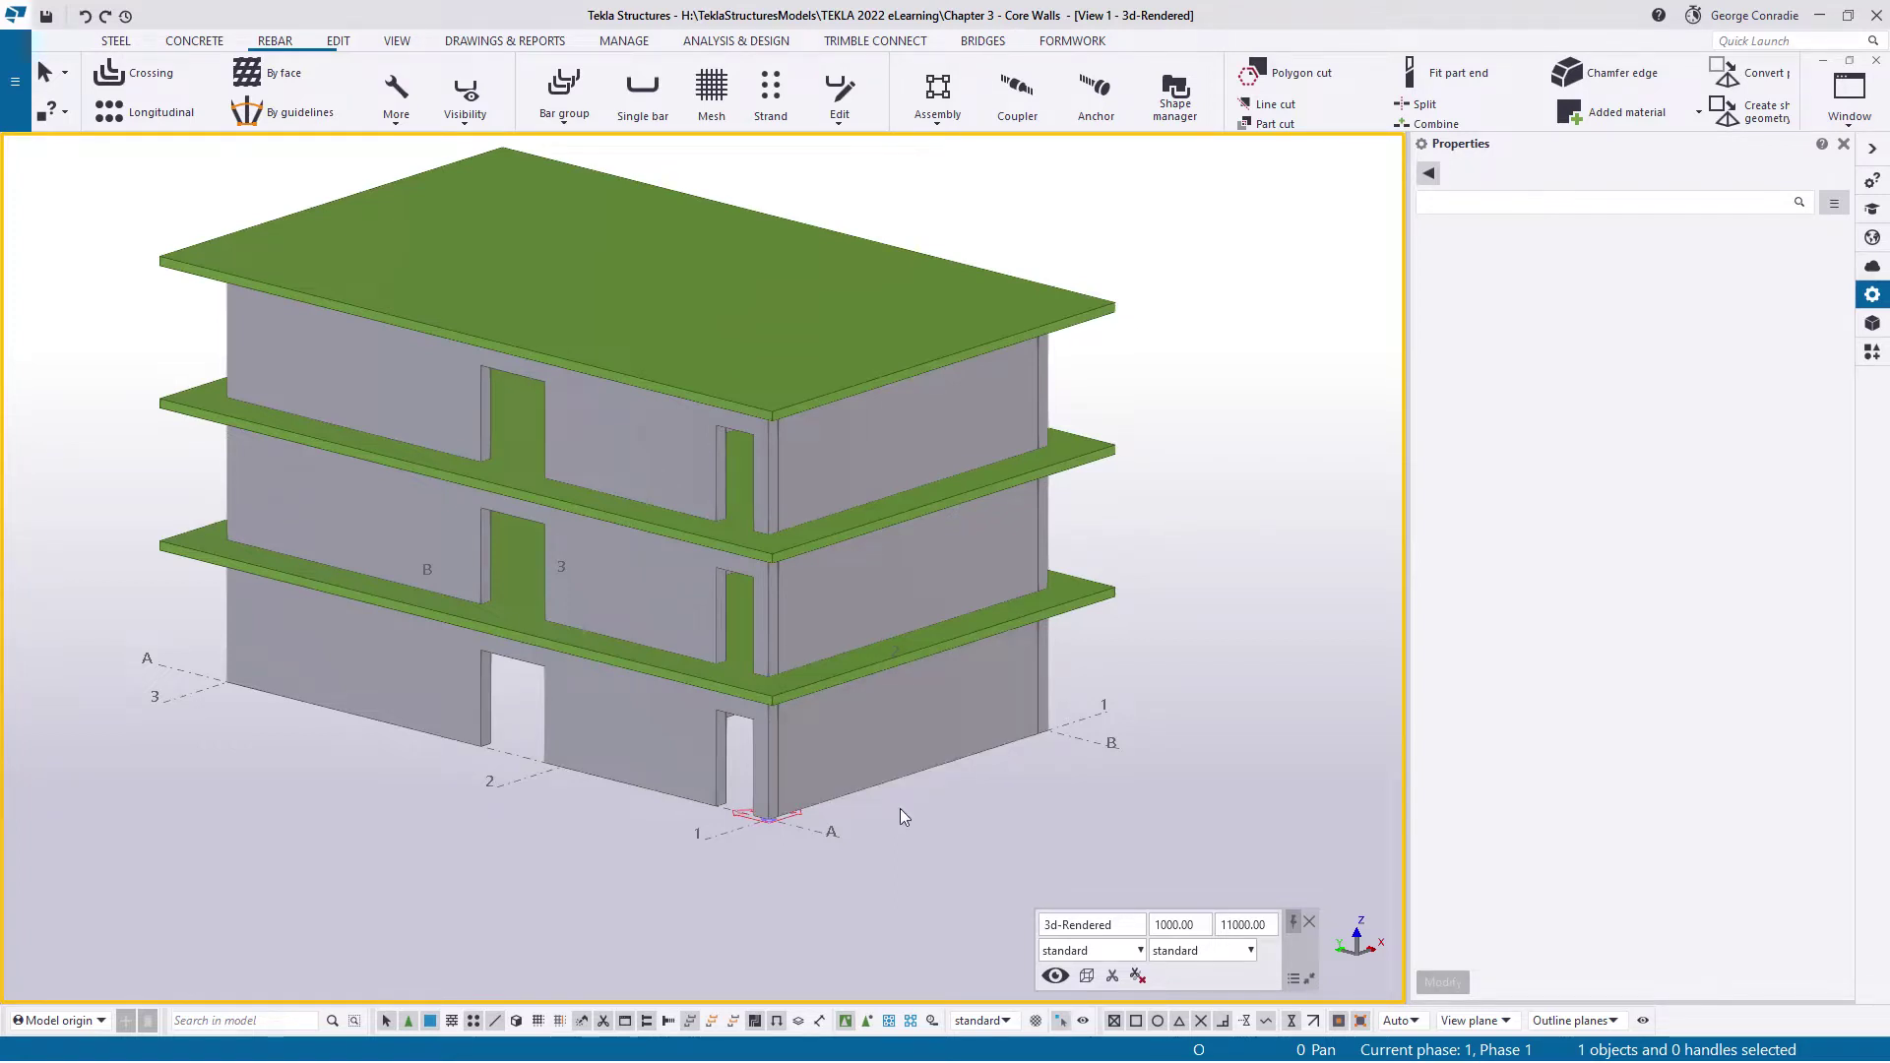
Switch the model's parts to a transparent representation that shows the reinforcement inside the walls
scroll(900, 817, "up", 3)
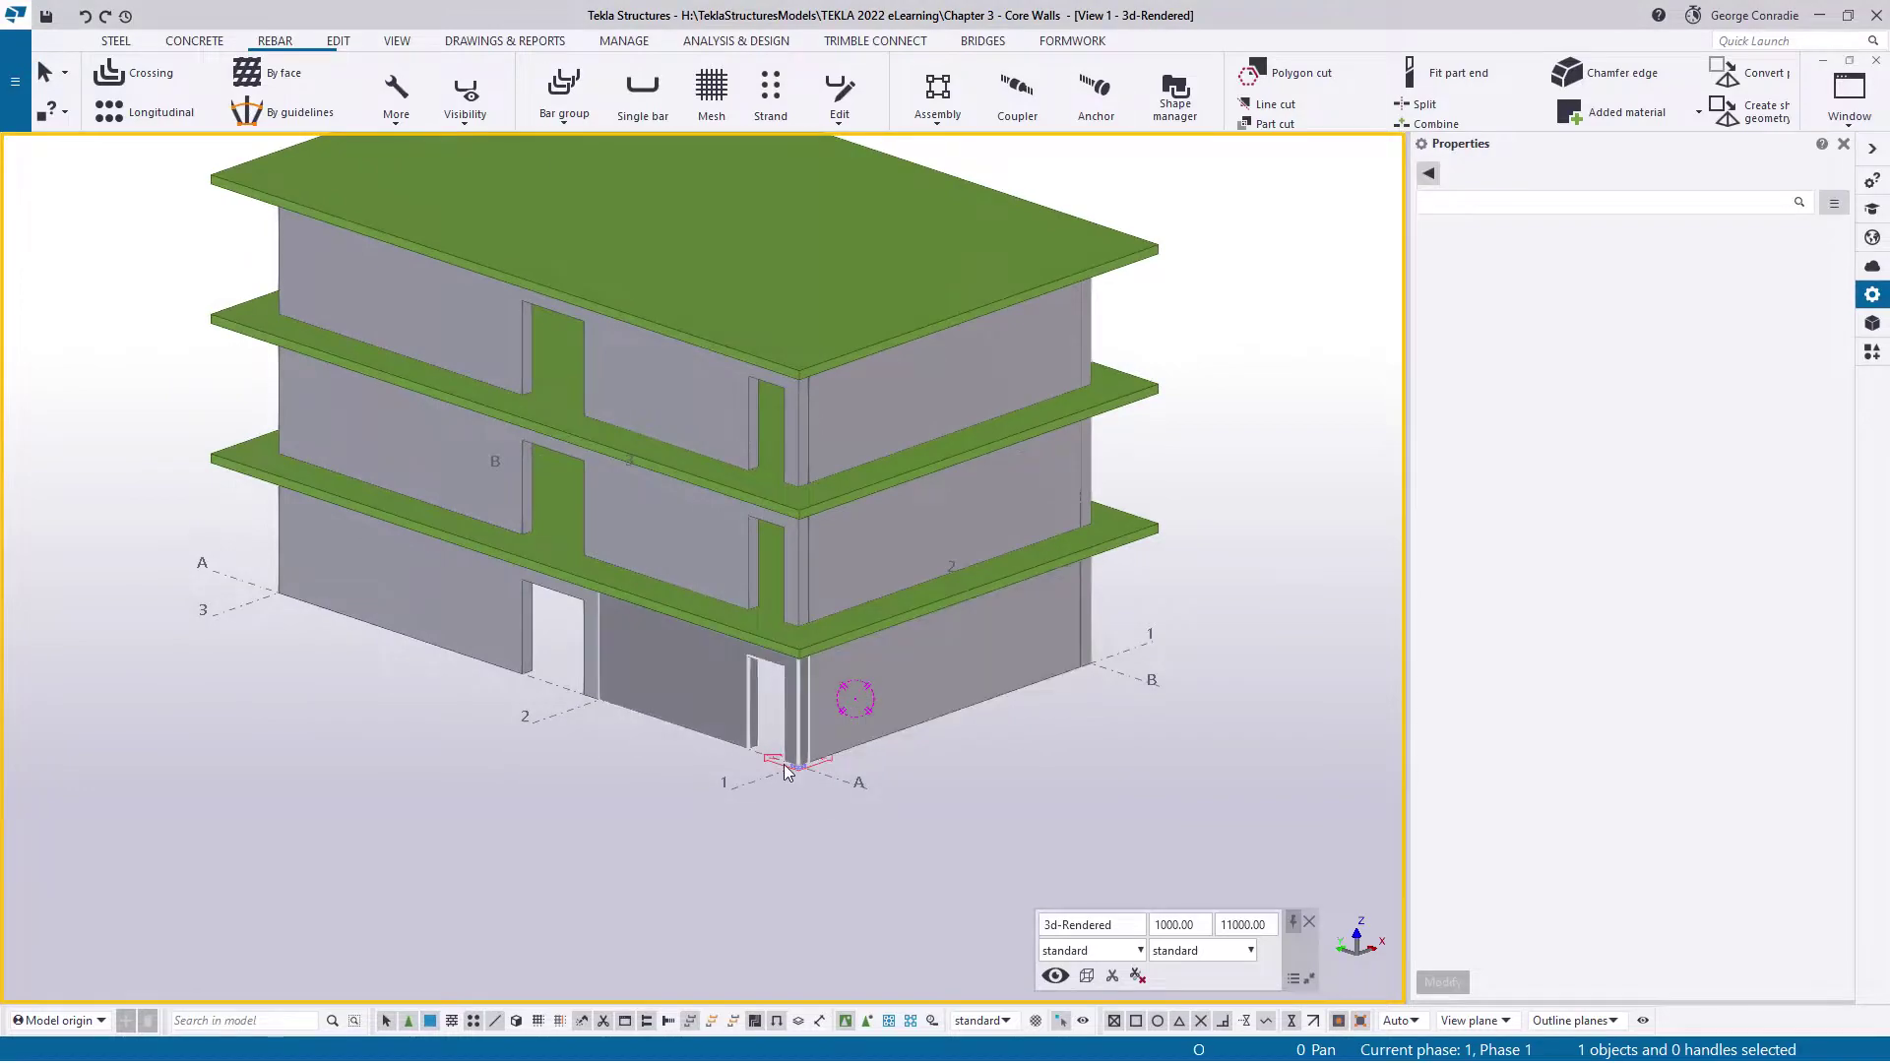
key("ctrl+2")
scroll(724, 770, "up", 3)
middle_click_drag(723, 689, 674, 640, "ctrl")
scroll(674, 641, "down", 1)
scroll(722, 638, "down", 3)
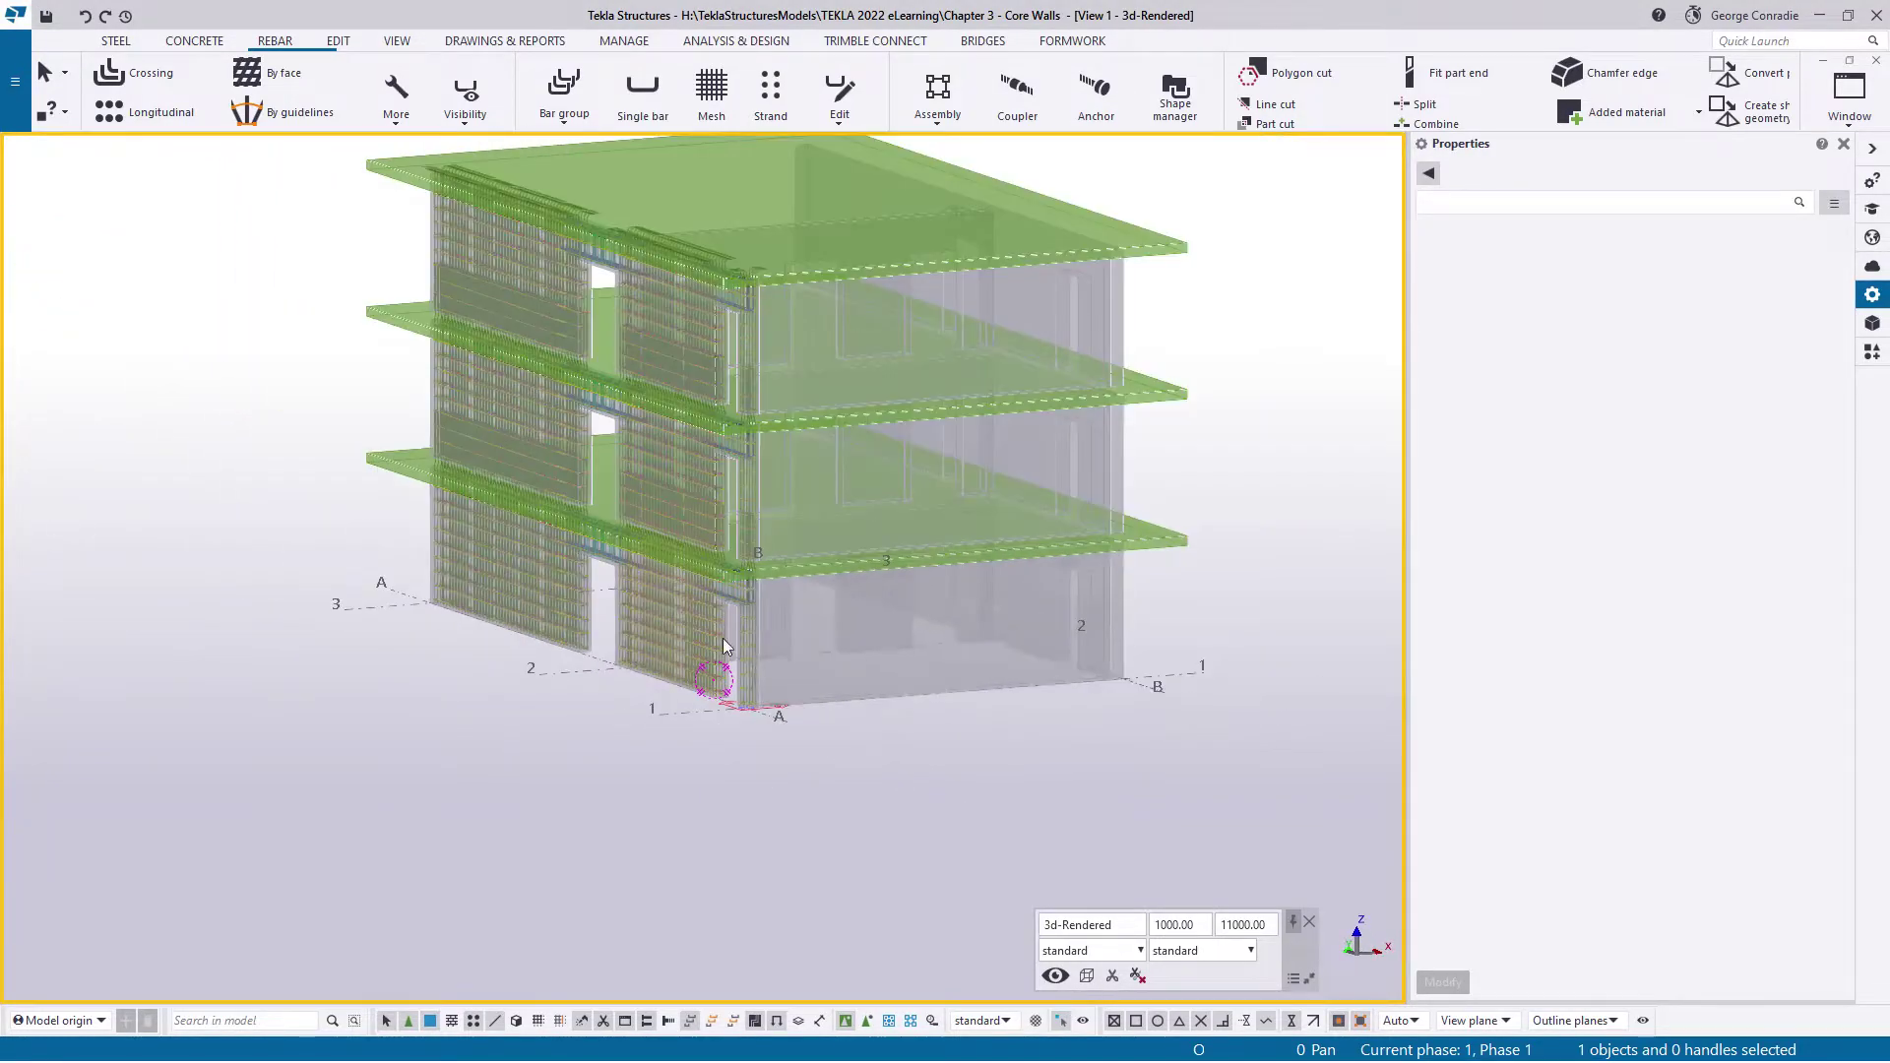
Examine the ground-floor wall along grid line 1 and its corner with the reinforced wall on grid line A
scroll(936, 699, "up", 5)
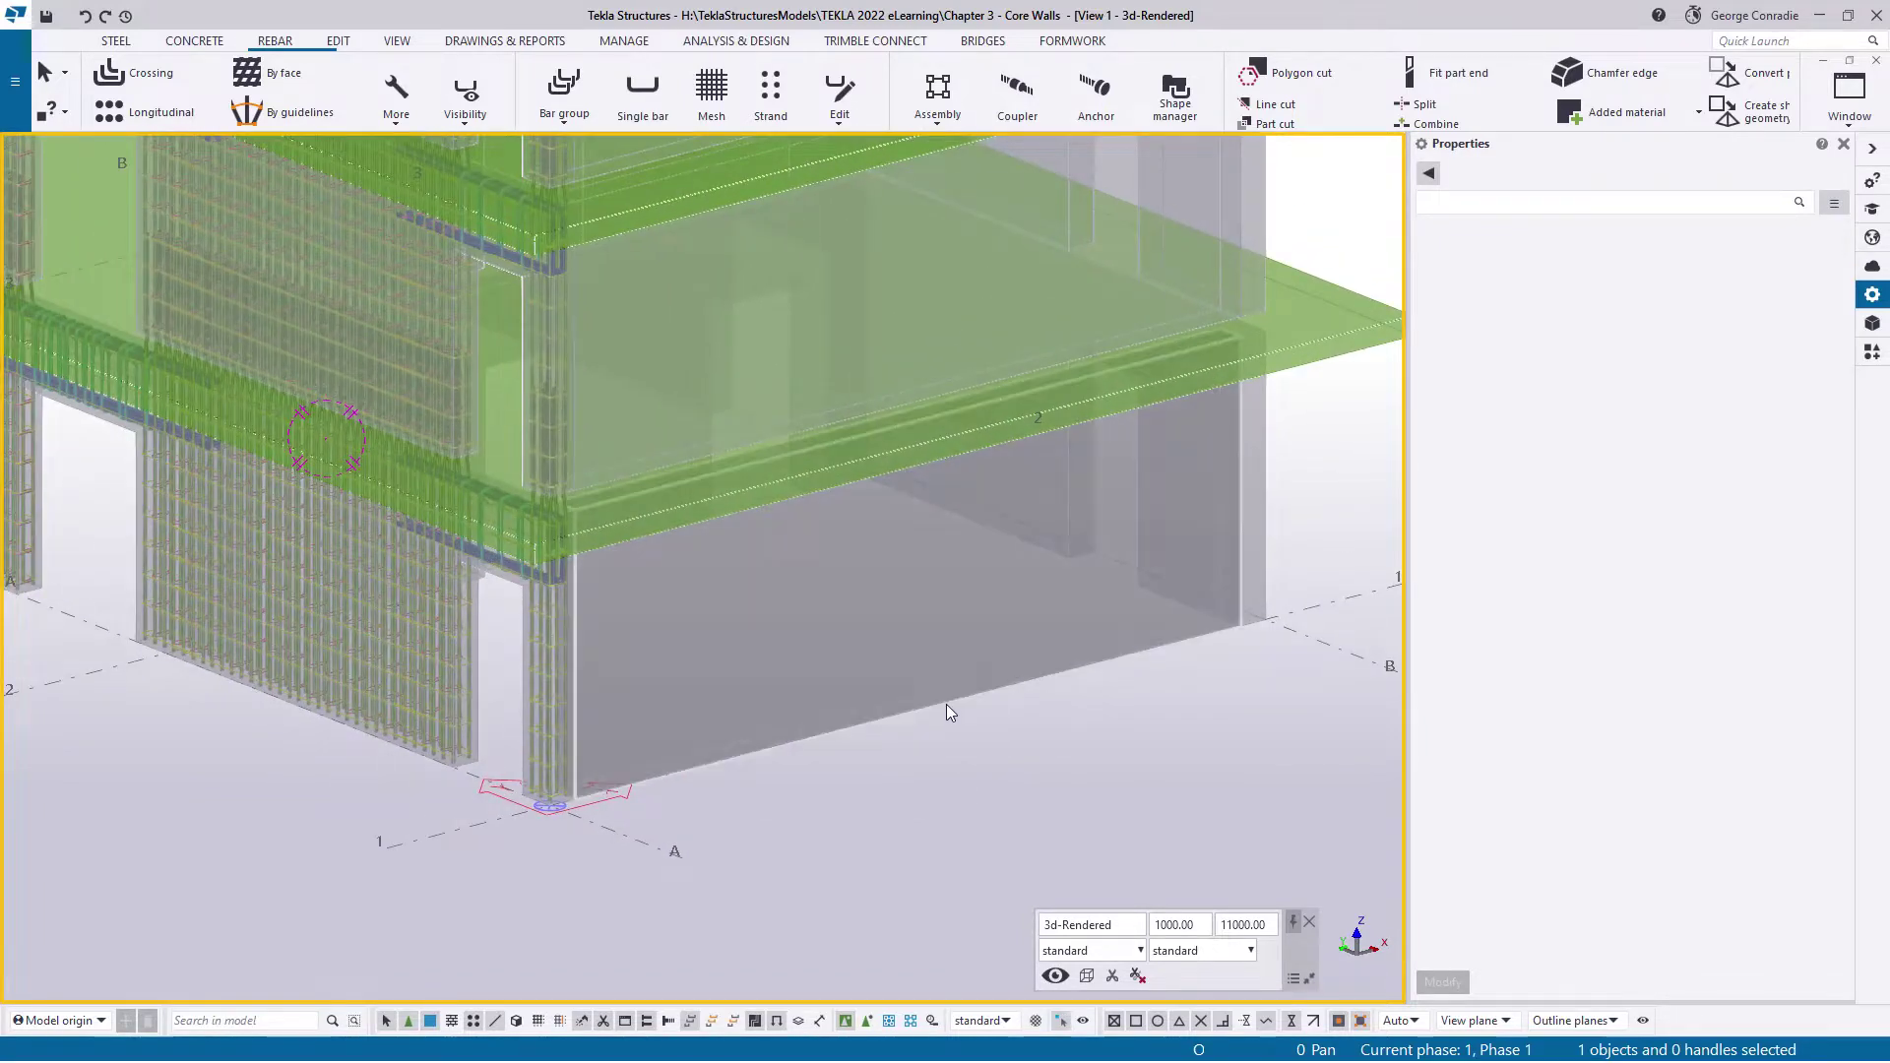
scroll(951, 706, "down", 2)
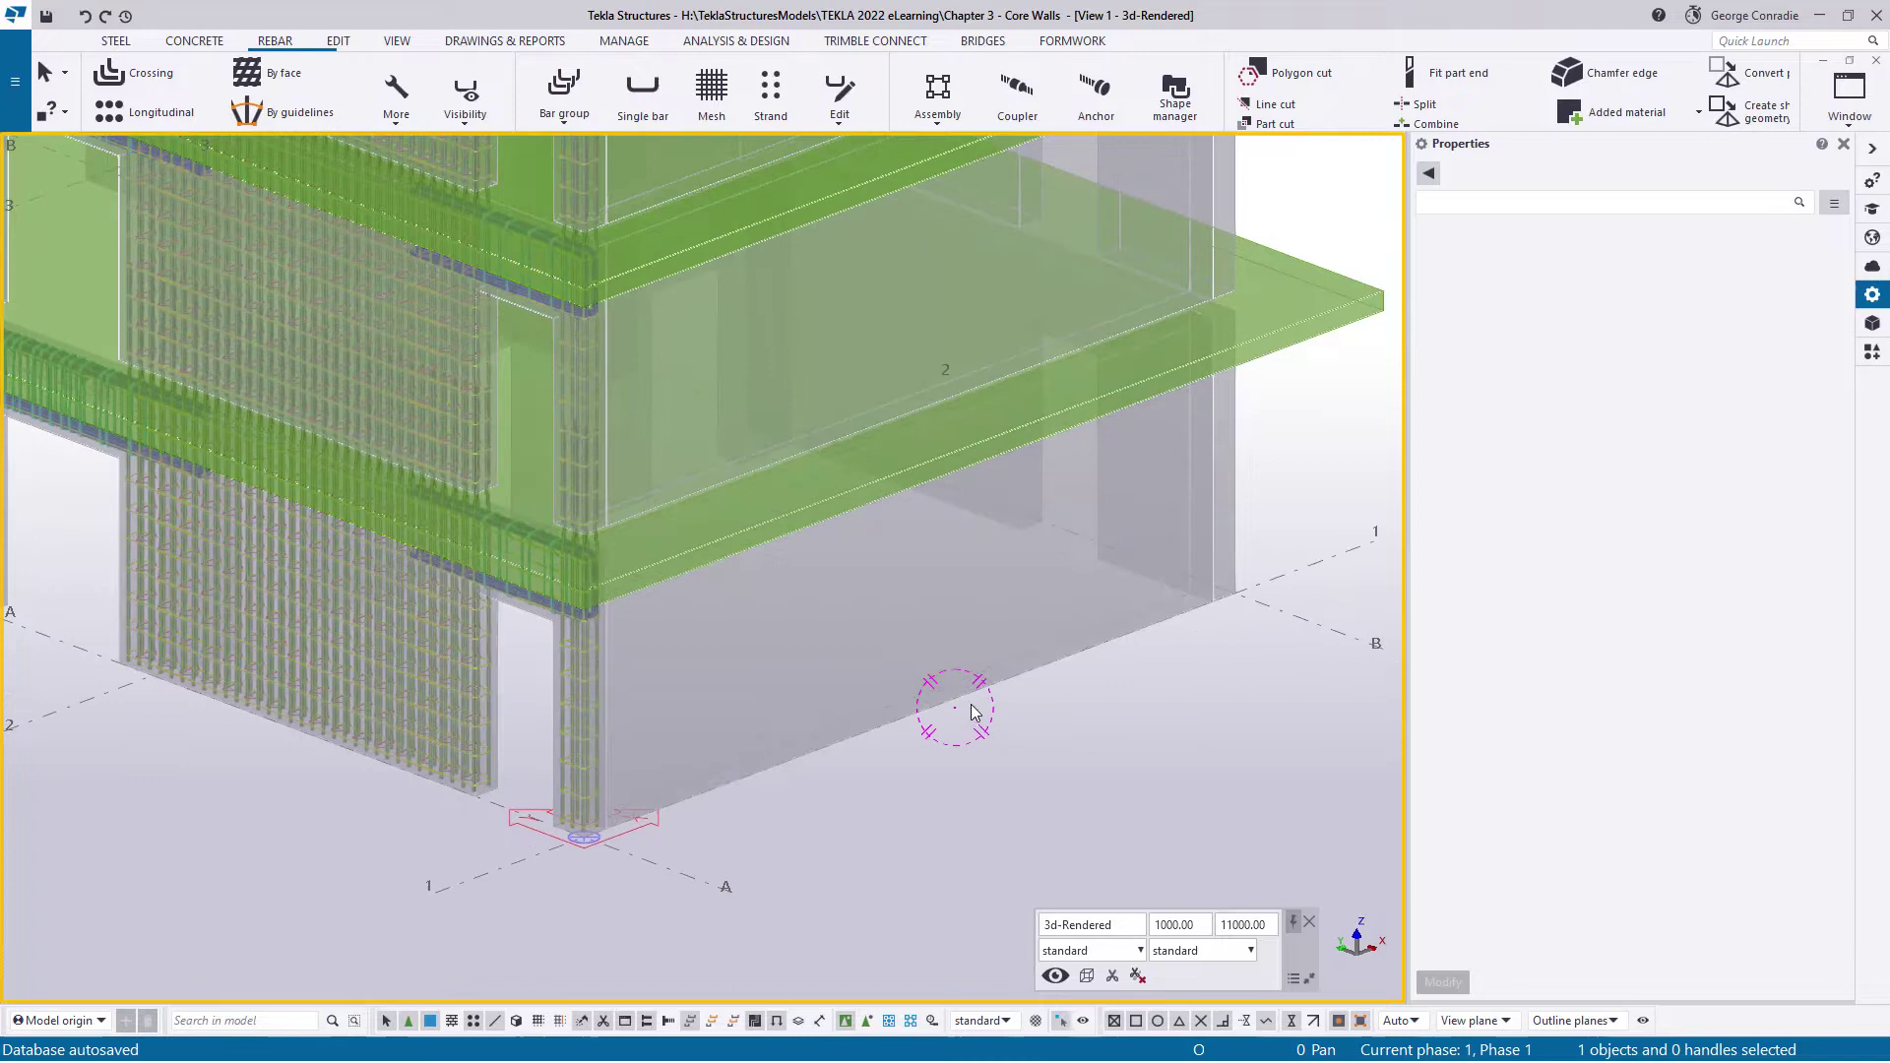
middle_click_drag(972, 692, 1011, 668, "ctrl")
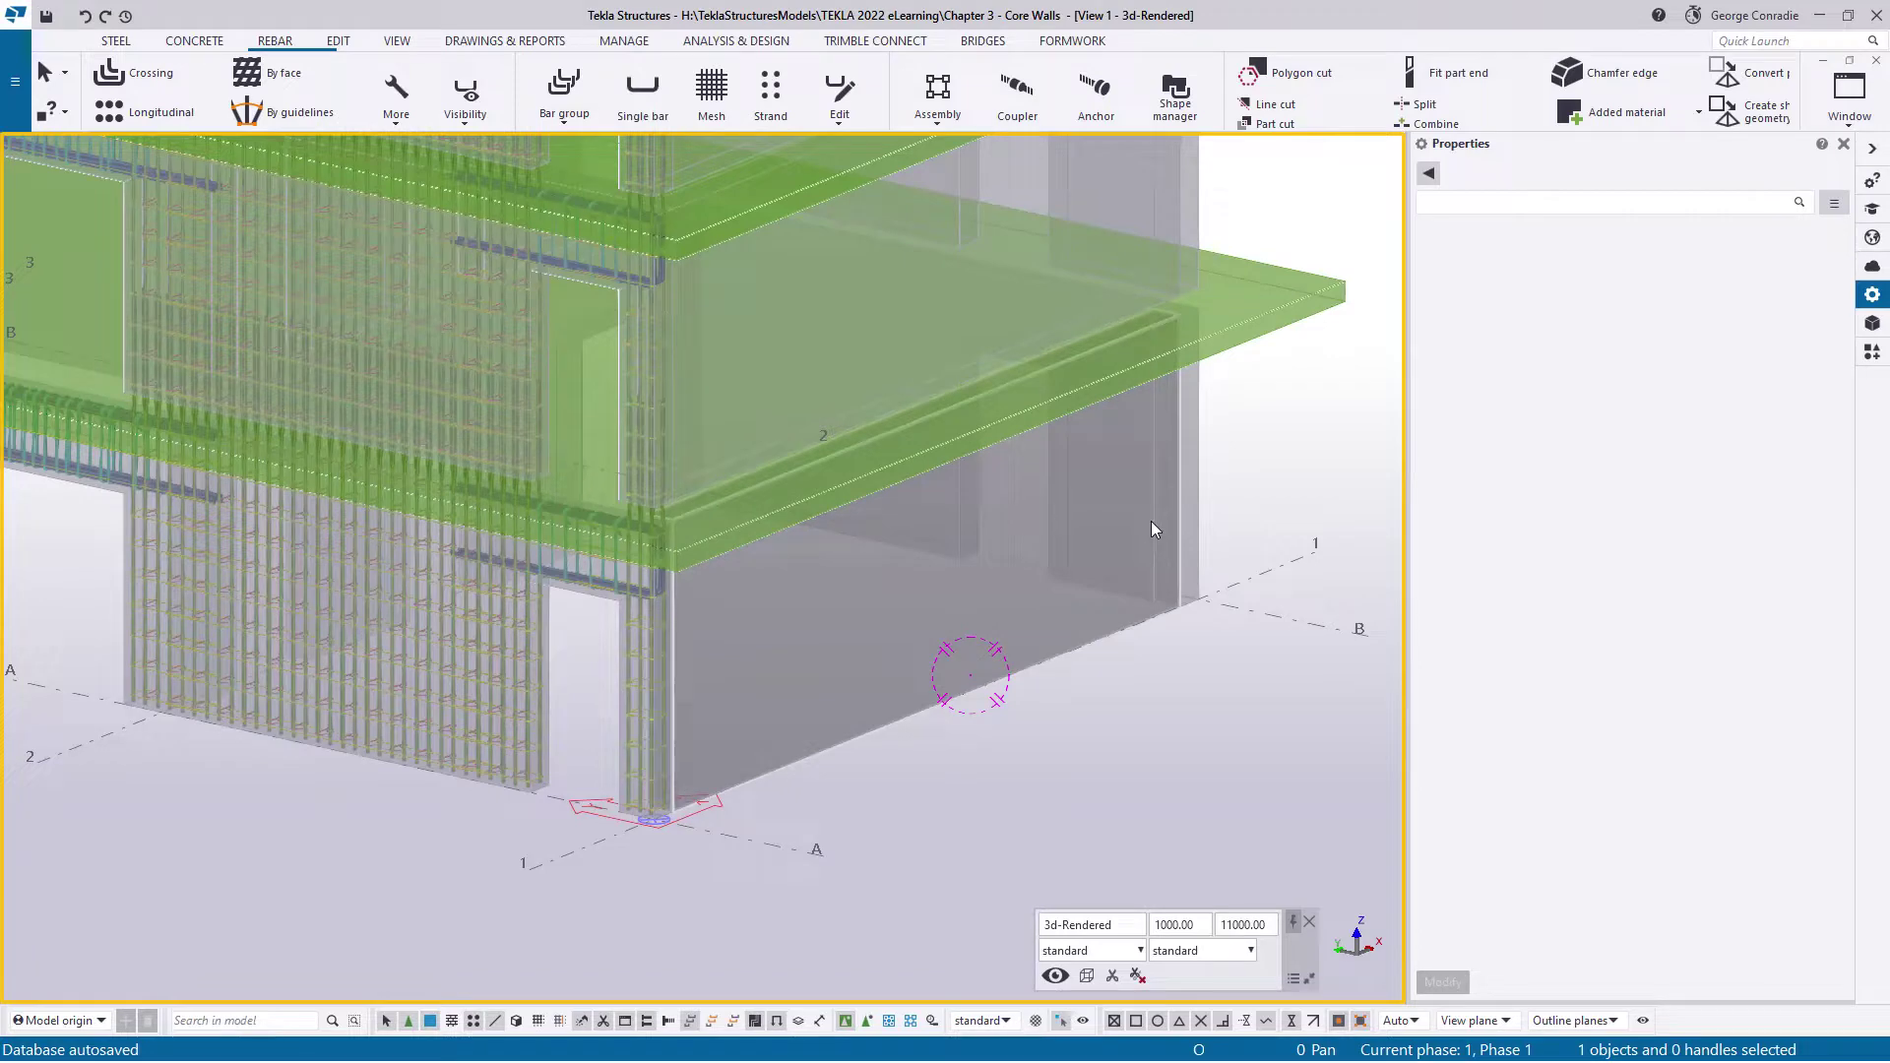
scroll(607, 812, "up", 5)
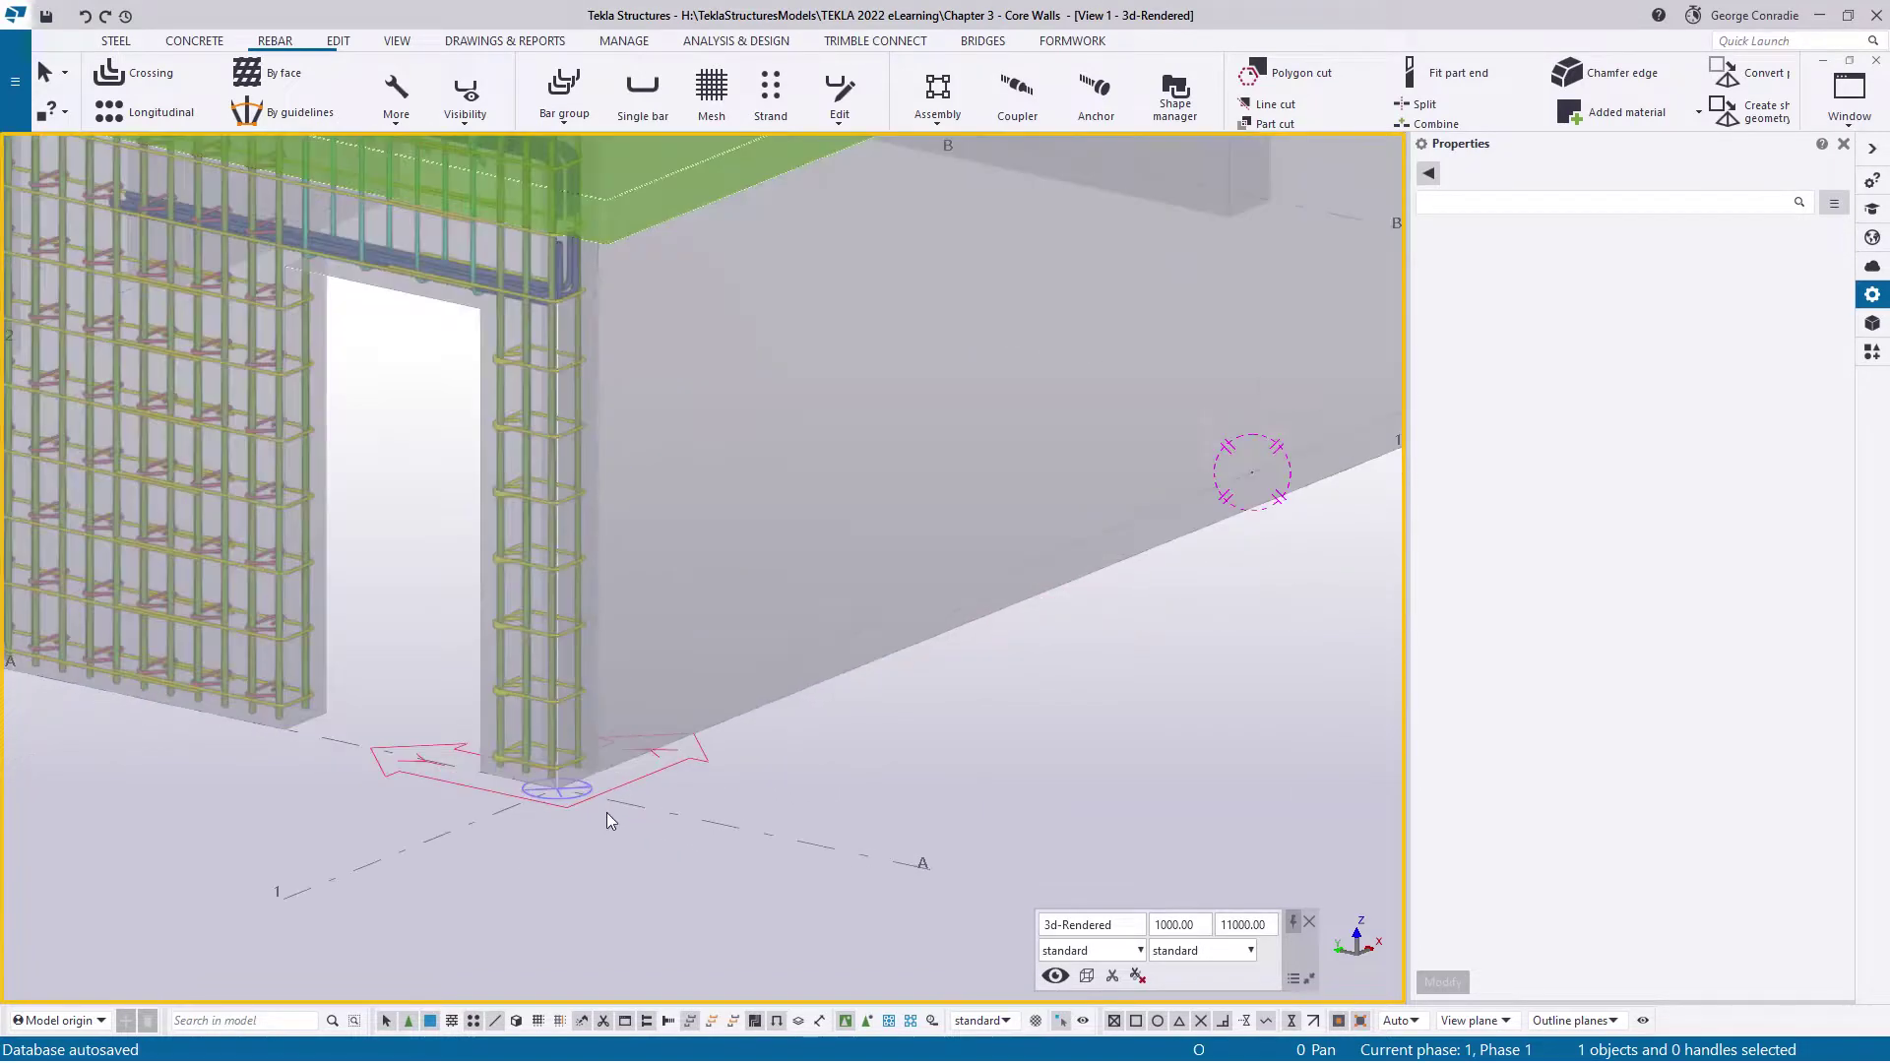
middle_click_drag(589, 769, 595, 789, "ctrl")
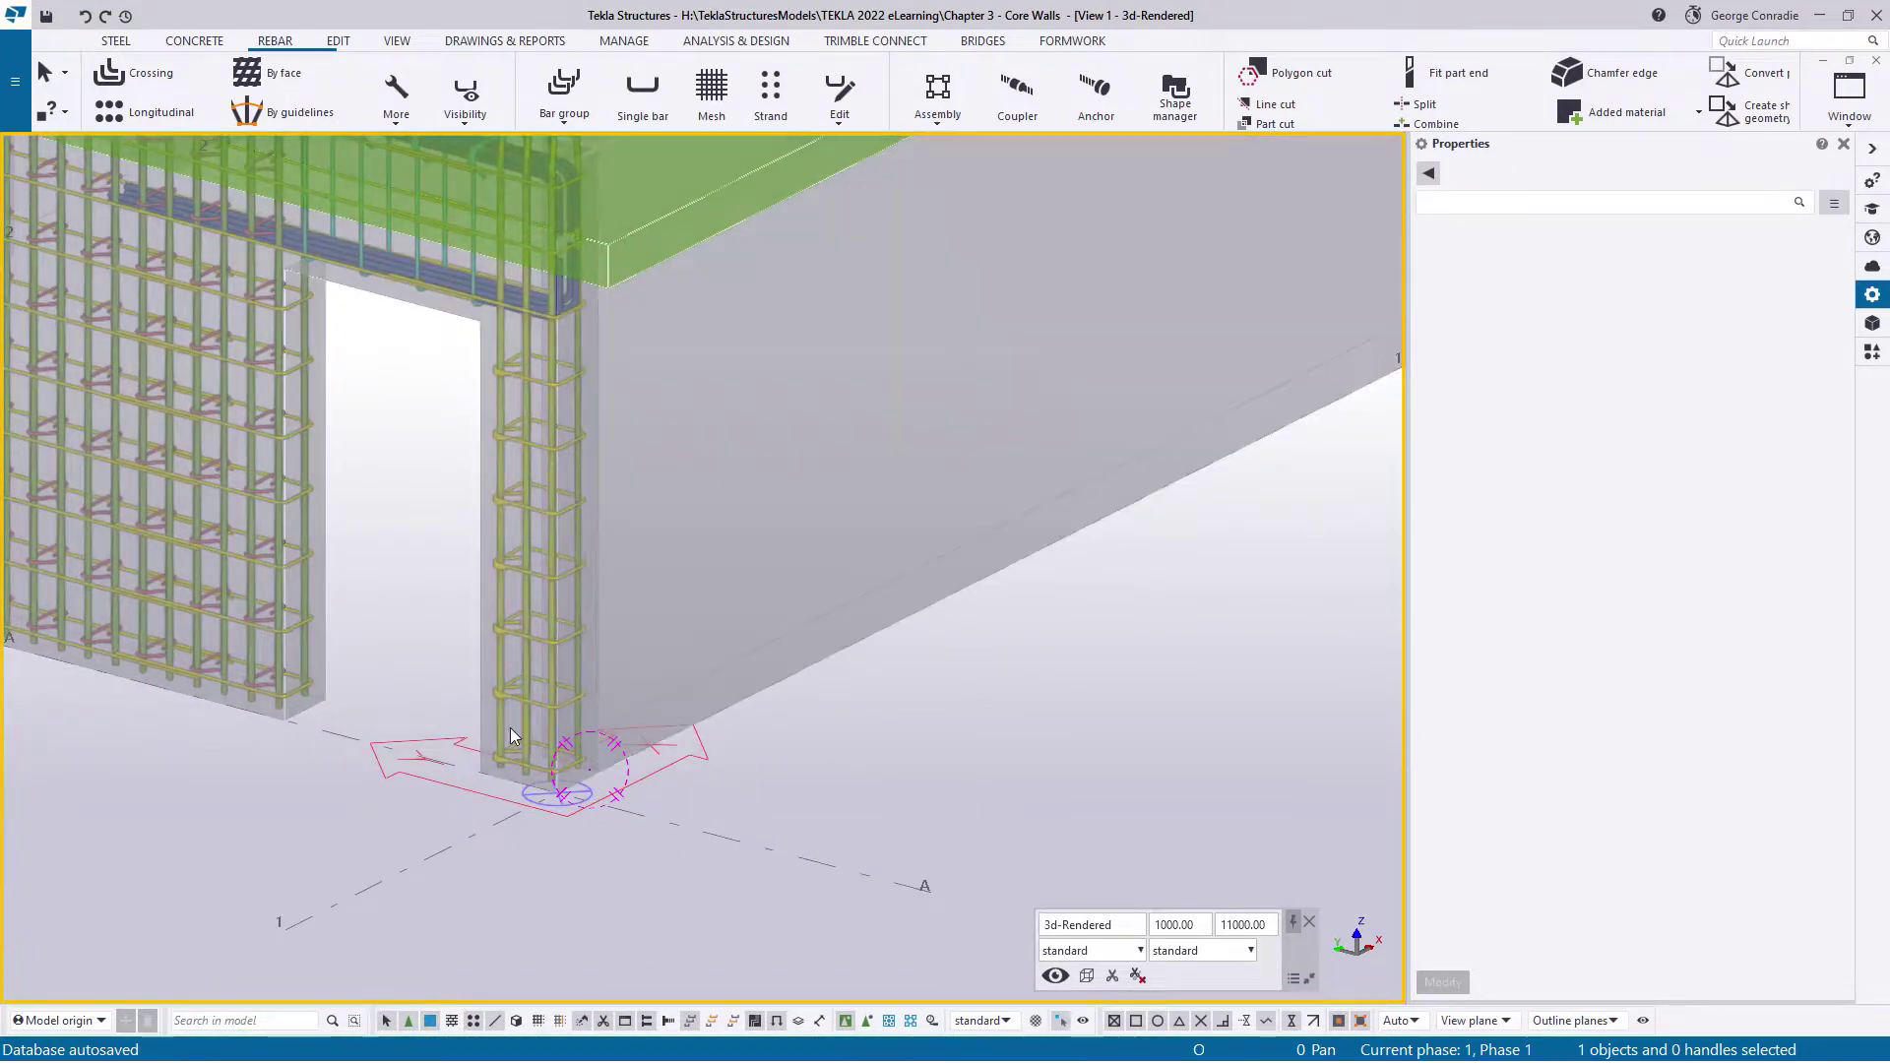
middle_click_drag(558, 722, 561, 745, "ctrl")
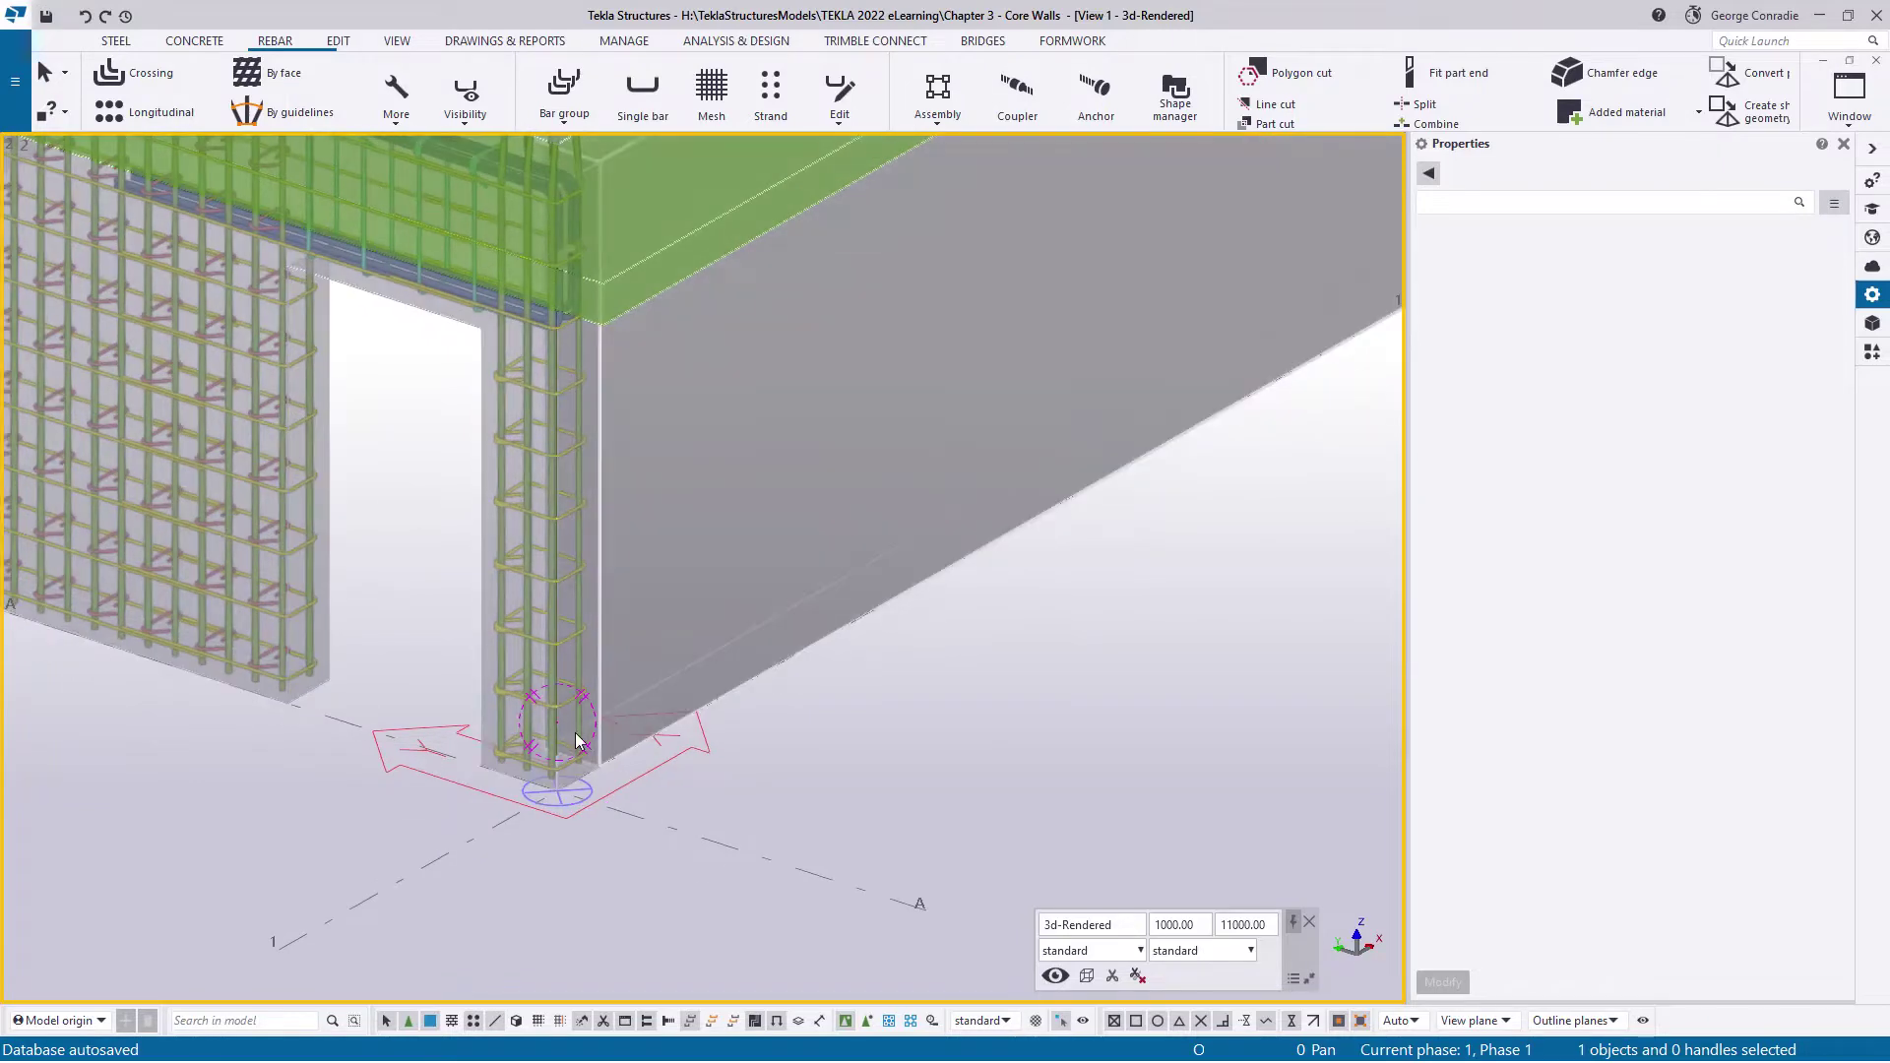
scroll(900, 768, "down", 3)
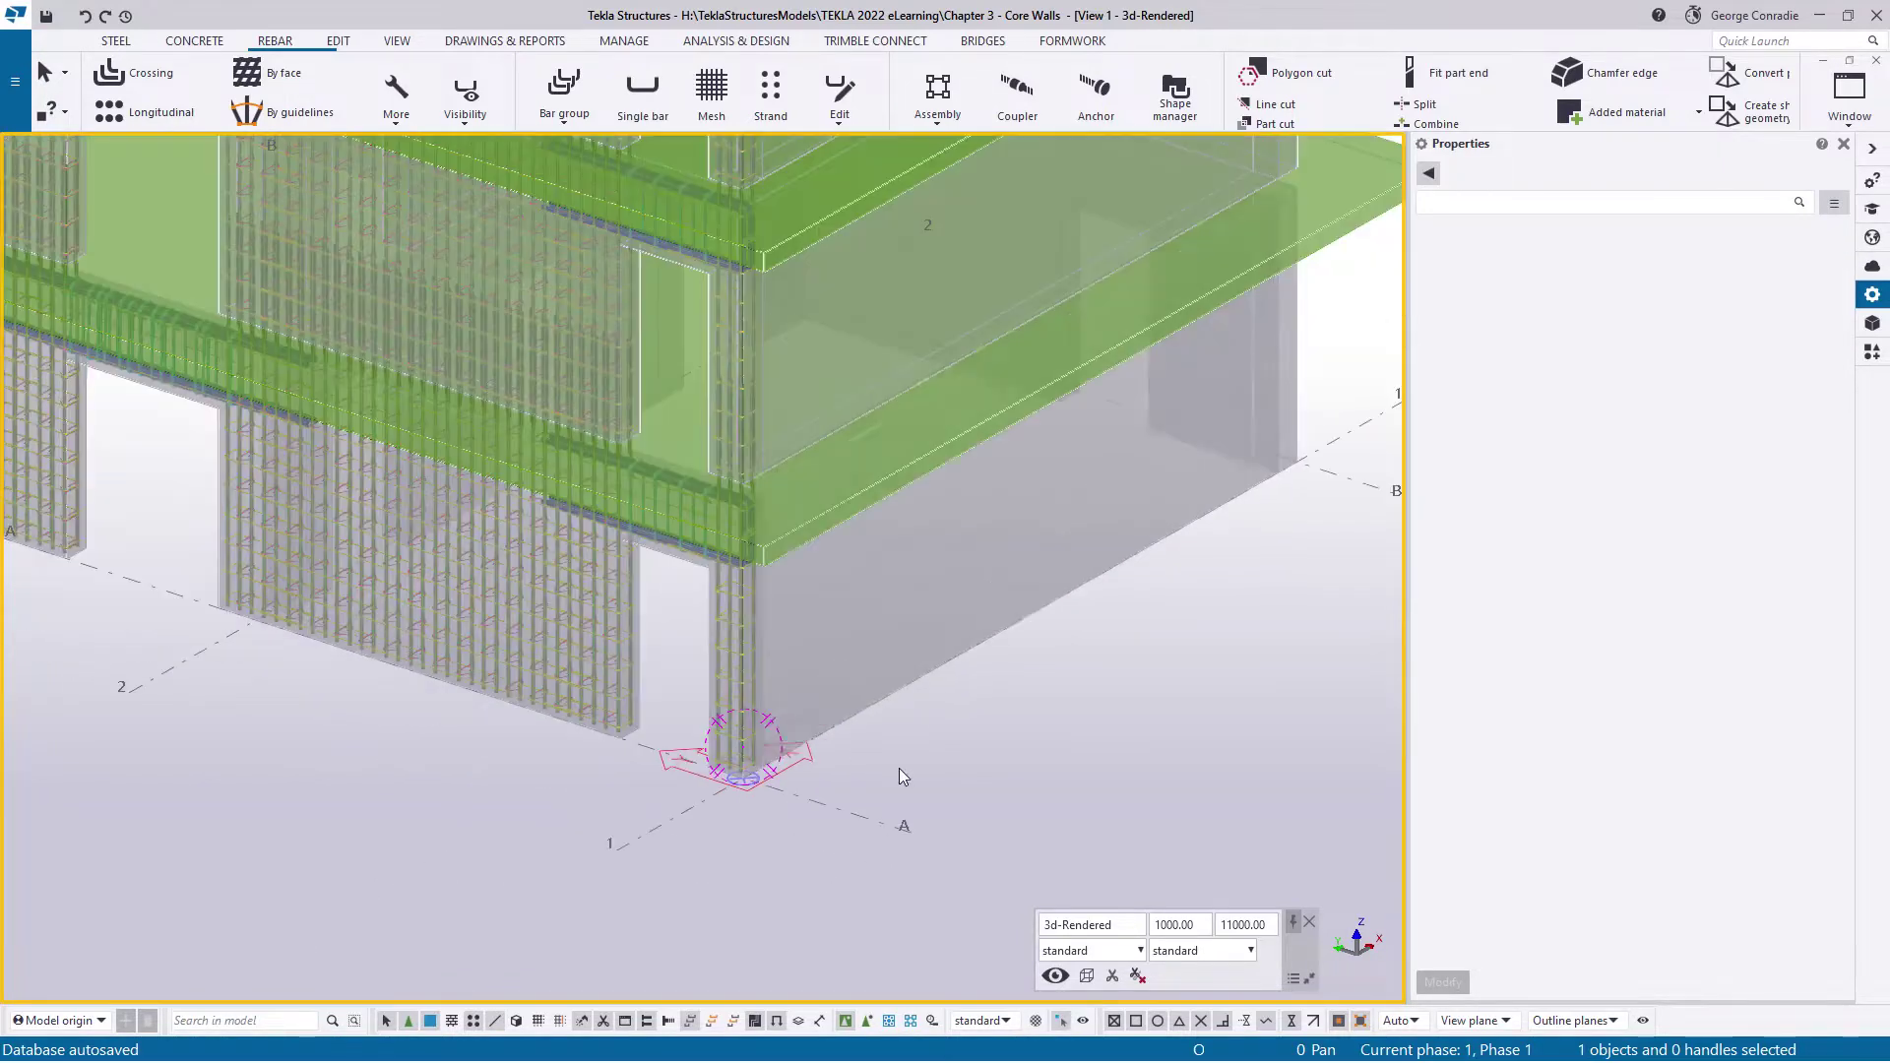
mouse_move(1005, 610)
middle_mouse_down()
mouse_move(888, 725)
mouse_move(826, 749)
mouse_move(830, 719)
middle_mouse_up()
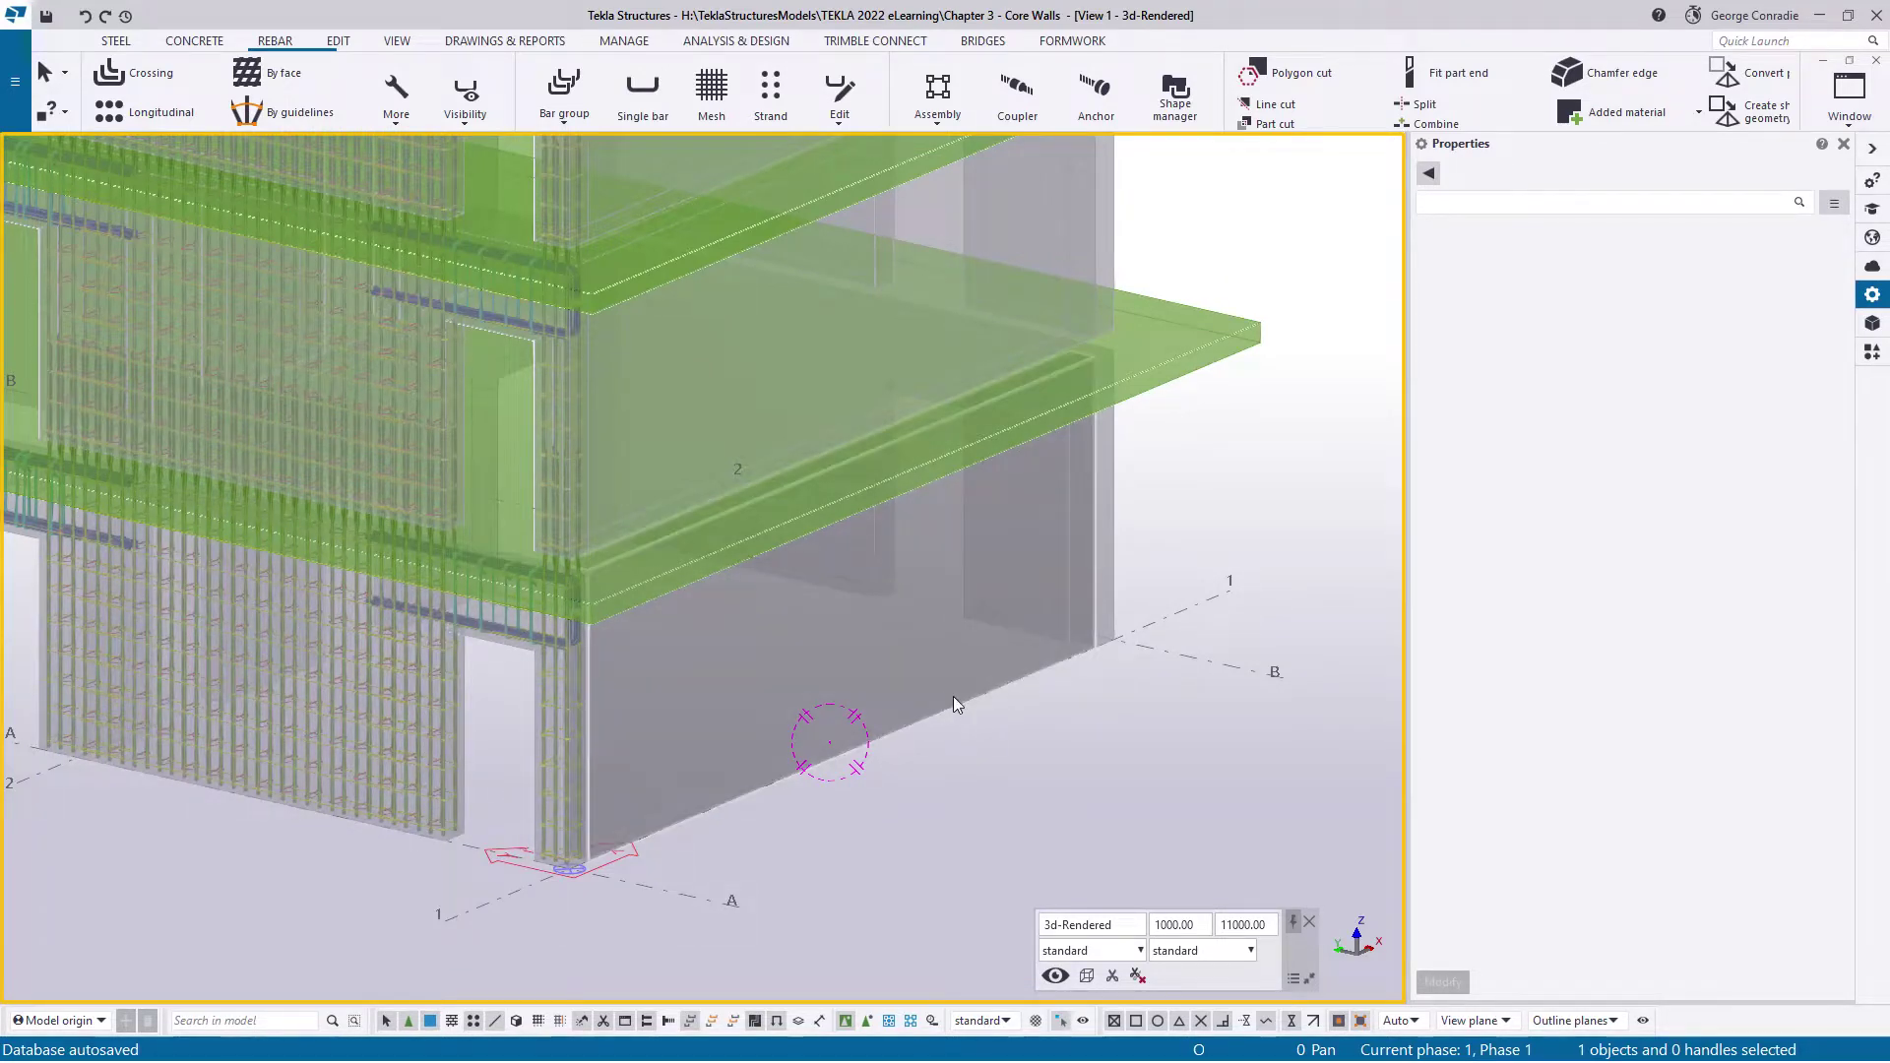
middle_click_drag(954, 704, 947, 714, "ctrl")
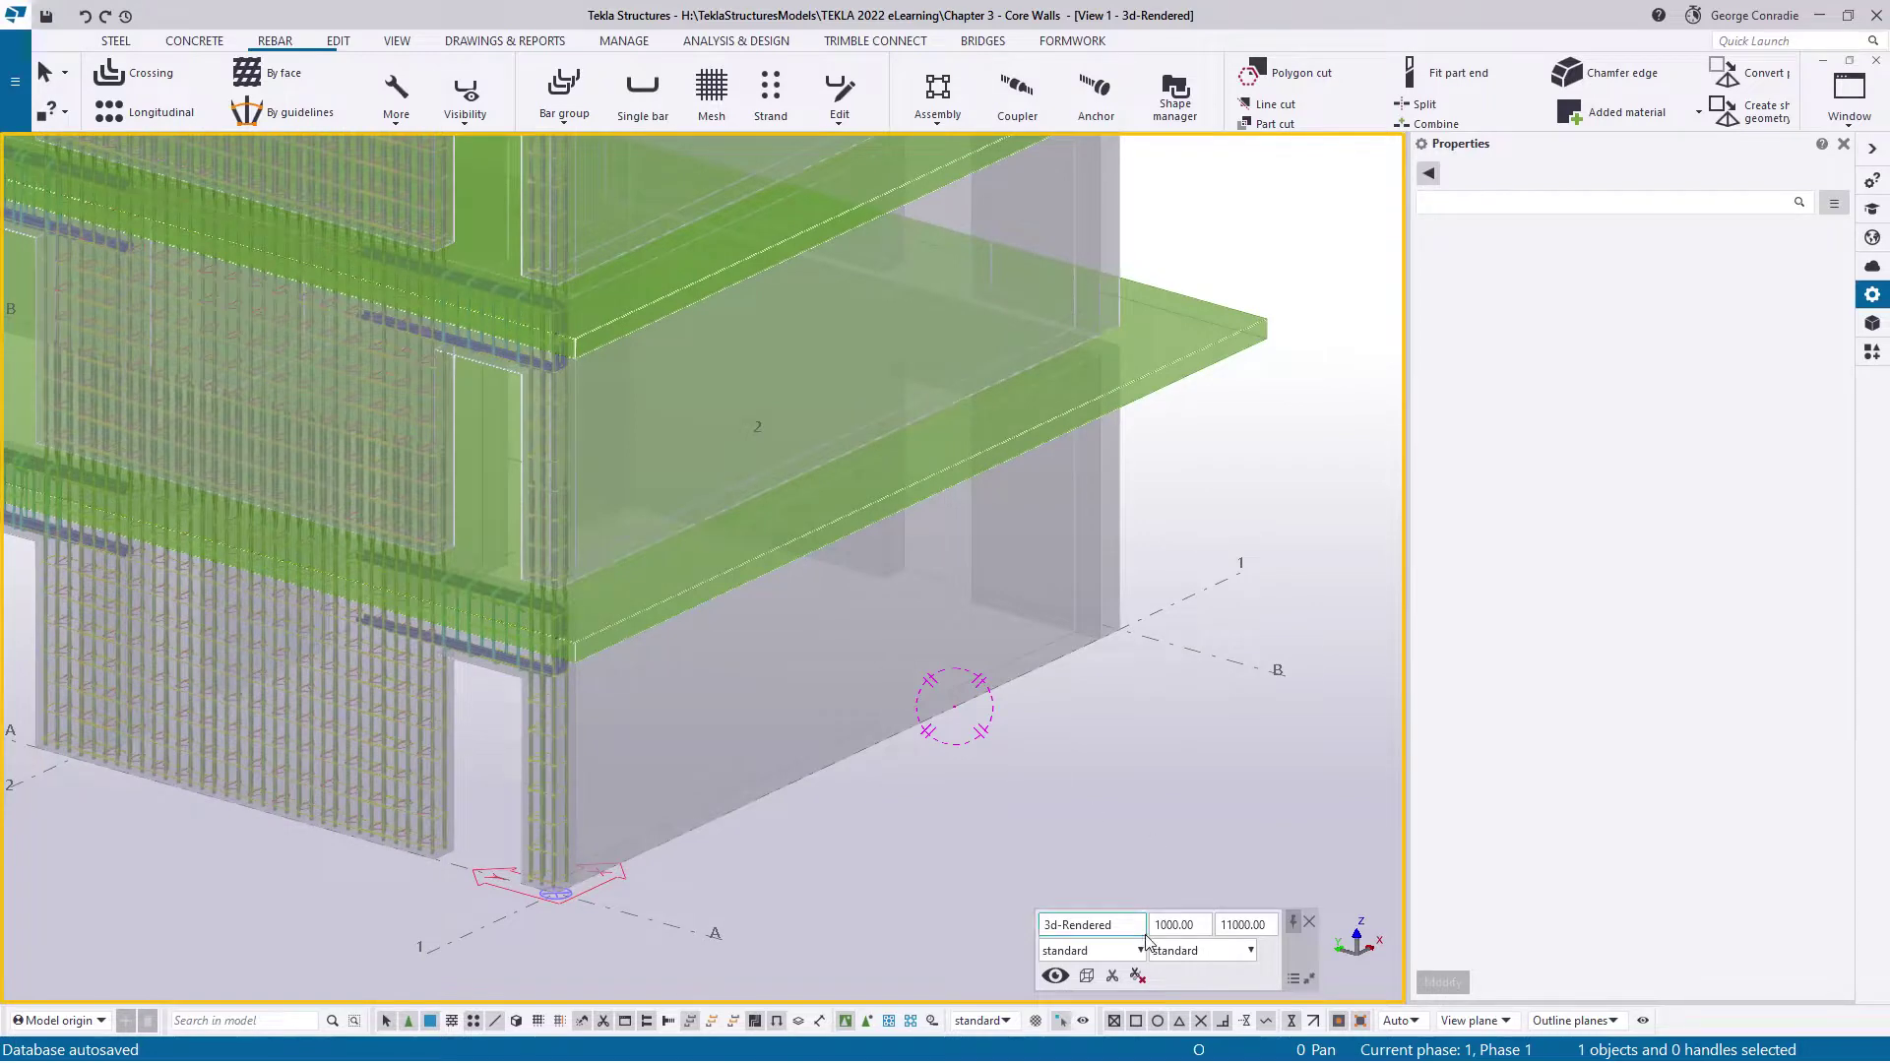
Check the name of the ground-floor wall along grid line 1 and filter the view to CW3
left_click(1026, 669)
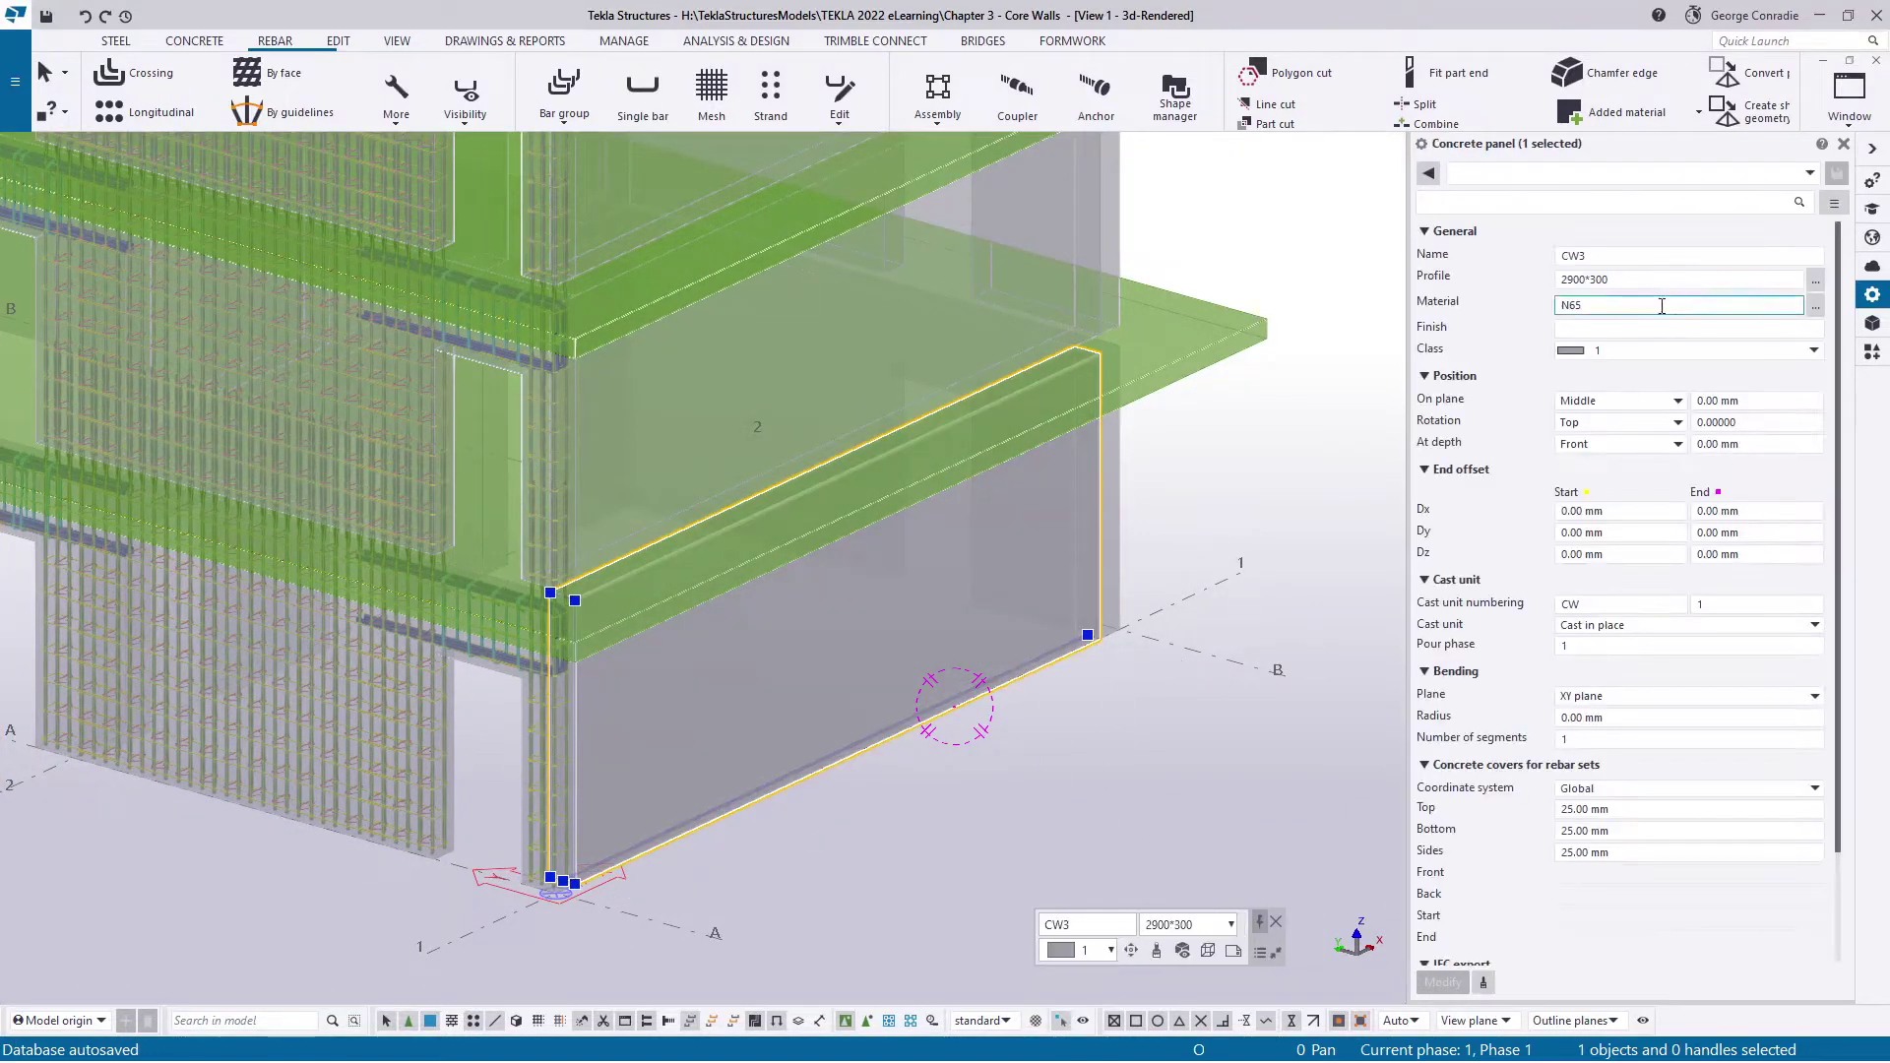
left_click(1207, 723)
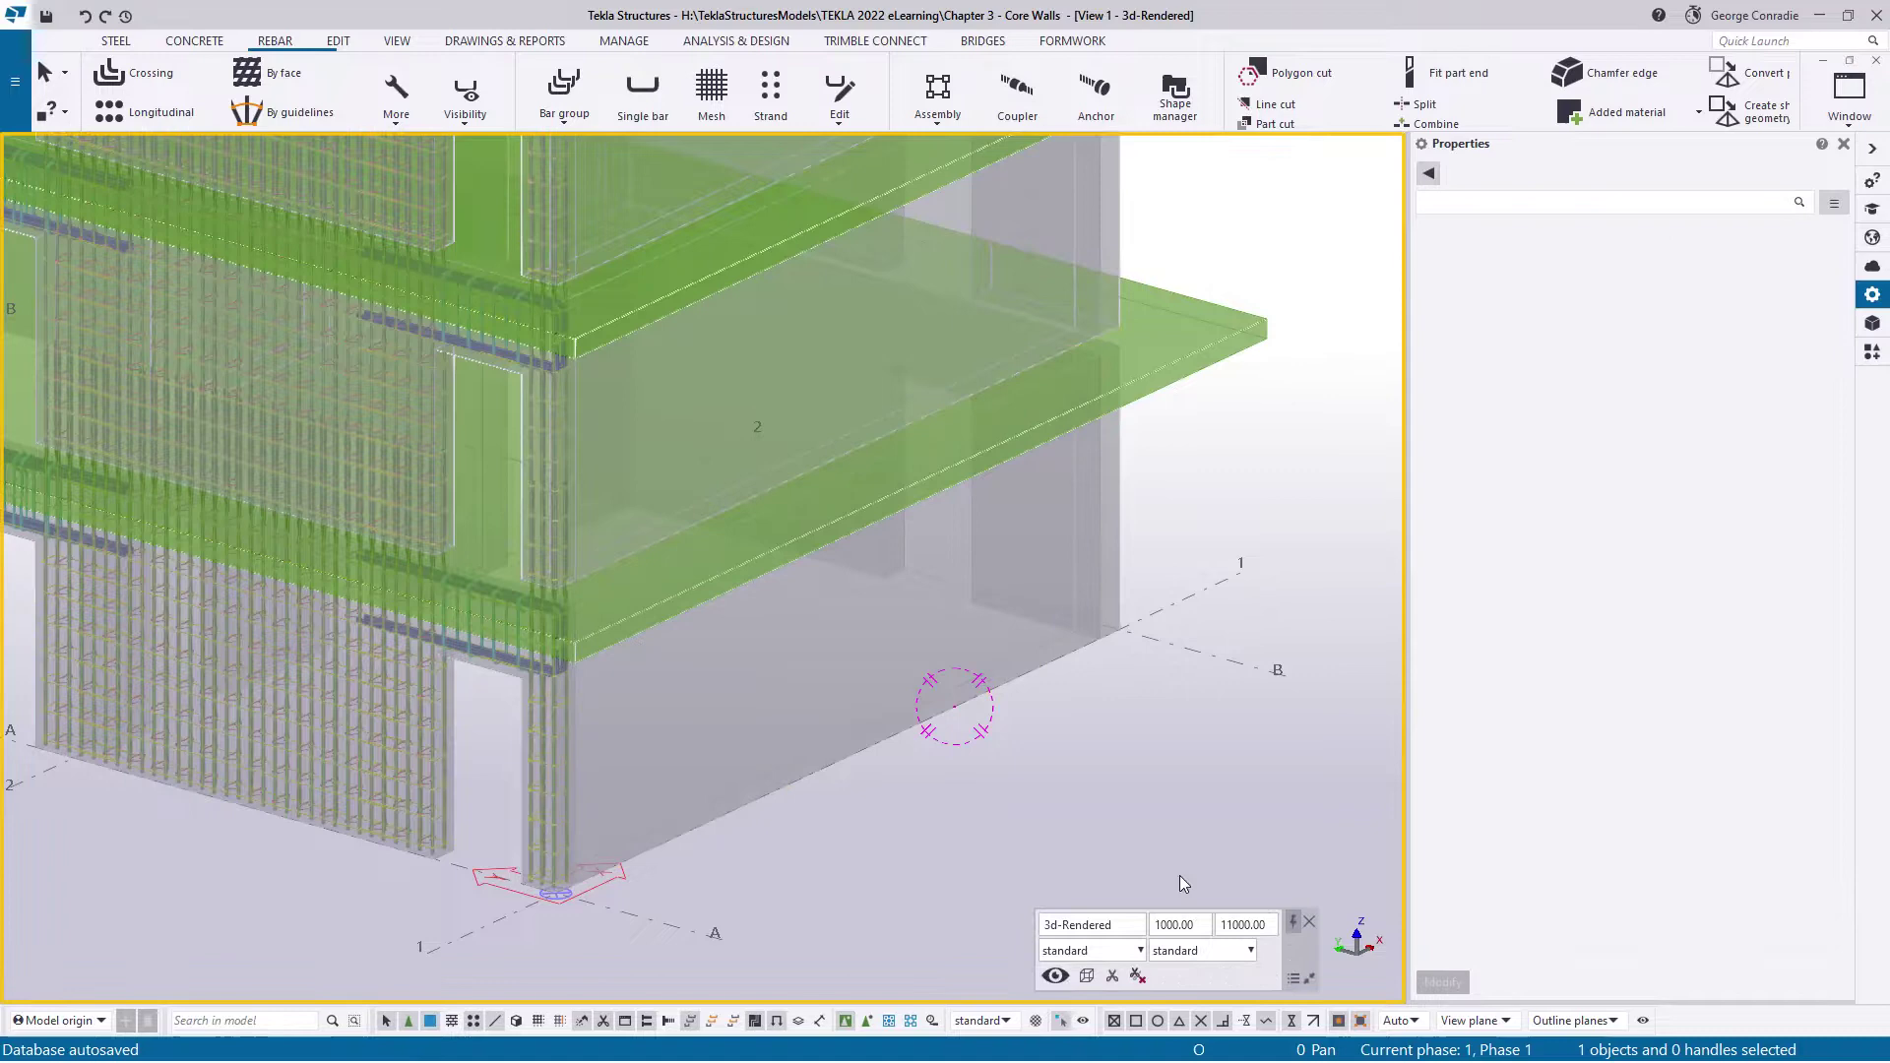
left_click(1093, 950)
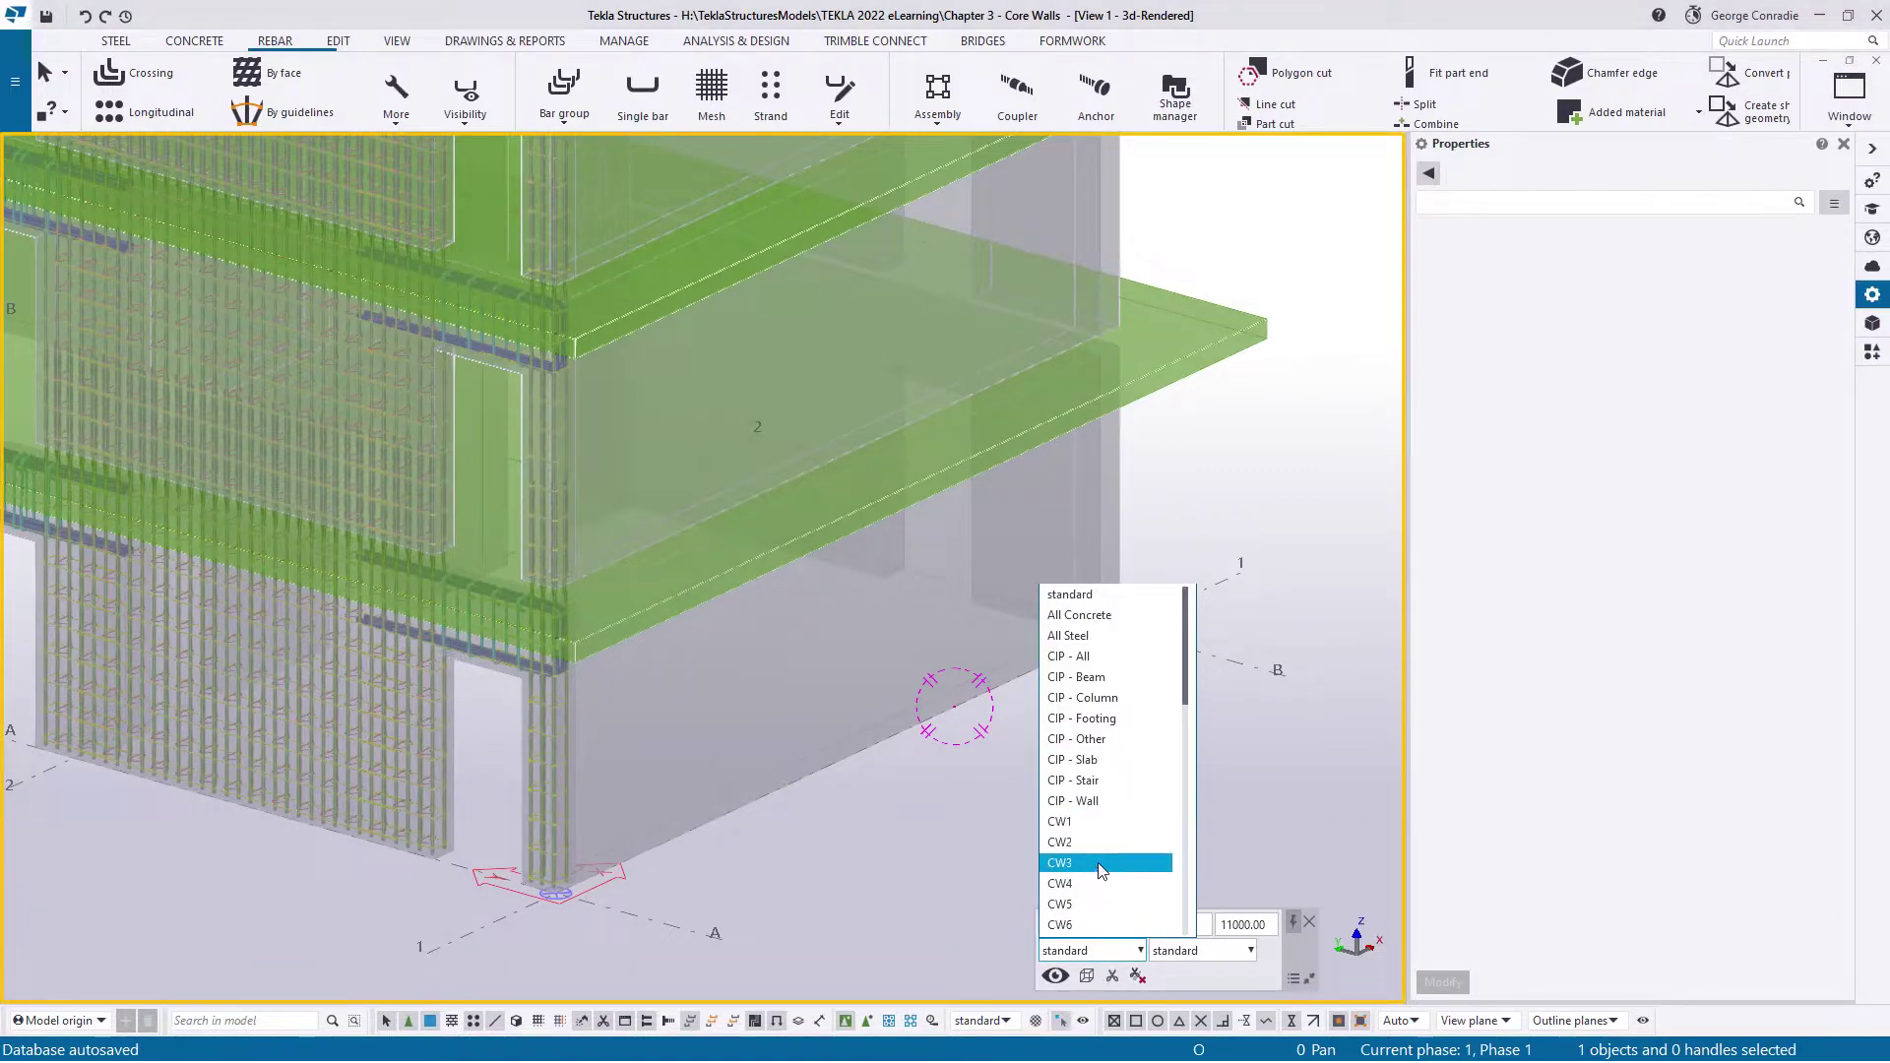
left_click(1099, 864)
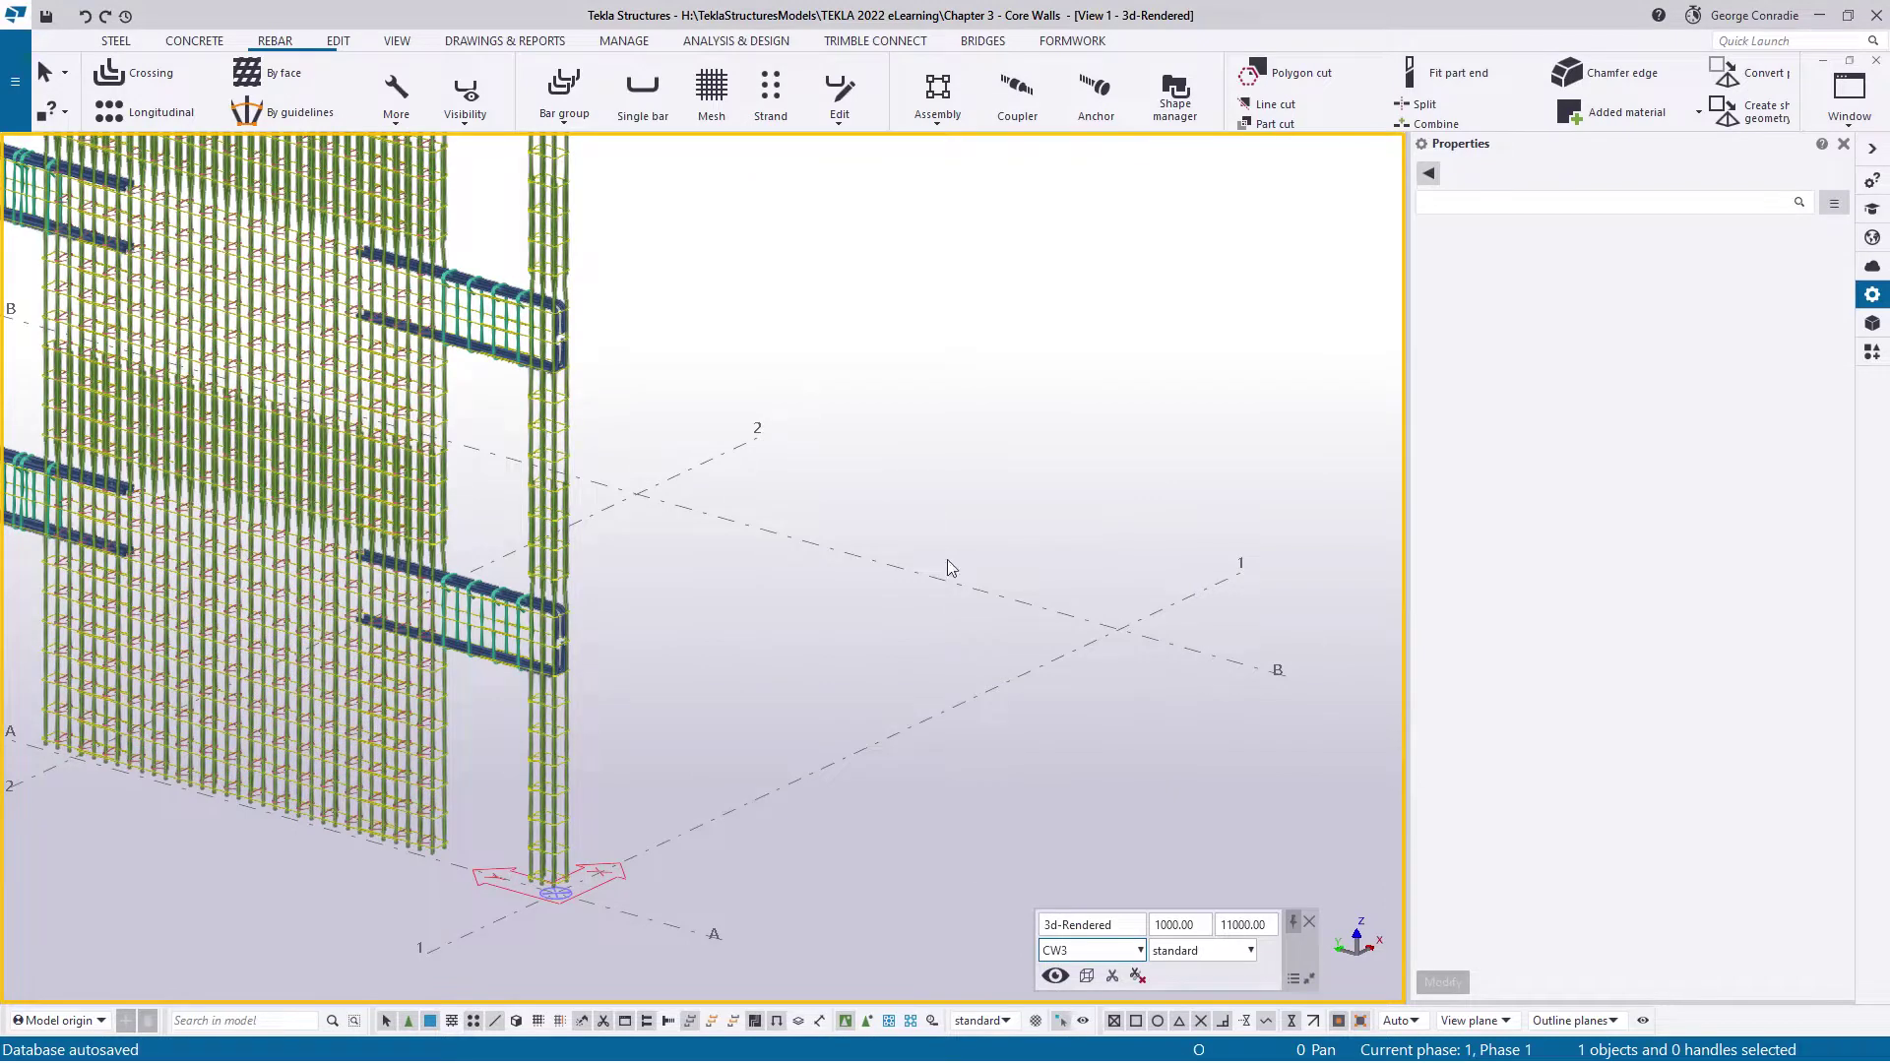
Turn off the pour view to display the filtered CW3 wall panels as parts
left_click(215, 47)
left_click(569, 66)
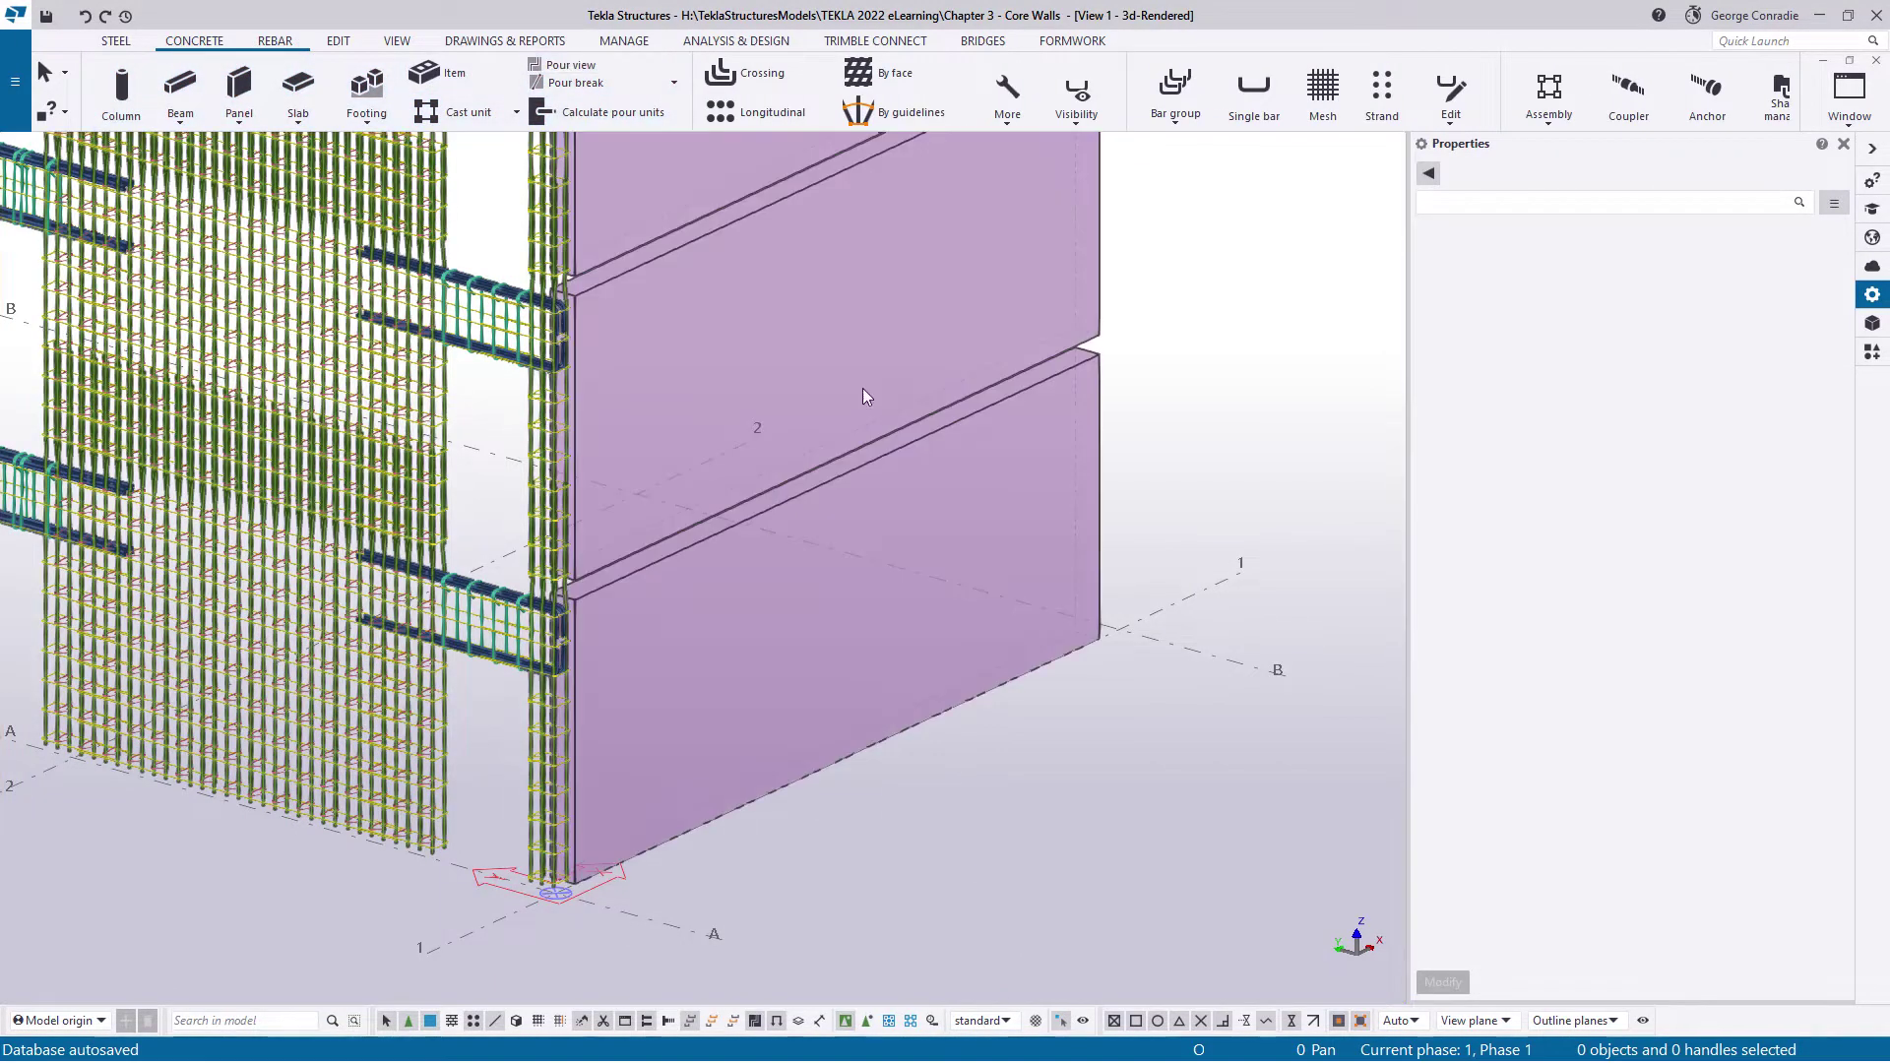
left_click(1065, 705)
Start a crossing rebar set and choose the grade N, size 12 main bar from the rebar catalogue
middle_click_drag(990, 564, 1000, 504, "ctrl")
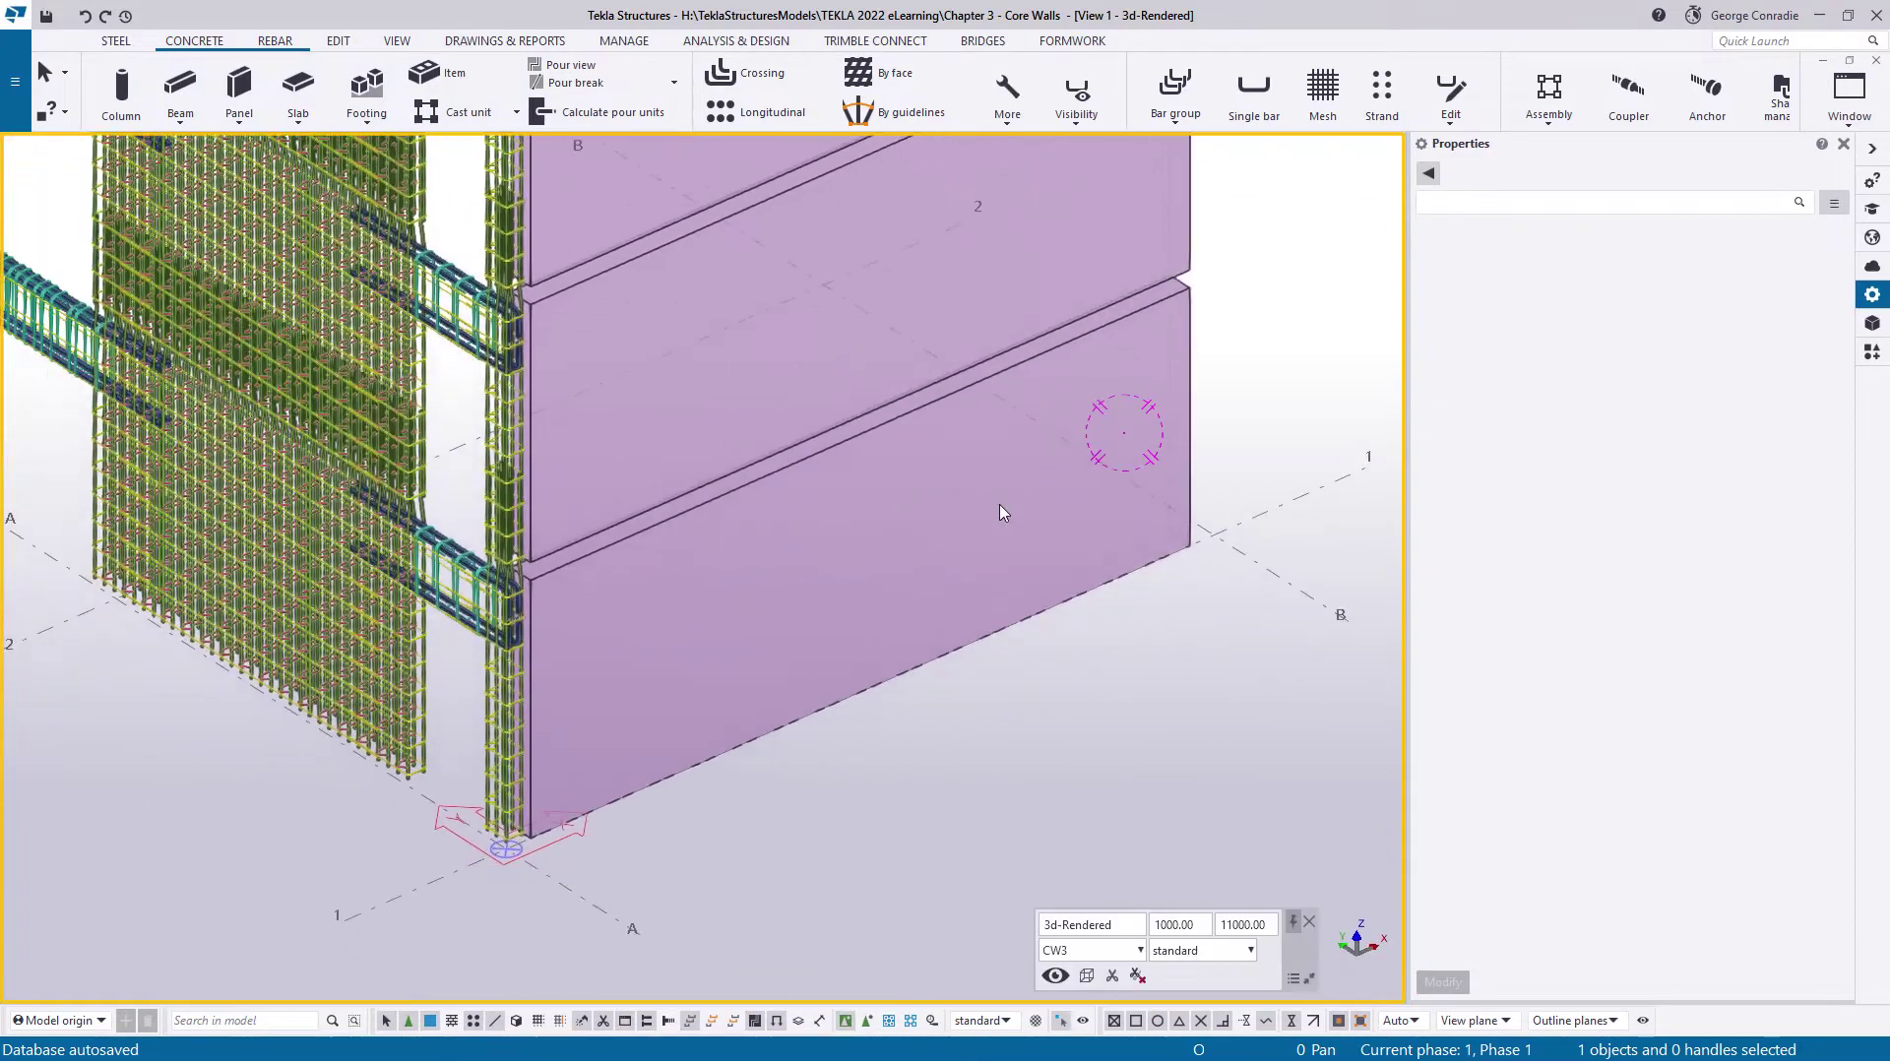
scroll(923, 549, "down", 2)
middle_click_drag(778, 587, 679, 574, "ctrl")
scroll(435, 612, "up", 5)
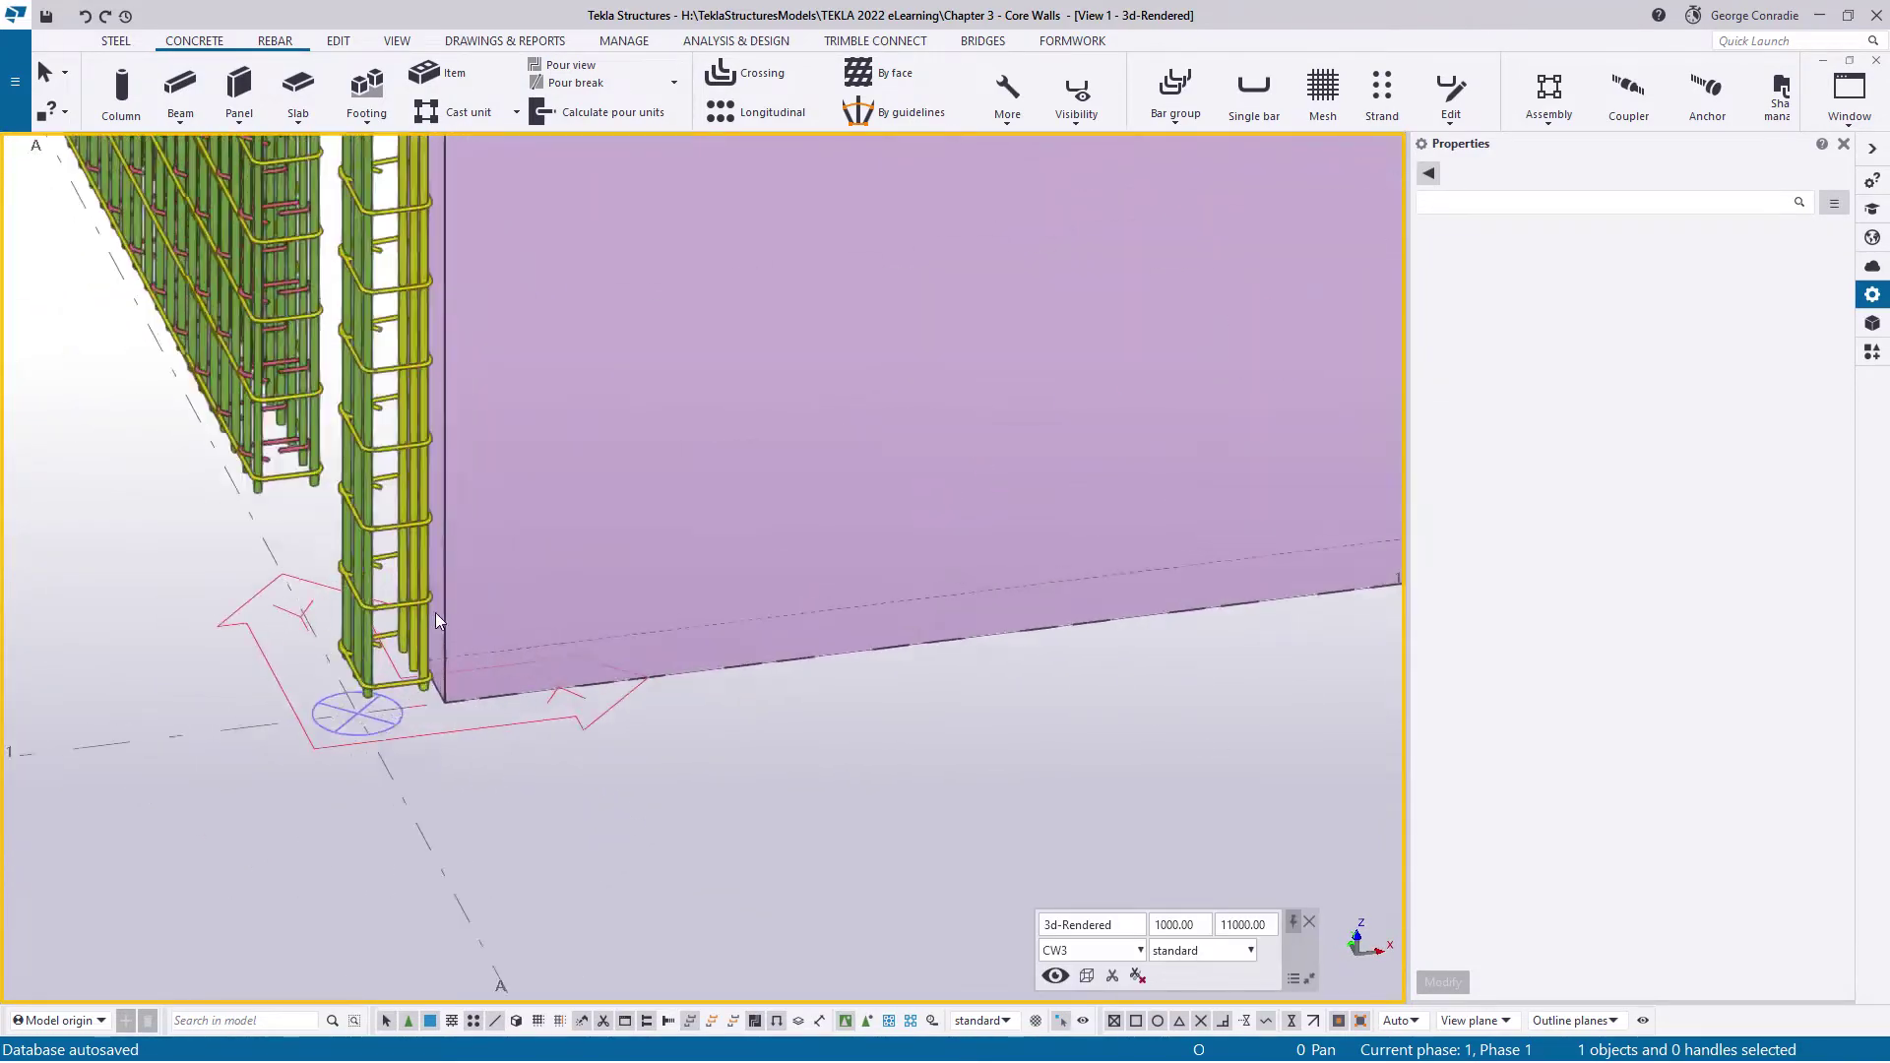
middle_click_drag(423, 608, 519, 644, "ctrl")
scroll(453, 622, "down", 3)
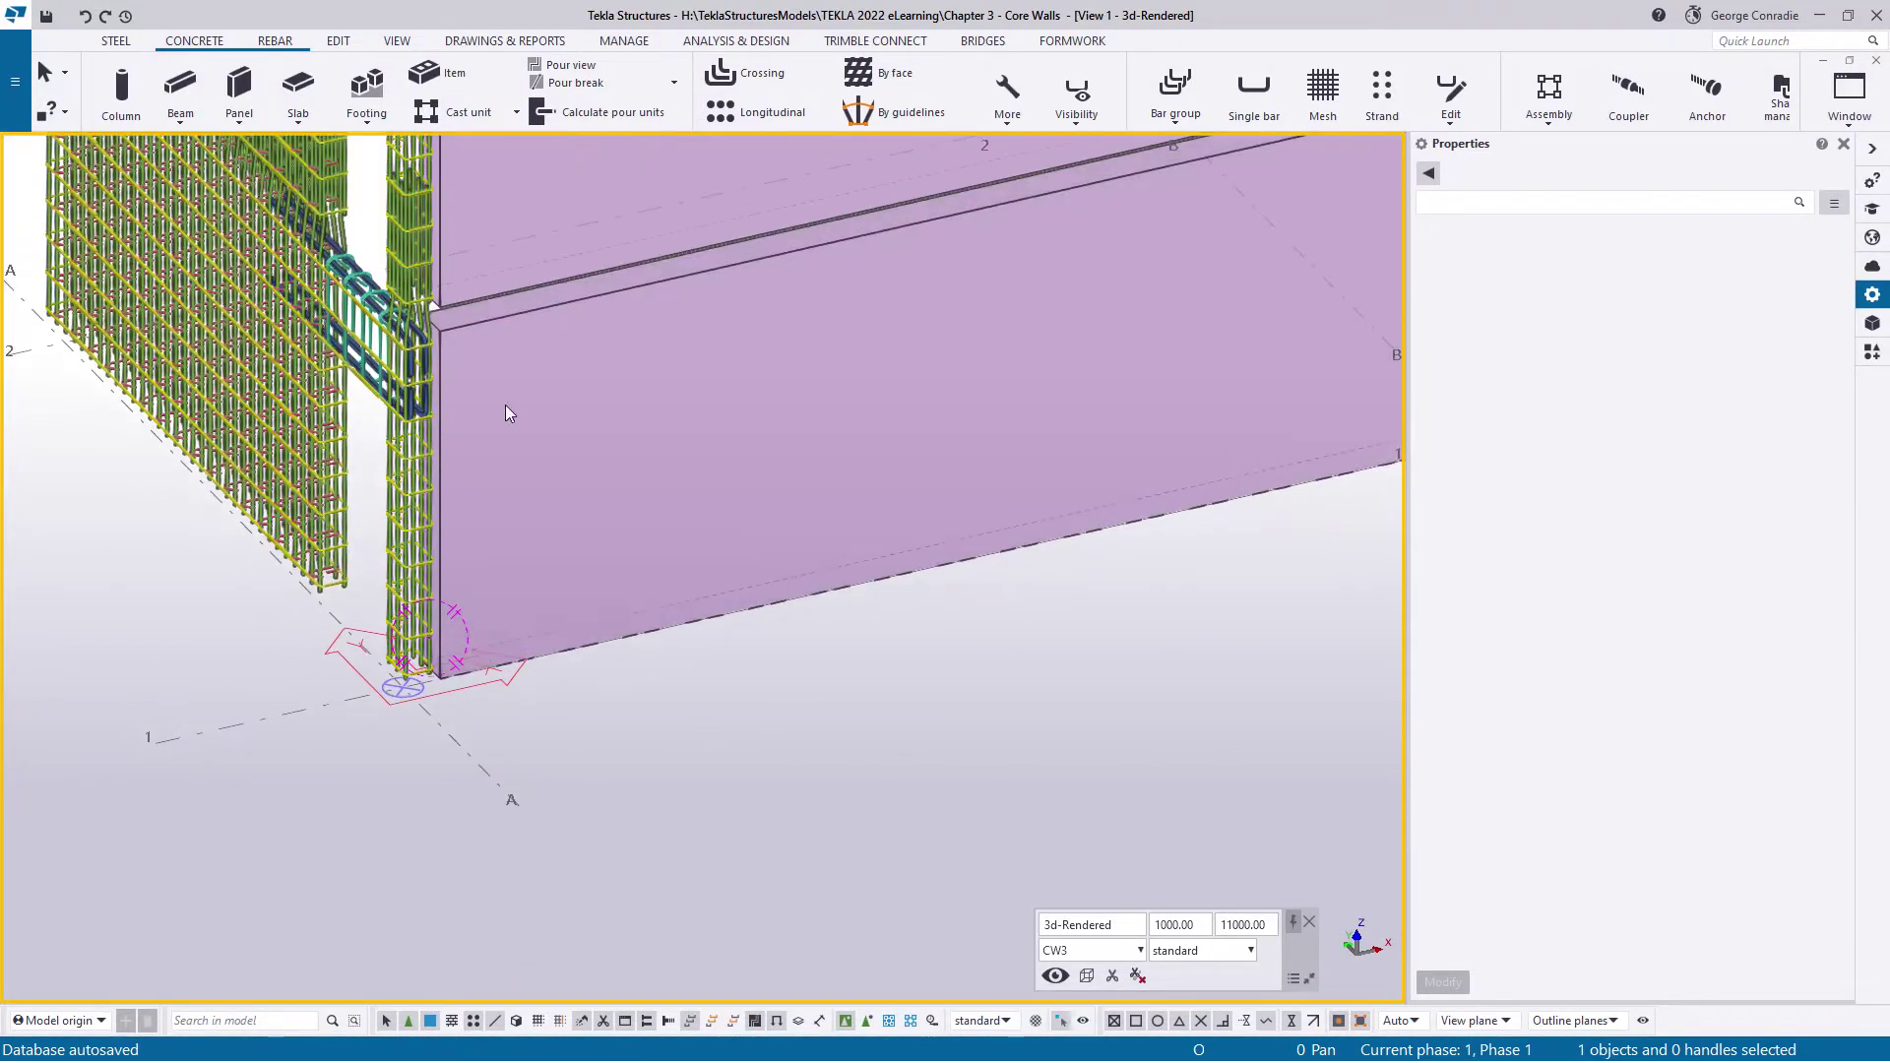
left_click(276, 43)
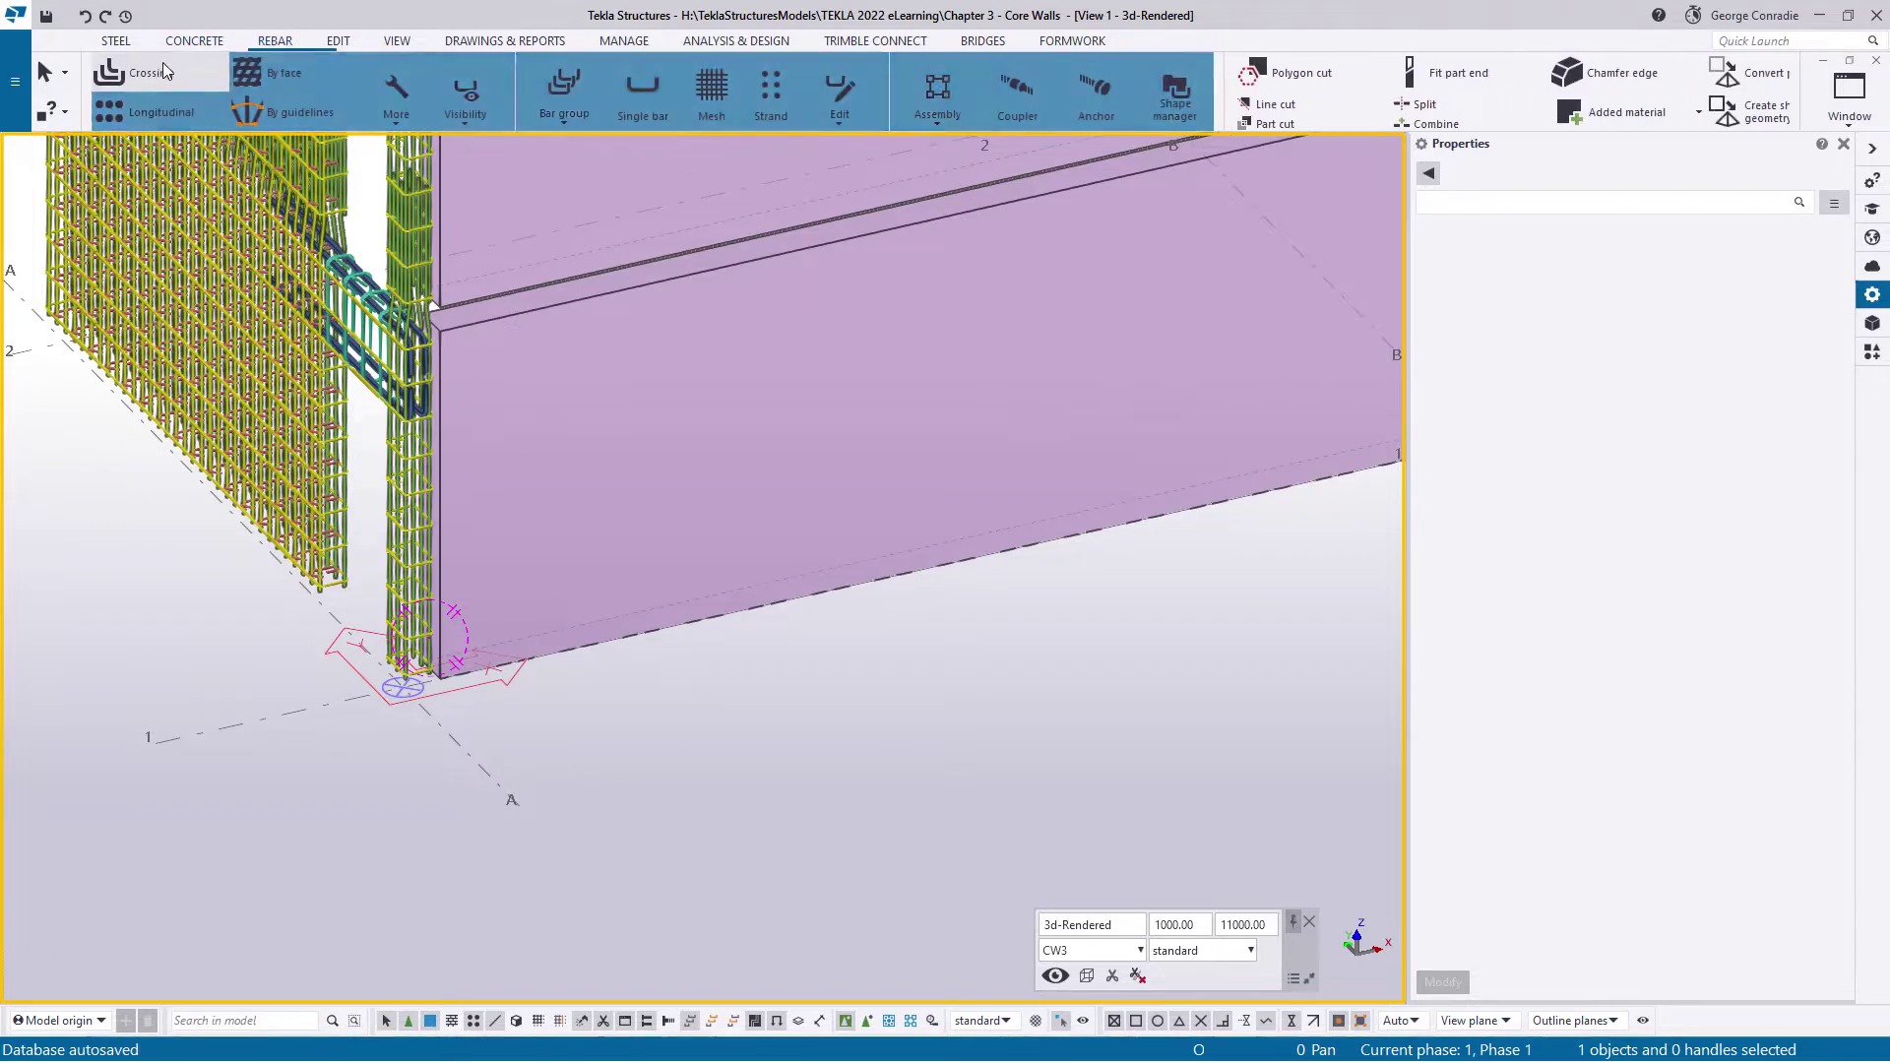
left_click(138, 79)
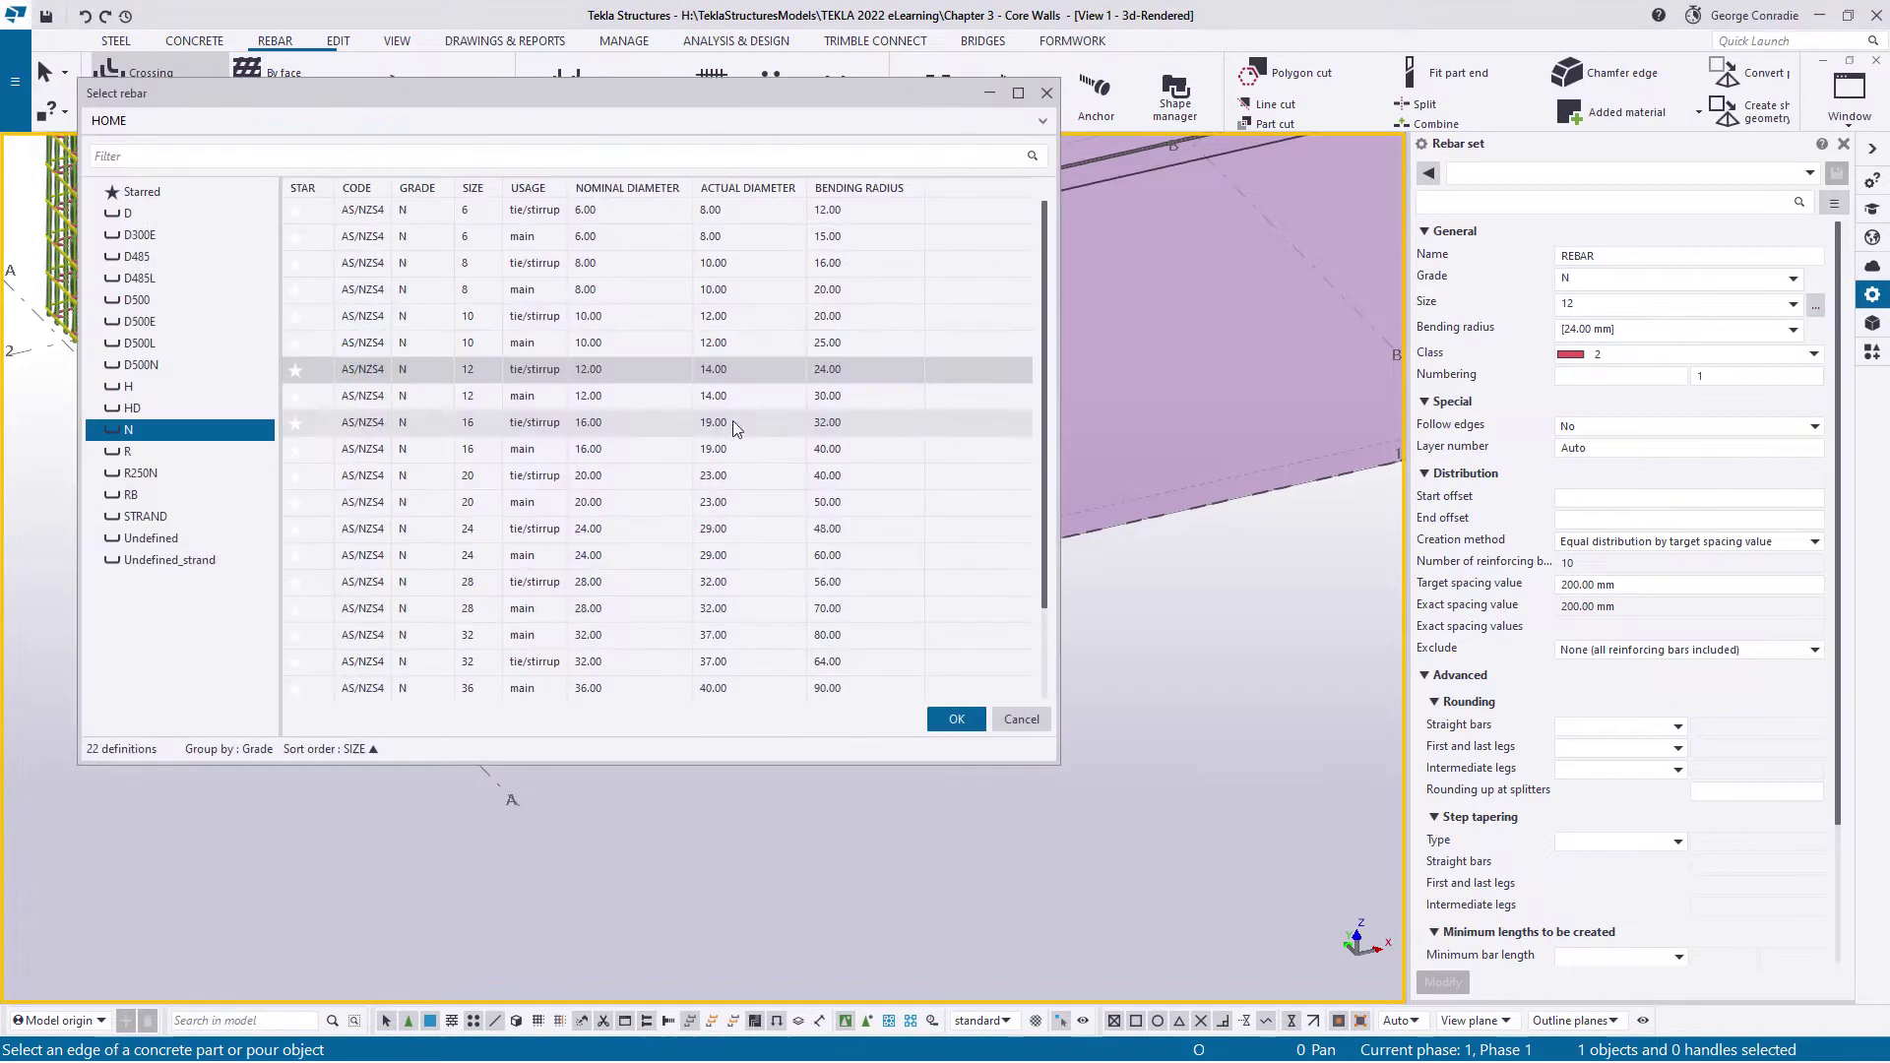
left_click(521, 404)
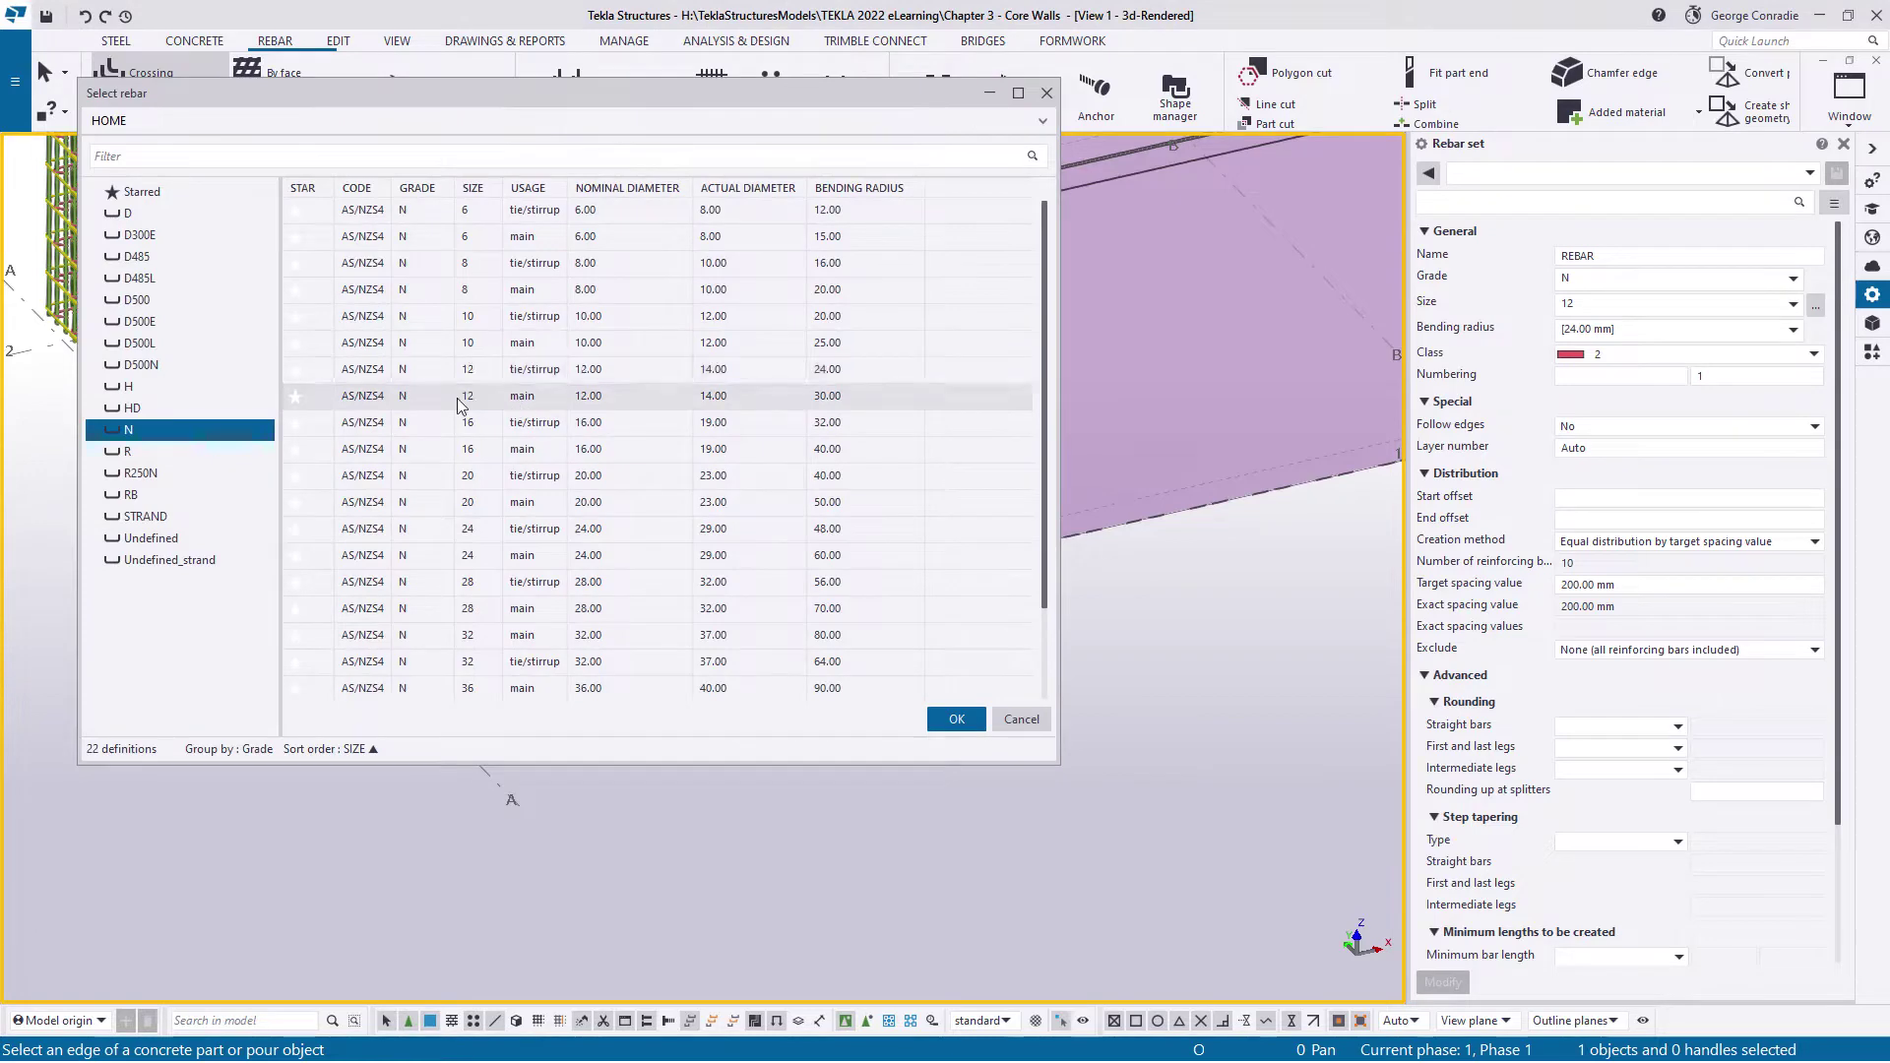
left_click(951, 722)
Set the rebar set's class to 6 and its target spacing value to 300 mm
left_click(1809, 354)
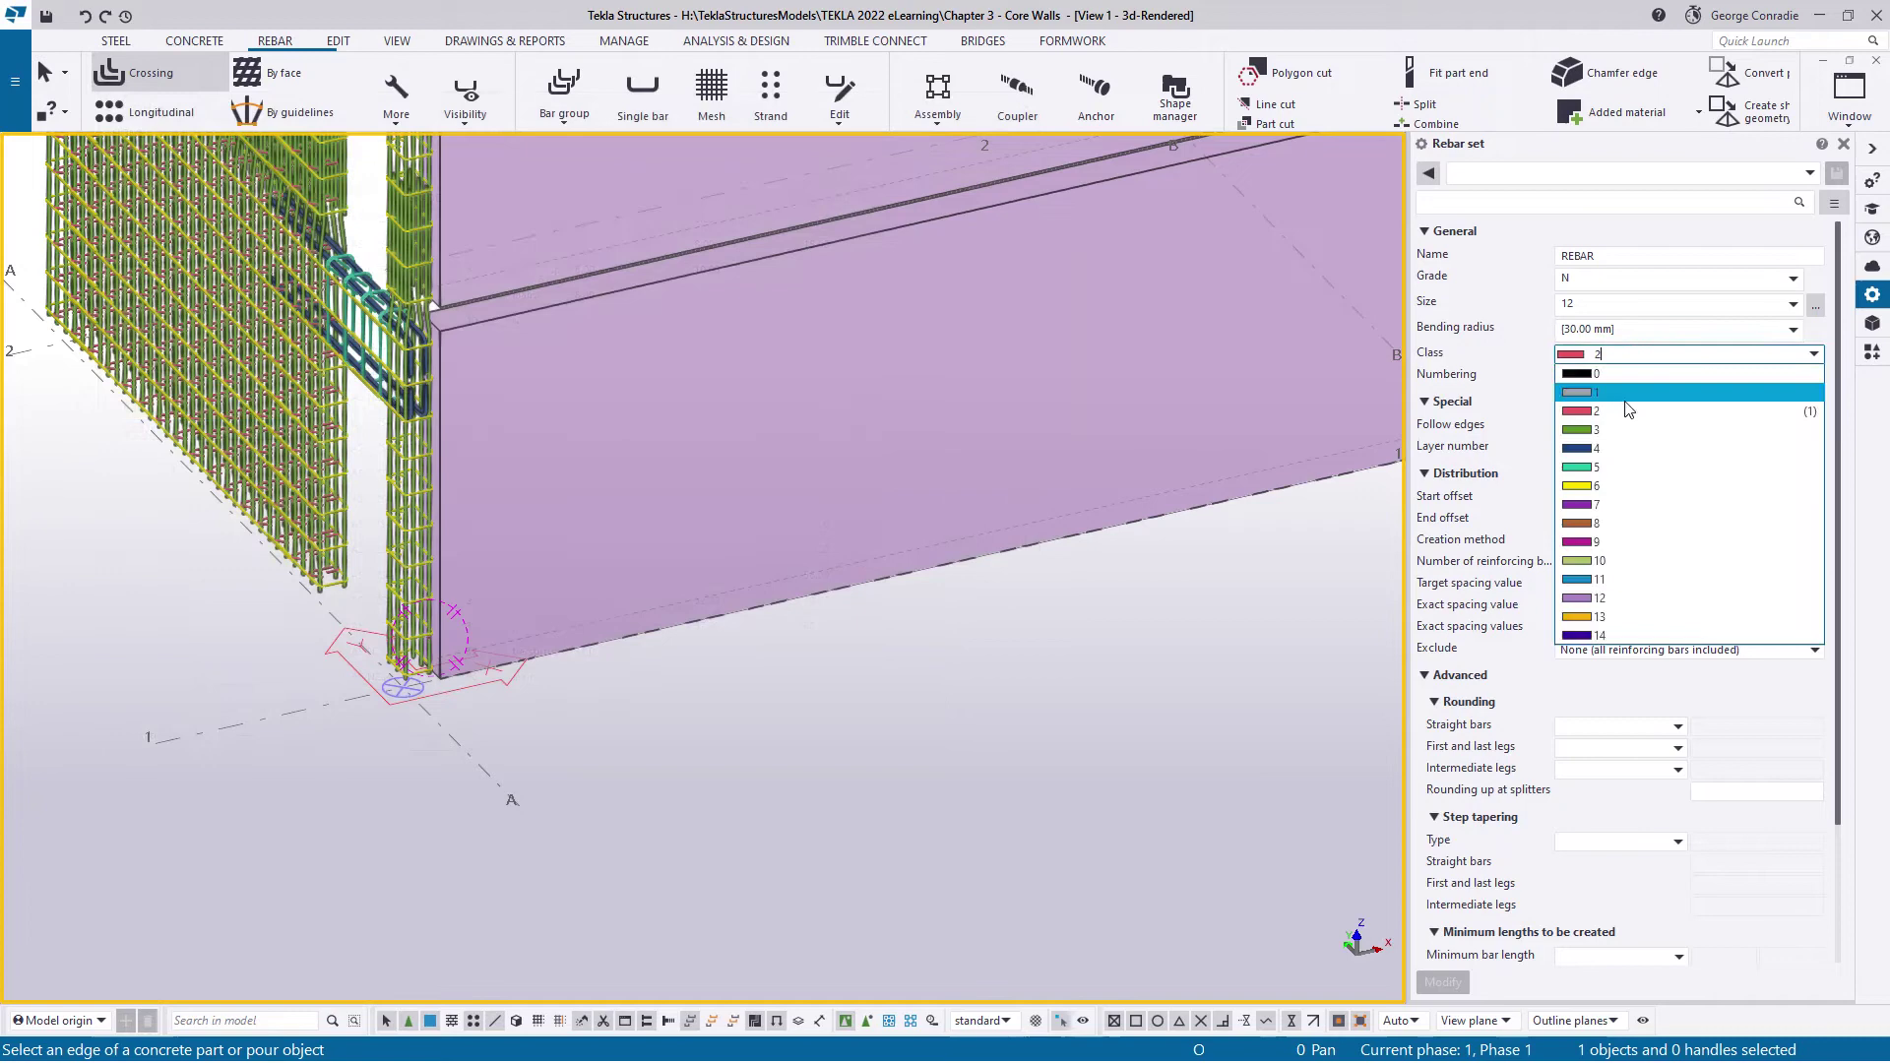
left_click(1617, 487)
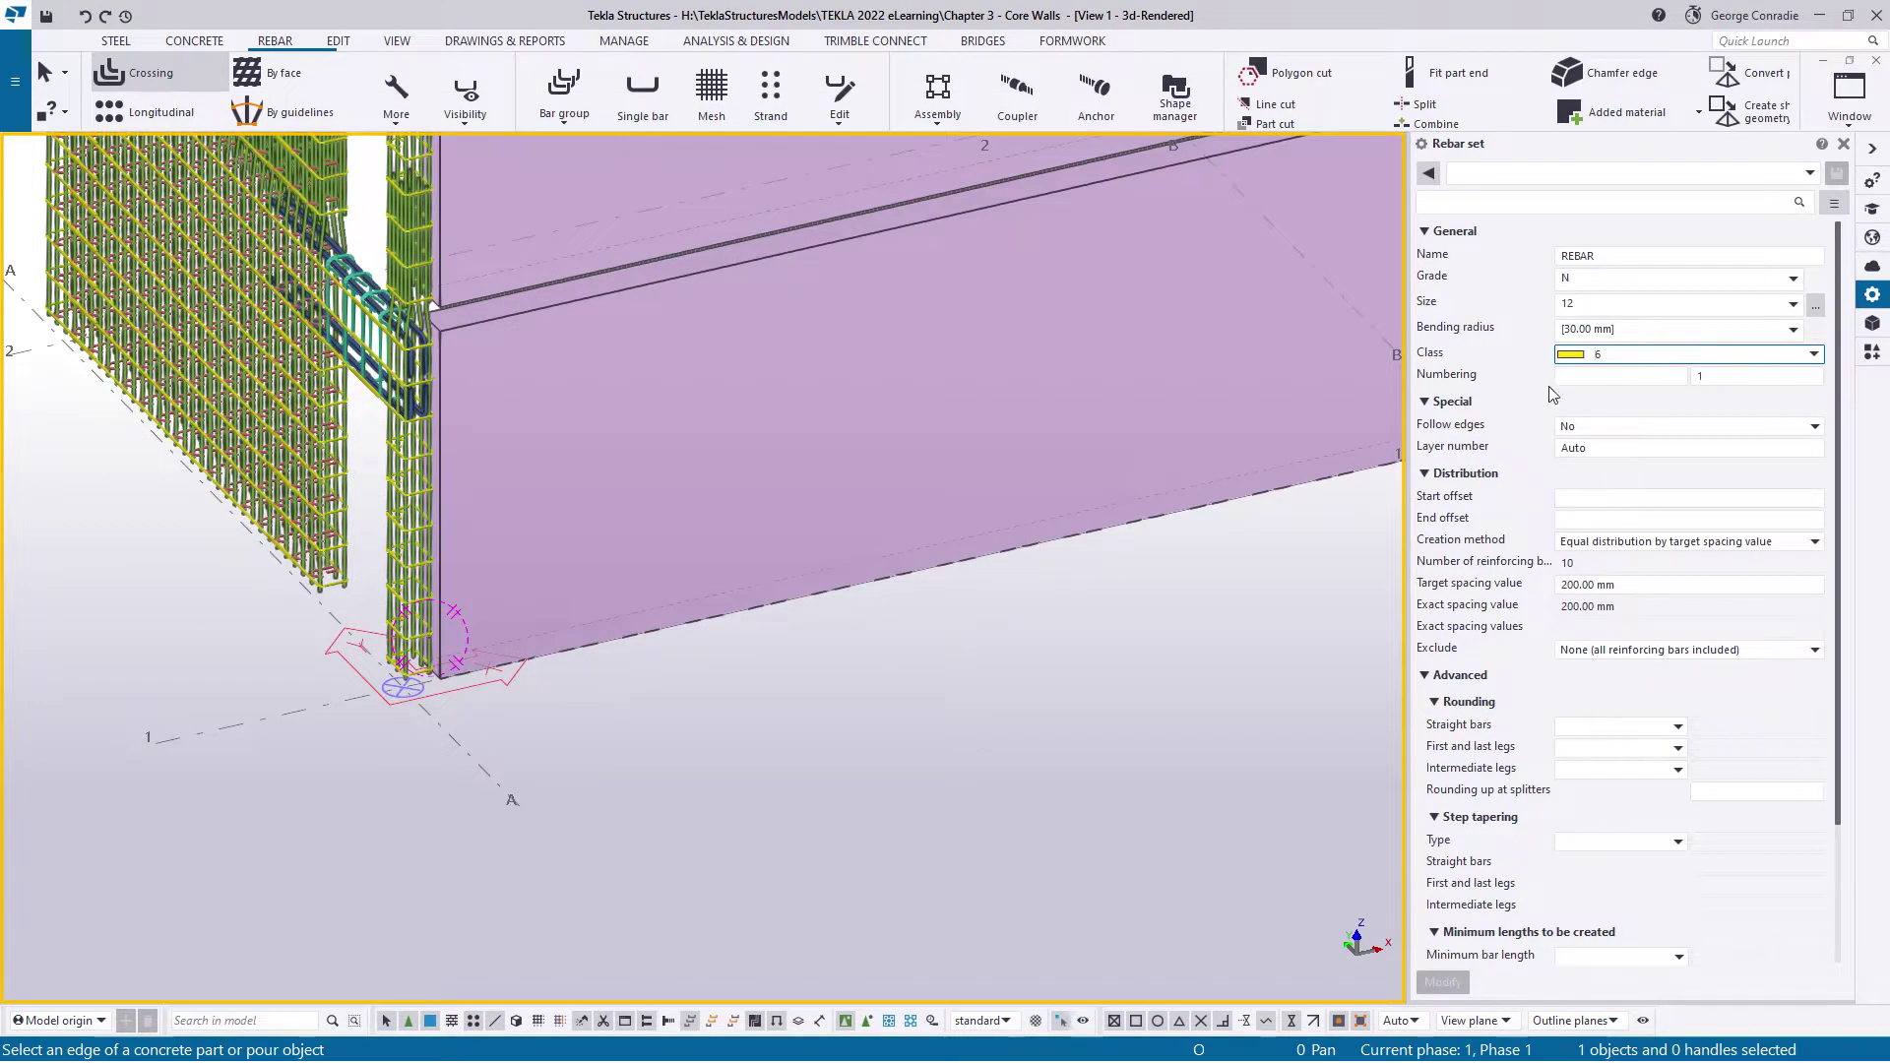
left_click(1637, 580)
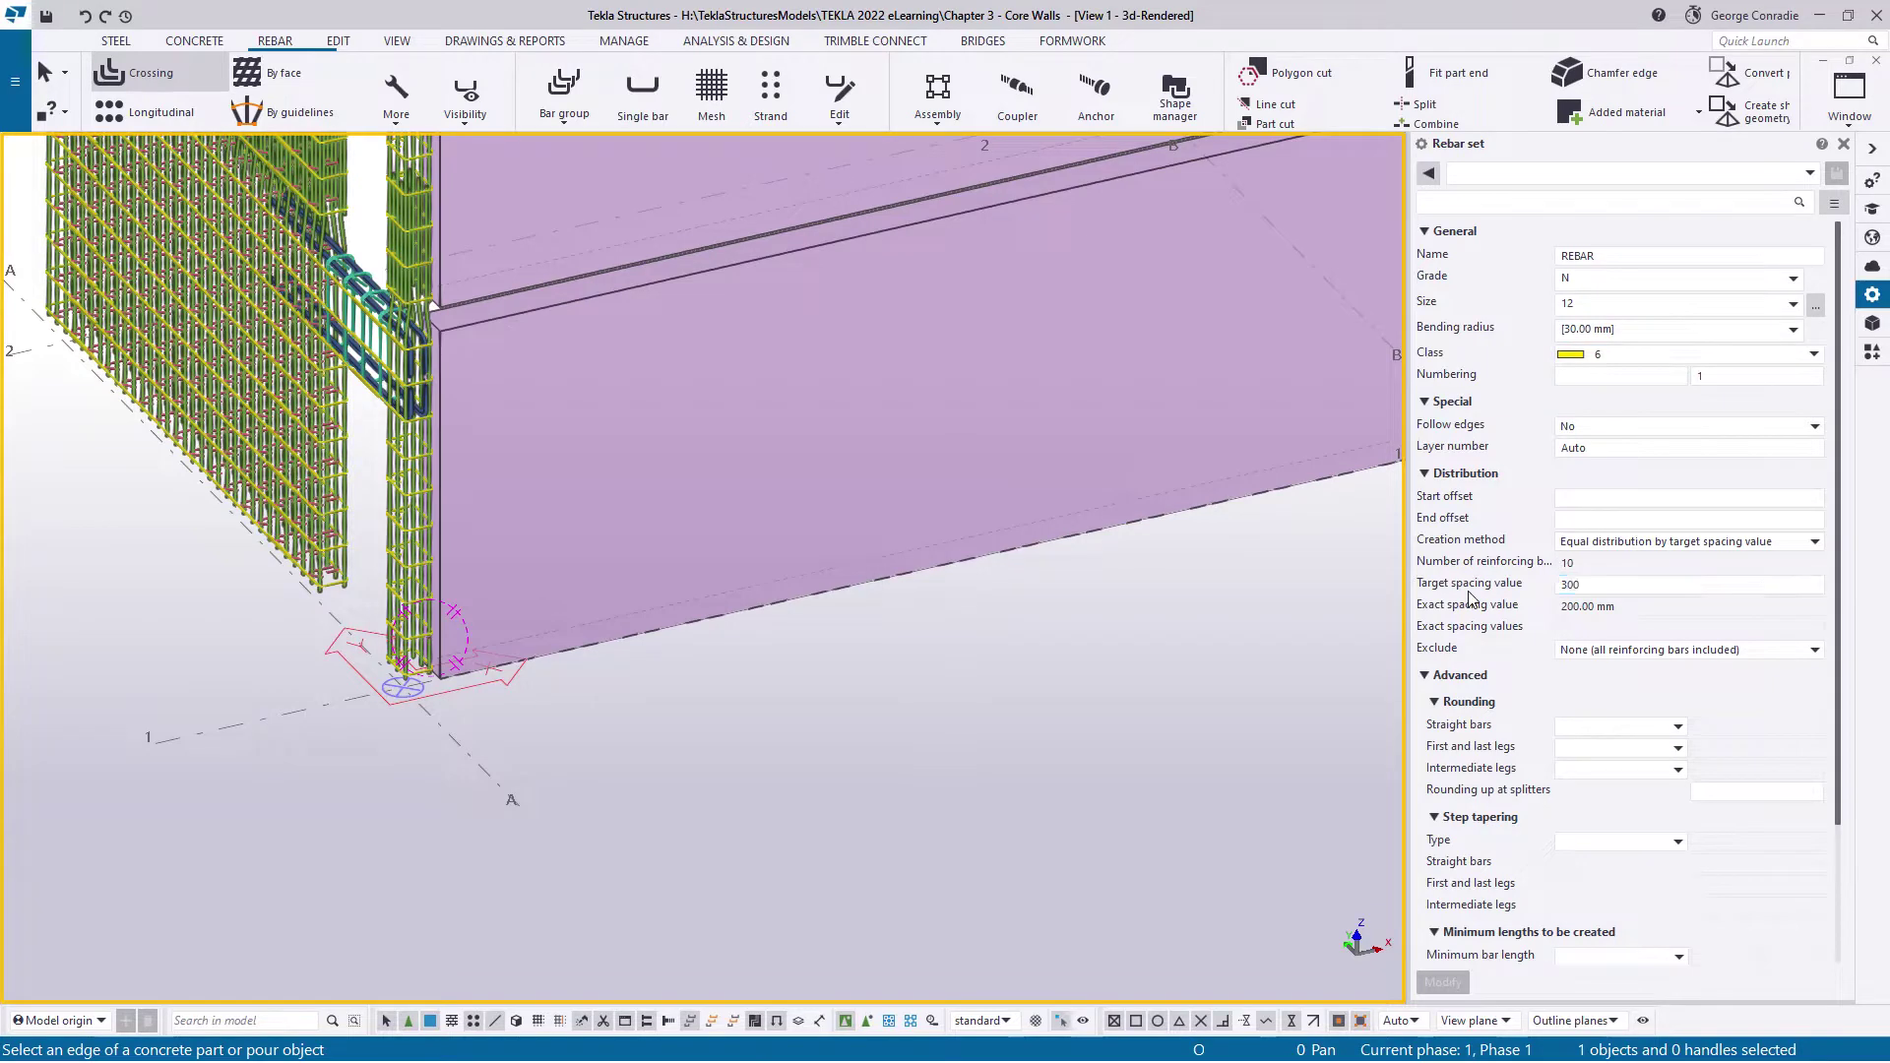
Position the crossing rebar set on the lowest CW3 wall, picking its vertical end edge near grid B
scroll(1143, 735, "down", 1)
middle_click_drag(1084, 719, 980, 725)
scroll(866, 750, "down", 1)
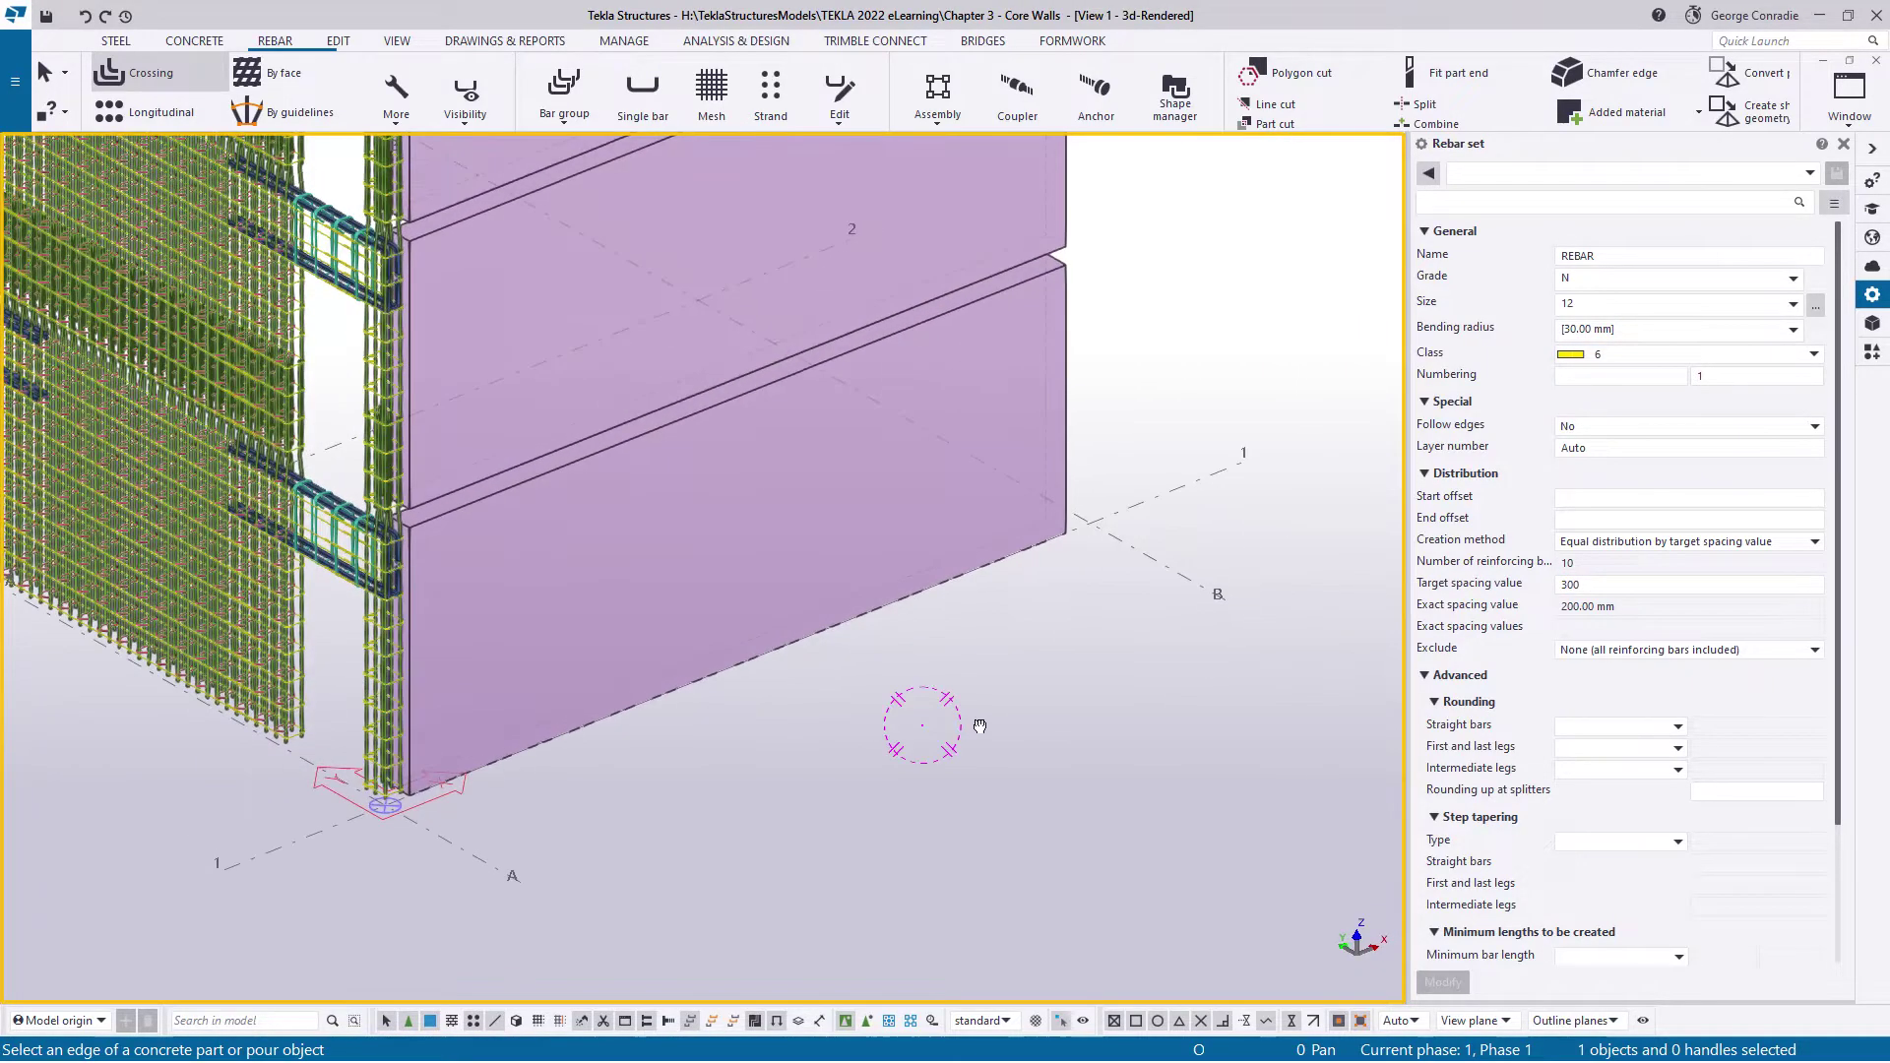
left_click(1071, 477)
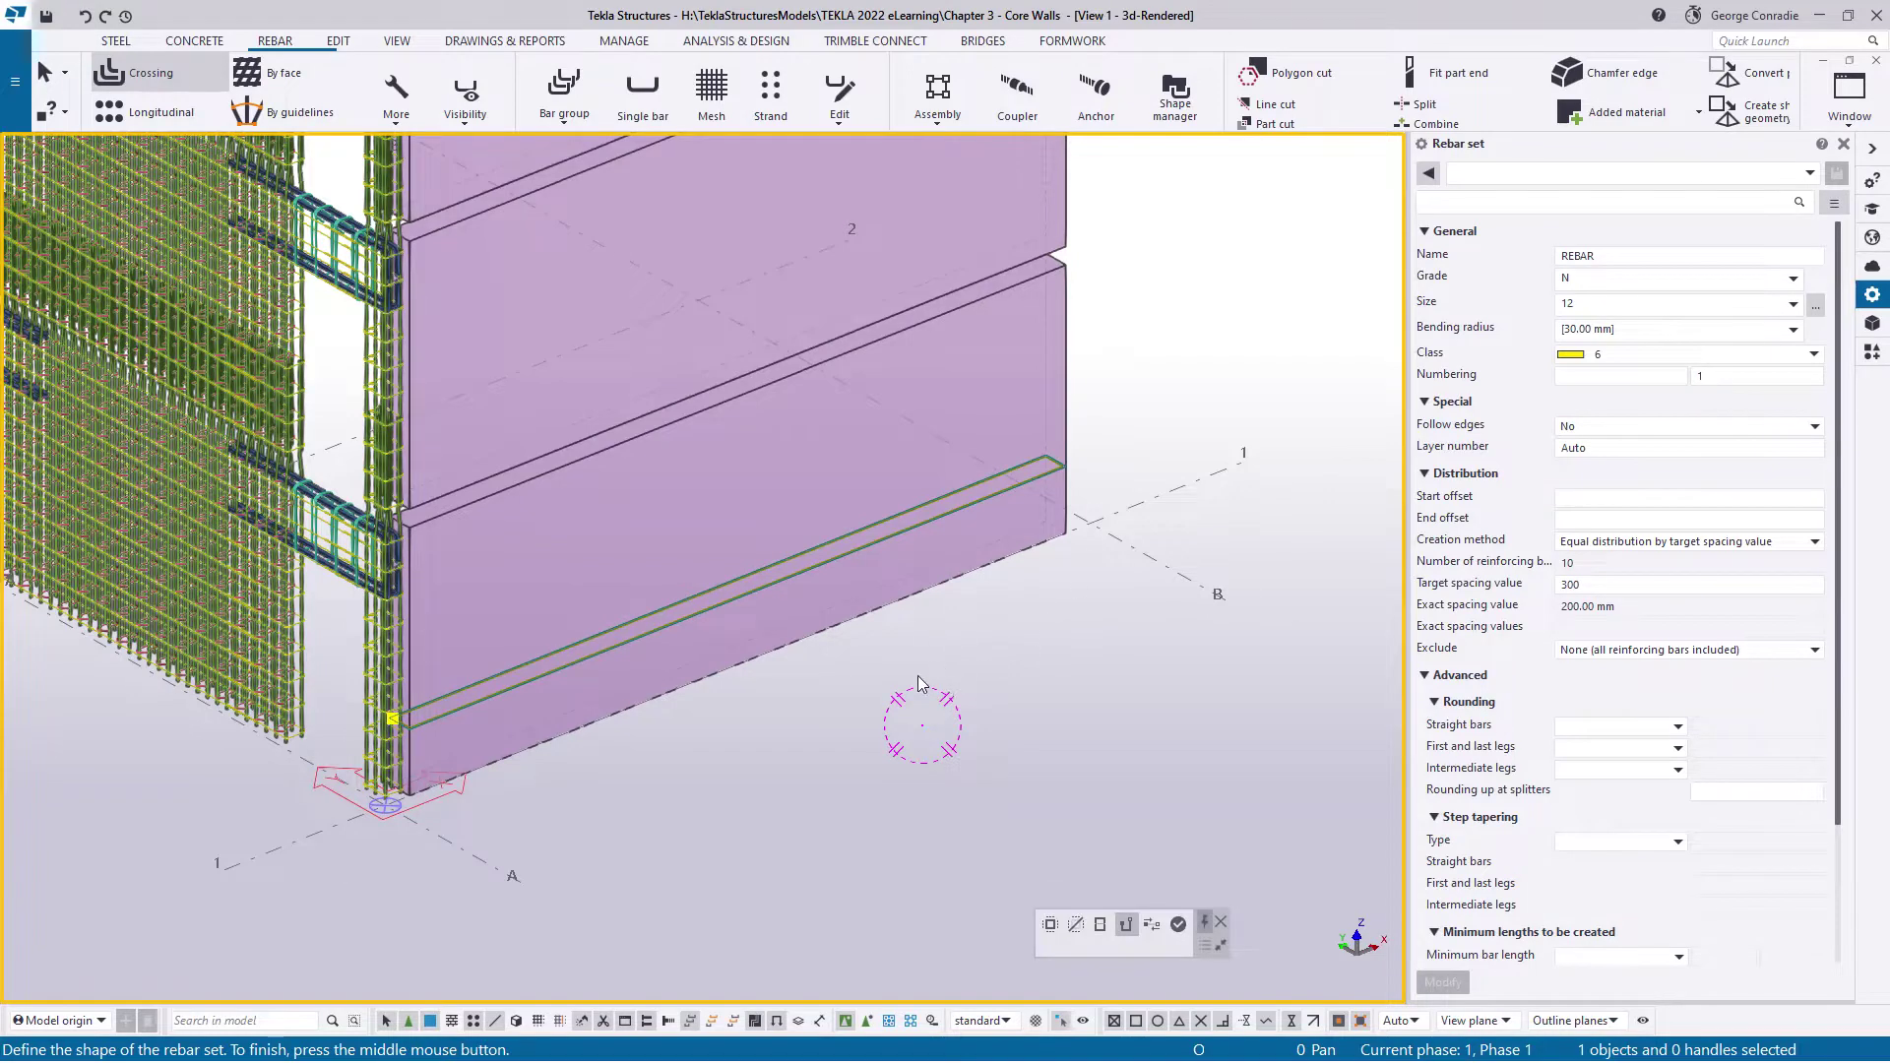
Examine the previewed bar shape around the wall's end near the grid A and 1 intersection from several sides
middle_click_drag(918, 676, 1013, 638)
middle_click_drag(871, 581, 867, 585, "ctrl")
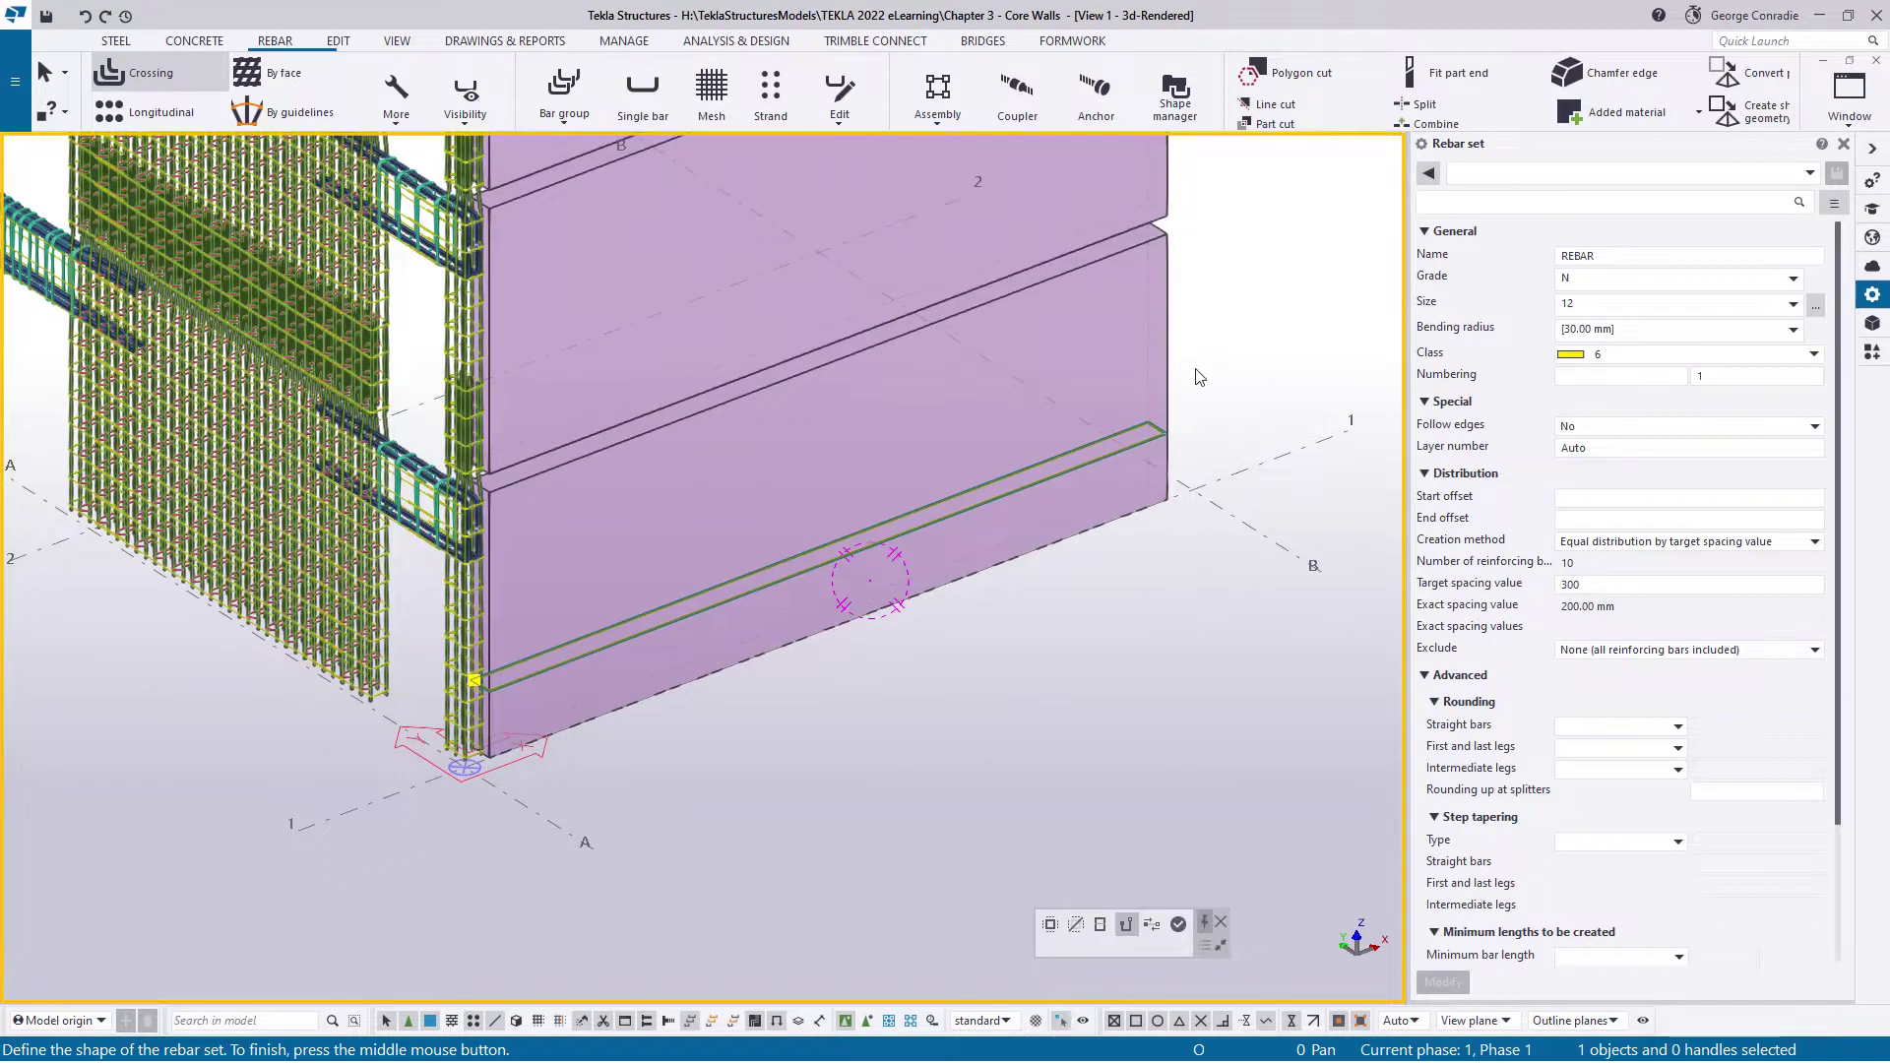
scroll(1165, 443, "up", 3)
middle_click_drag(24, 878, 695, 602)
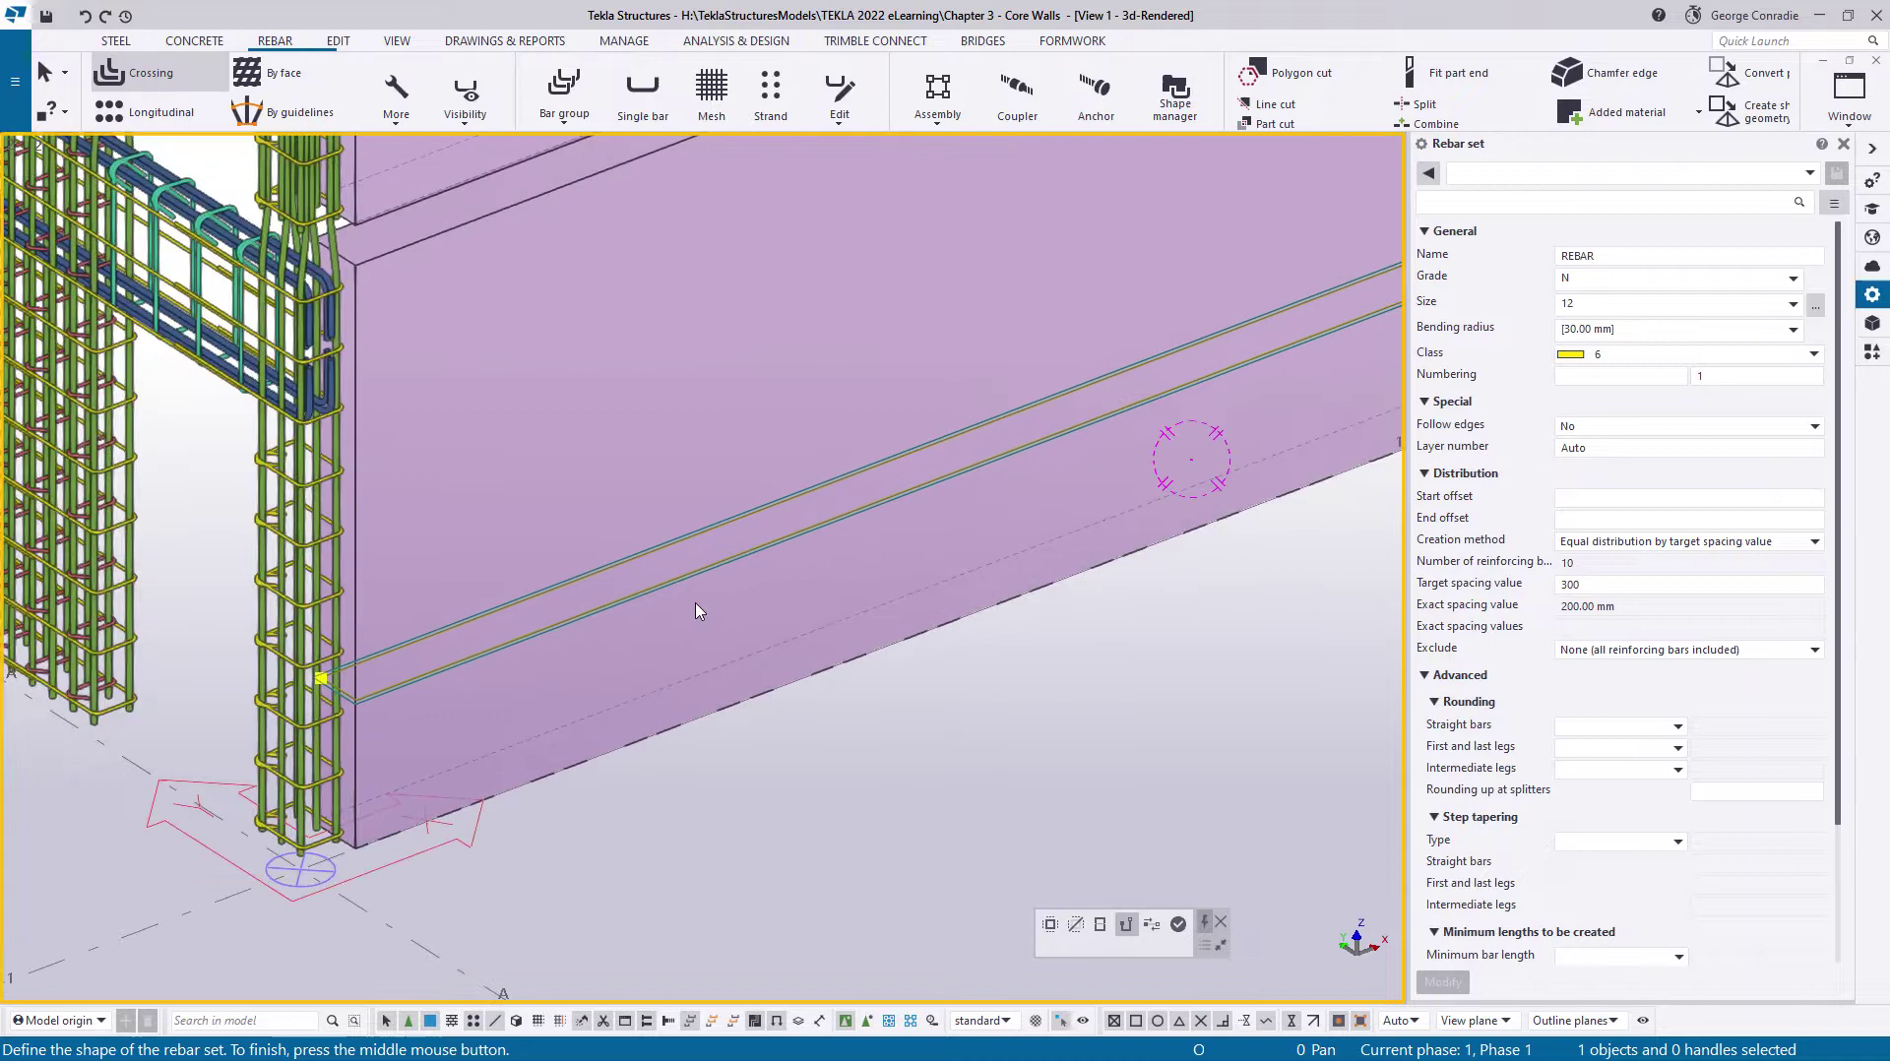
scroll(426, 690, "up", 4)
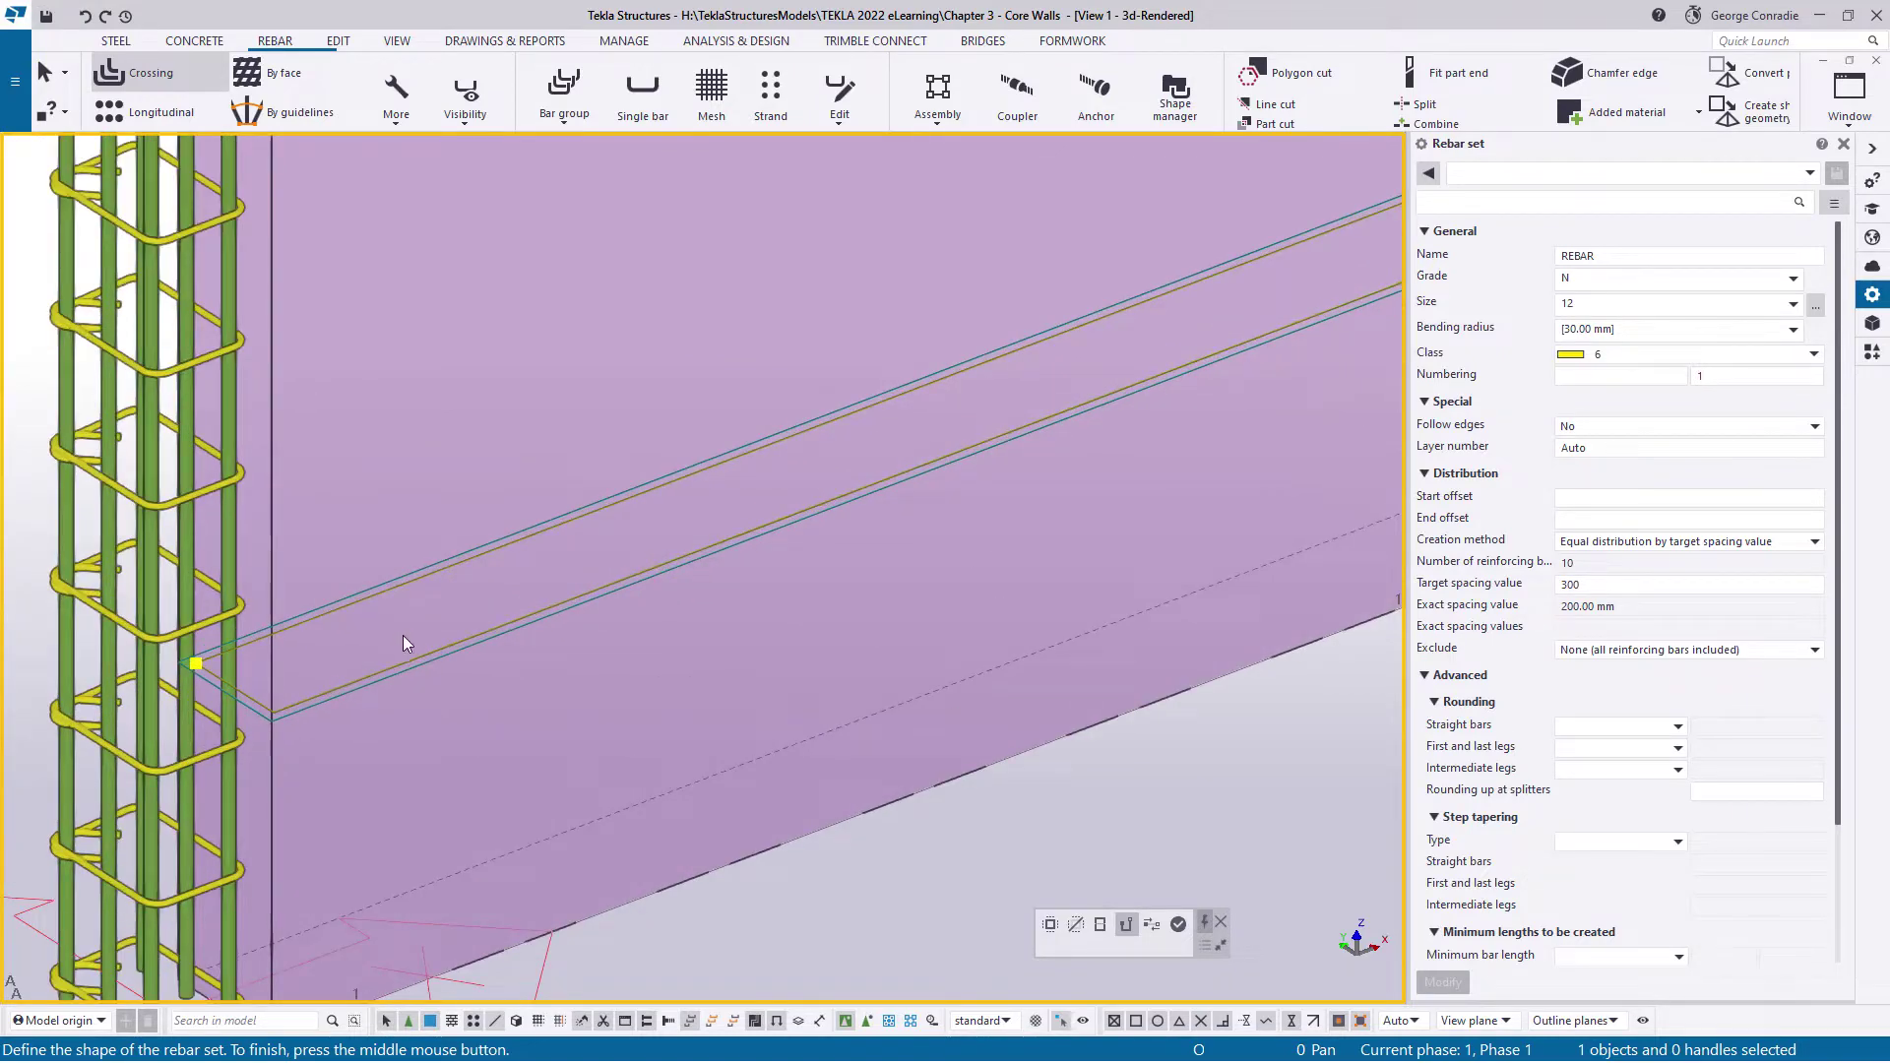
middle_click_drag(465, 608, 426, 620, "ctrl")
middle_click_drag(71, 757, 714, 574)
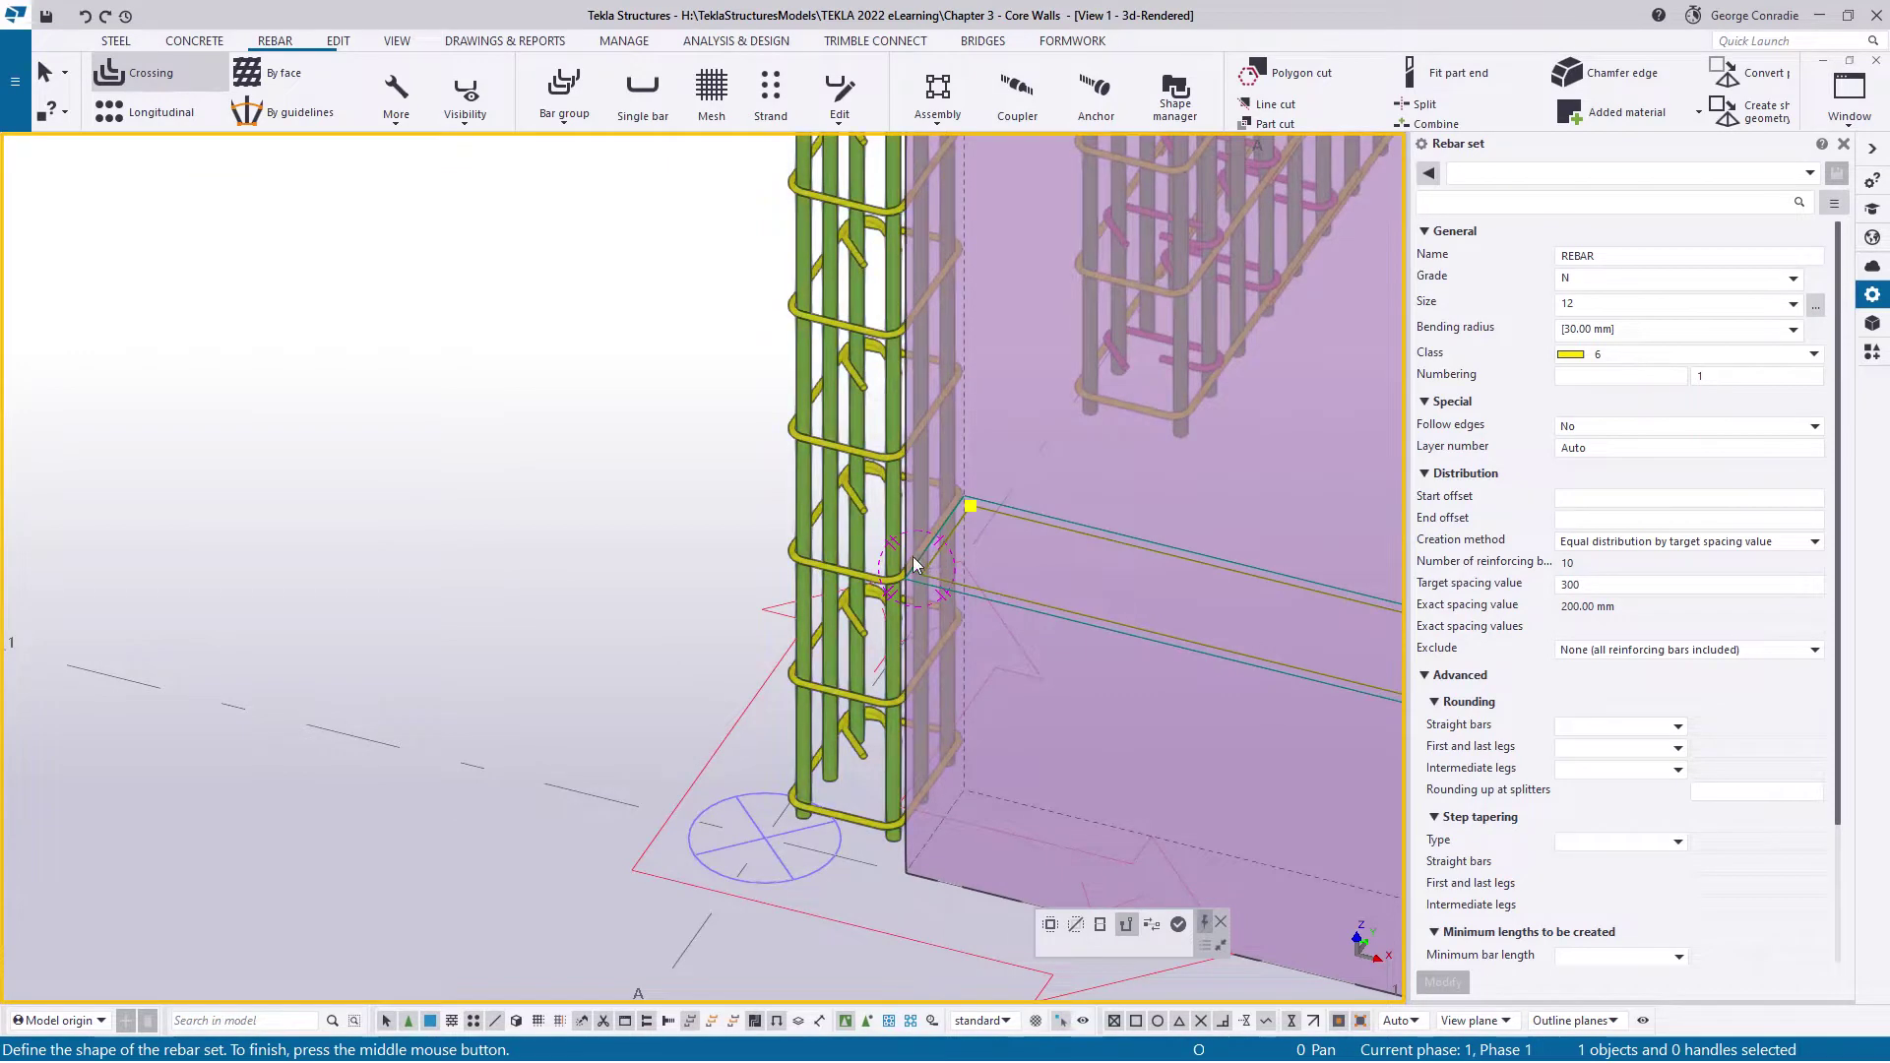
scroll(915, 563, "down", 3)
middle_click_drag(1026, 621, 607, 535)
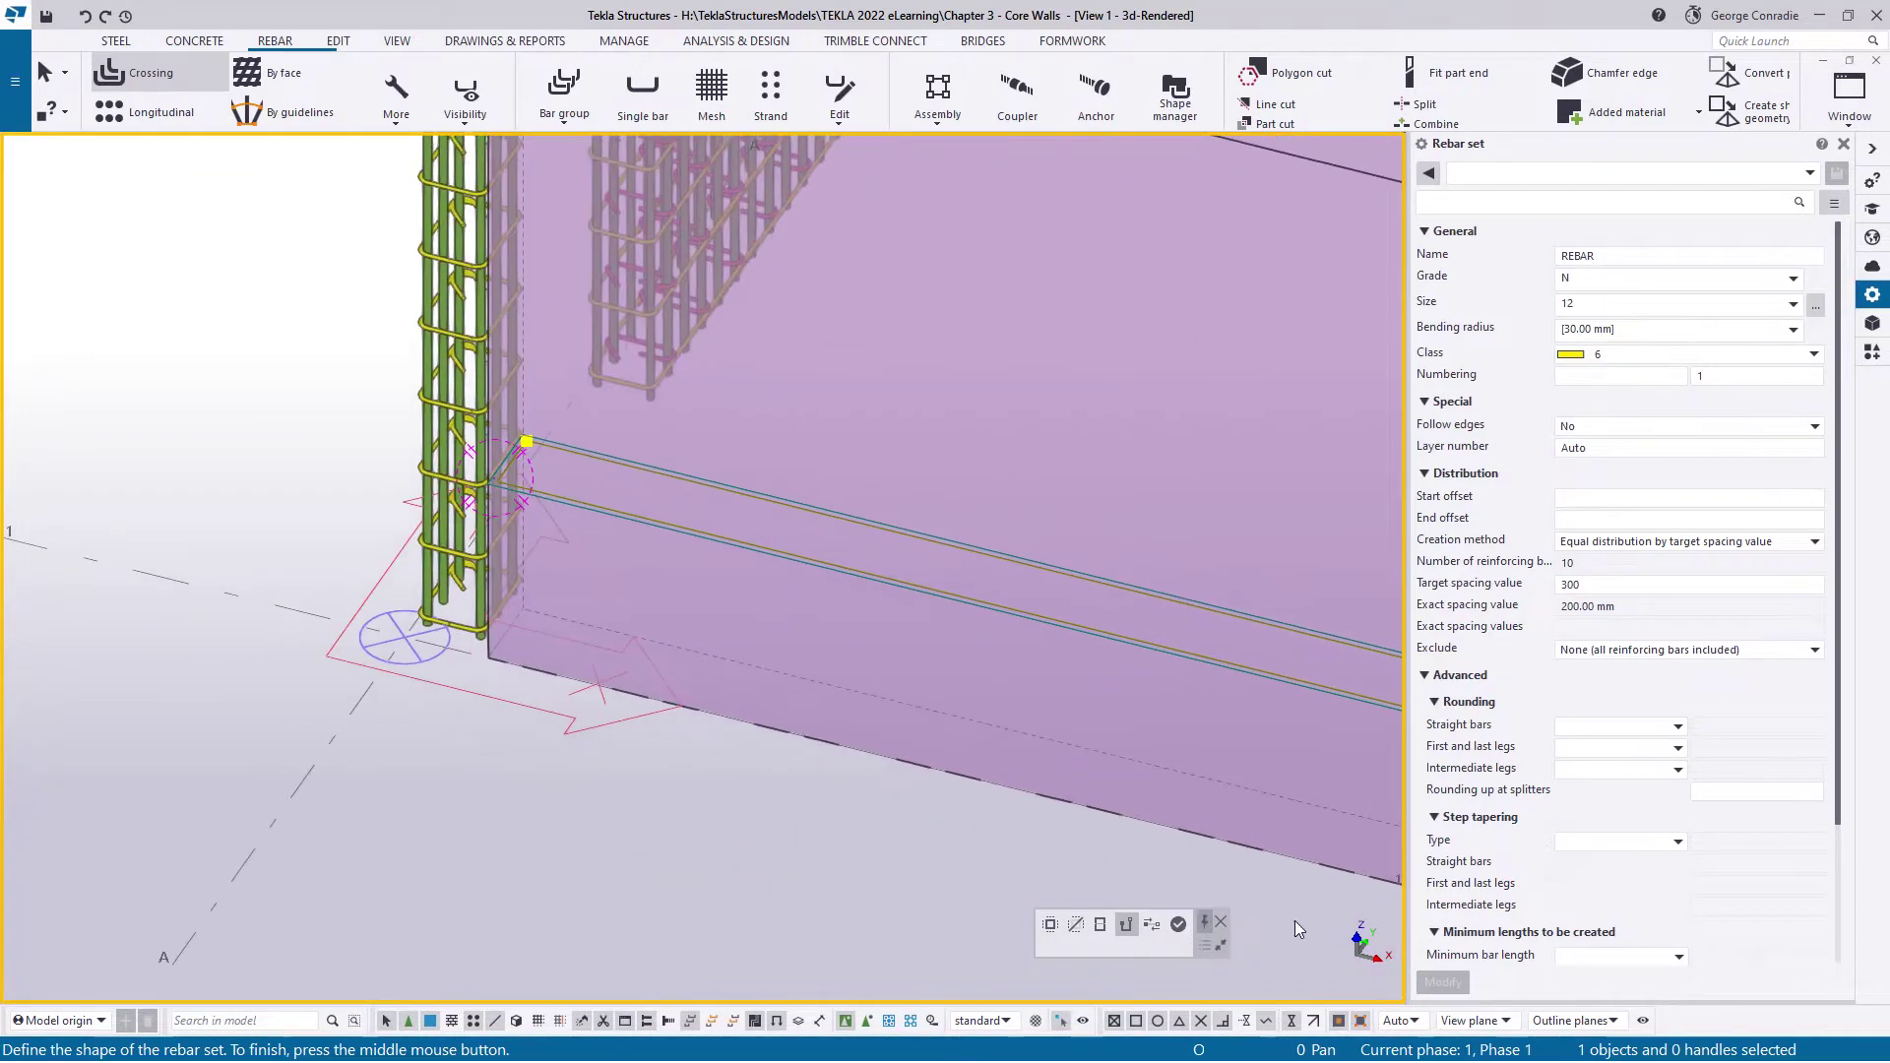
Accept the previewed shape to create the horizontal bars in the lowest CW3 wall, and end the rebar command
left_click(1183, 931)
scroll(1006, 865, "down", 3)
middle_click_drag(1023, 803, 1208, 841, "ctrl")
right_click(1208, 841)
left_click(1226, 521)
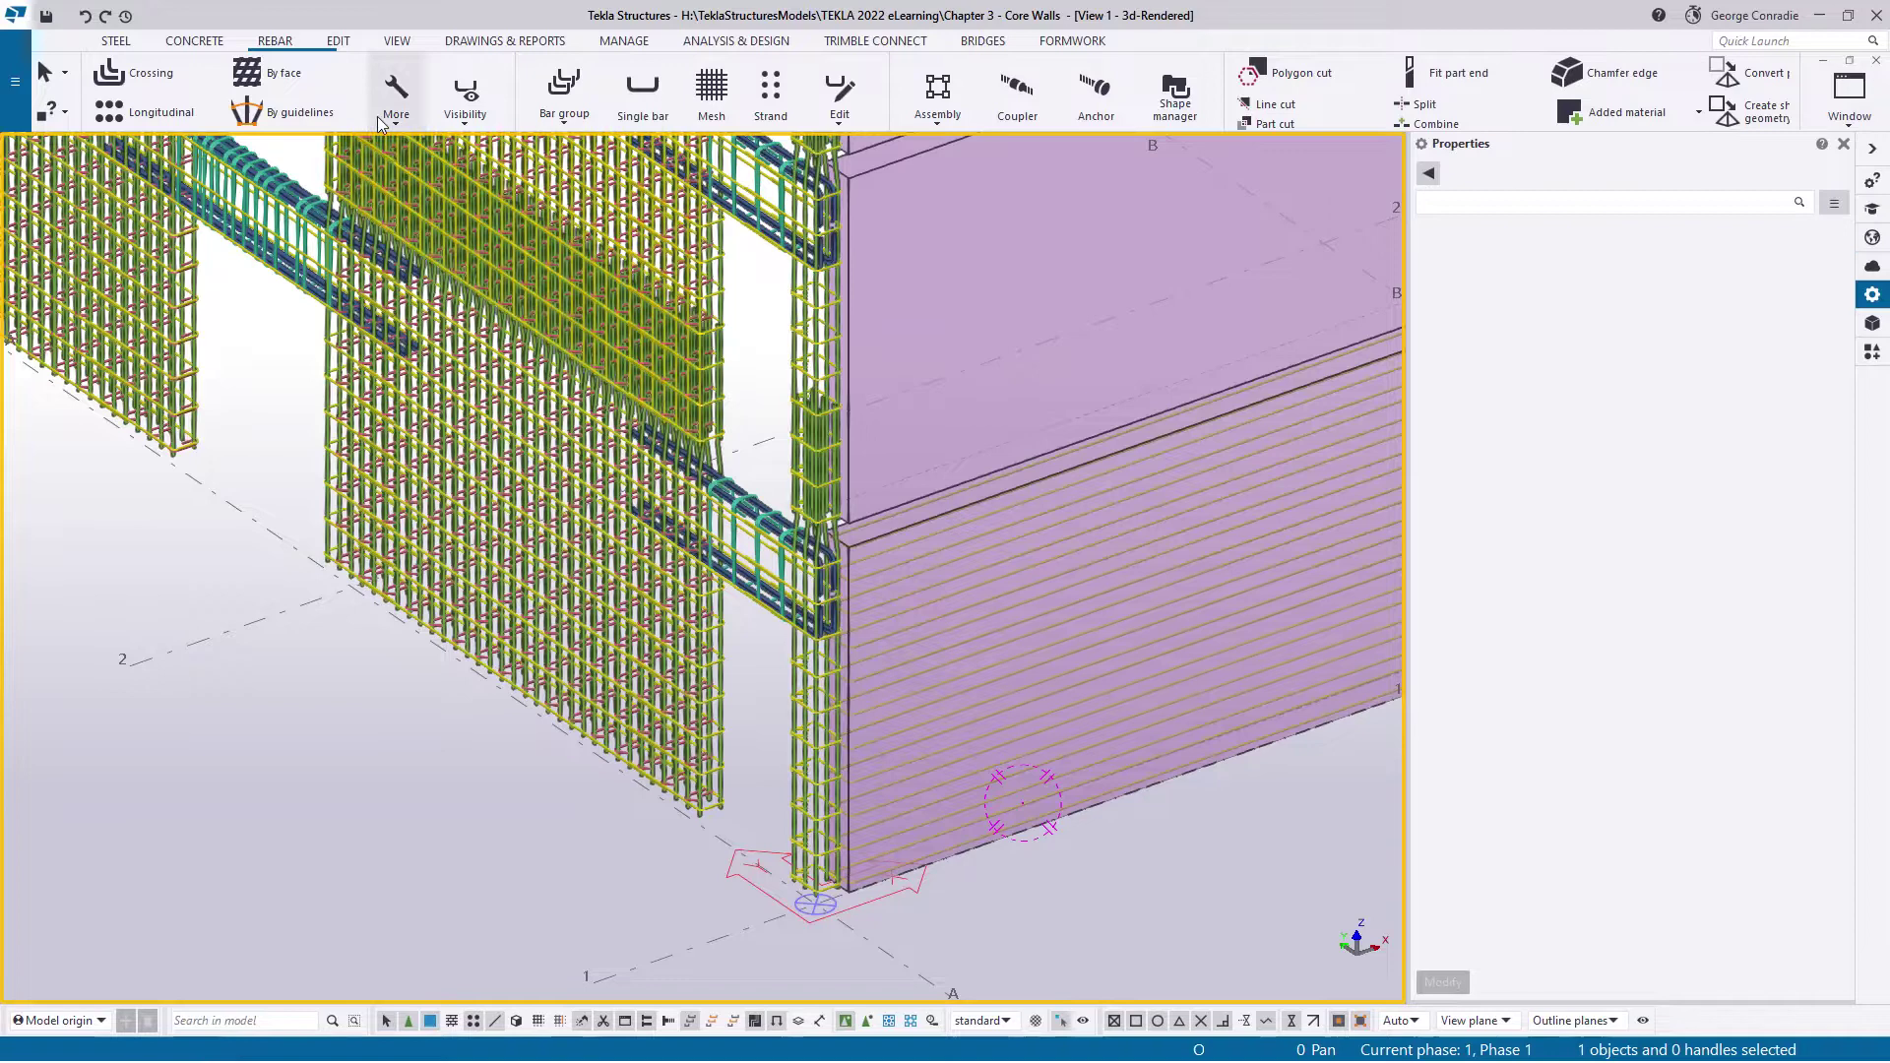
Open the Plan +0 view and switch it from 3D to a flat plan view
left_click(394, 43)
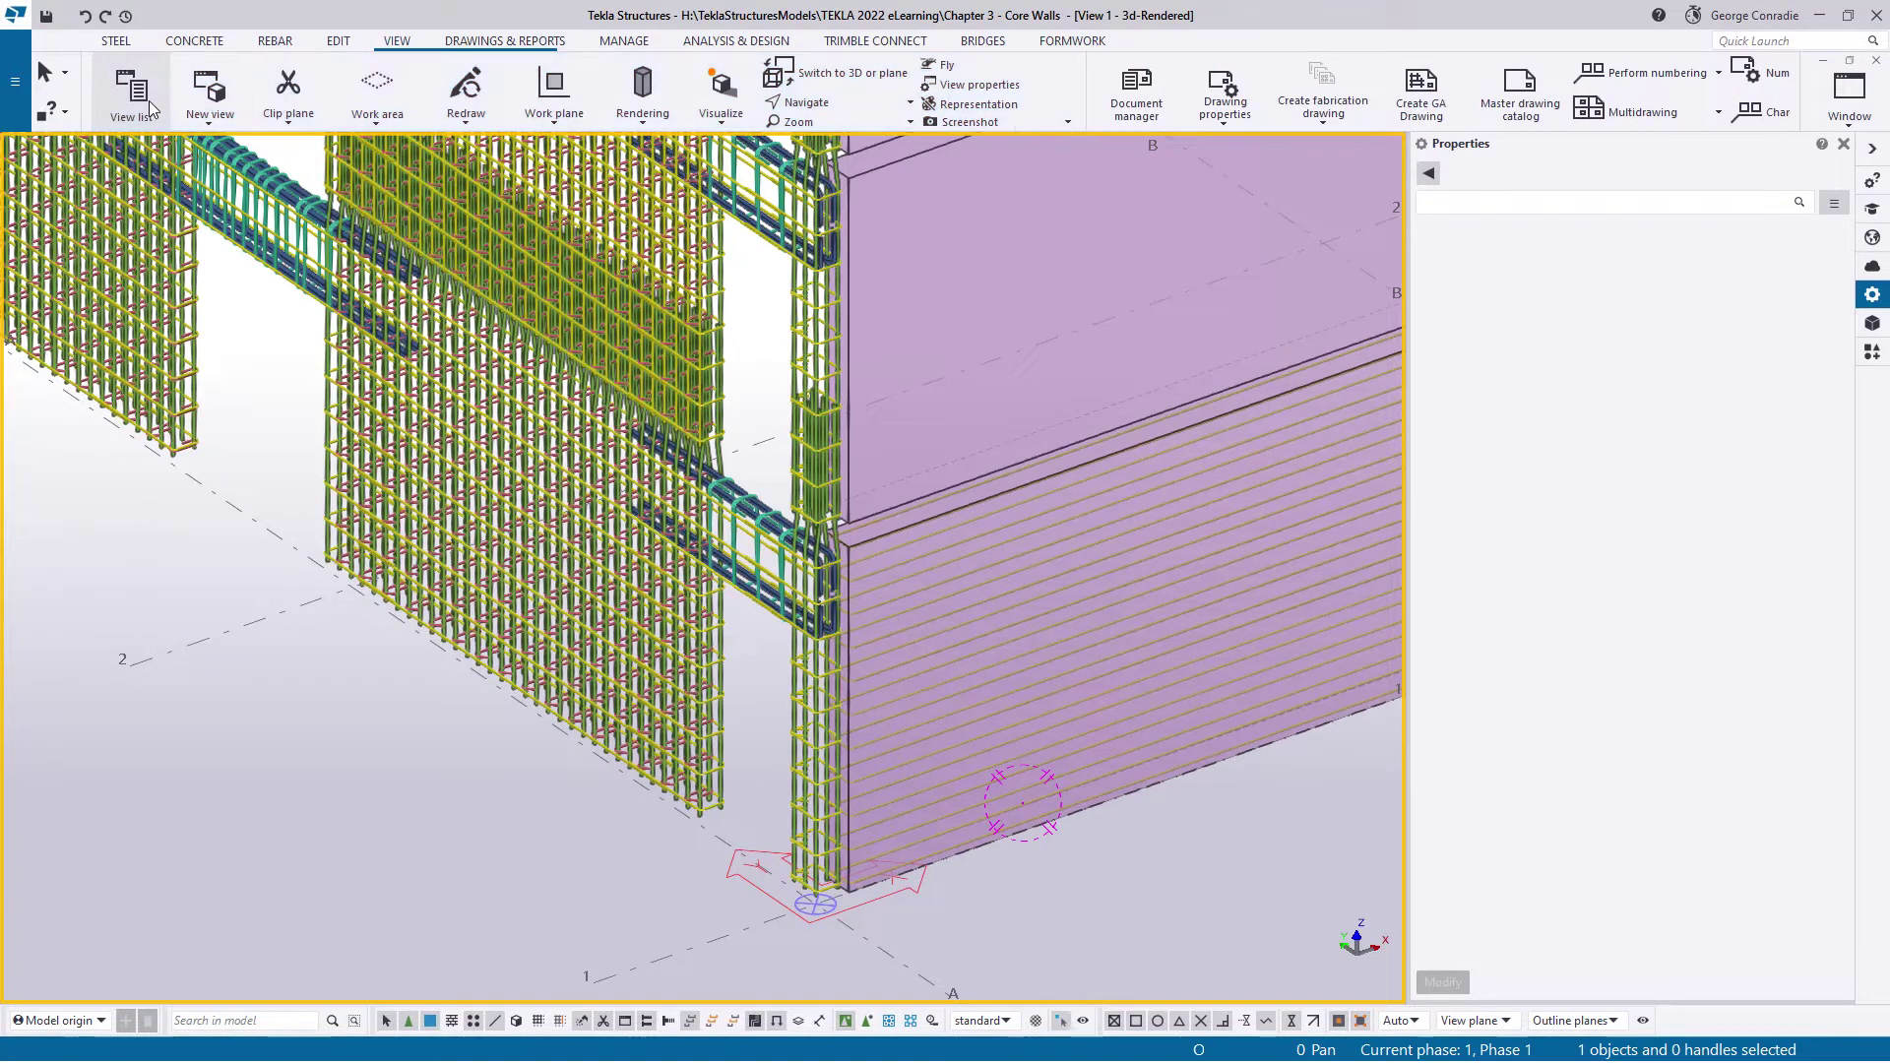
left_click(130, 91)
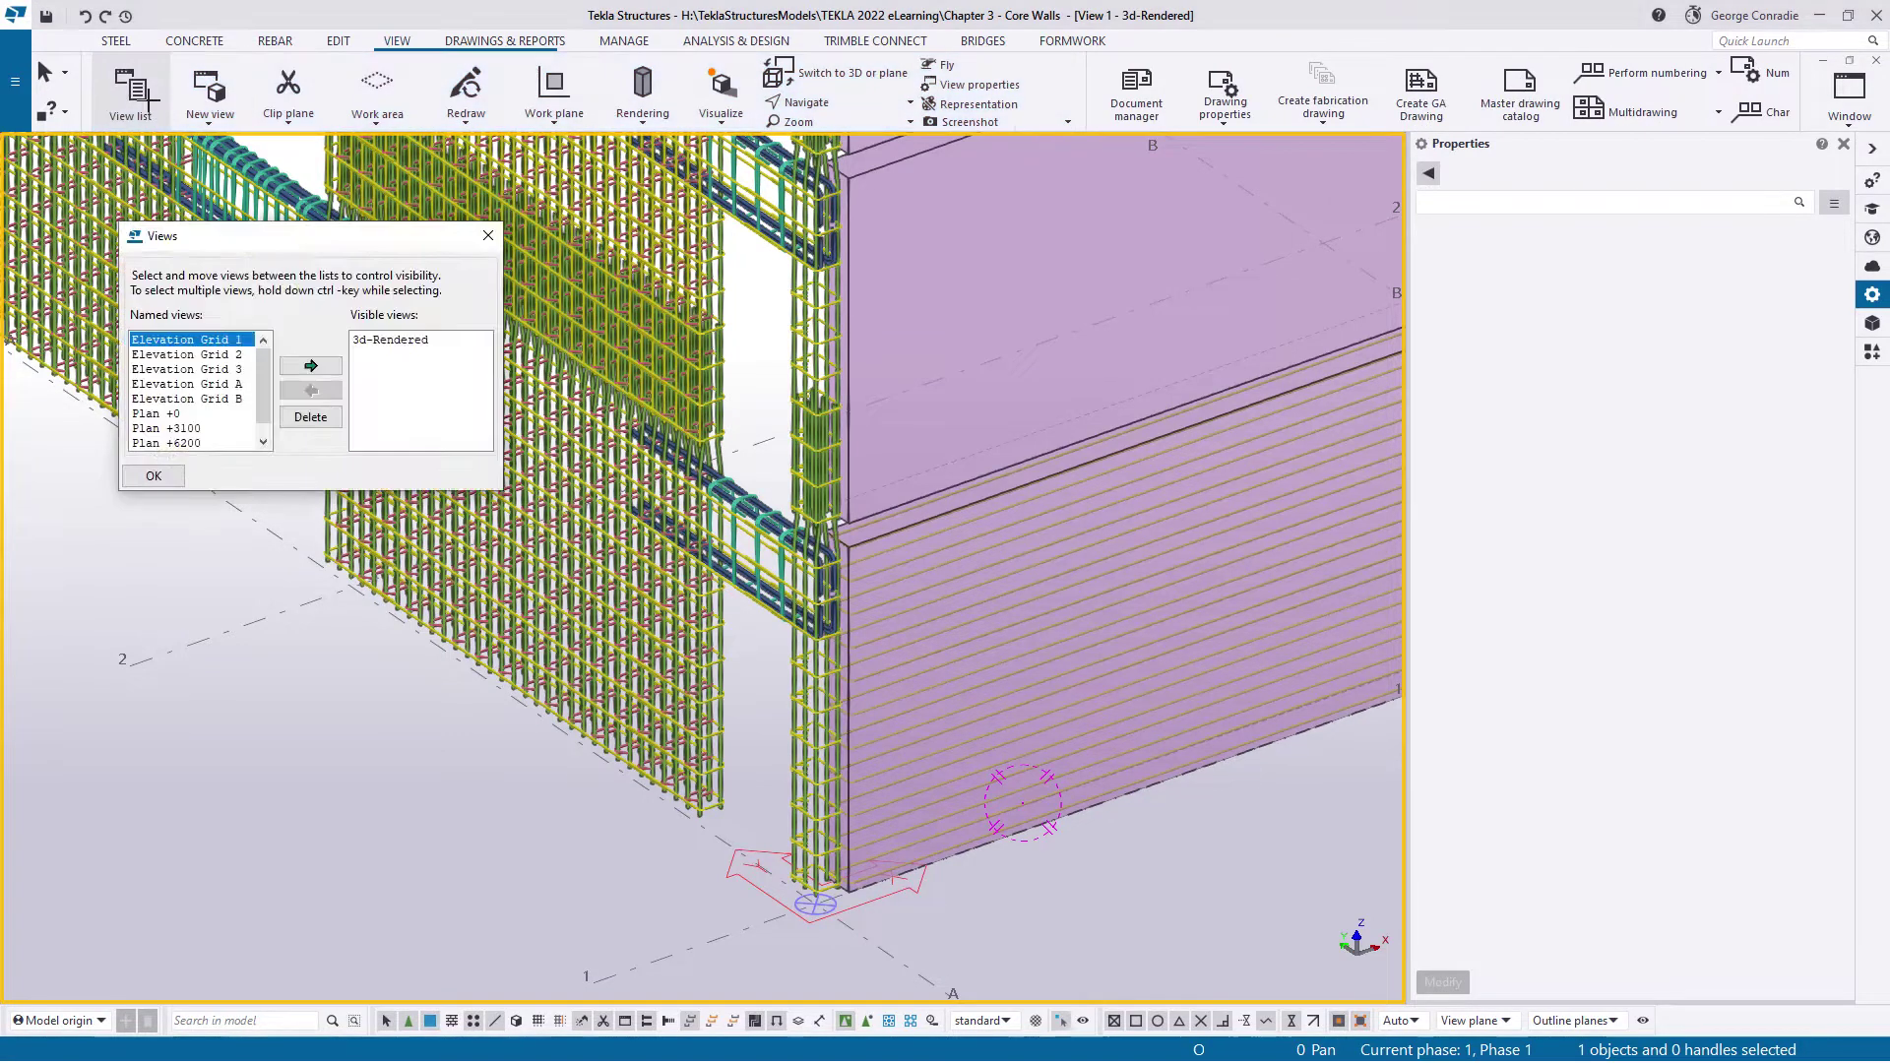
left_click(178, 414)
left_click(311, 366)
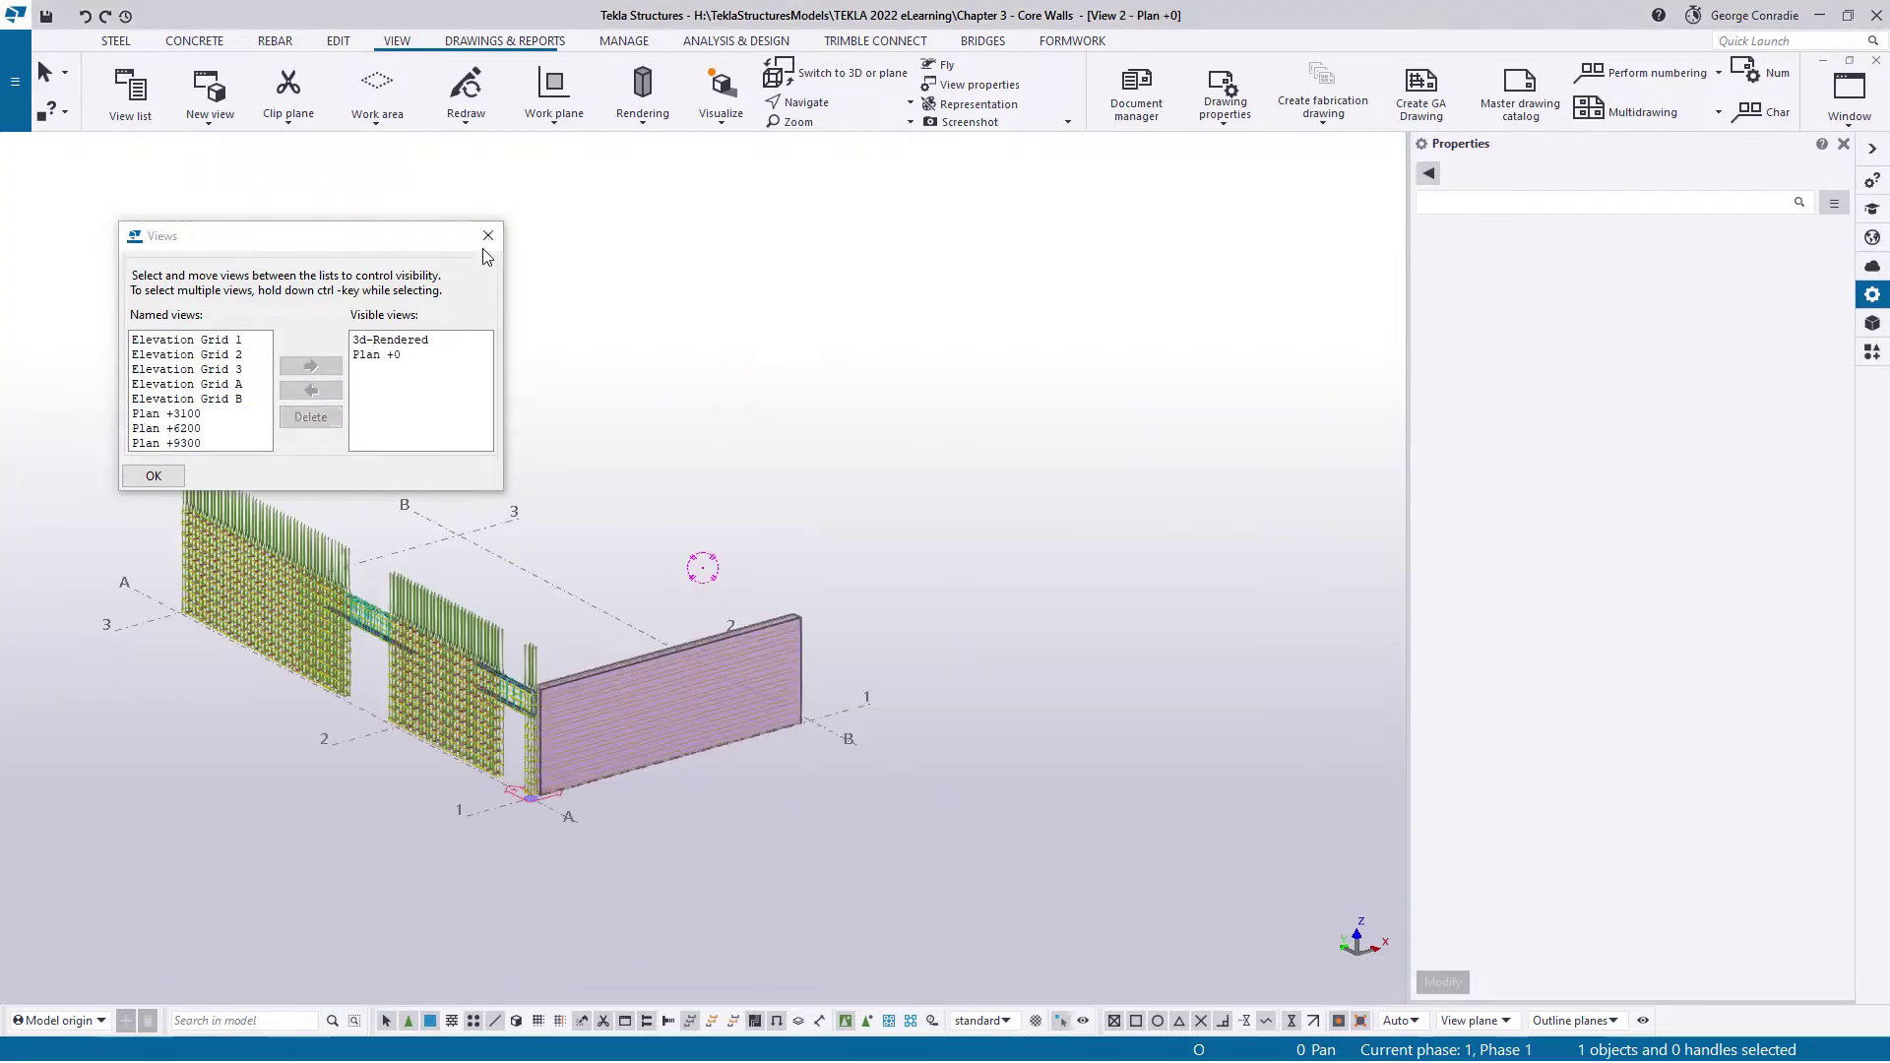
left_click(488, 235)
key("ctrl+p")
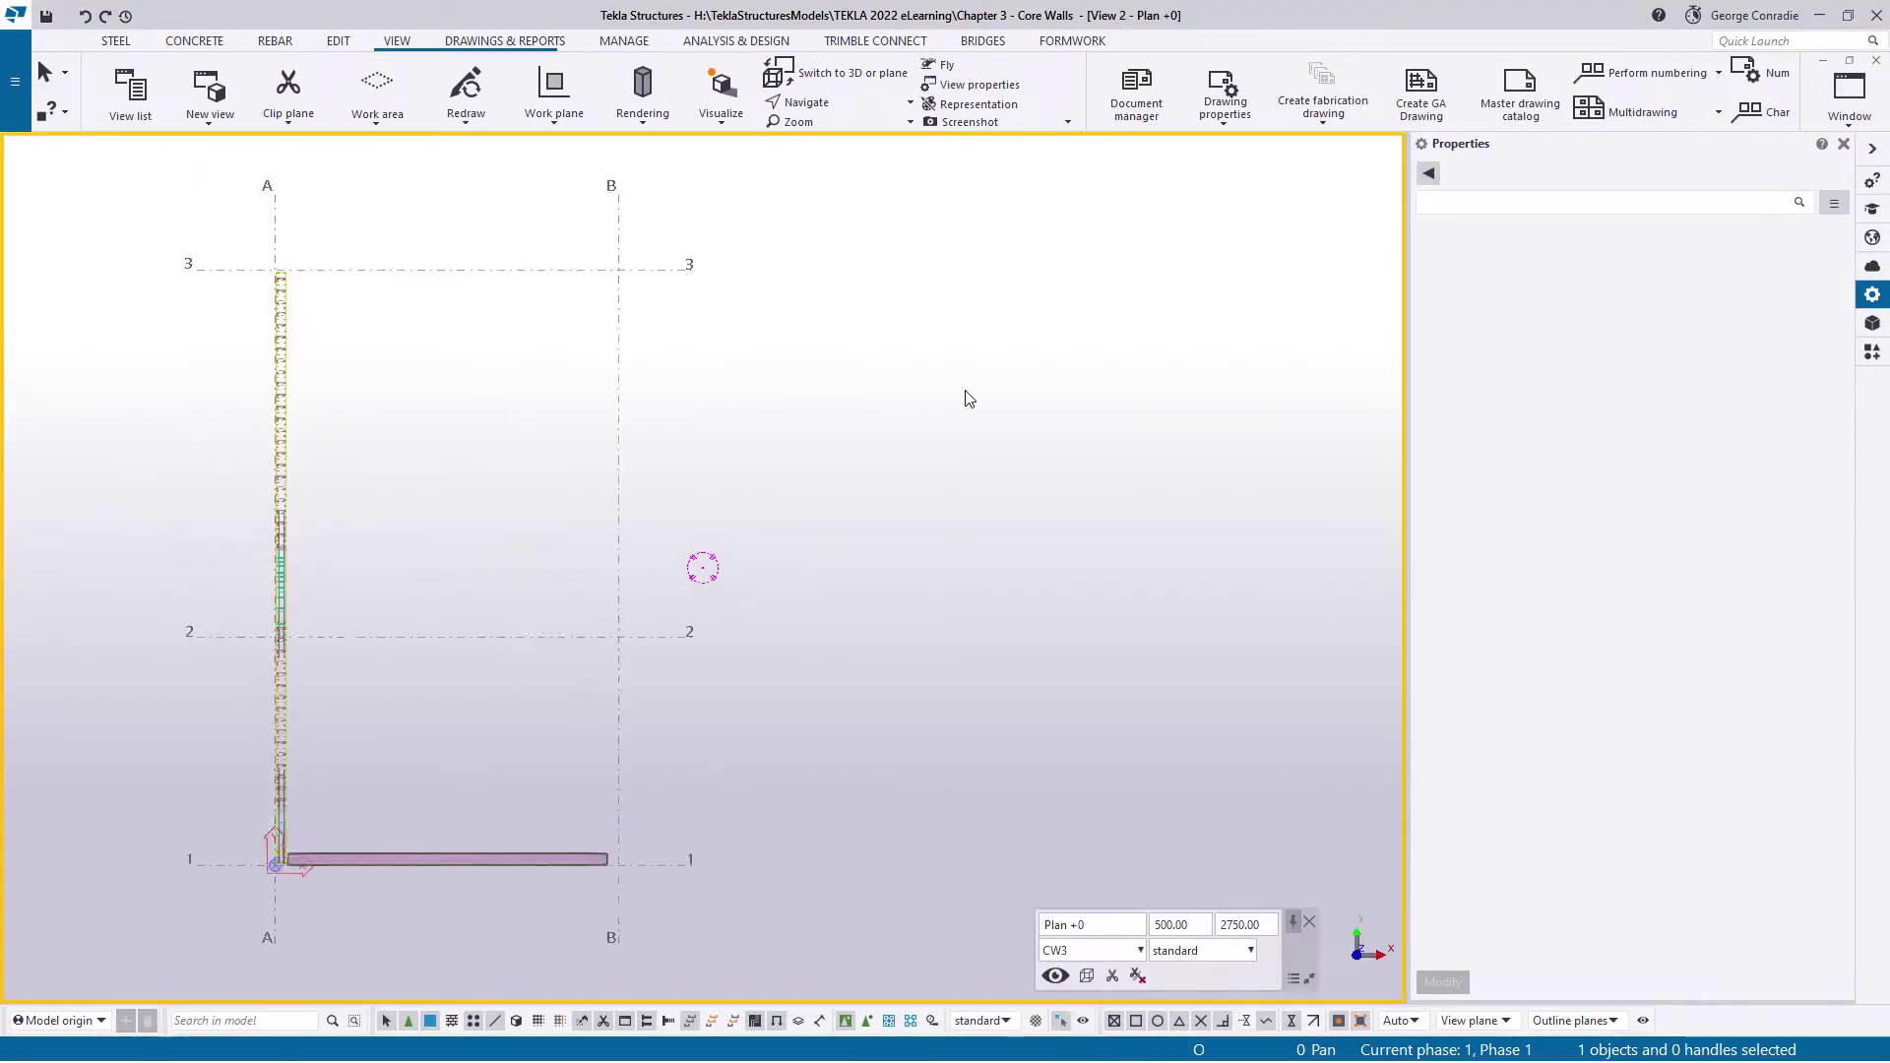
Select the horizontal rebar set near the grid A and 1 intersection and turn on visibility of its leg faces
scroll(640, 671, "up", 8)
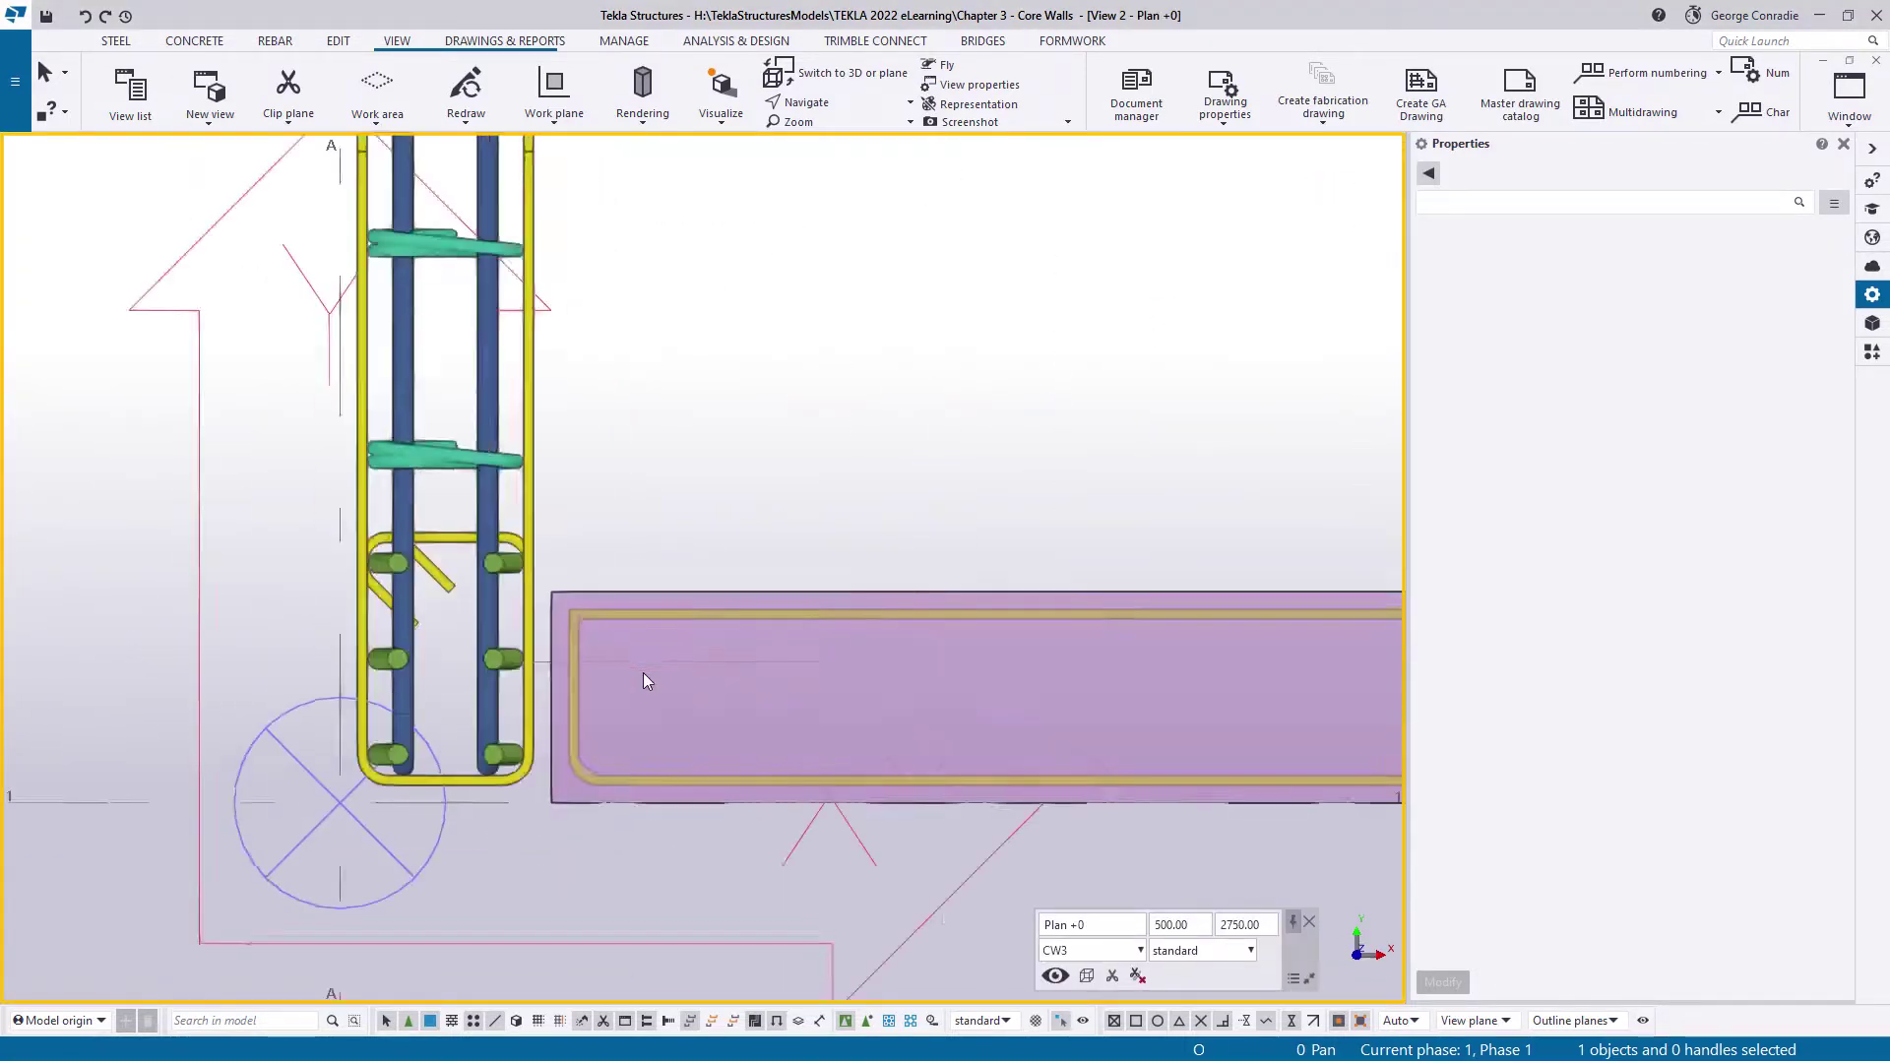
middle_click_drag(646, 670, 766, 597)
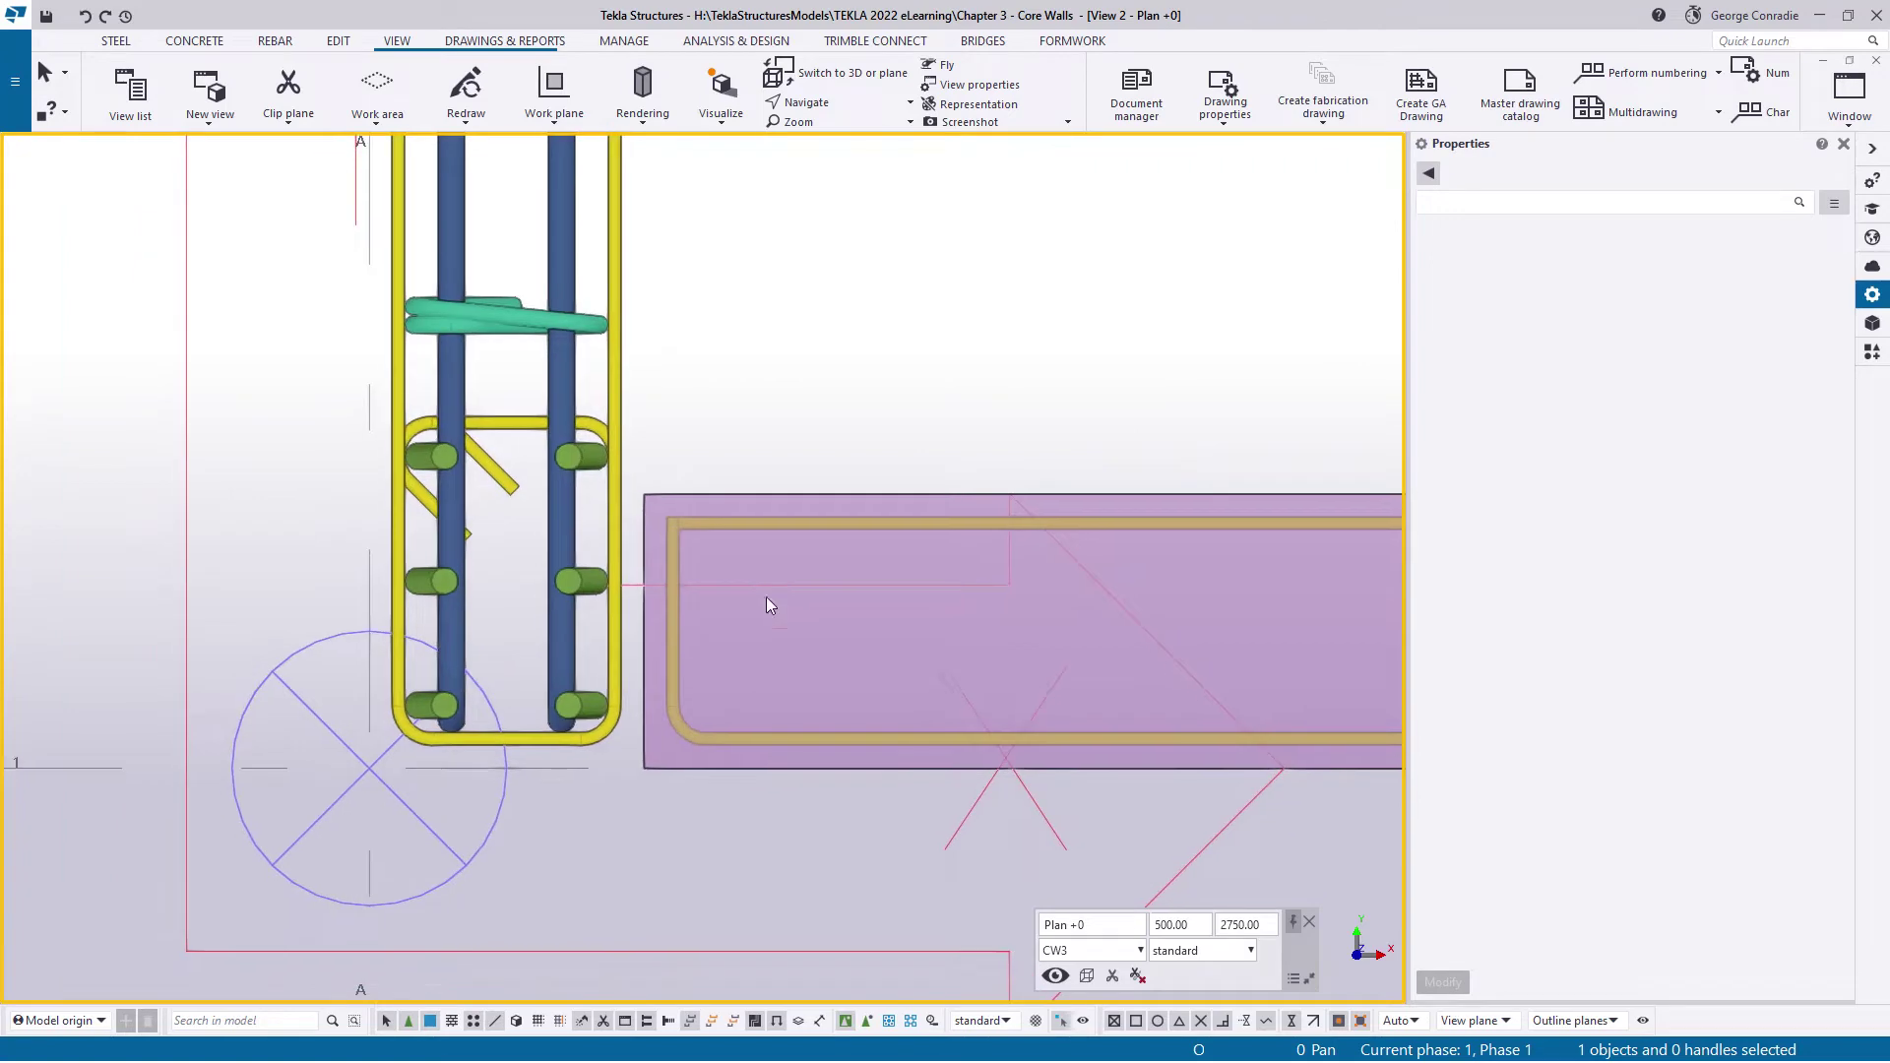
left_click(806, 530)
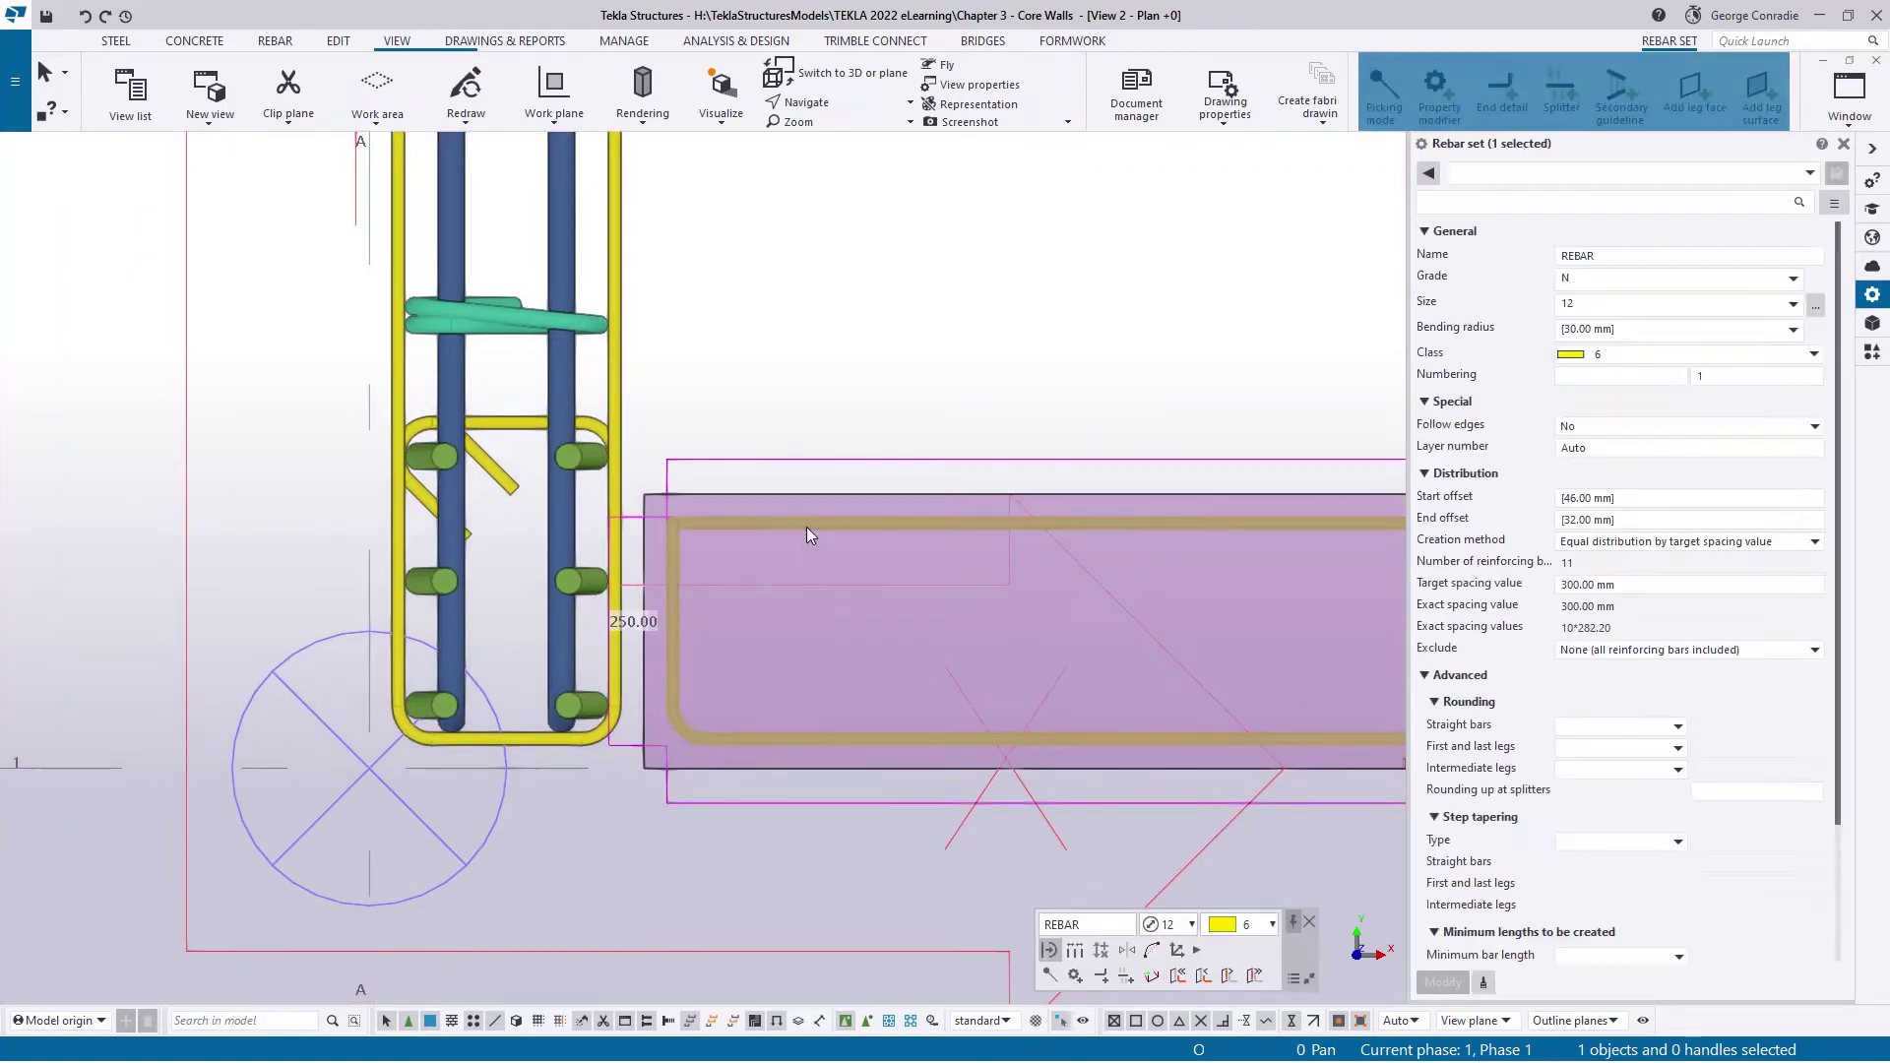
left_click(271, 45)
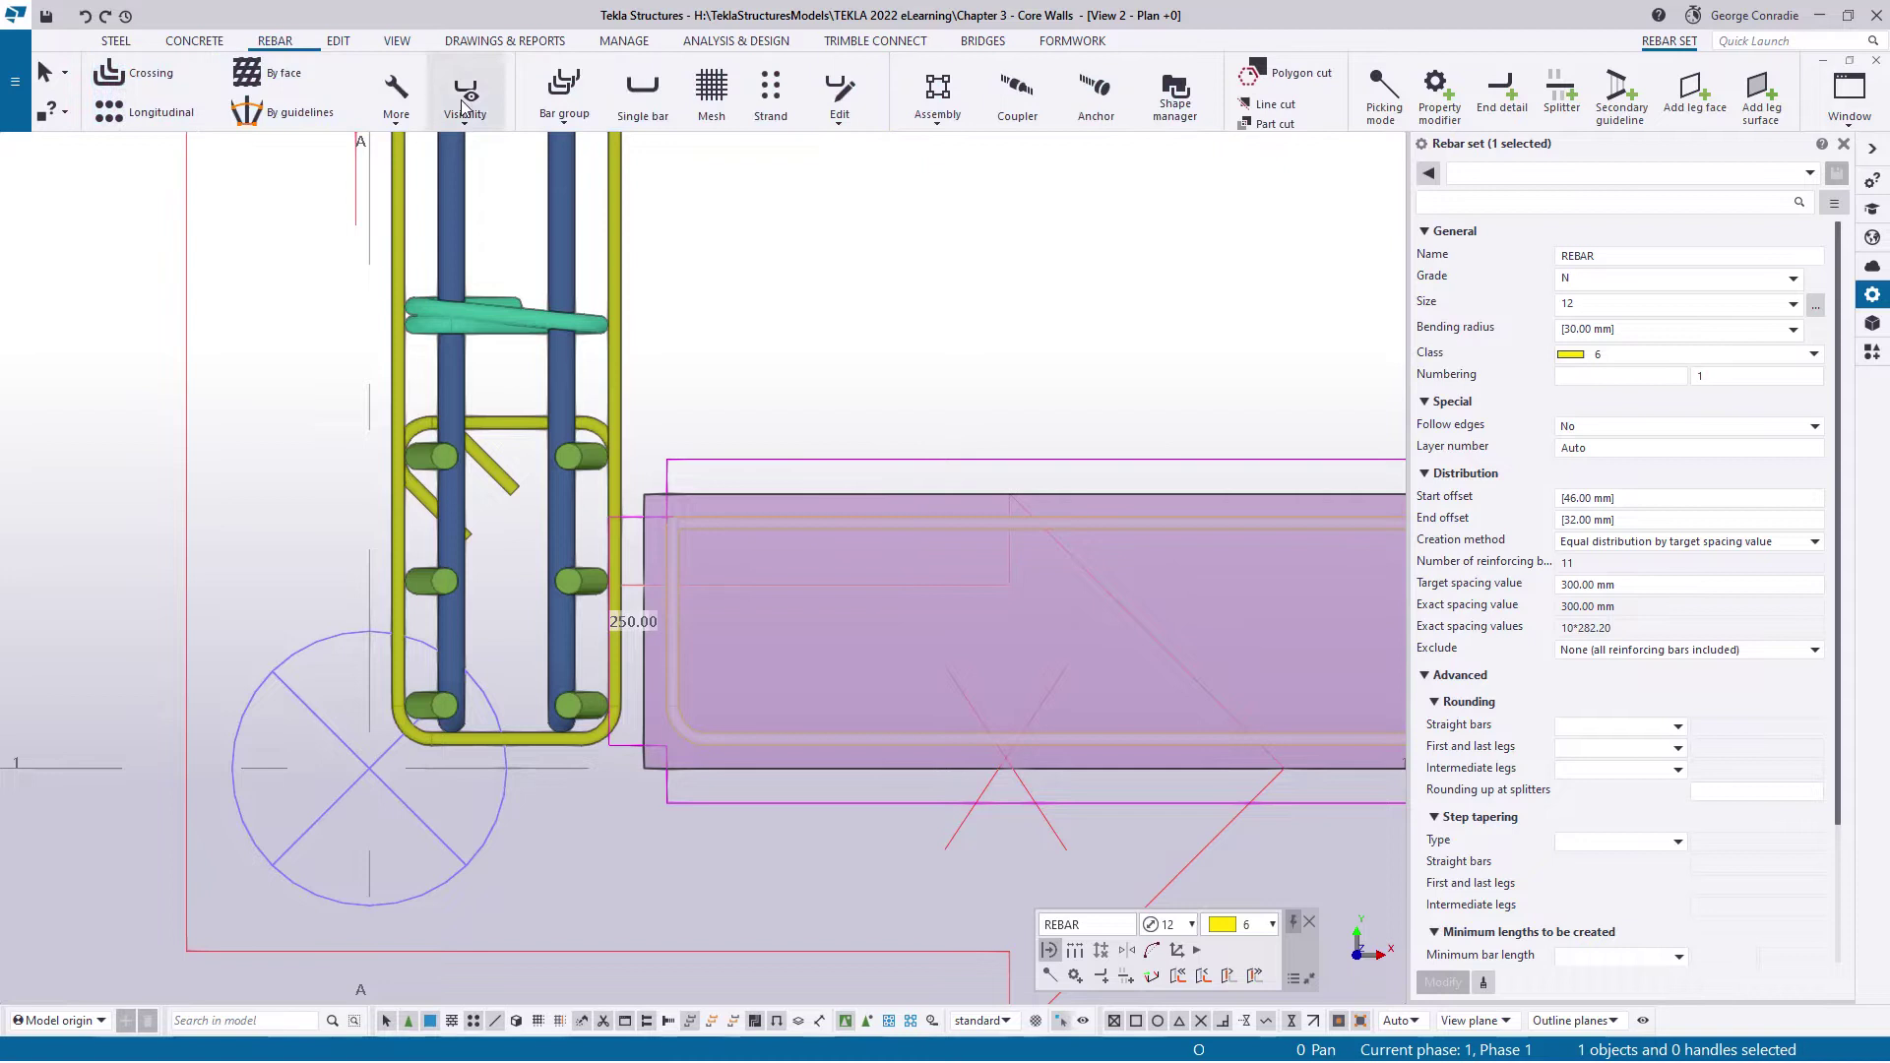
left_click(463, 98)
left_click(490, 156)
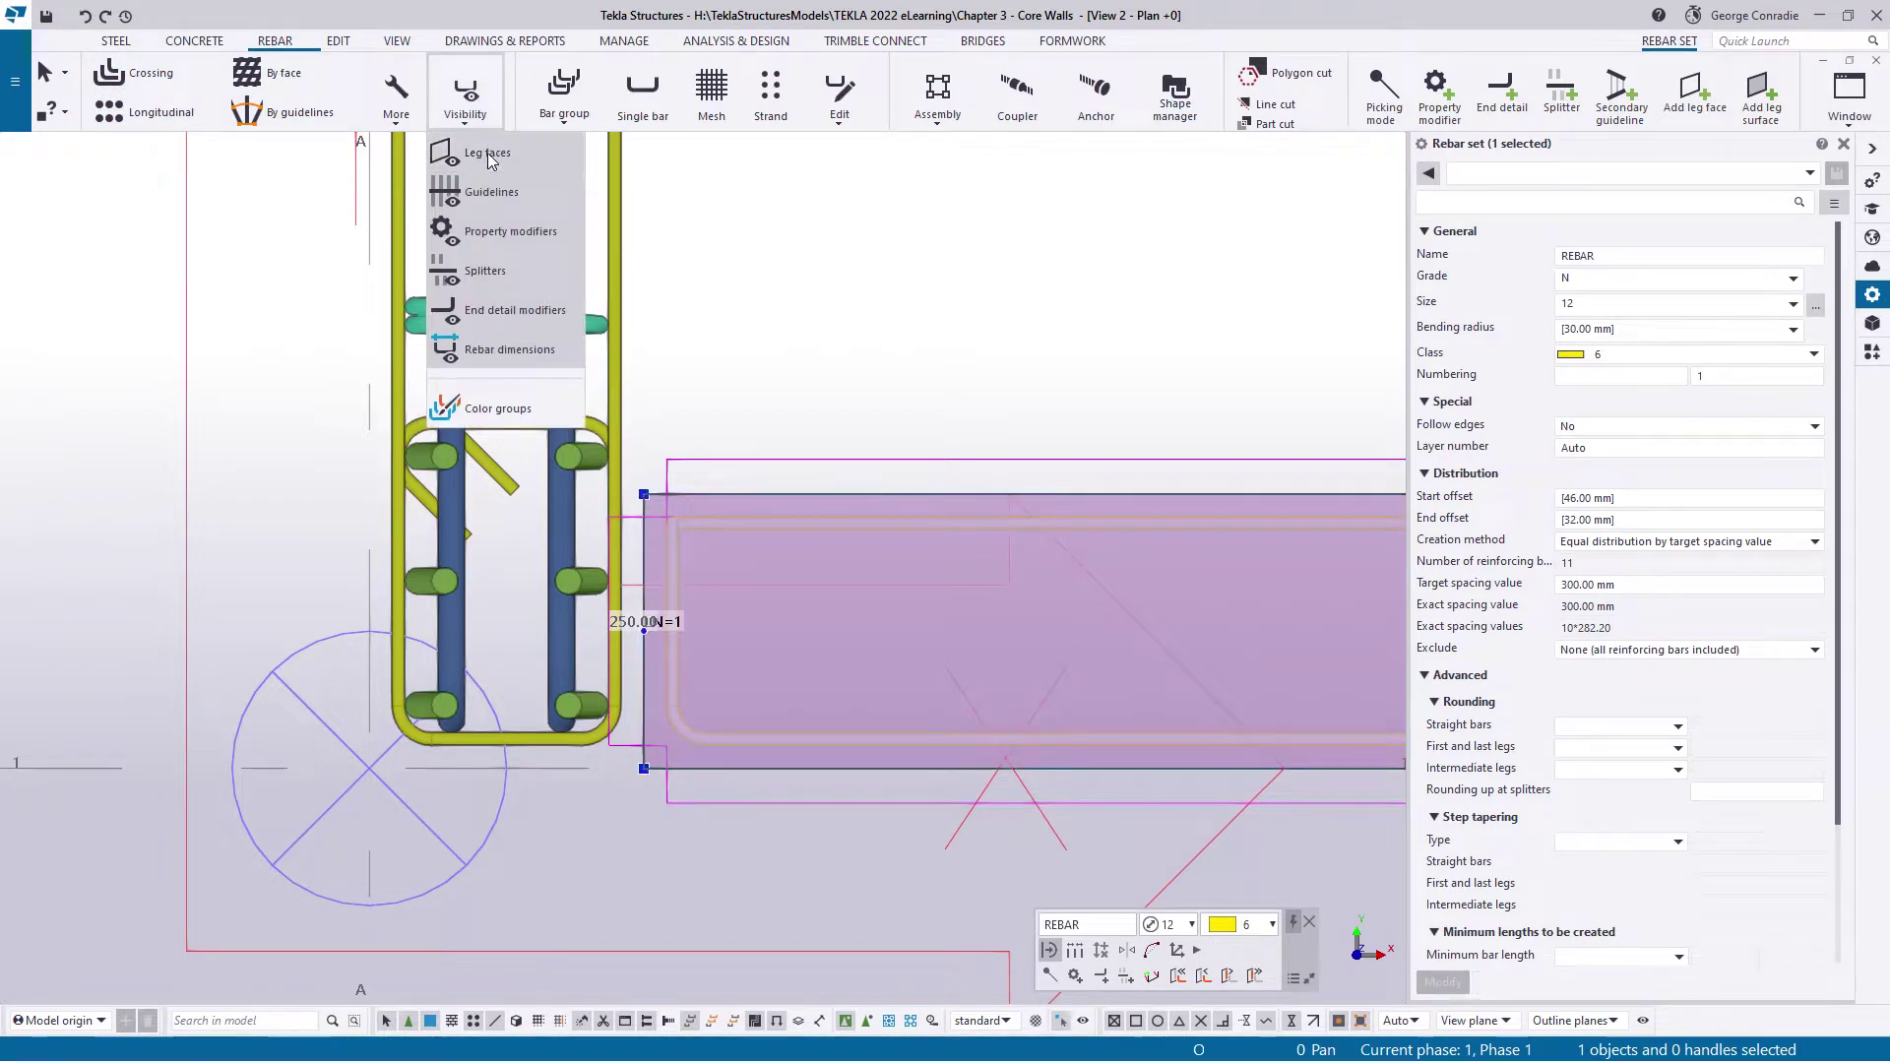
left_click(798, 430)
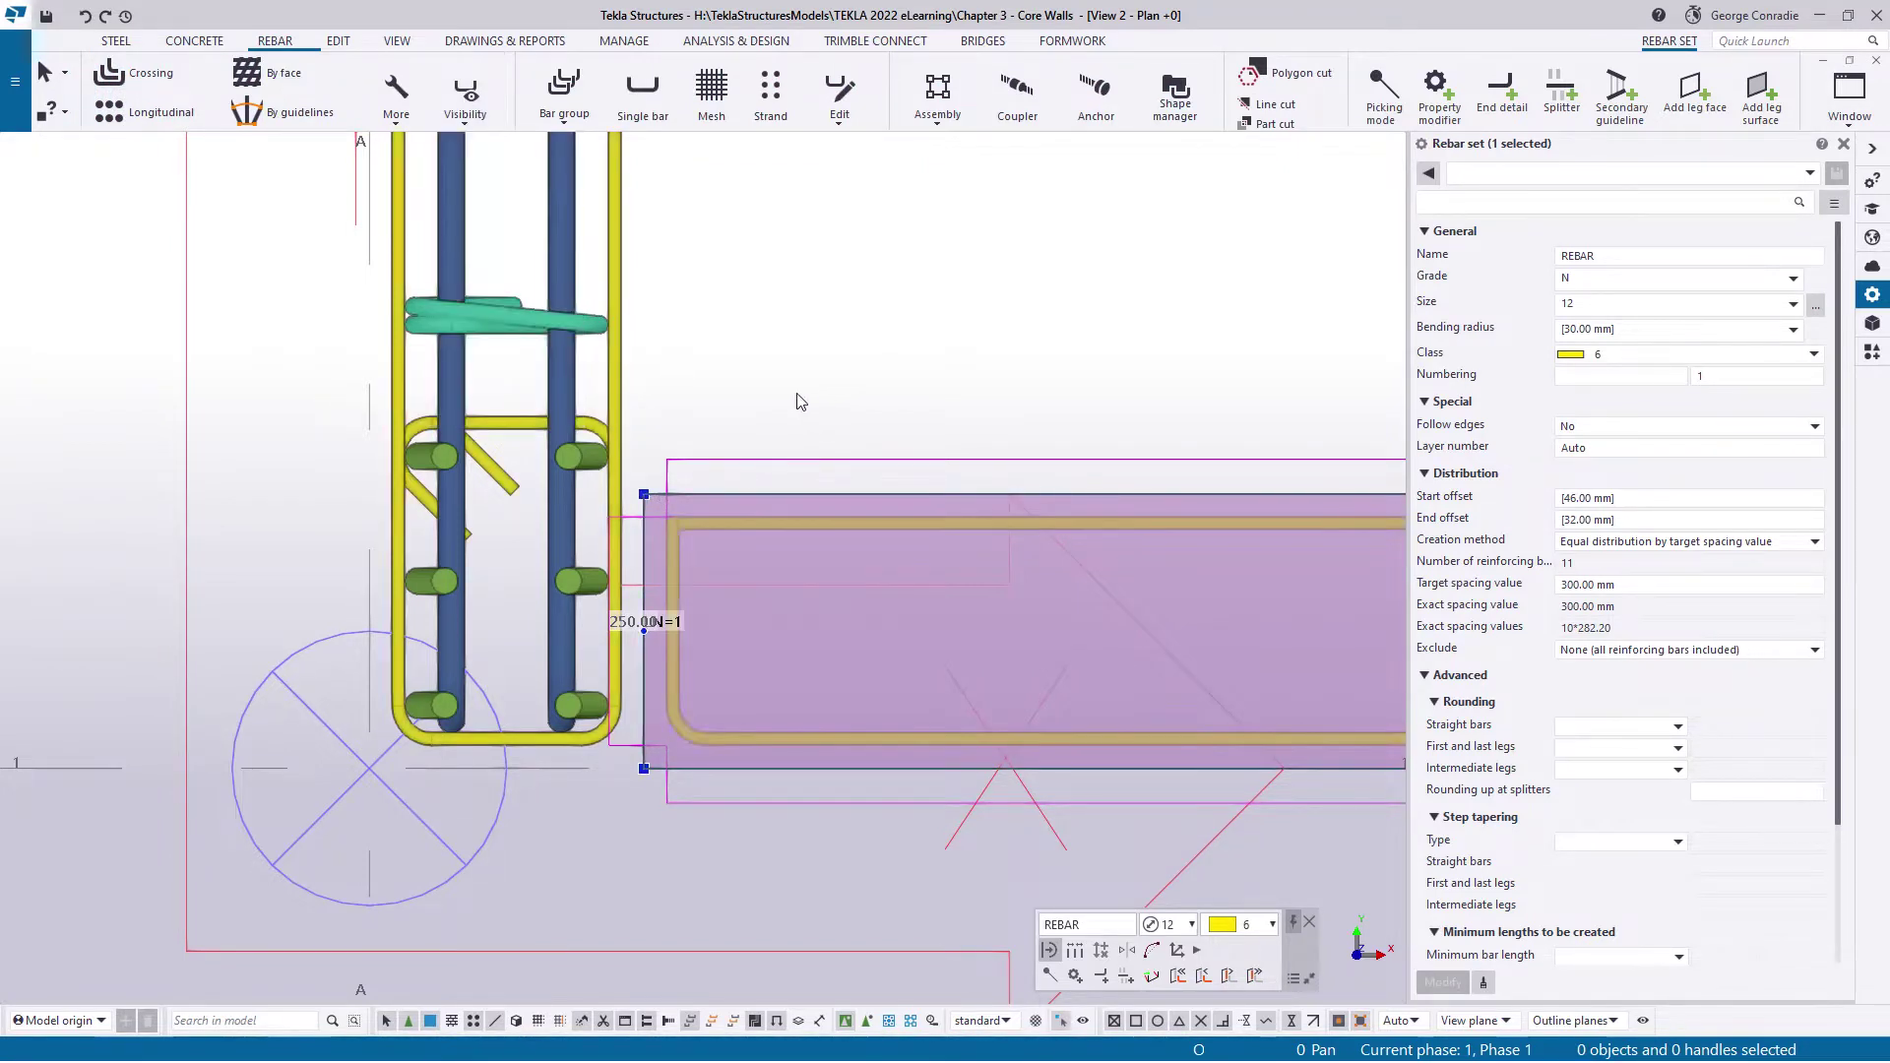
middle_click_drag(807, 401, 1081, 324)
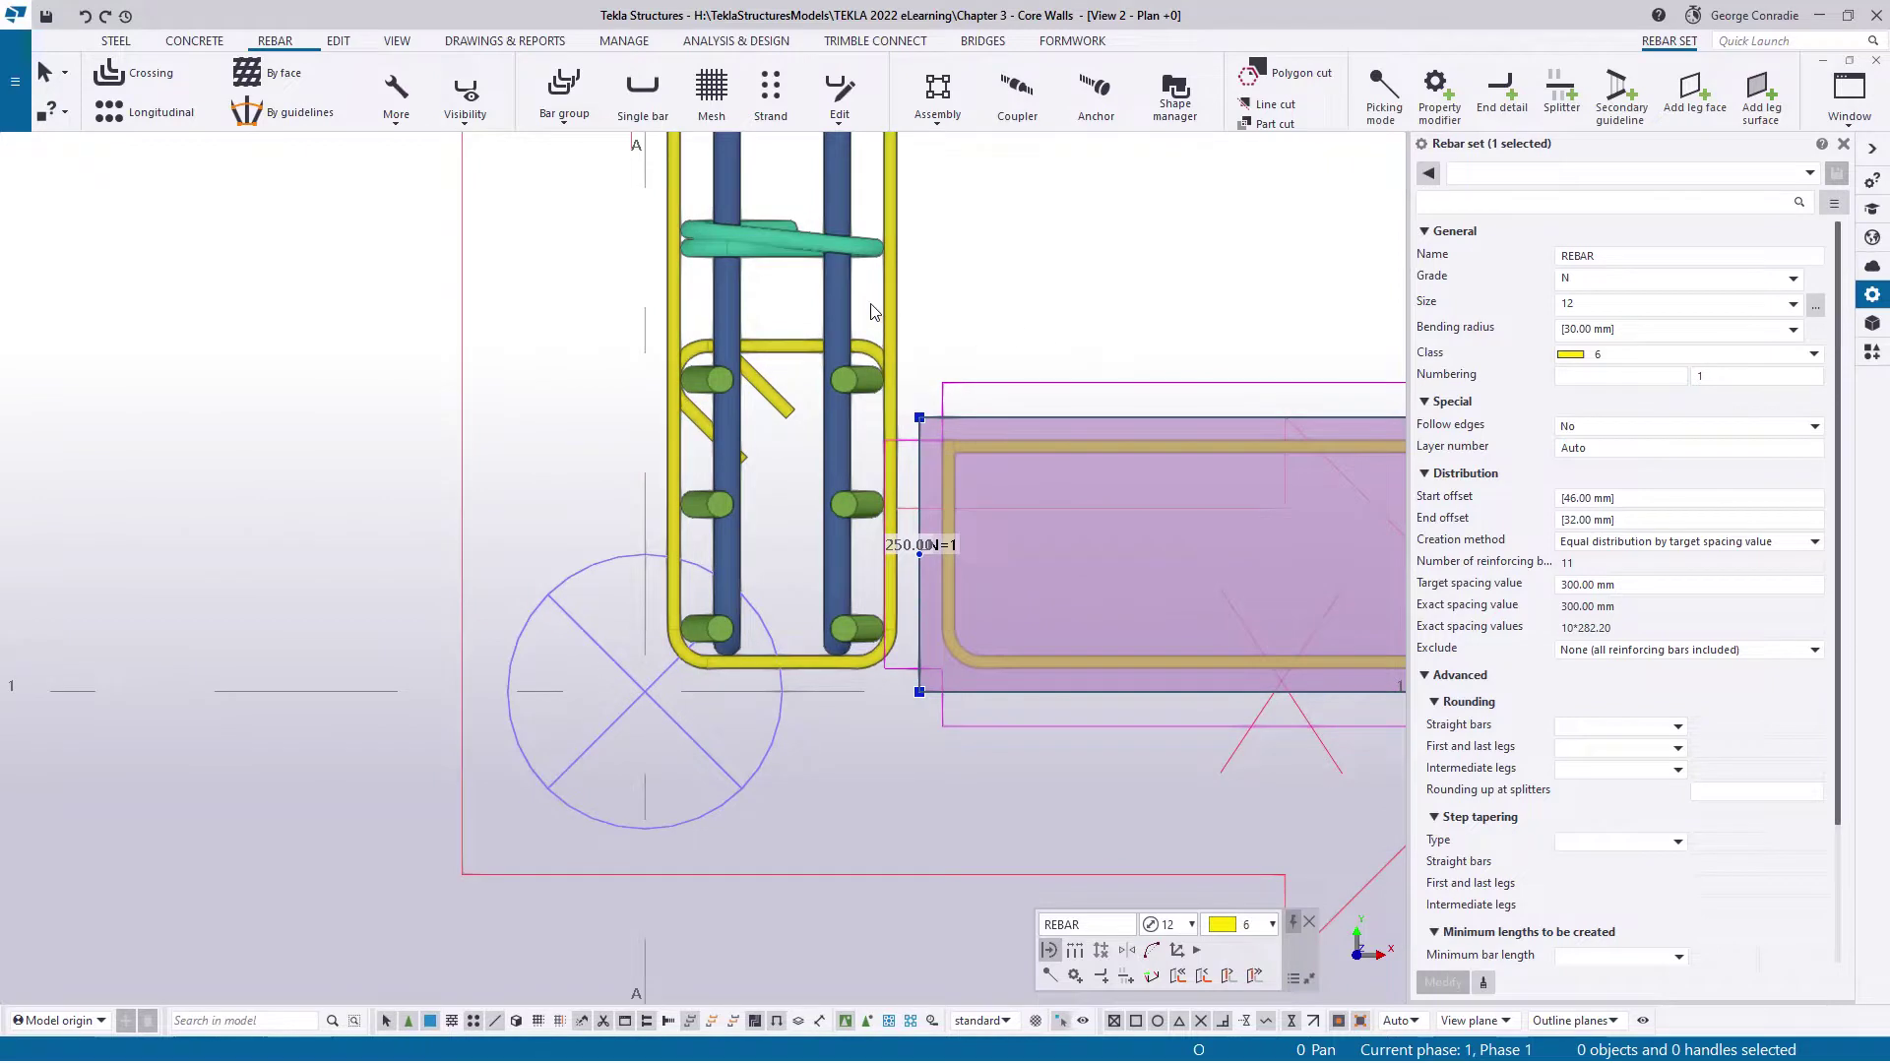
Select the end leg face's handles near grid A and move them linearly by dX -300 mm to the grid A and 1 intersection
left_click(1026, 692)
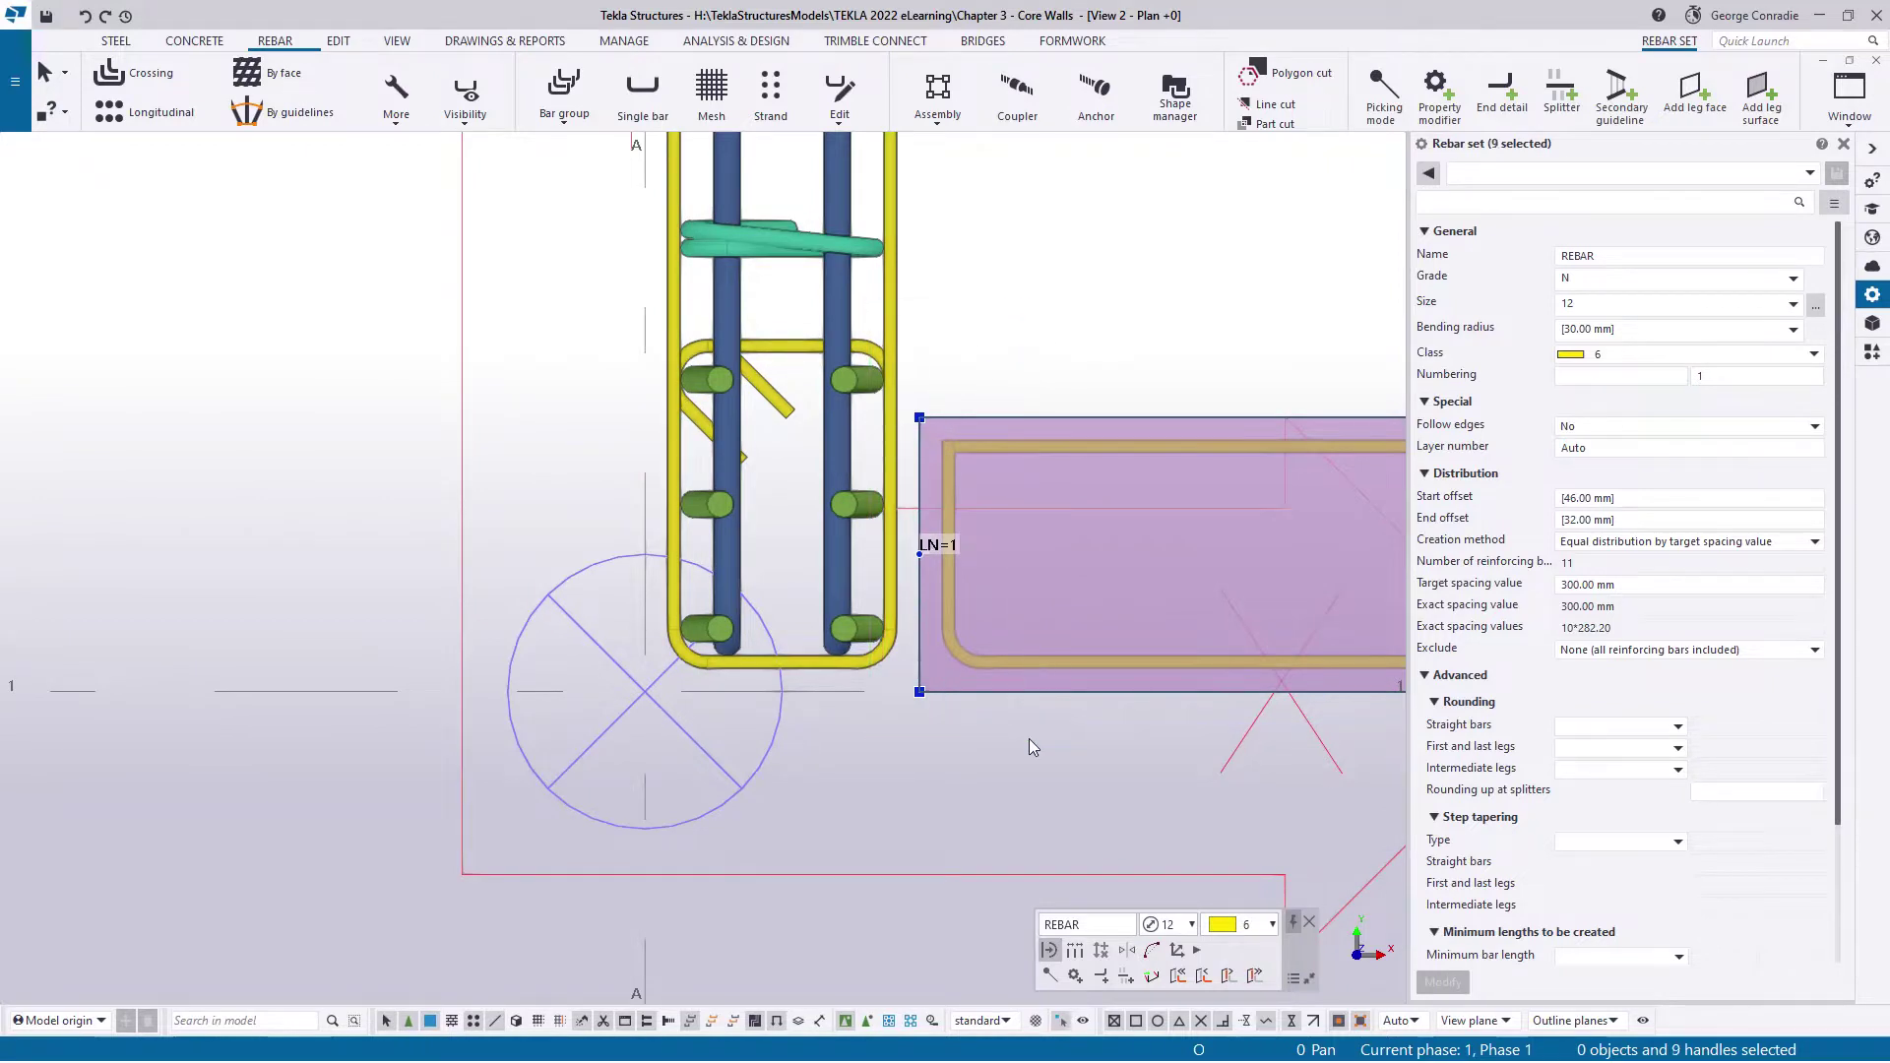
right_click(1030, 739)
mouse_move(1216, 419)
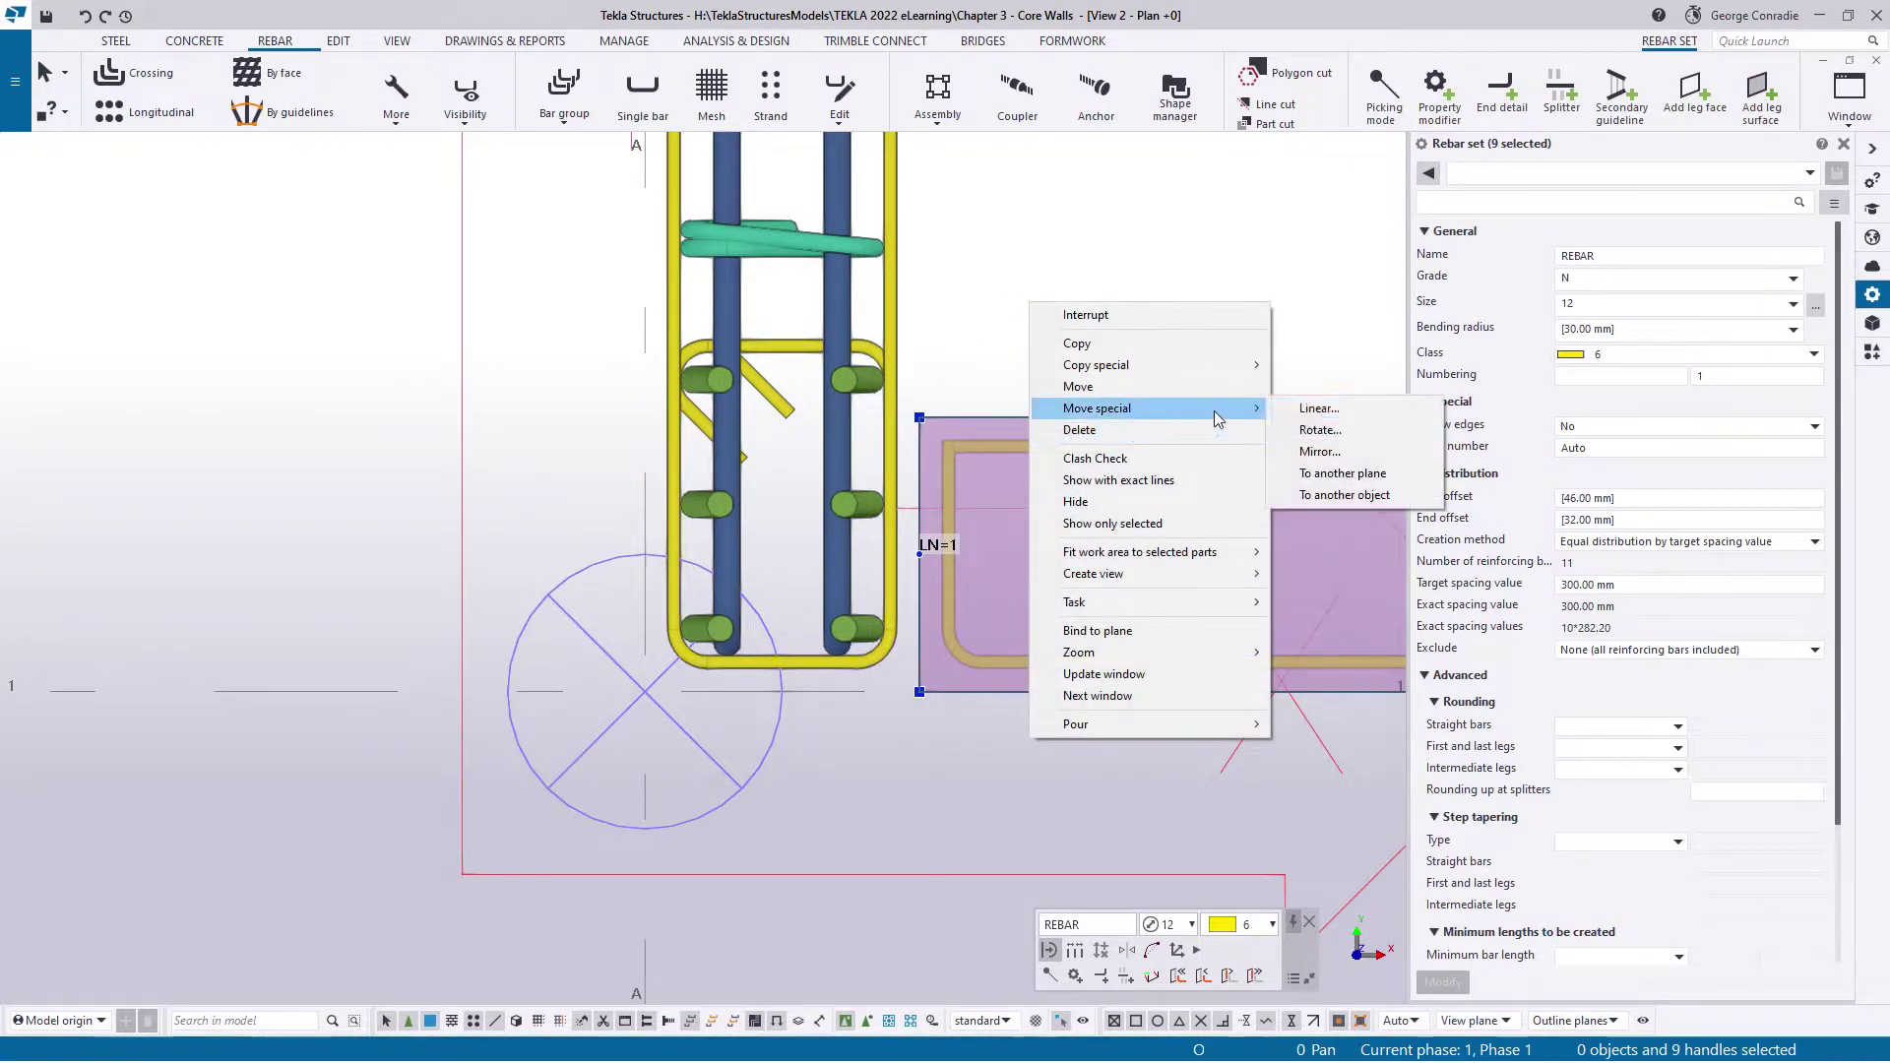
left_click(1310, 413)
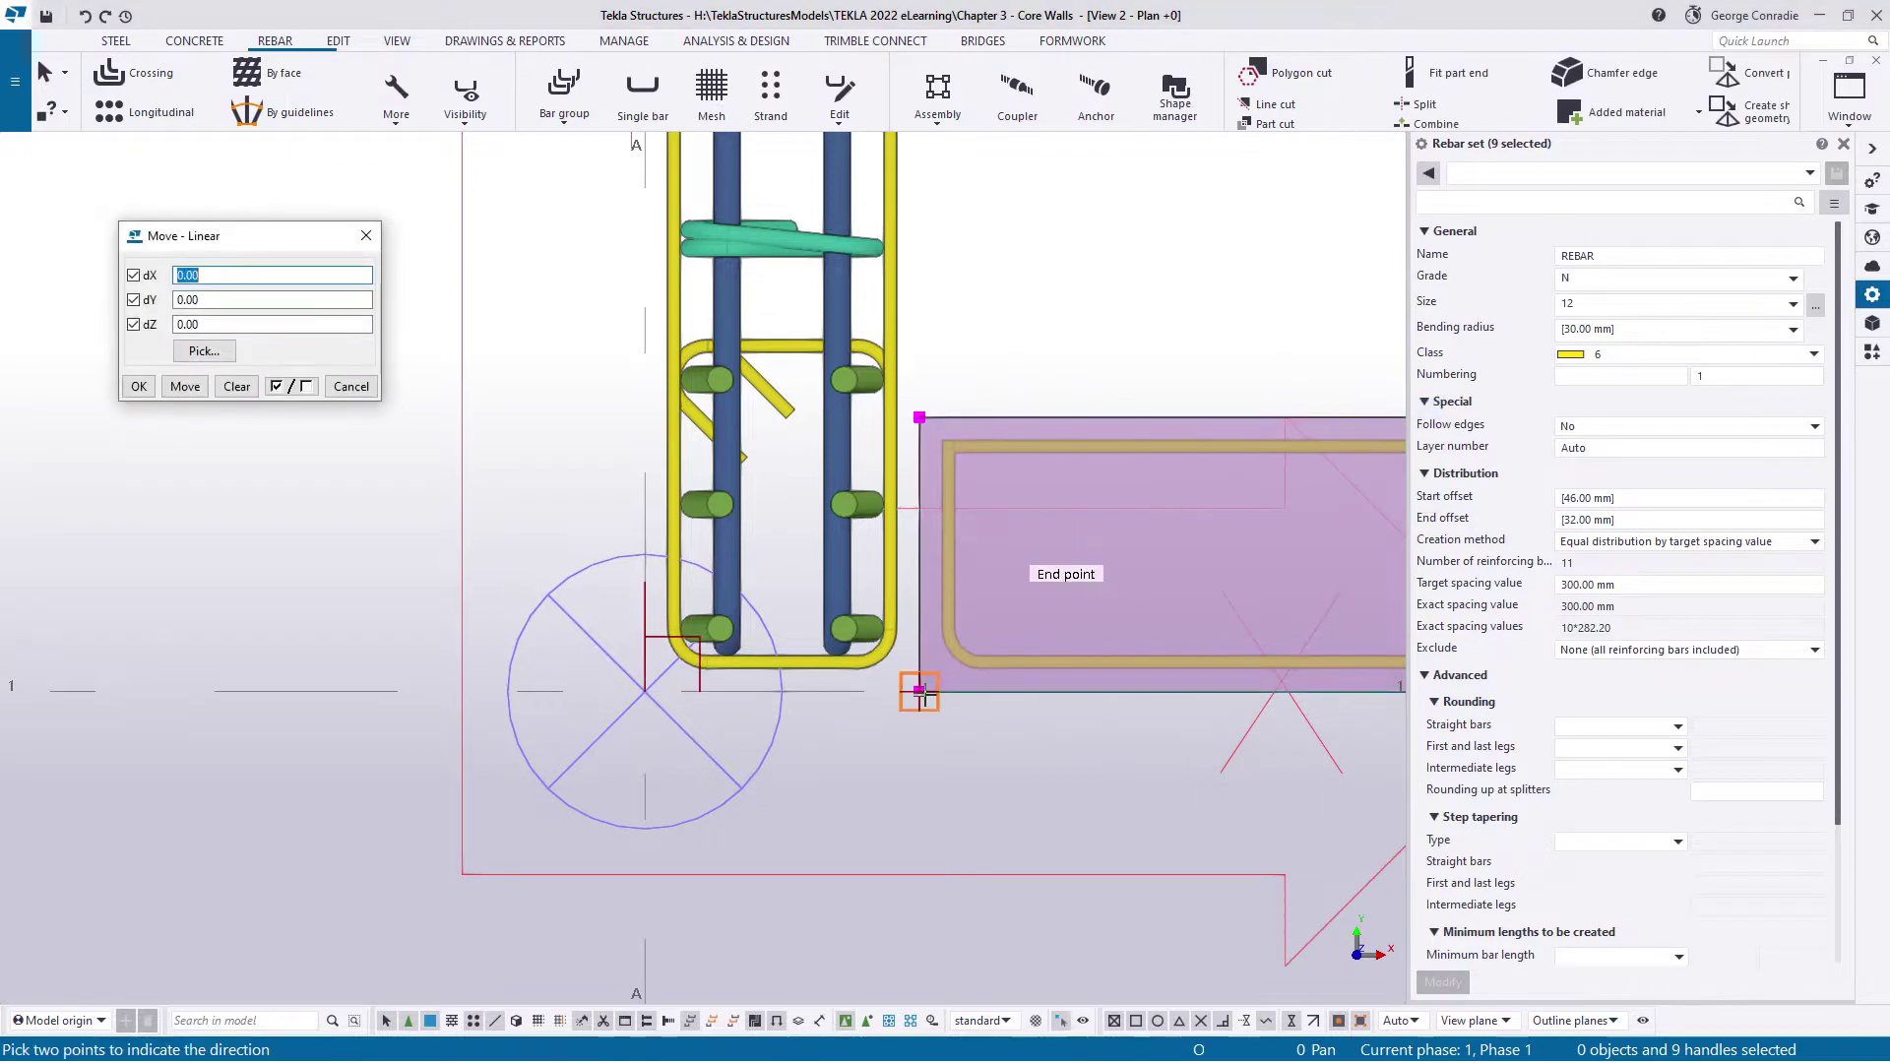
left_click(920, 692)
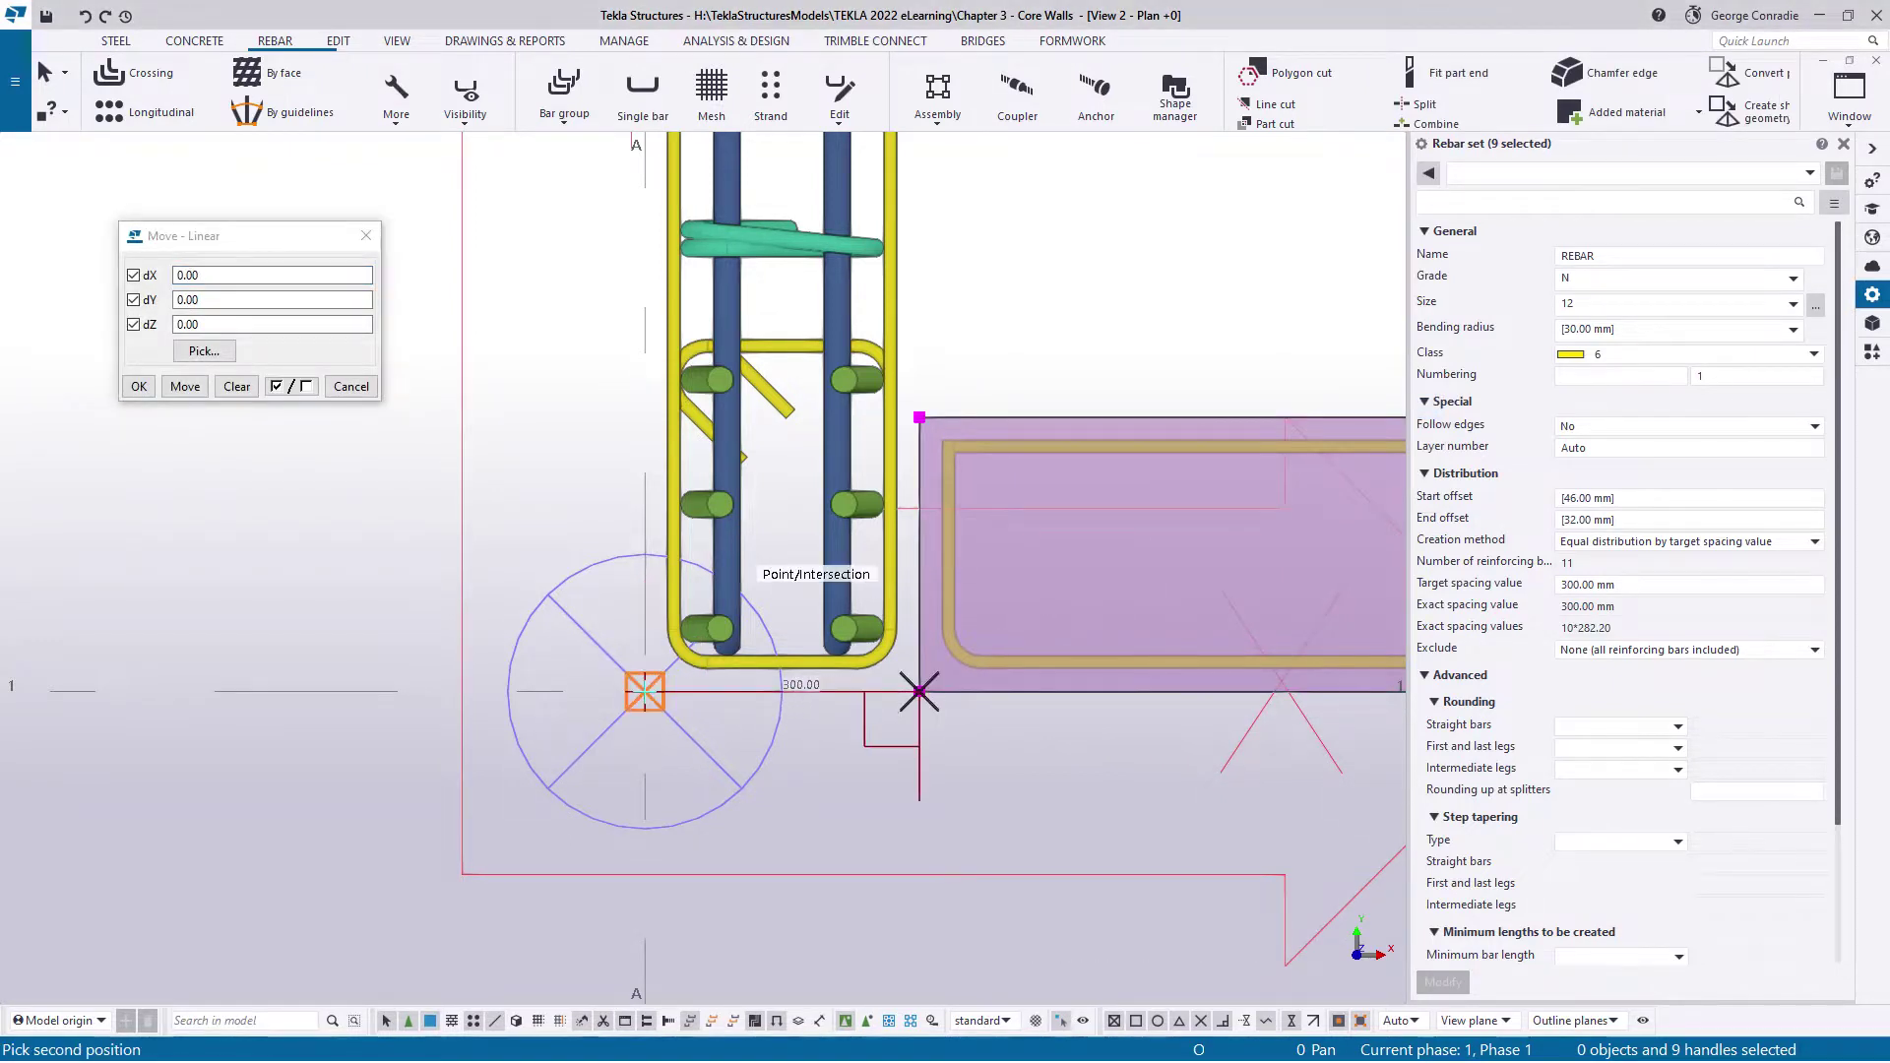
left_click(645, 692)
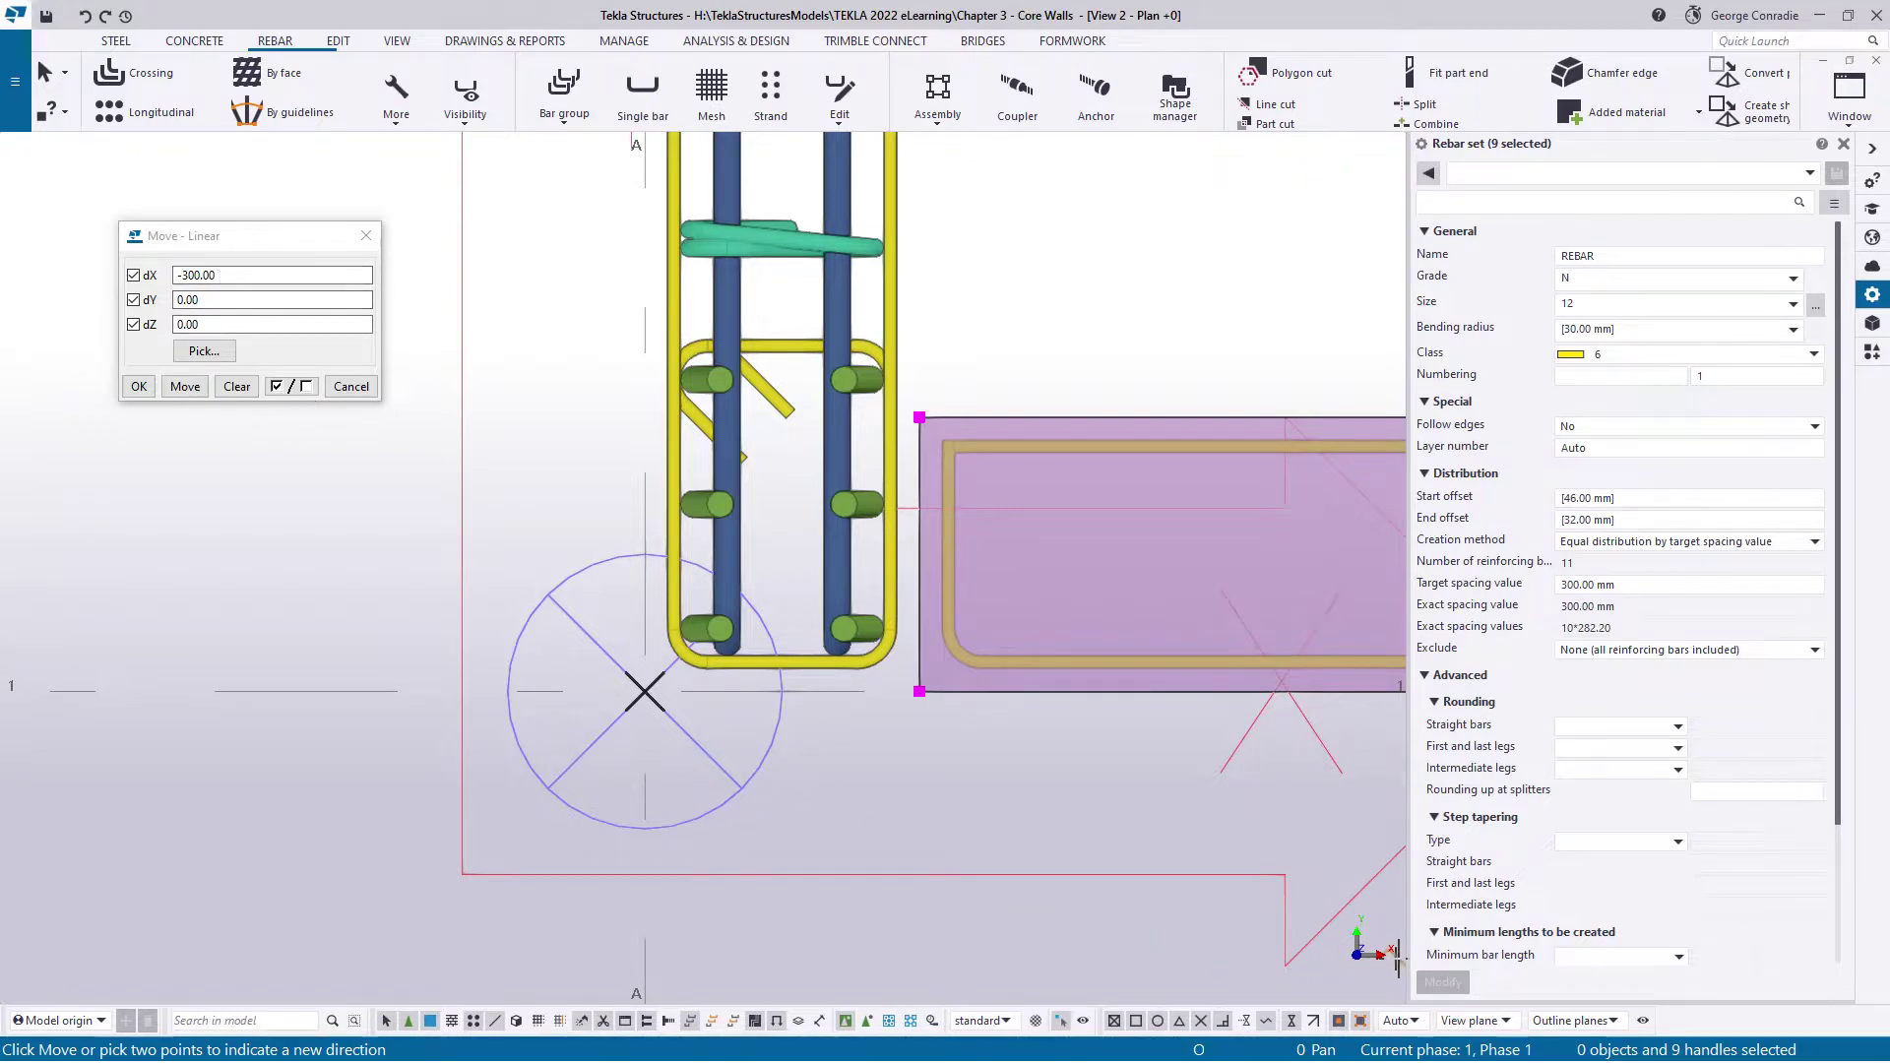
left_click(189, 388)
left_click(350, 387)
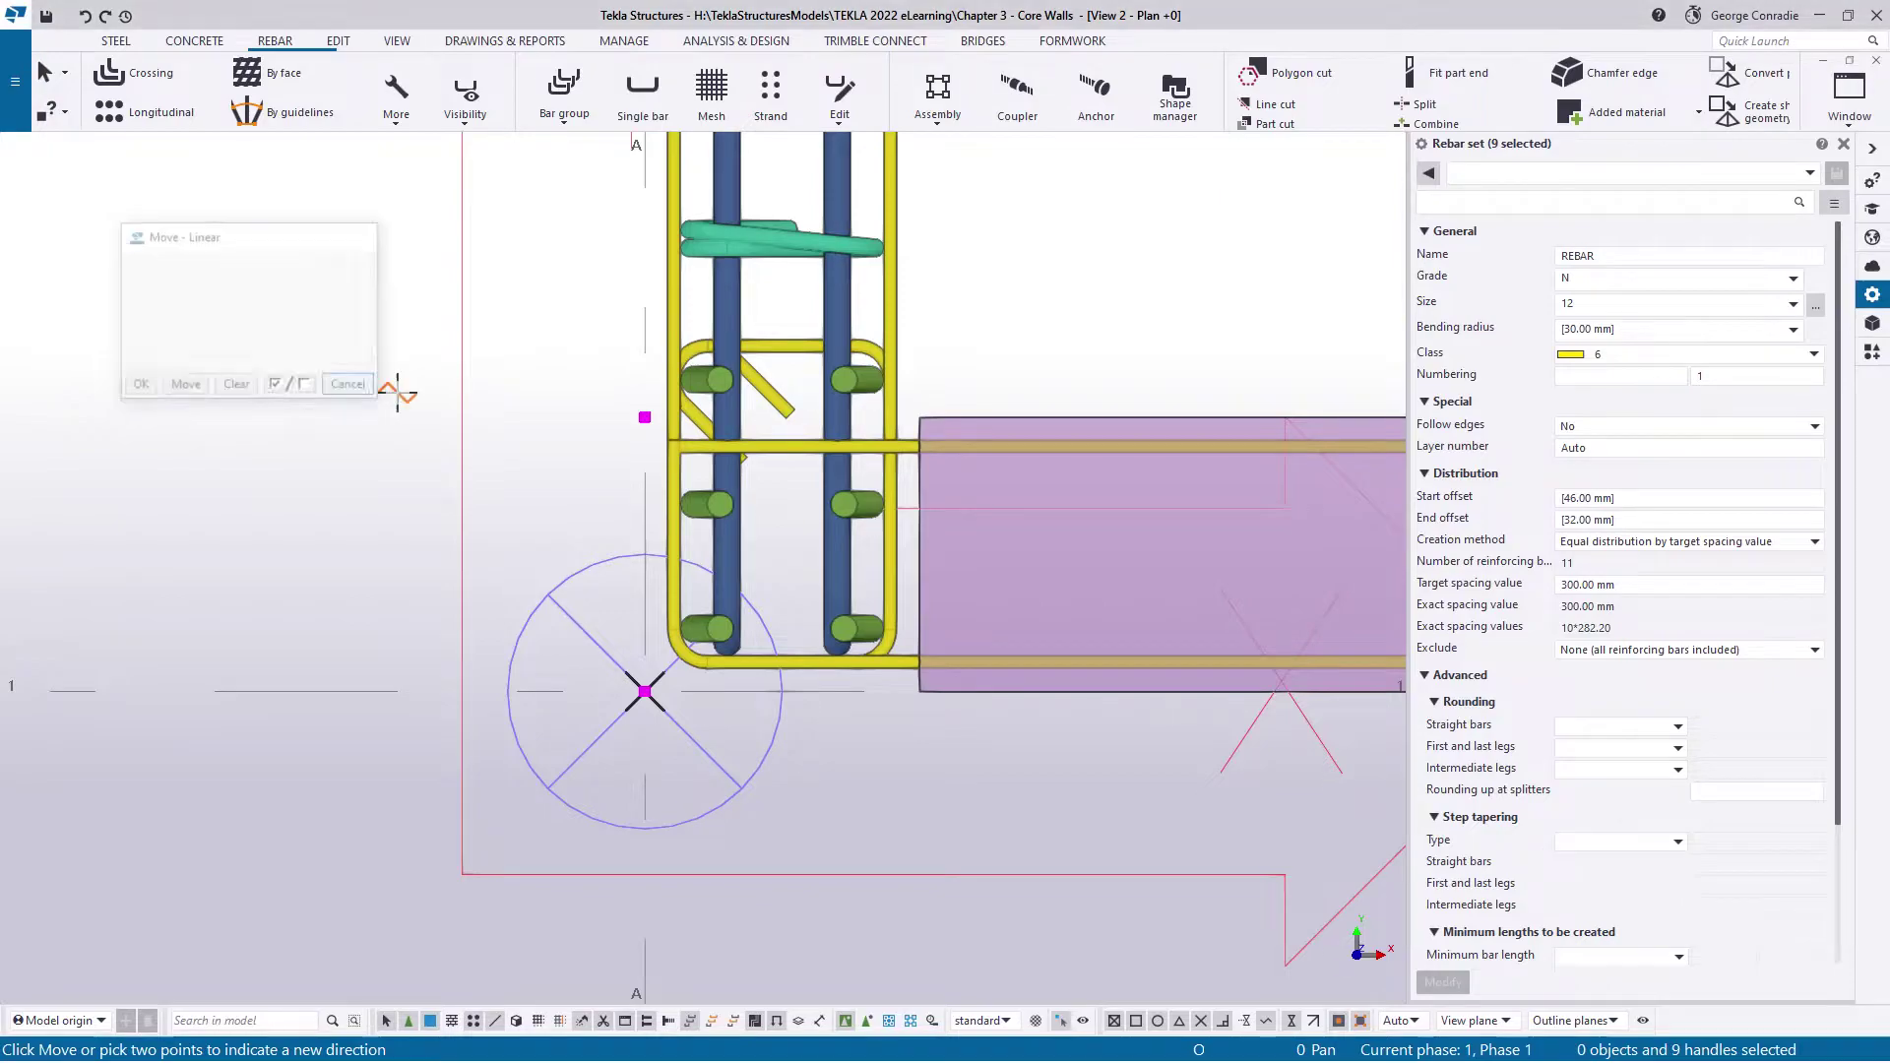
right_click(420, 392)
left_click(474, 408)
left_click(782, 570)
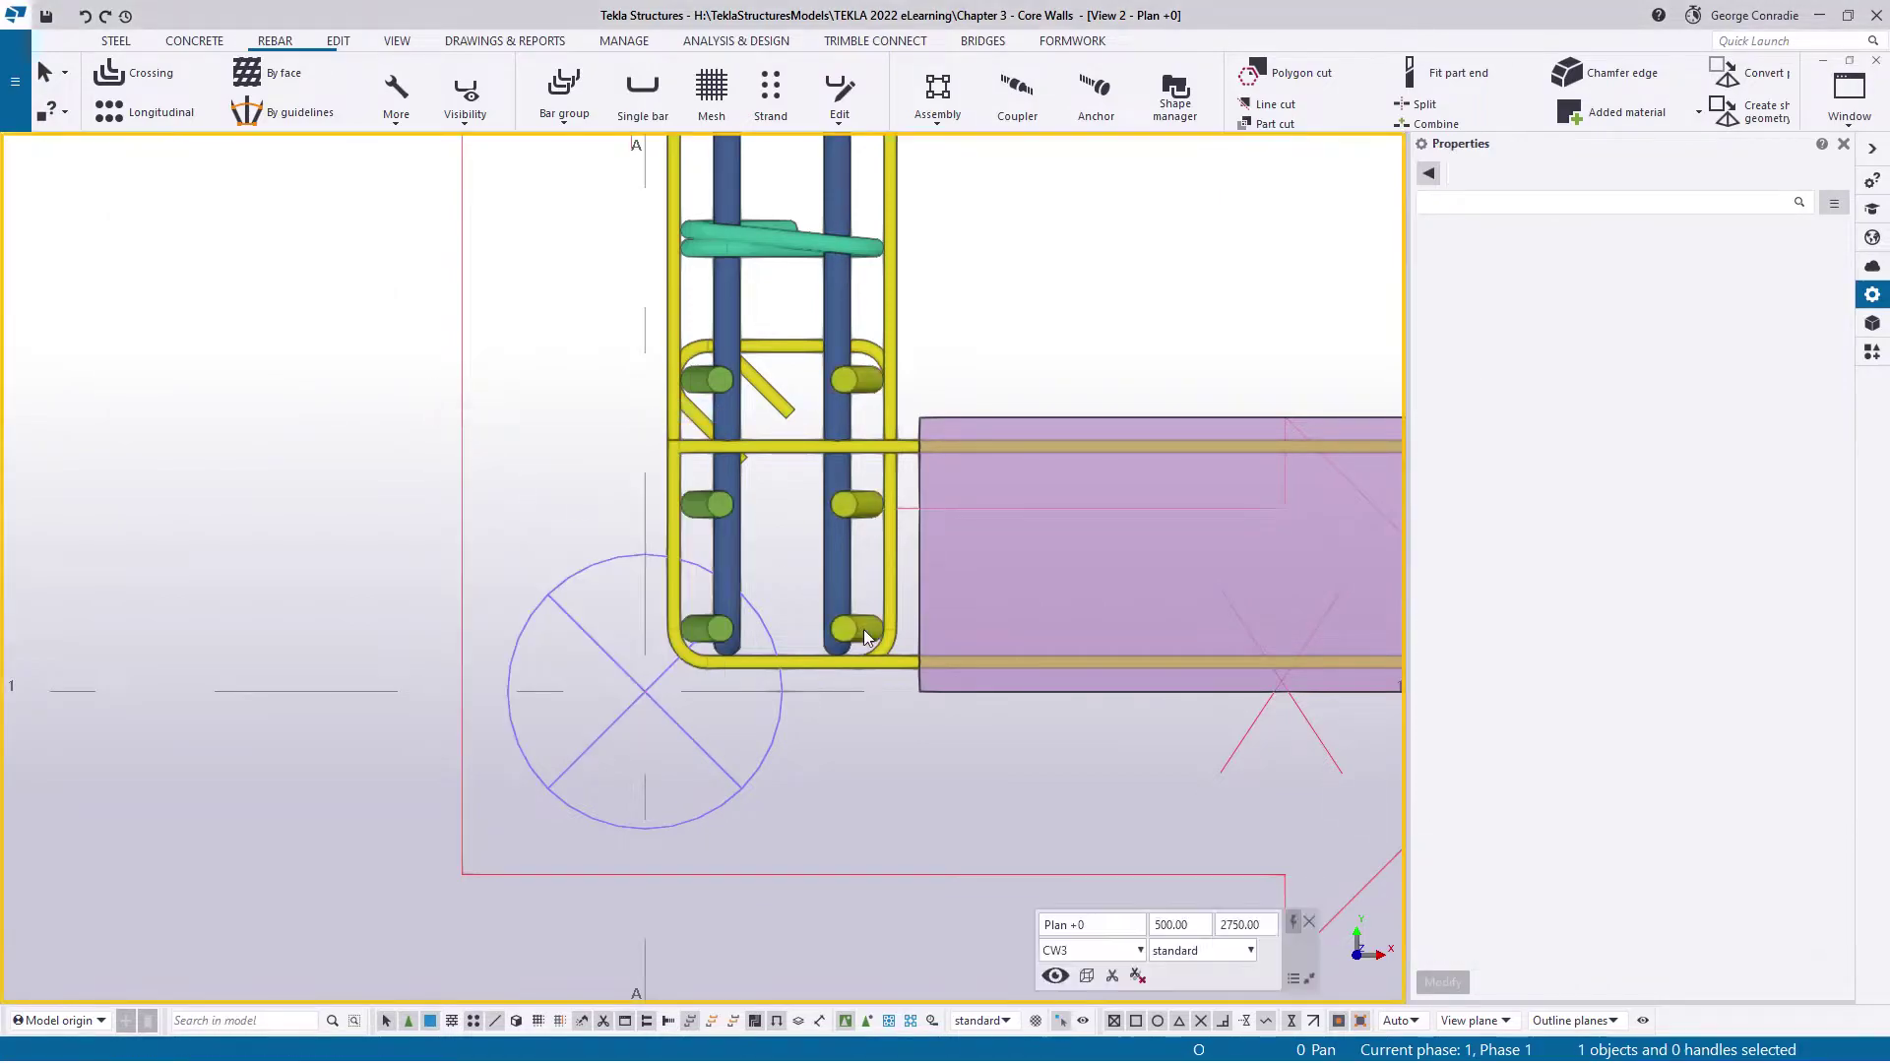
Examine in 3D how the extended horizontal bars meet the existing reinforcement at the grid A and 1 corner
middle_click_drag(866, 630, 956, 532, "ctrl")
middle_click_drag(945, 871, 813, 410)
scroll(829, 303, "down", 3)
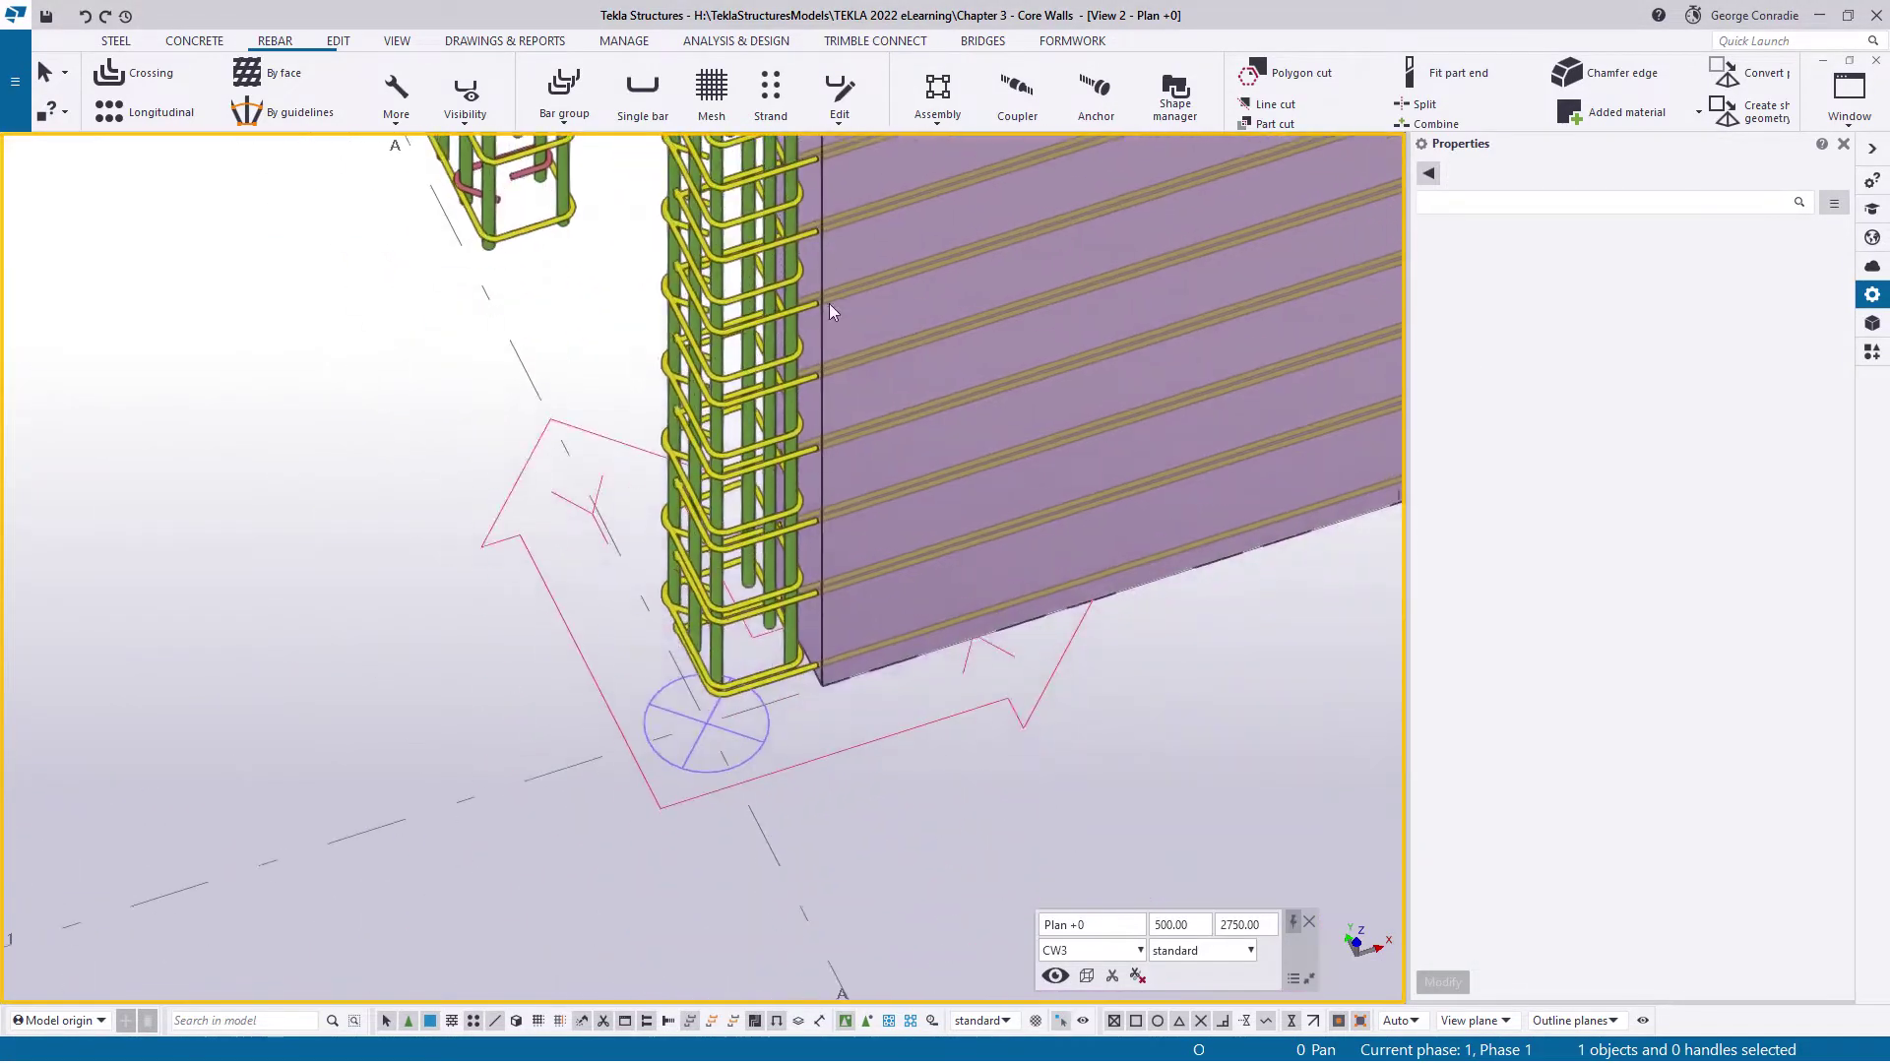
scroll(758, 567, "up", 4)
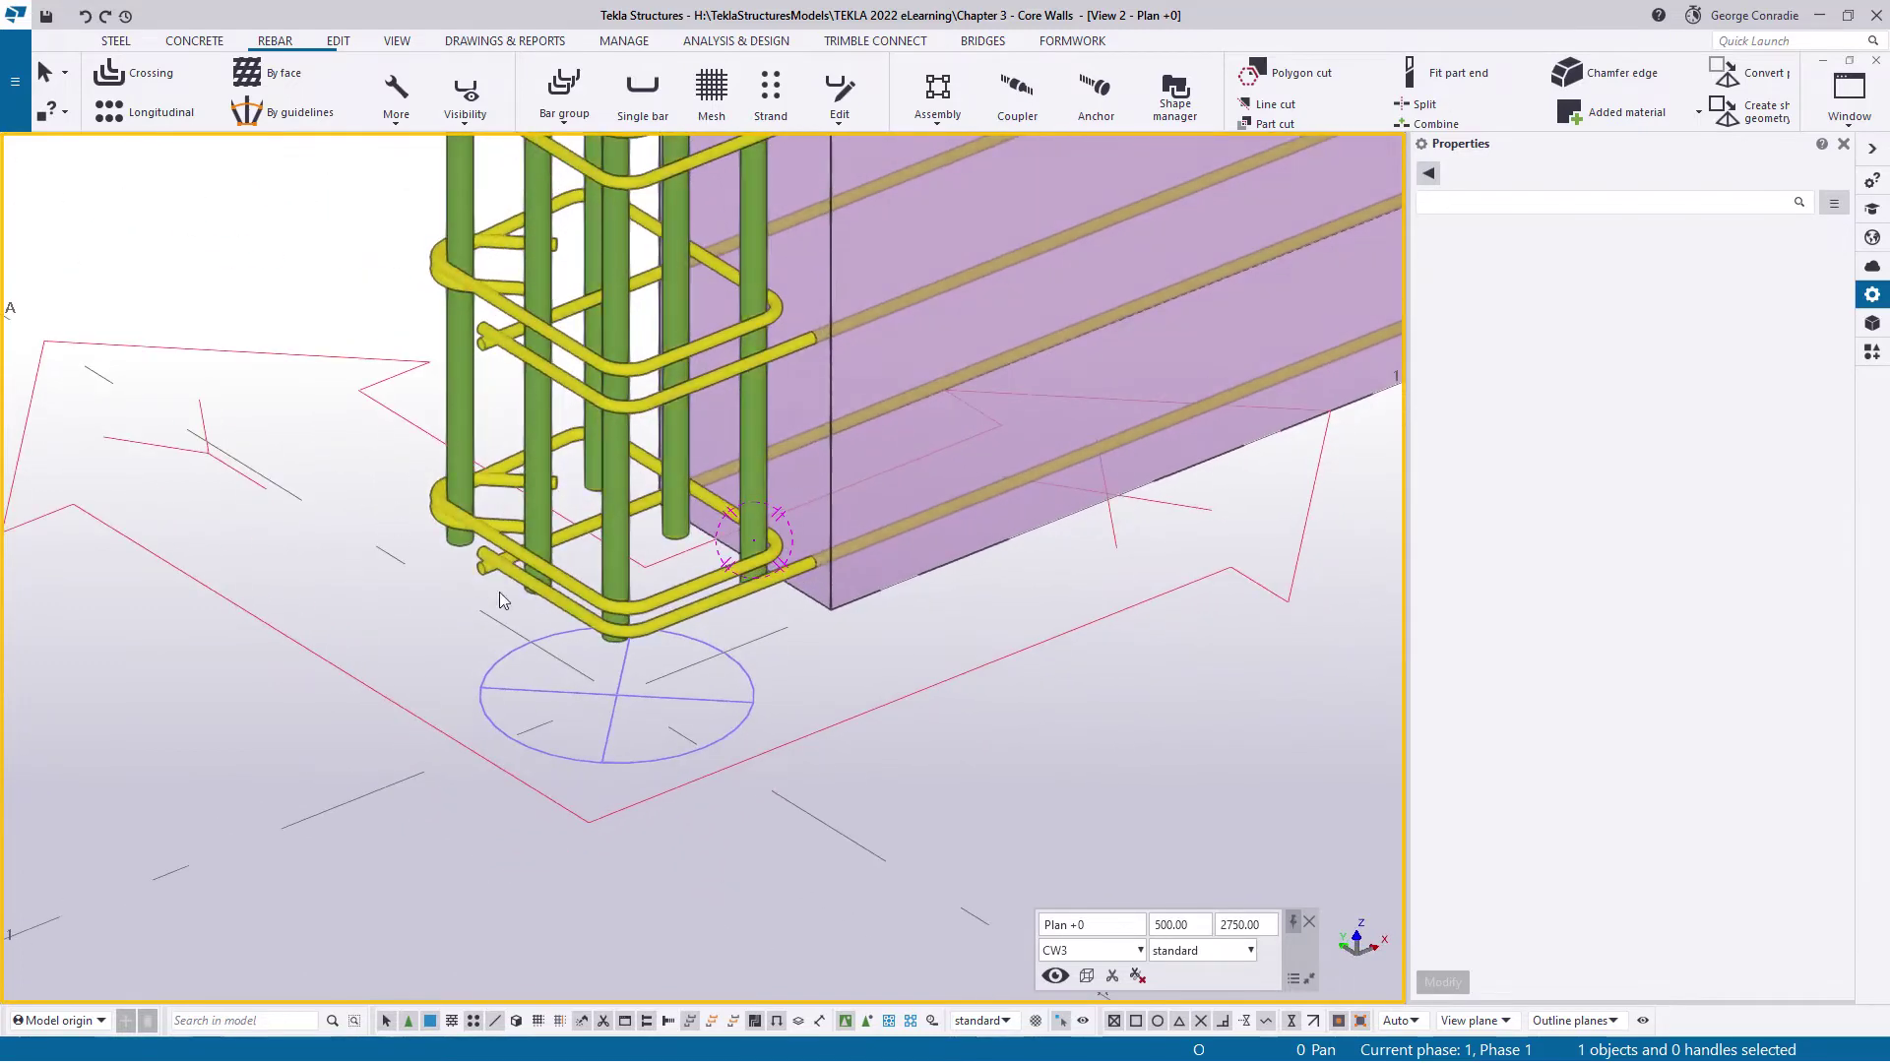
middle_click_drag(642, 448, 522, 742)
scroll(522, 742, "down", 4)
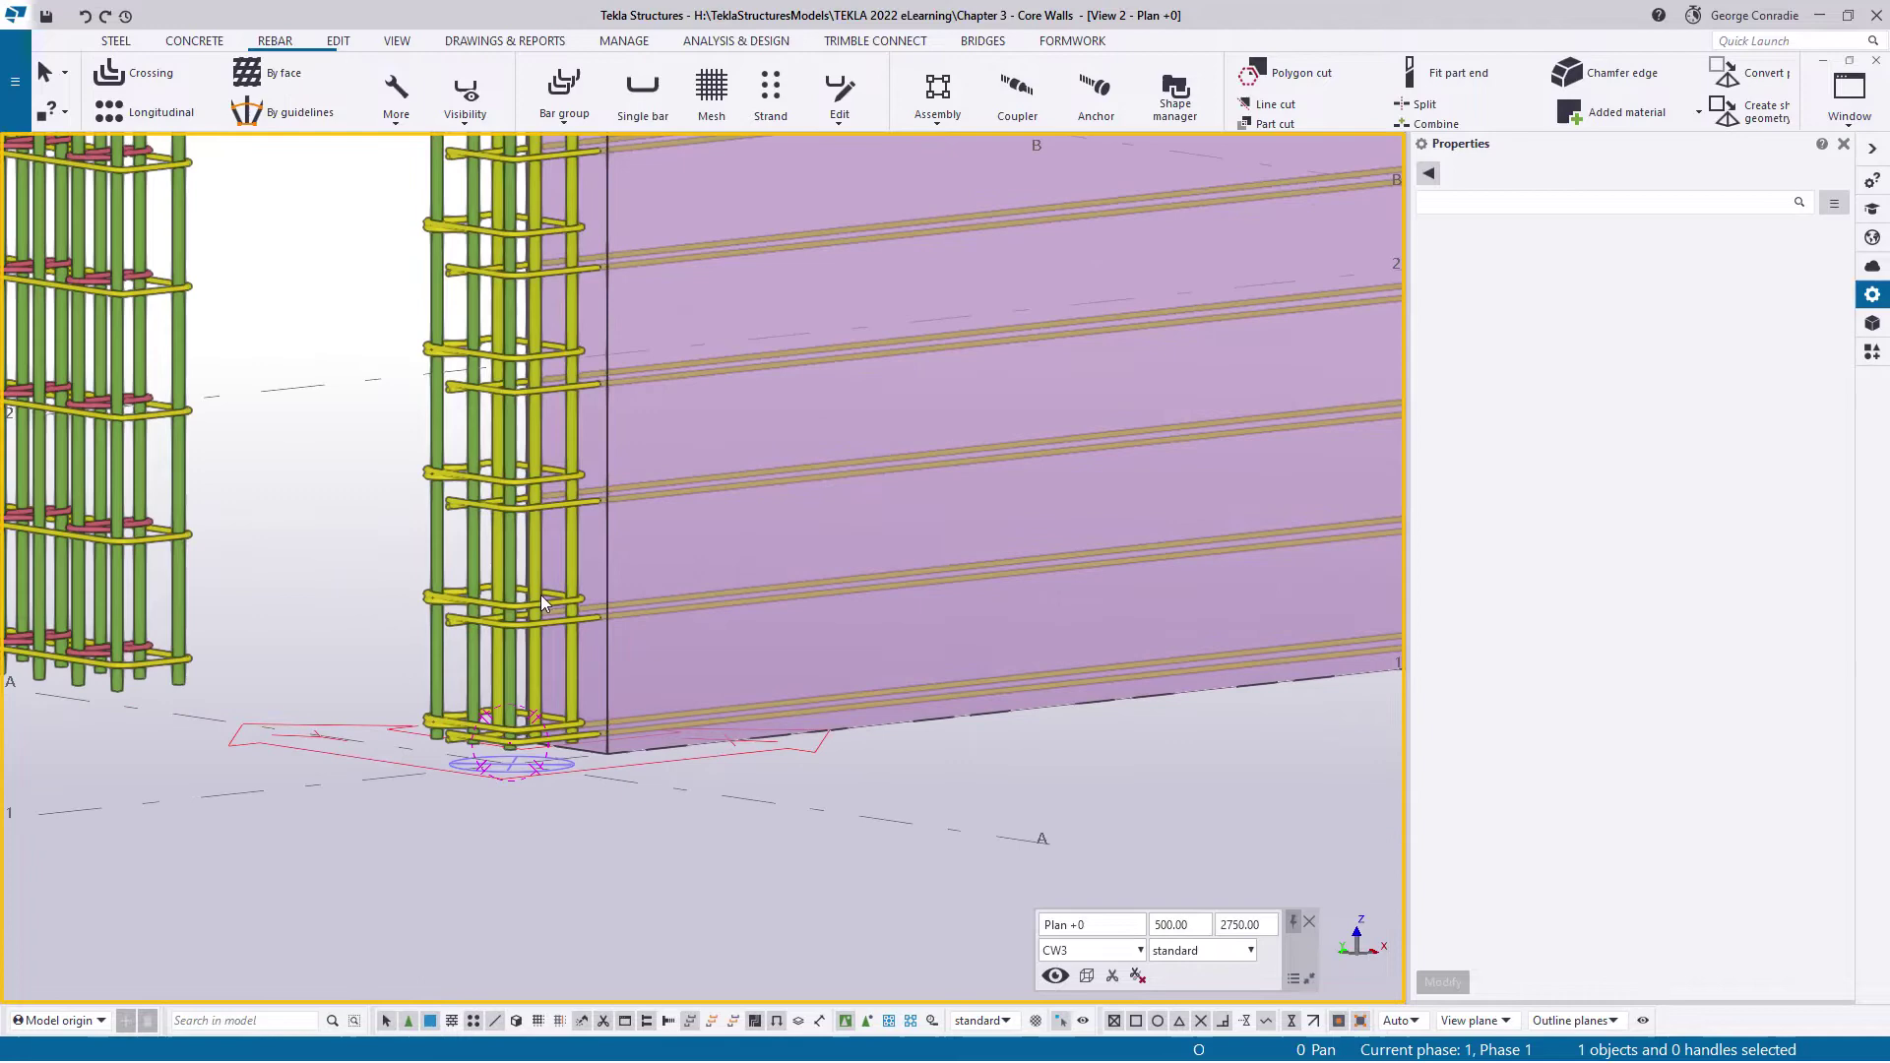
scroll(546, 597, "down", 3)
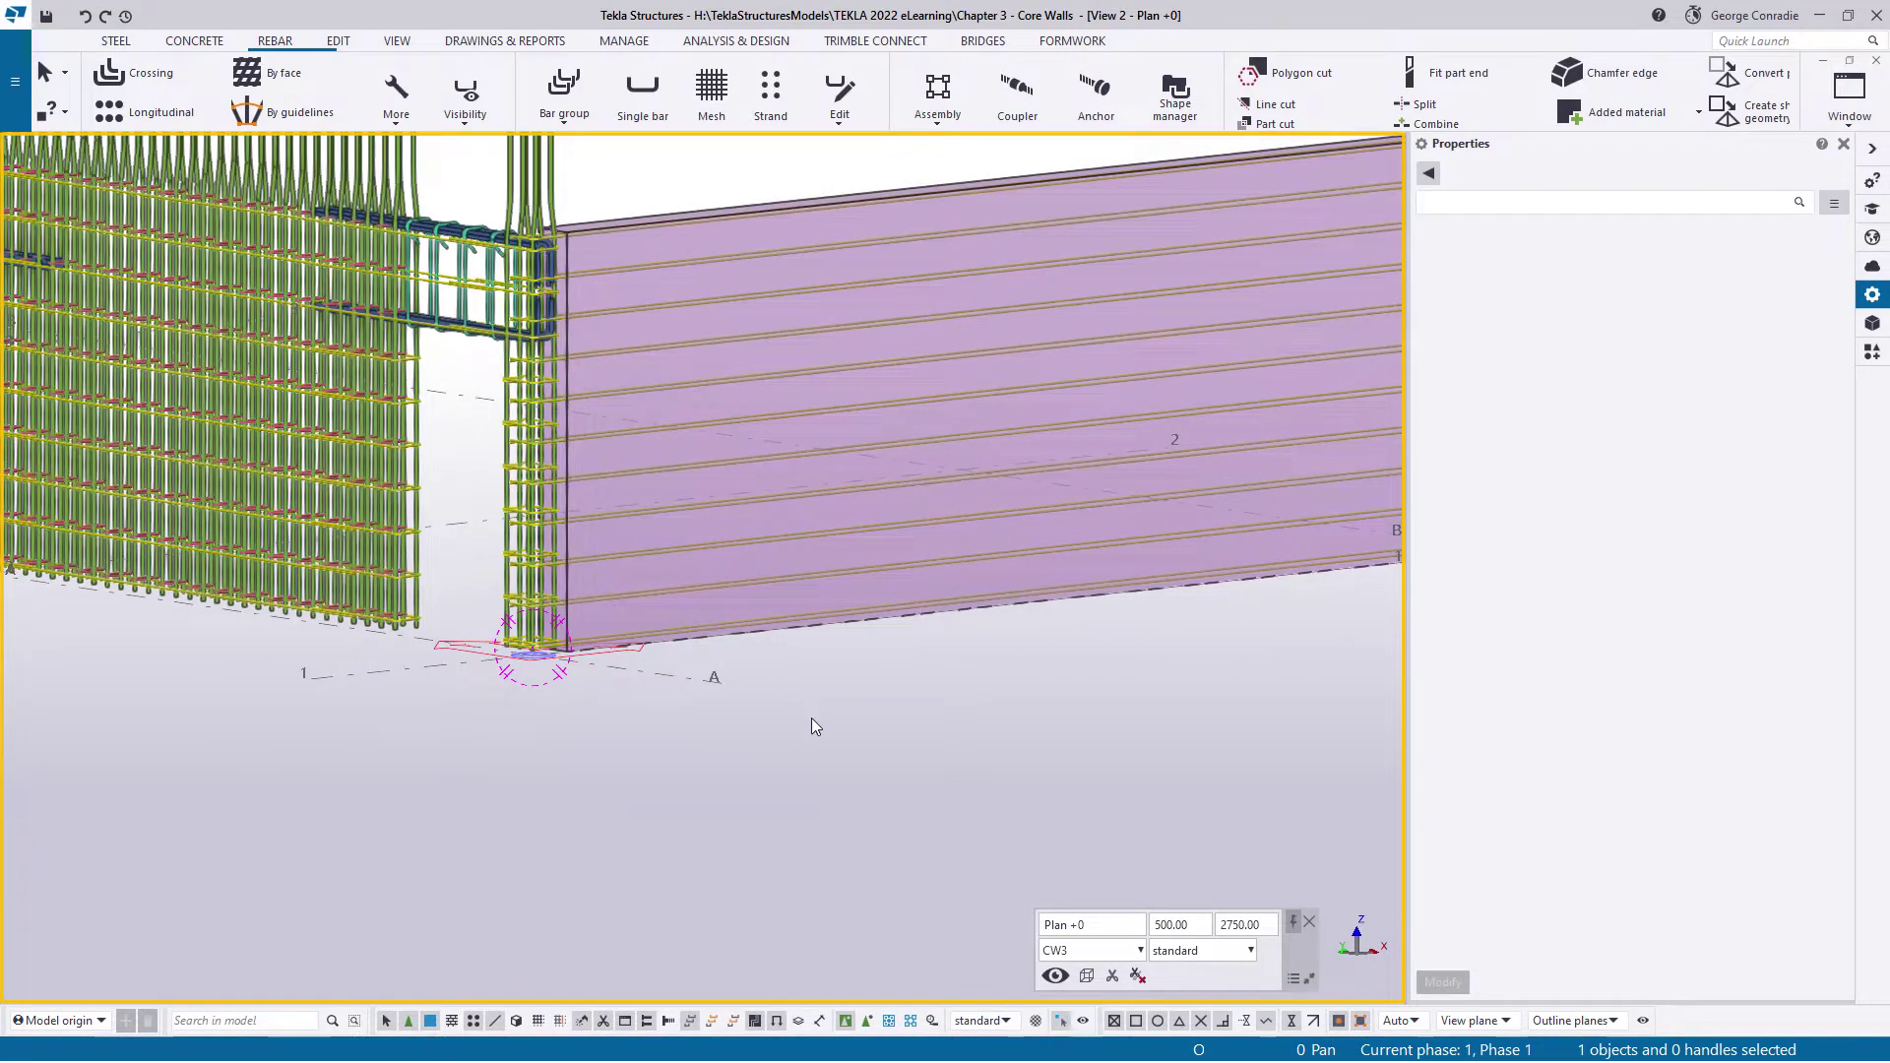
In plan view, move the rebar set's end leg face near grid B linearly by dX 300 mm to the grid B and 1 intersection
key("ctrl+p")
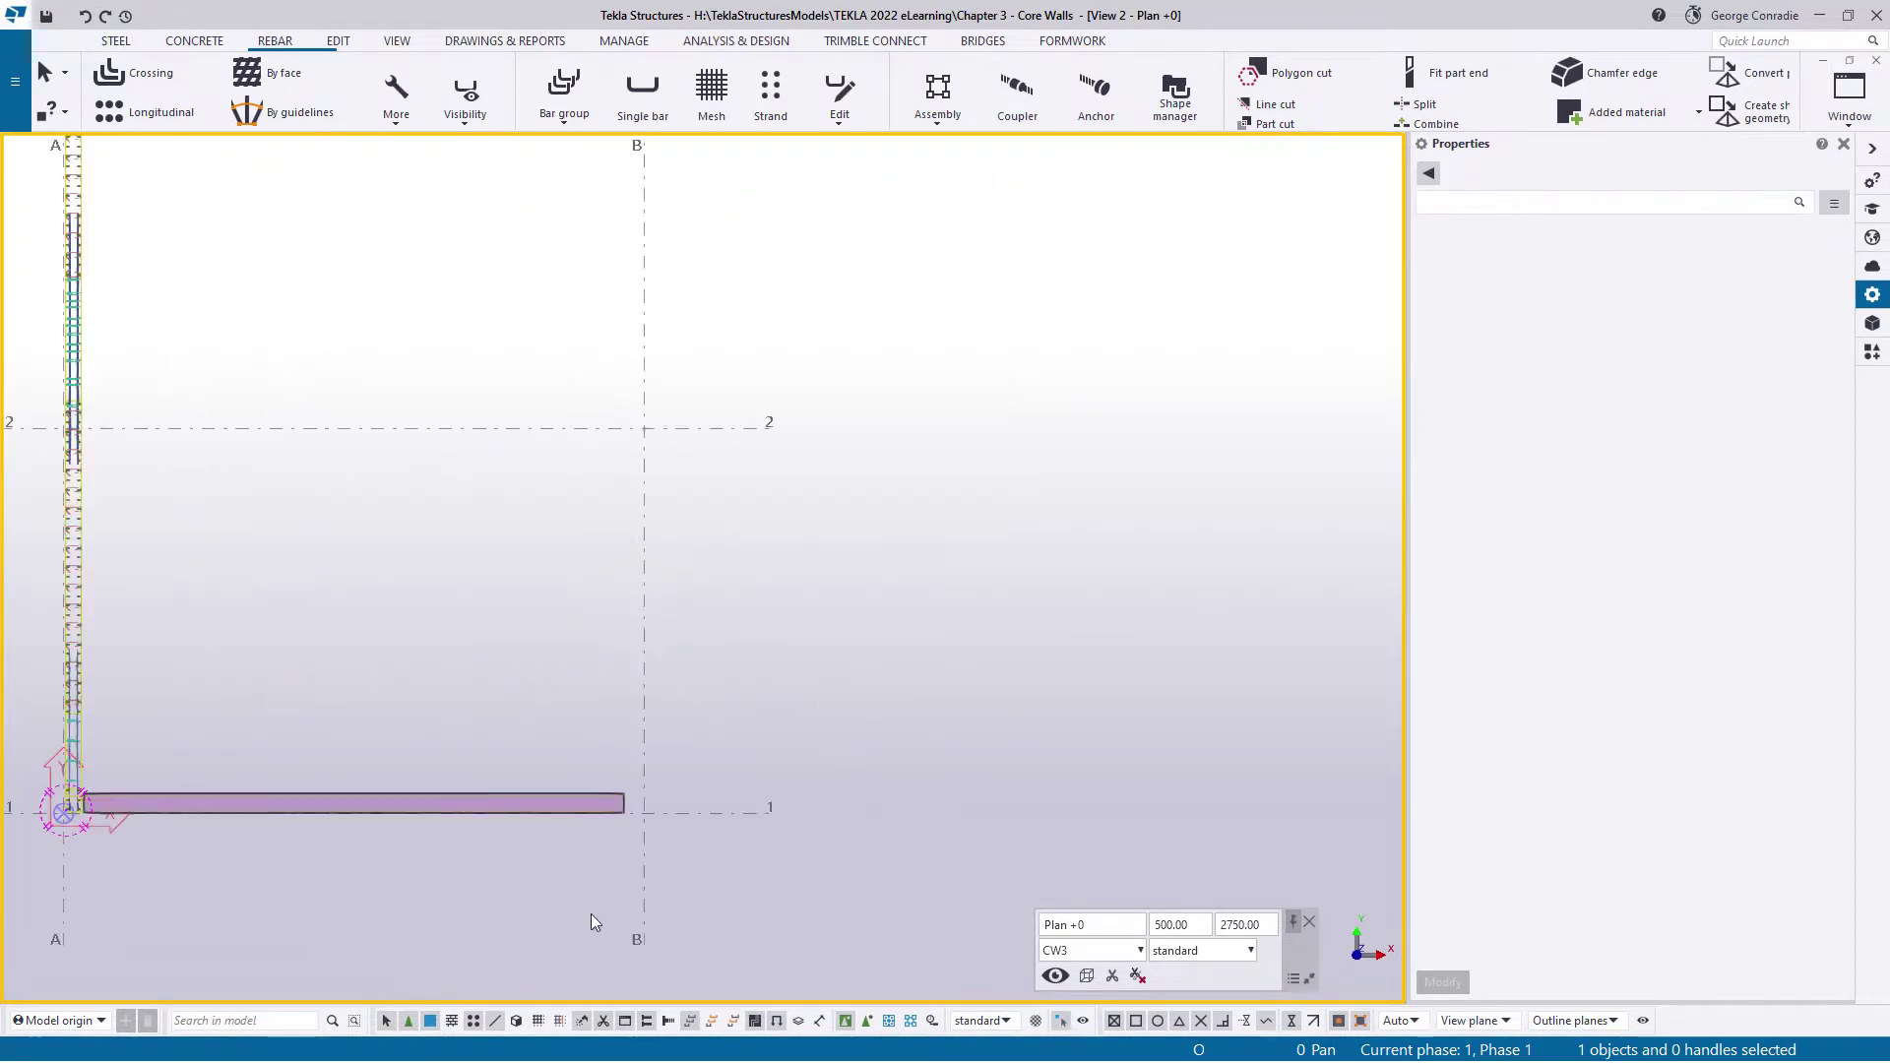
scroll(617, 822, "up", 8)
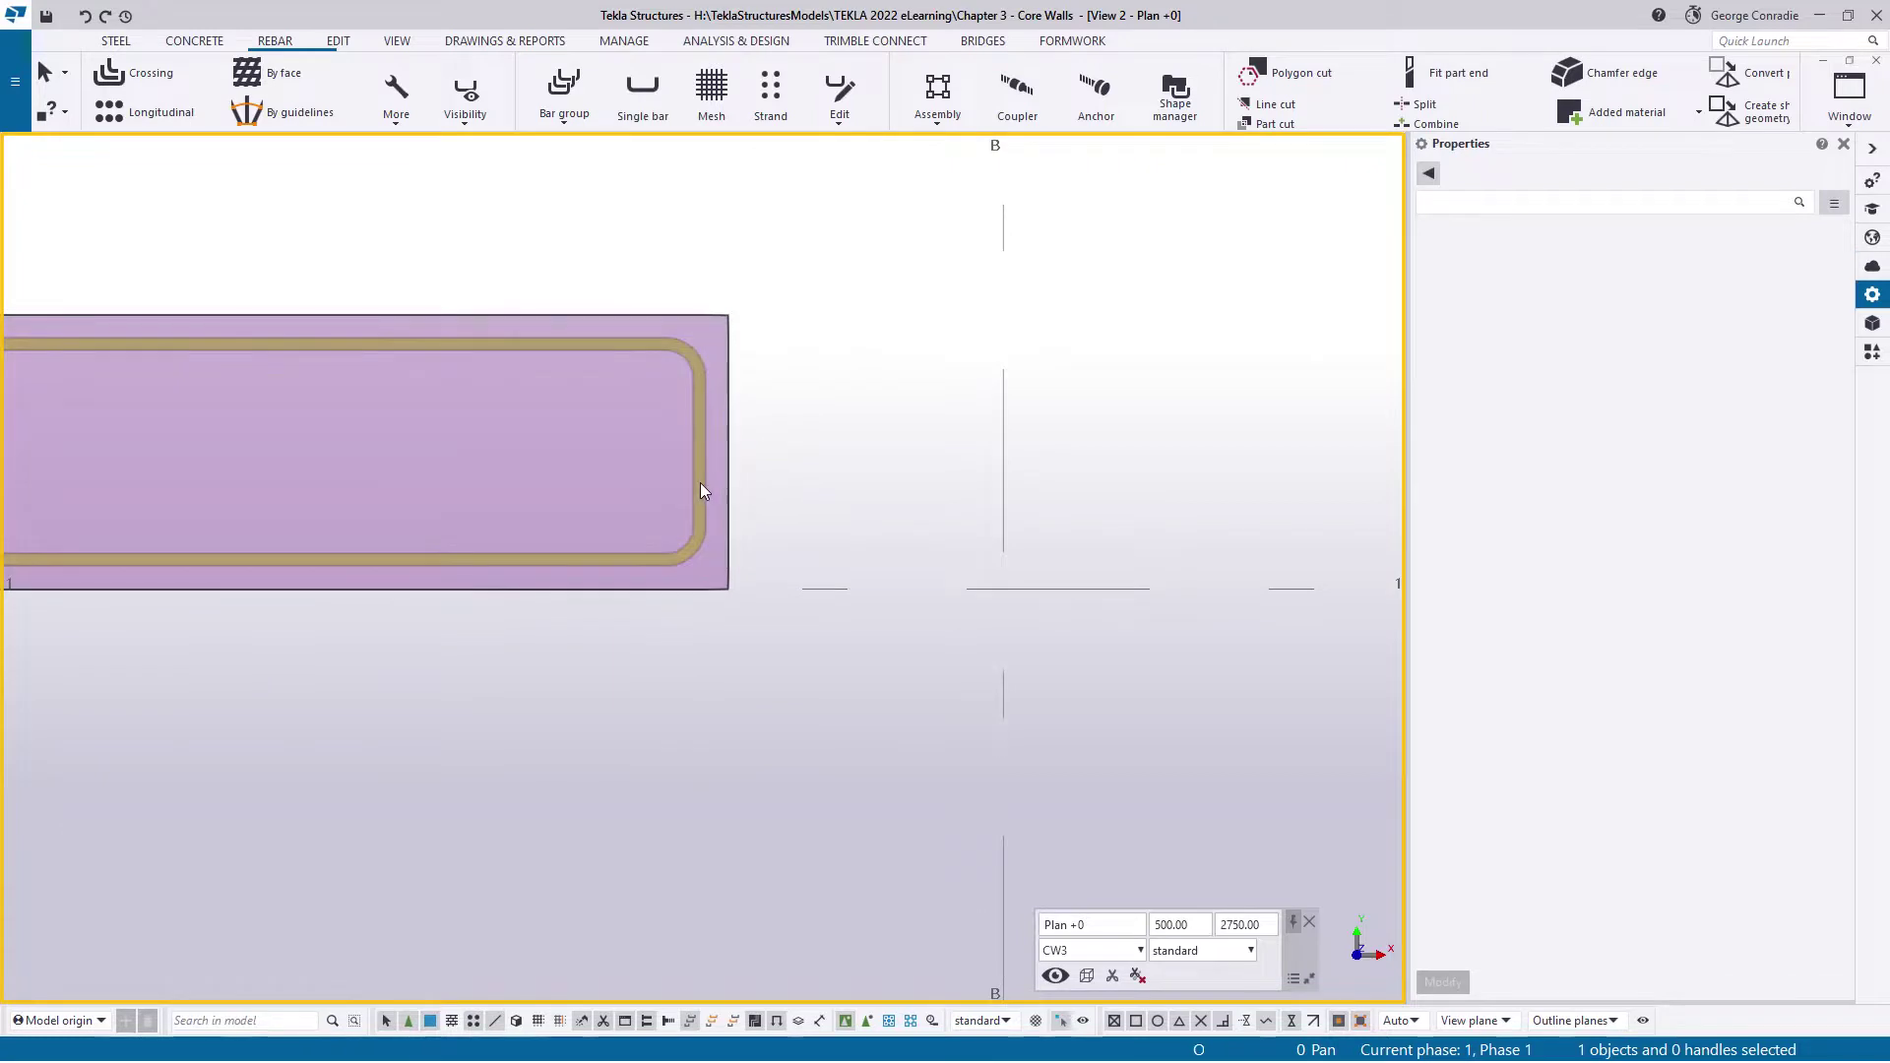
left_click(700, 482)
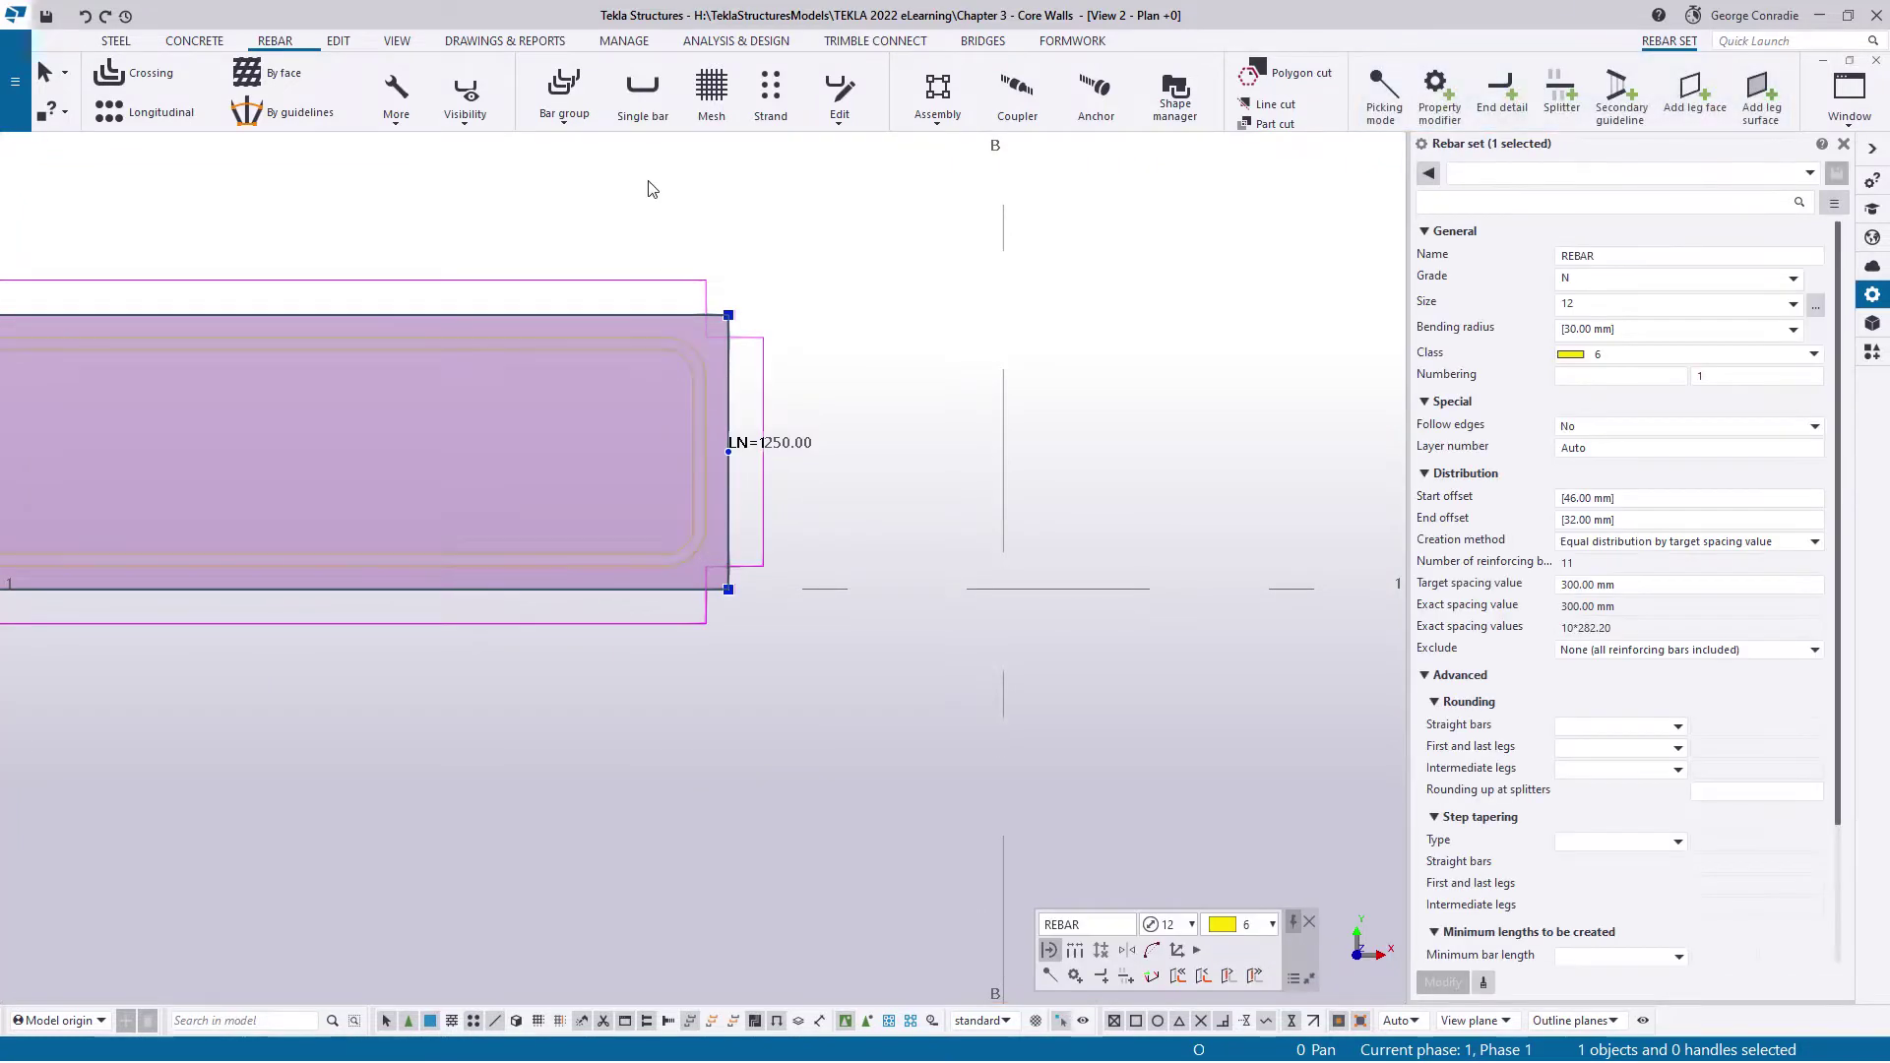
left_click_drag(563, 184, 859, 733)
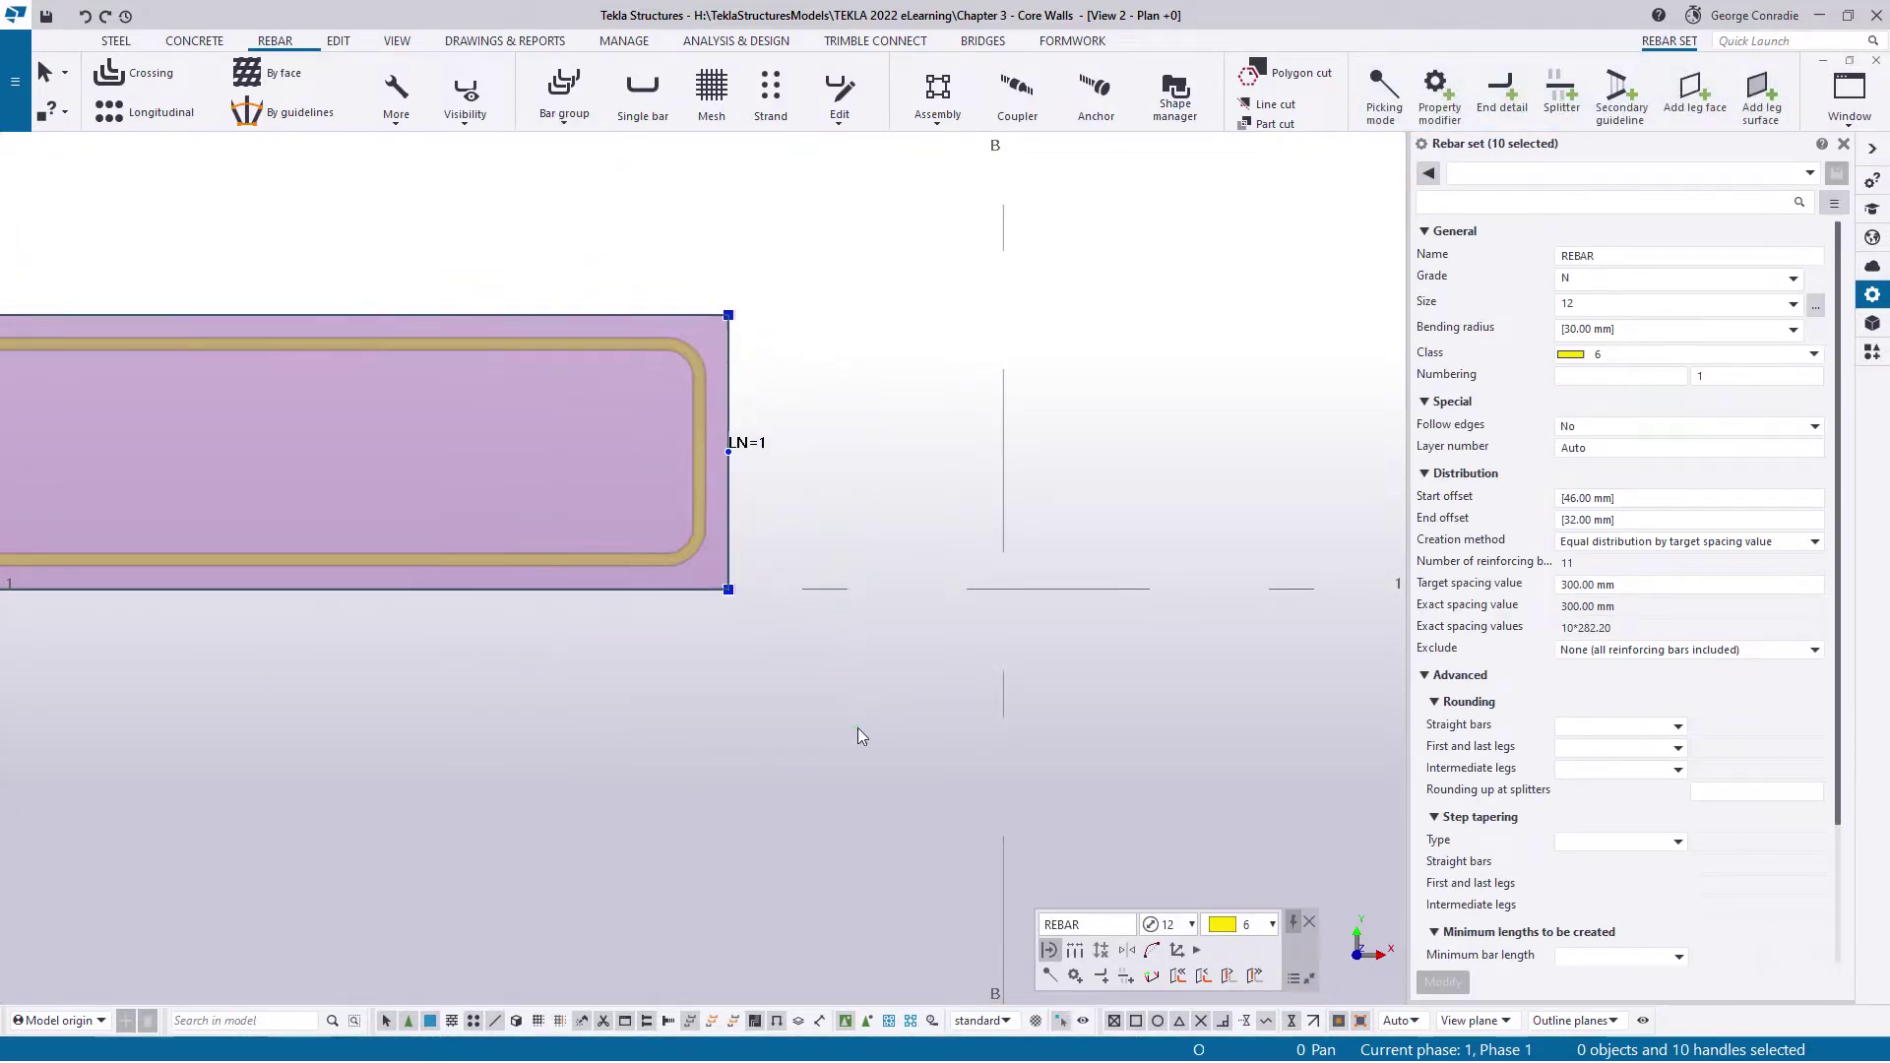
right_click(858, 729)
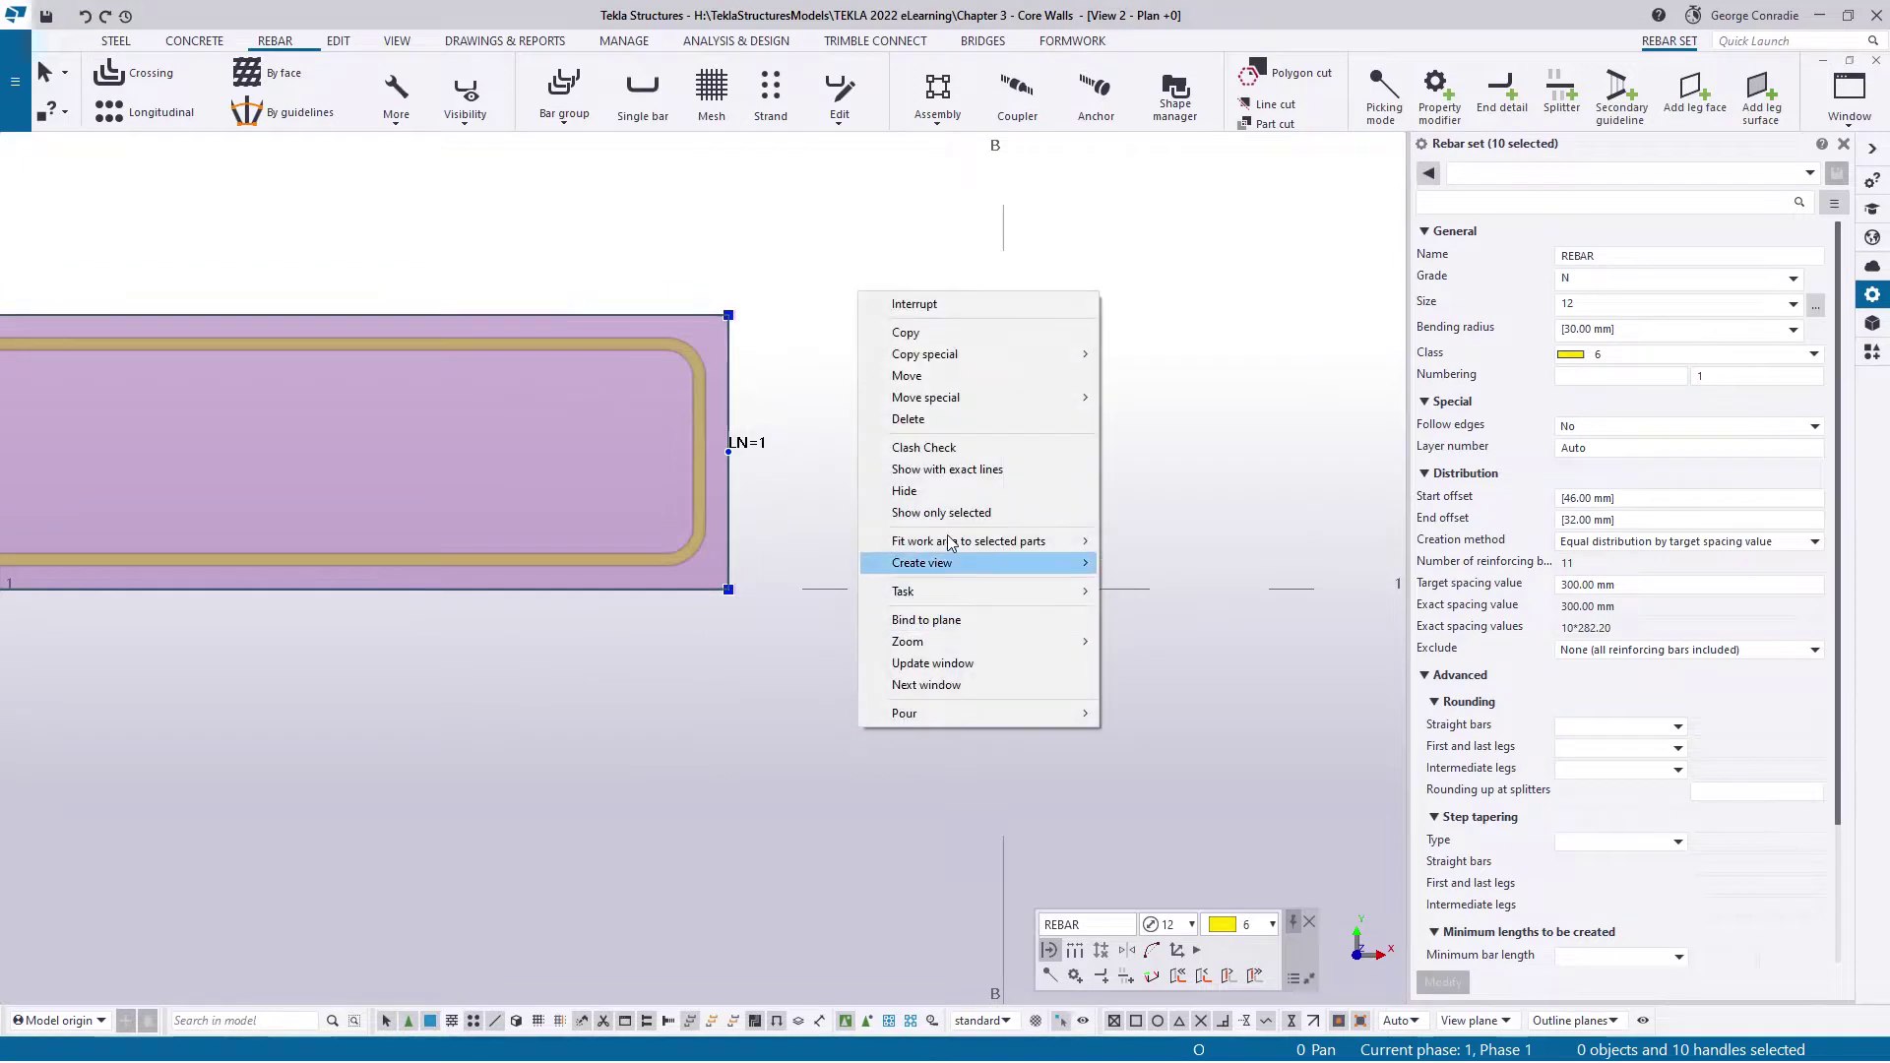
left_click(1142, 397)
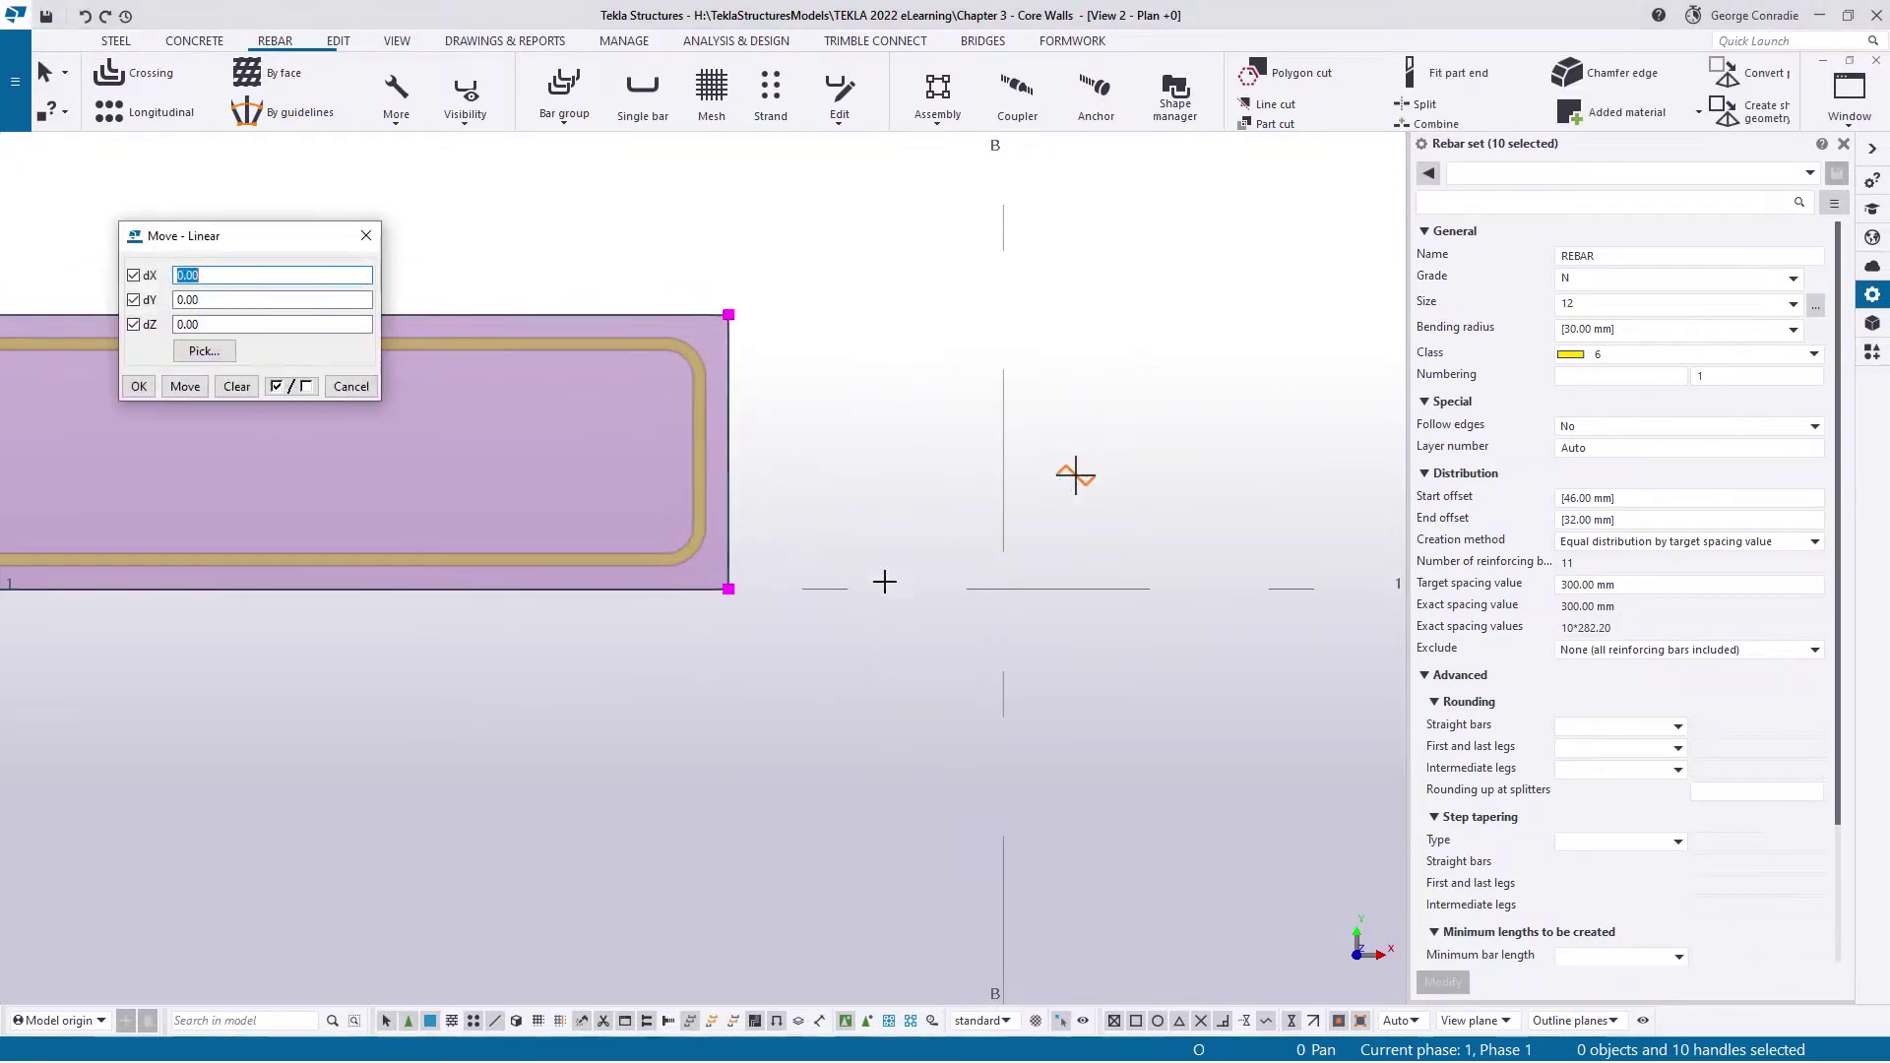
left_click(729, 588)
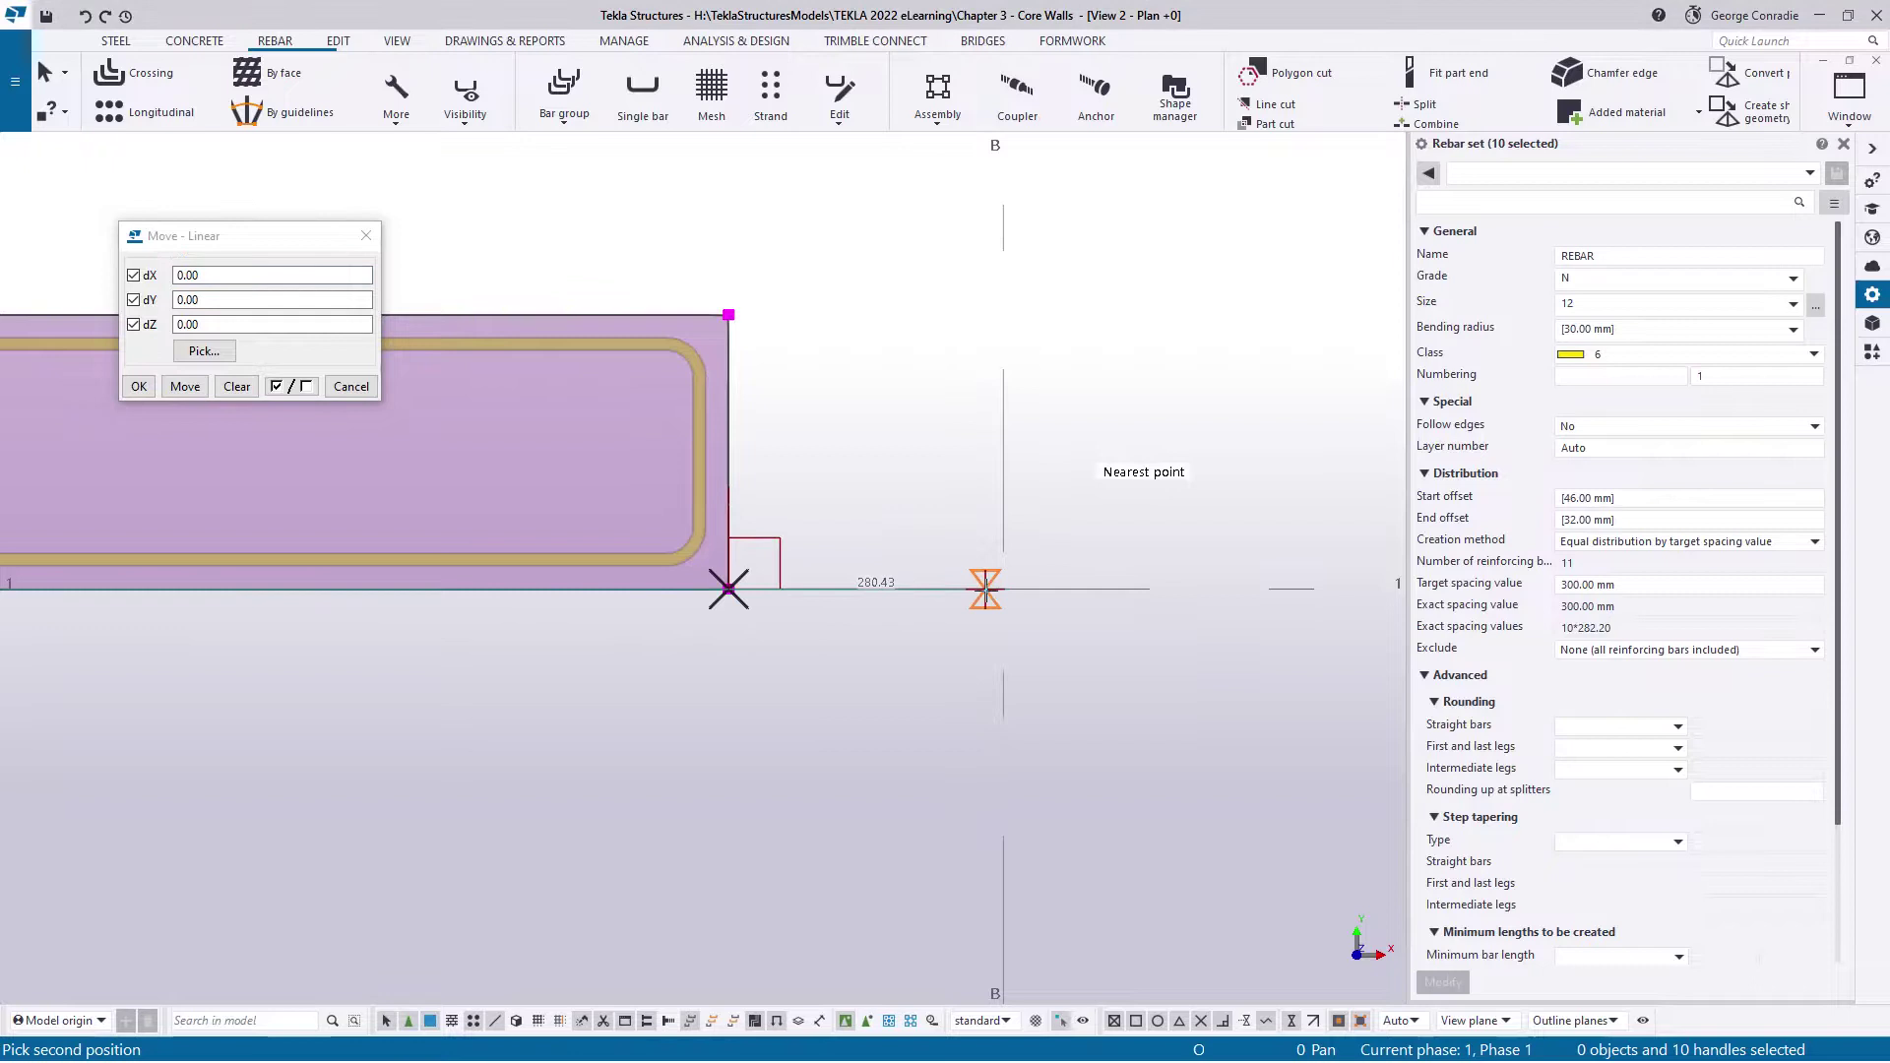
left_click(1002, 589)
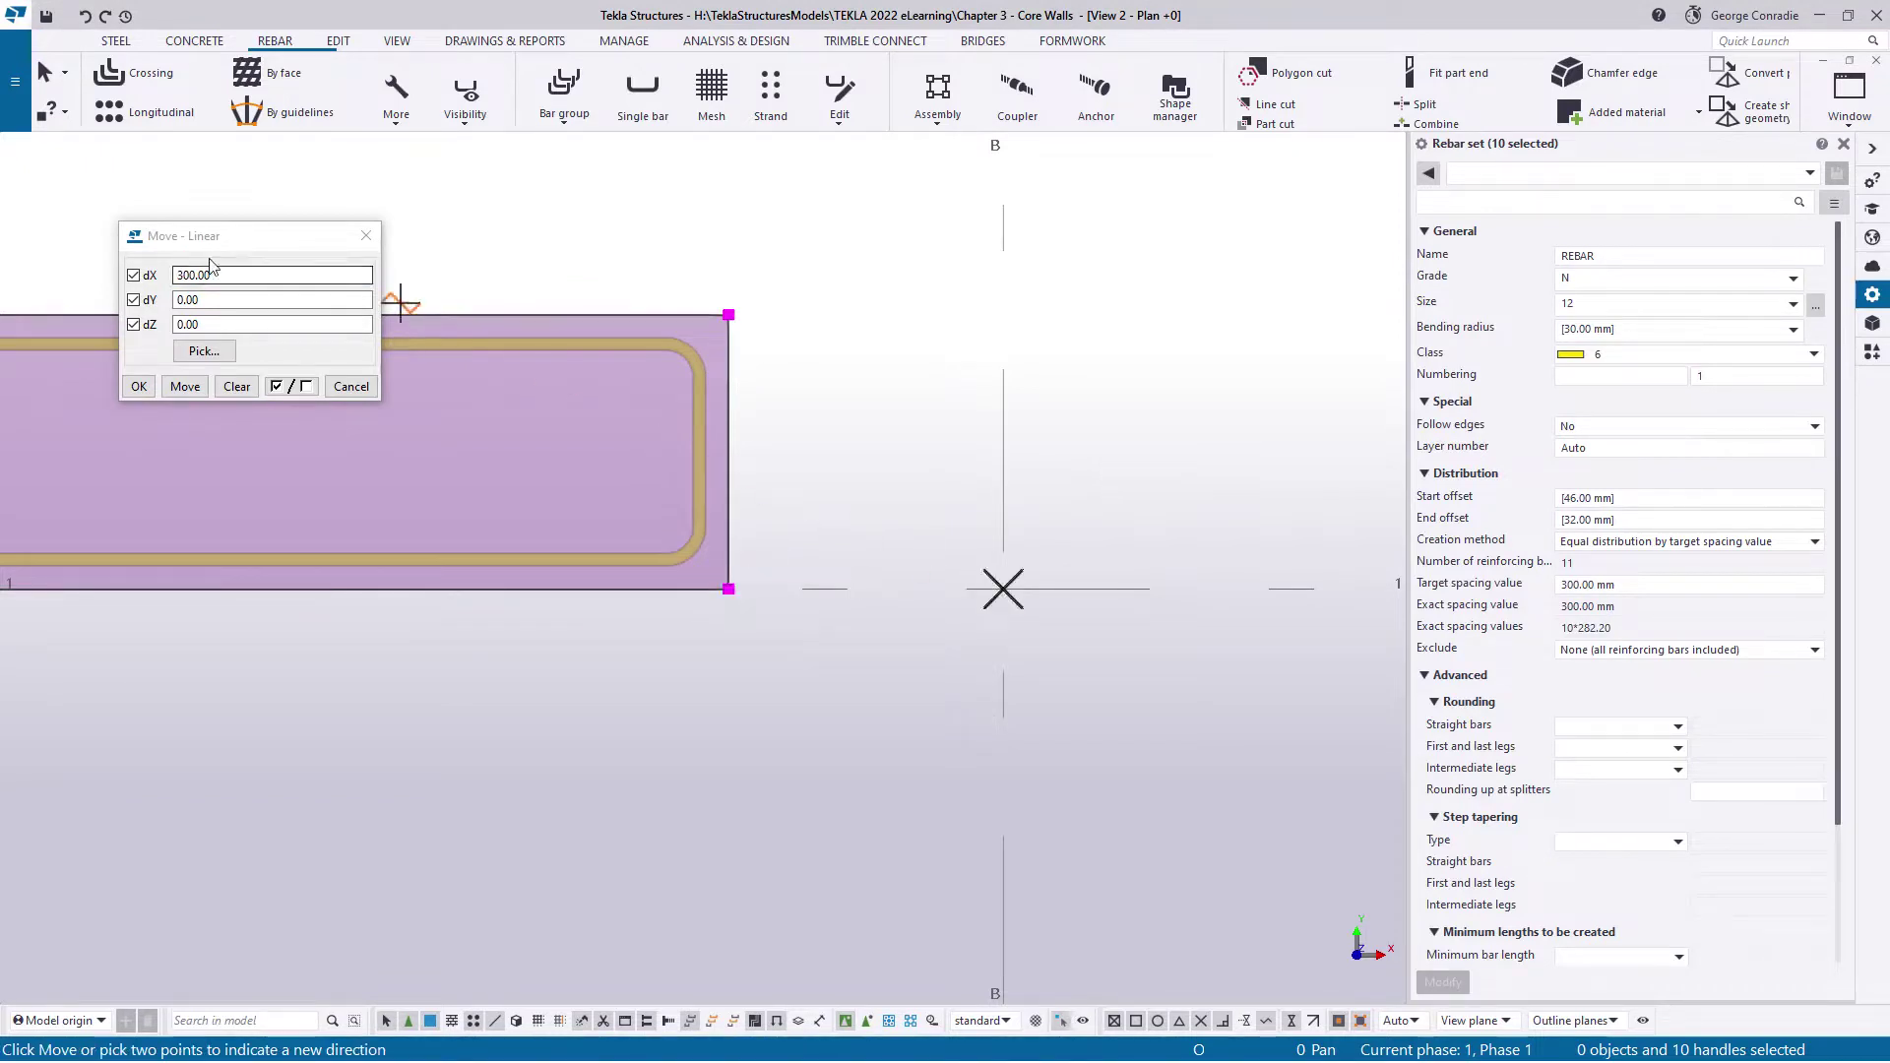
left_click(187, 386)
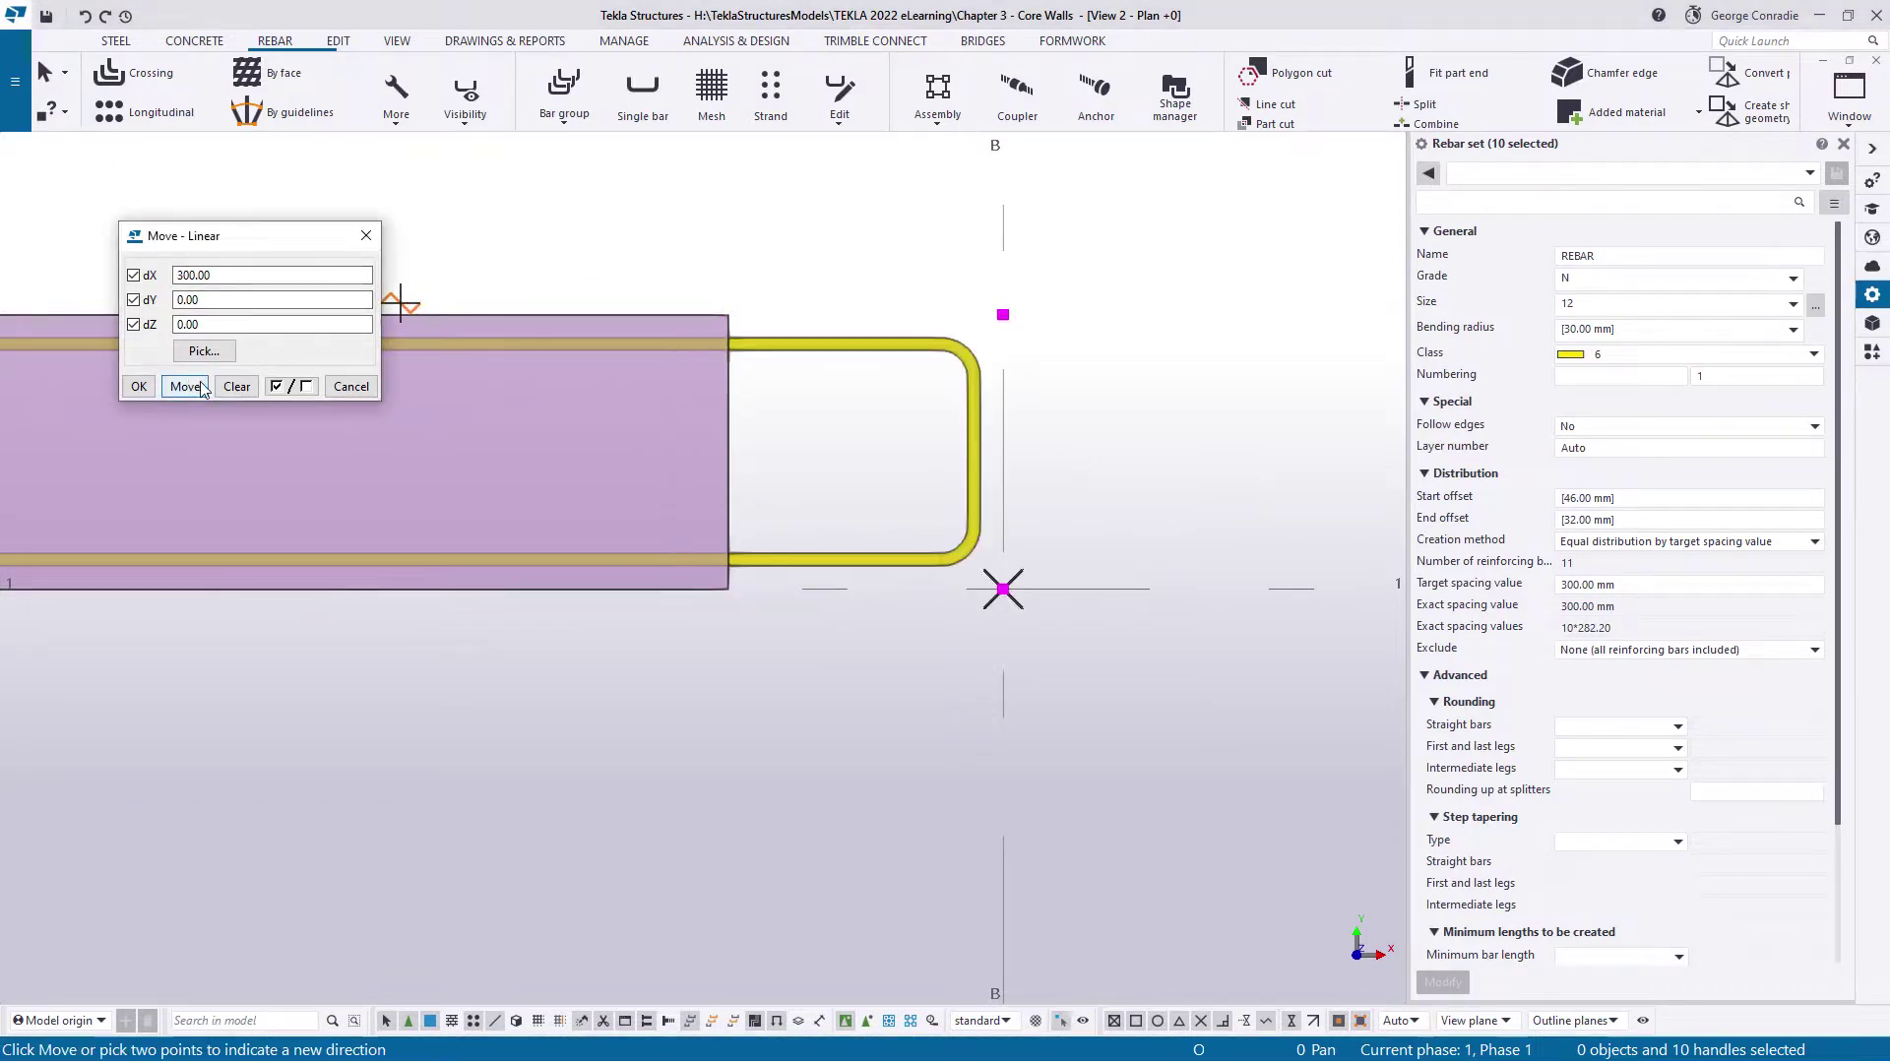
left_click(349, 386)
right_click(778, 392)
left_click(827, 404)
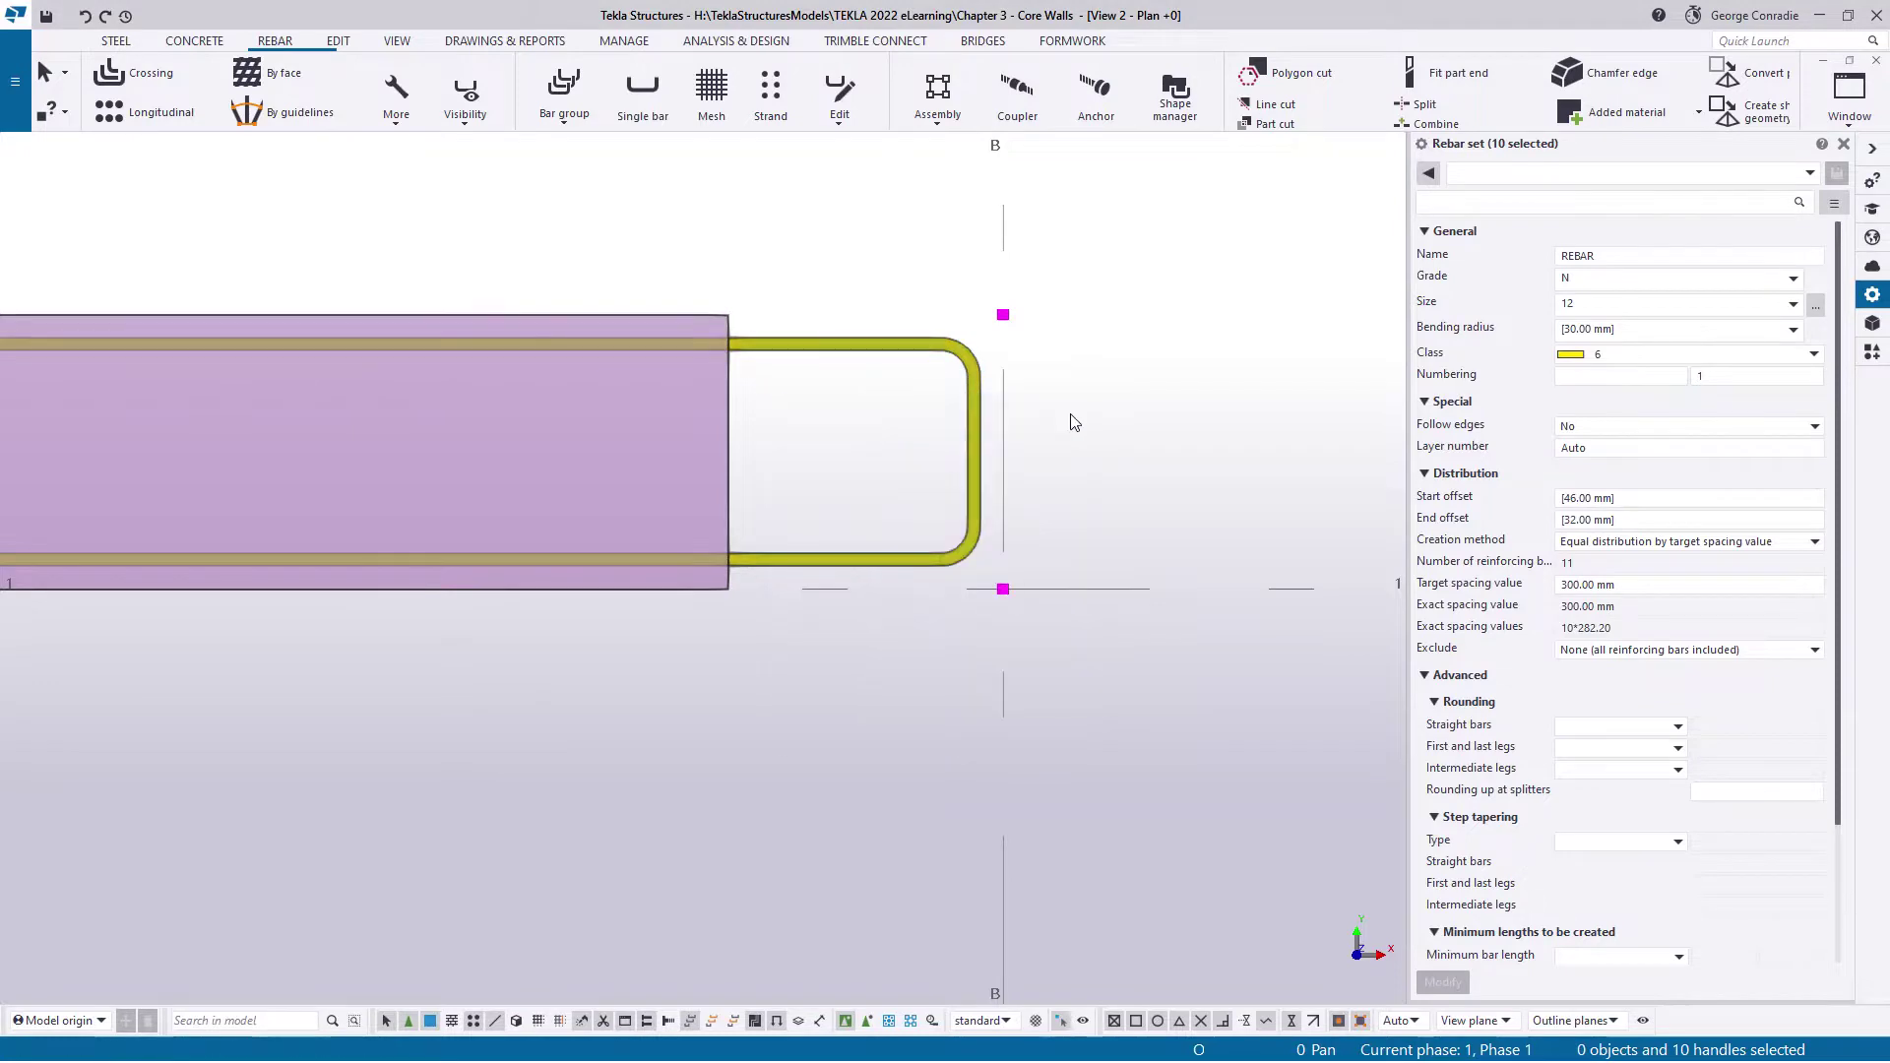
left_click(1070, 420)
Examine in 3D how the wall's horizontal bars extend past both ends at grids A and B, and check the rebar set's properties
scroll(1024, 458, "down", 6)
middle_click_drag(908, 531, 896, 480, "ctrl")
scroll(470, 679, "up", 6)
scroll(478, 679, "down", 5)
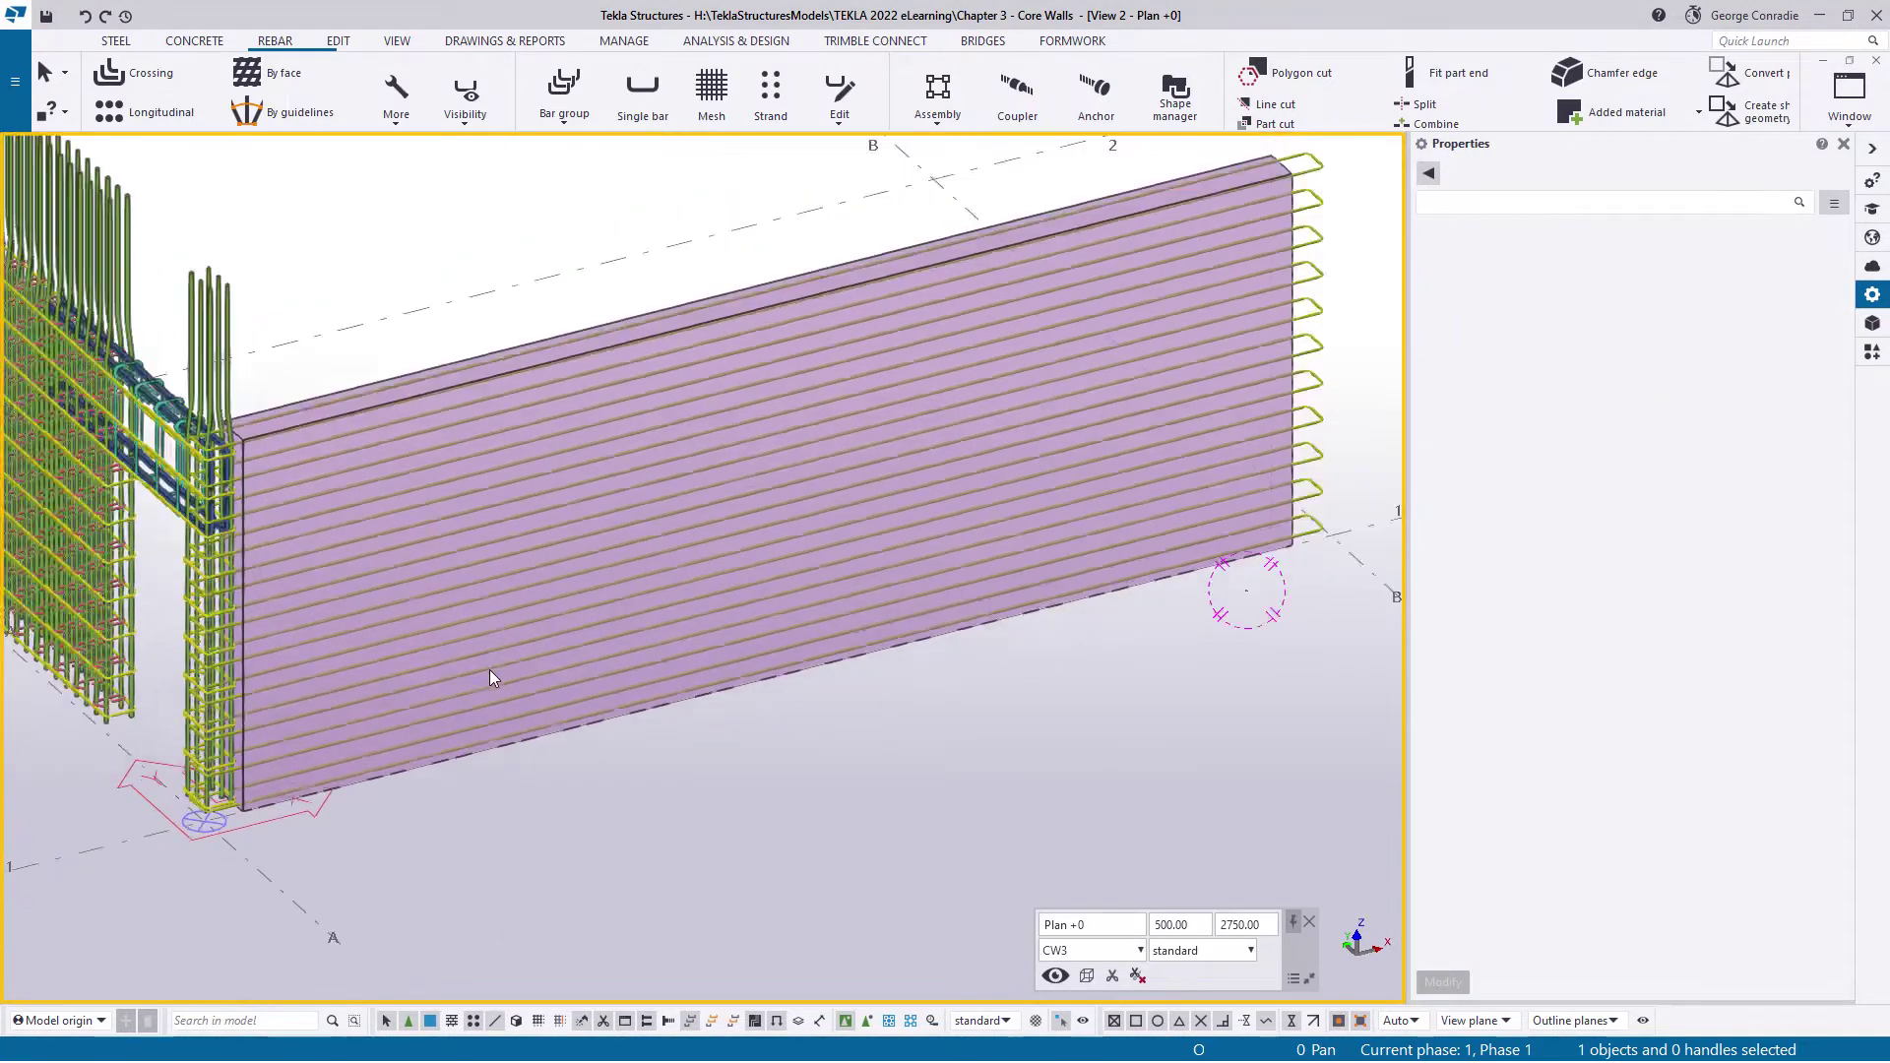
middle_click_drag(852, 551, 809, 536, "ctrl")
scroll(810, 537, "up", 10)
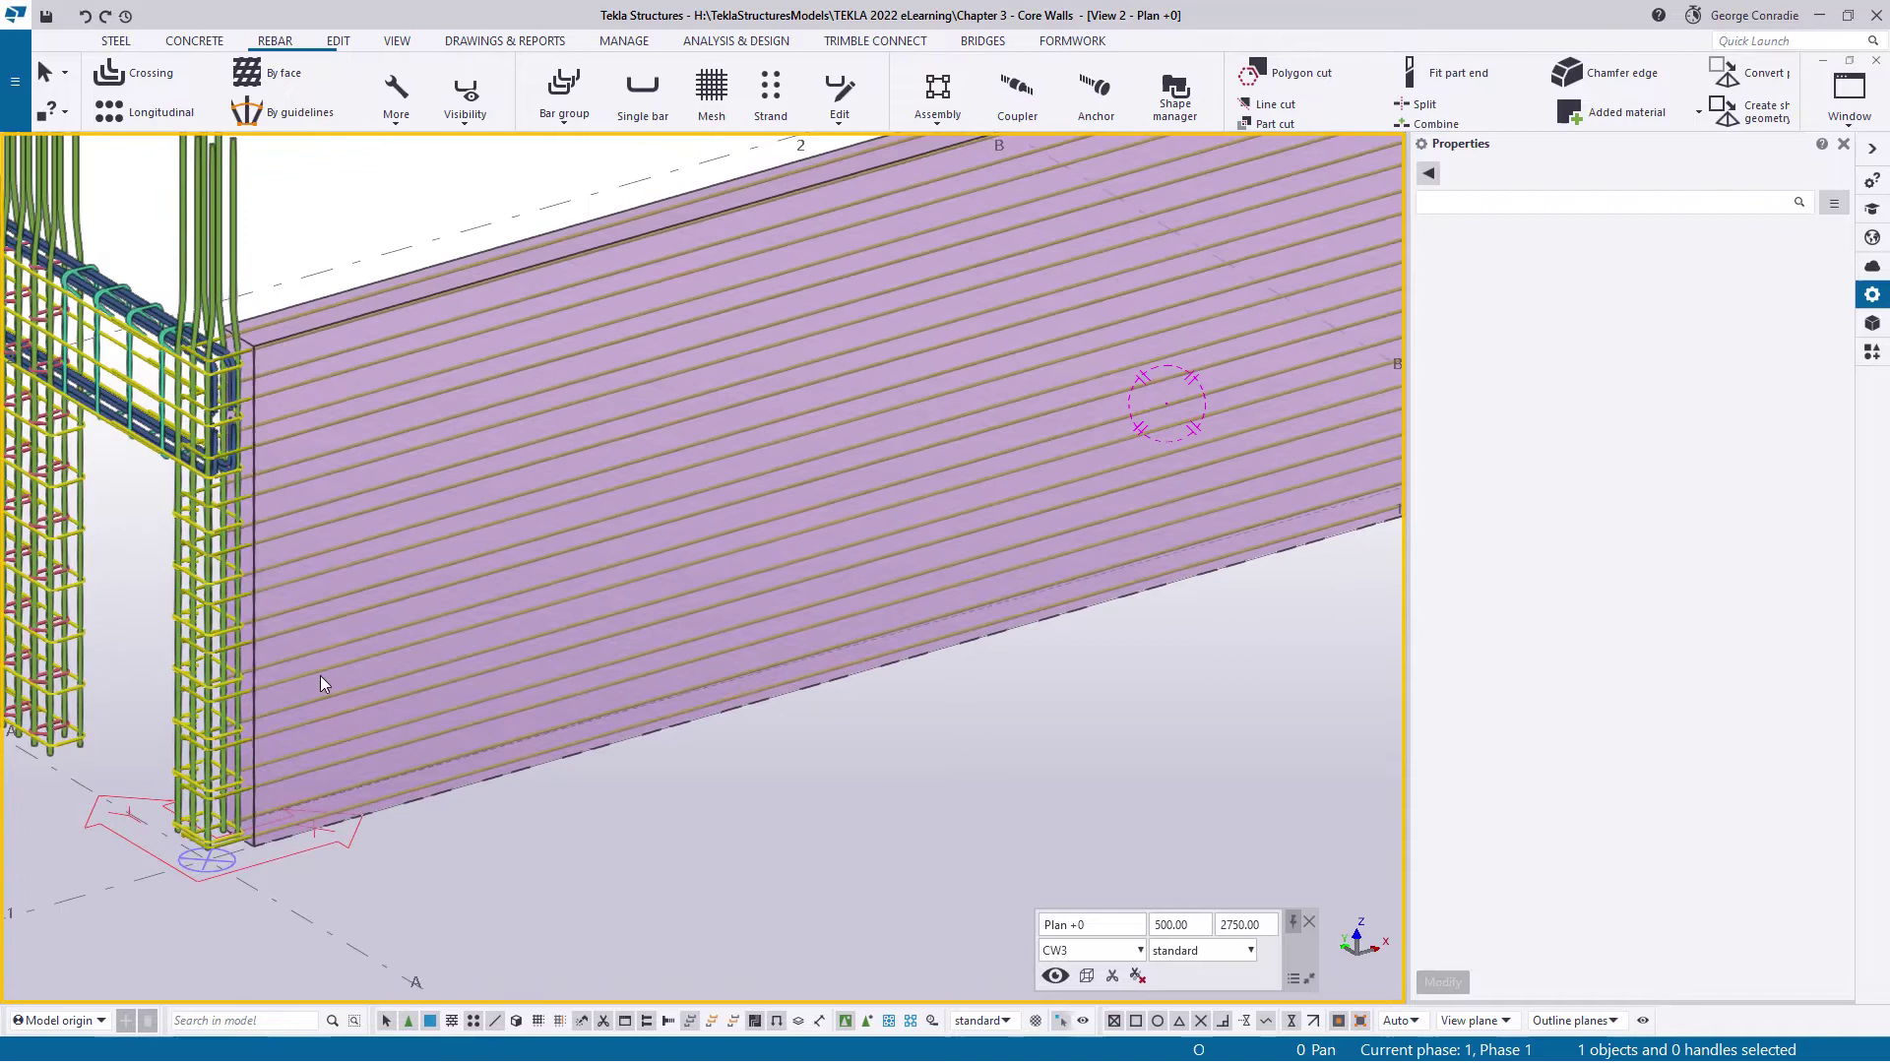
left_click(362, 753)
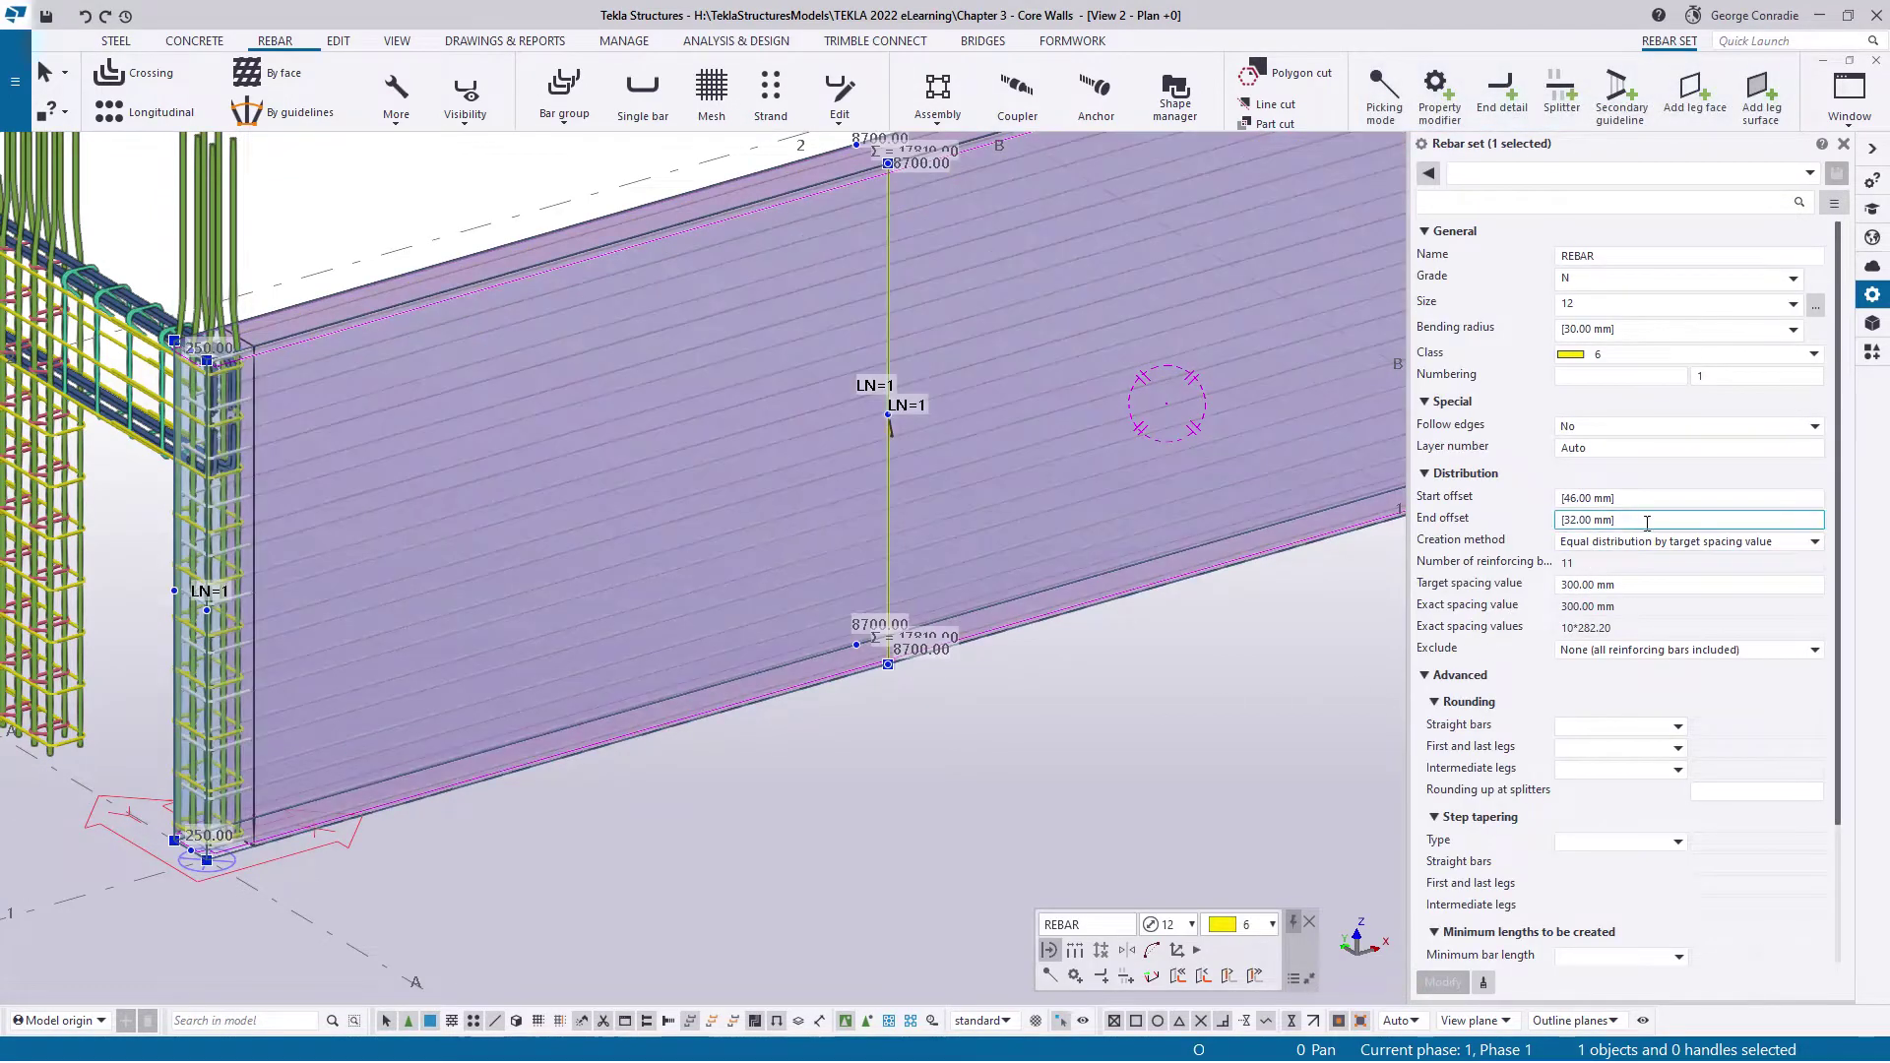
left_click(619, 862)
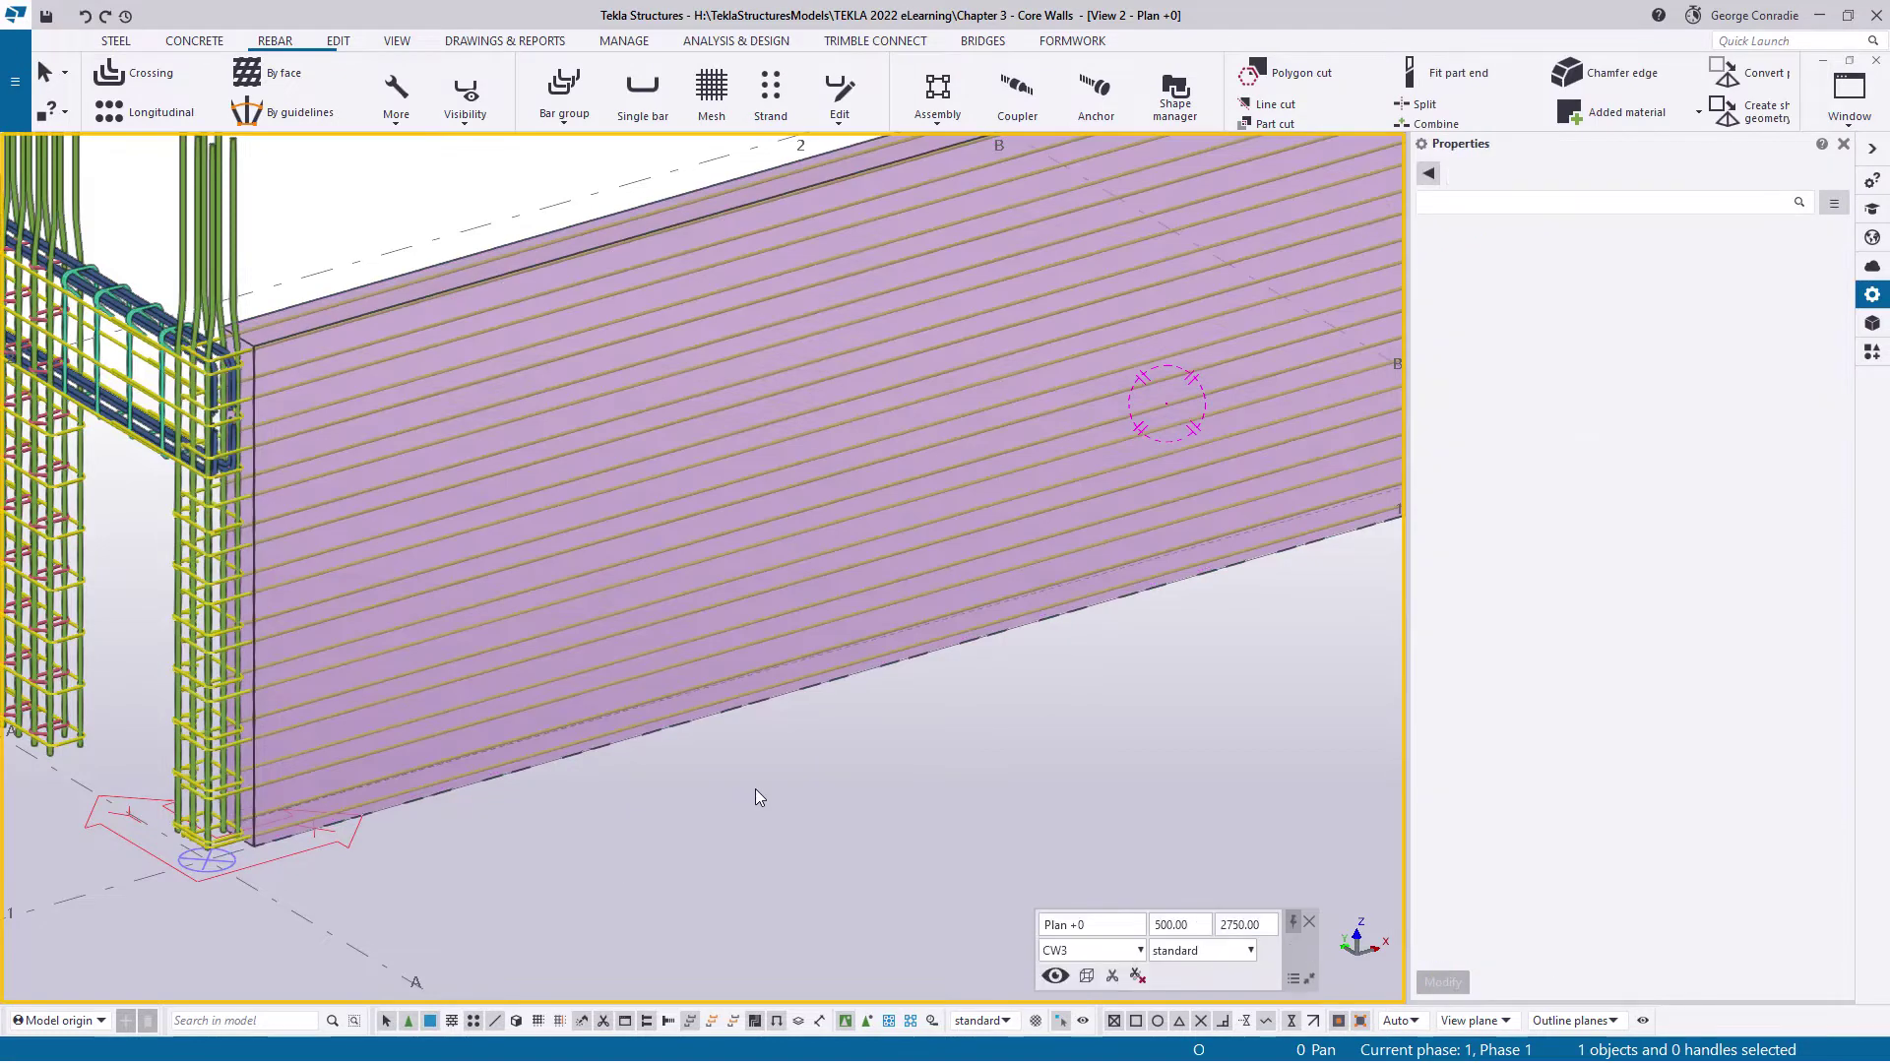
middle_click_drag(754, 789, 309, 991)
middle_click_drag(567, 888, 985, 756)
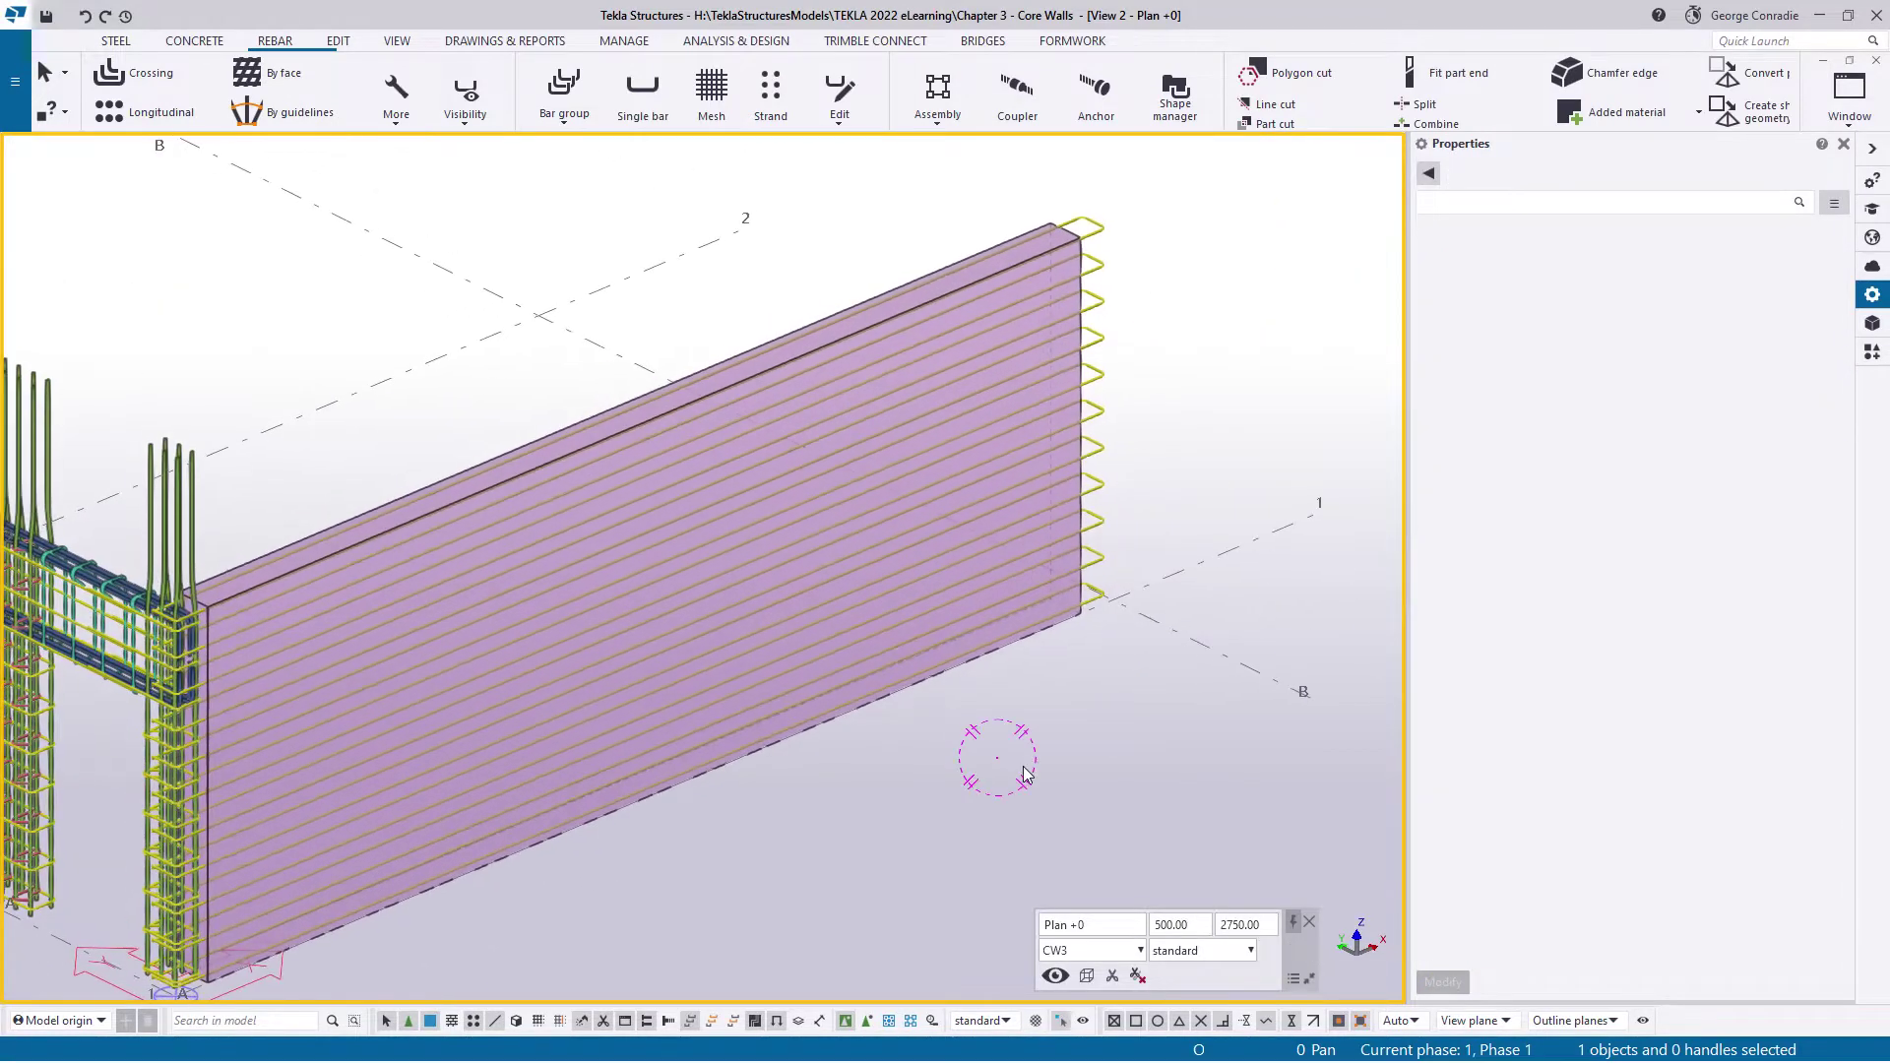
middle_click_drag(1024, 774, 1000, 768)
left_click(466, 108)
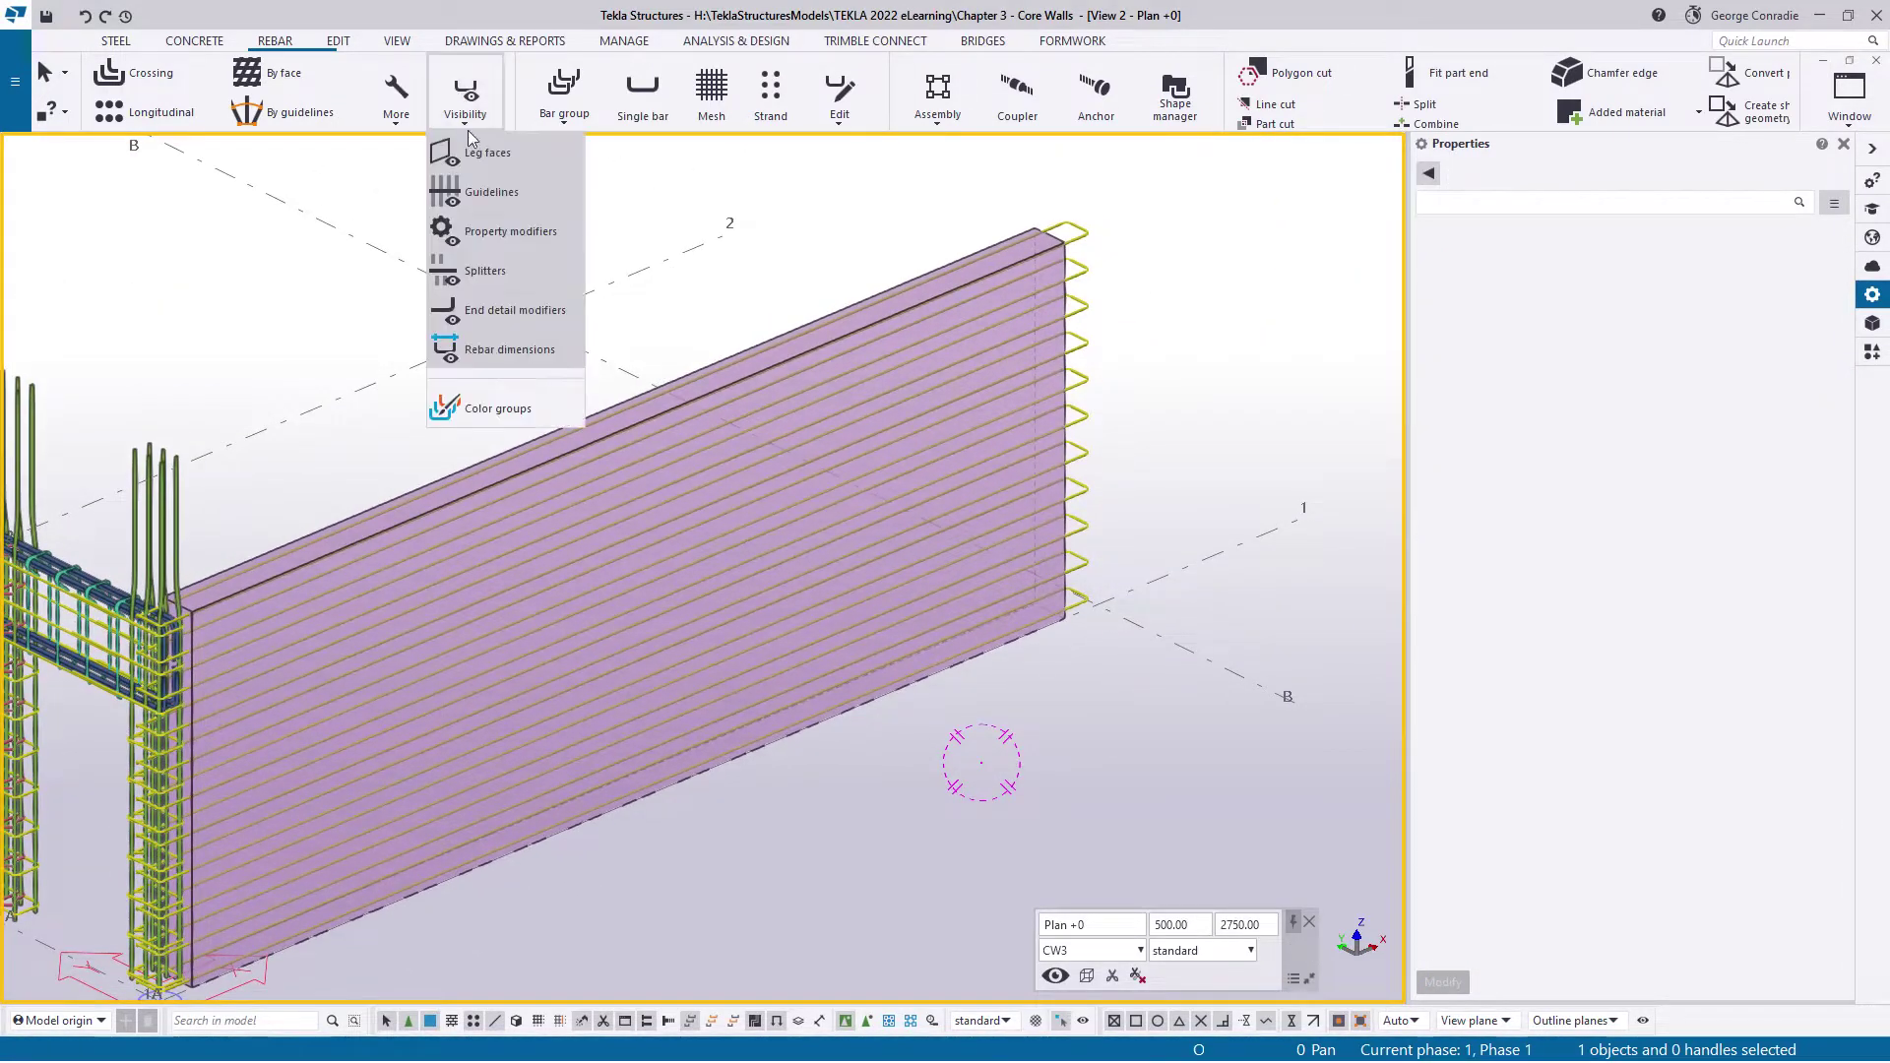
left_click(1126, 272)
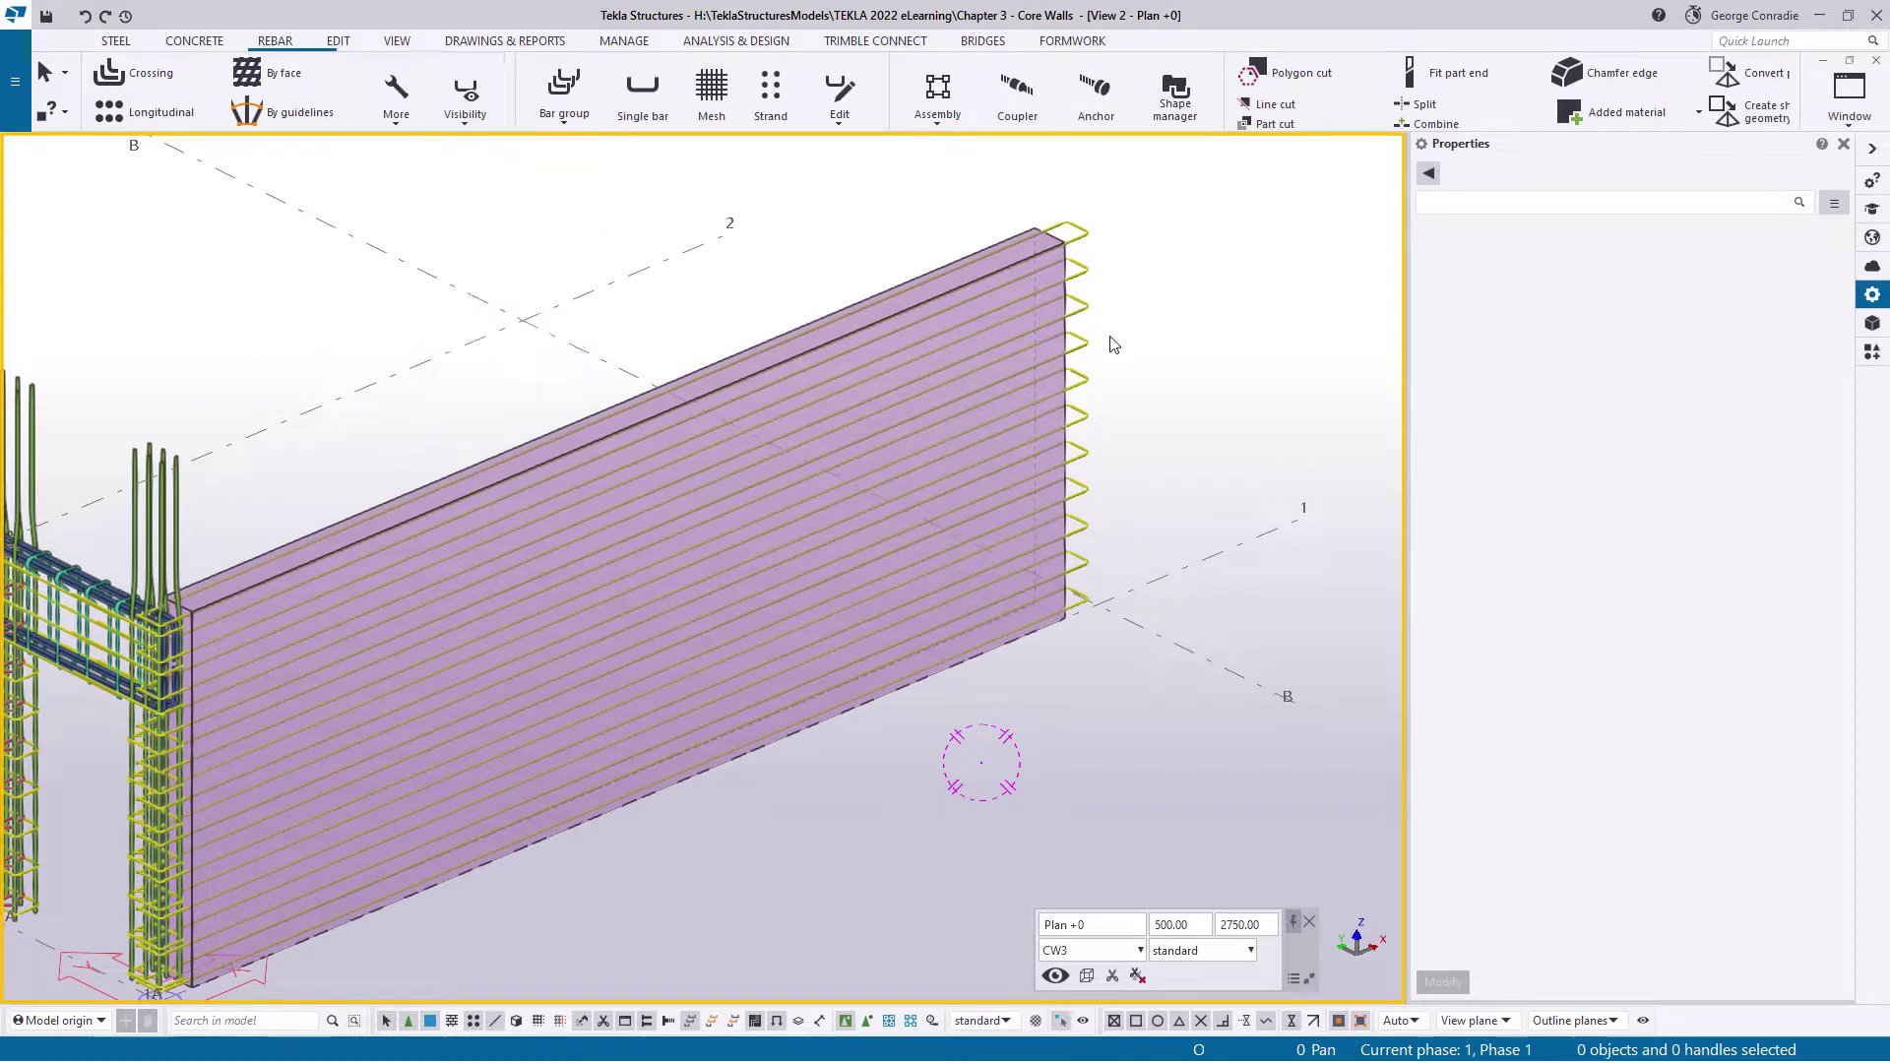
Add lapping splitters to the horizontal rebar set near grid B on both wall faces, leaving 900 mm leg lengths at the end
left_click(1091, 396)
scroll(1095, 394, "up", 1)
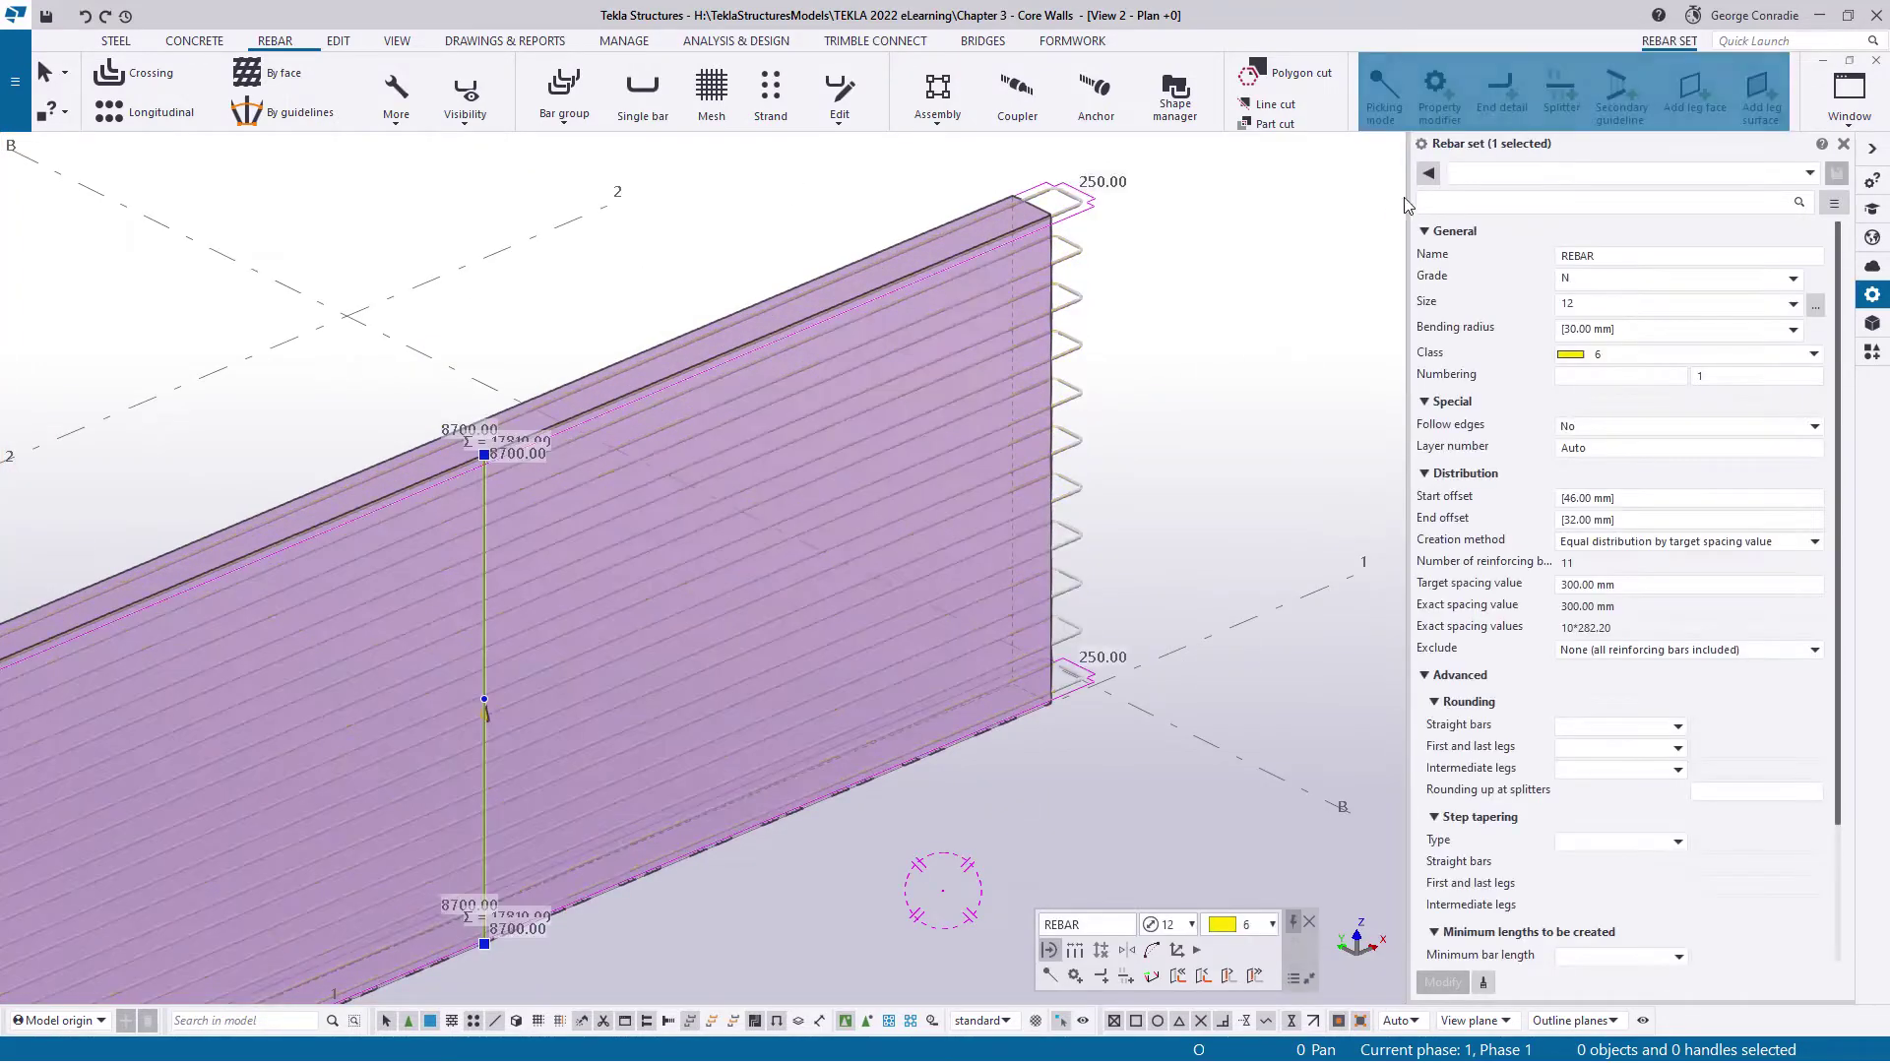
left_click(1567, 98)
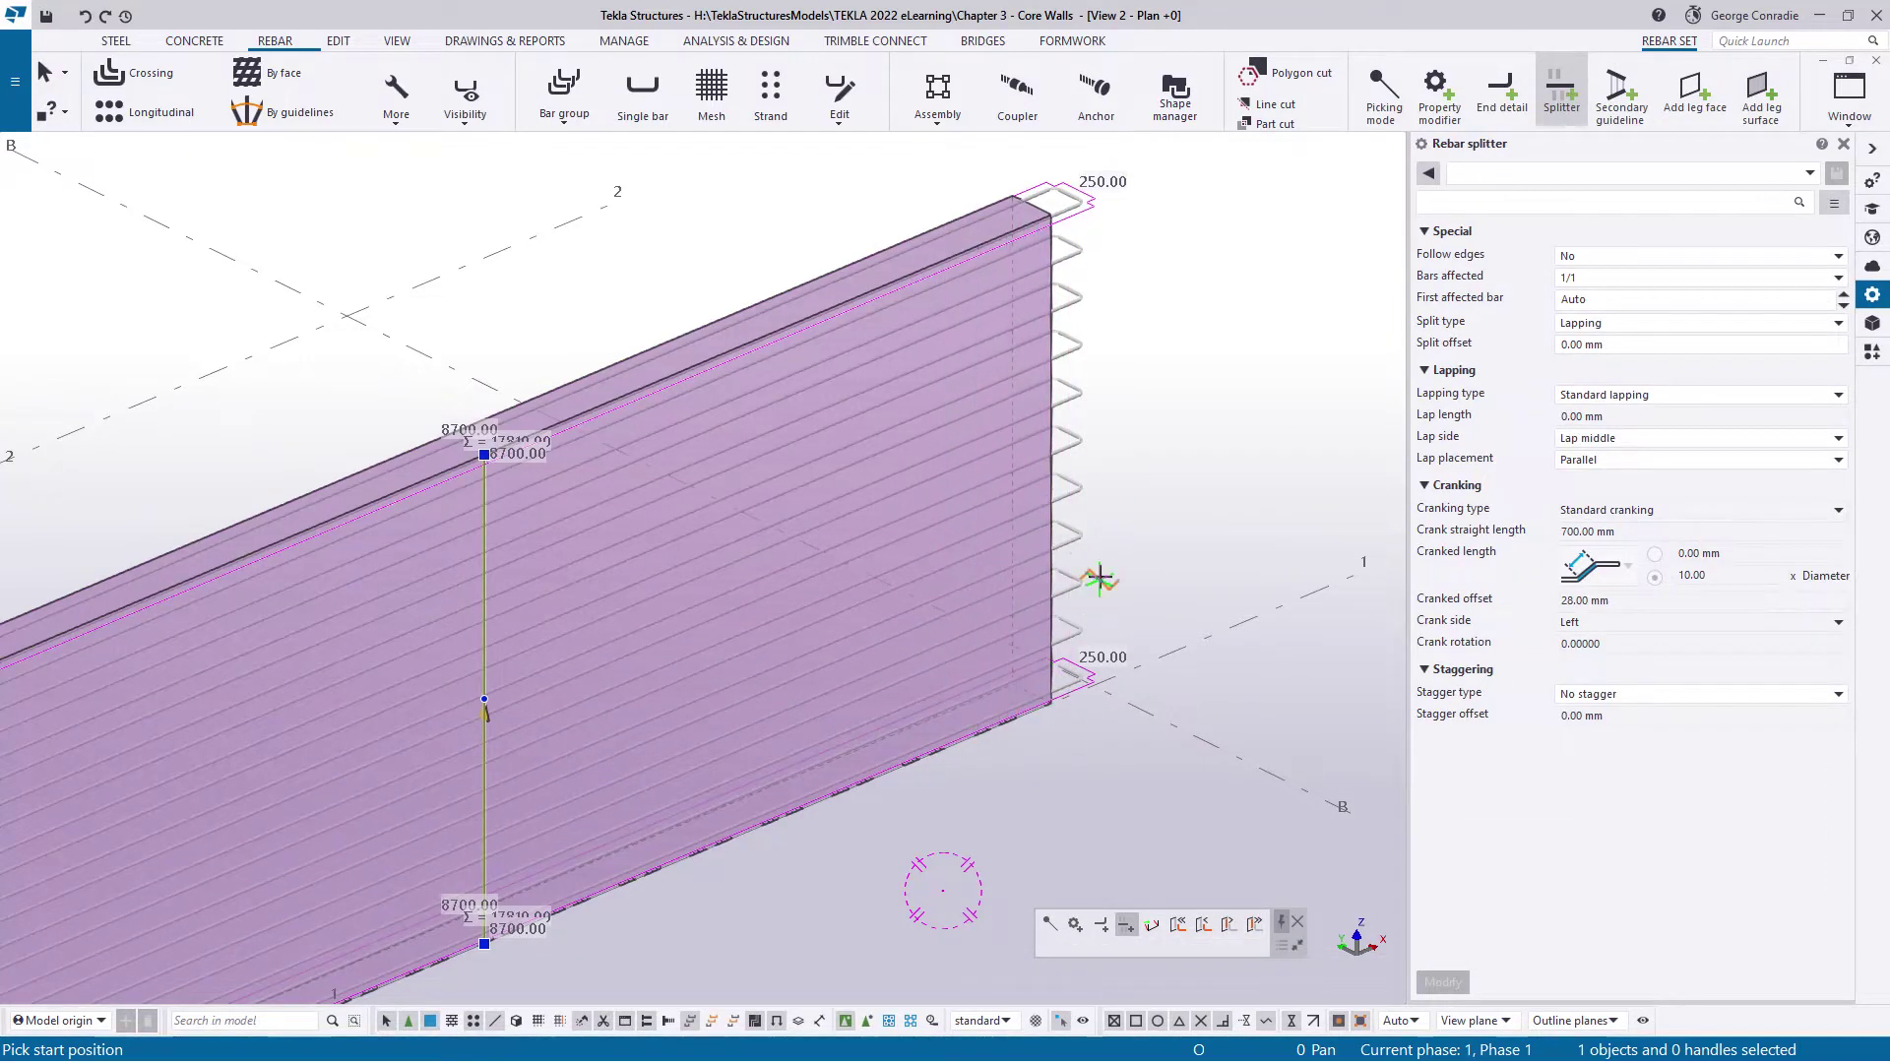
scroll(1135, 694, "up", 5)
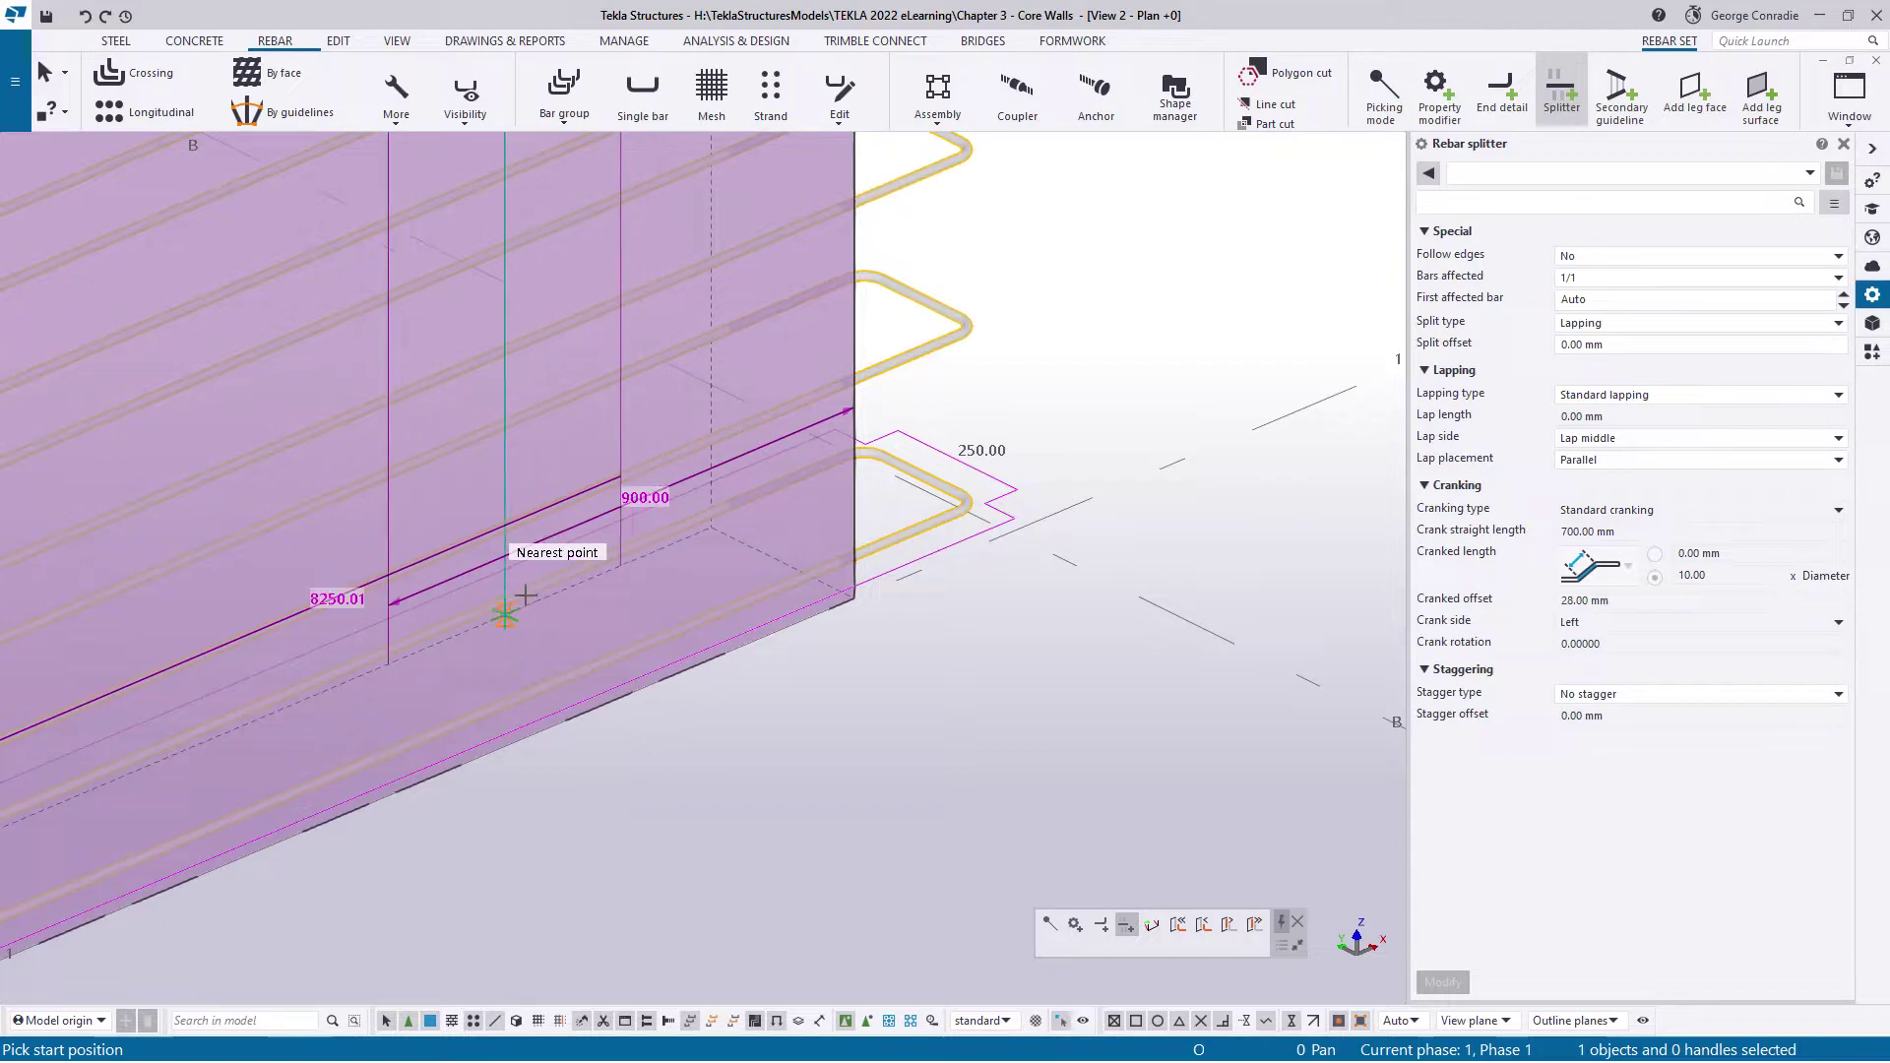
middle_click_drag(522, 598, 496, 624, "ctrl")
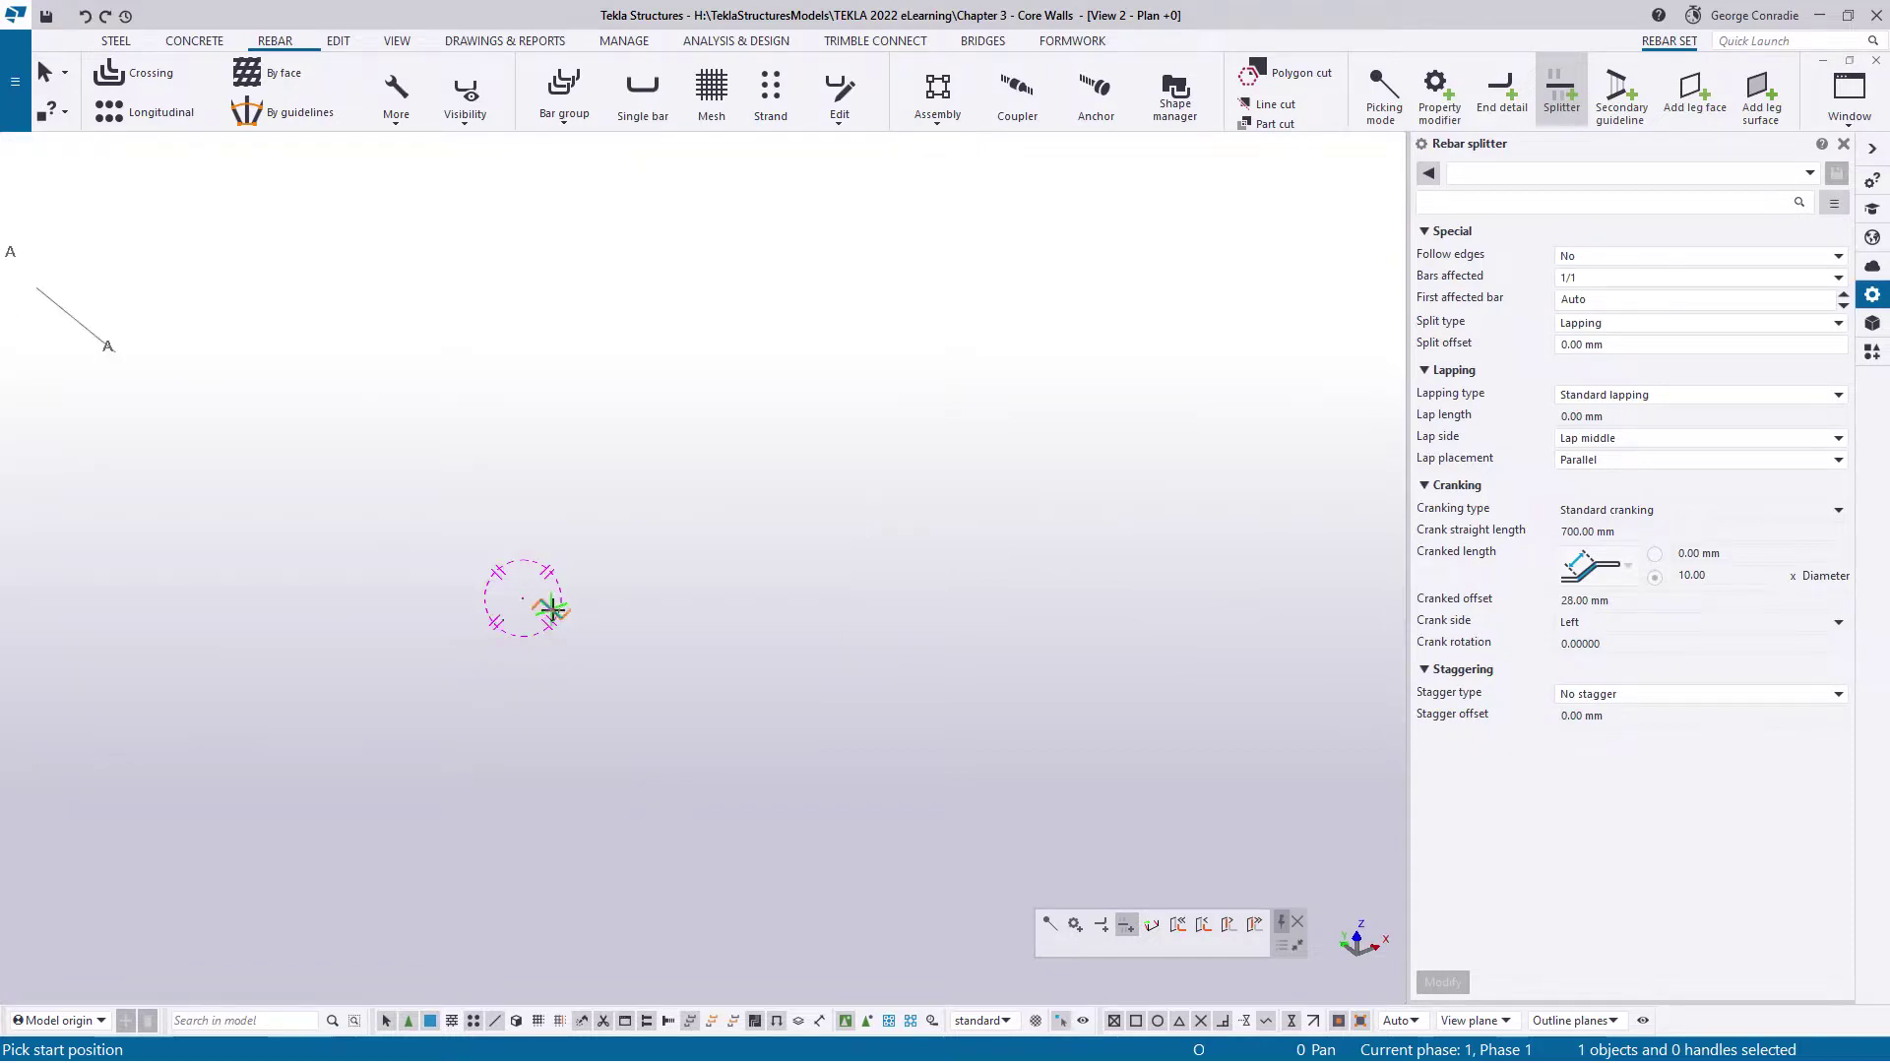
scroll(521, 638, "down", 6)
middle_click_drag(552, 528, 477, 971)
middle_click_drag(1368, 517, 591, 862)
scroll(522, 737, "up", 4)
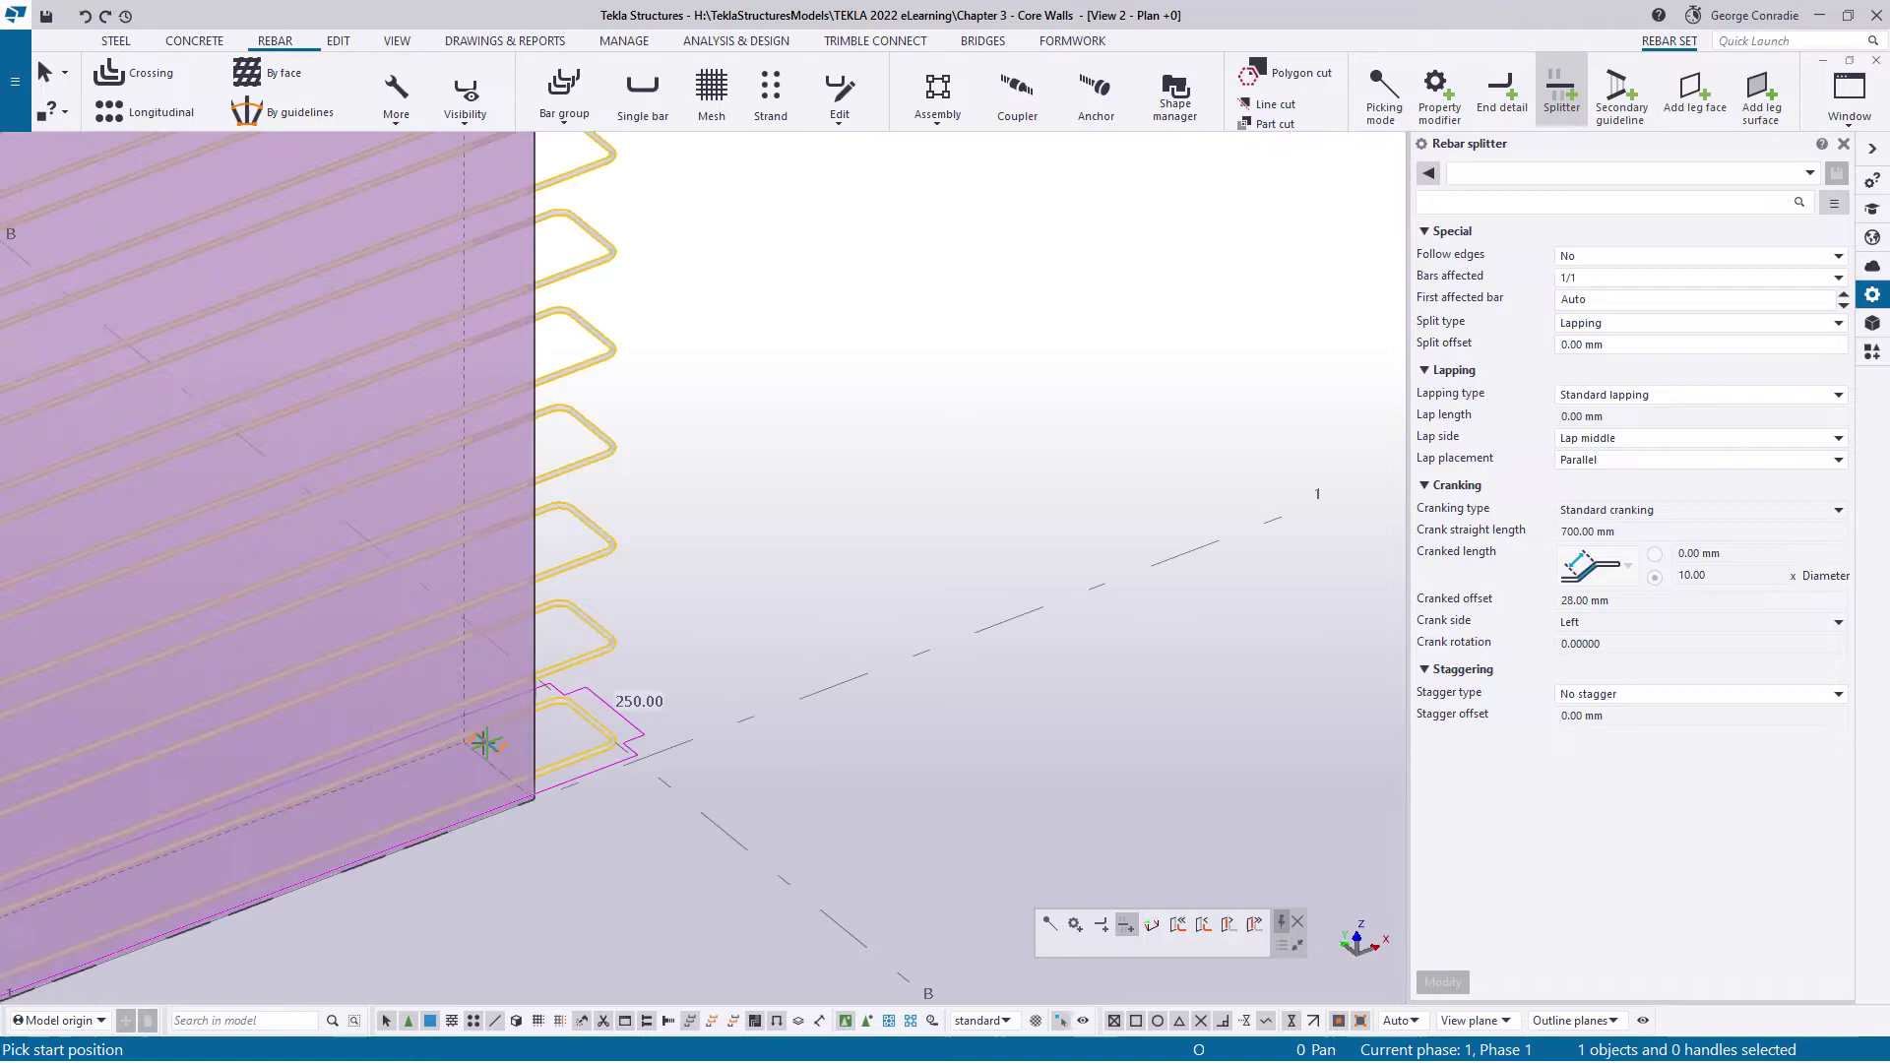
scroll(484, 744, "up", 5)
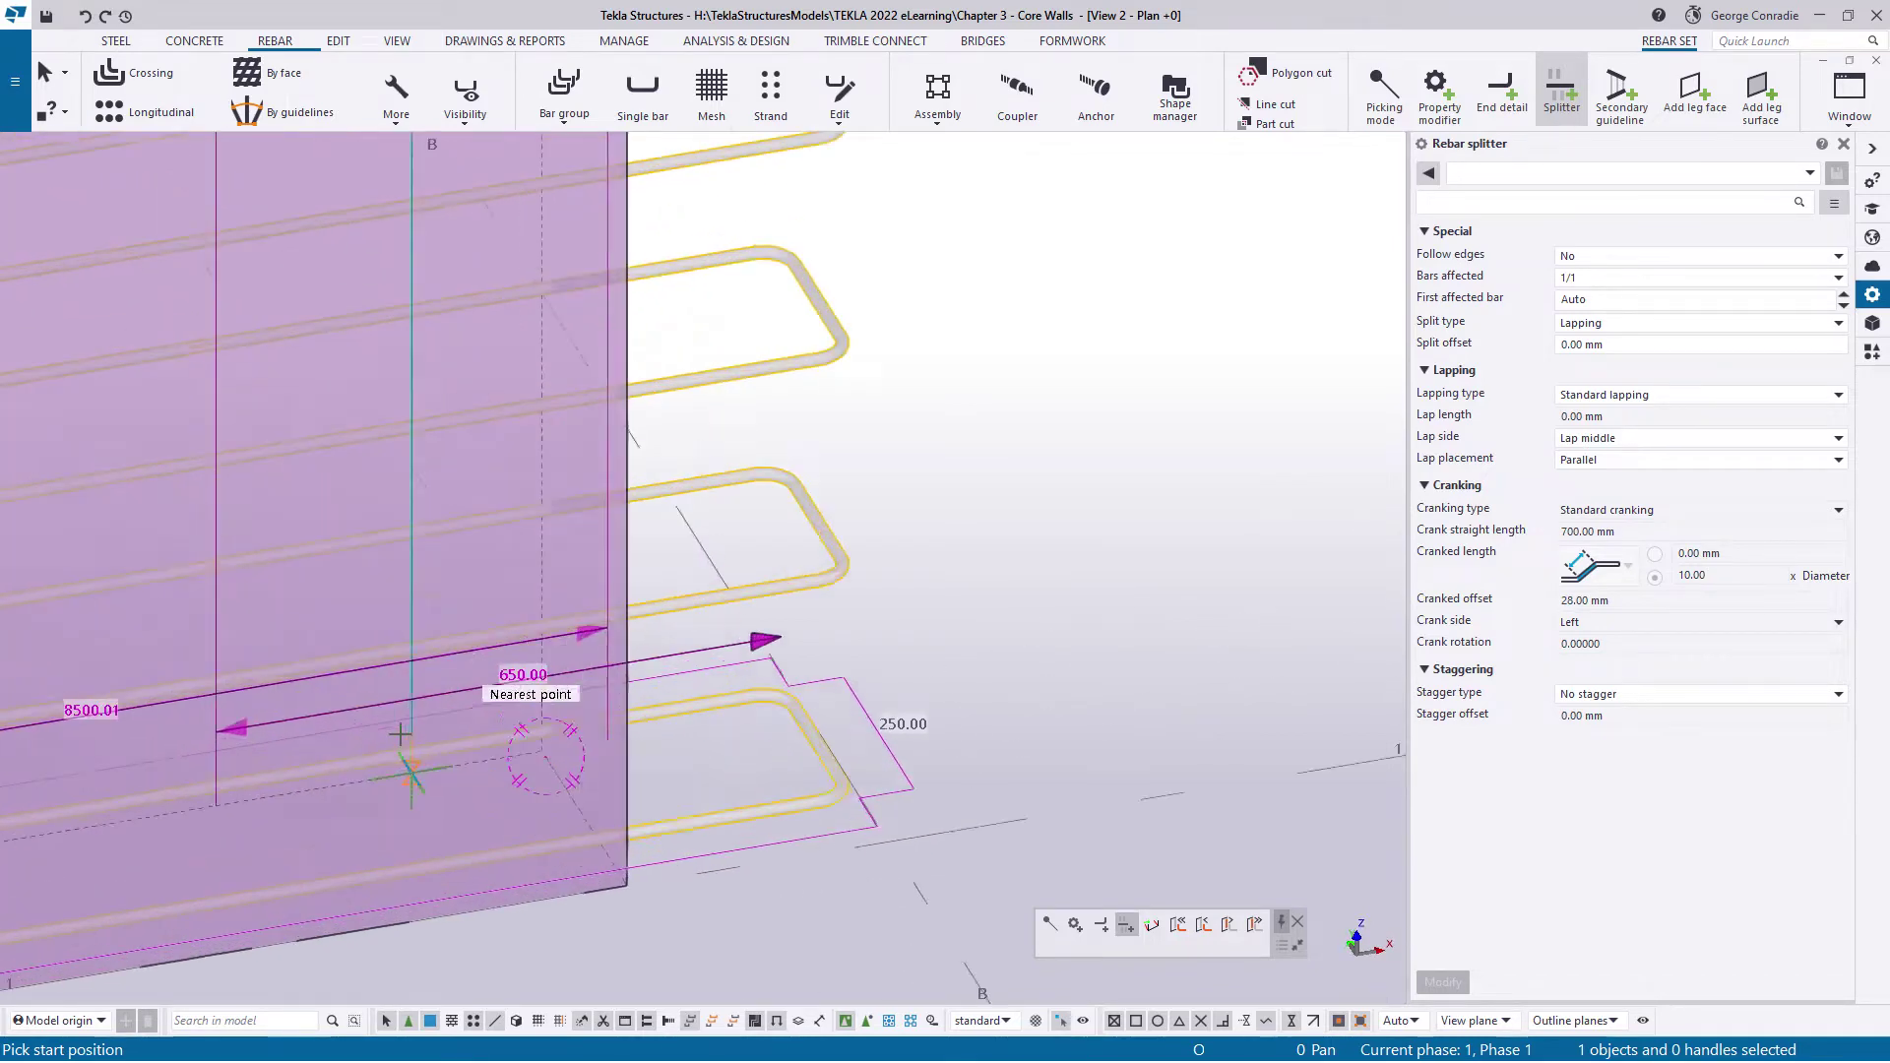
middle_click_drag(399, 734, 679, 553)
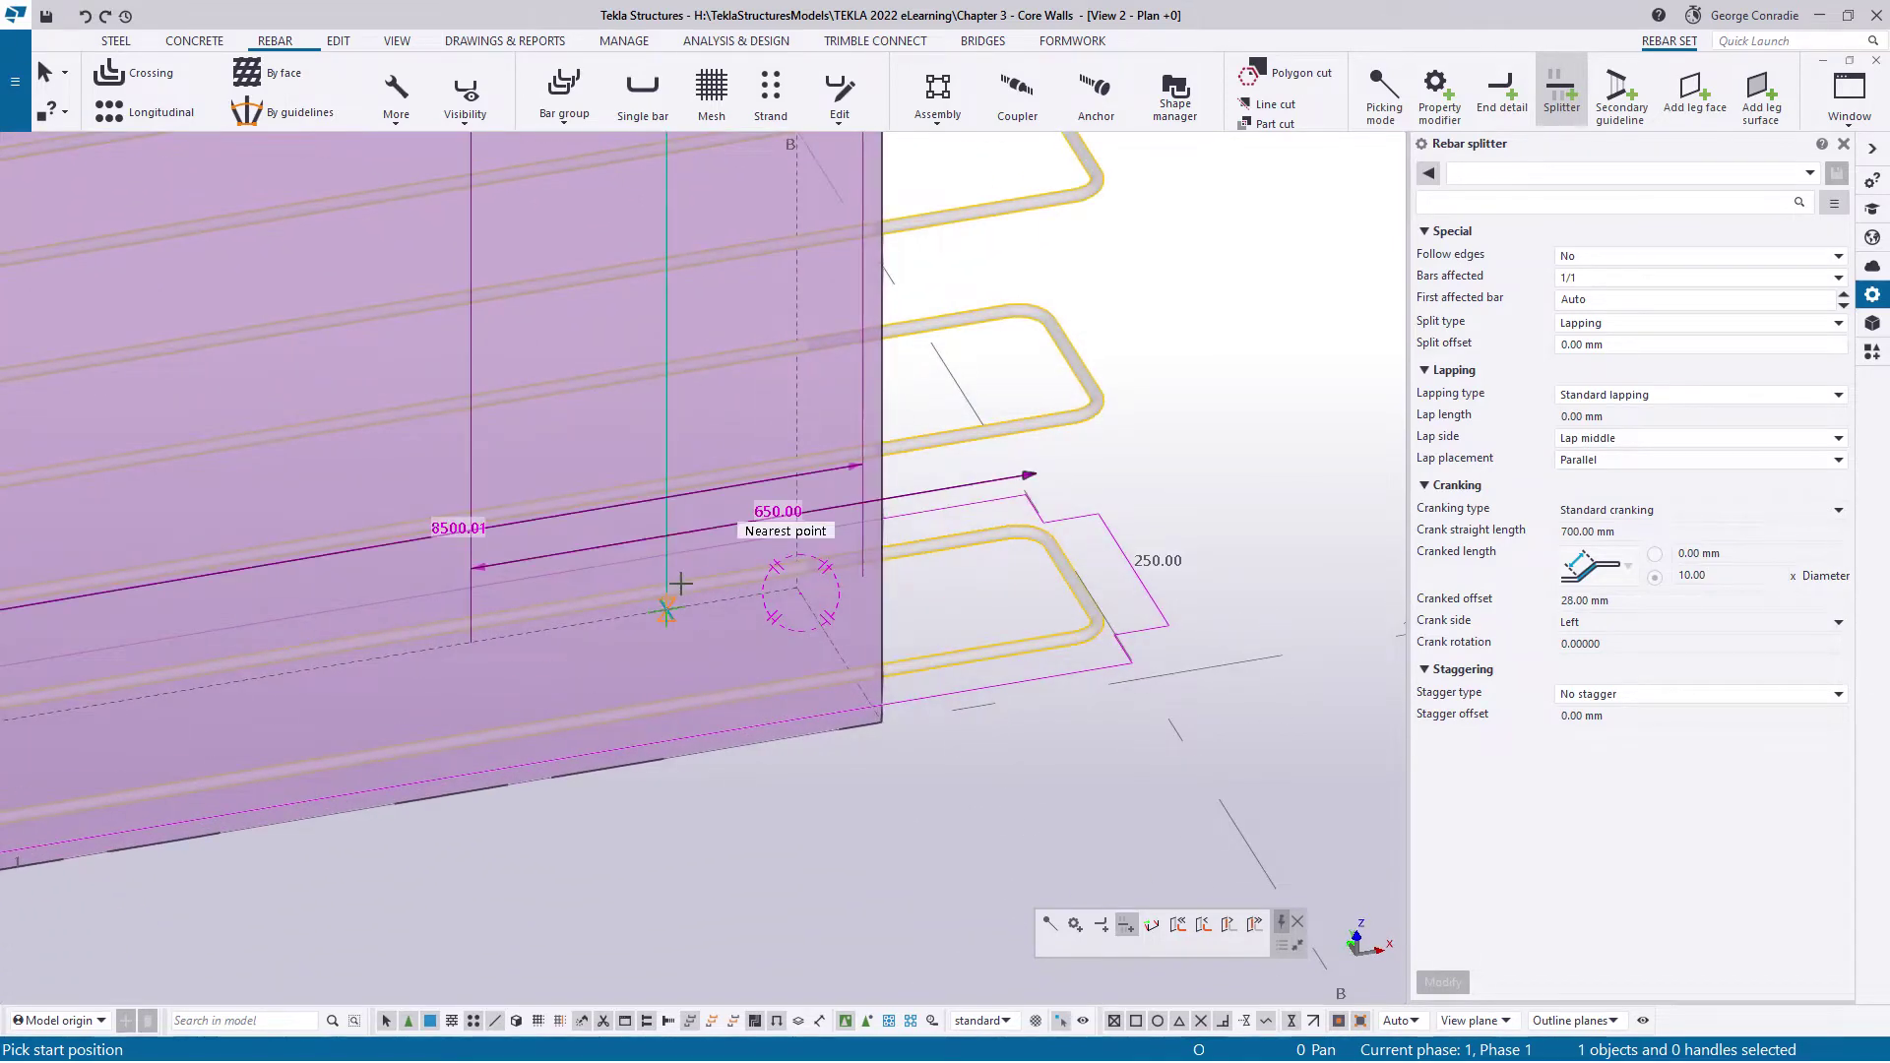
left_click(474, 624)
middle_click_drag(477, 631, 617, 540)
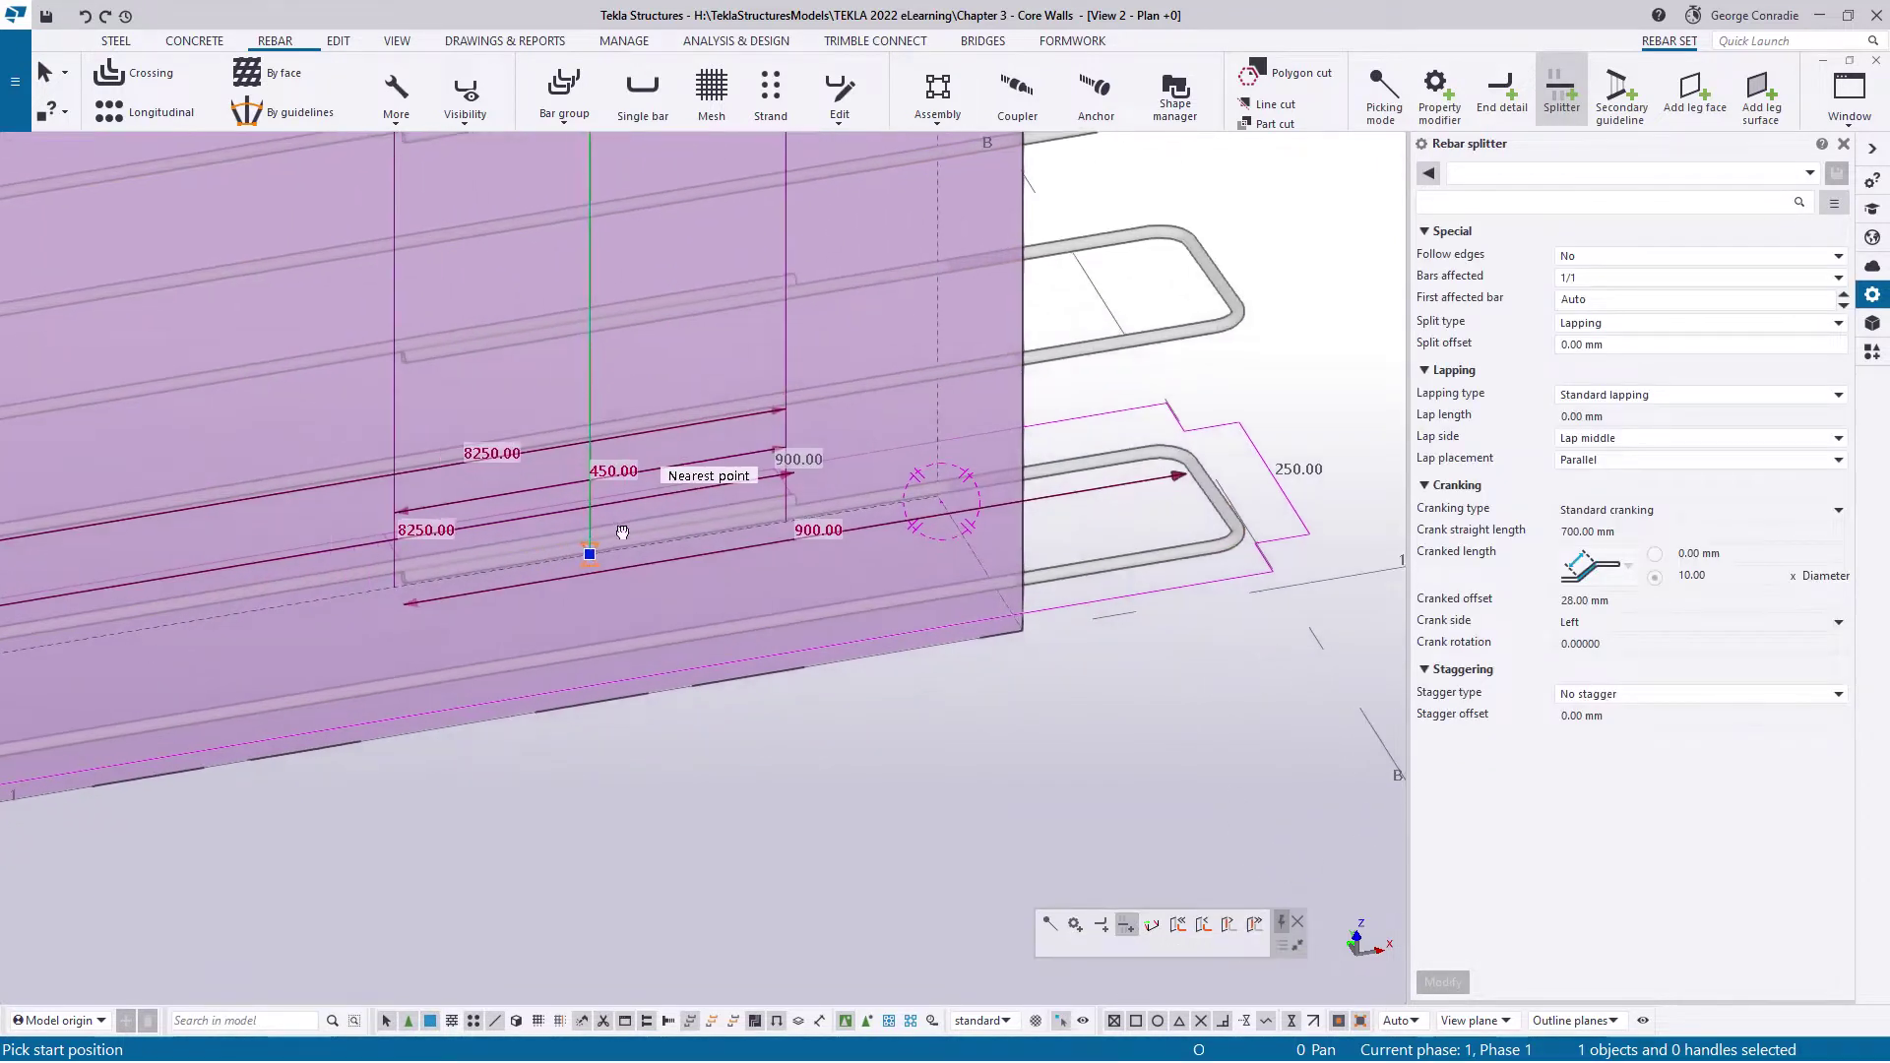
left_click(660, 641)
middle_click_drag(662, 642, 755, 643, "ctrl")
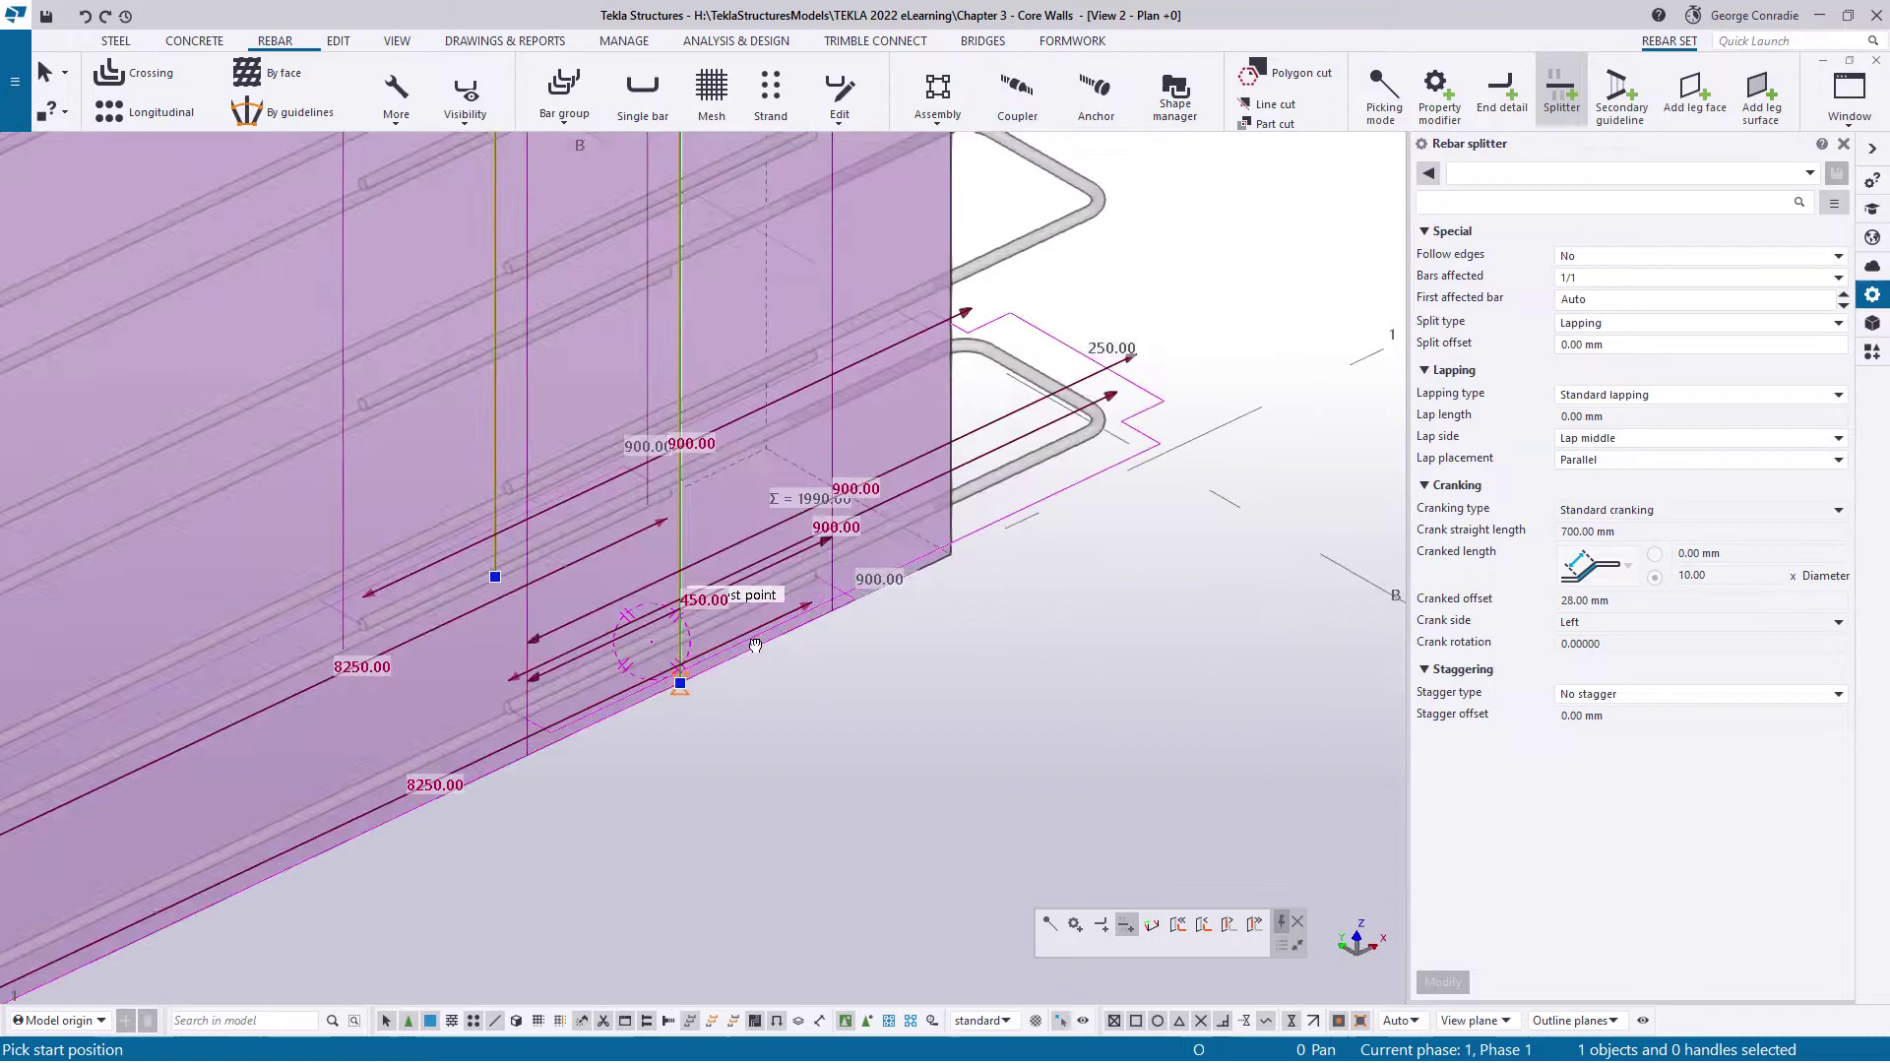
Add matching splitters near grid A on both wall faces, with 900 mm end leg lengths and 7800 mm between, and end the command
scroll(754, 646, "down", 5)
scroll(611, 722, "up", 1)
middle_click_drag(78, 984, 726, 679)
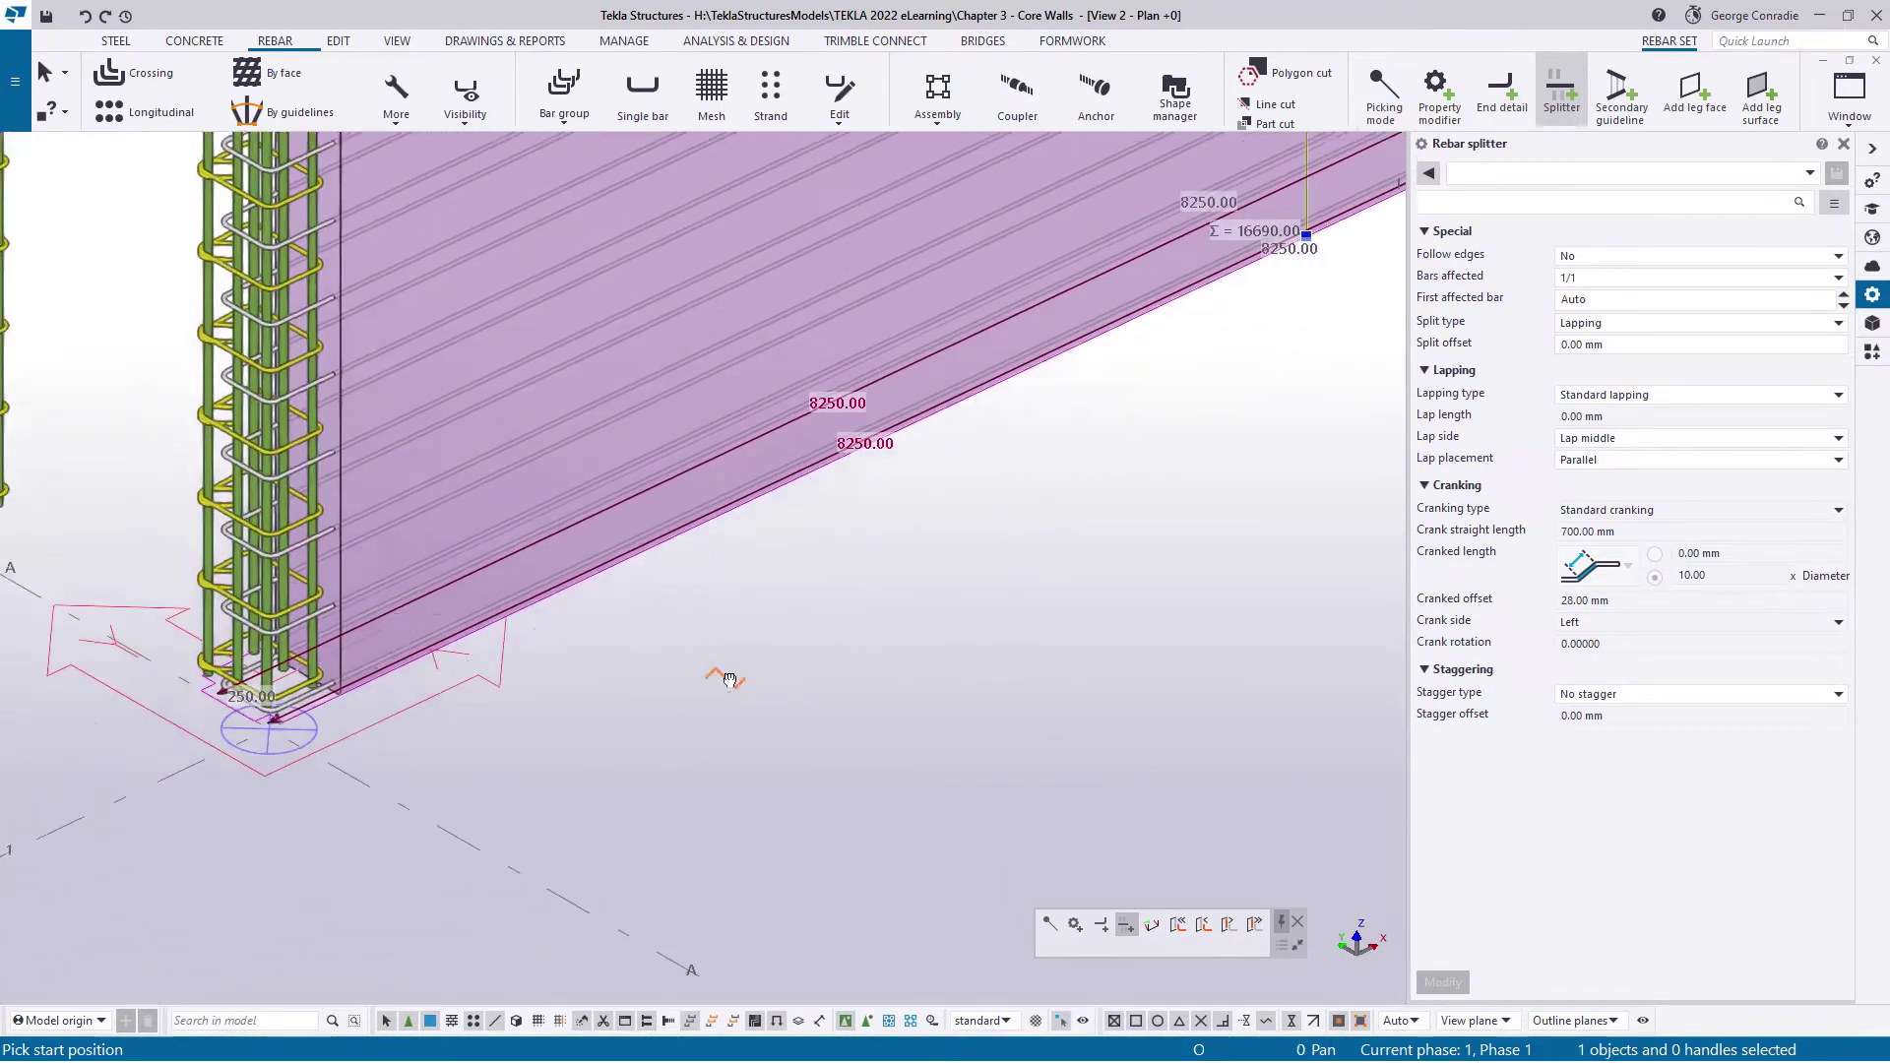
scroll(335, 650, "up", 1)
scroll(438, 535, "up", 2)
middle_click_drag(438, 535, 549, 358)
scroll(421, 553, "down", 3)
scroll(519, 577, "down", 4)
scroll(694, 704, "up", 6)
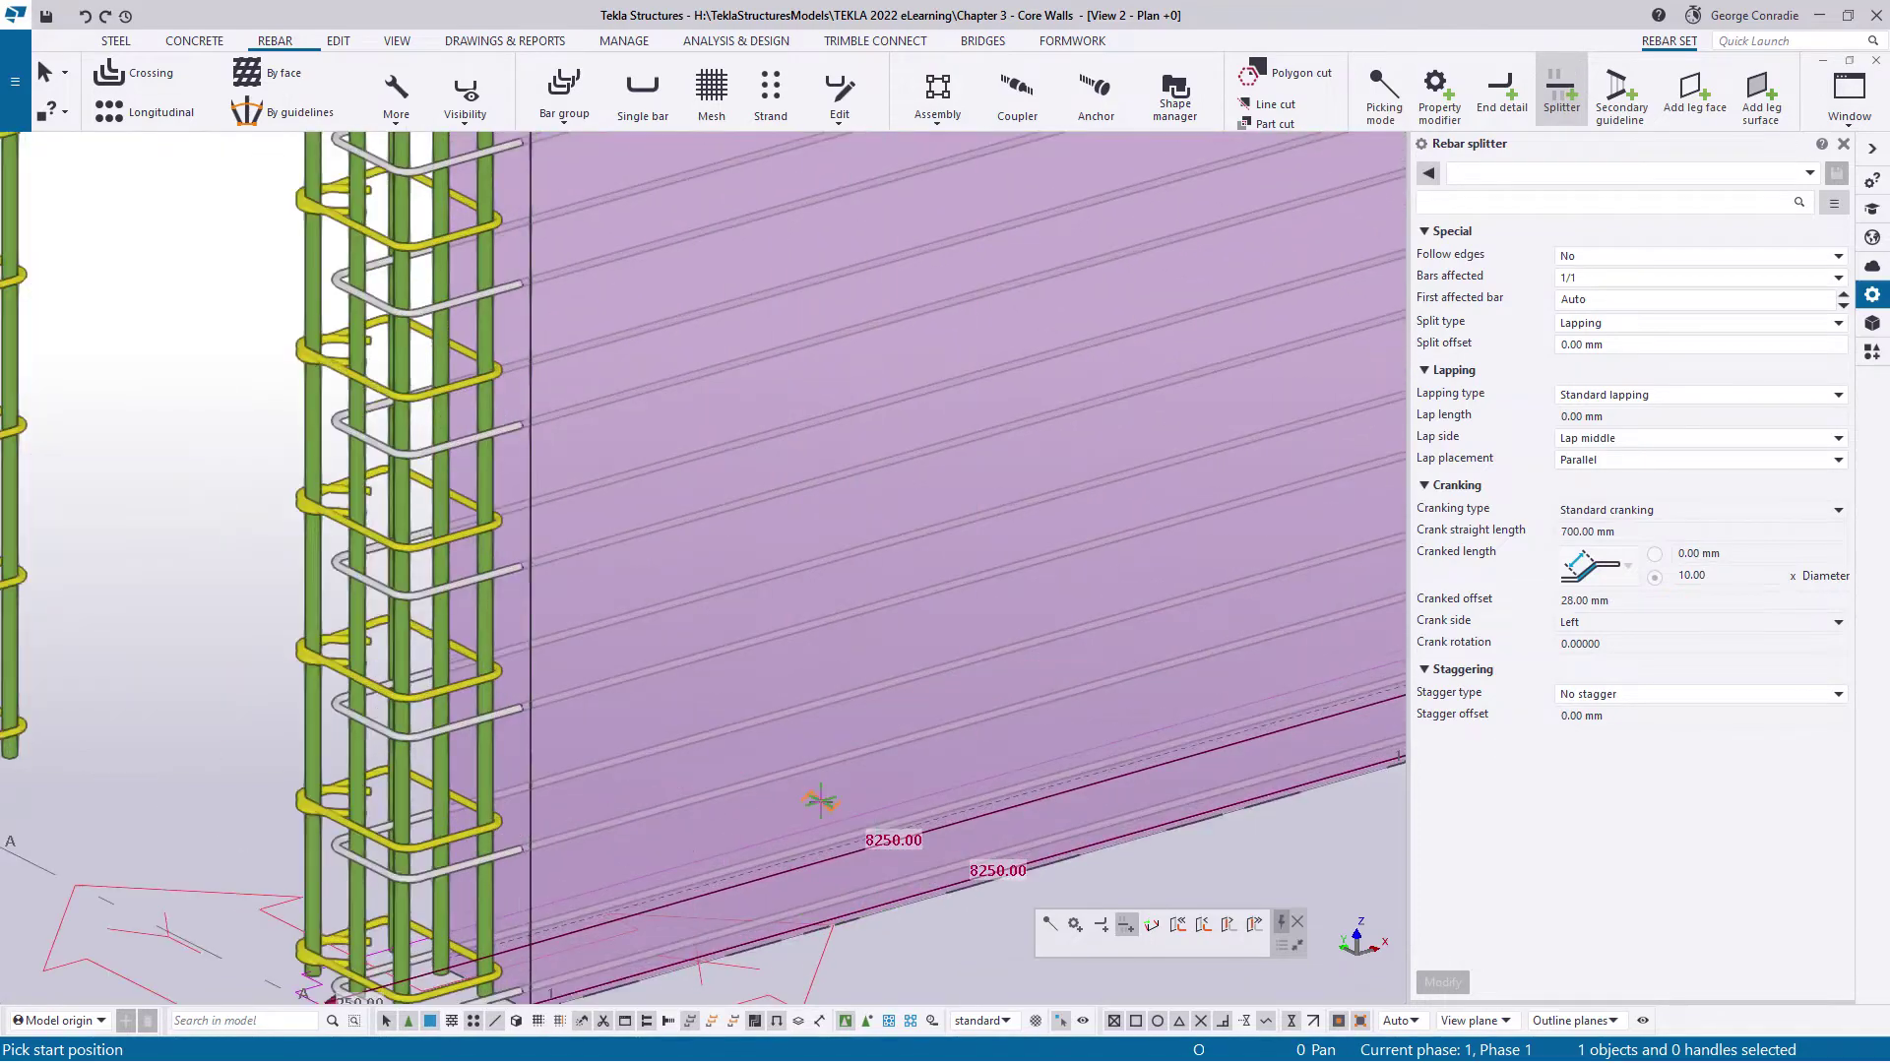
scroll(784, 718, "up", 5)
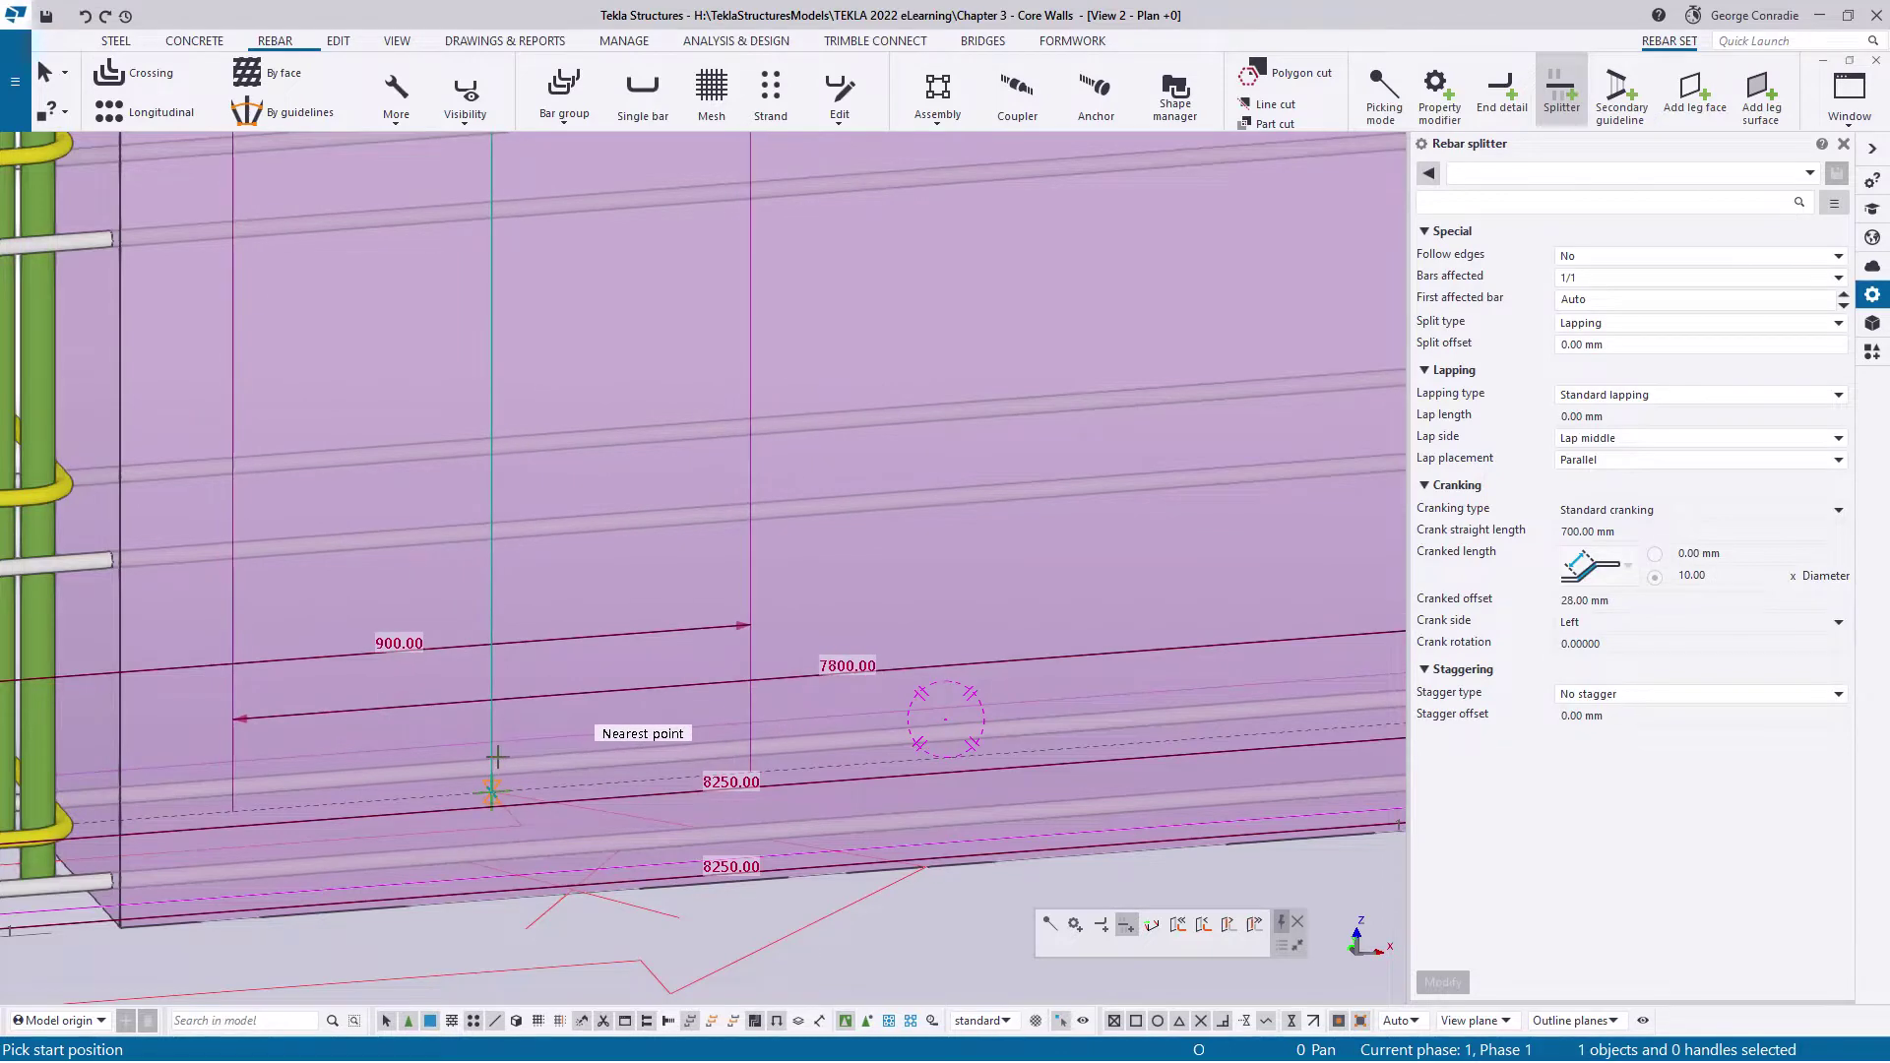
left_click(493, 787)
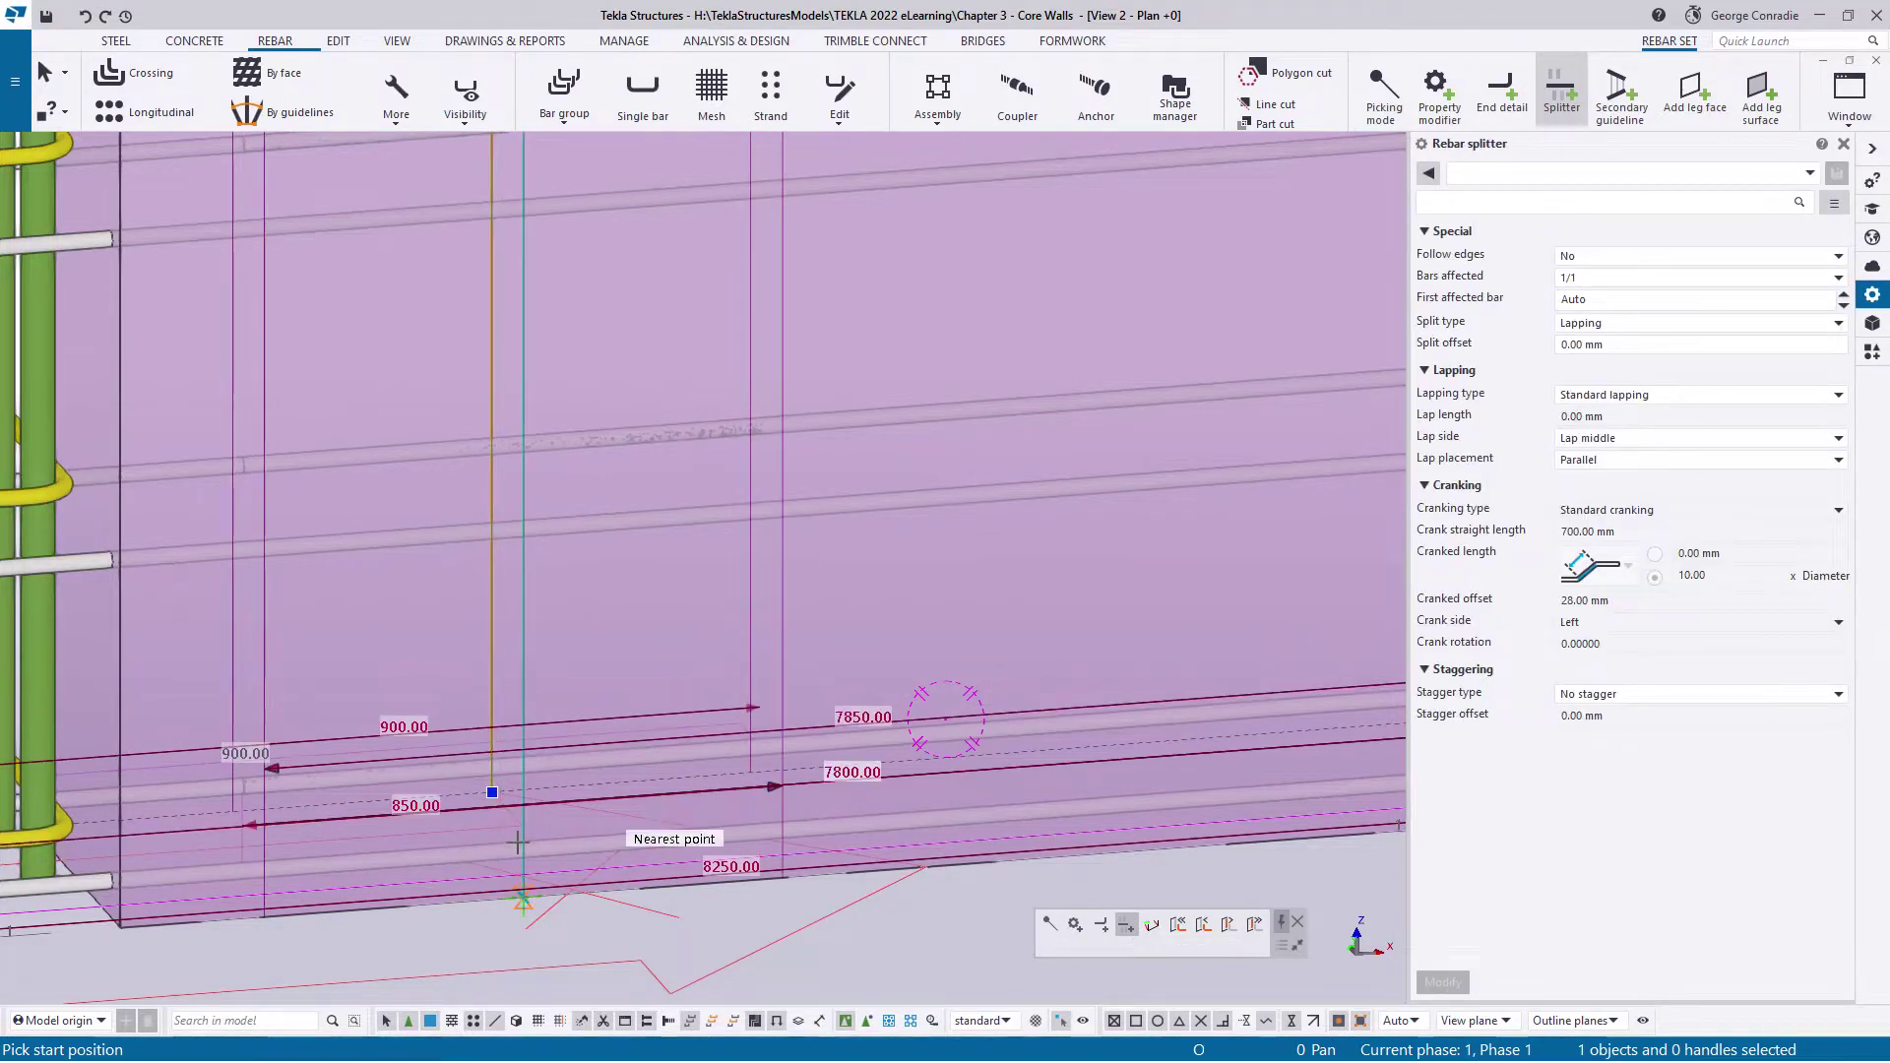
left_click(572, 844)
scroll(572, 844, "down", 2)
right_click(713, 396)
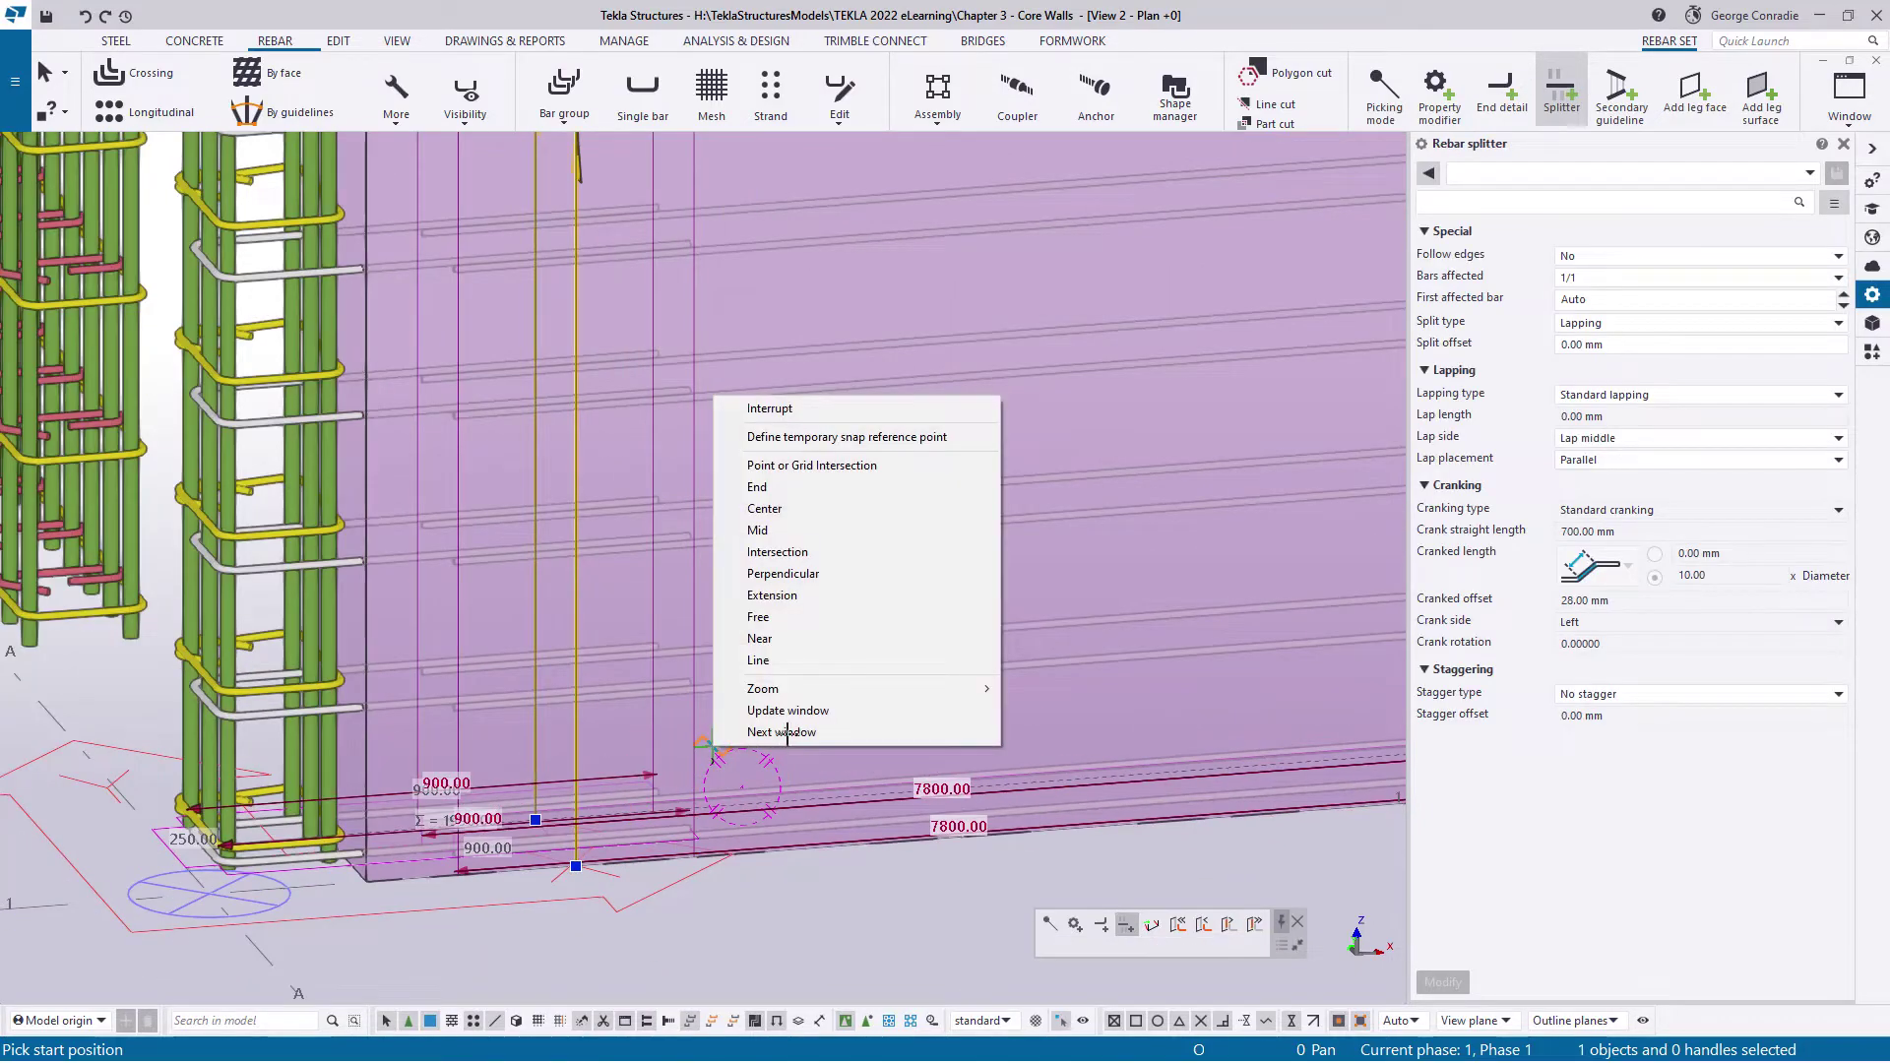
left_click(785, 408)
Select the existing horizontal rebar set at the grid A and 1 corner and check its distribution offsets and spacing settings
scroll(818, 889, "down", 4)
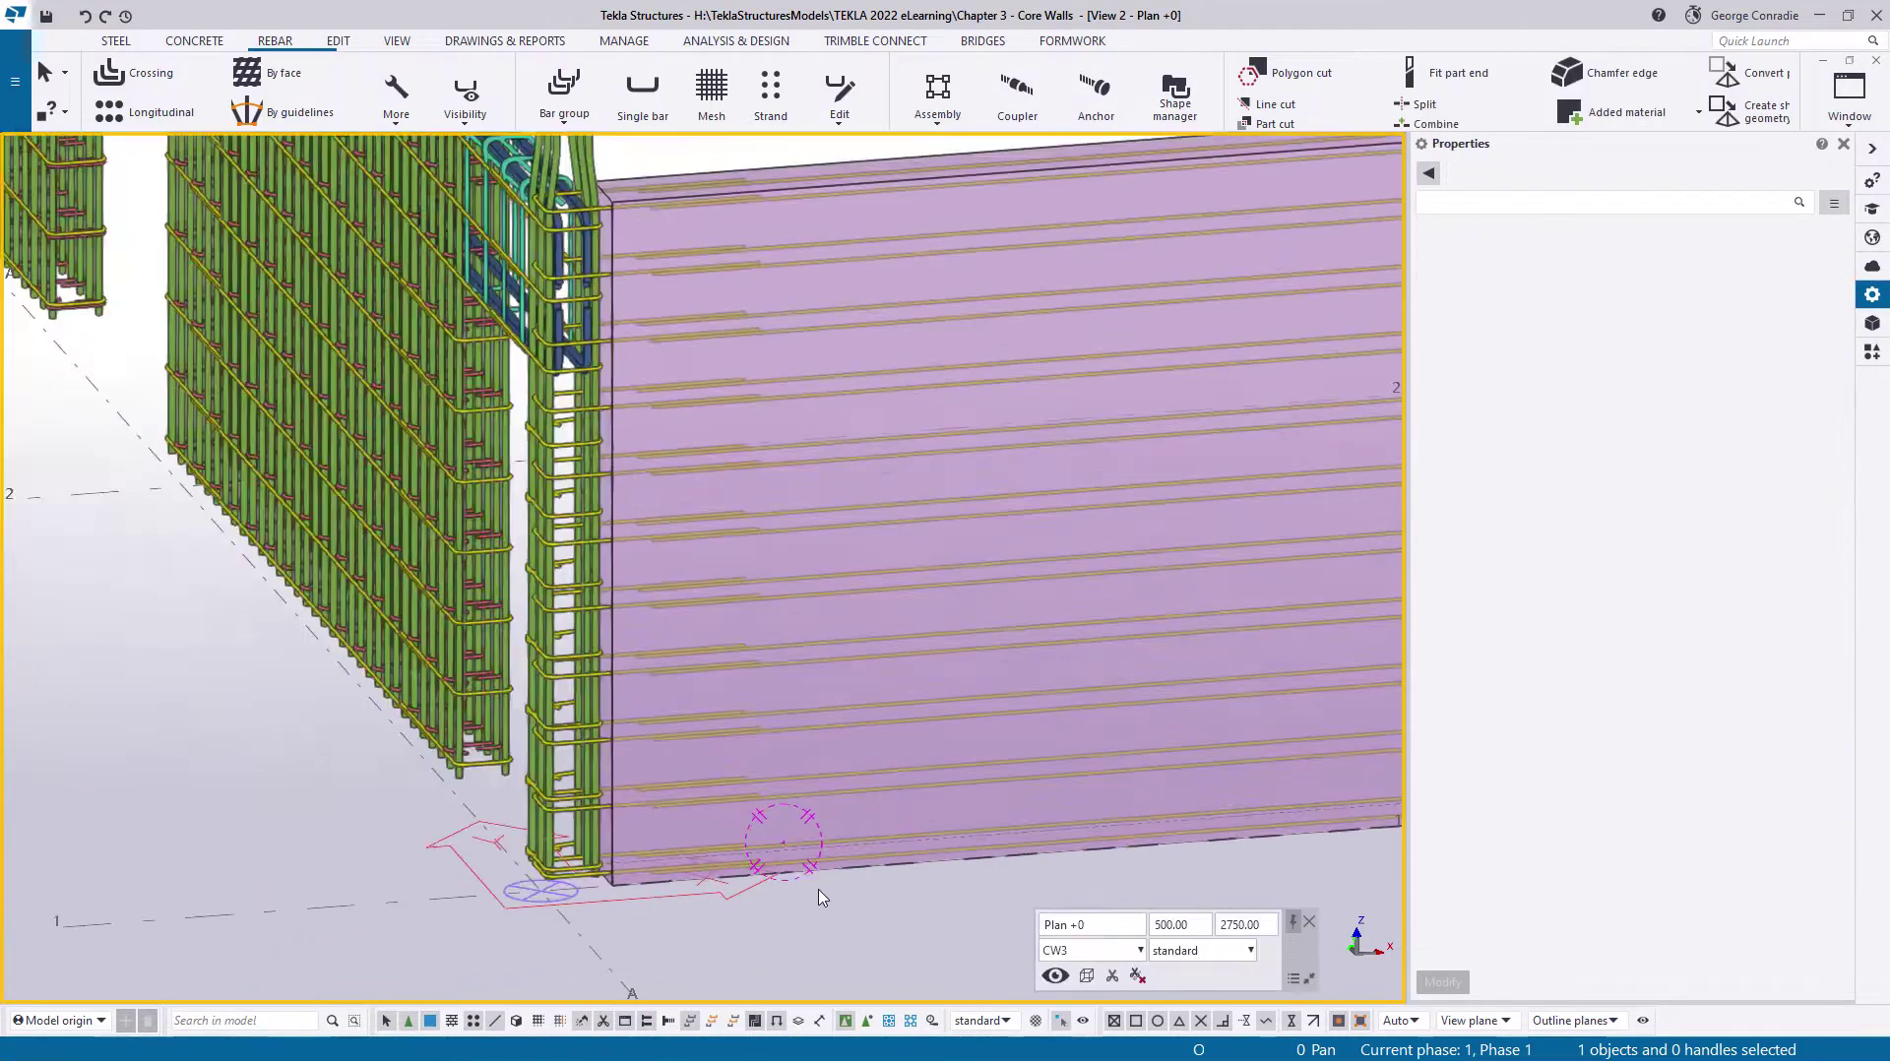
scroll(526, 830, "up", 5)
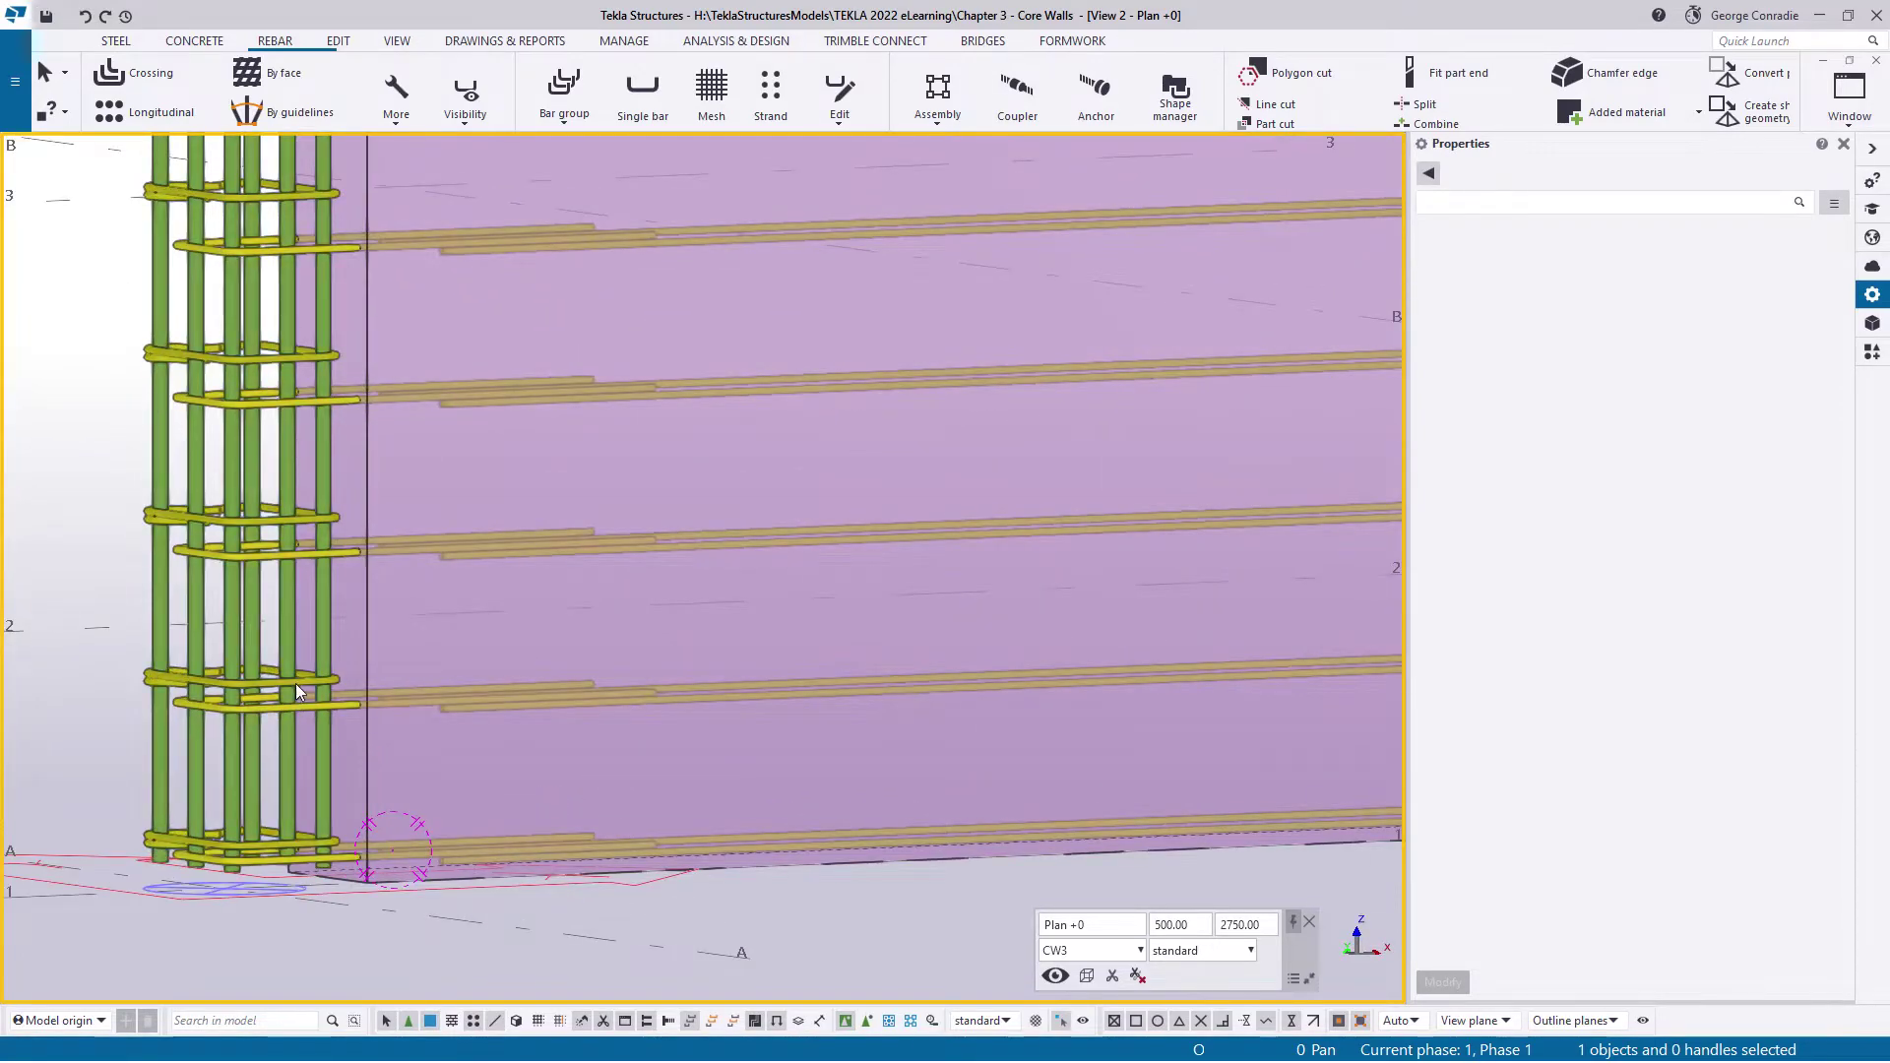
left_click(296, 683)
scroll(296, 684, "down", 3)
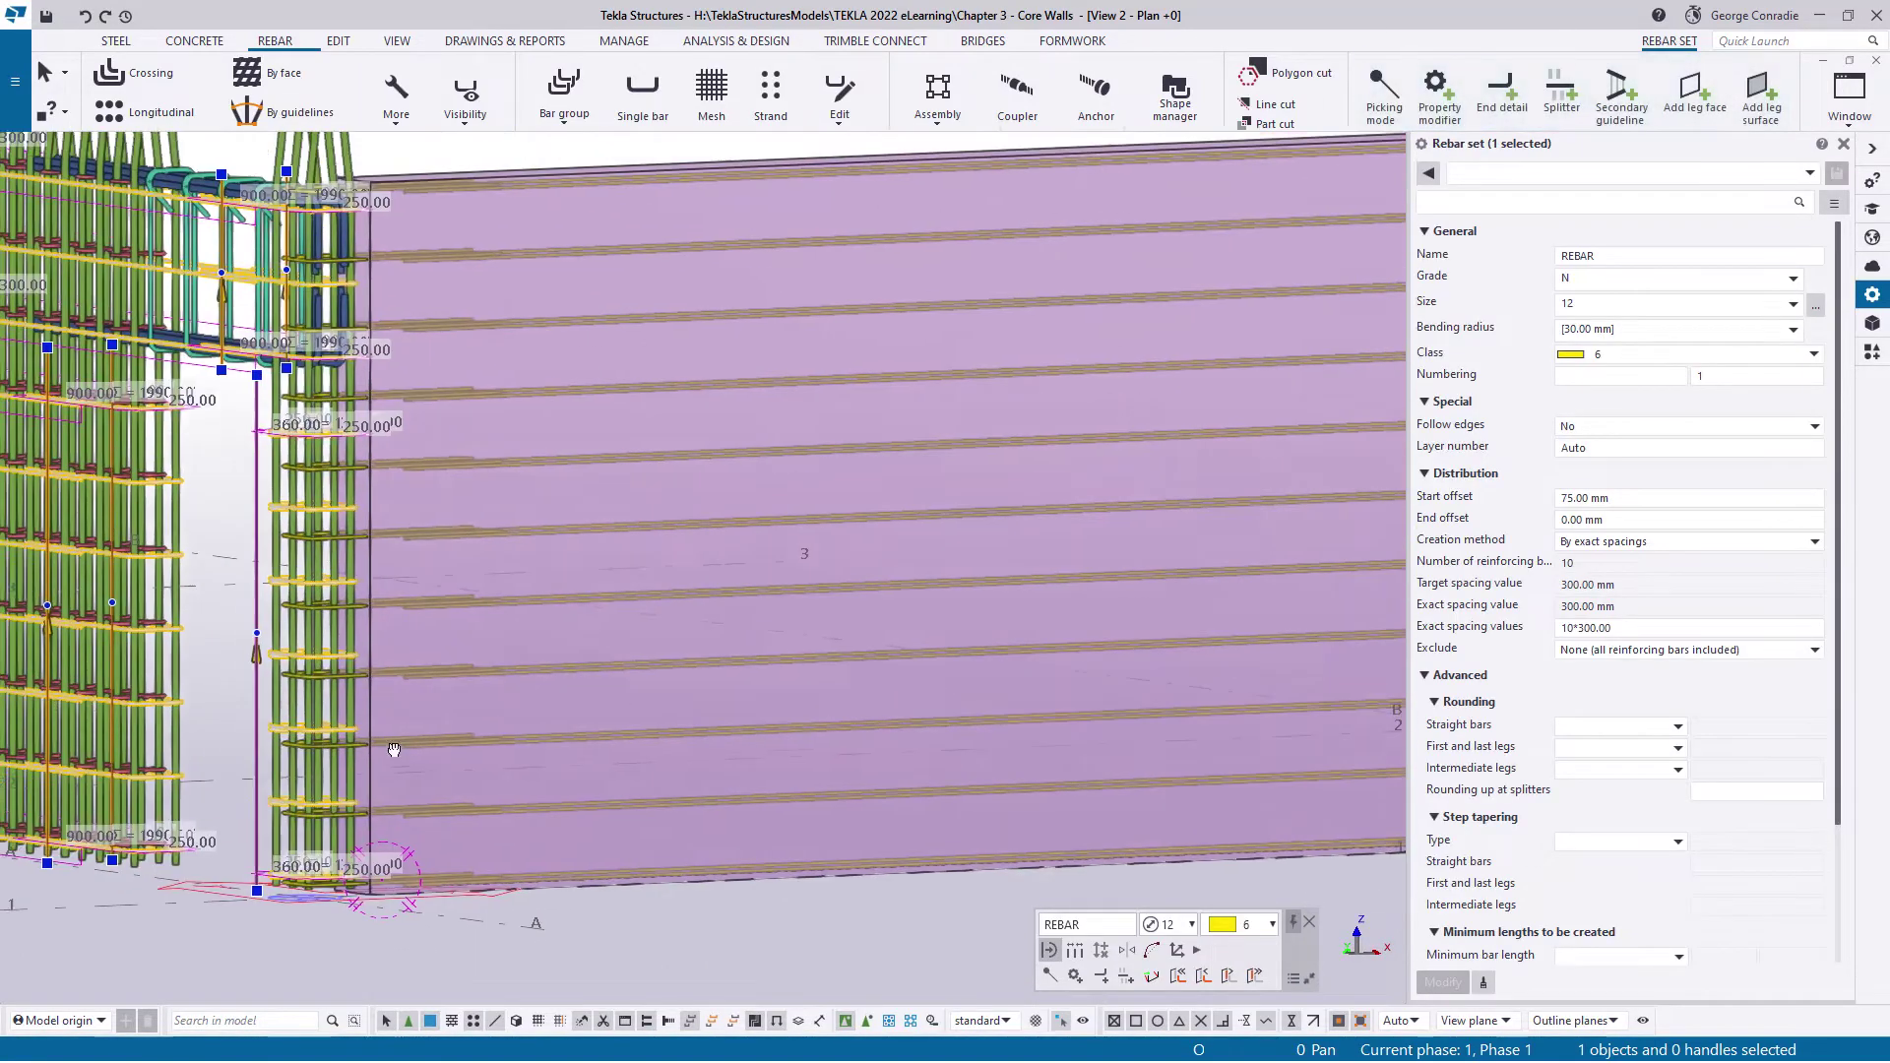
middle_click_drag(296, 683, 405, 614)
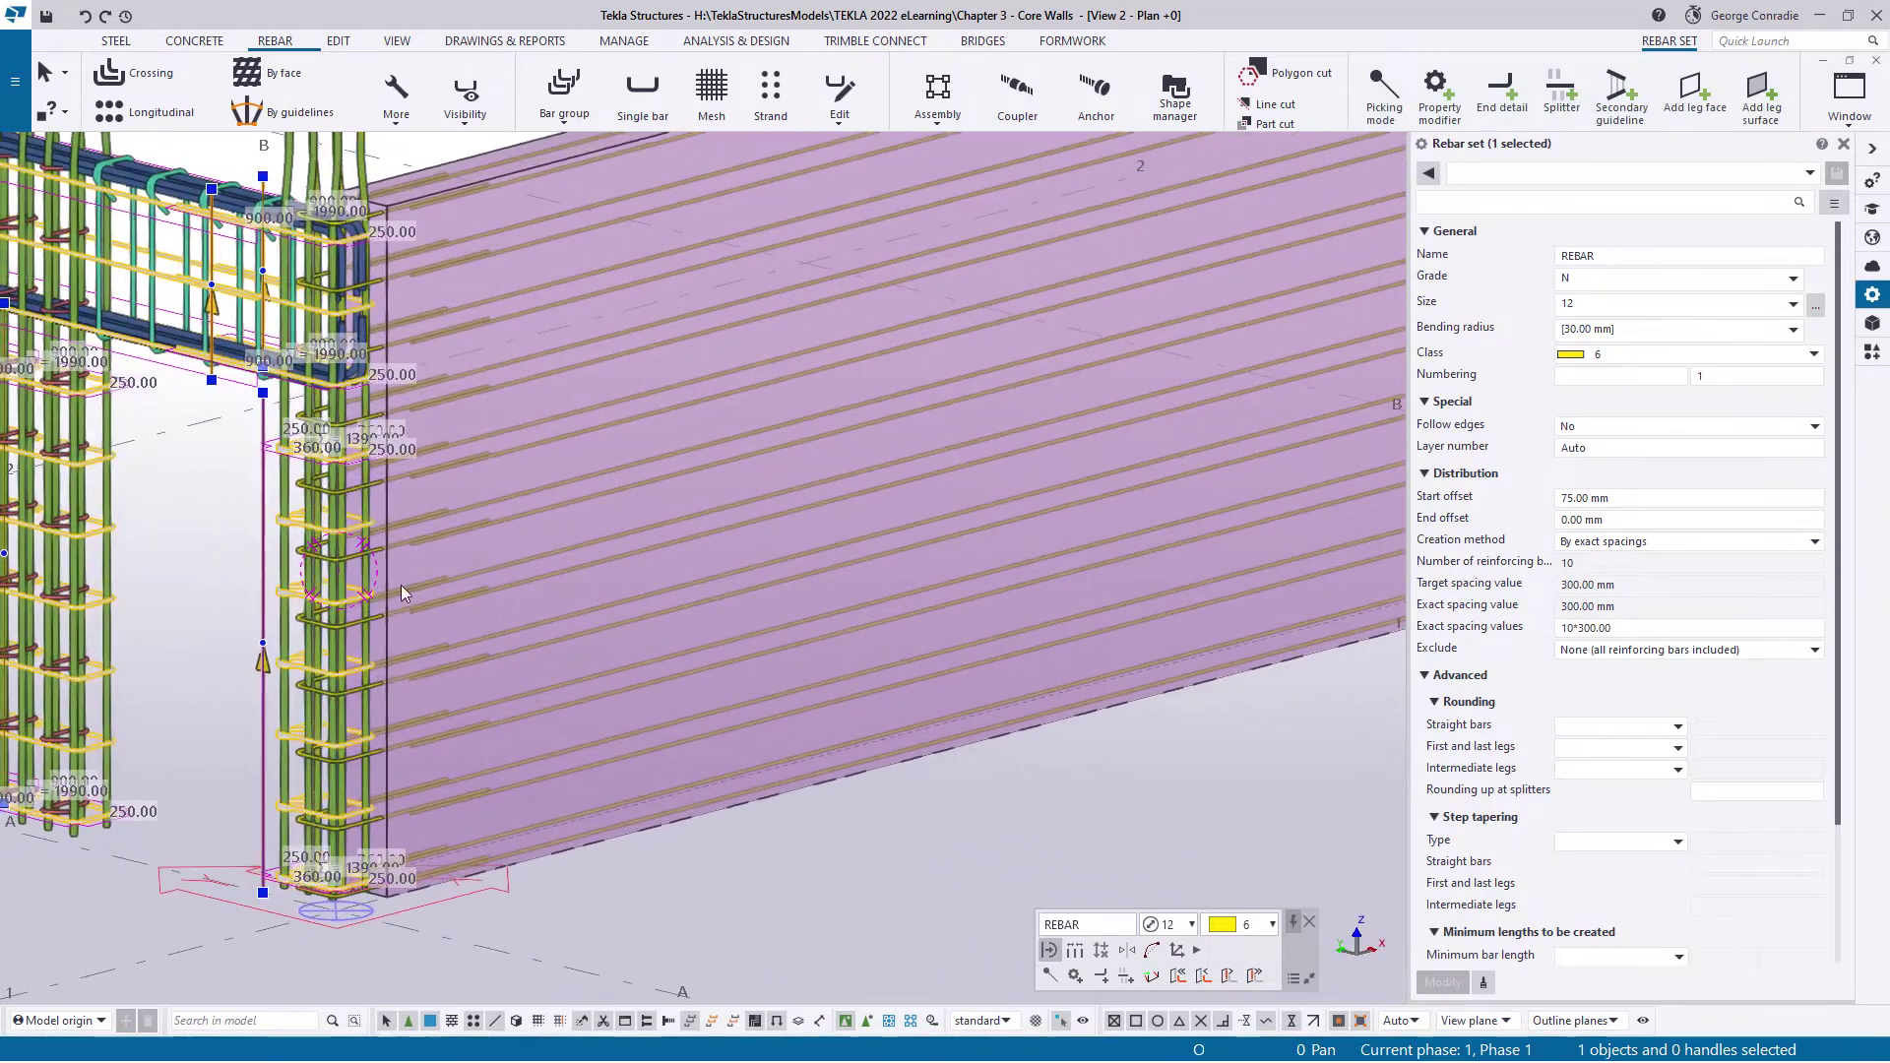
scroll(345, 372, "up", 5)
scroll(344, 368, "up", 4)
scroll(345, 370, "down", 3)
middle_click_drag(351, 399, 380, 338, "ctrl")
scroll(380, 336, "down", 8)
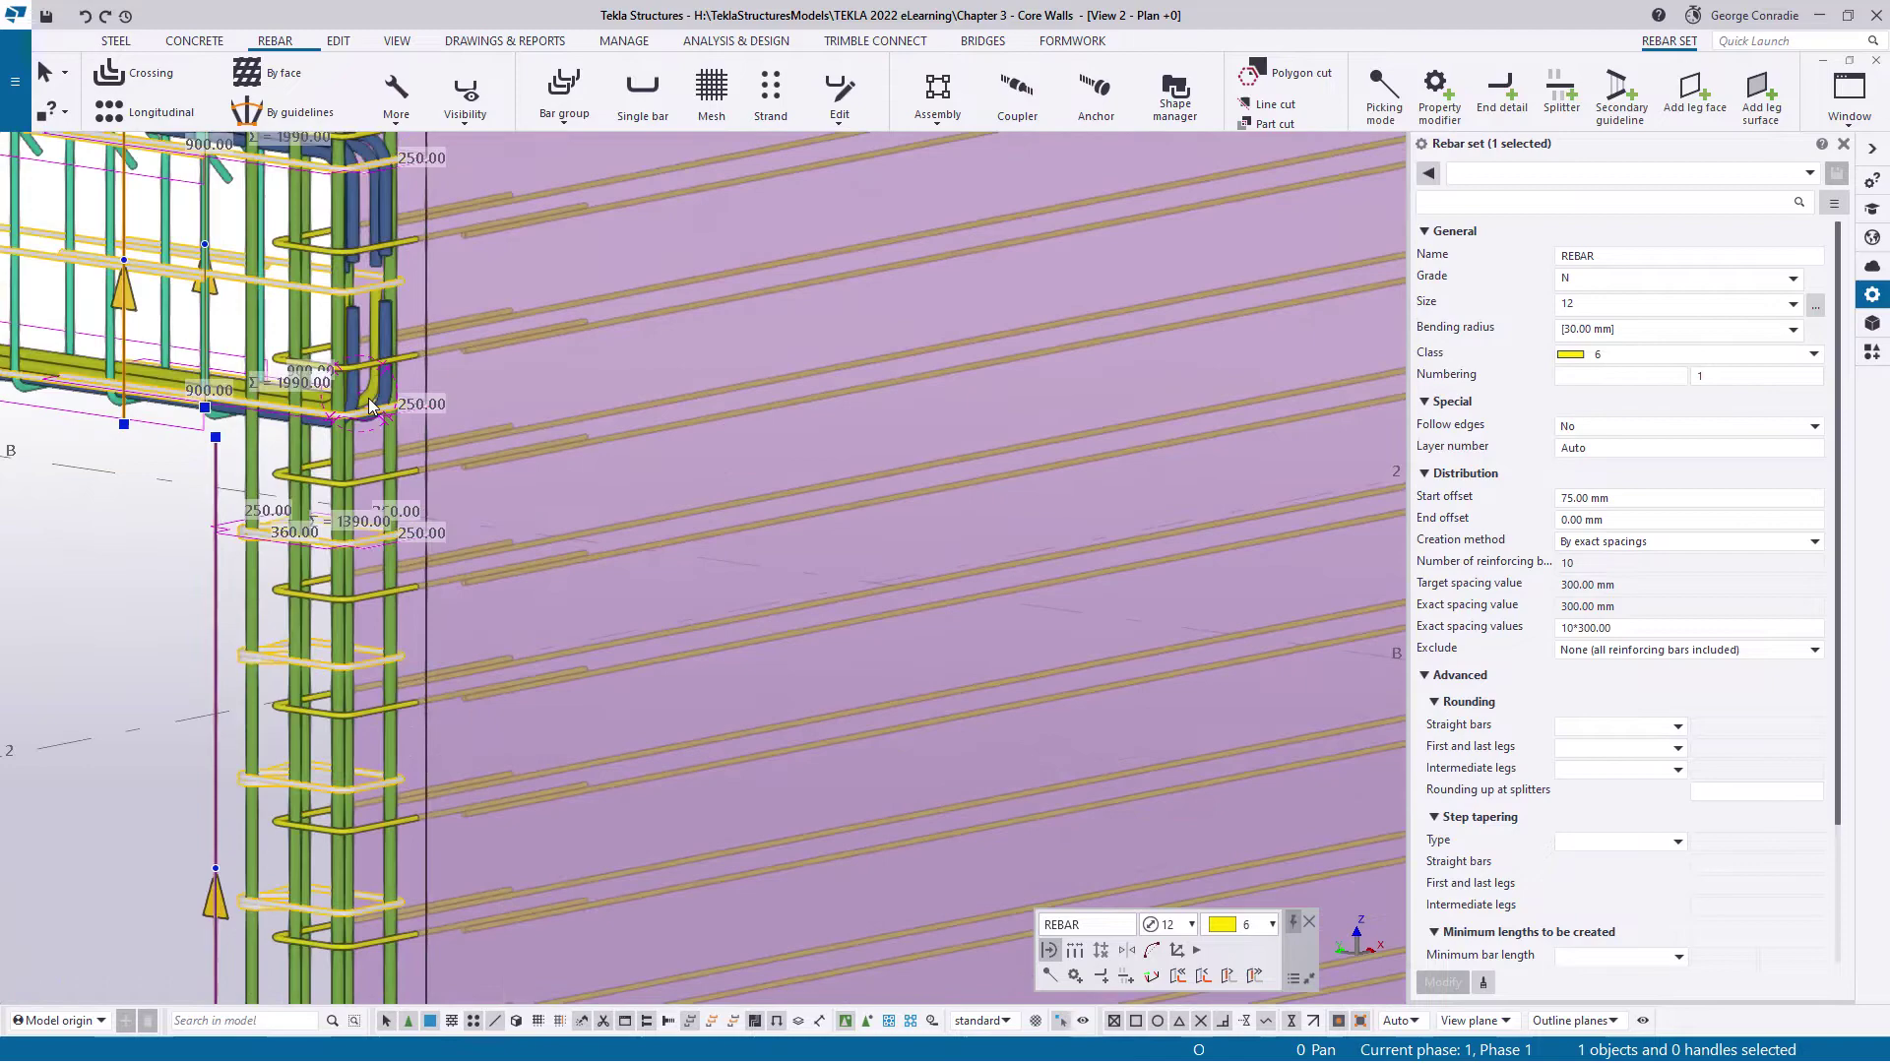
scroll(281, 646, "up", 5)
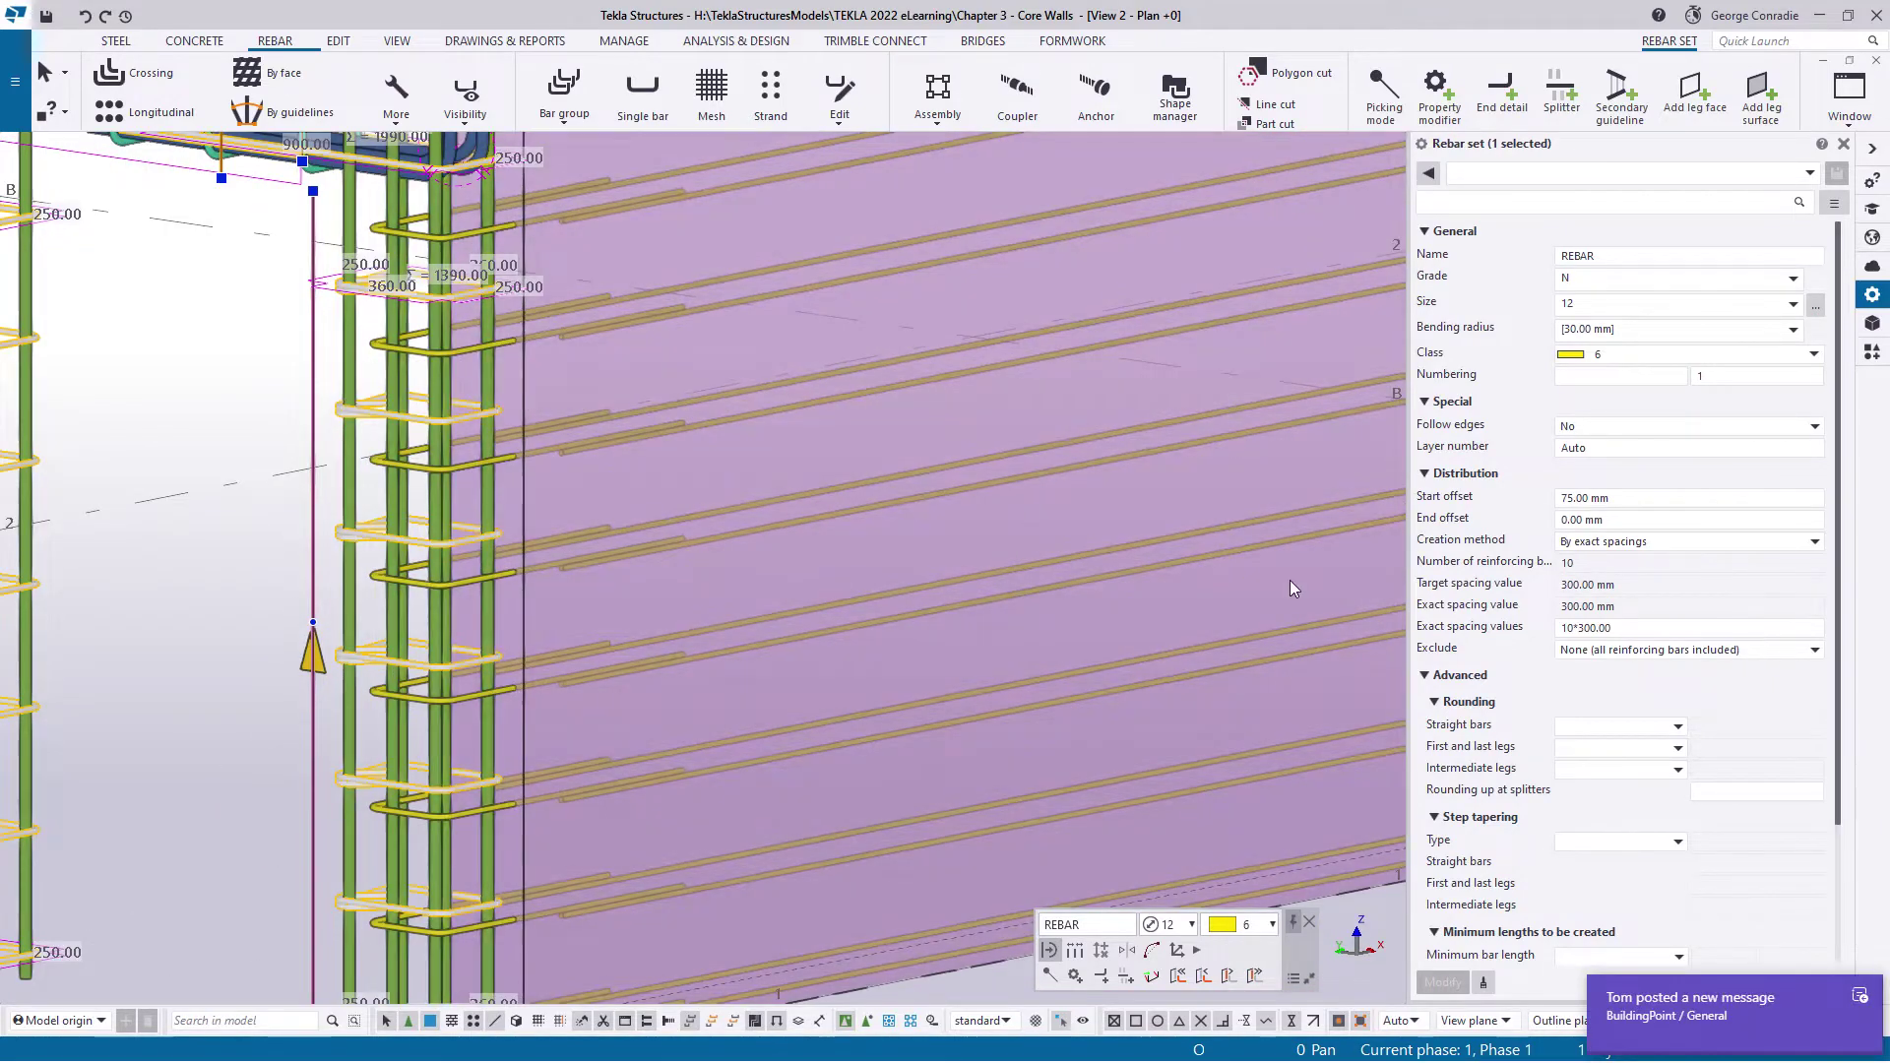
left_click(1567, 632)
left_click(1636, 498)
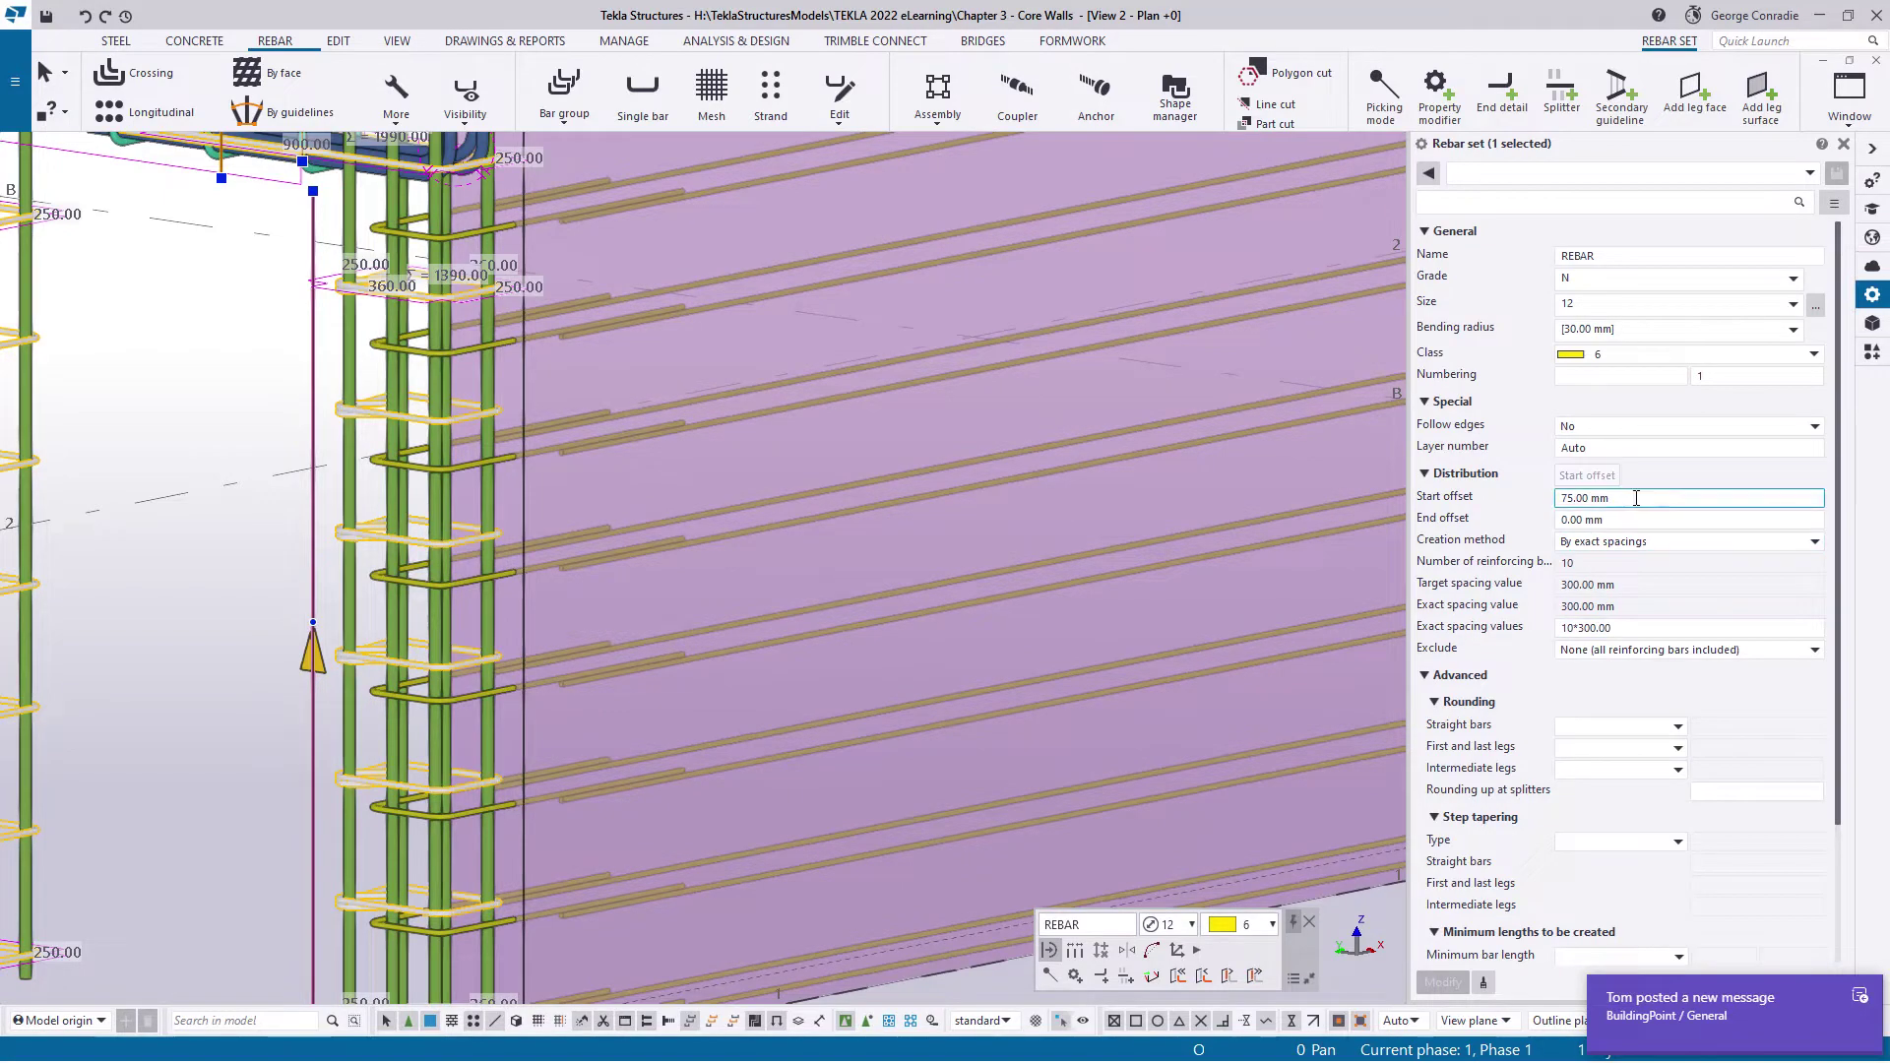
Select the CW3 wall's horizontal rebar set and enter a start offset of 75 mm and an end offset of 0
scroll(341, 778, "down", 5)
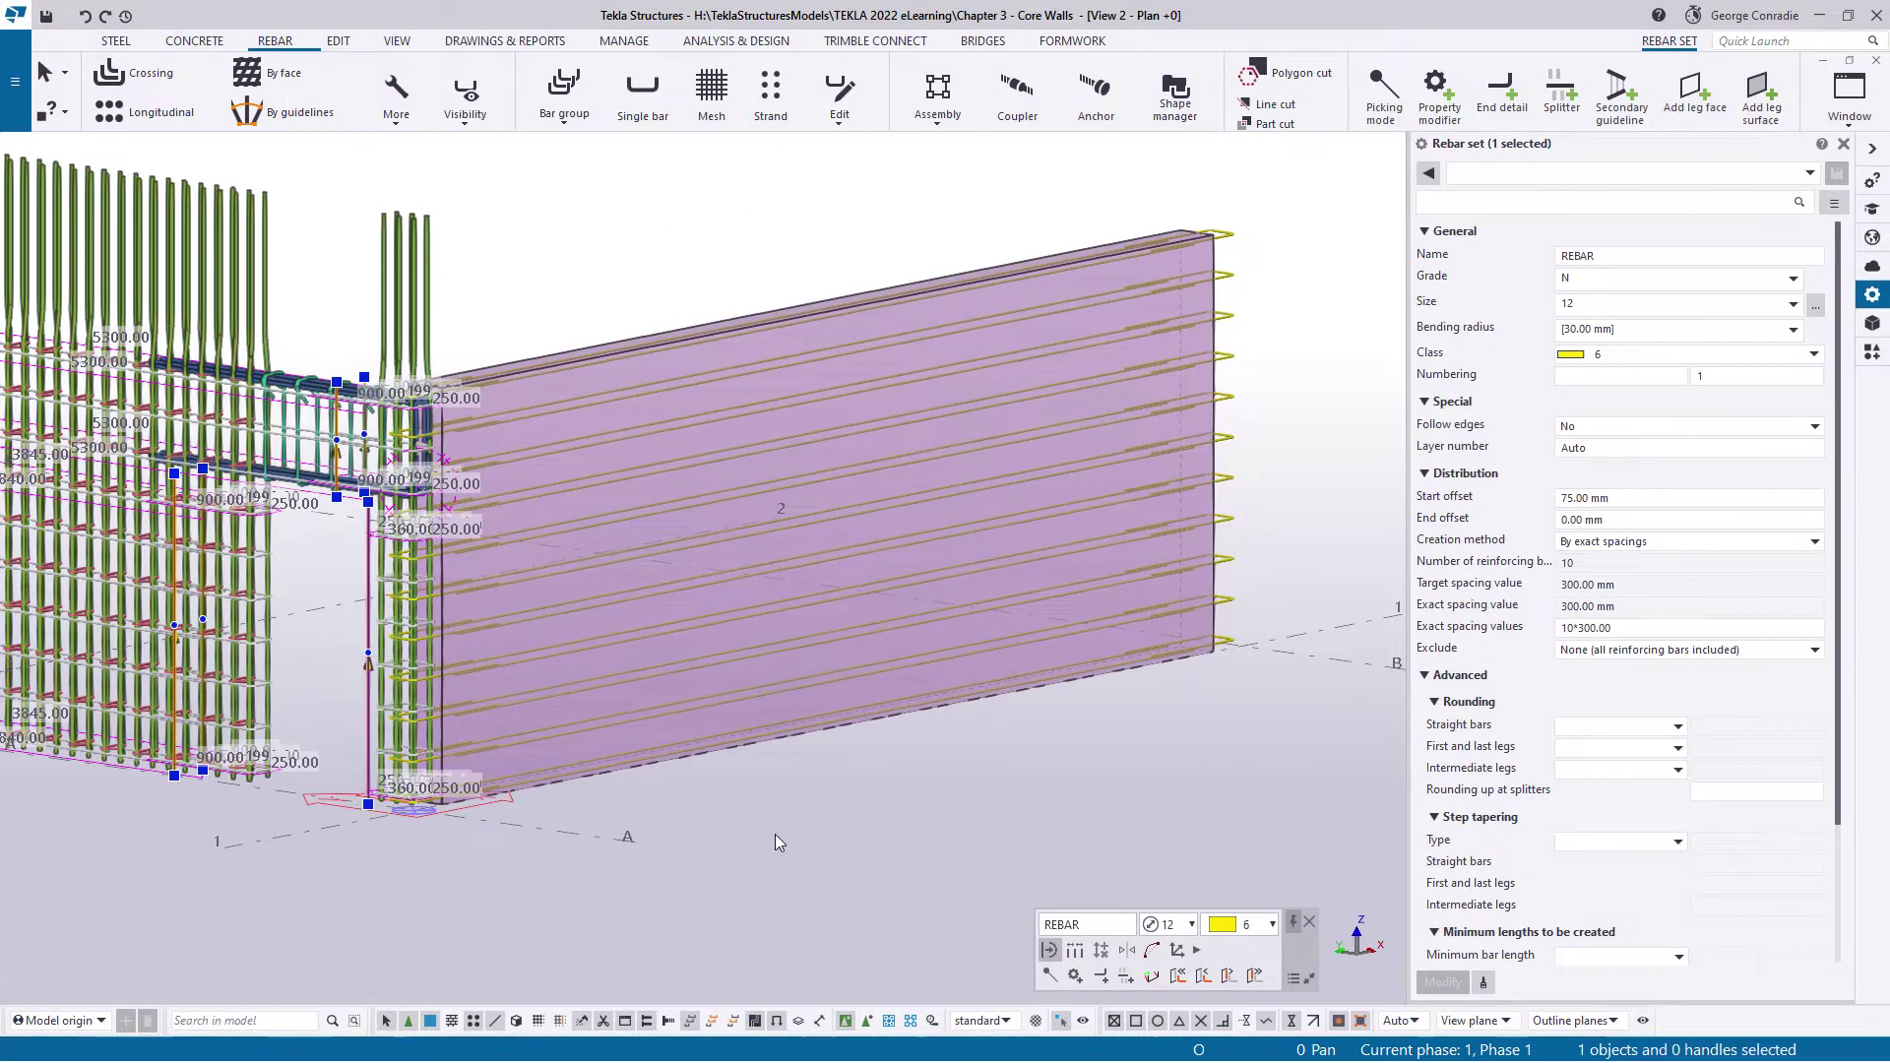
left_click(776, 835)
left_click(829, 683)
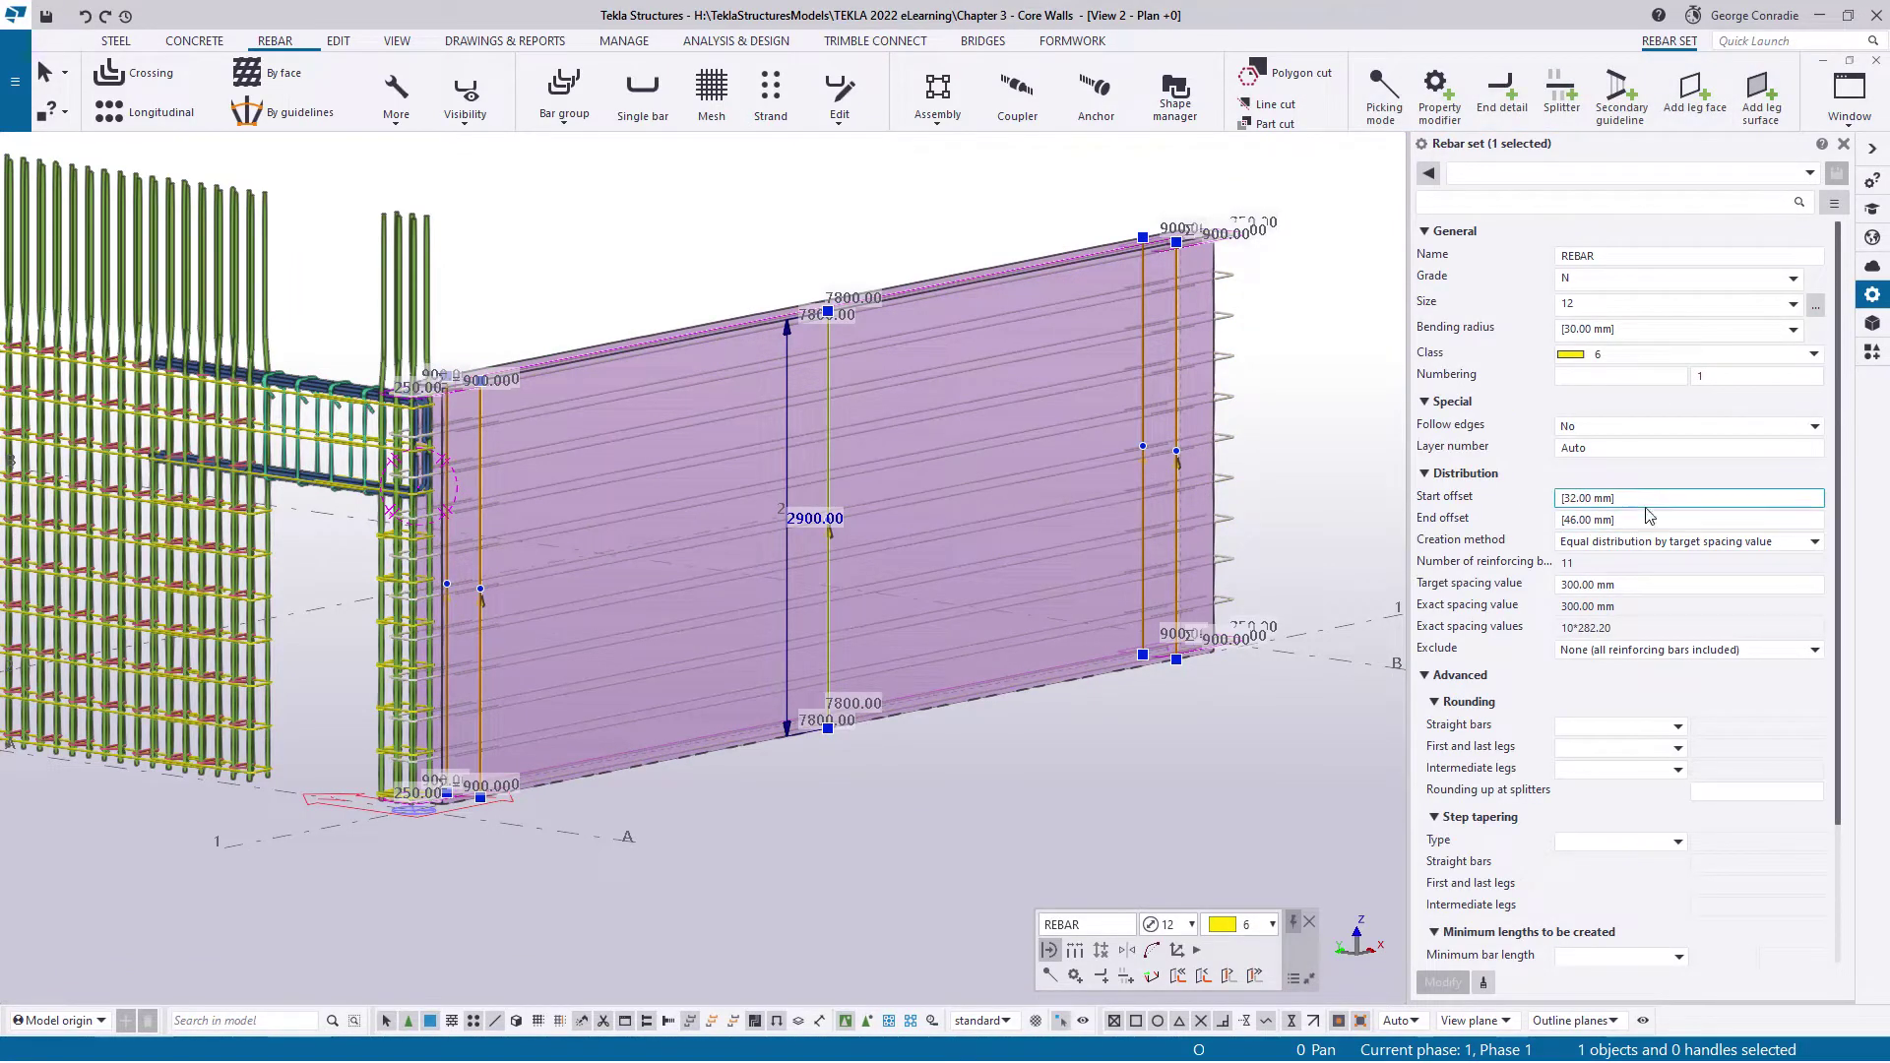
type("75")
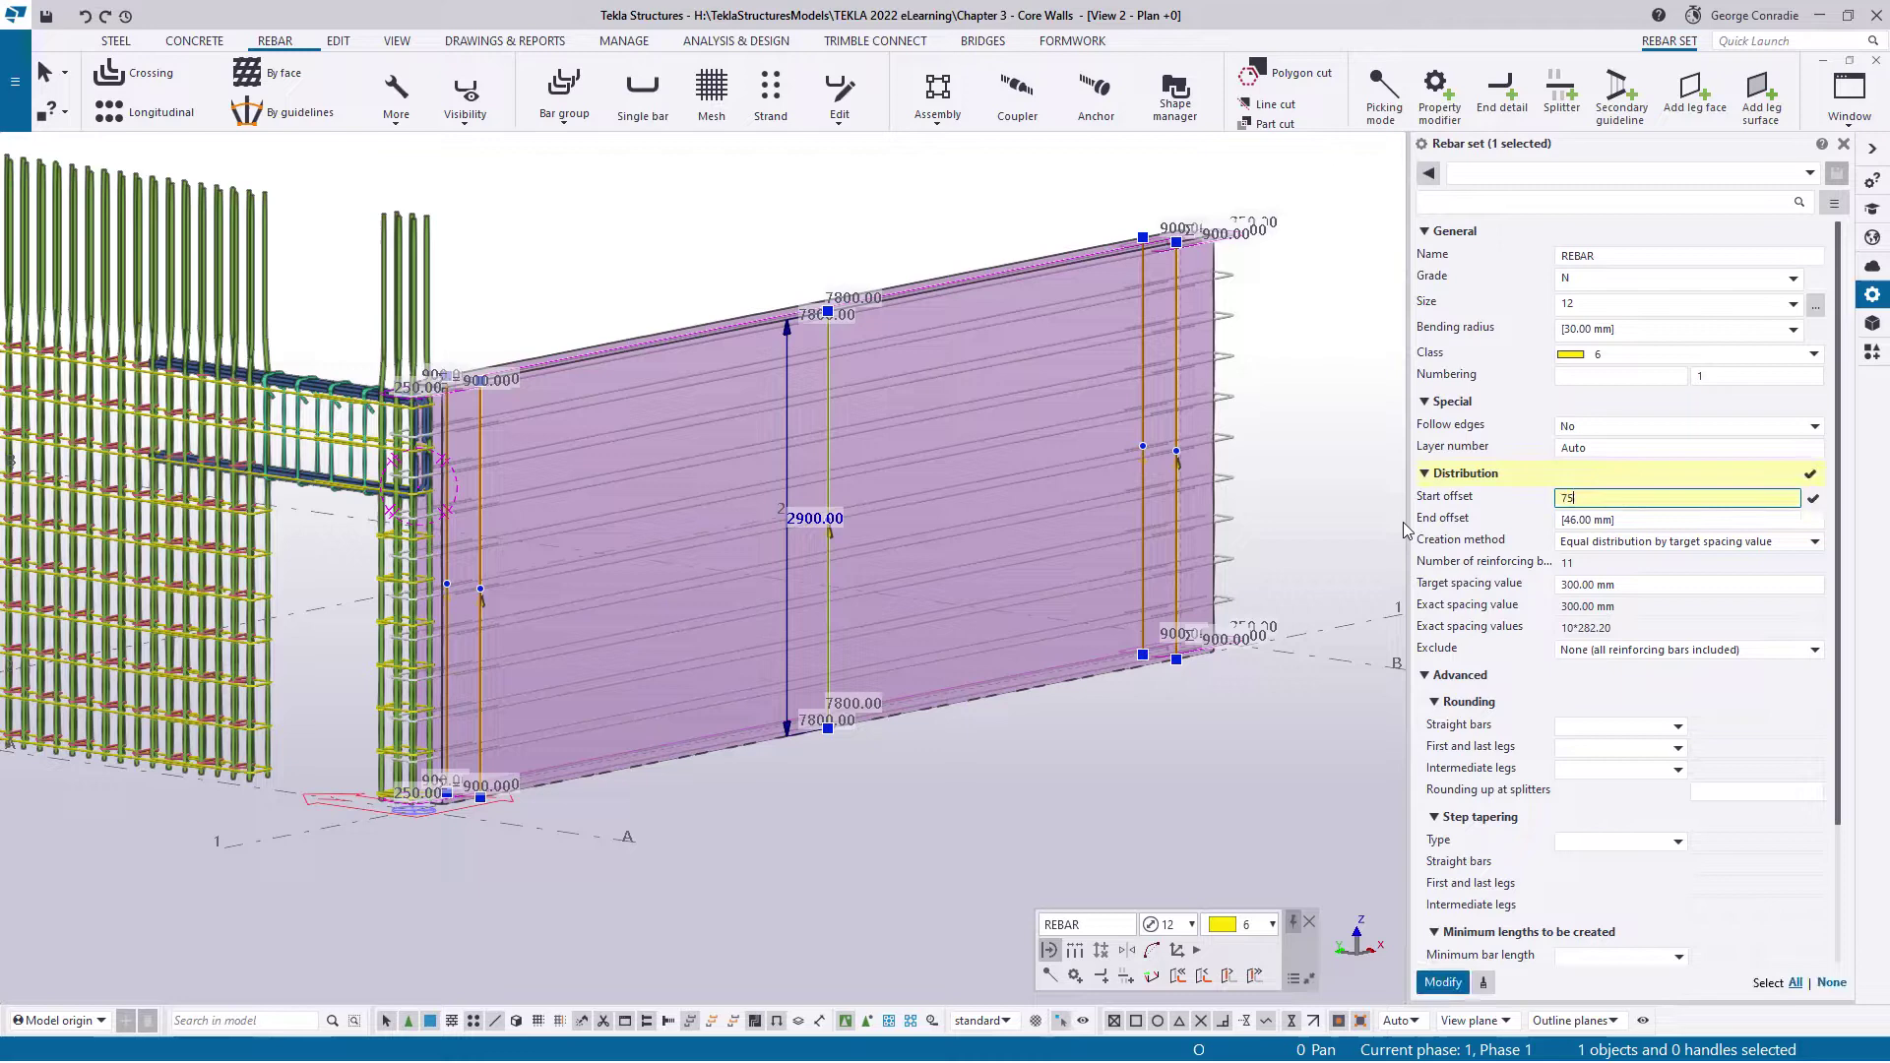
left_click(1584, 521)
type("0")
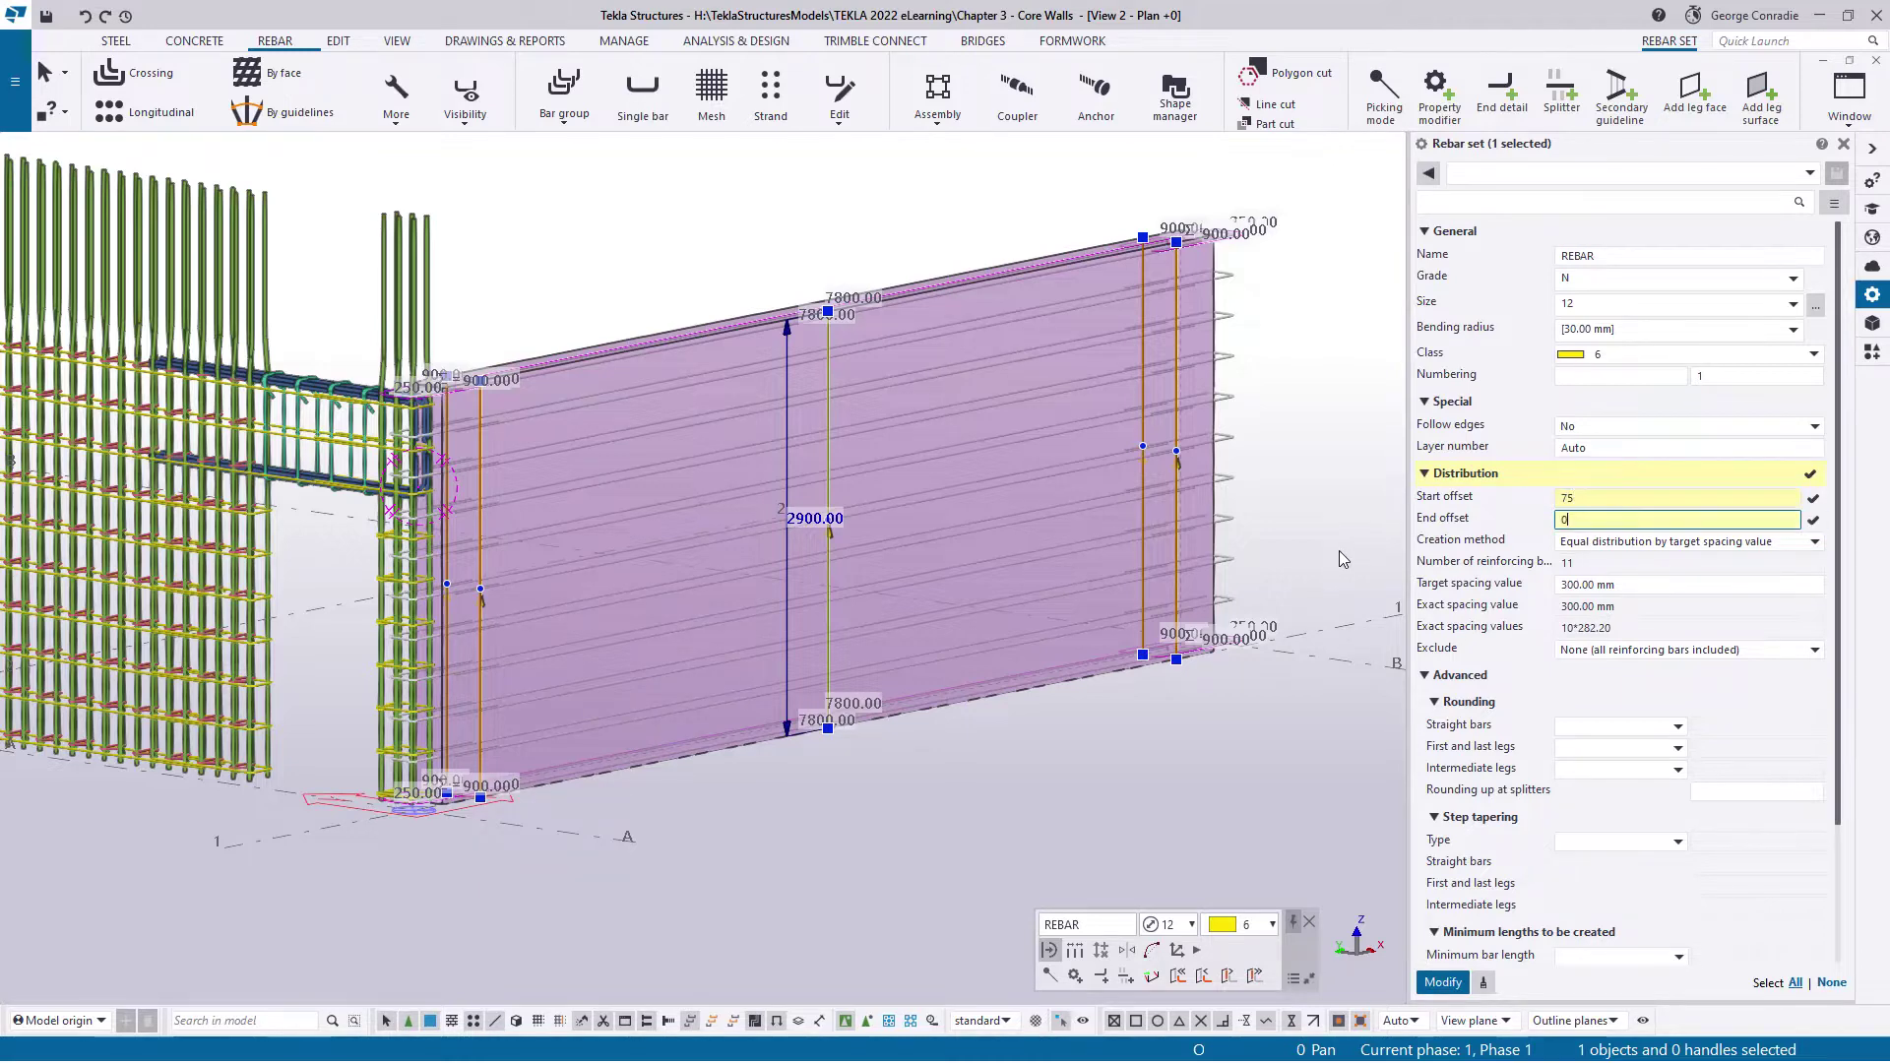
Distribute the CW3 wall's horizontal rebar set by exact spacings of 10*300 and apply the change
left_click(1659, 584)
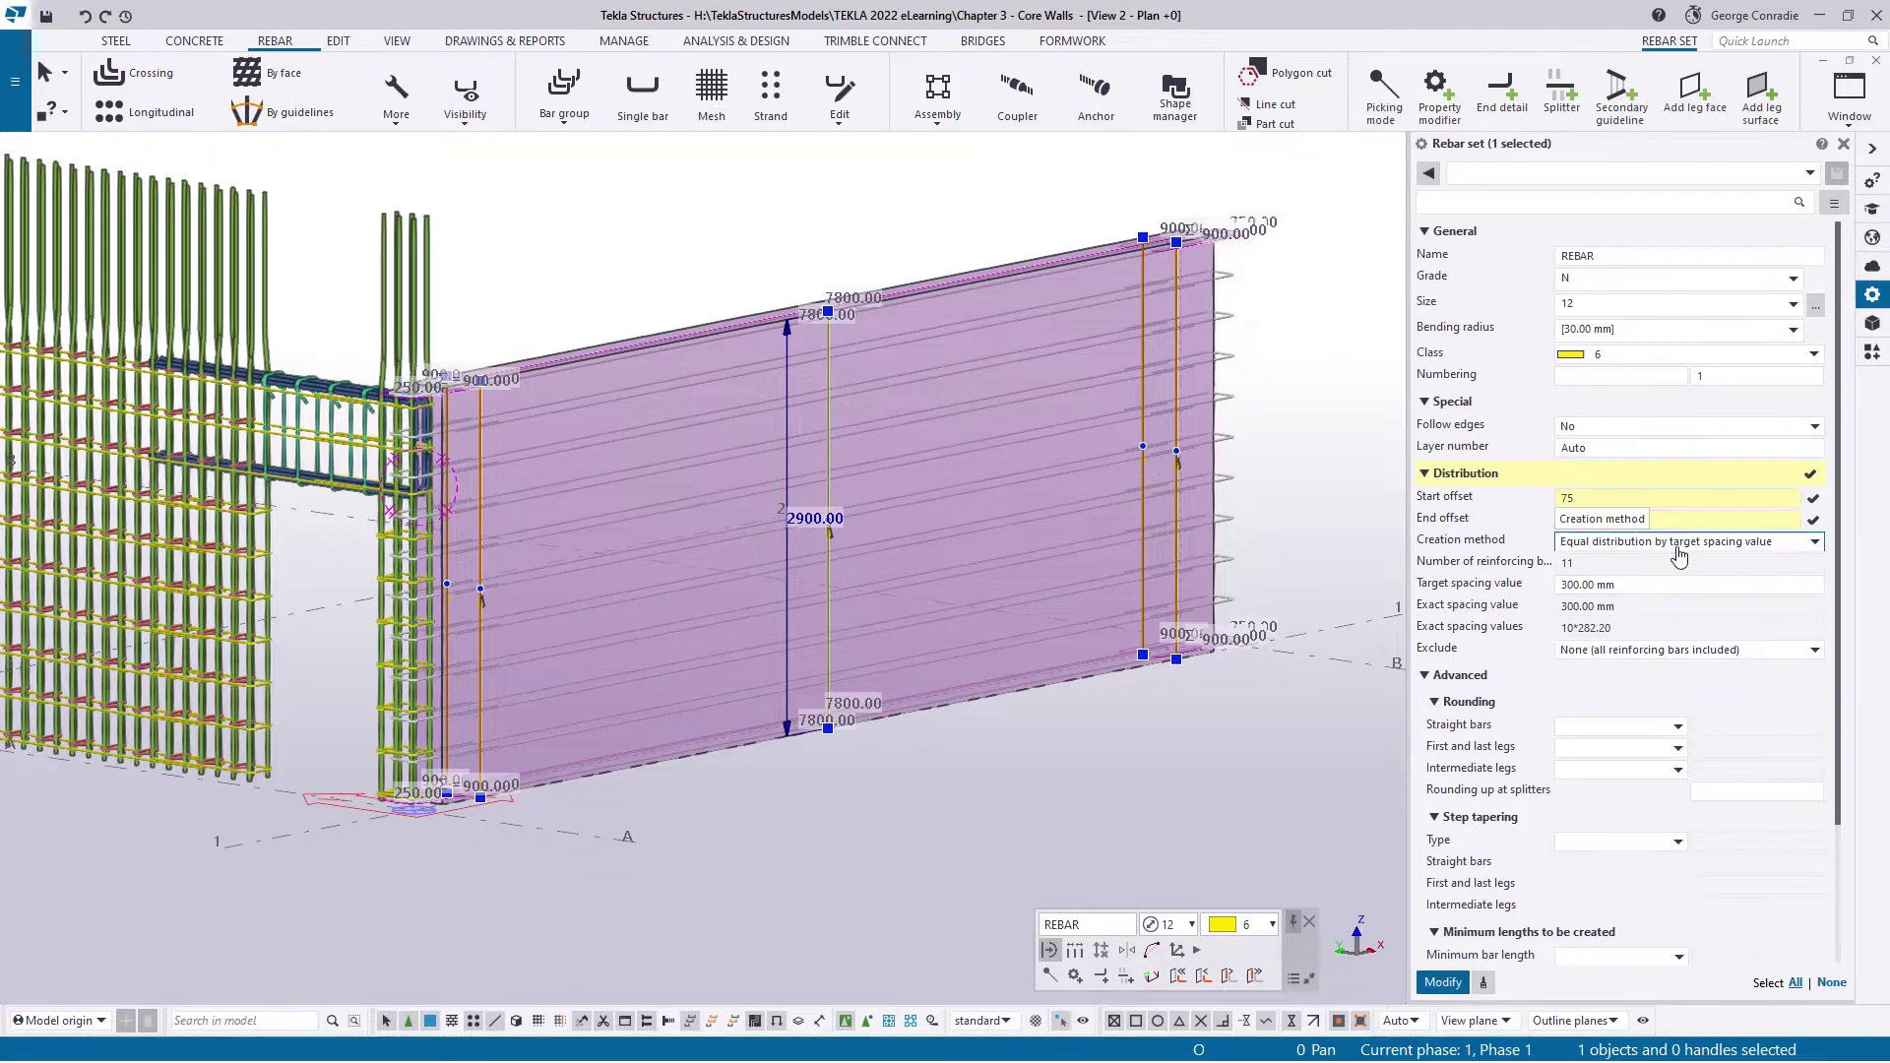
left_click(1663, 541)
left_click(1644, 674)
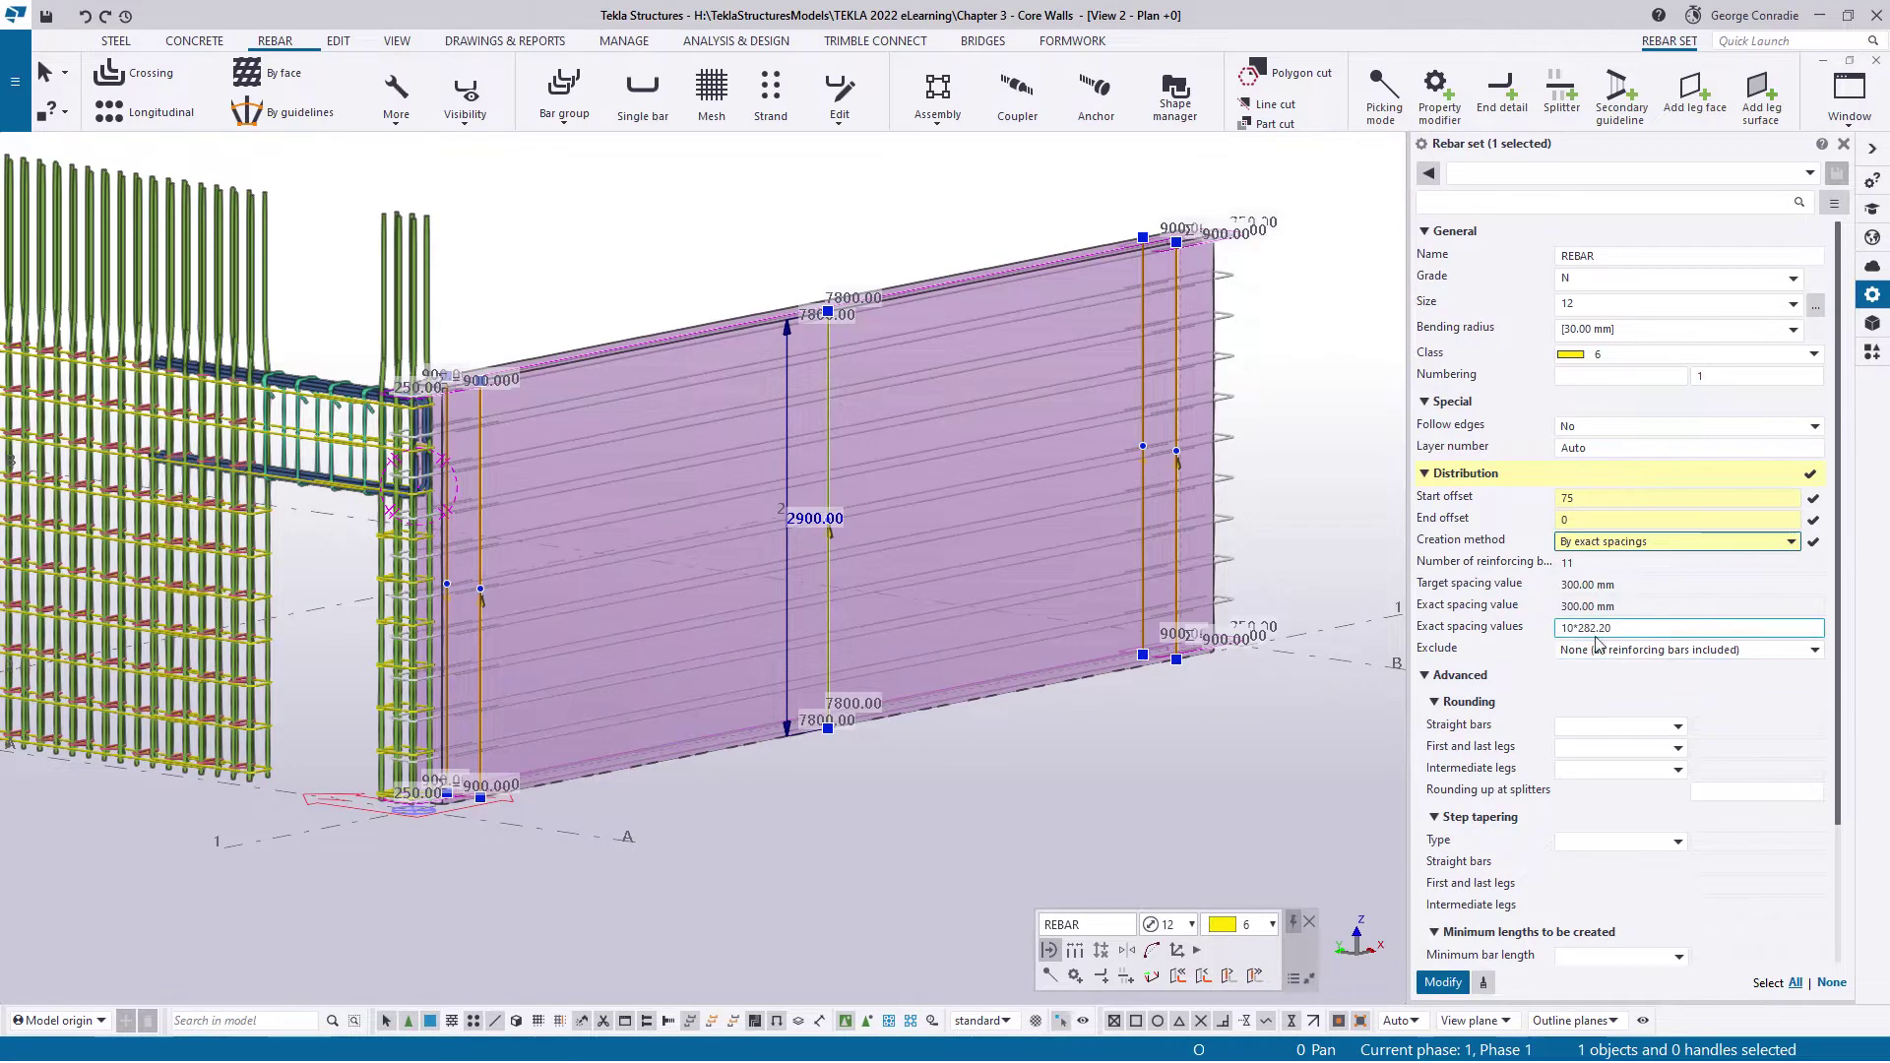
double_click(1711, 633)
type("300")
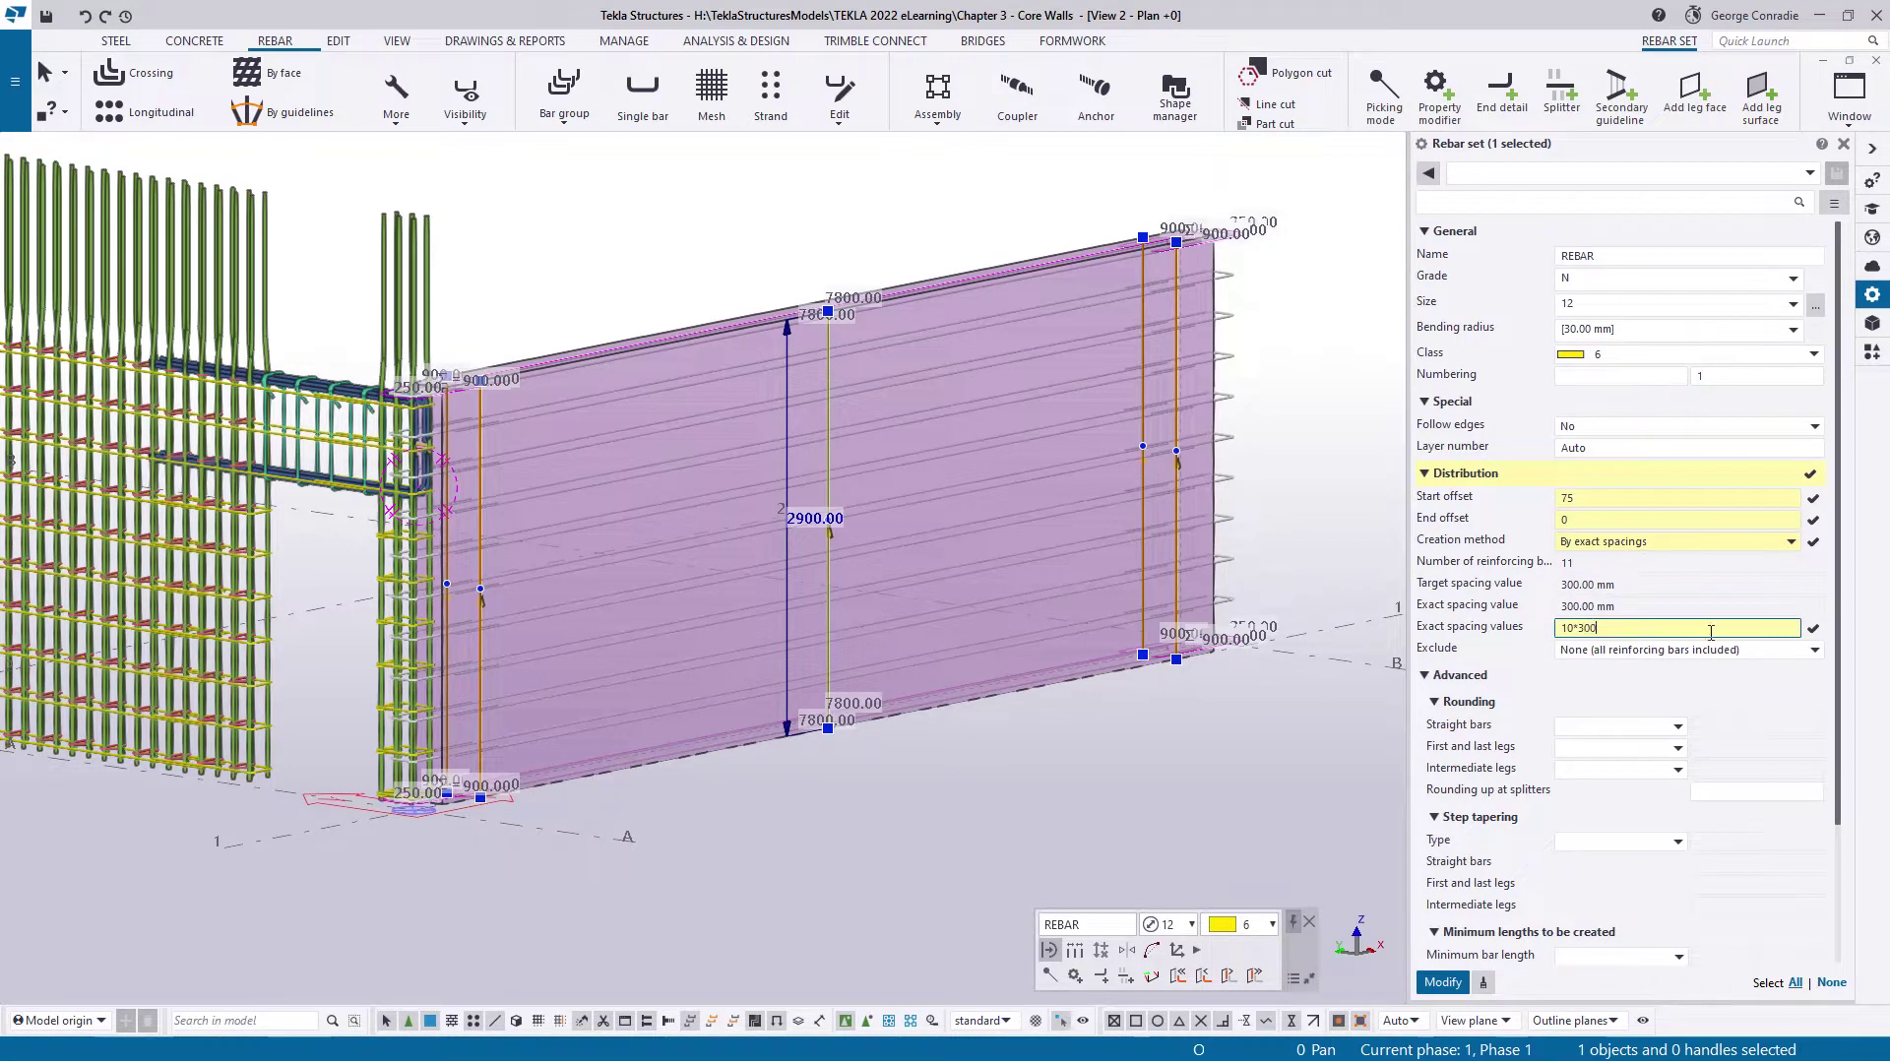
key("Return")
left_click(644, 867)
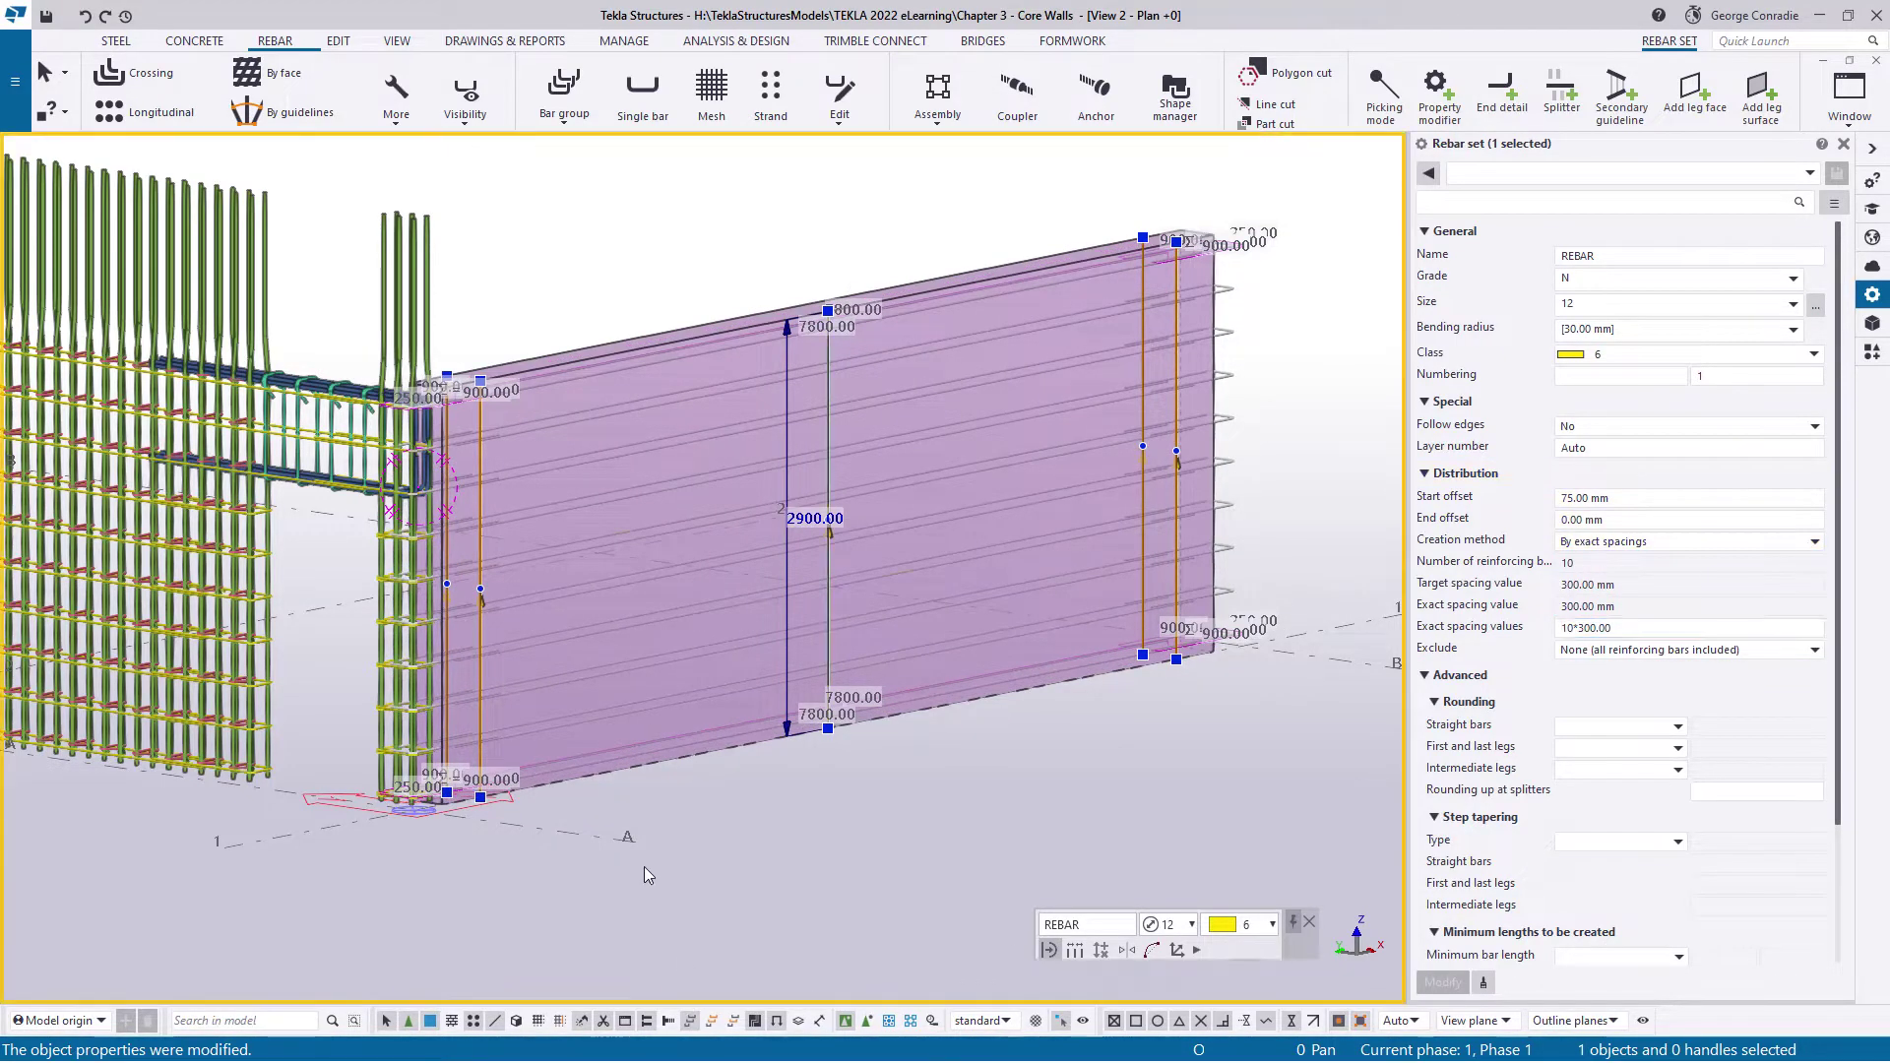
Examine how the wall's horizontal bars line up with the adjoining corner bars over the full height near grid A
scroll(419, 796, "up", 5)
middle_click_drag(417, 794, 351, 704, "ctrl")
middle_click_drag(388, 637, 435, 912)
middle_click_drag(422, 554, 489, 925)
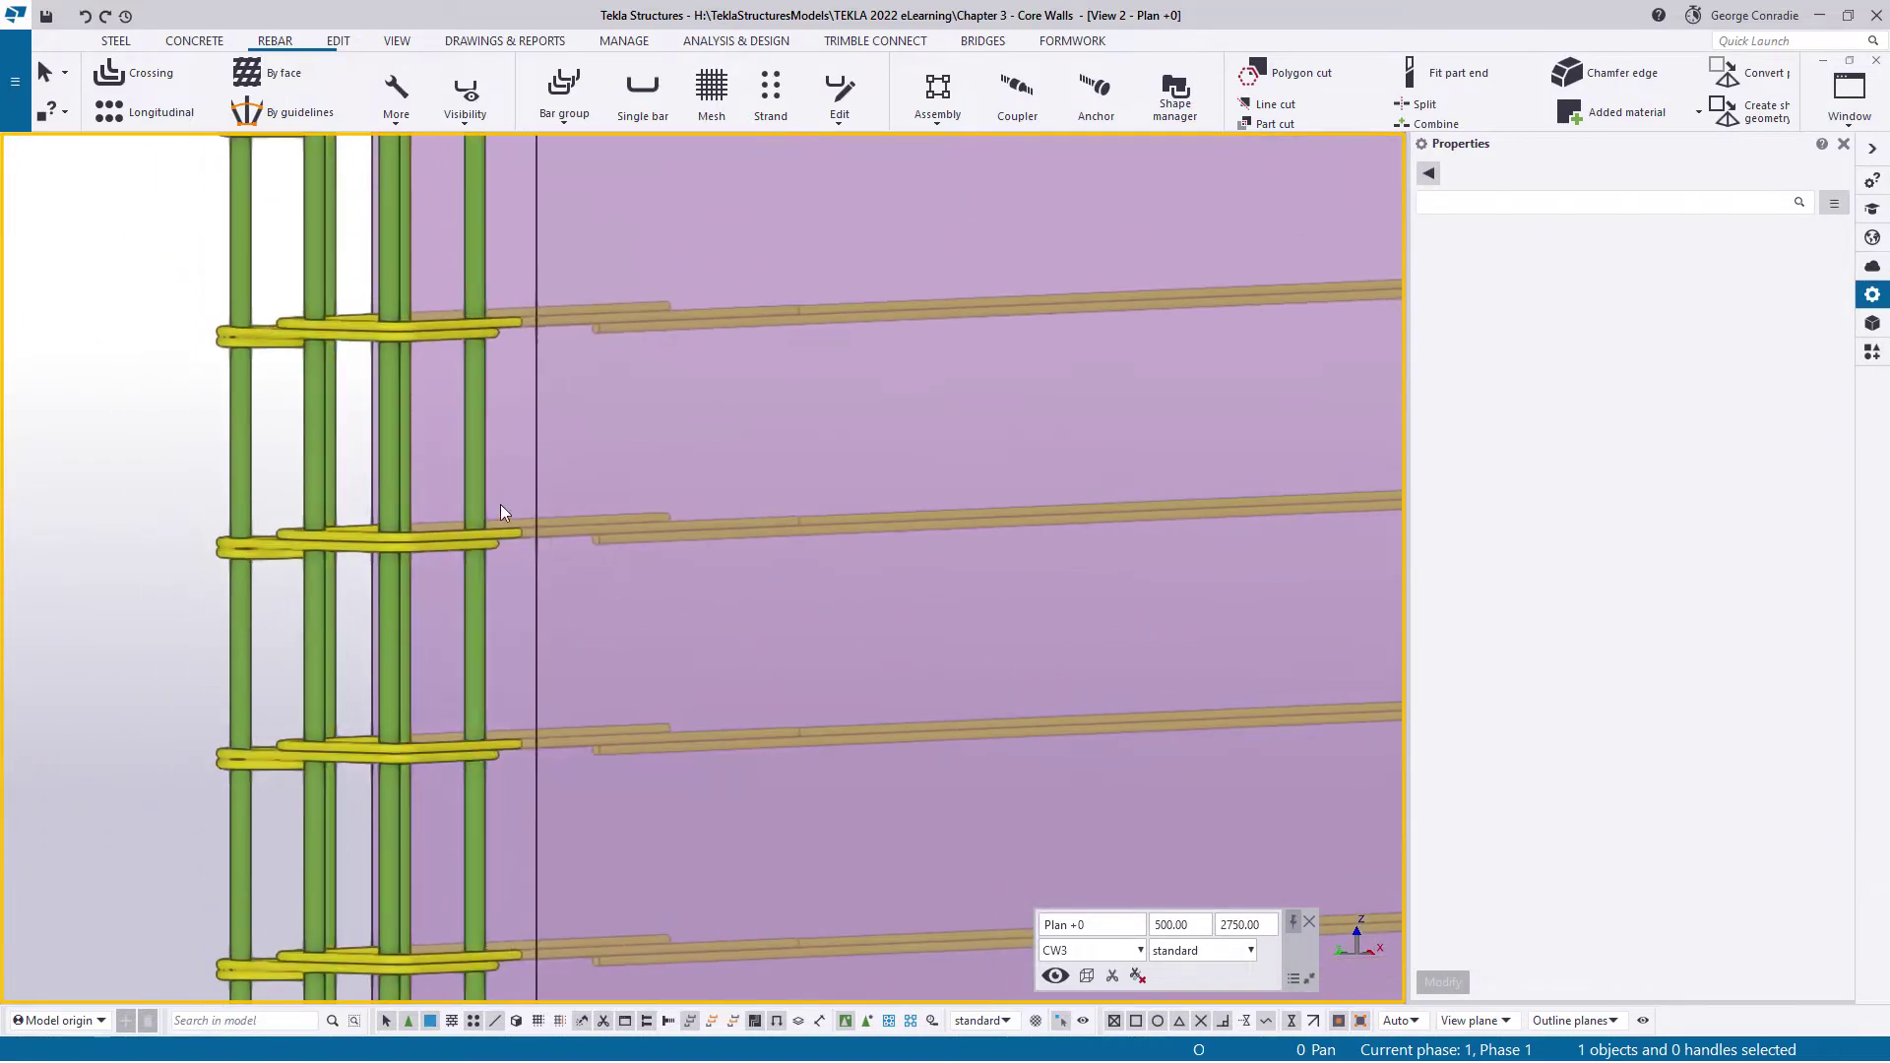
middle_click_drag(500, 504, 561, 844)
middle_click_drag(587, 500, 595, 581)
scroll(537, 498, "down", 2)
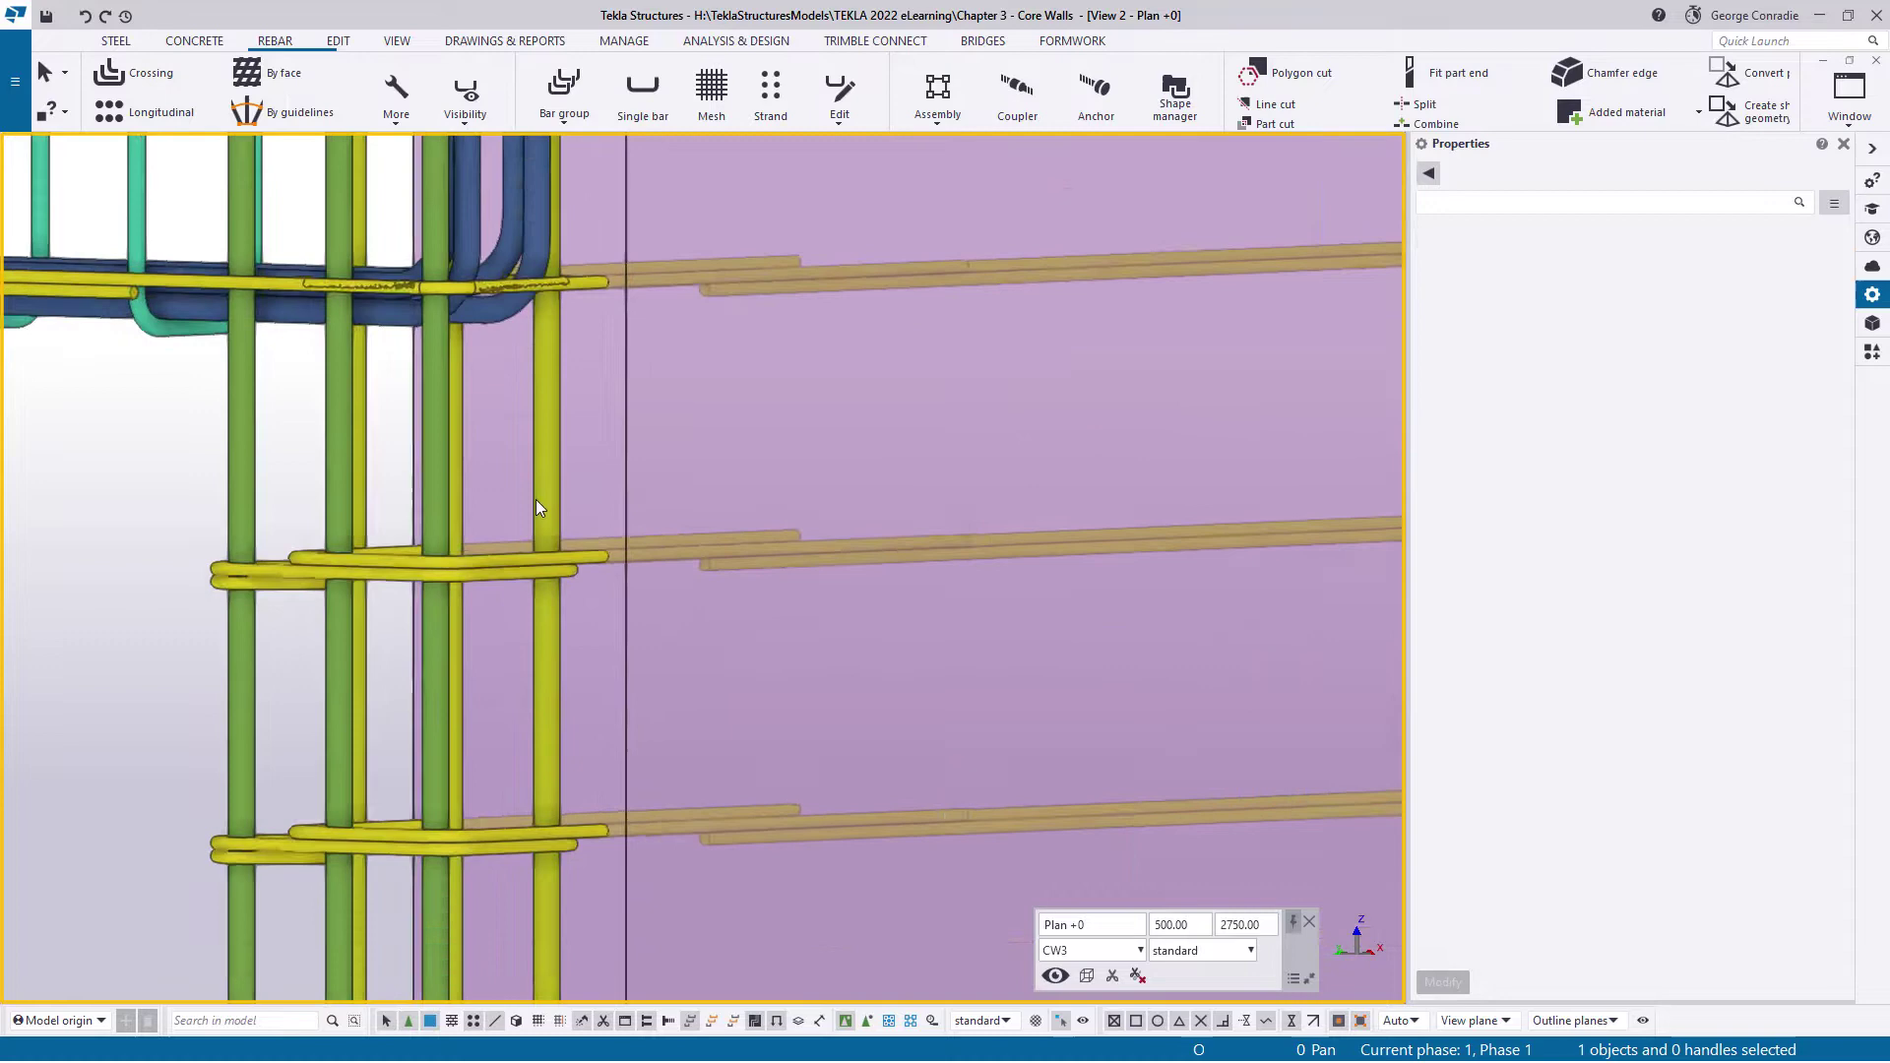
scroll(559, 463, "down", 1)
mouse_move(566, 475)
middle_mouse_down()
mouse_move(624, 646)
mouse_move(620, 482)
middle_mouse_up()
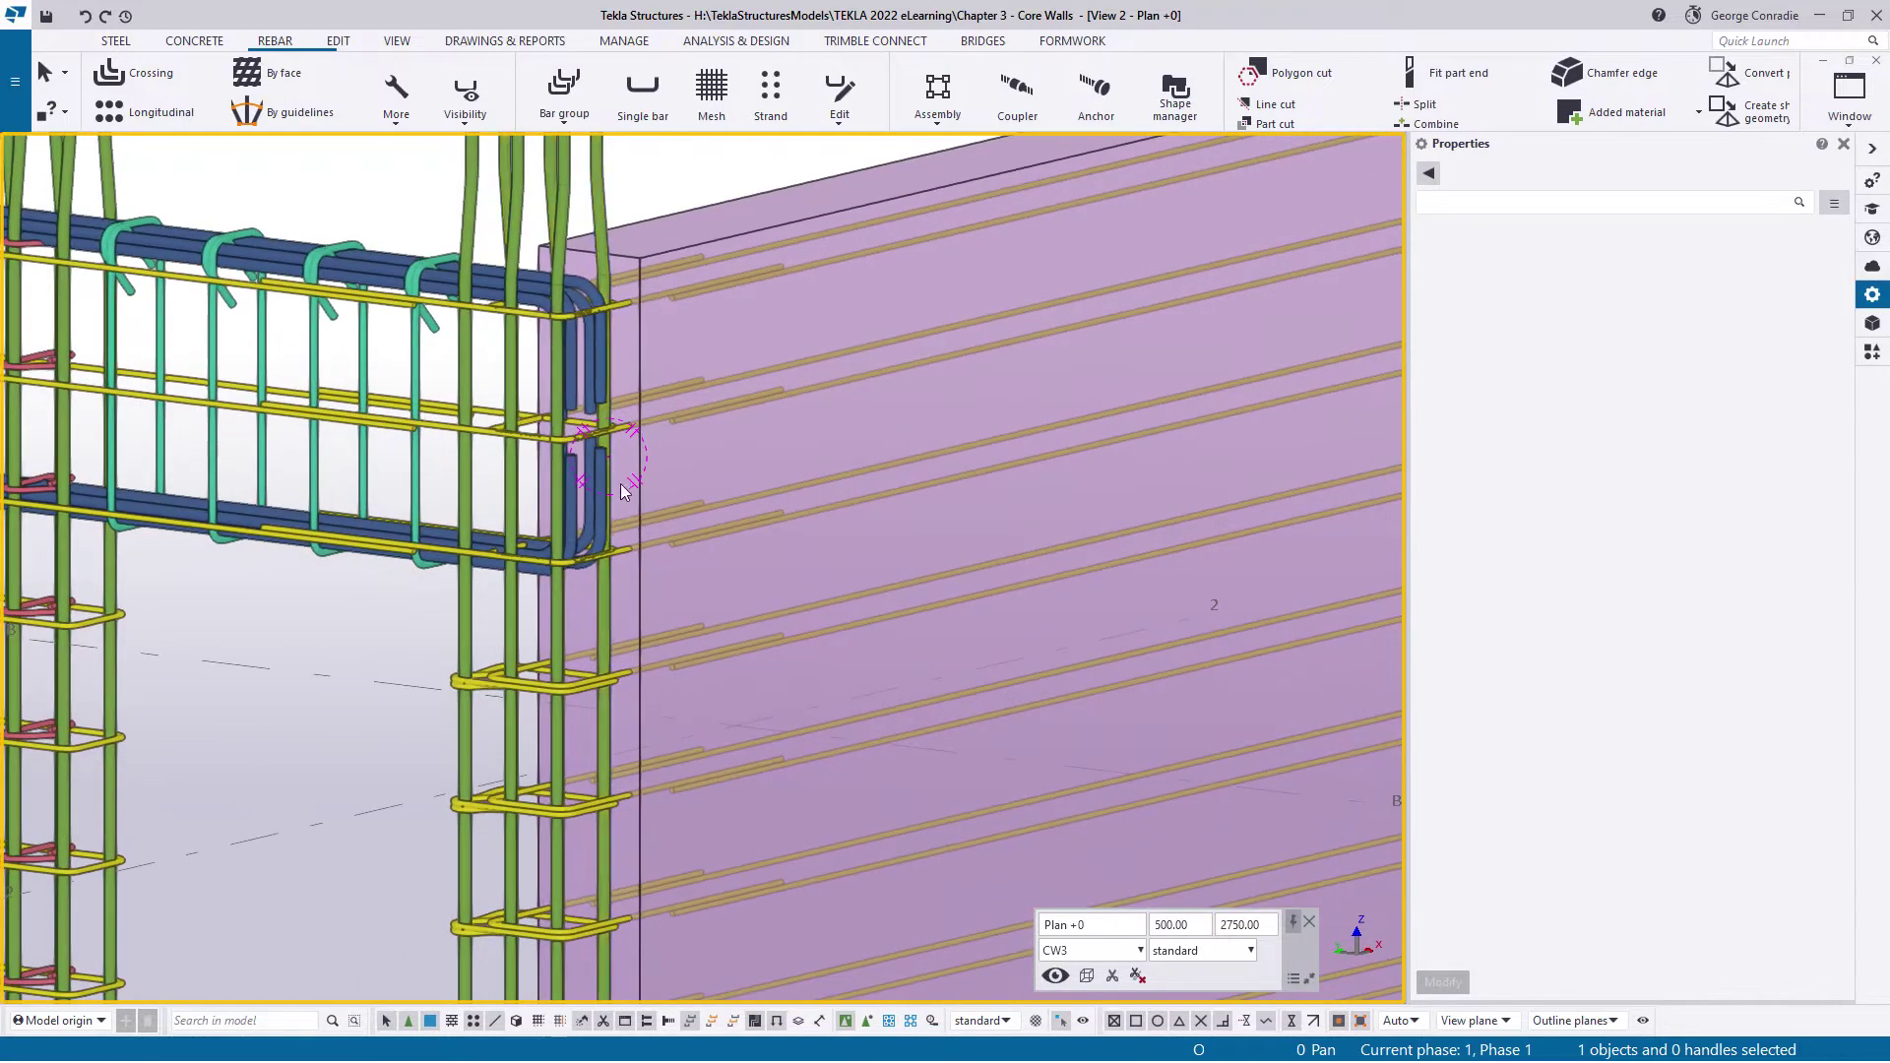
scroll(611, 535, "up", 1)
scroll(611, 536, "down", 2)
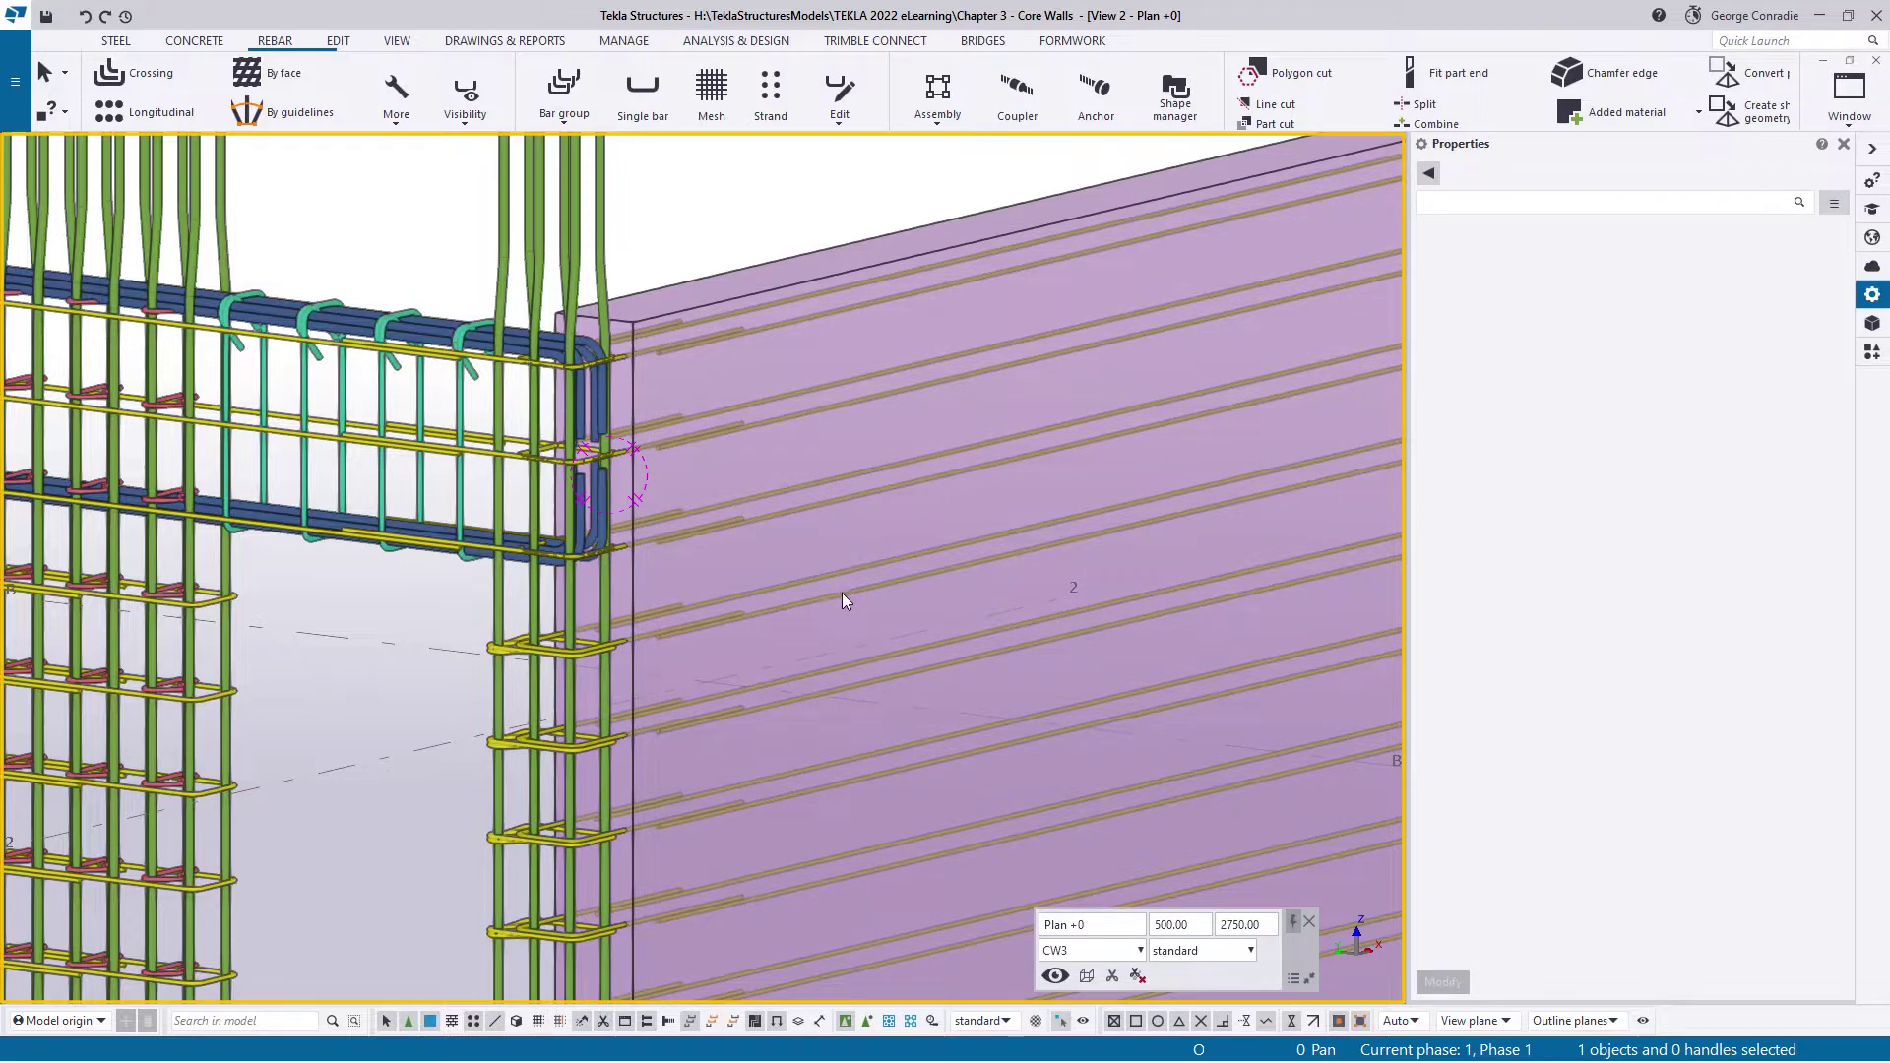
Set the exact spacing values of the wall's horizontal rebar set to 6*300 315 2*300 and apply them
left_click(842, 593)
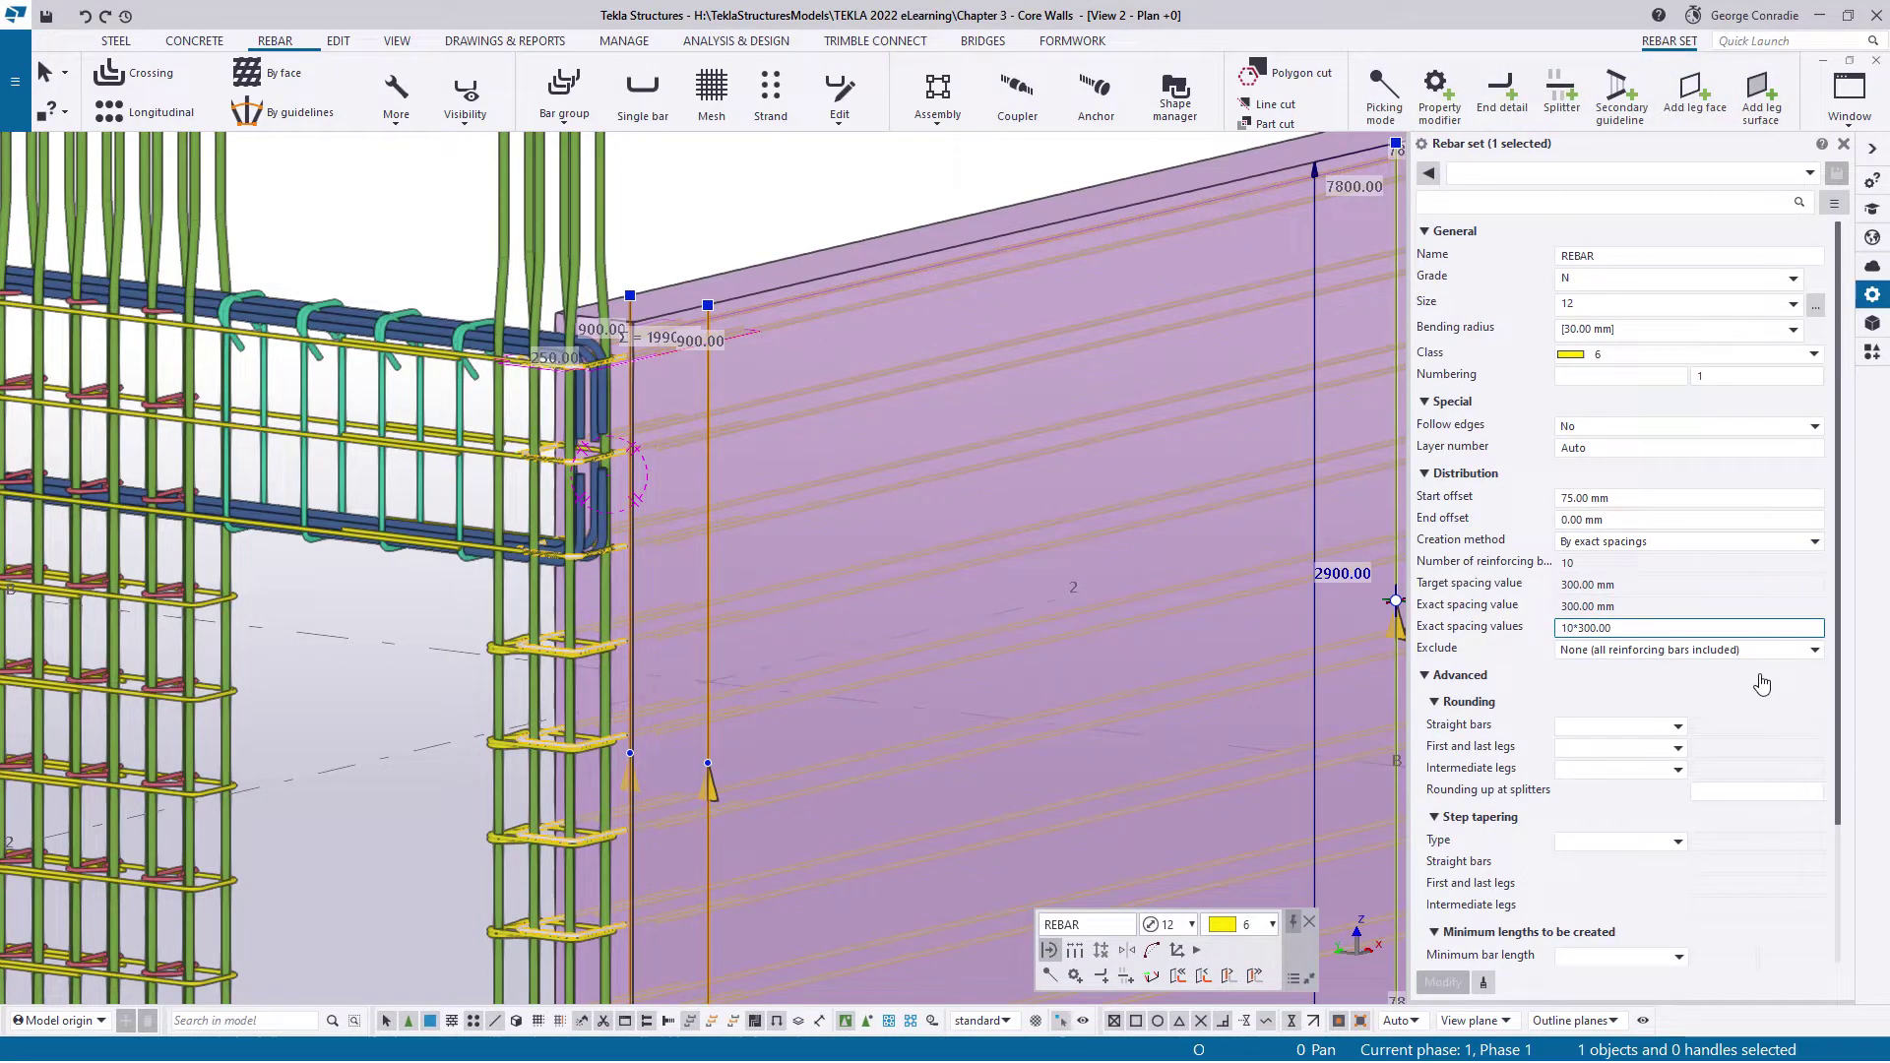
key("BackSpace")
key("BackSpace")
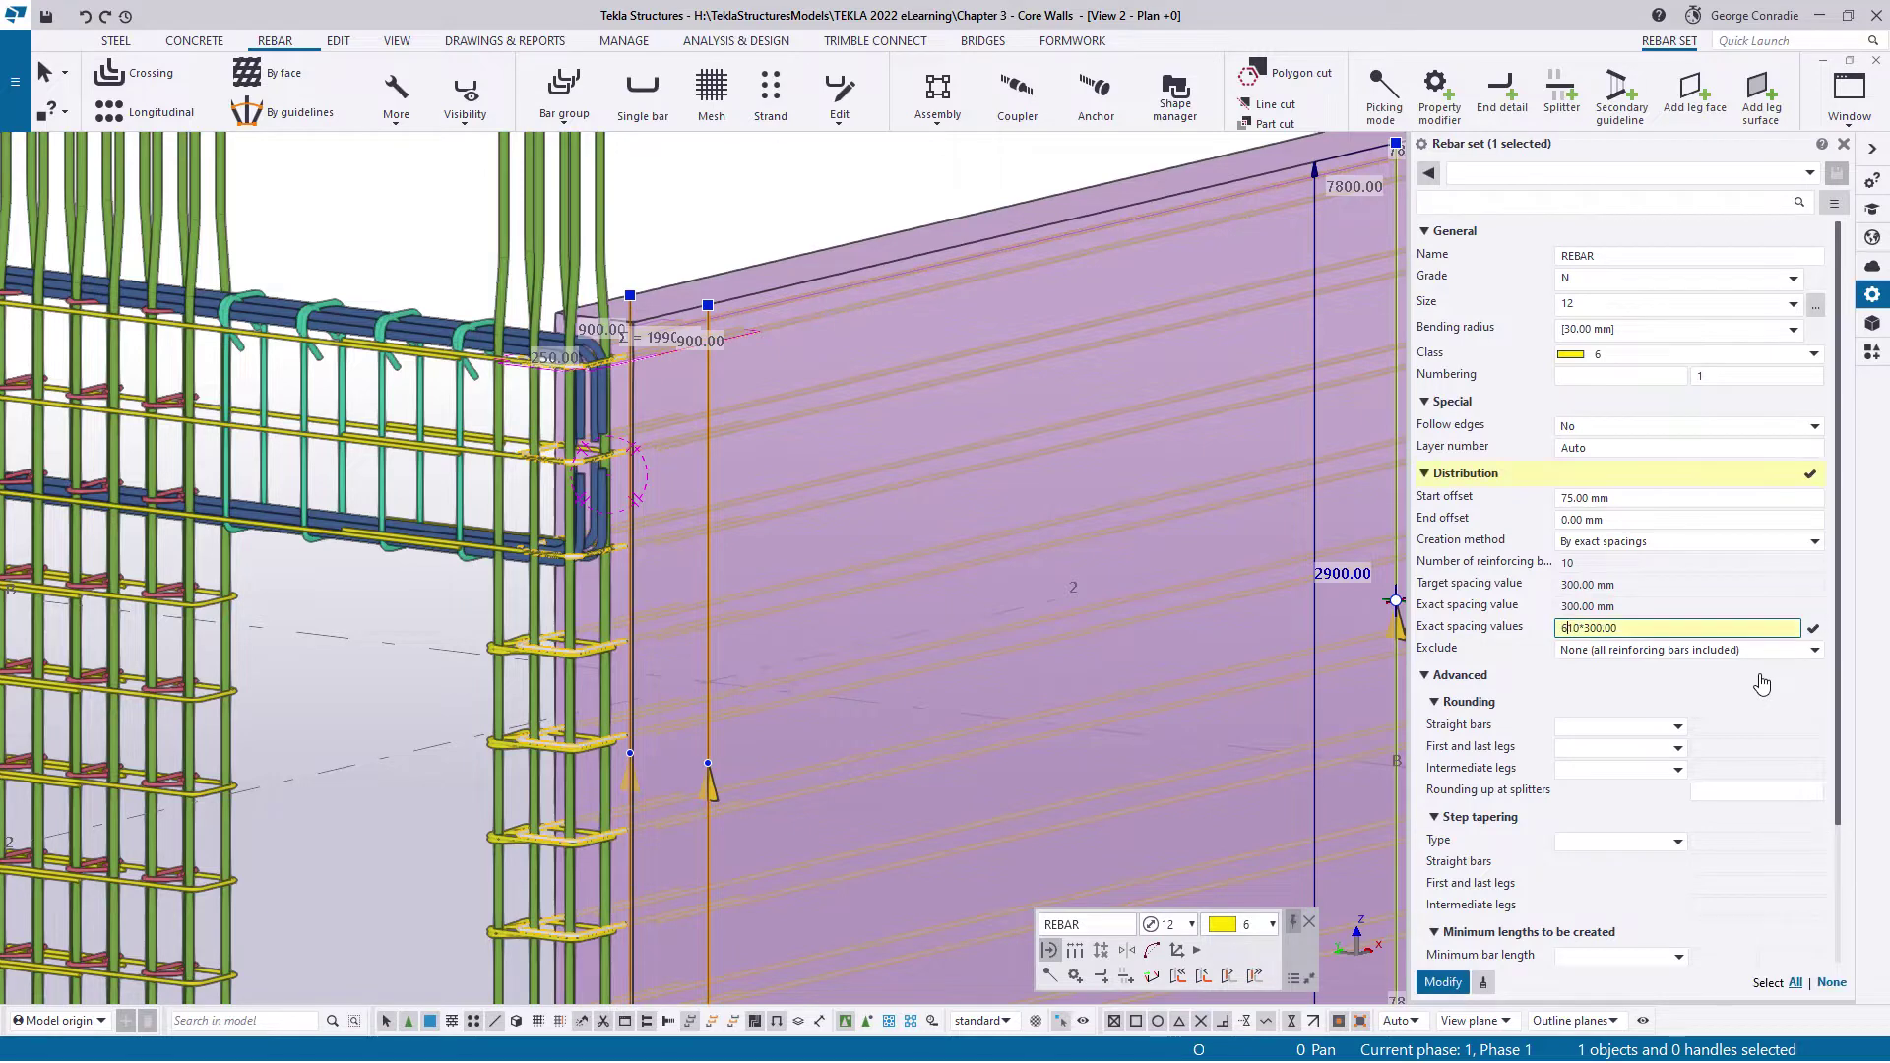
type("6")
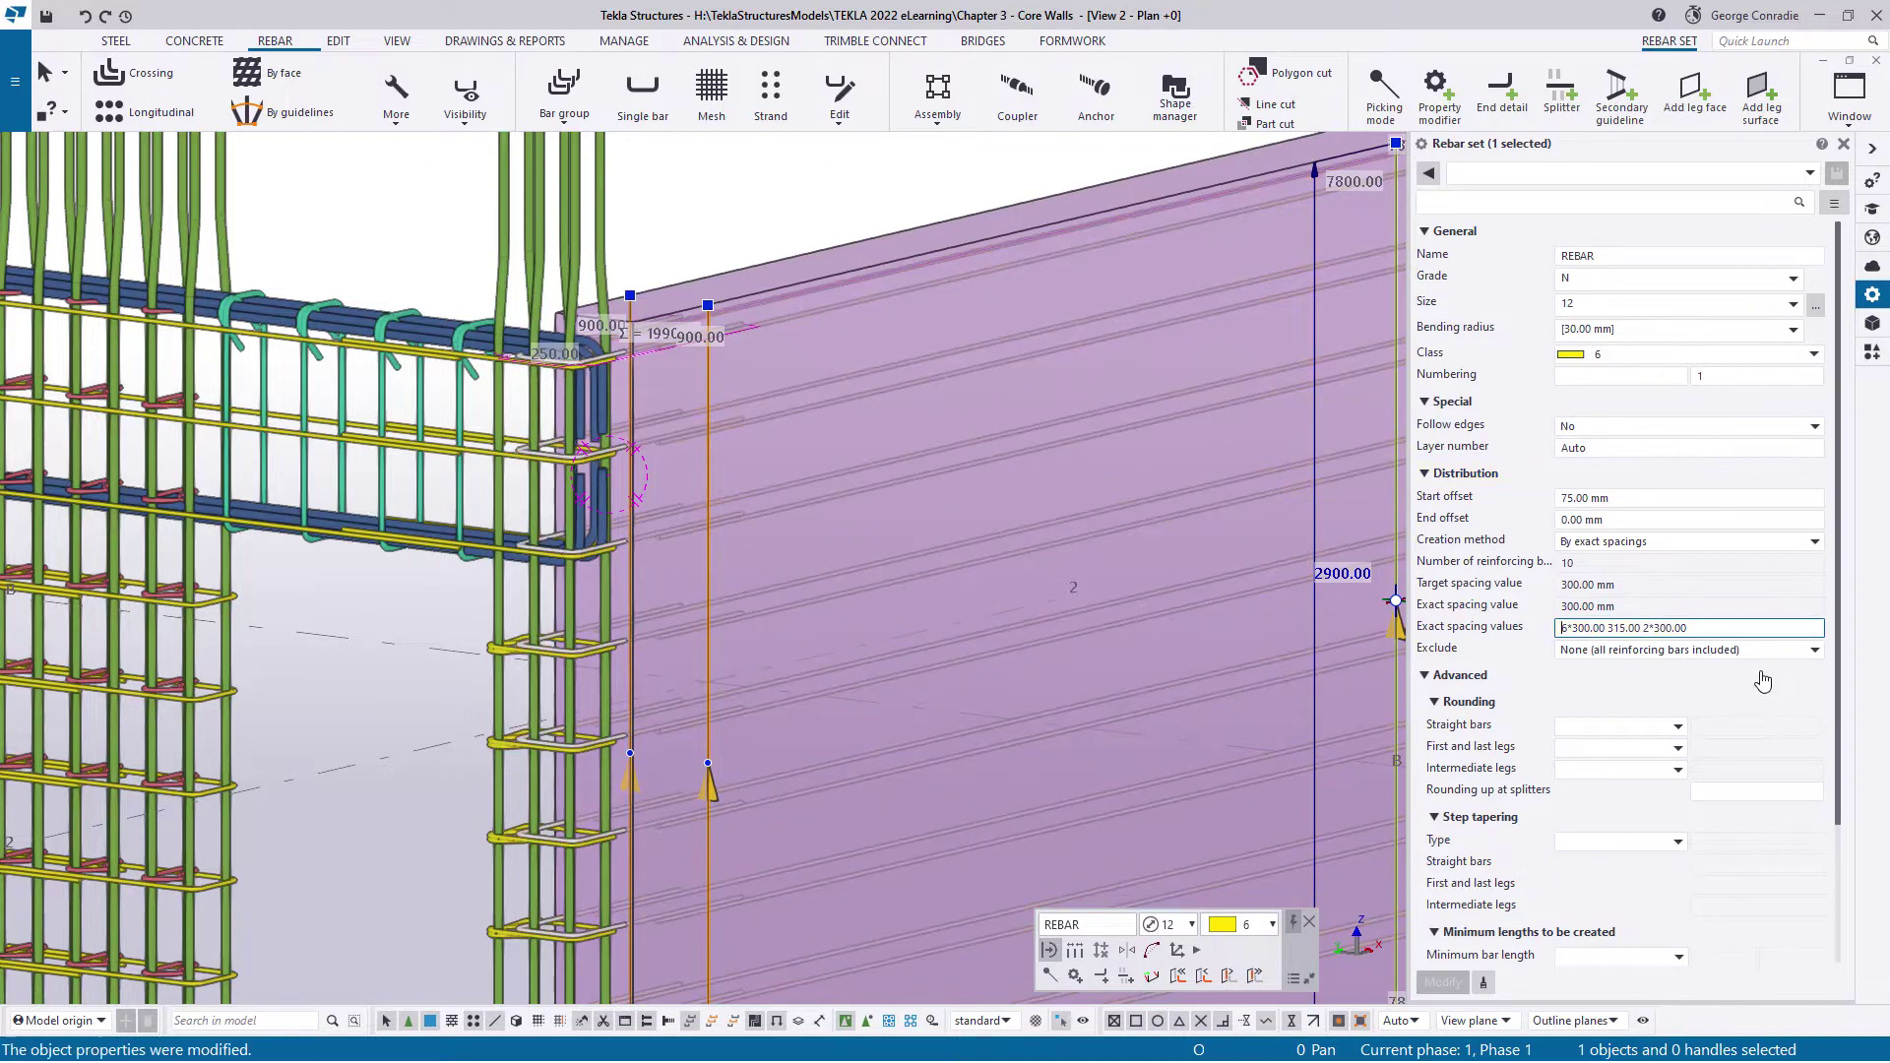
left_click(457, 606)
Check the respaced horizontal bars against the corner and lintel reinforcement, then review the whole wall
scroll(457, 607, "up", 5)
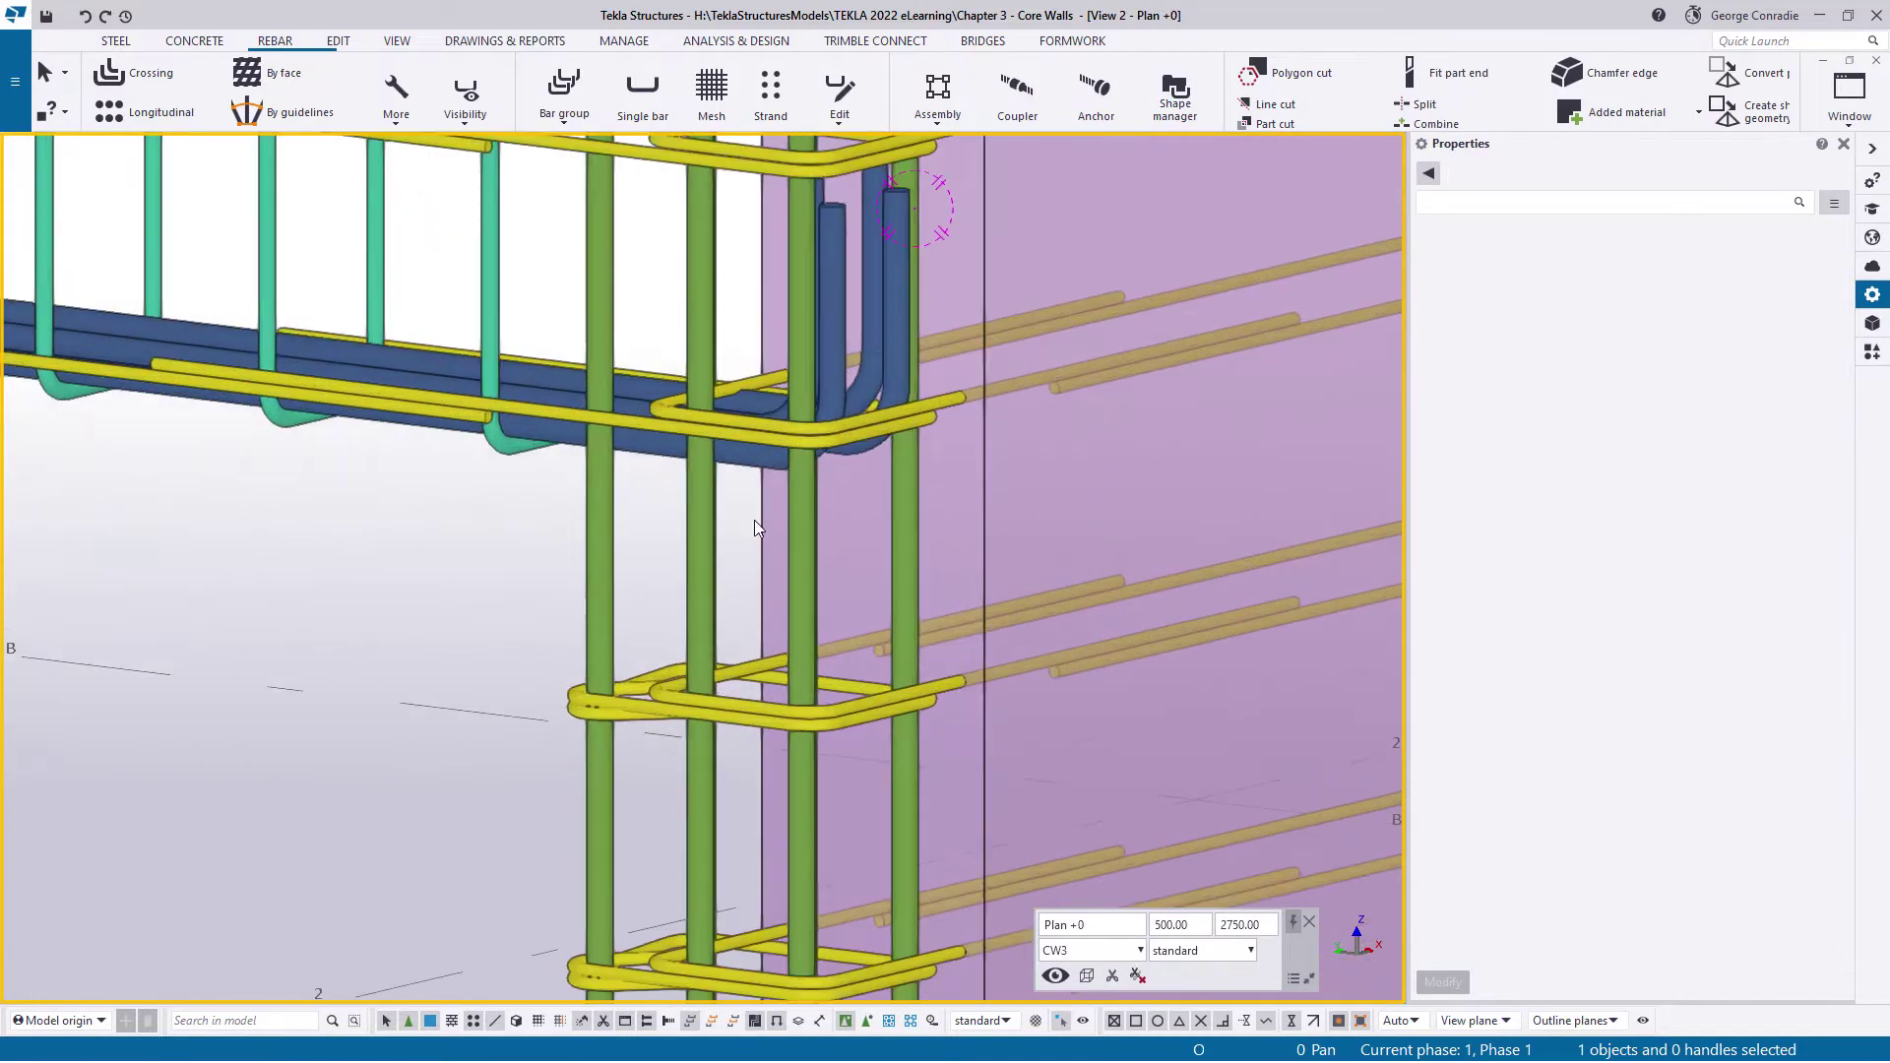
mouse_move(782, 487)
middle_mouse_down("ctrl")
mouse_move(759, 453)
mouse_move(759, 652)
middle_mouse_up("ctrl")
scroll(759, 648, "down", 4)
middle_click_drag(902, 698, 568, 410)
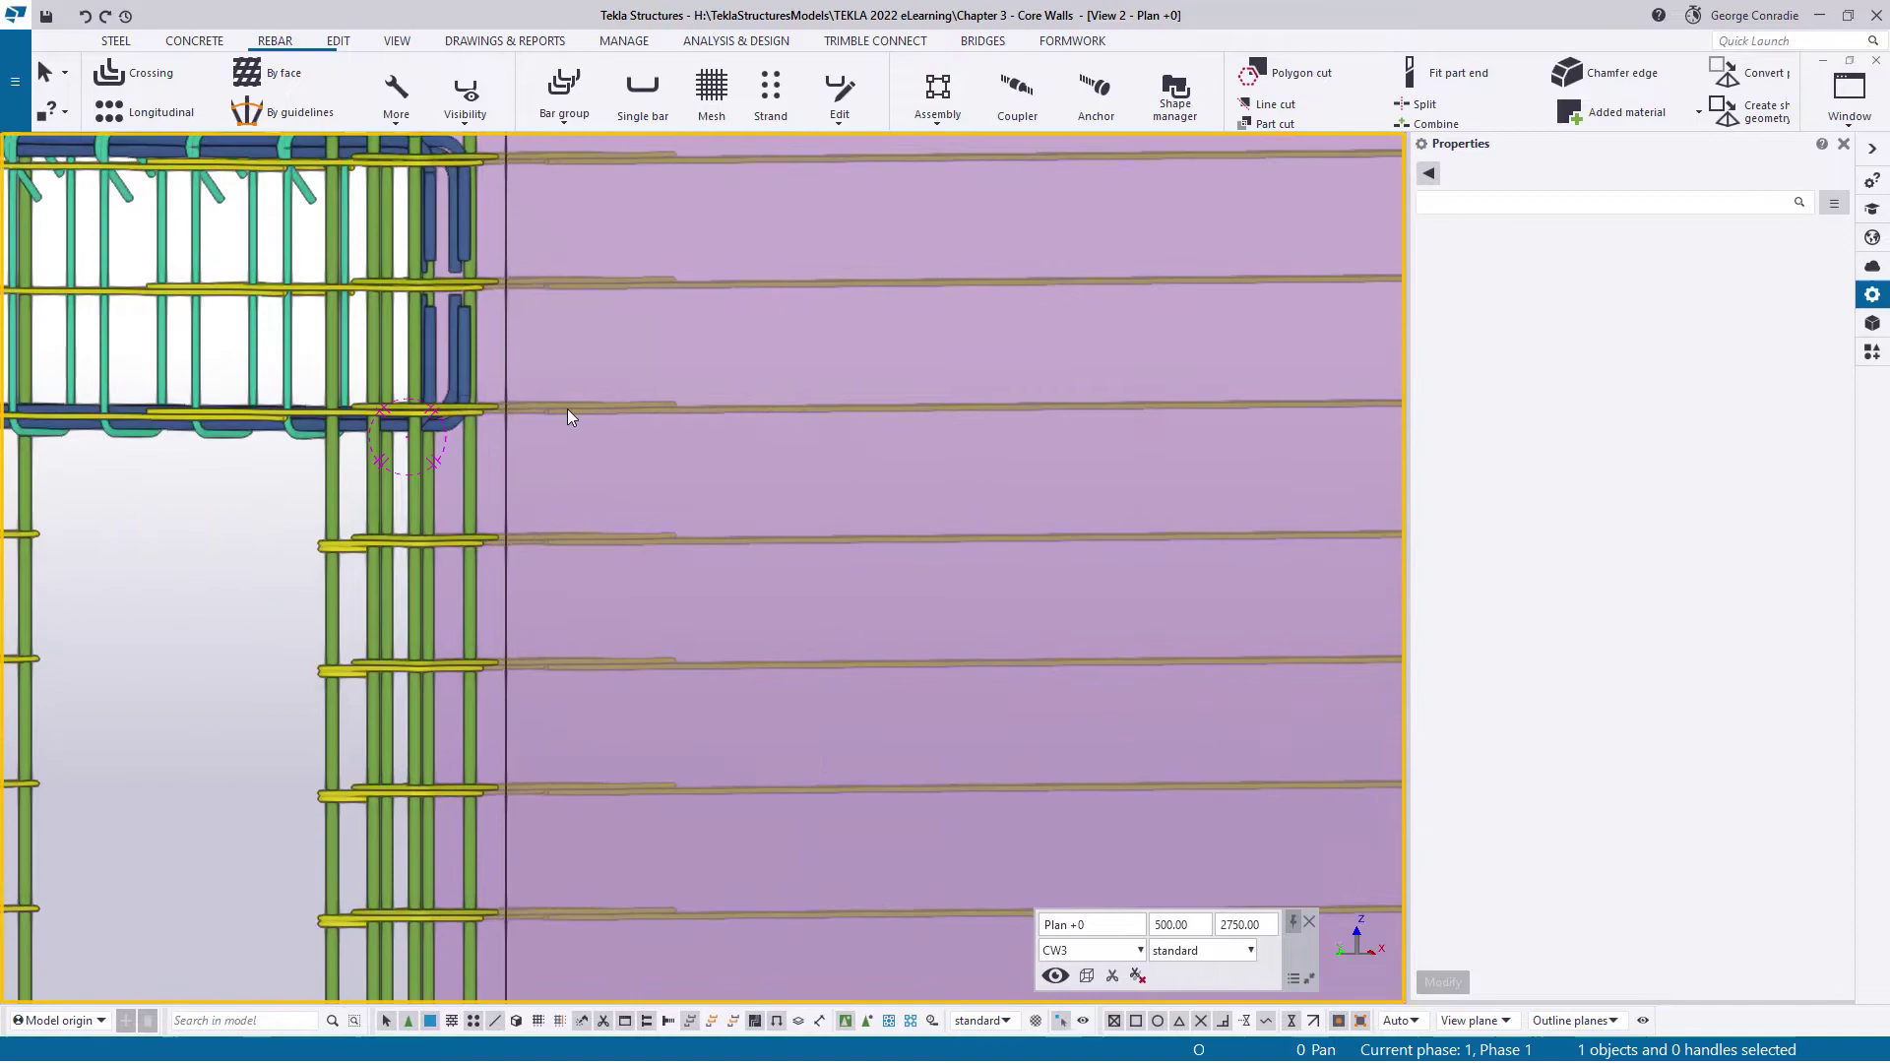
scroll(664, 455, "down", 4)
middle_click_drag(727, 890, 664, 453)
middle_click_drag(664, 453, 757, 751, "ctrl")
middle_click_drag(675, 523, 686, 541, "ctrl")
middle_click_drag(674, 405, 706, 546)
scroll(611, 398, "up", 3)
middle_click_drag(612, 398, 626, 521)
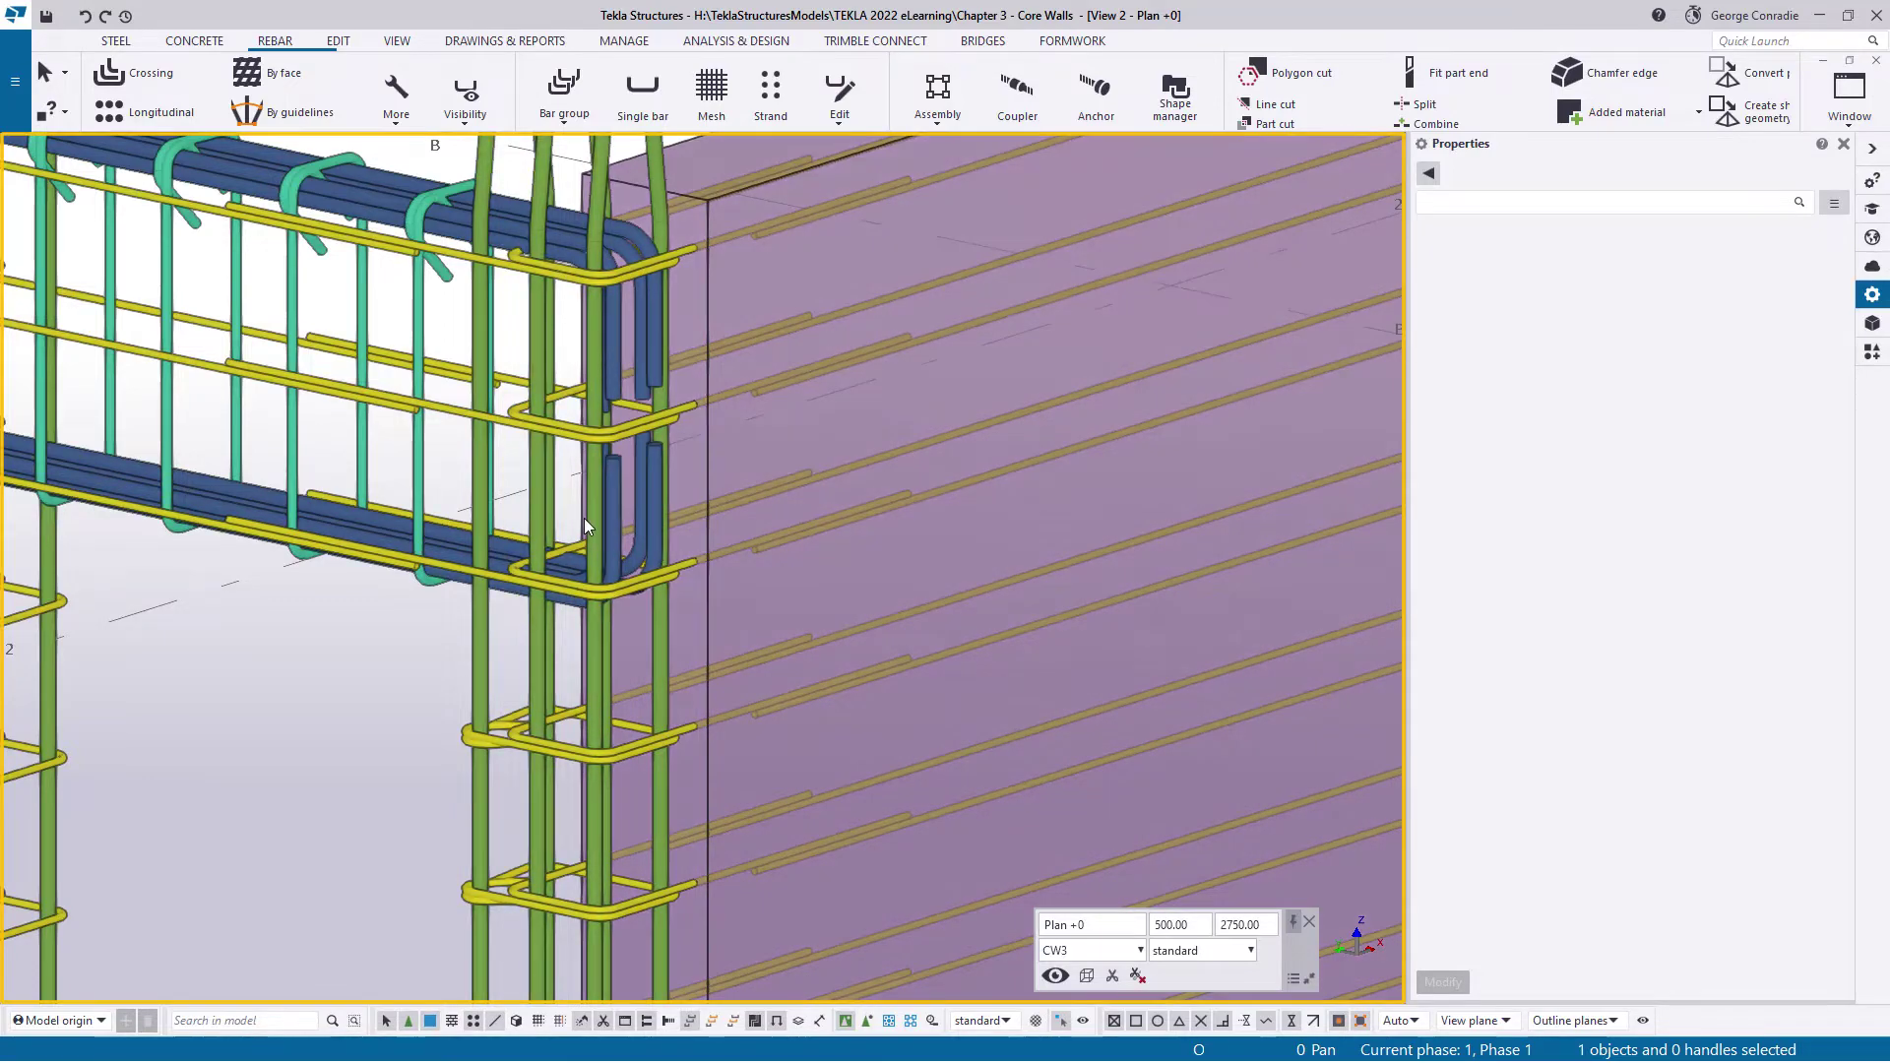
scroll(587, 516, "down", 4)
middle_click_drag(1077, 517, 951, 657)
scroll(883, 526, "down", 2)
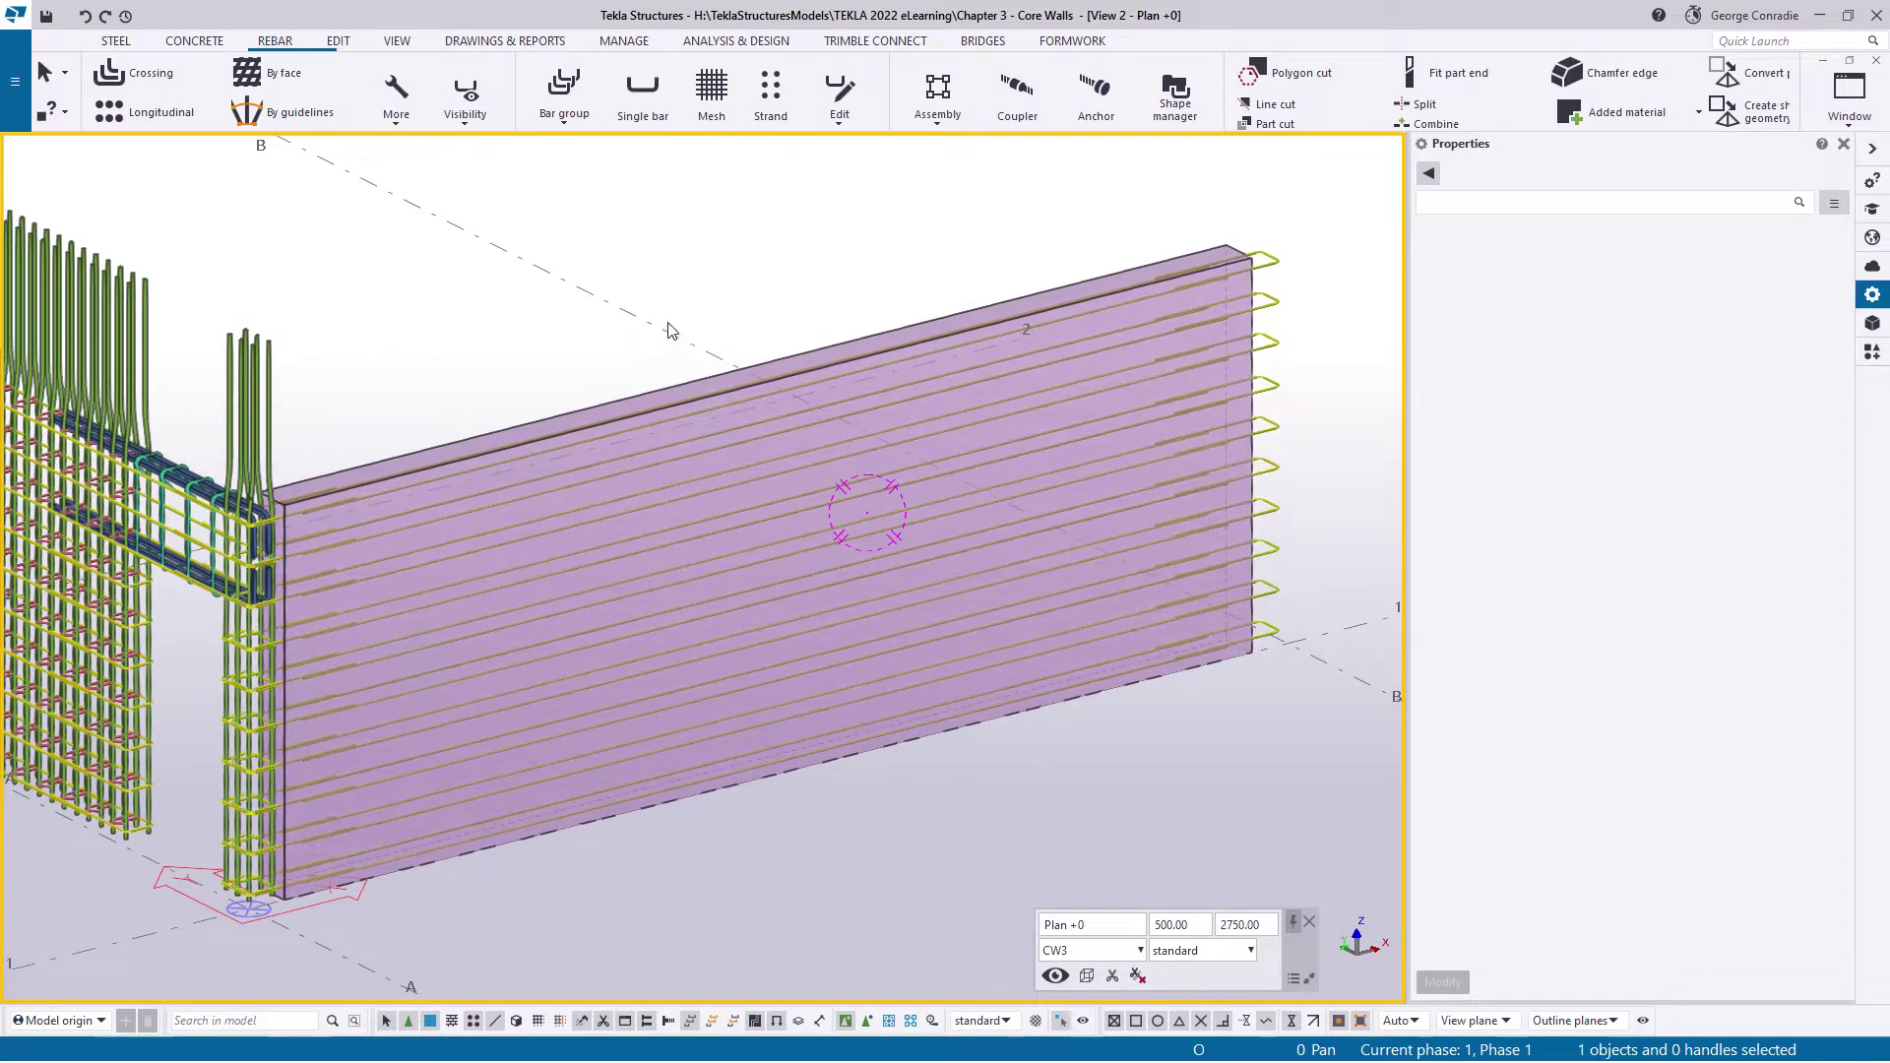
Start a longitudinal rebar set with grade N size 24 main bars and class 3
left_click(163, 112)
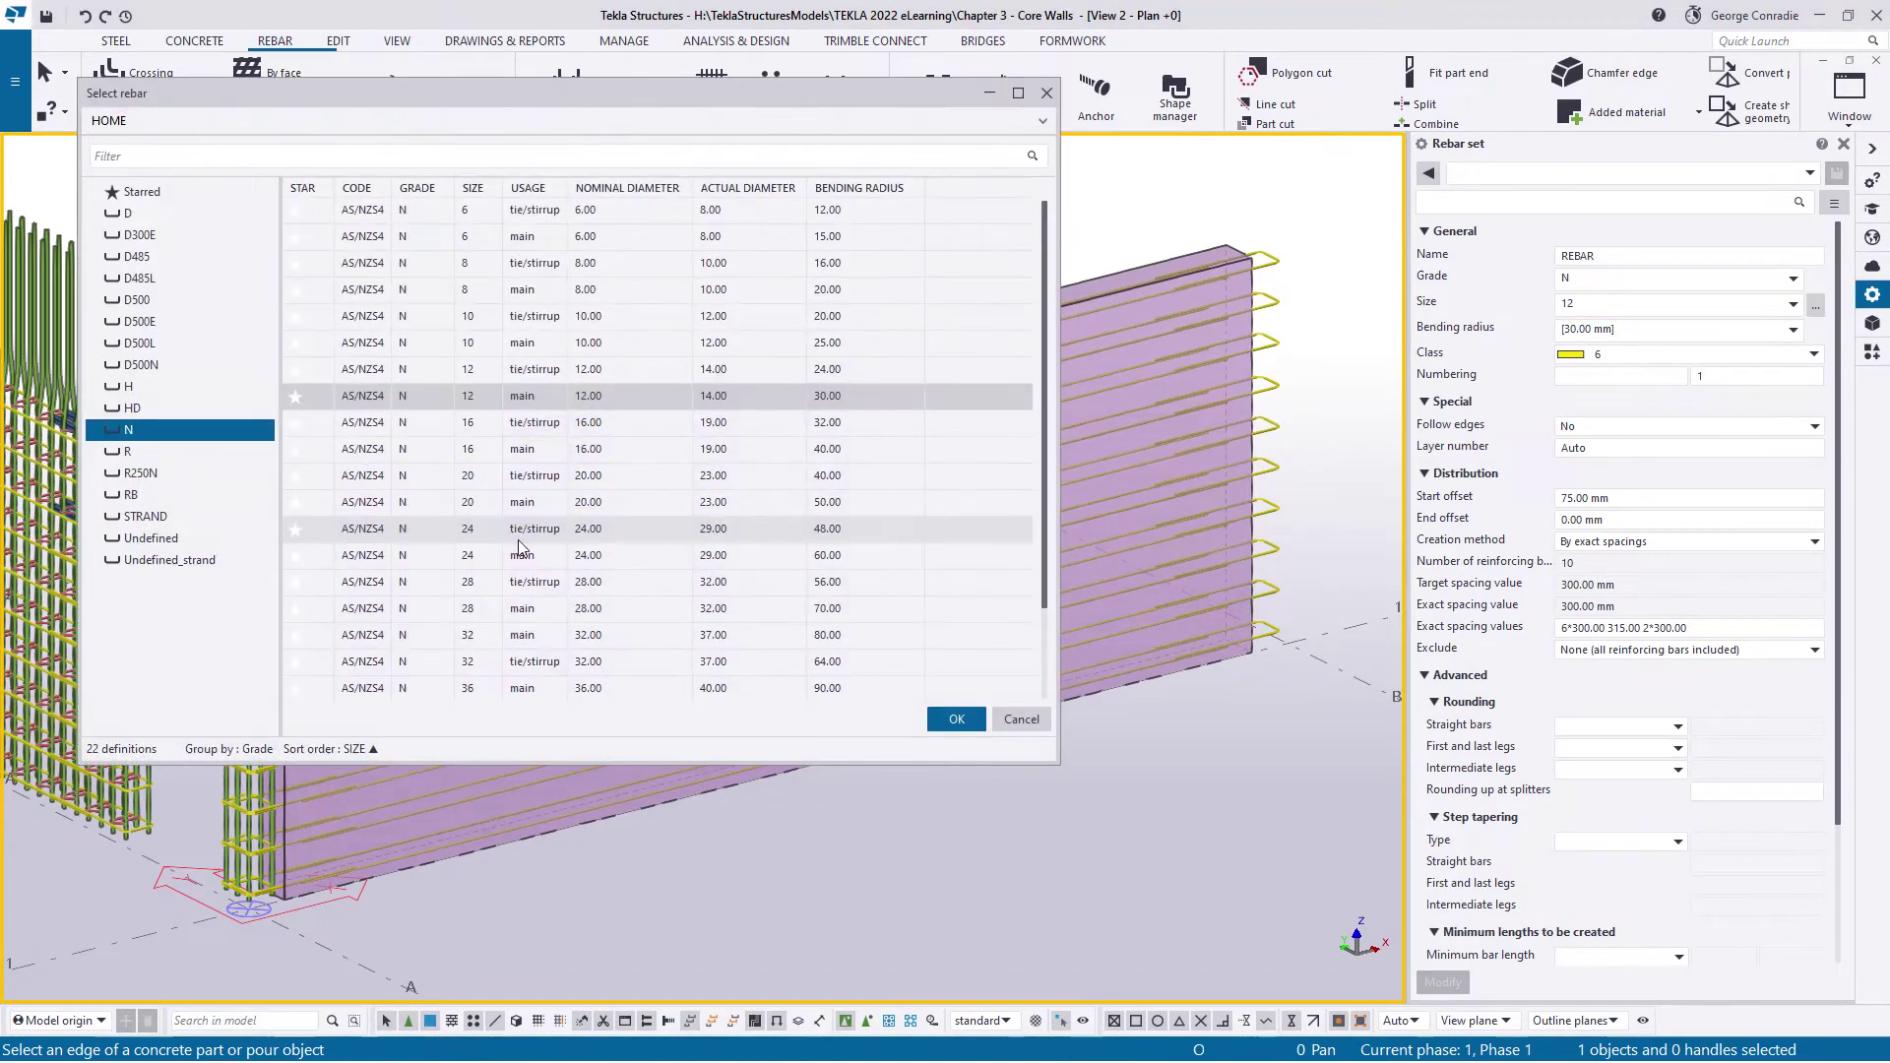
left_click(476, 555)
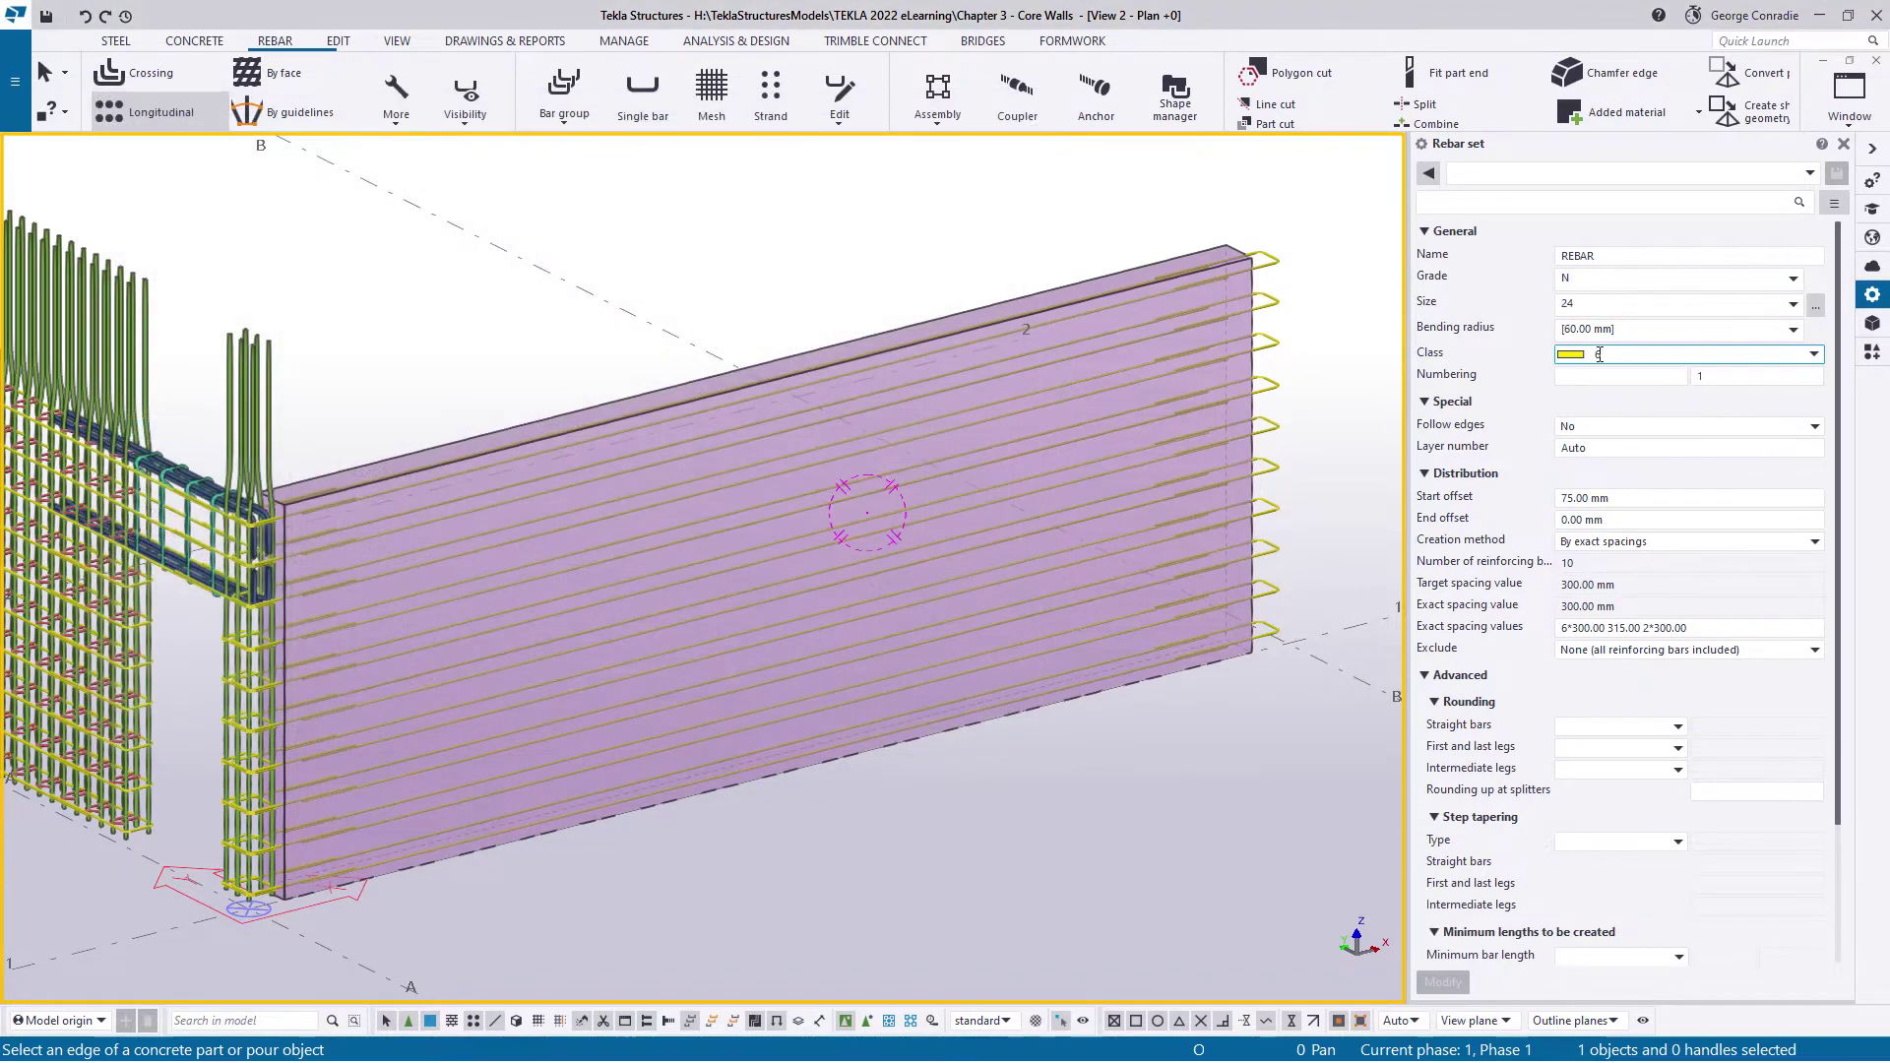
left_click(1614, 354)
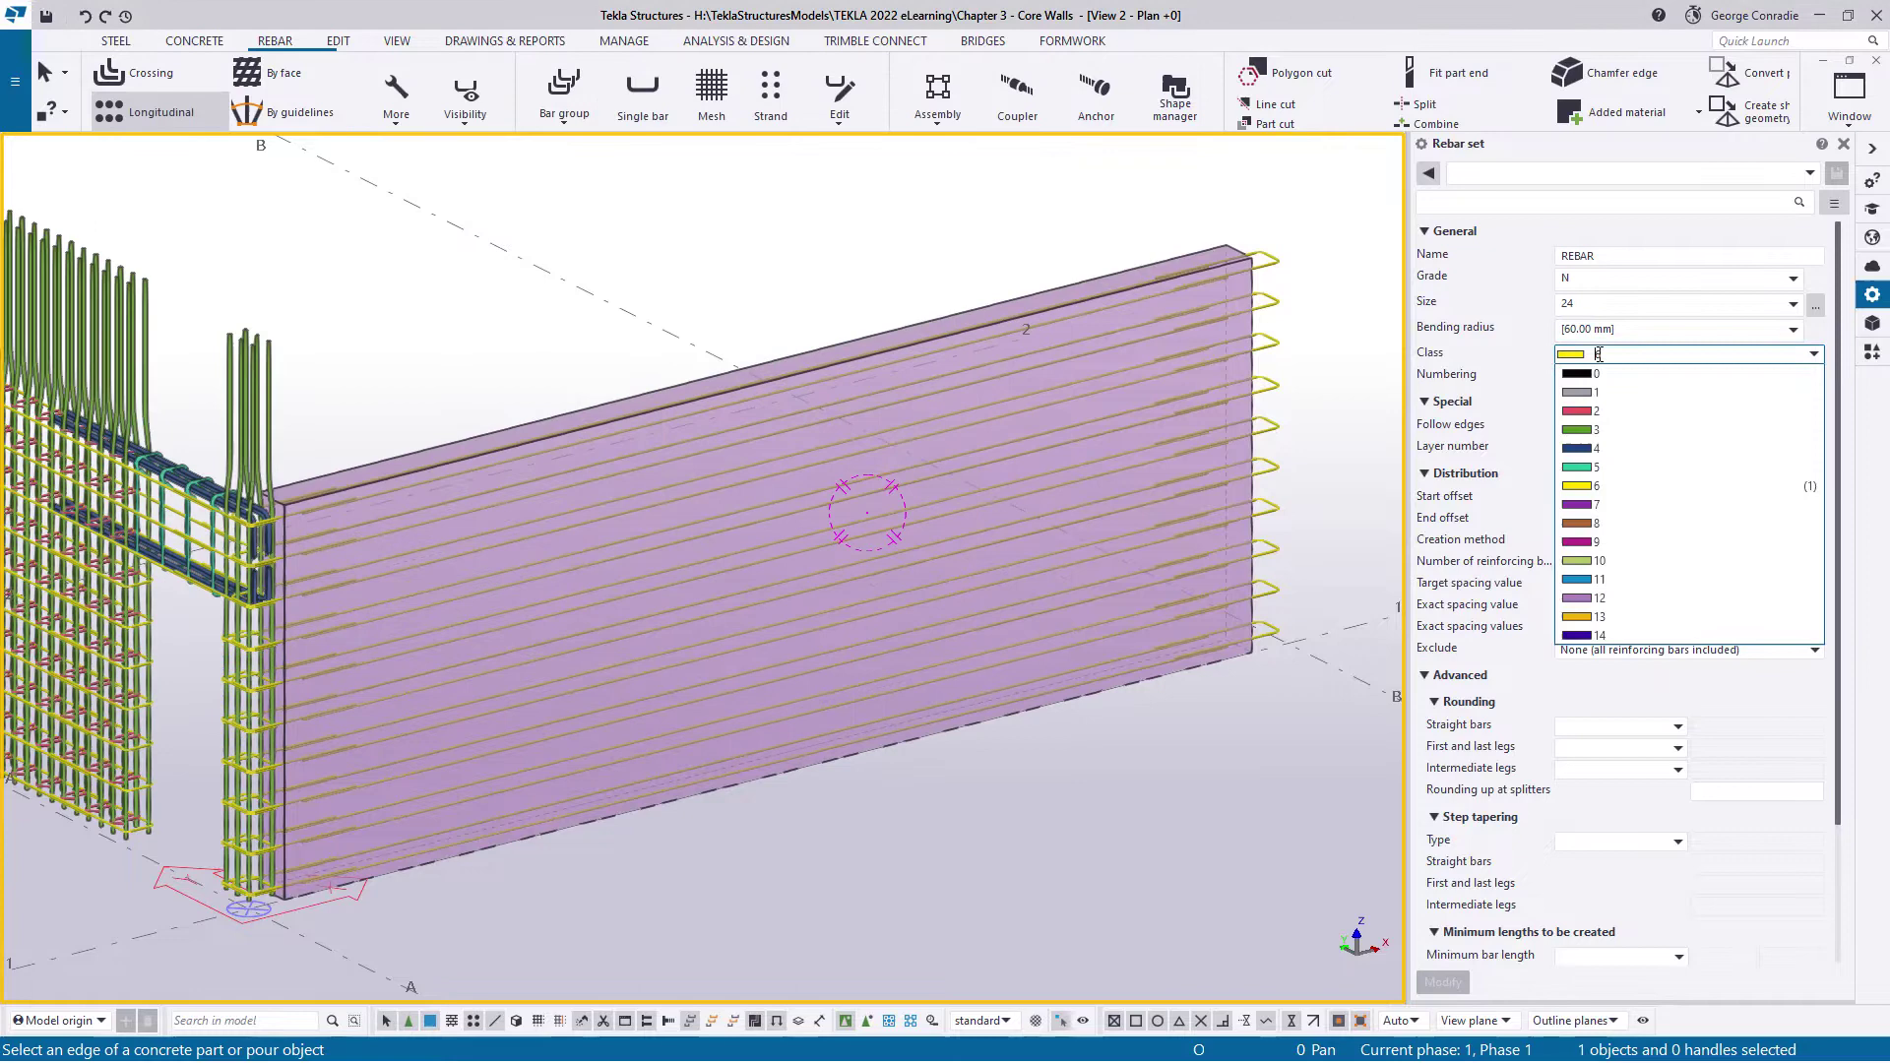
left_click(1609, 438)
key("Tab")
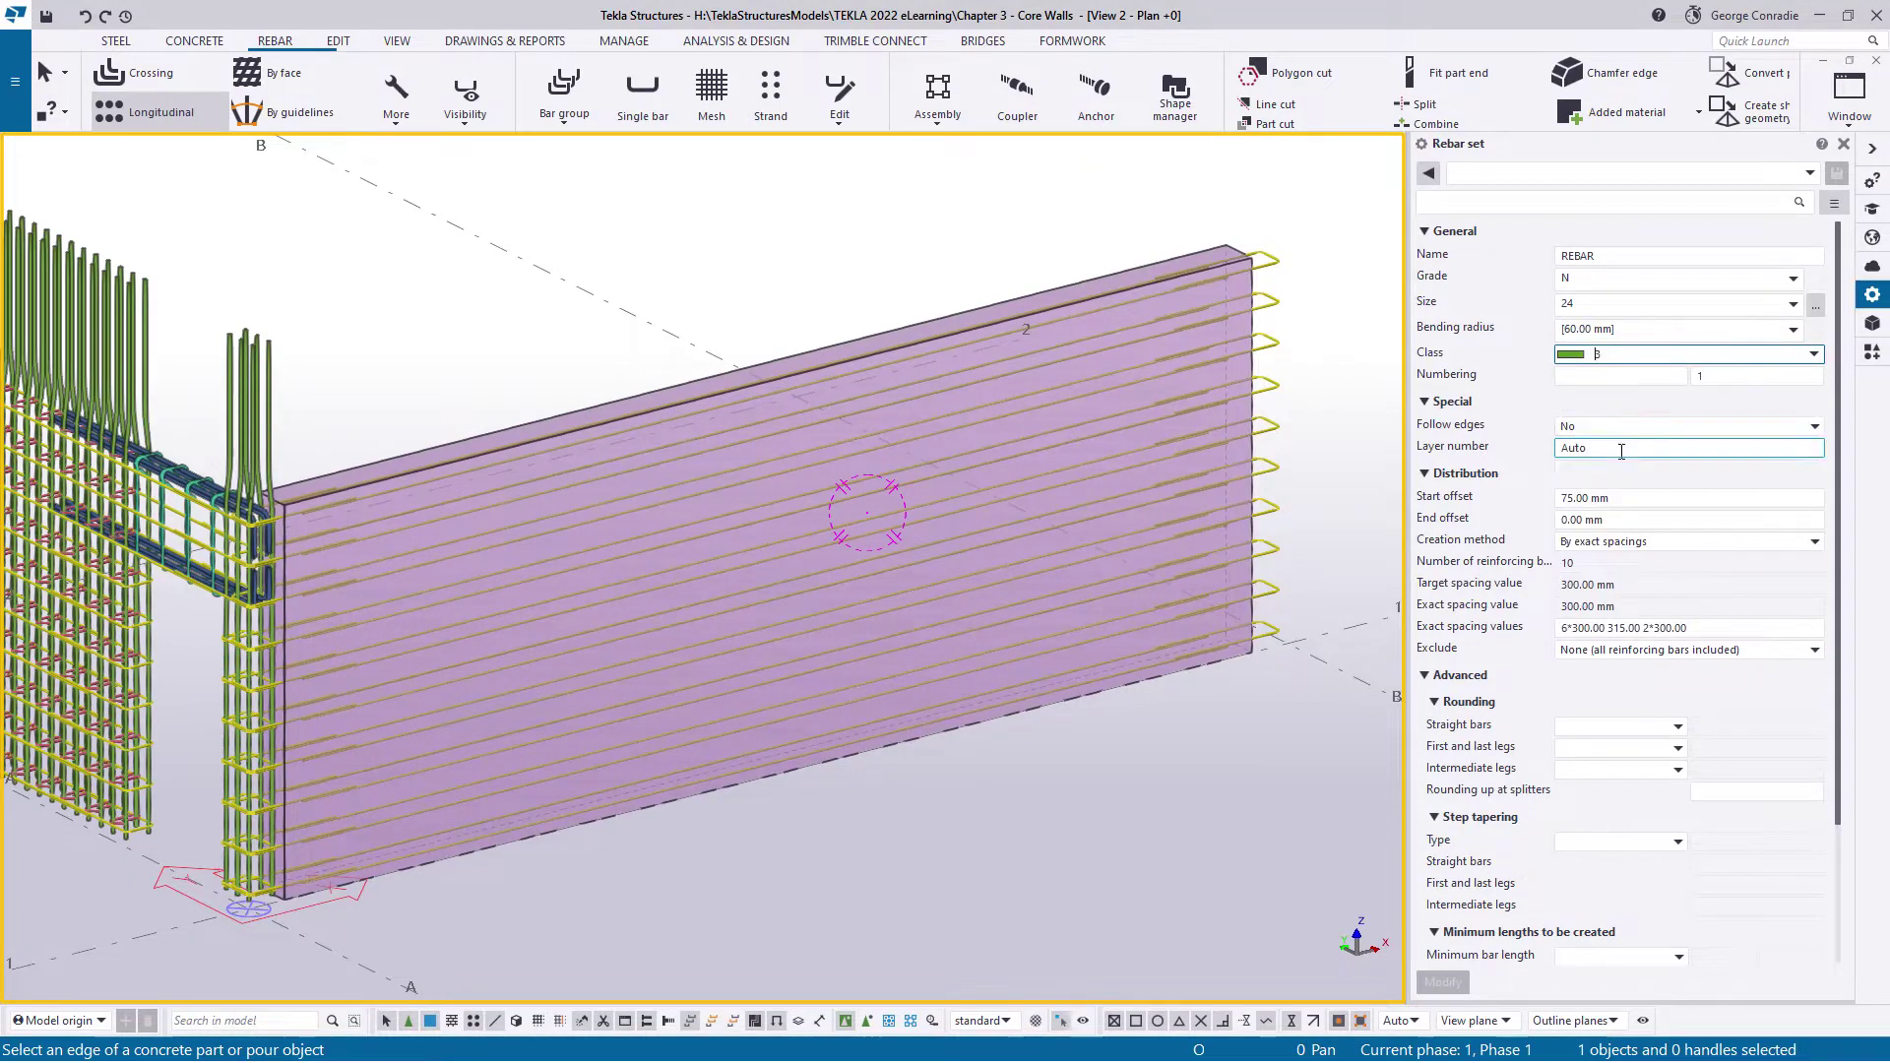
key("Tab")
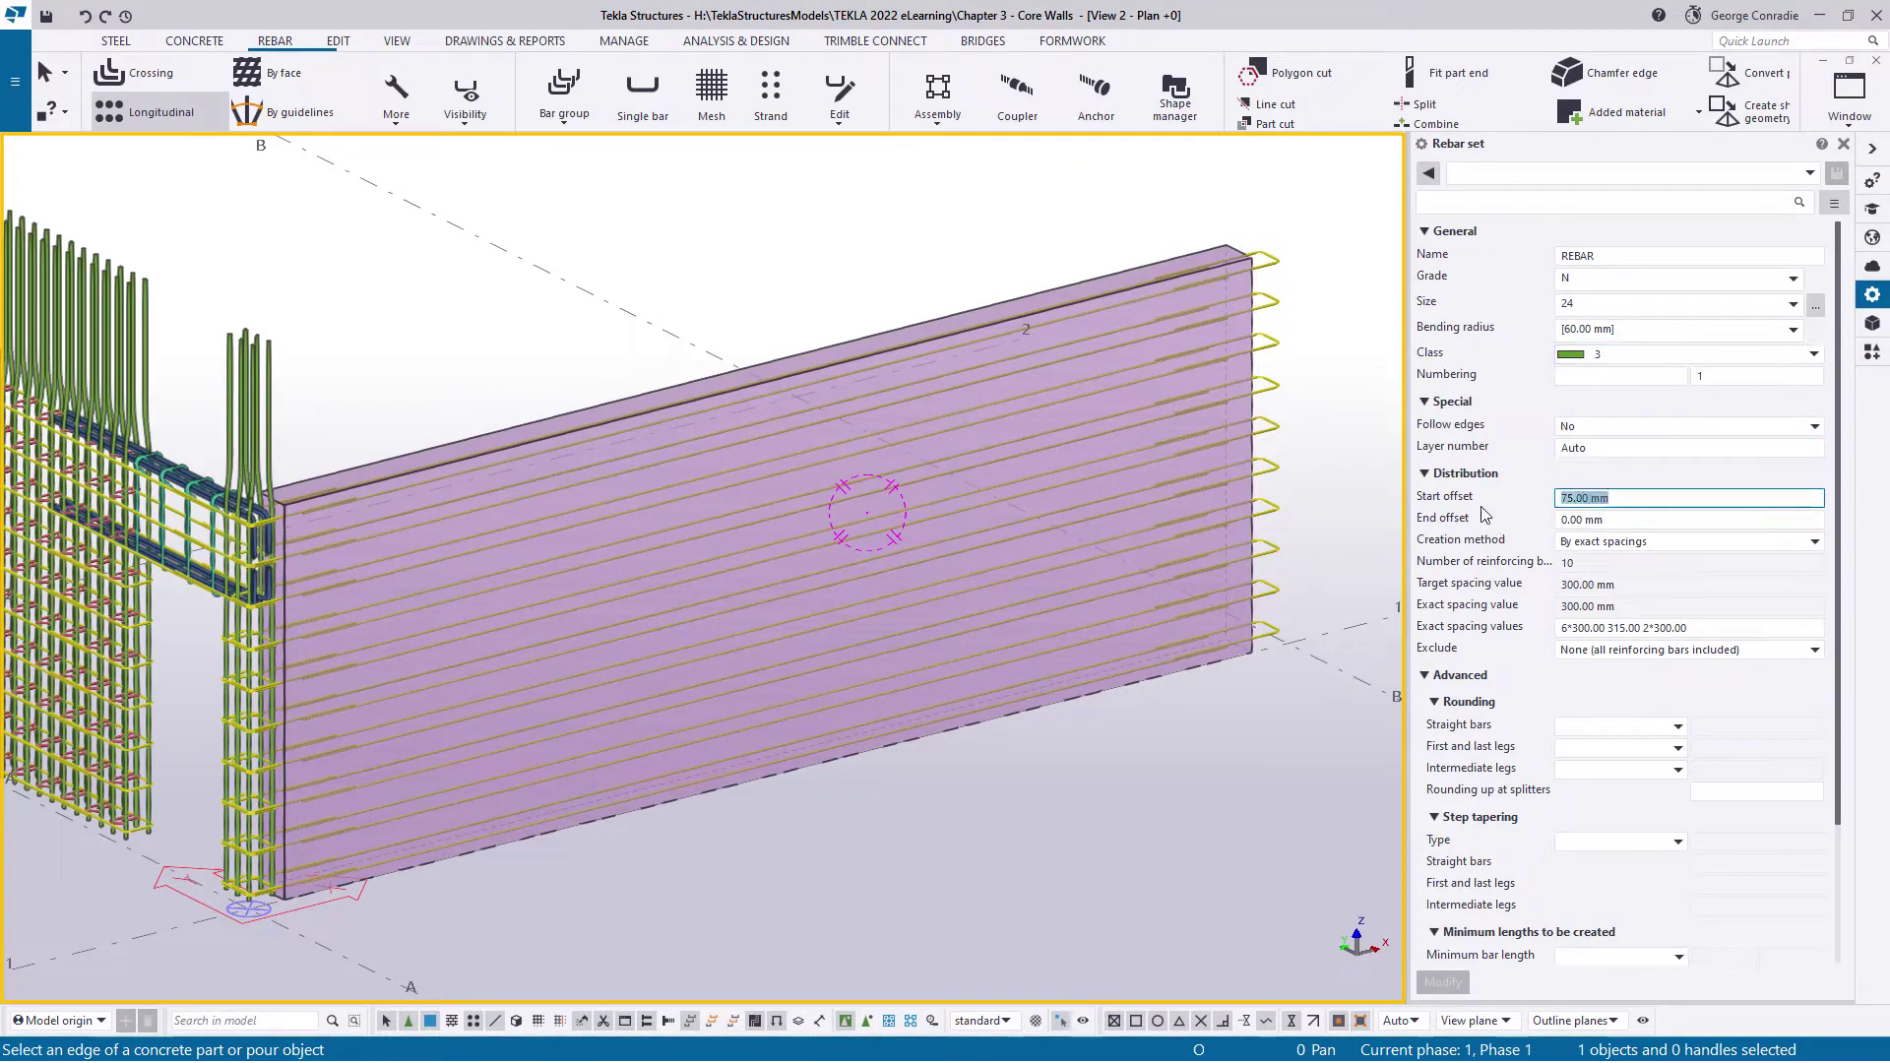
Clear the start and end offsets and use equal distribution by target spacing value with a spacing of 150 mm
key("BackSpace")
key("Tab")
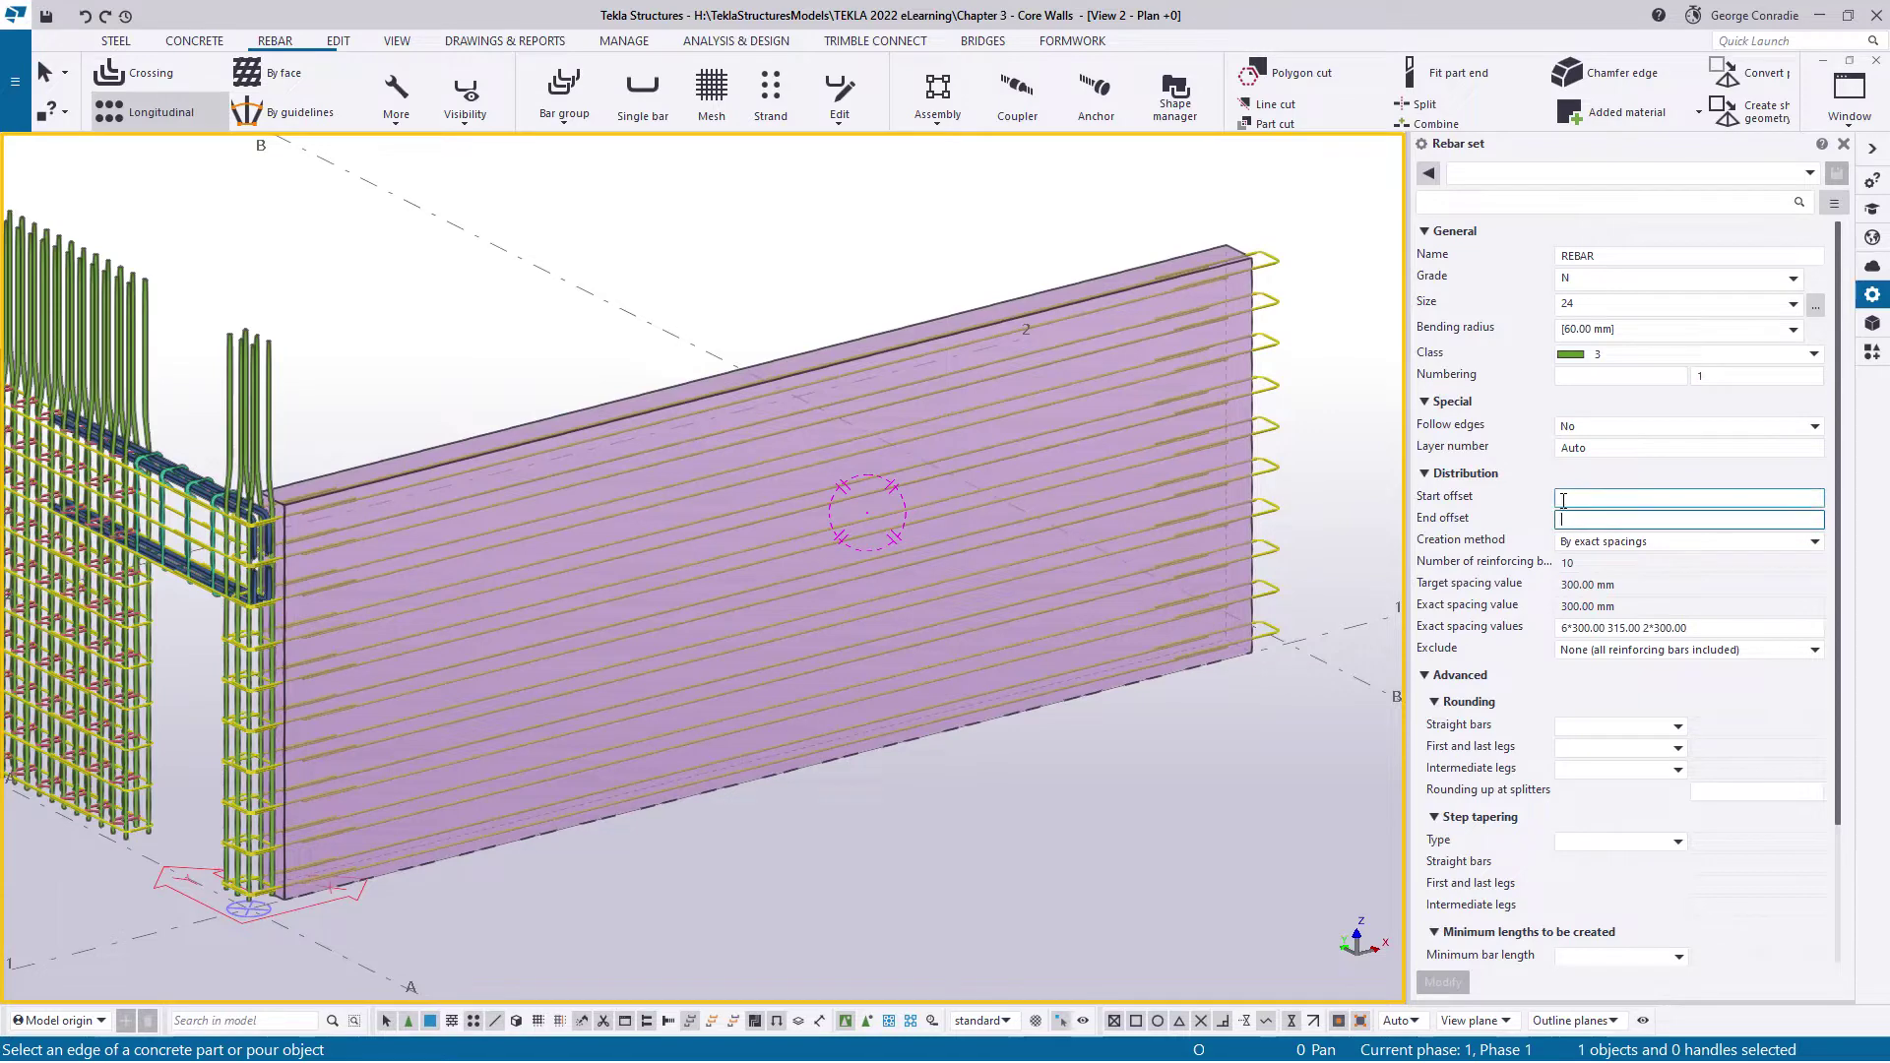
left_click(1659, 543)
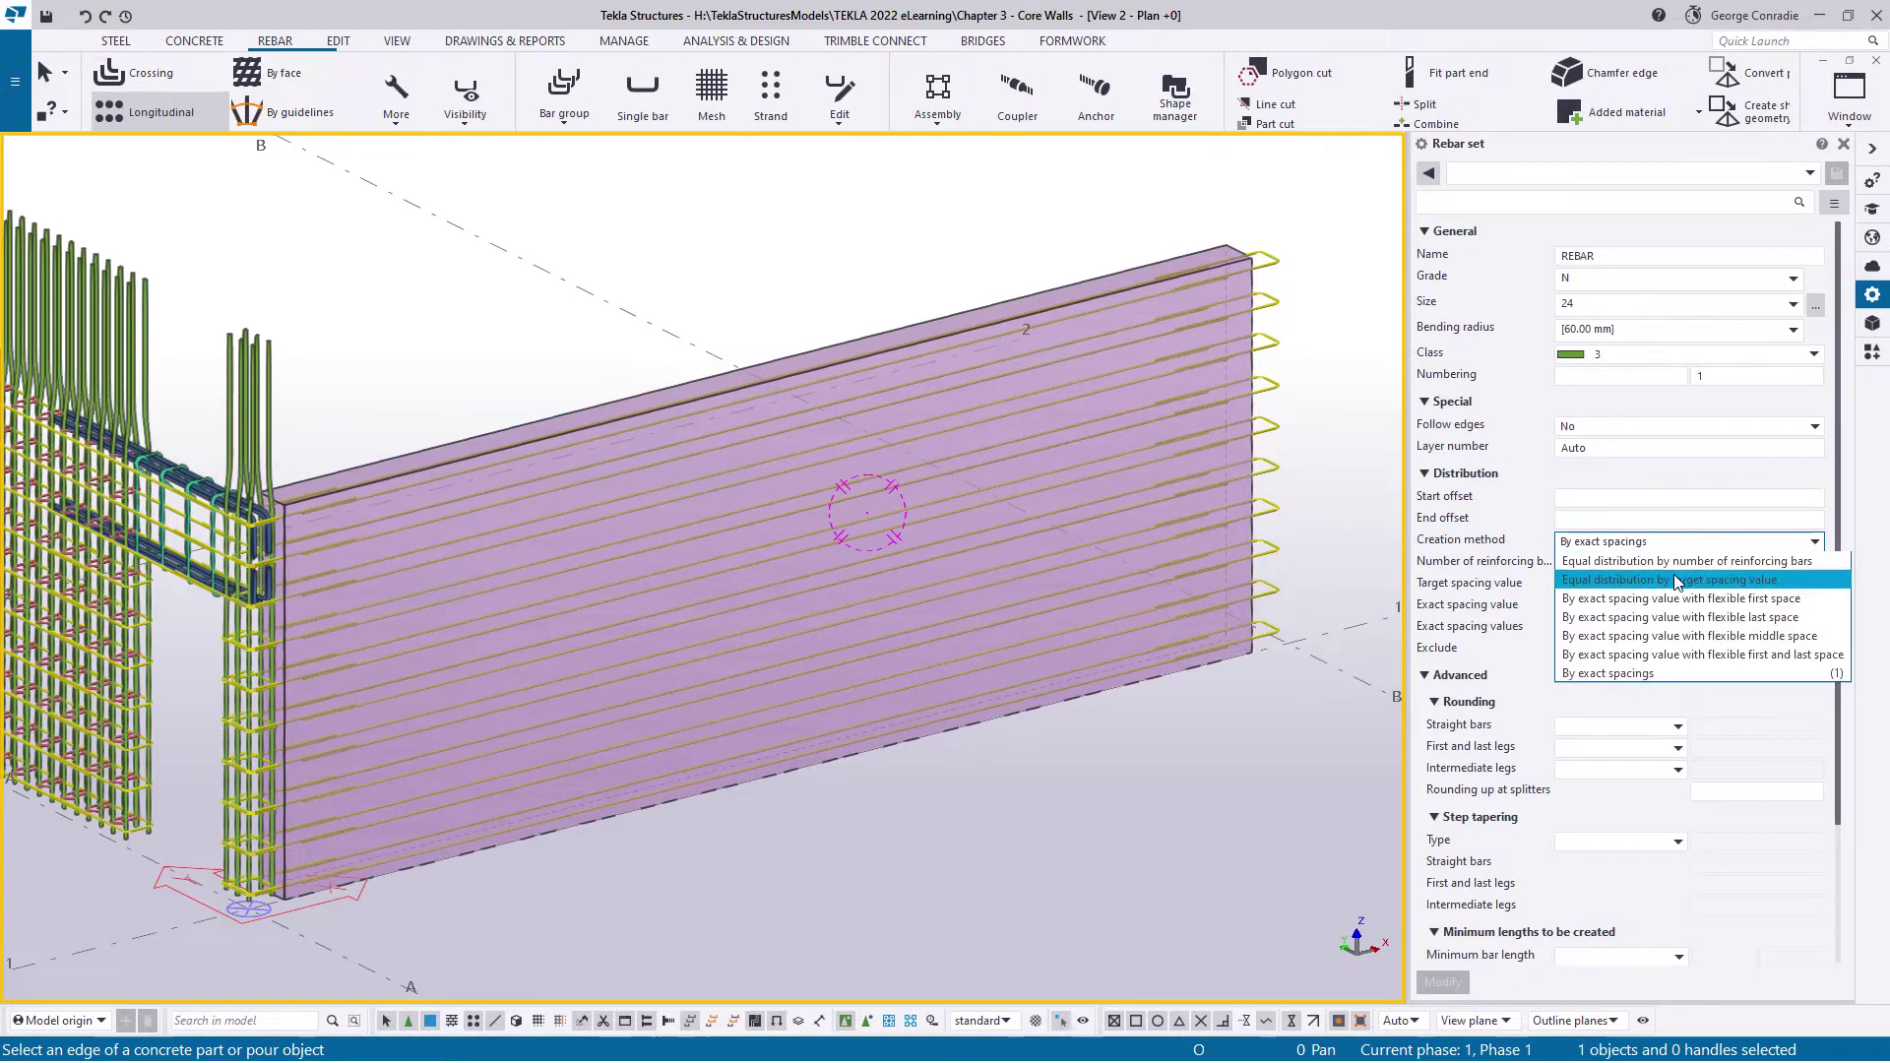
left_click(1678, 581)
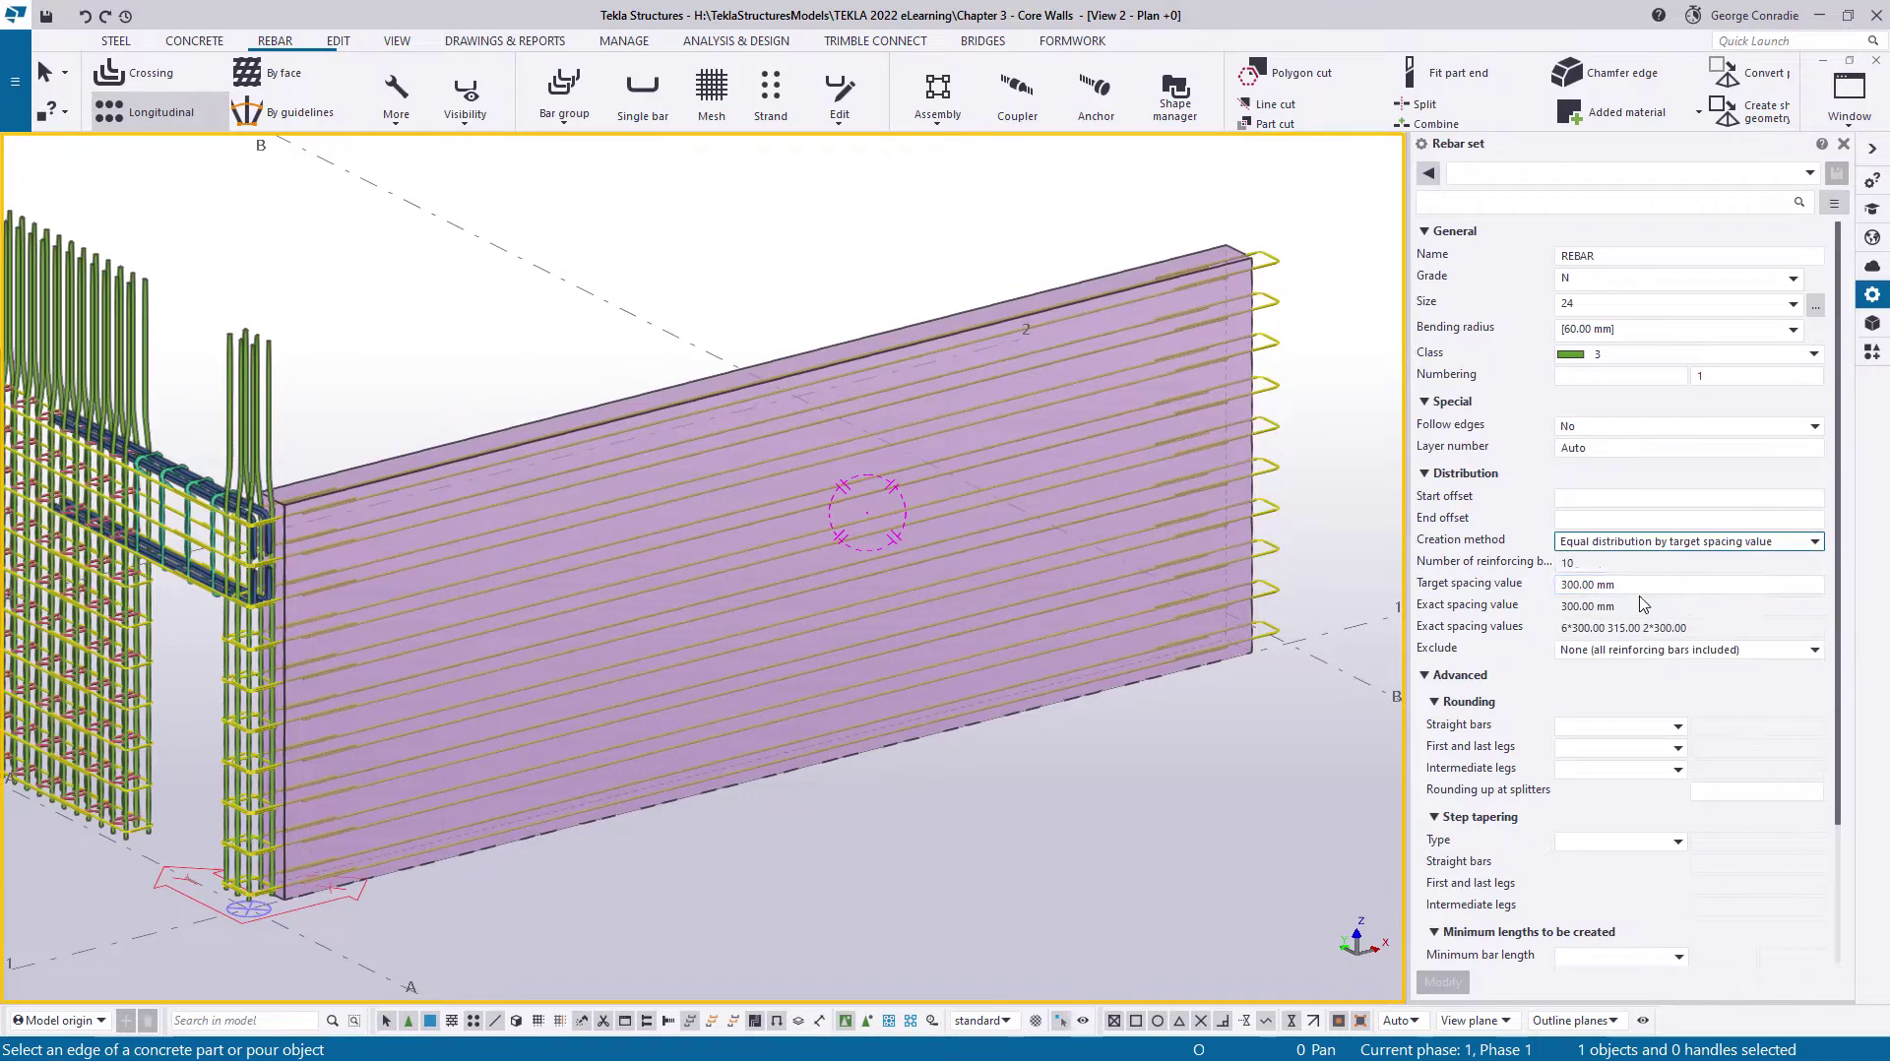
left_click(1622, 521)
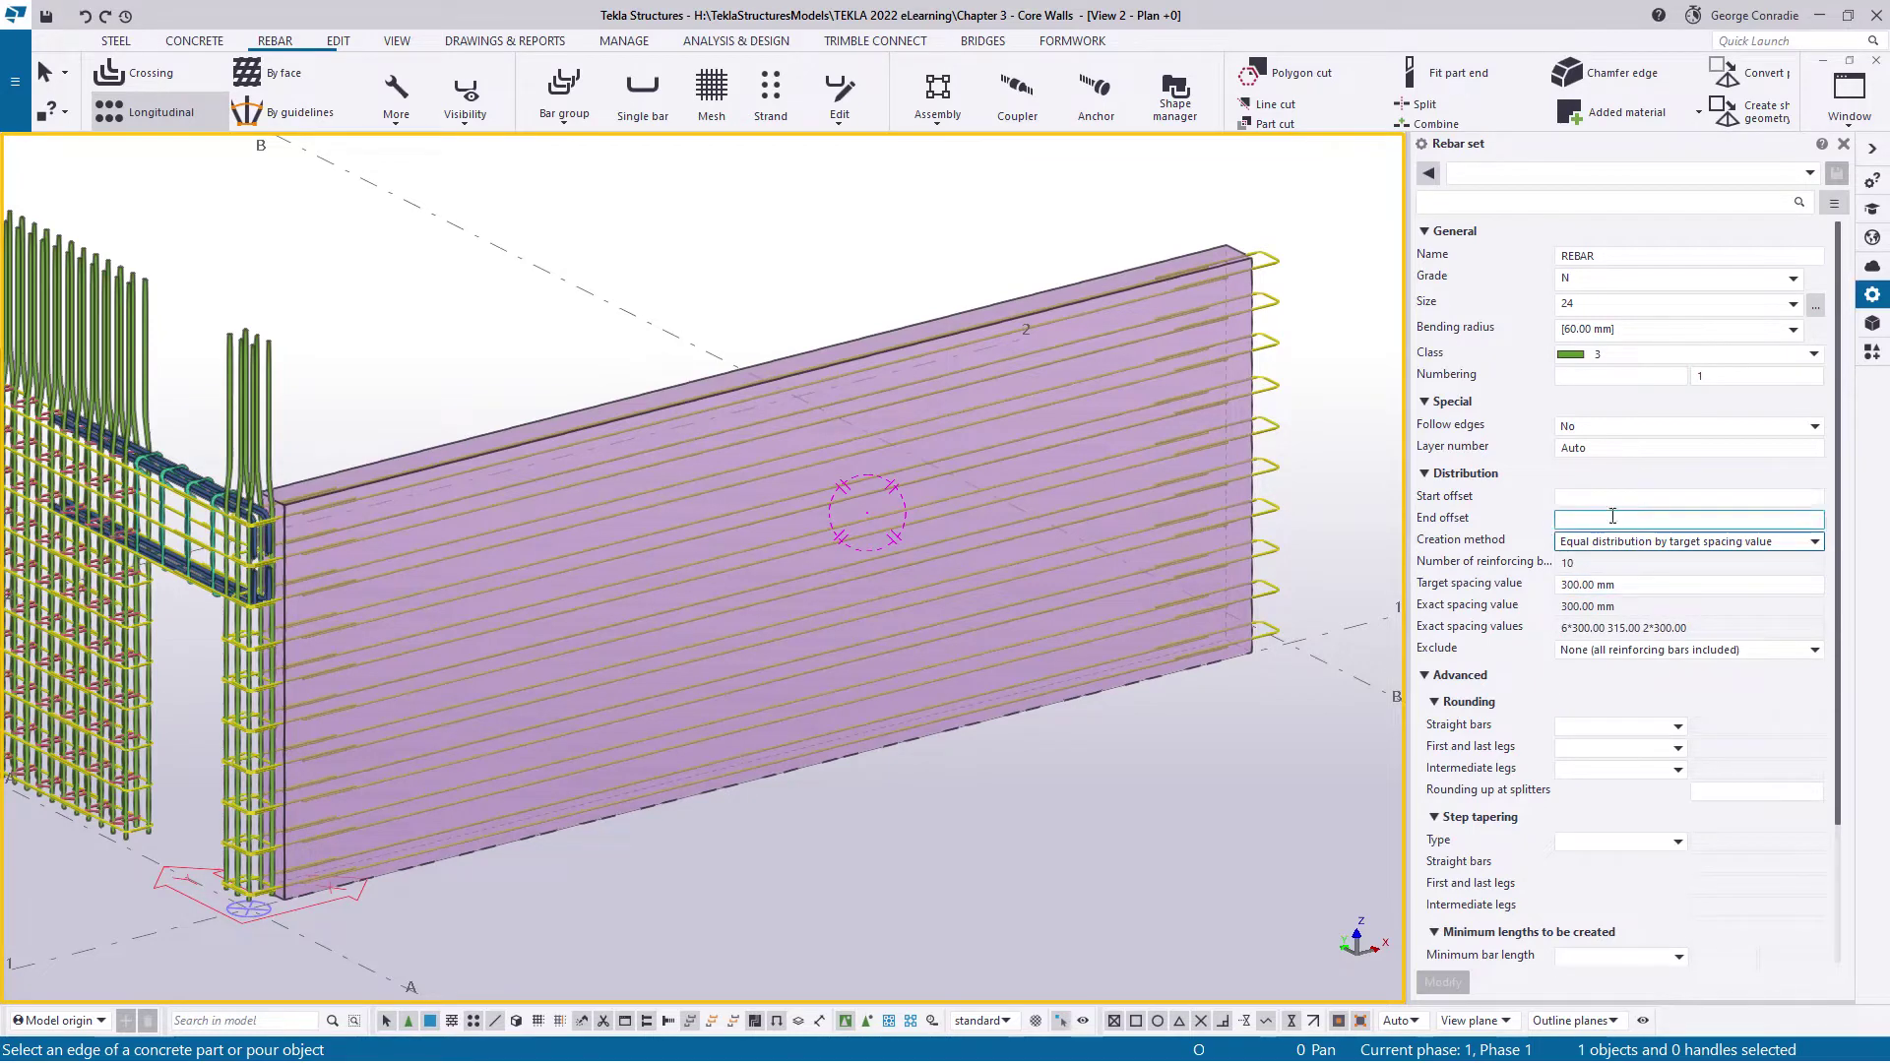
left_click(1639, 585)
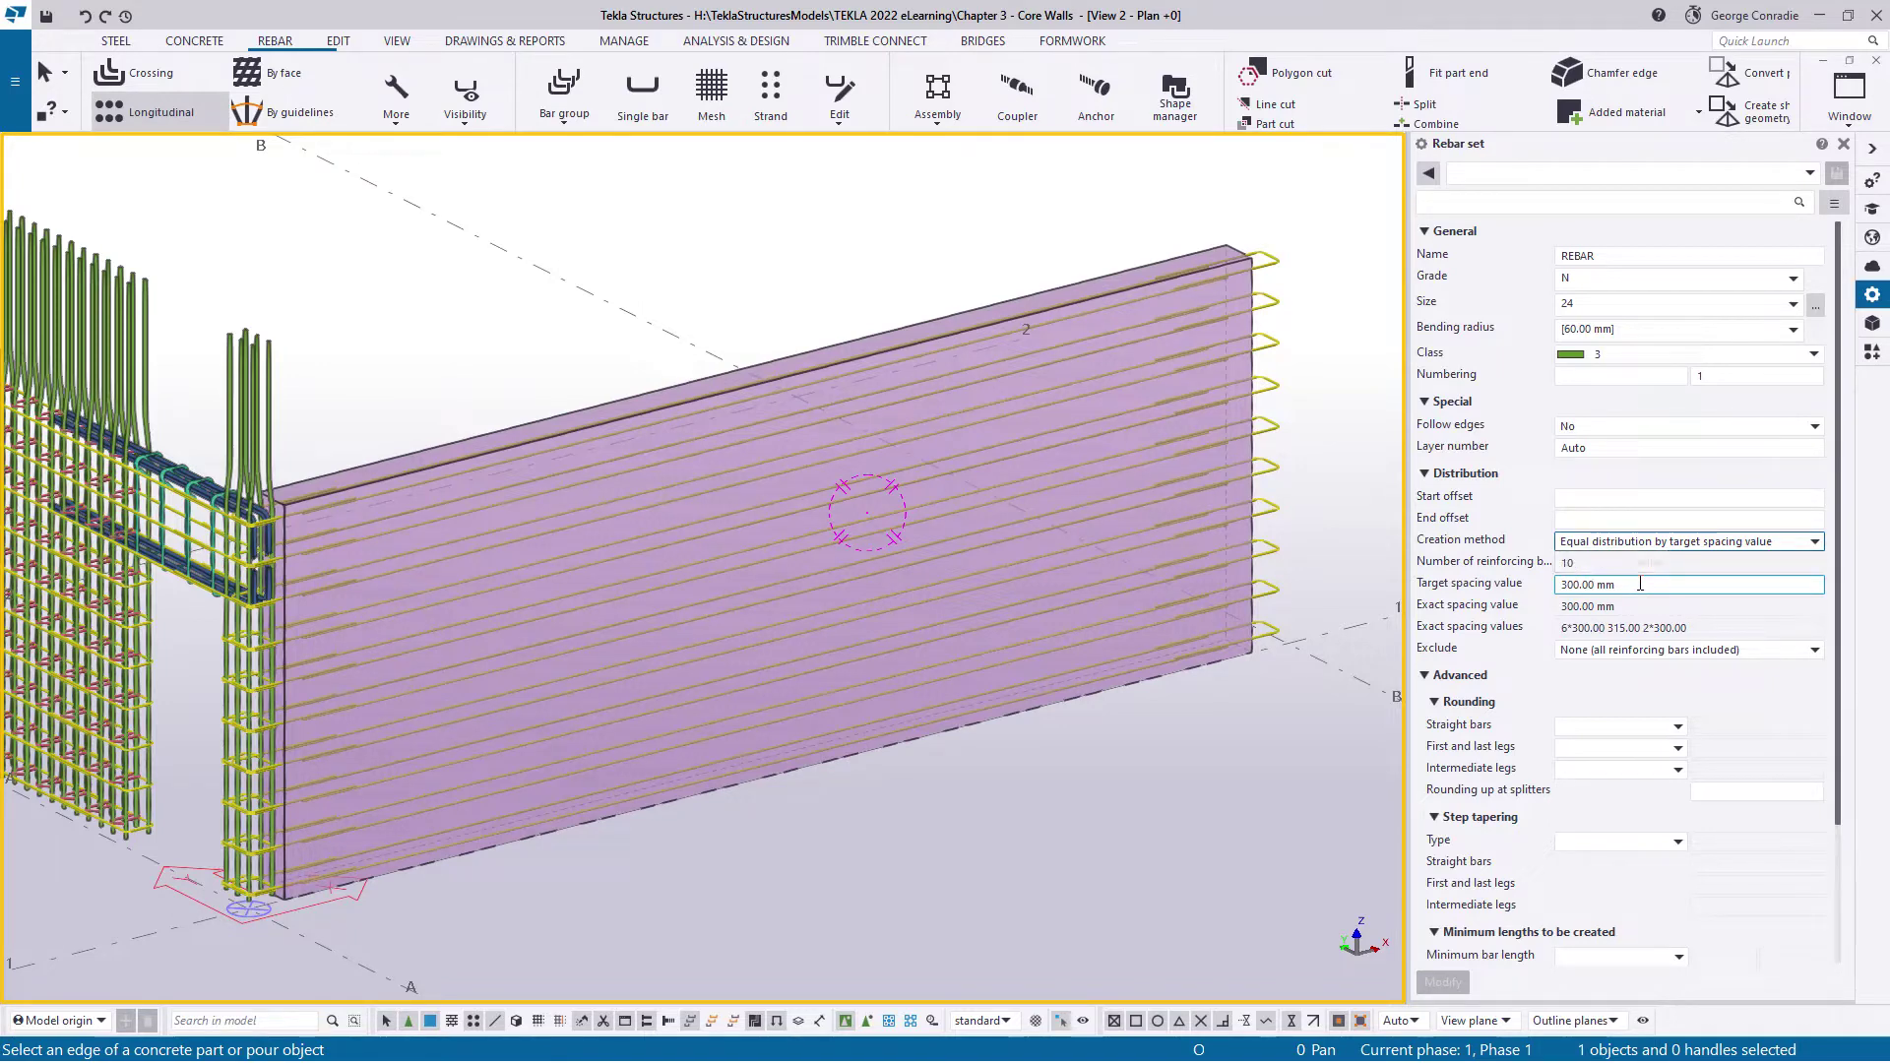
left_click(1595, 499)
left_click(1632, 587)
left_click(1635, 584)
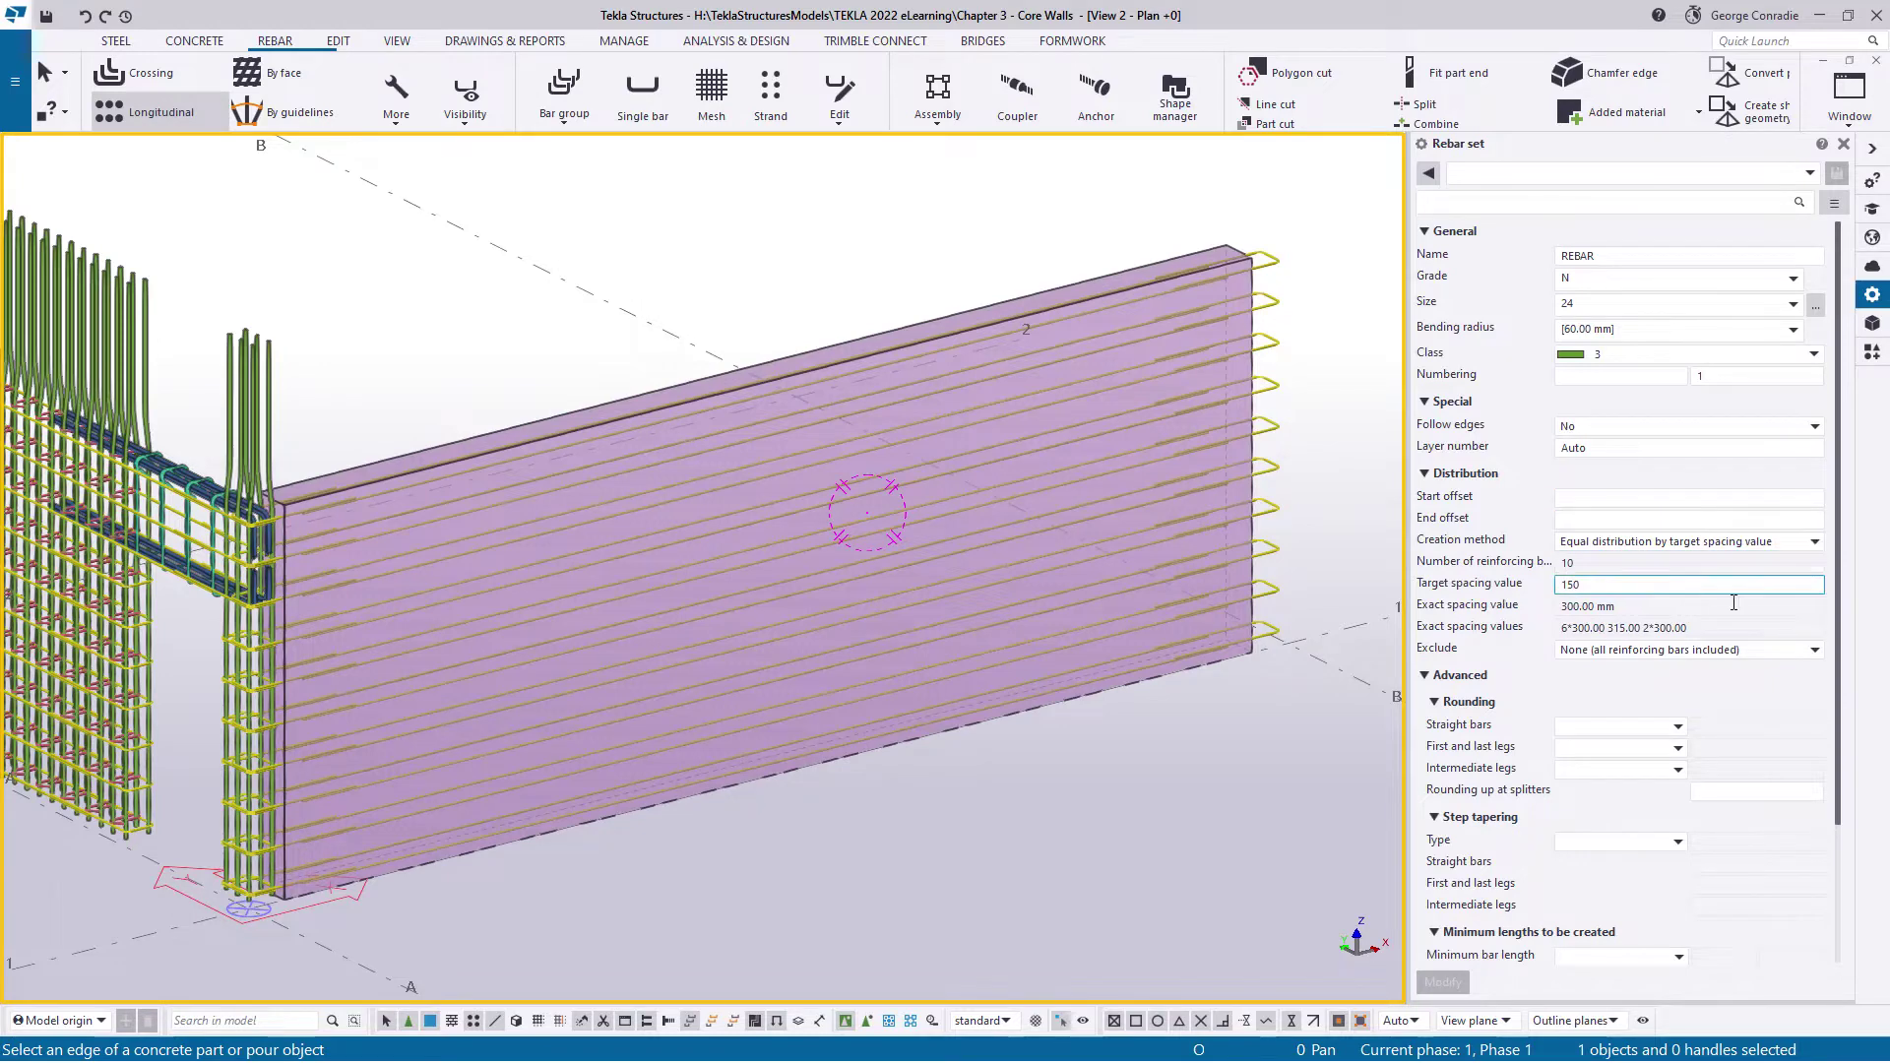
Create the vertical longitudinal rebar set along the CW3 wall's faces and end the command
left_click(1254, 500)
scroll(1084, 538, "up", 5)
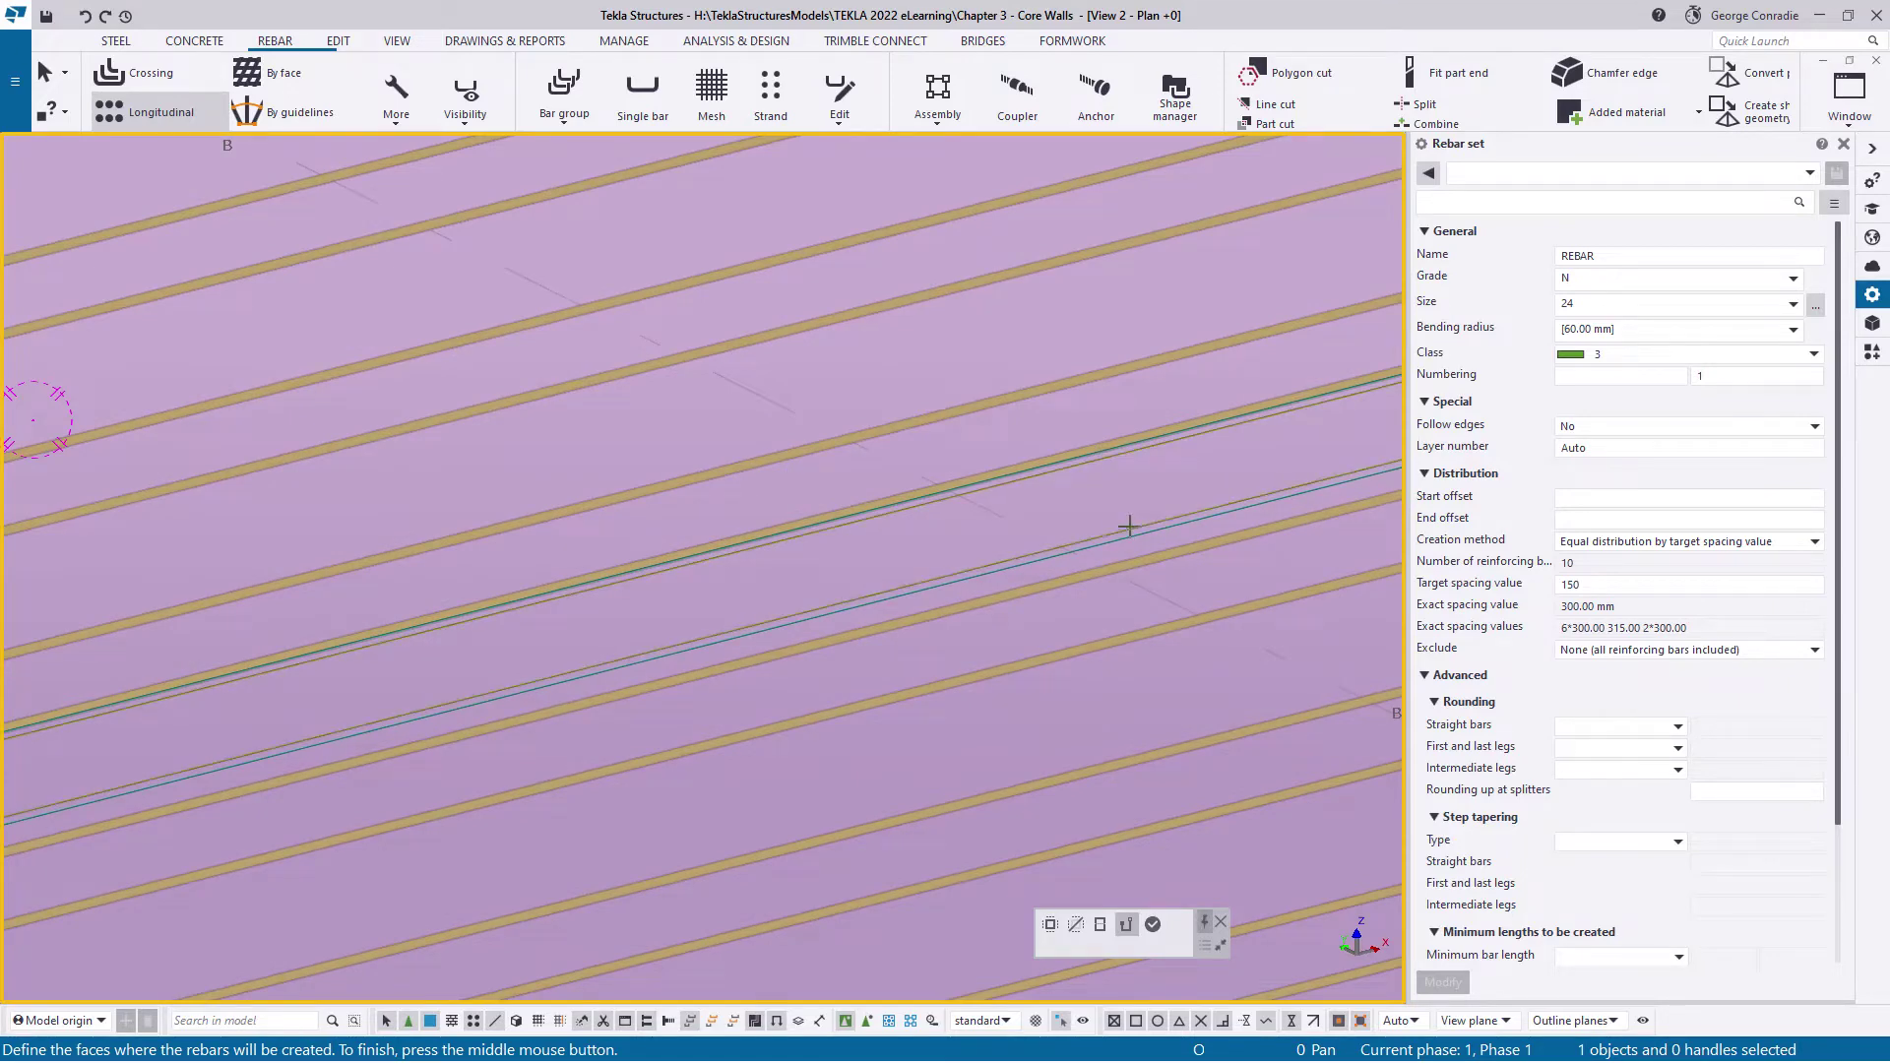
scroll(1128, 526, "down", 5)
scroll(1112, 566, "down", 5)
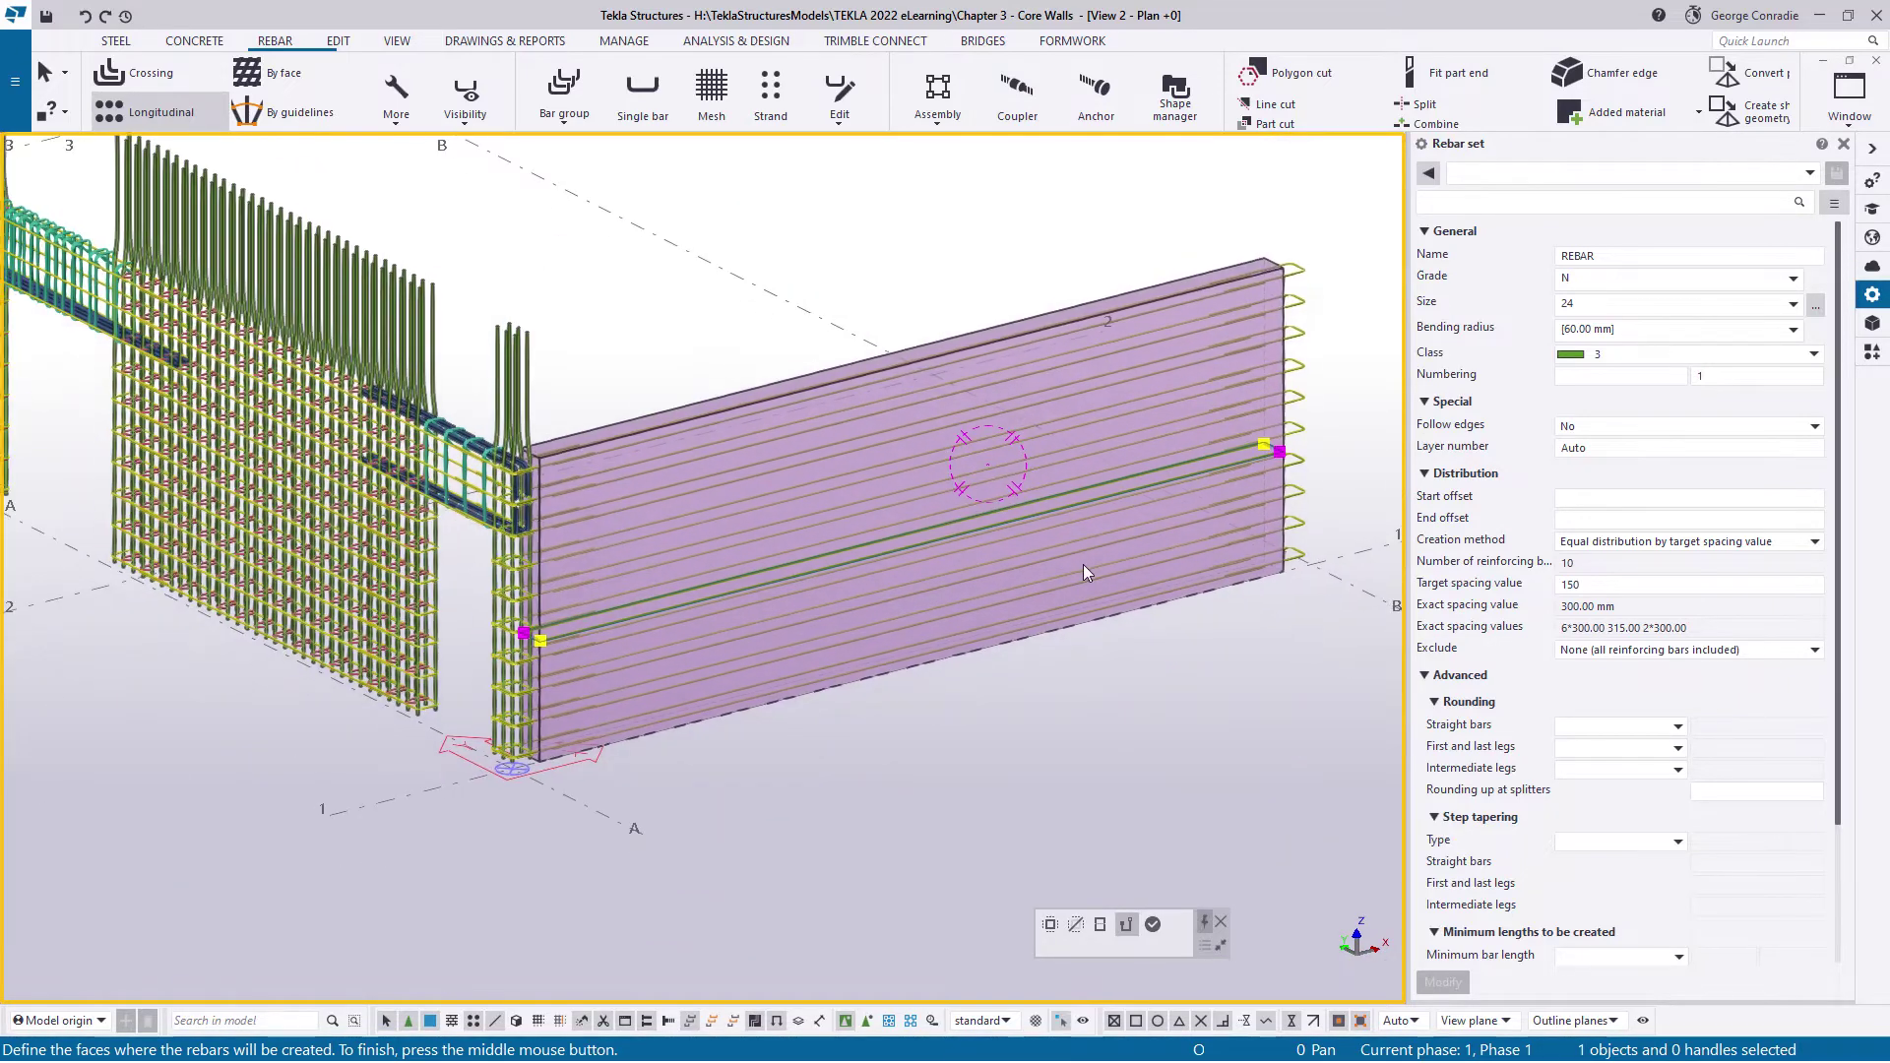
left_click(1153, 925)
right_click(1117, 367)
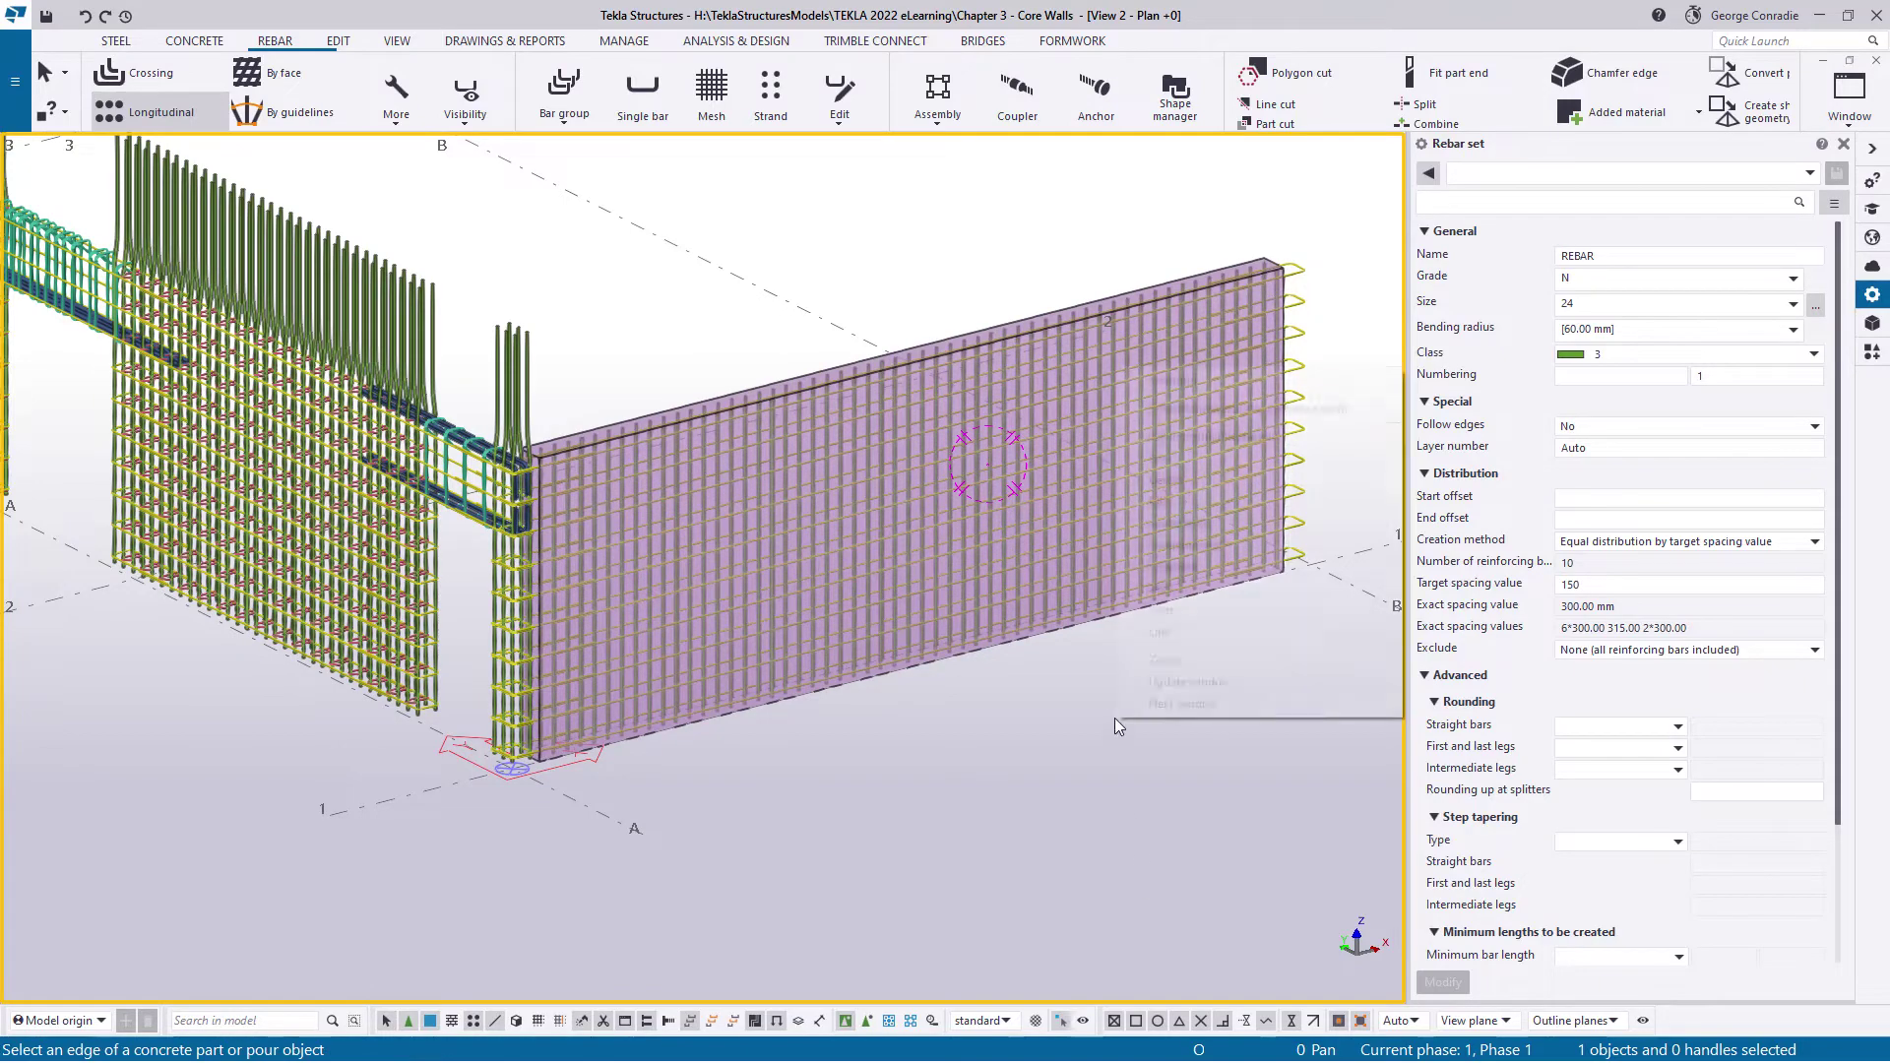
left_click(1179, 385)
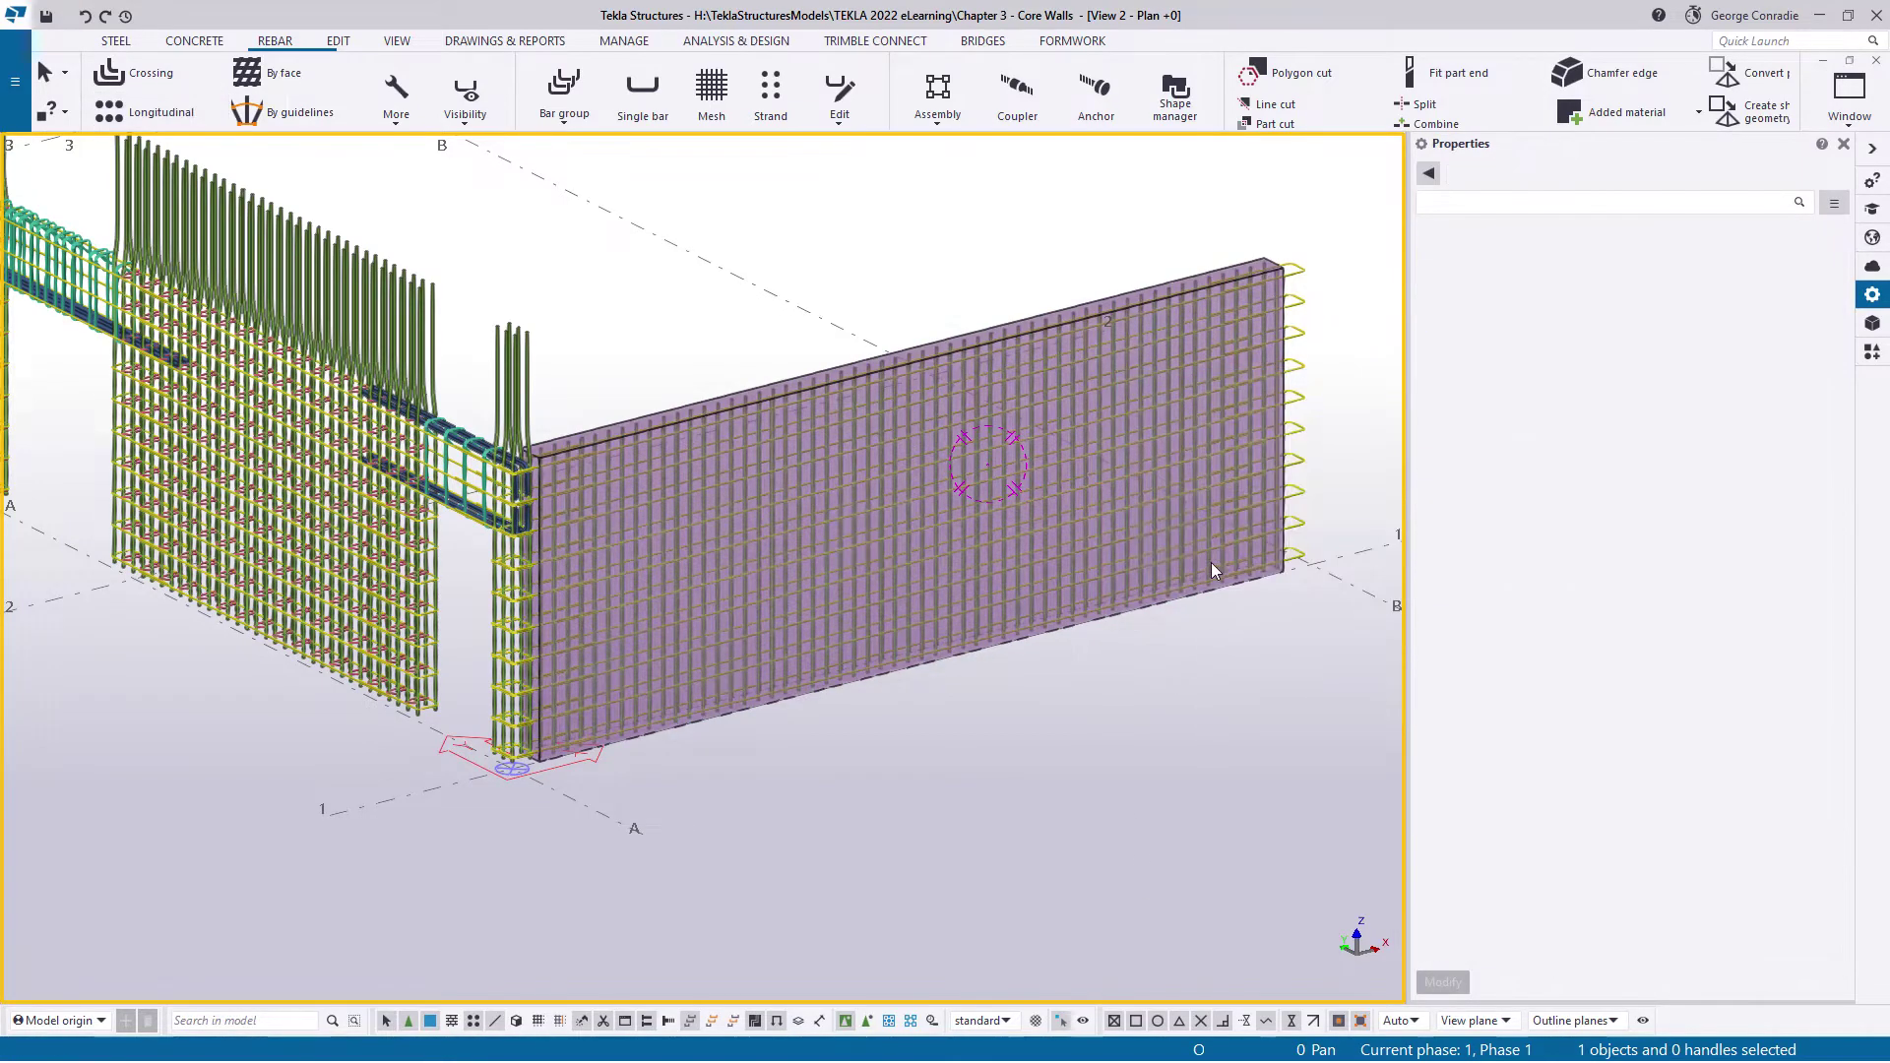
Examine the new vertical bars along the wall's top and base, and select the existing vertical rebar set at the grid A corner
middle_click_drag(1189, 540, 1203, 463, "ctrl")
scroll(1266, 339, "up", 4)
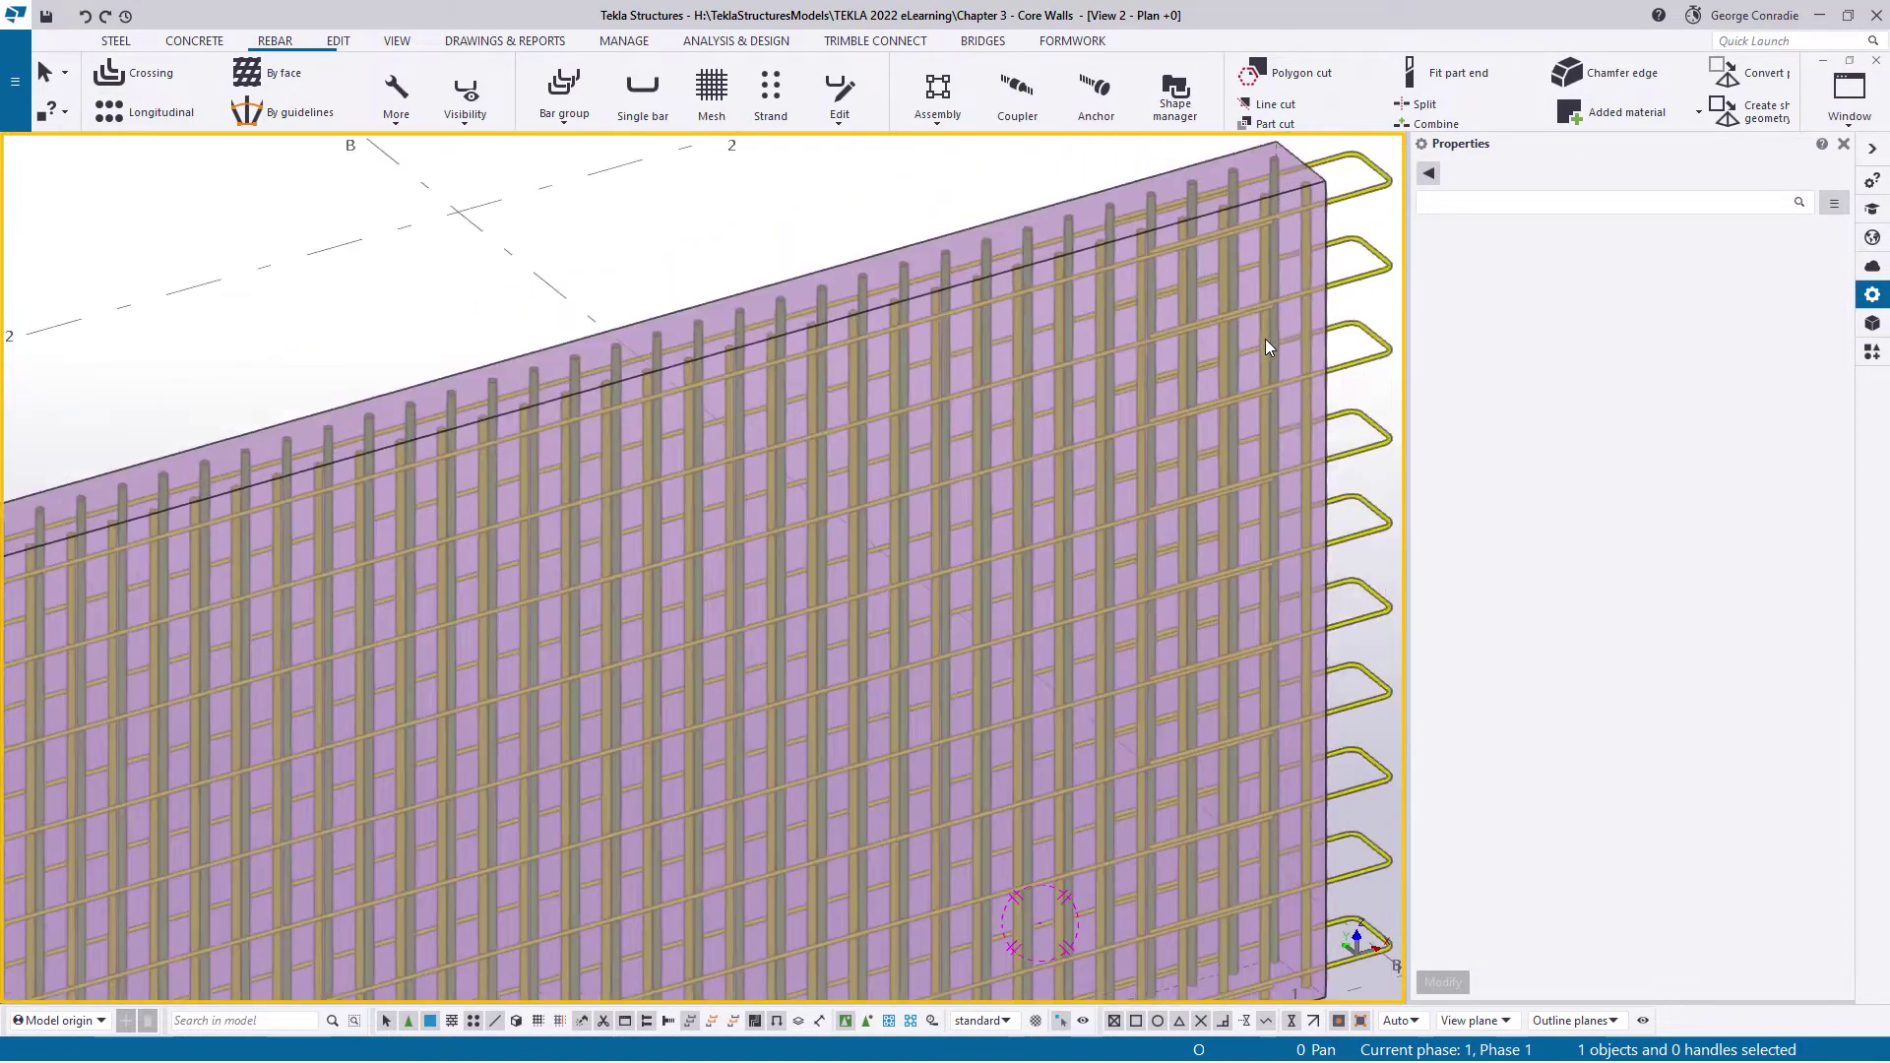
scroll(1266, 339, "down", 3)
middle_click_drag(706, 812, 842, 677)
scroll(570, 734, "up", 3)
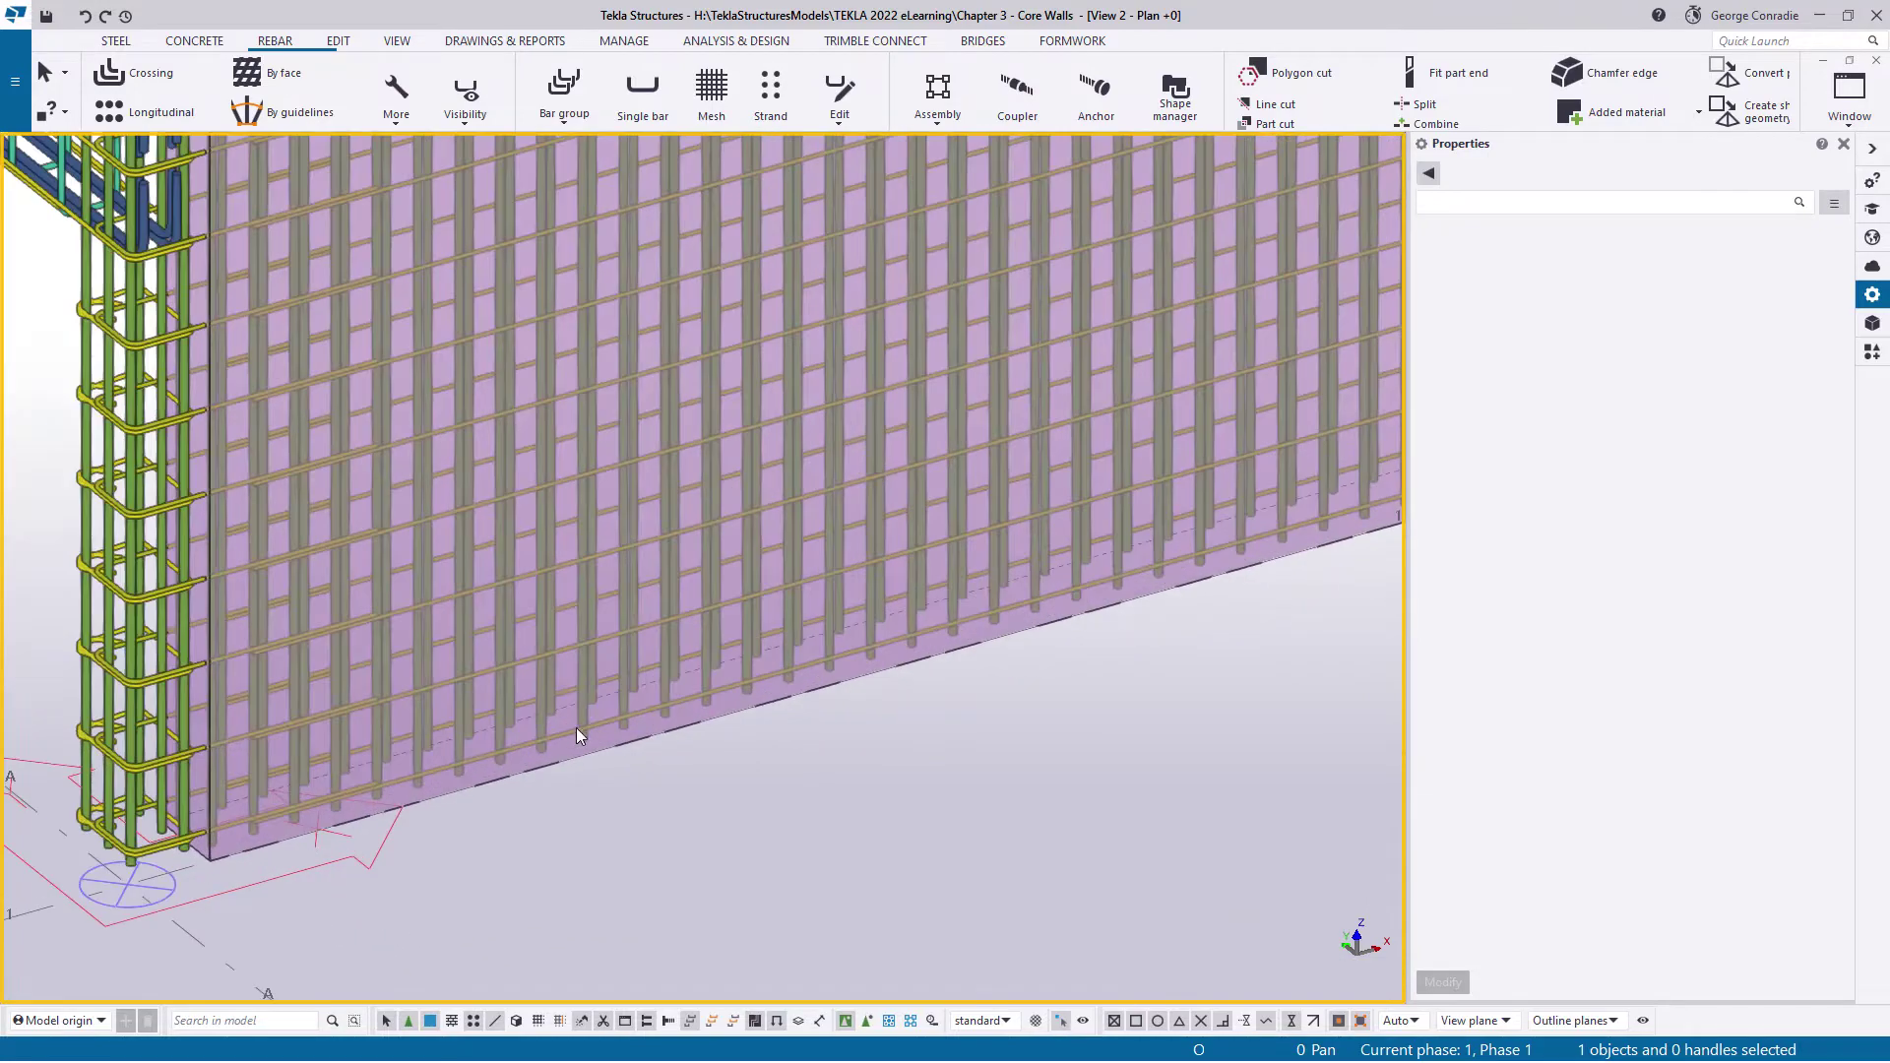
scroll(617, 464, "up", 2)
scroll(589, 518, "up", 1)
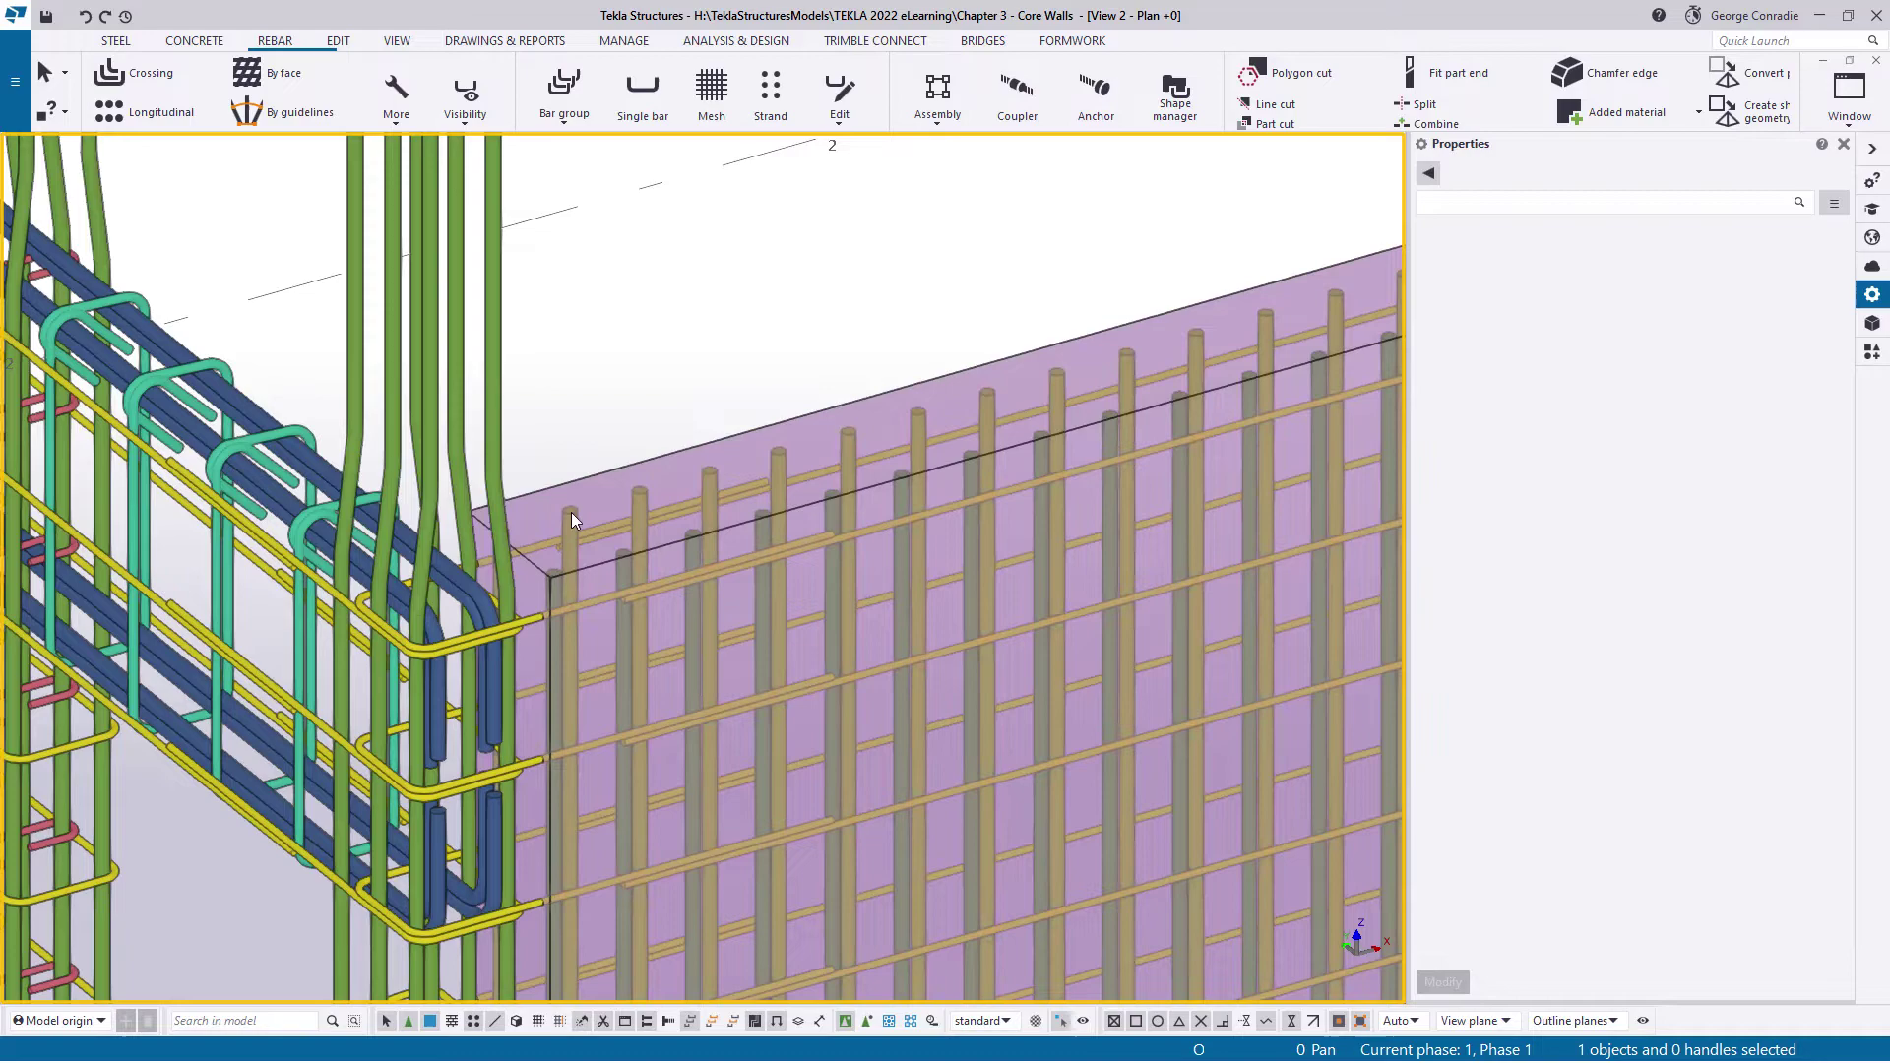
middle_click_drag(571, 512, 594, 533, "ctrl")
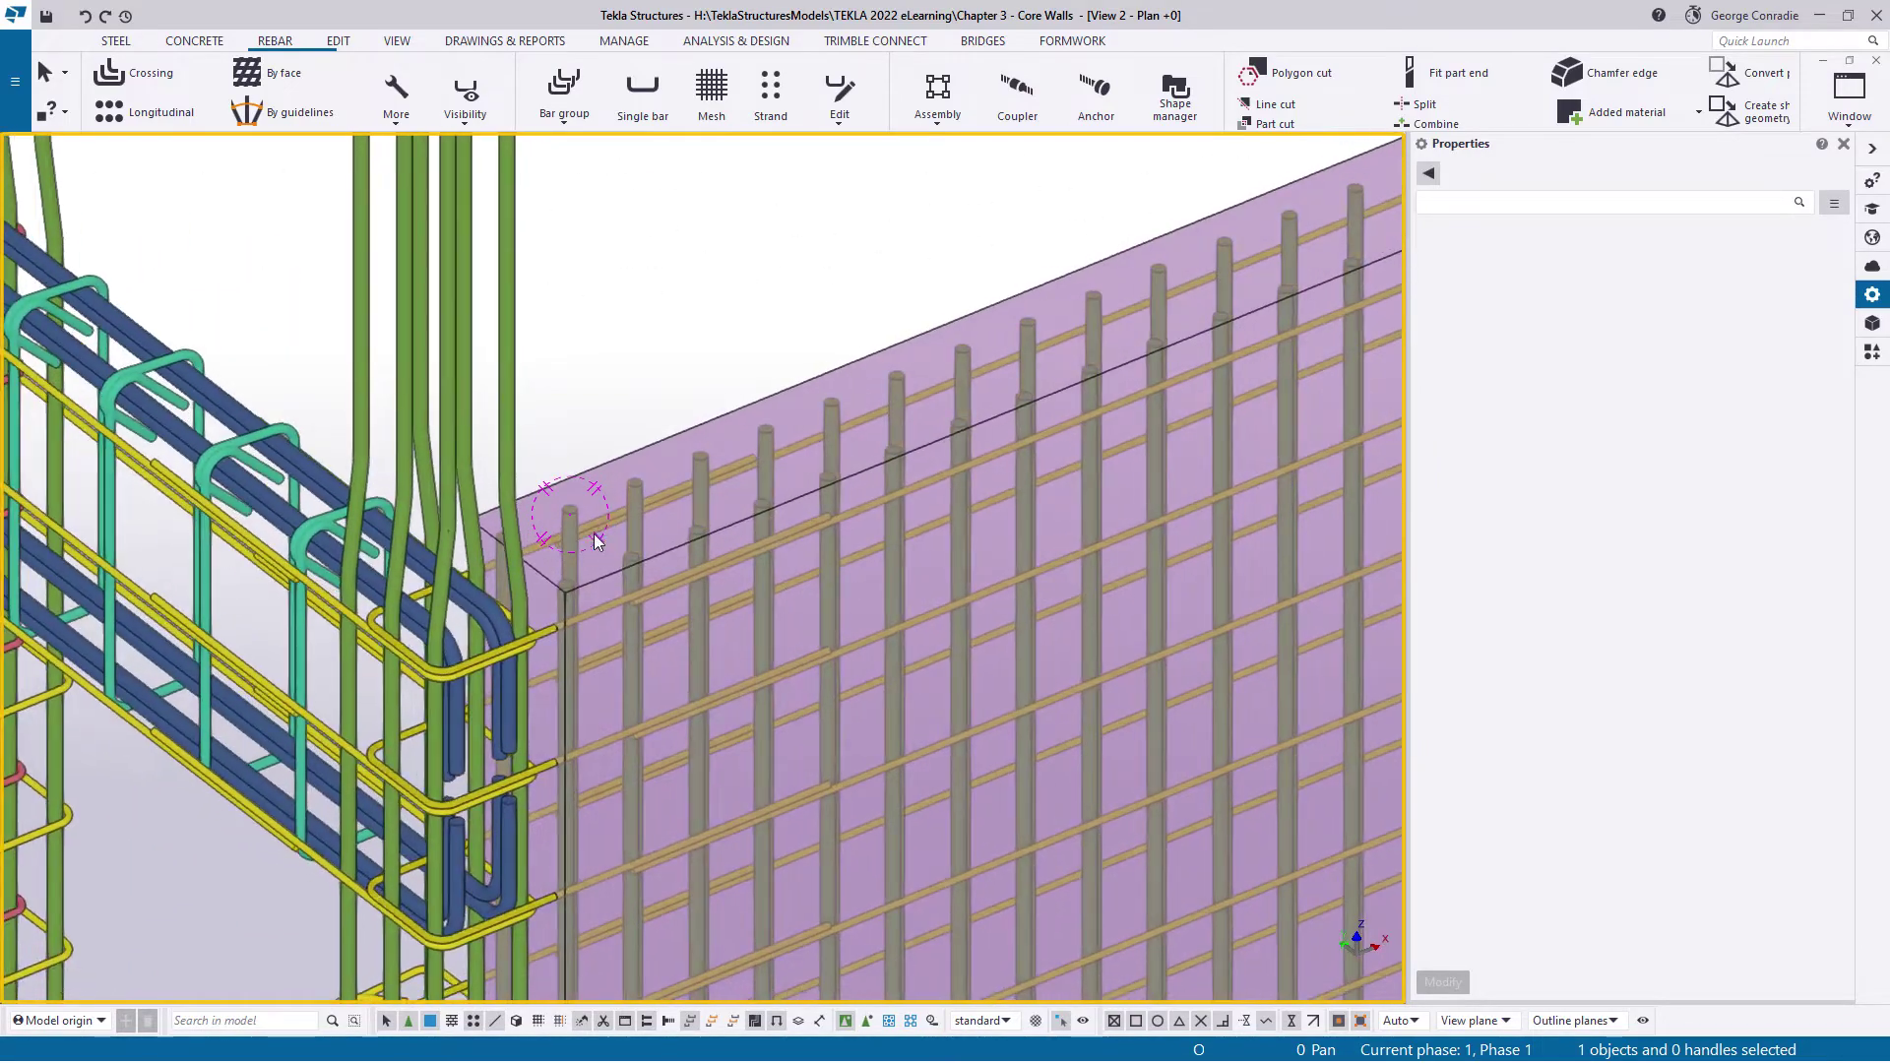
left_click(510, 457)
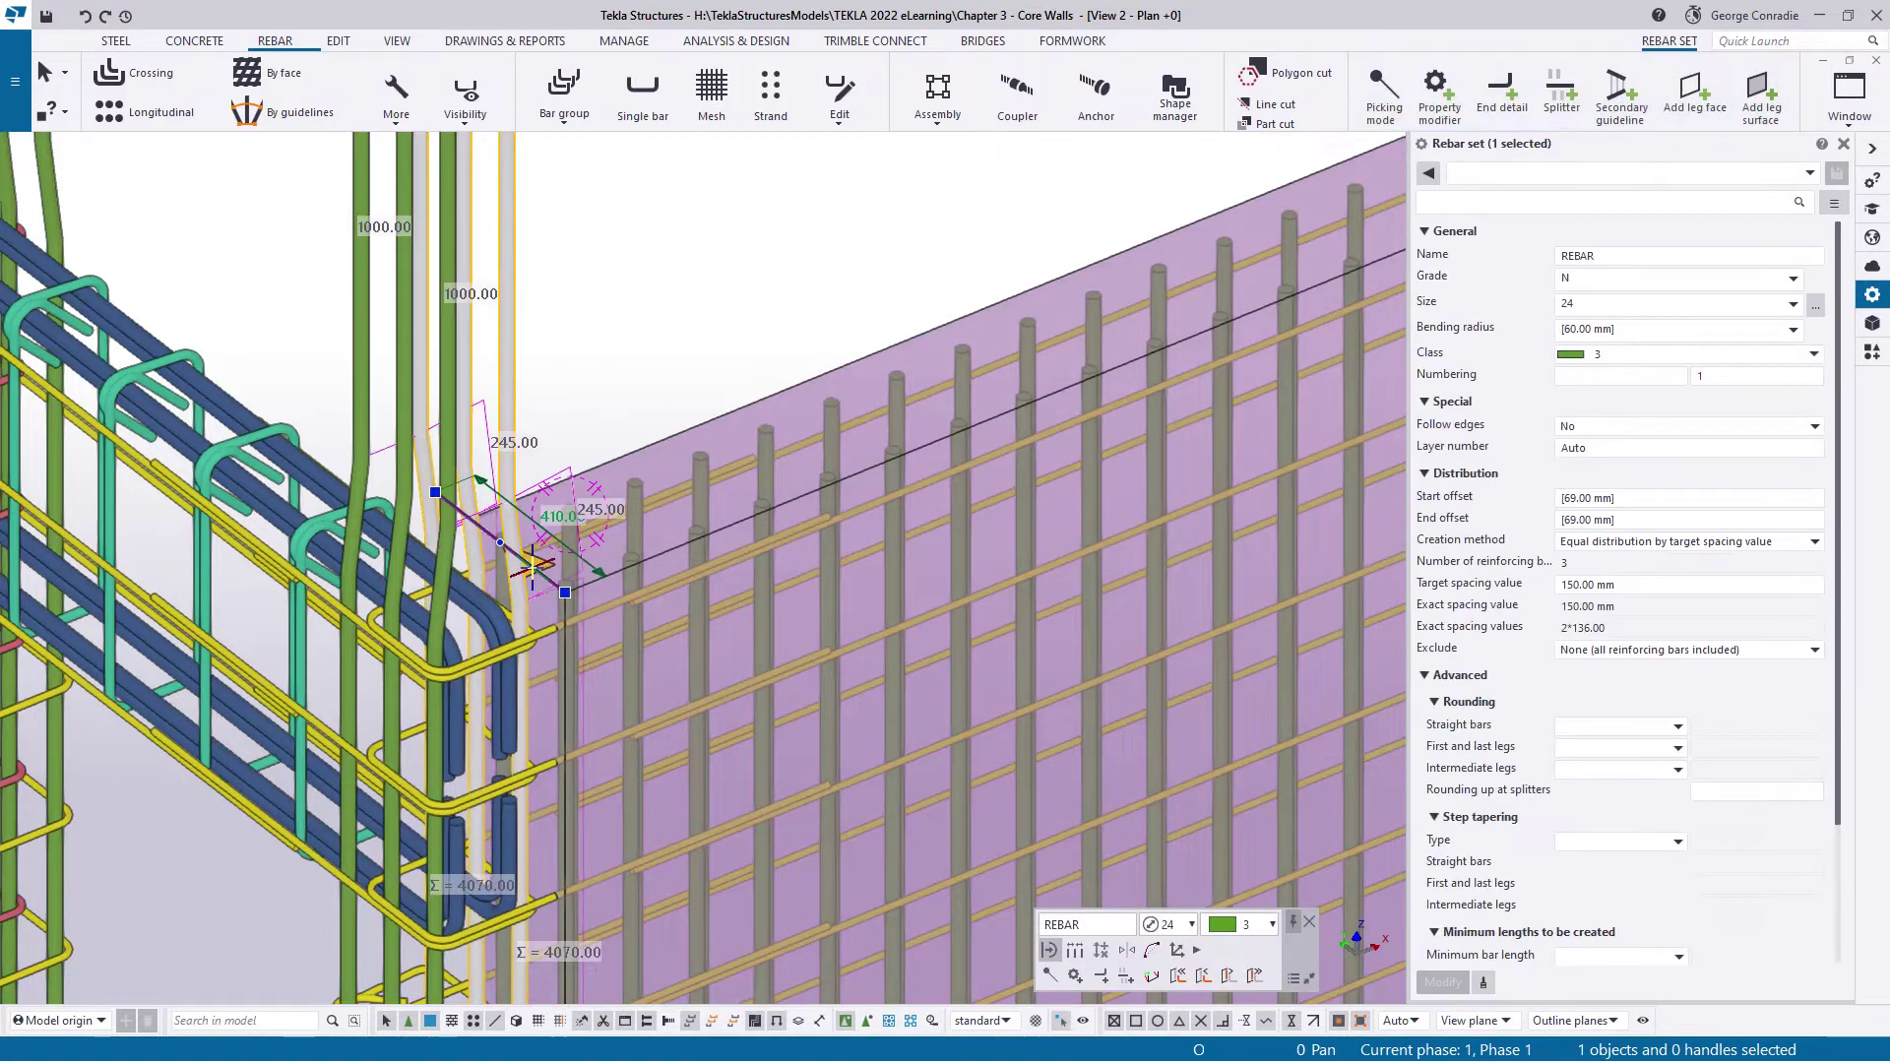
Inspect the end detail modifier on the grid A corner's vertical bars, checking its cranking type and length adjustment, and clear the selection
left_click(533, 566)
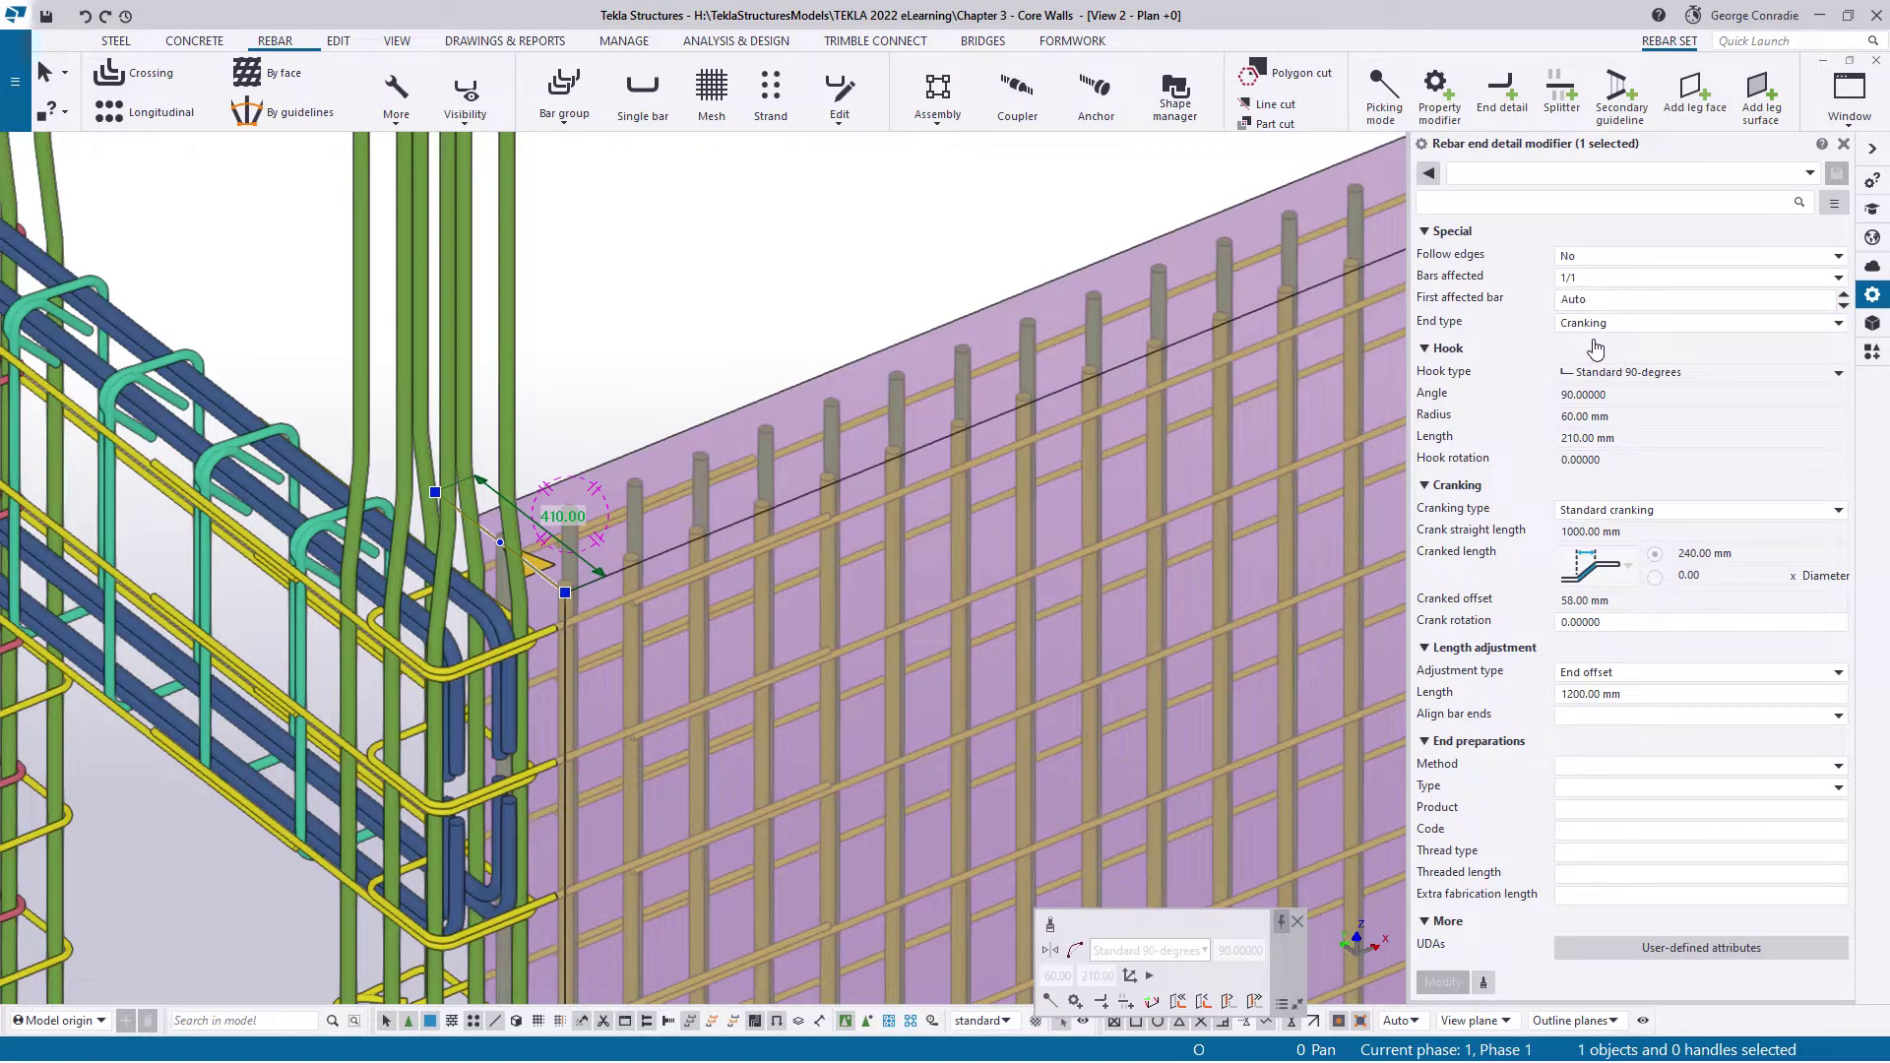
left_click(1589, 694)
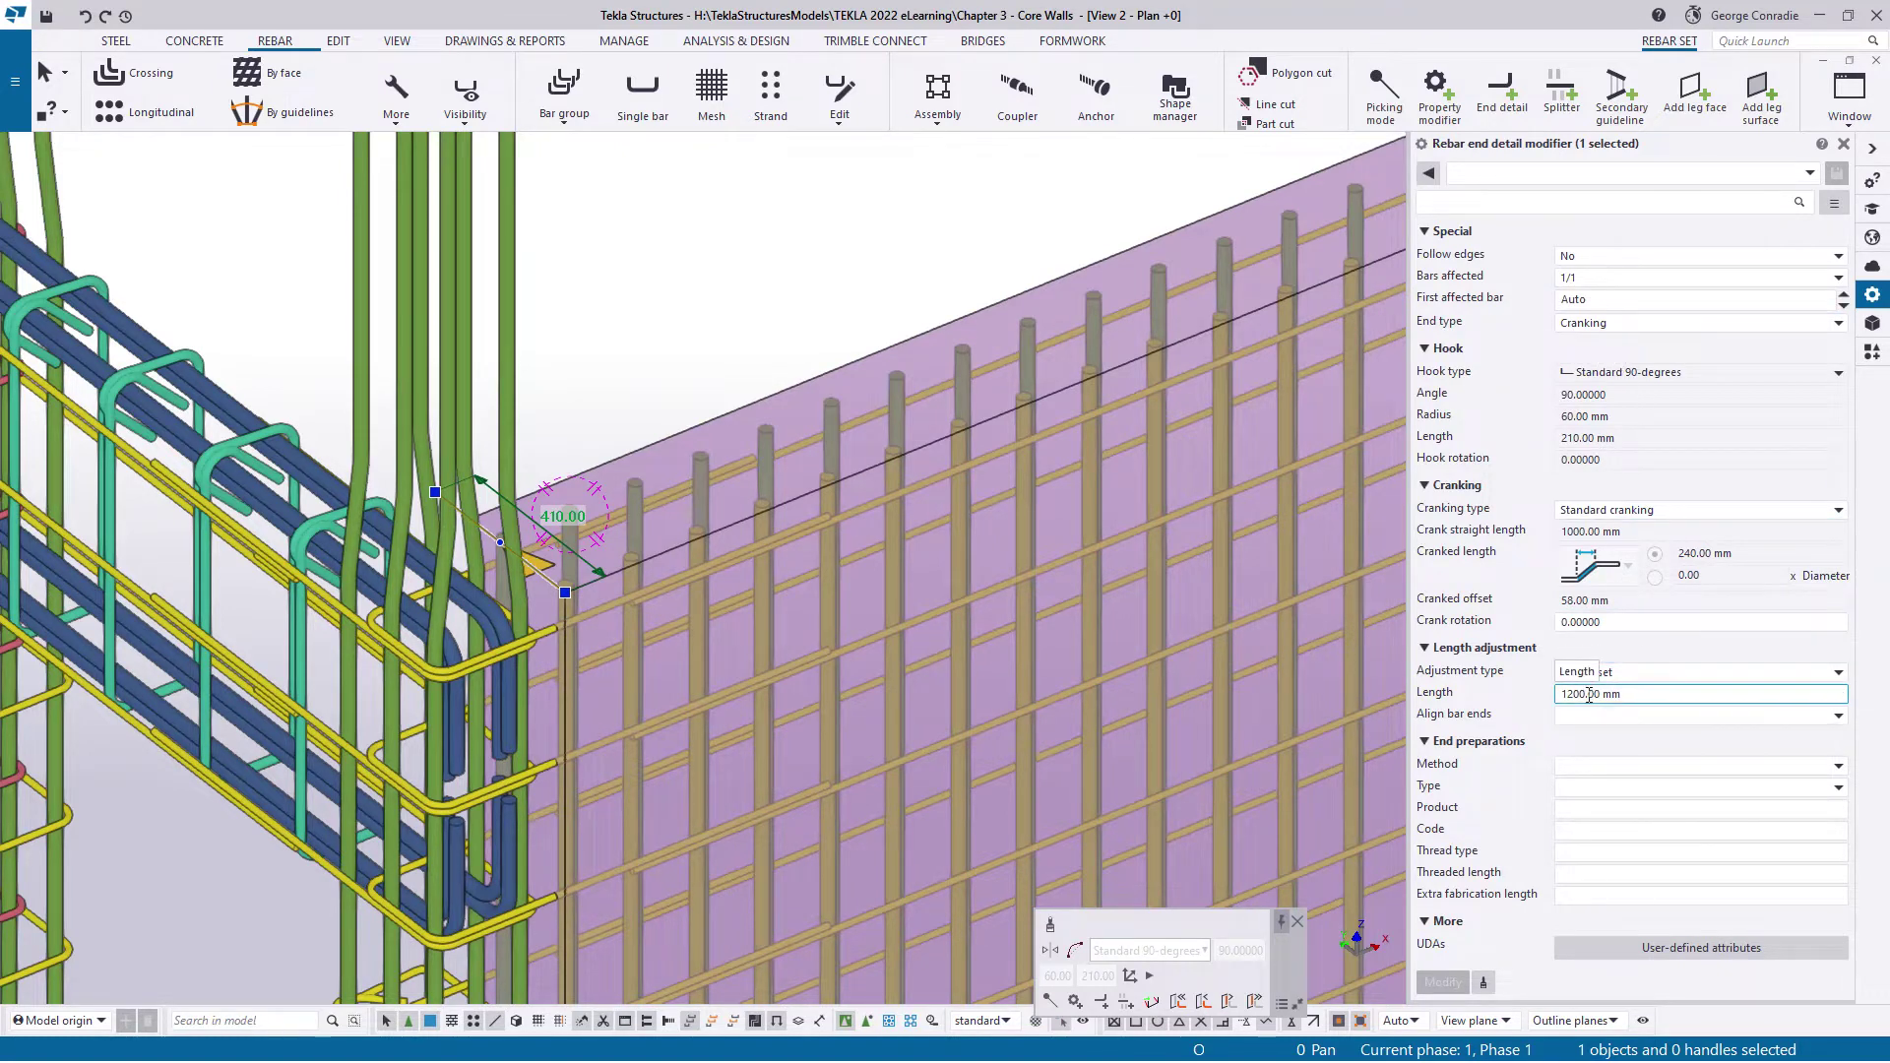
left_click(757, 204)
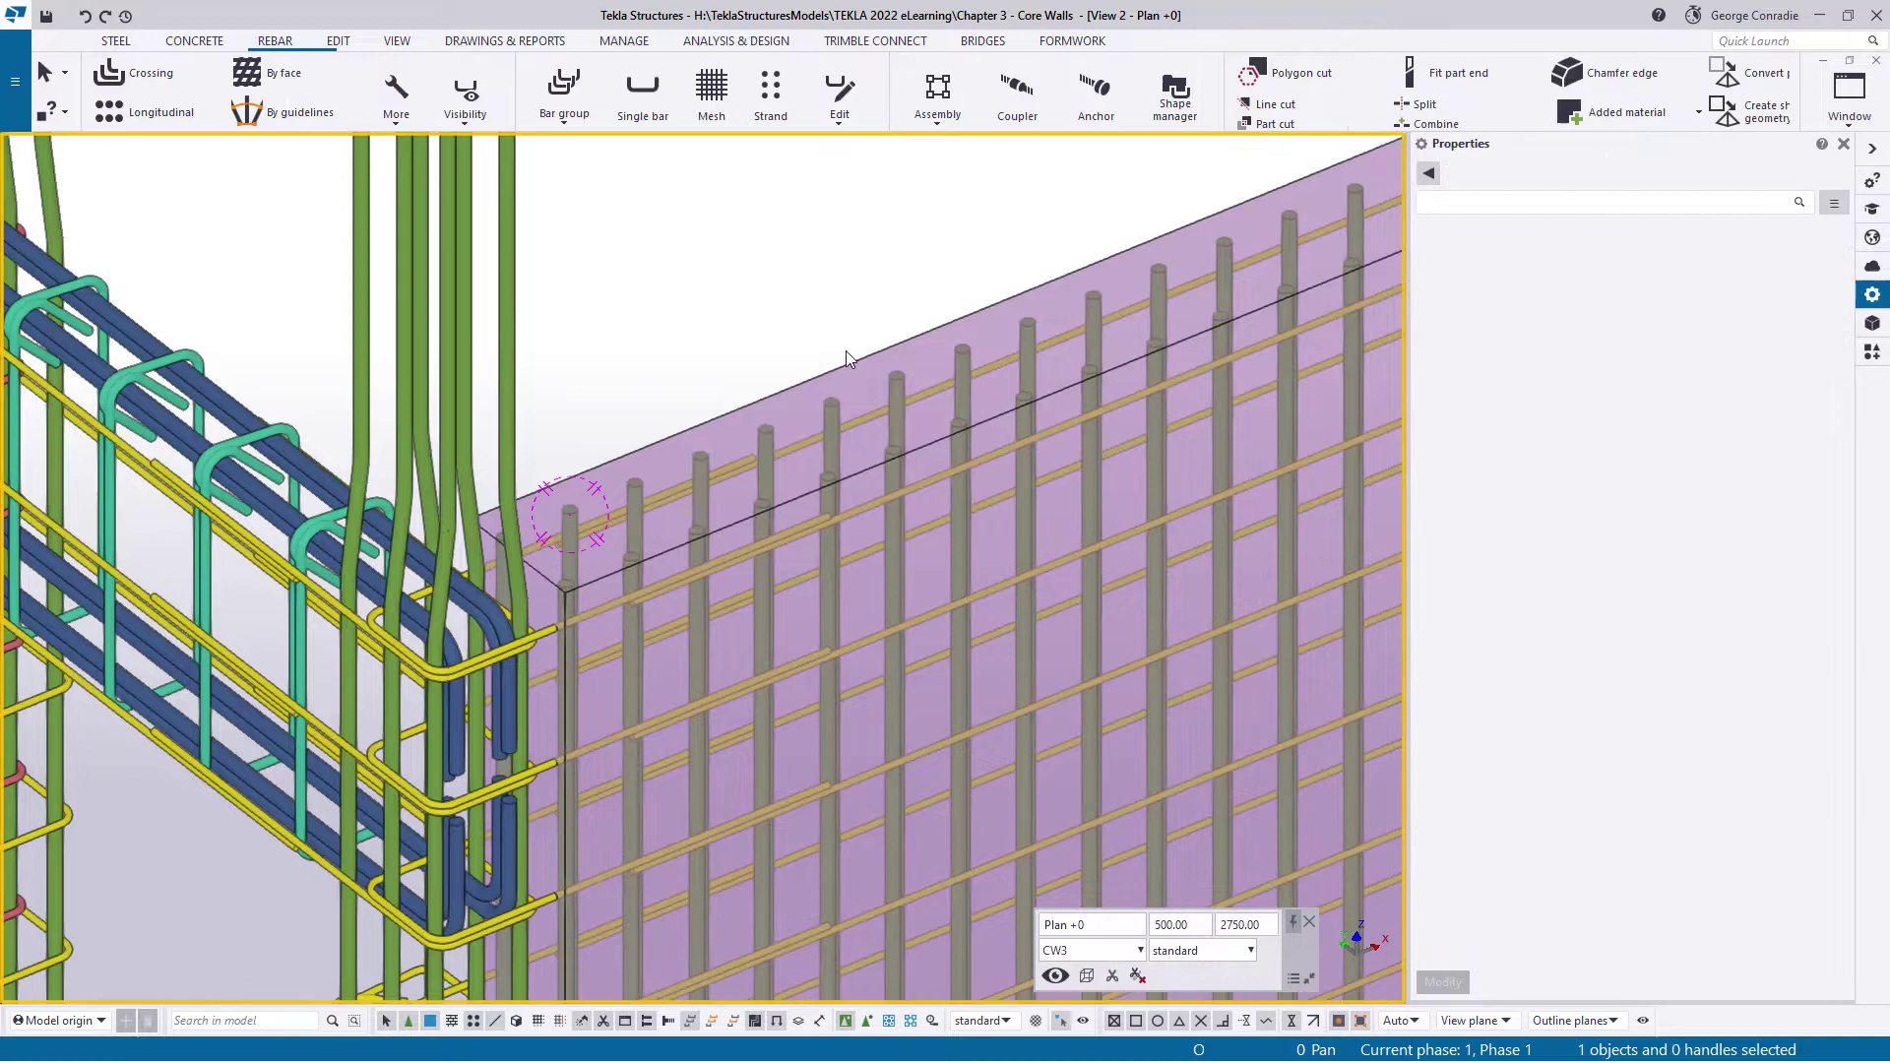
Add a cranking end detail with a 1200 mm end offset to the tops of CW3's vertical bars on the inner face
left_click(831, 404)
left_click(831, 405)
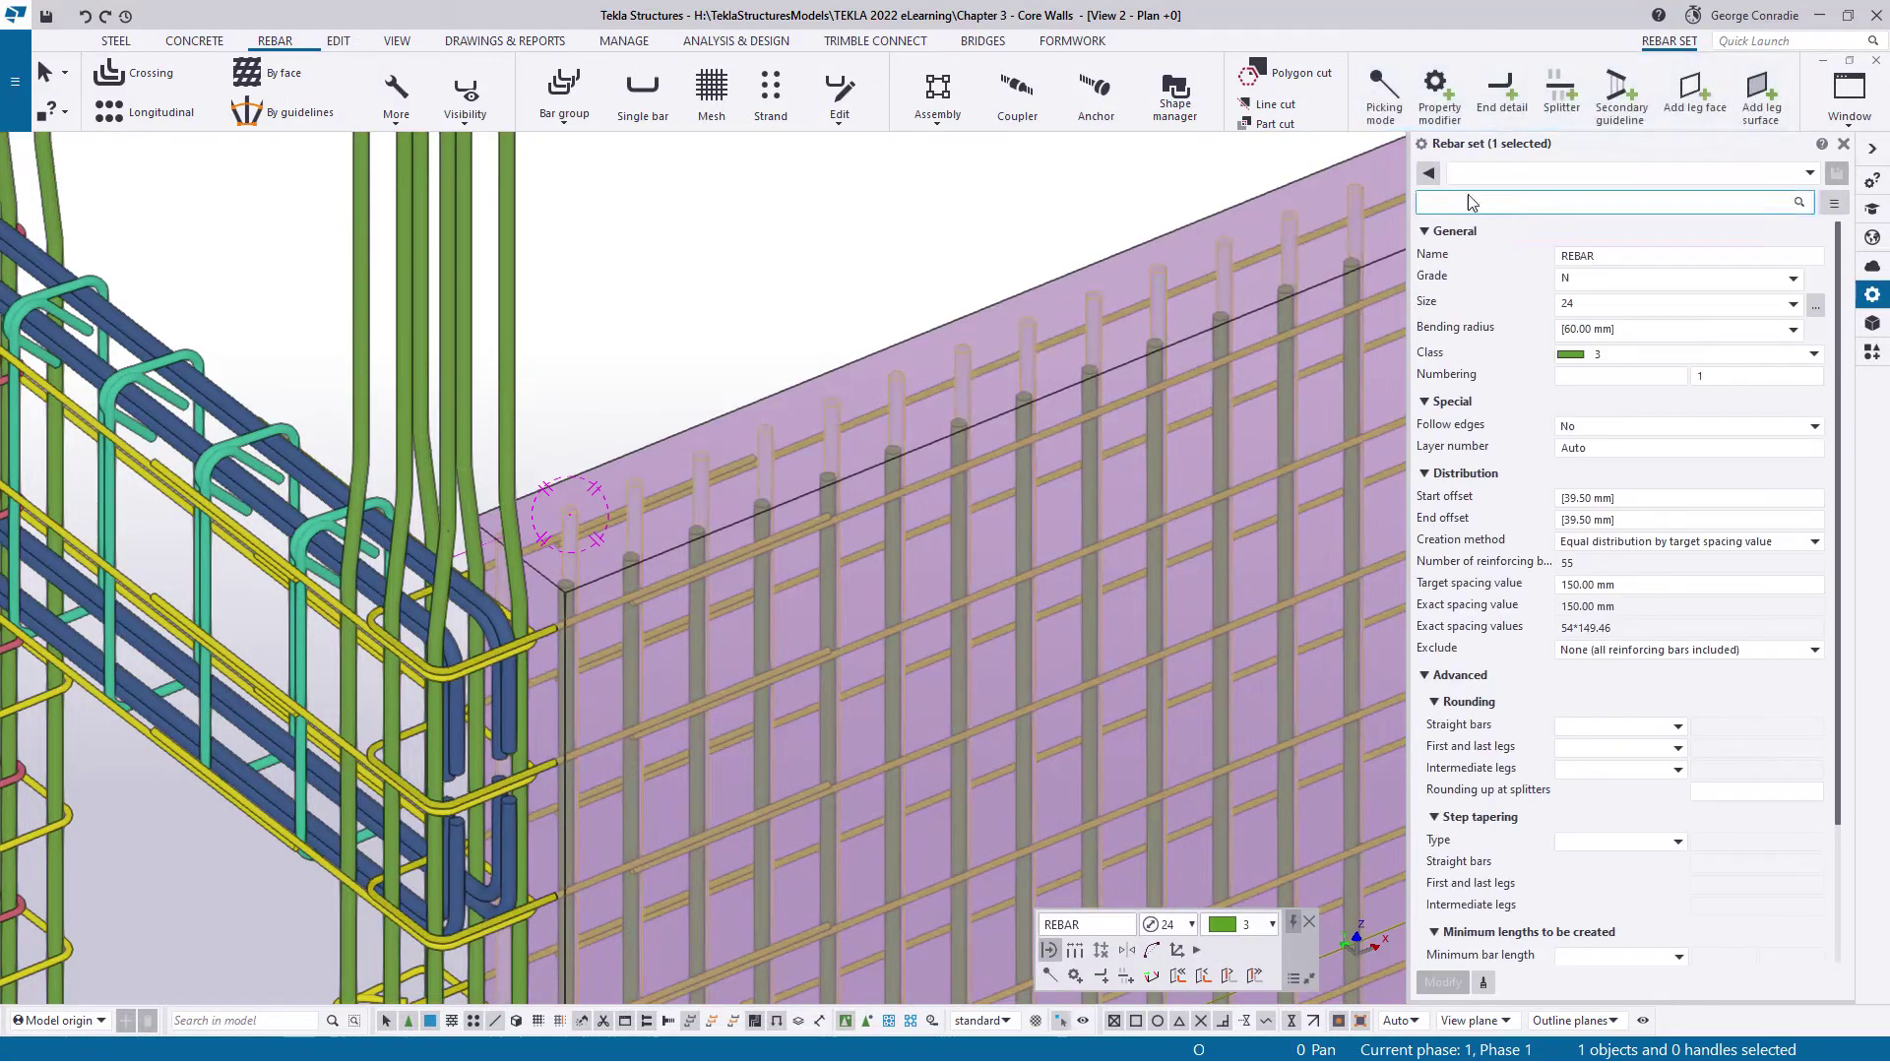
left_click(1503, 110)
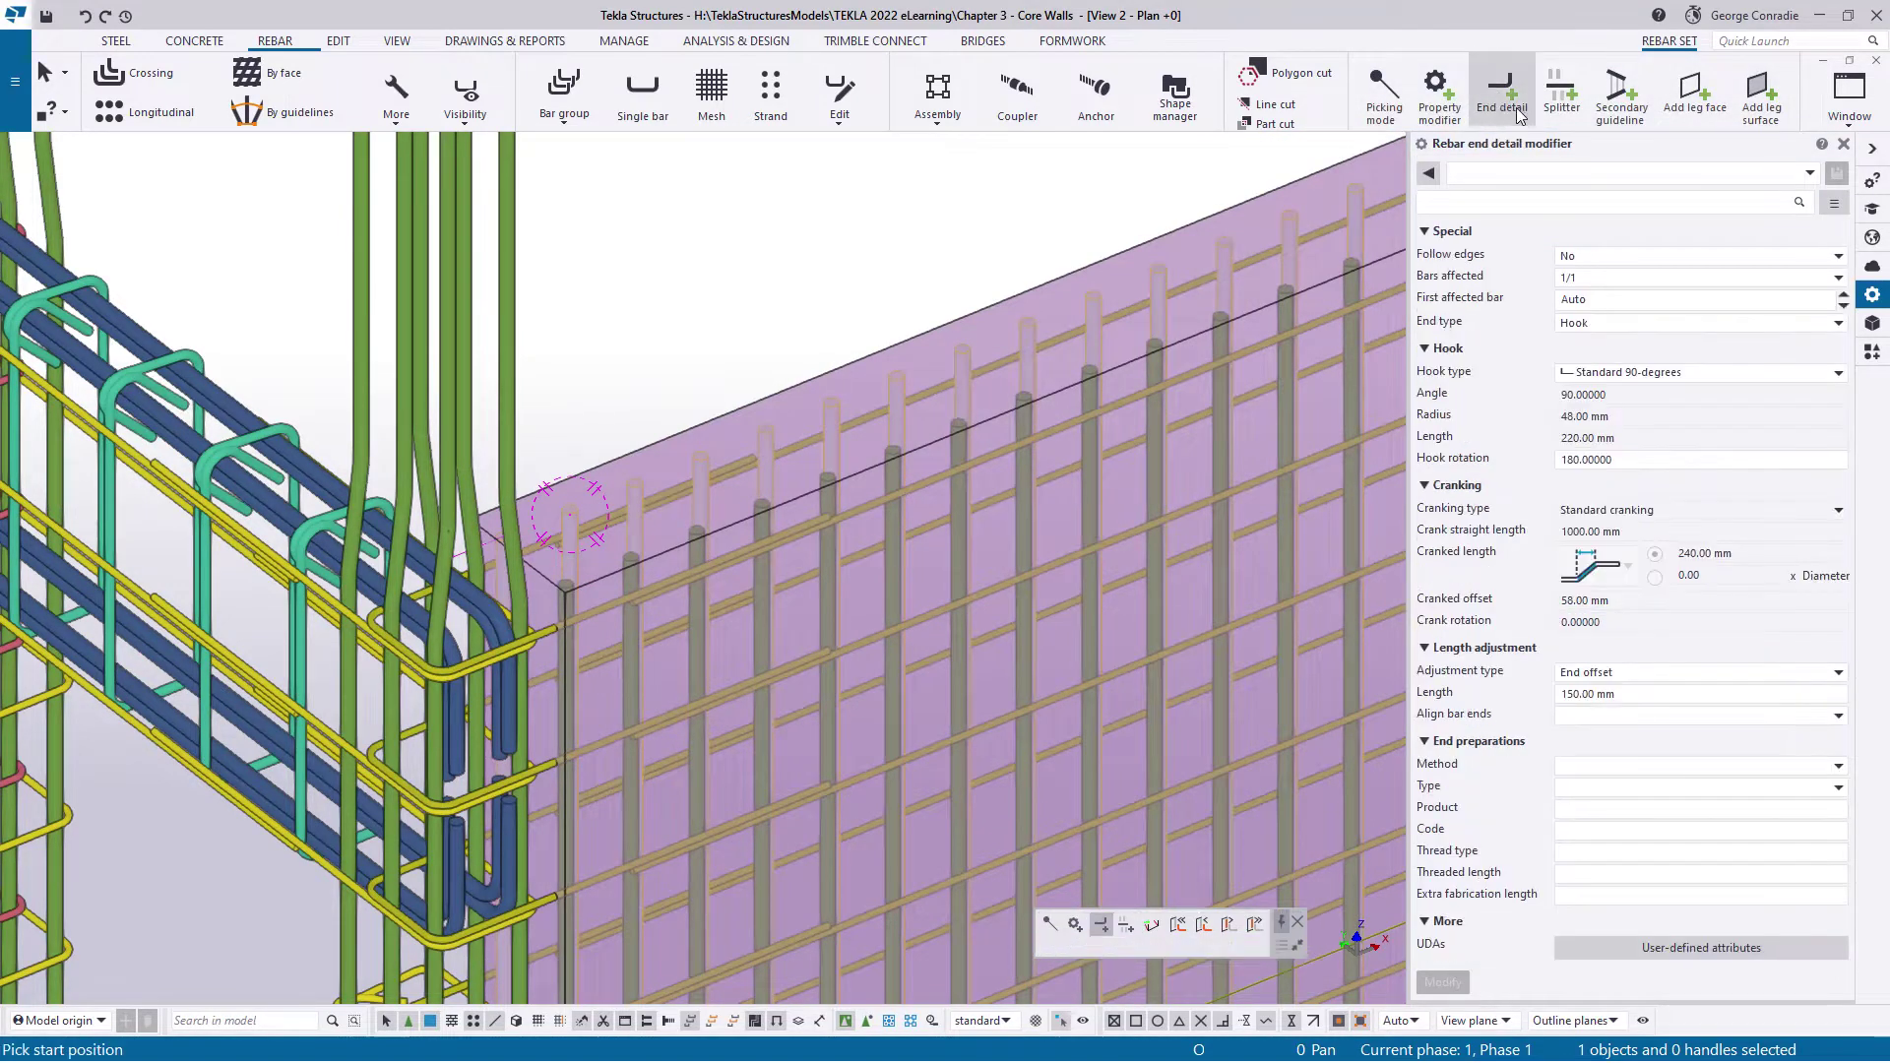
left_click(1599, 331)
left_click(1596, 380)
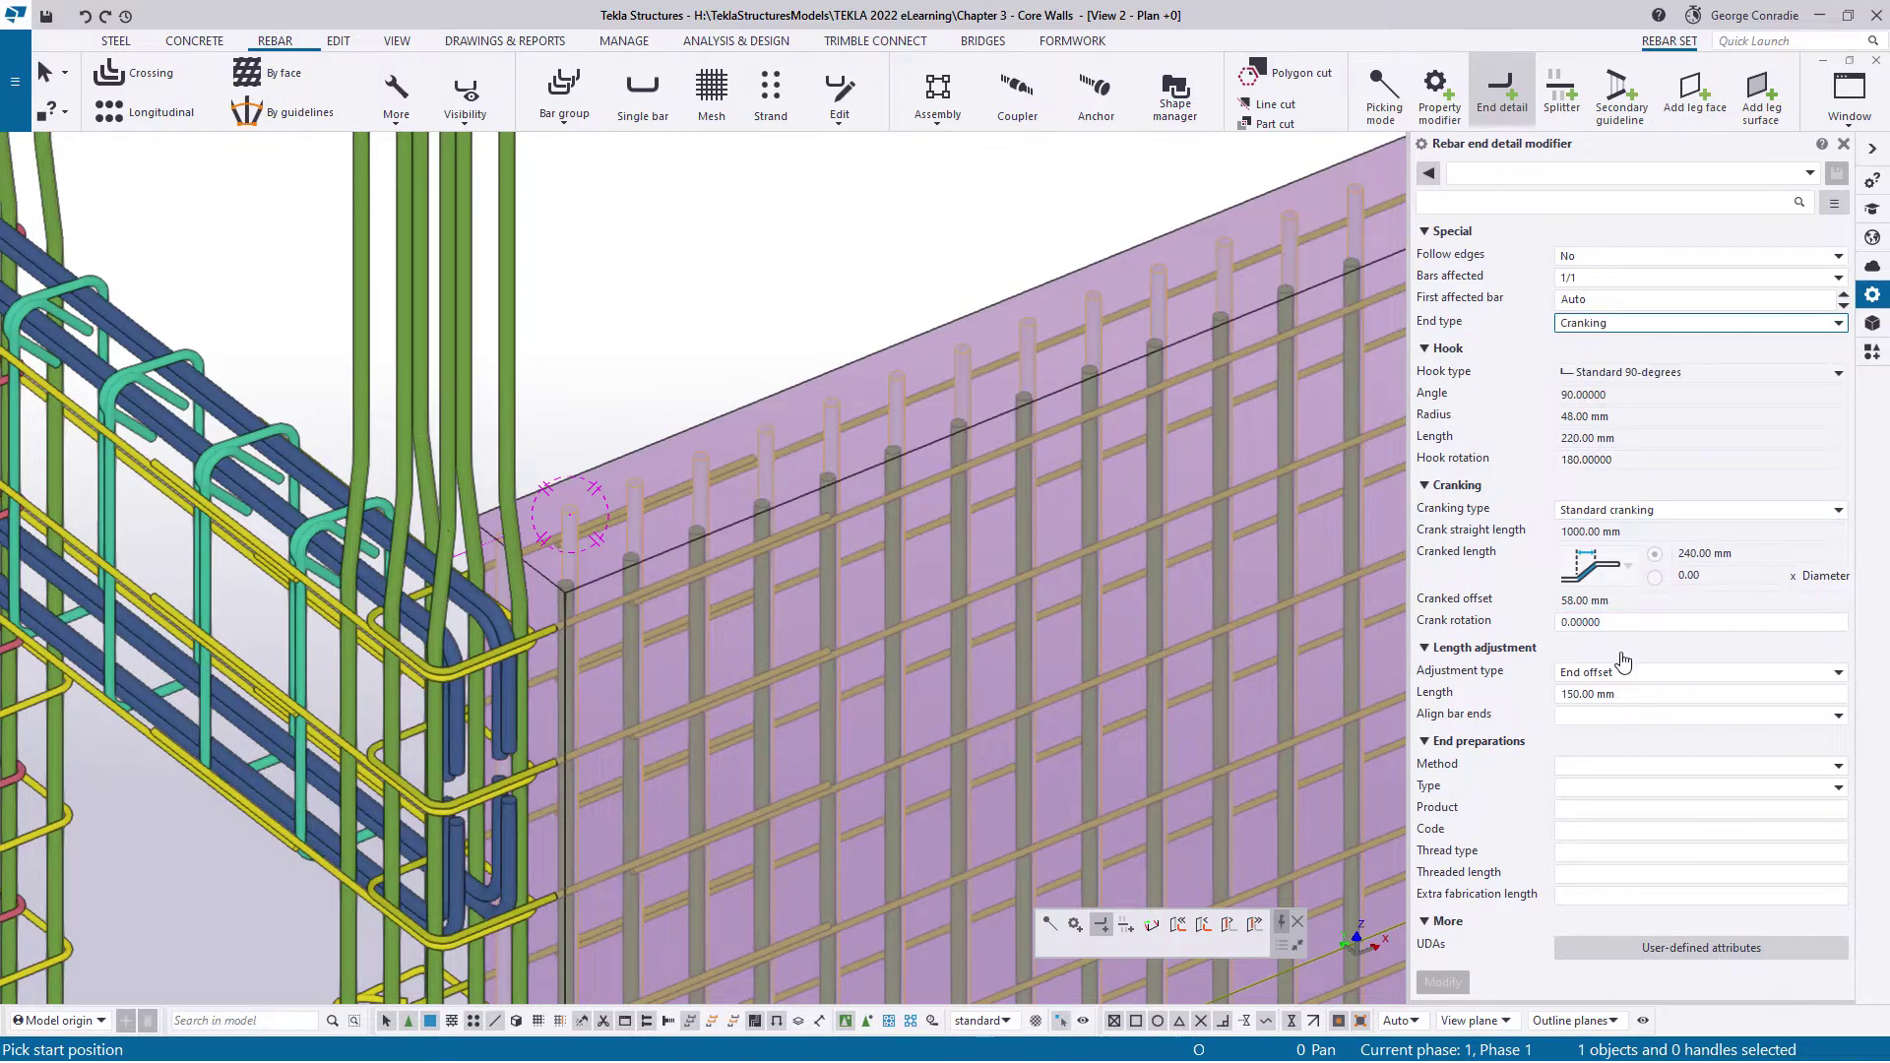
left_click(1615, 694)
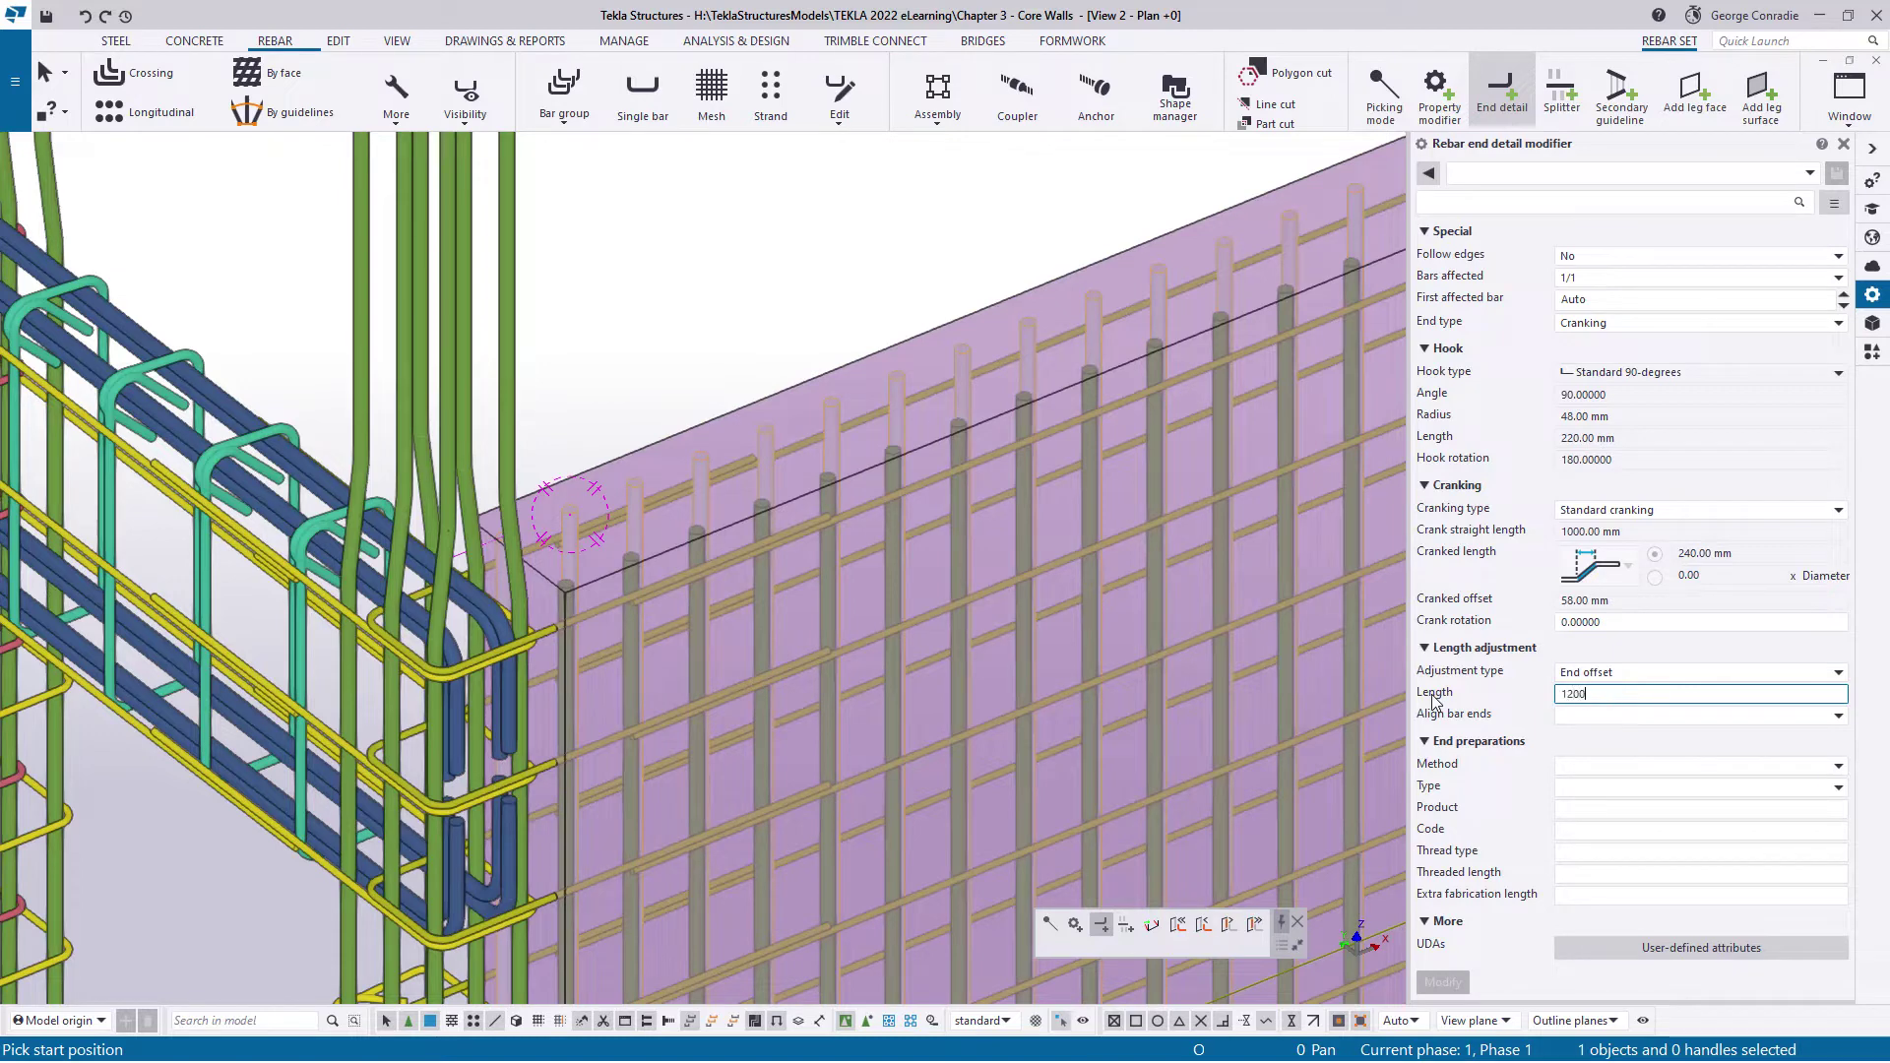
key("Tab")
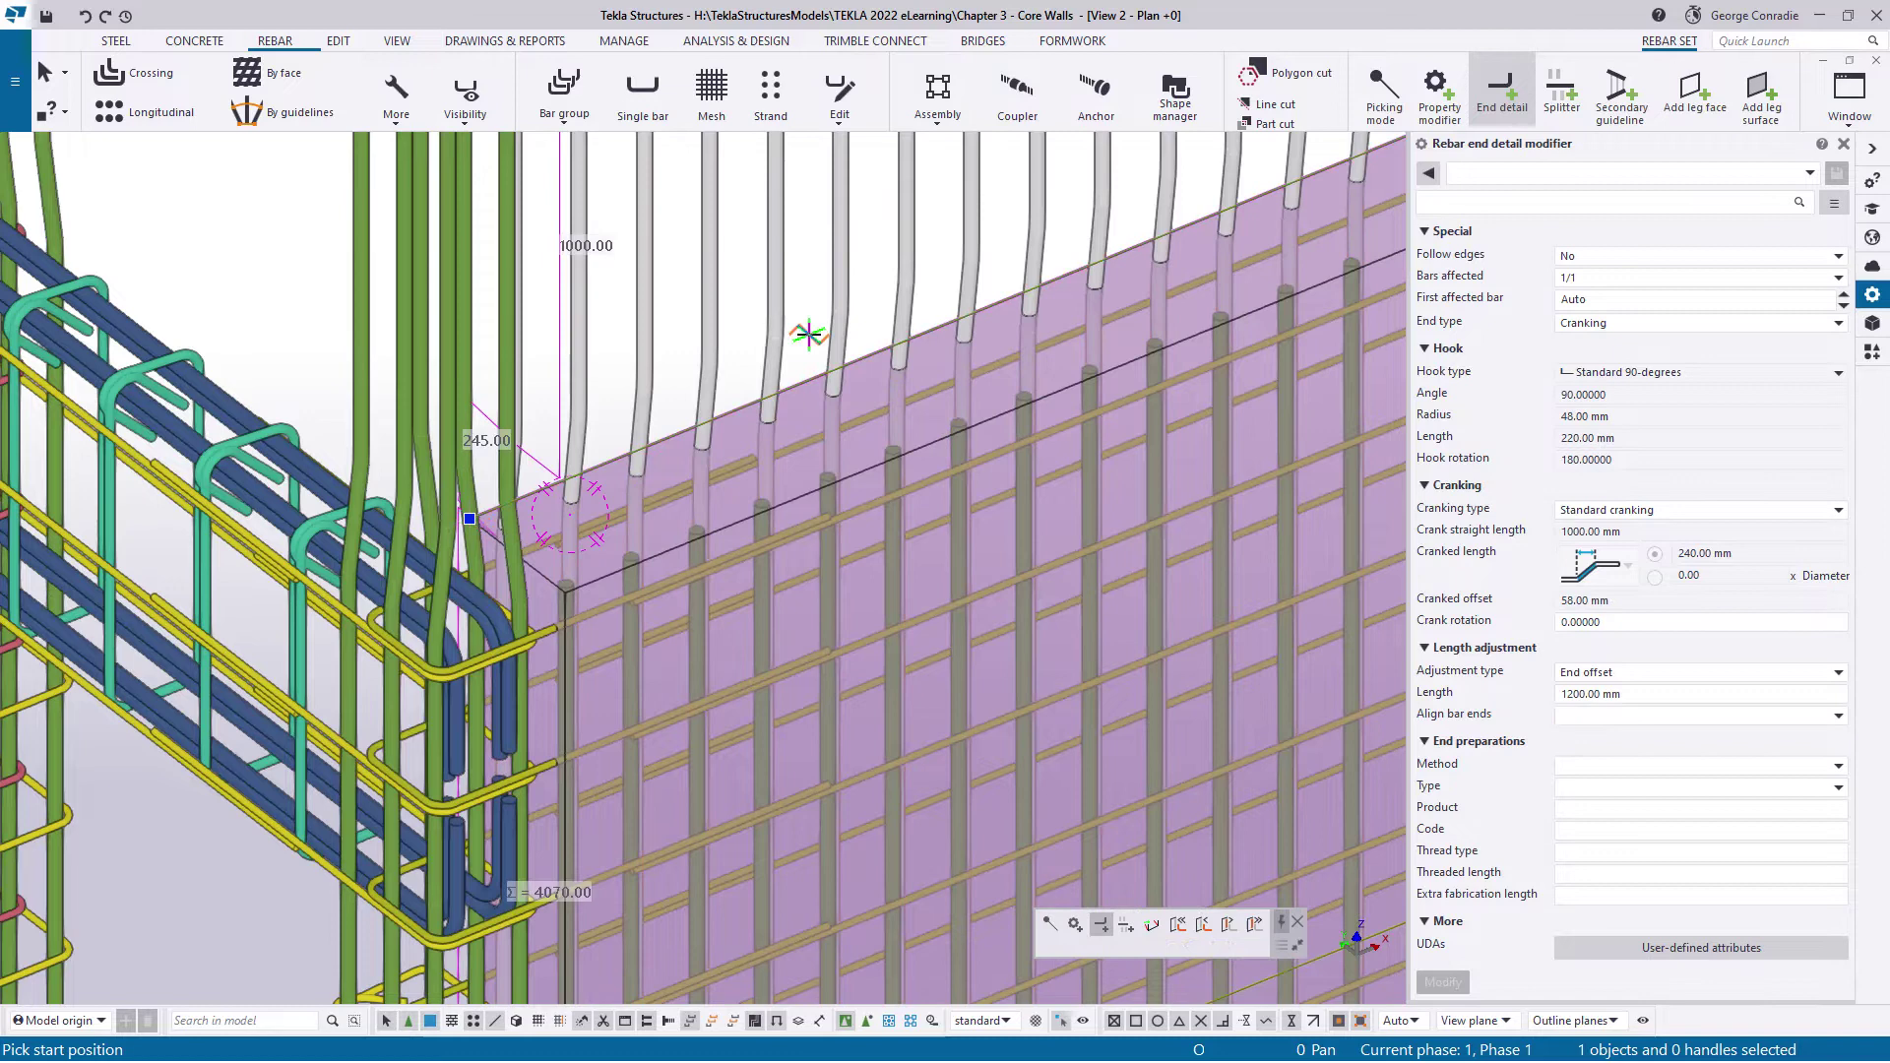
right_click(807, 335)
left_click(849, 345)
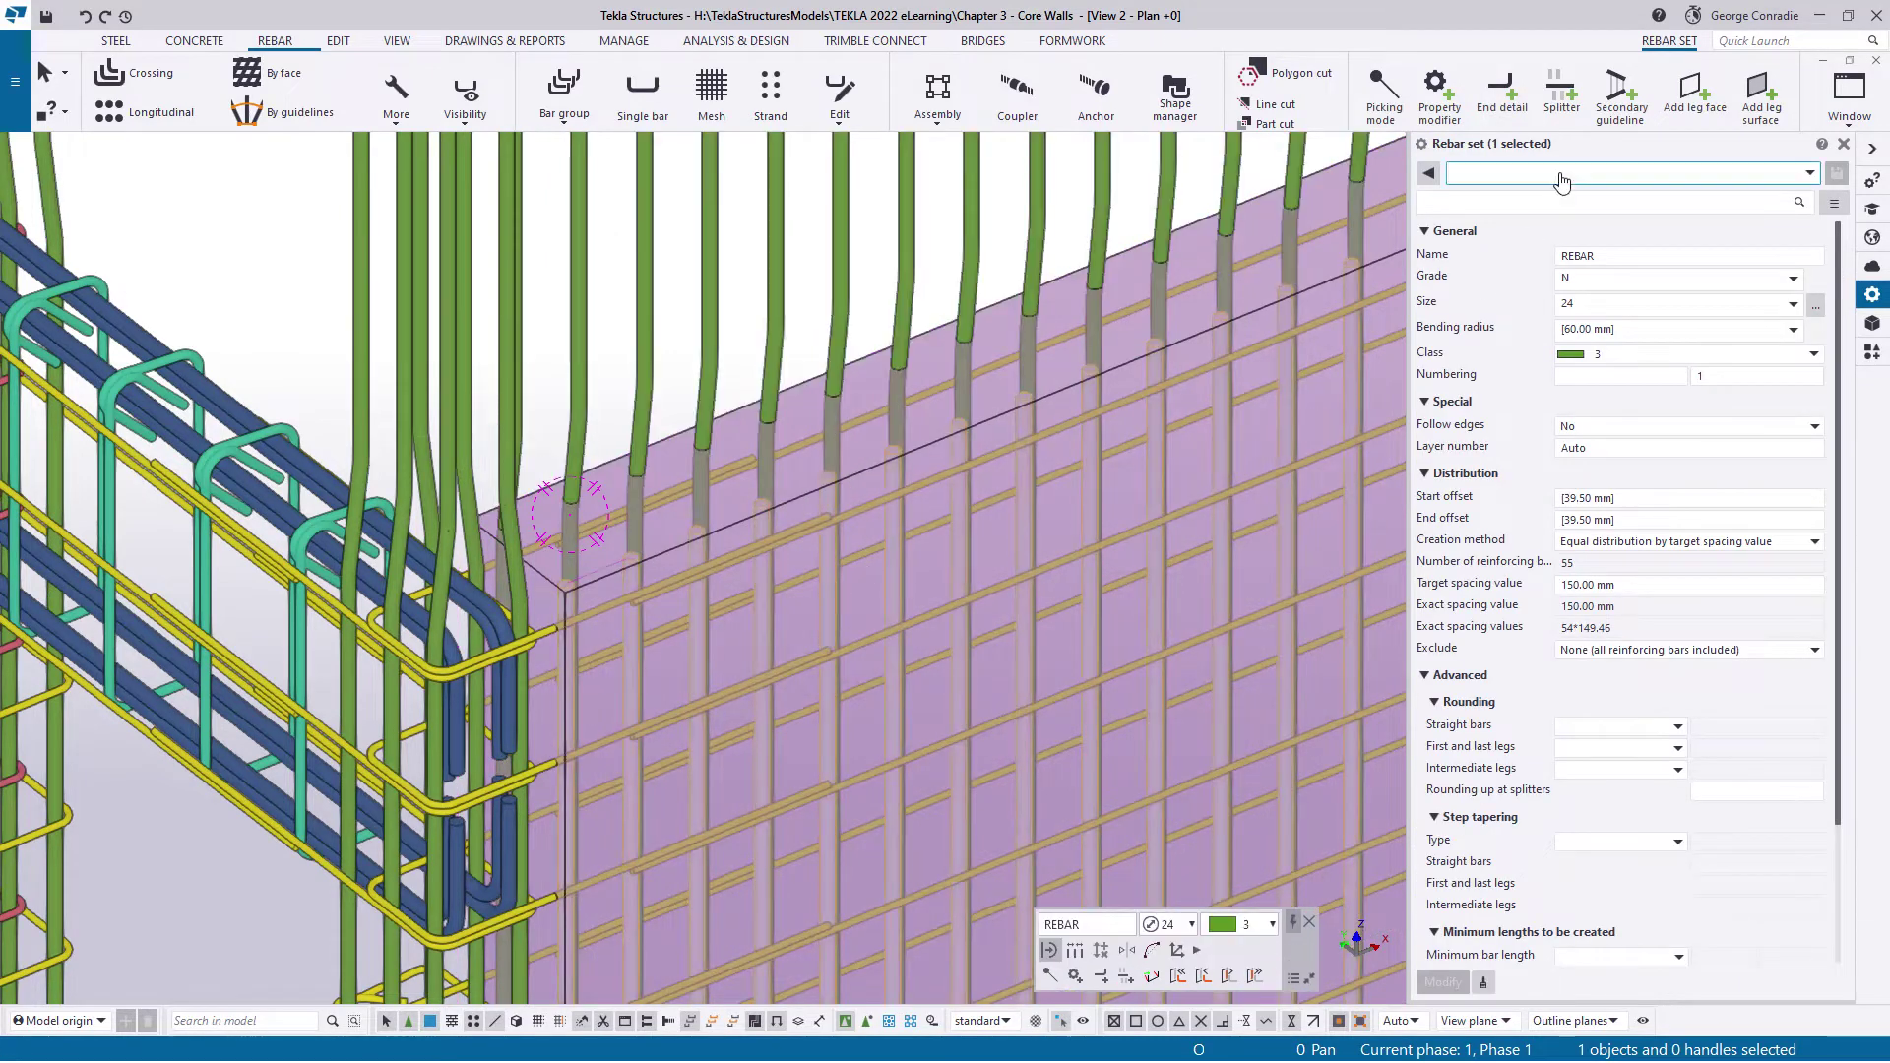
Apply the same cranking end detail to the tops of CW3's vertical bars on the outer face and end the command
left_click(1508, 97)
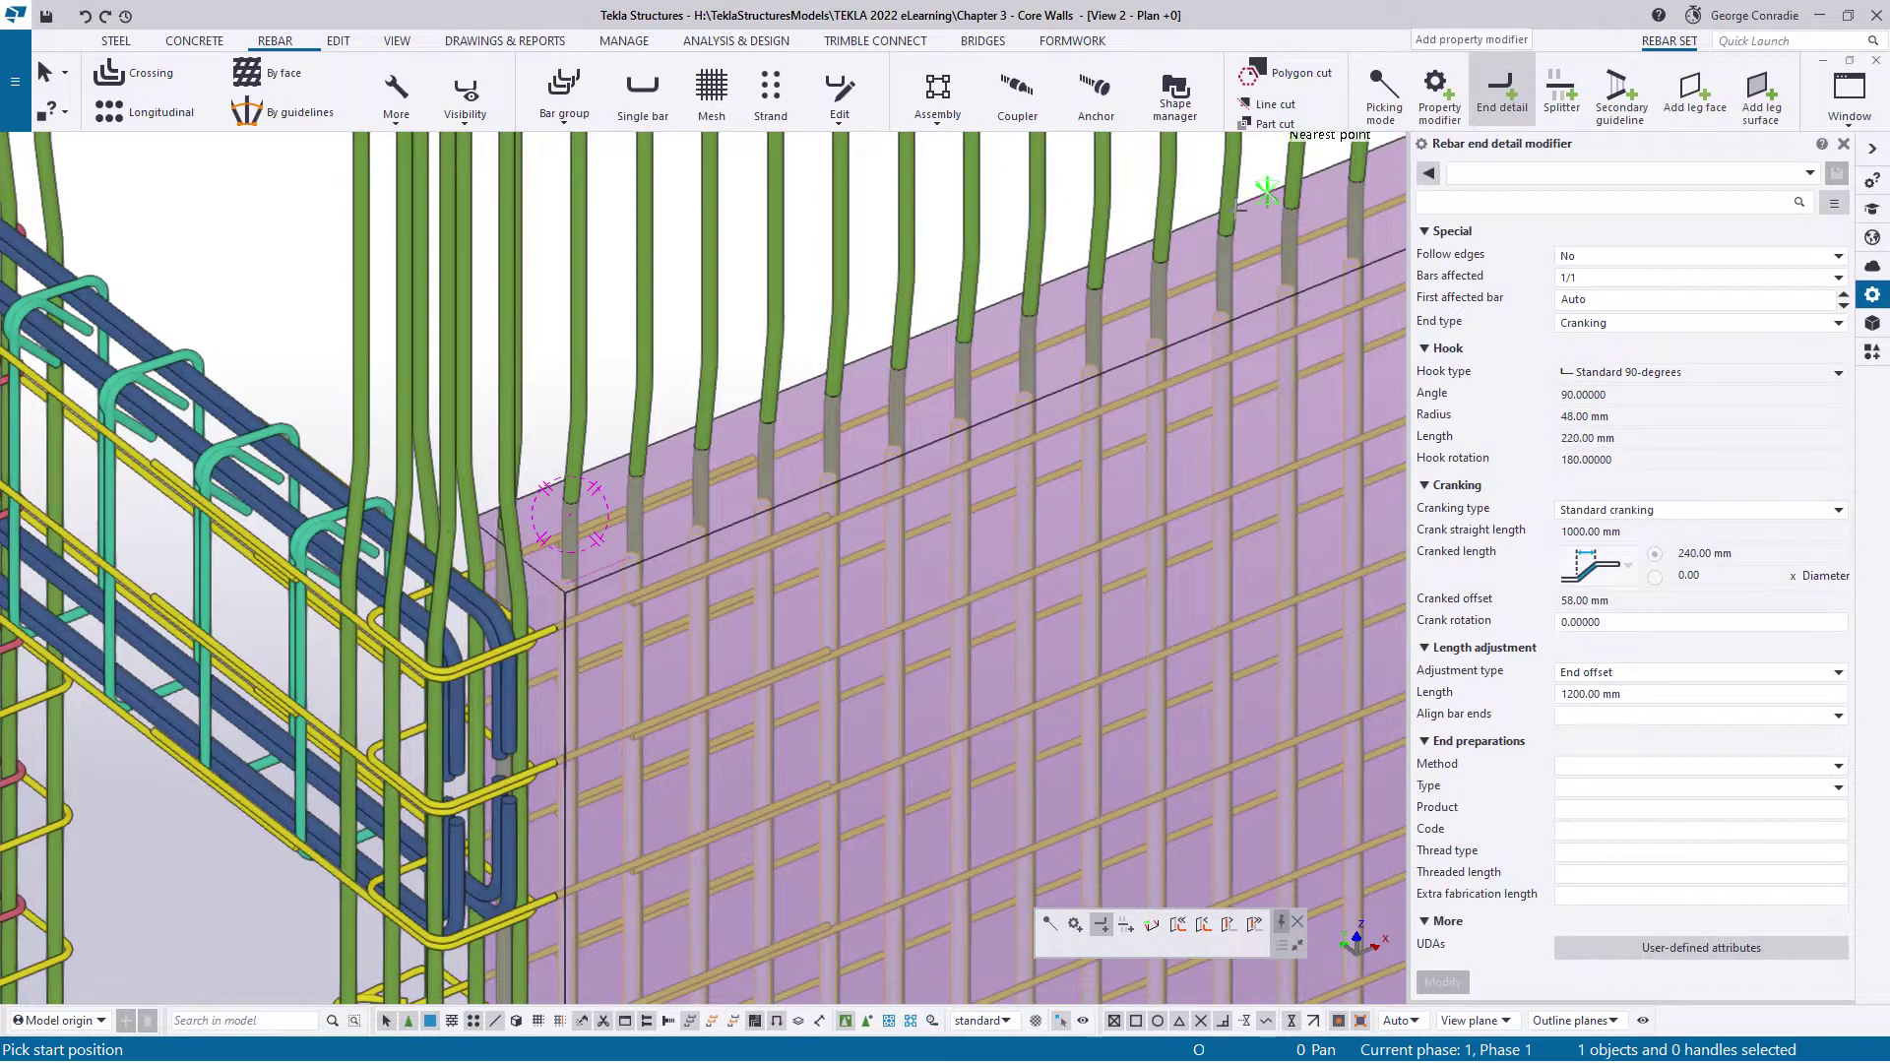
scroll(953, 442, "down", 6)
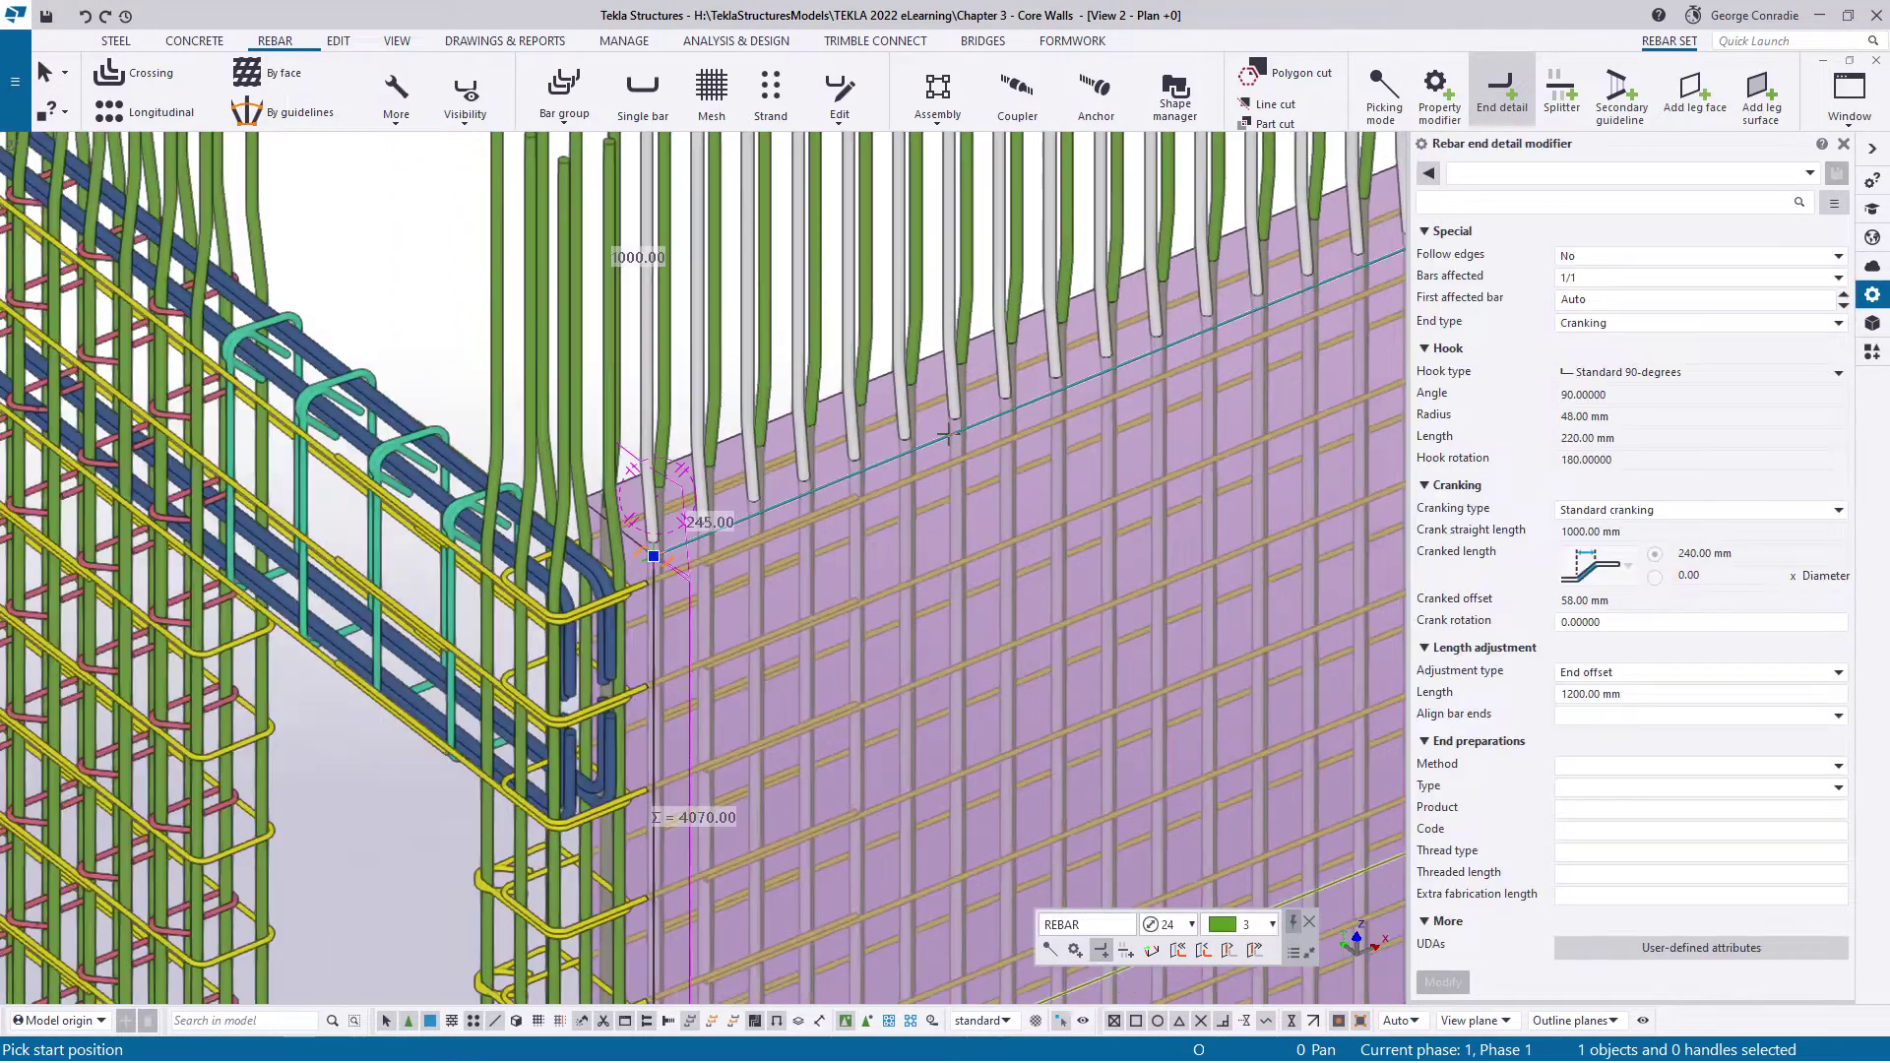
right_click(1339, 394)
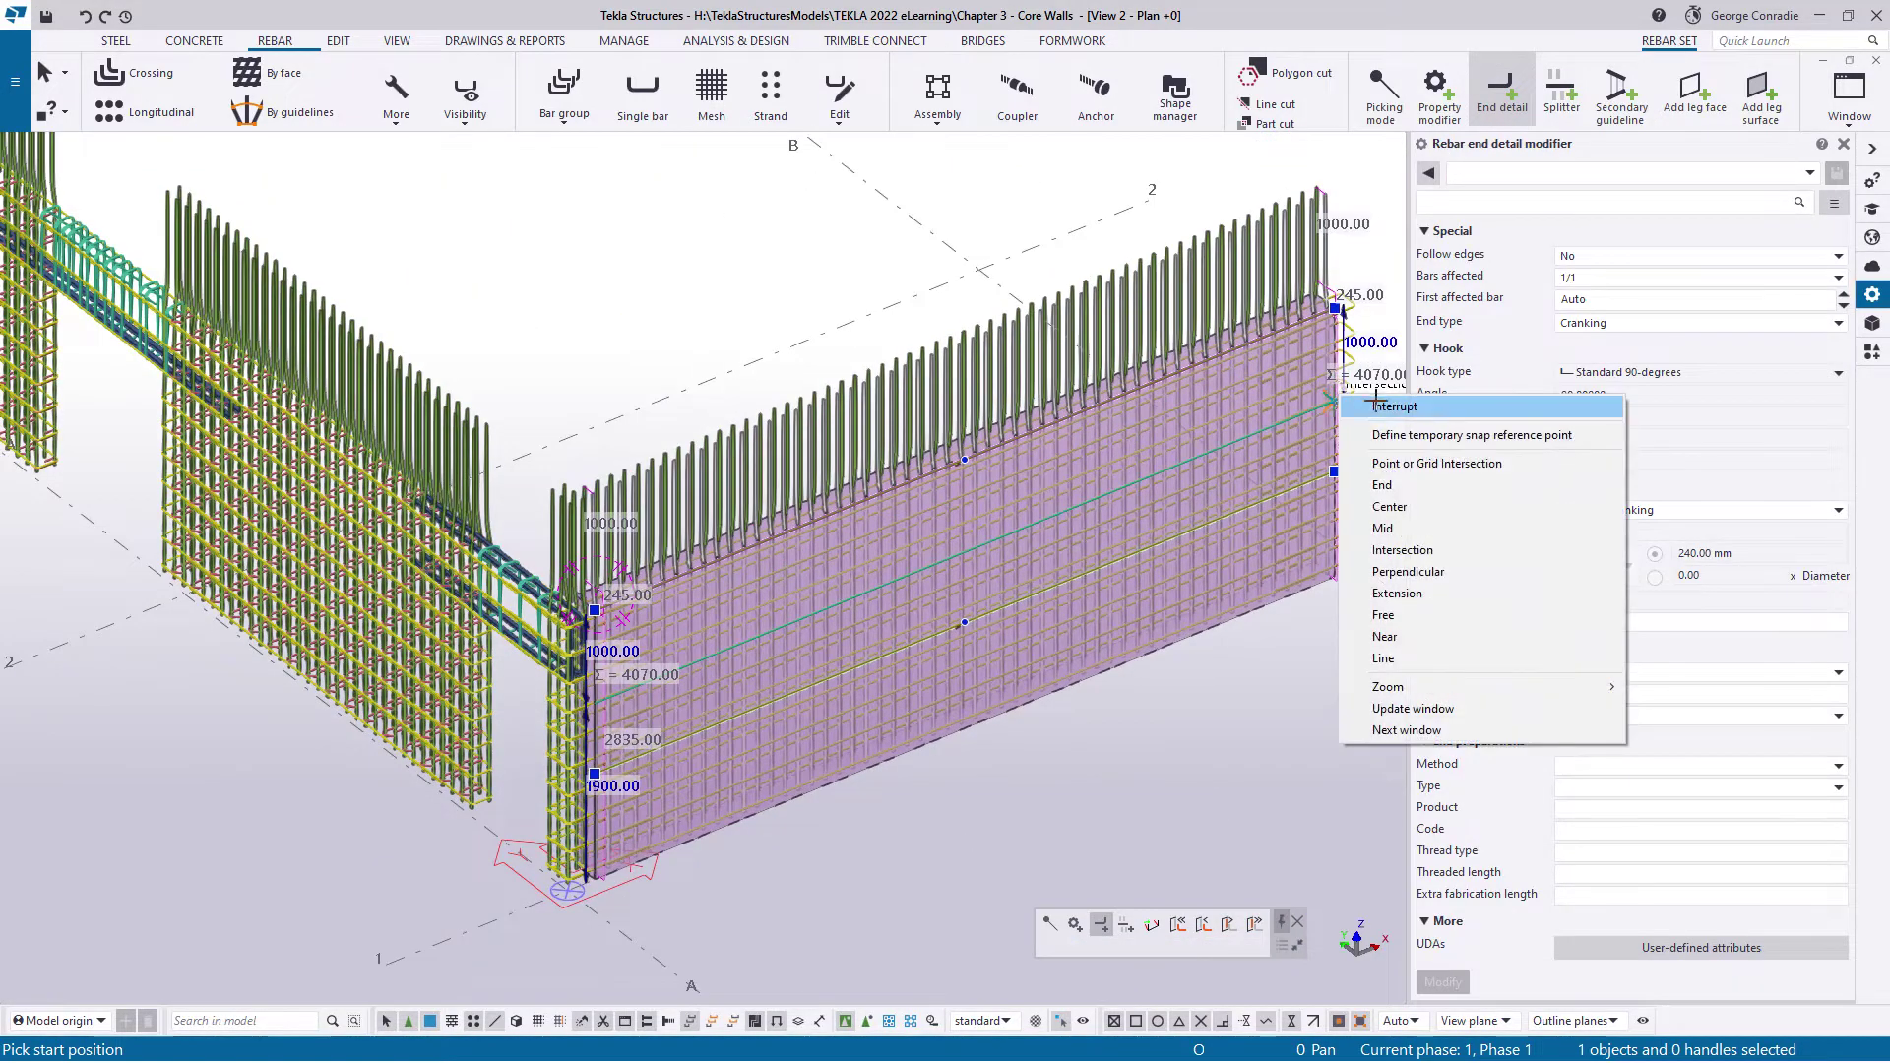
left_click(1379, 407)
Examine the cranked starter bars along CW3's top and the reinforcement at the grid A corner, base and full wall length
scroll(842, 664, "up", 5)
mouse_move(843, 664)
middle_mouse_down("ctrl")
mouse_move(633, 616)
mouse_move(611, 540)
mouse_move(672, 566)
mouse_move(536, 794)
middle_mouse_up("ctrl")
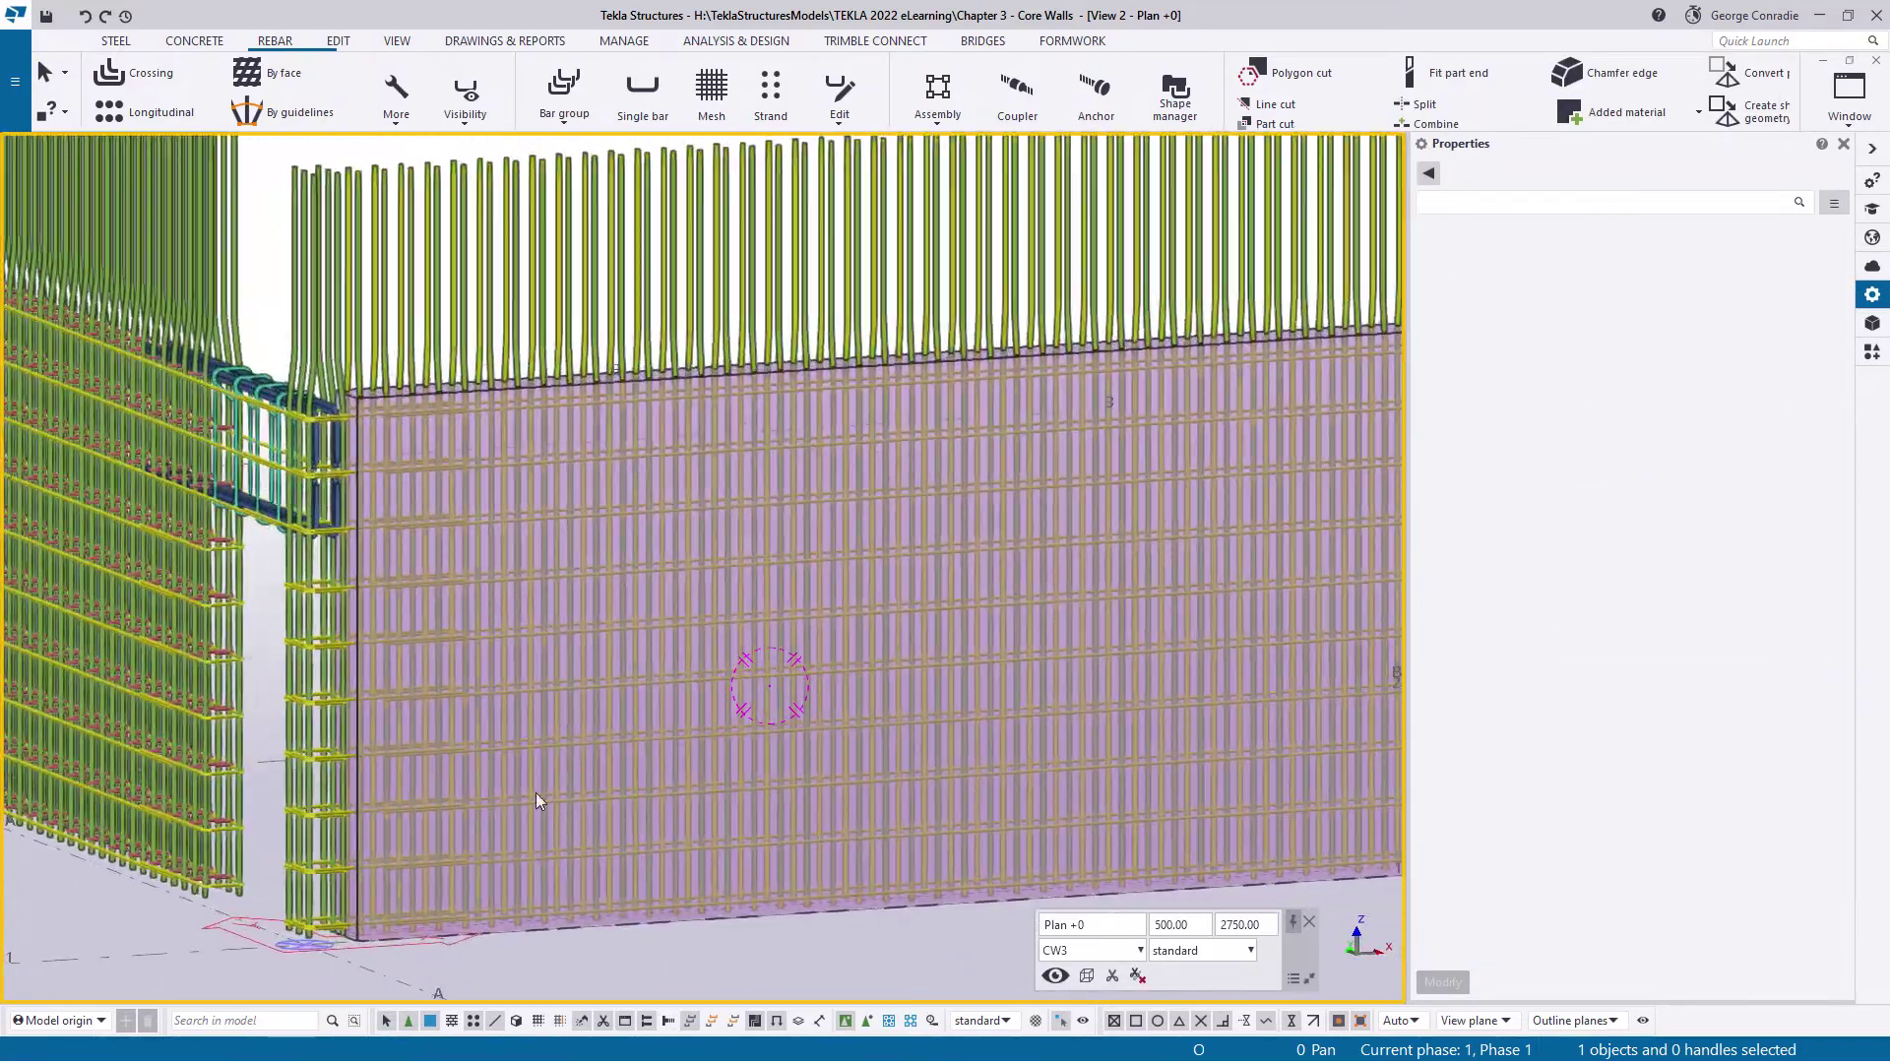
scroll(413, 906, "up", 4)
mouse_move(236, 940)
middle_mouse_down()
mouse_move(601, 711)
mouse_move(512, 734)
mouse_move(587, 751)
mouse_move(694, 723)
middle_mouse_up()
scroll(601, 711, "up", 1)
scroll(653, 580, "down", 1)
middle_click_drag(652, 580, 655, 886)
scroll(656, 886, "down", 3)
middle_click_drag(665, 542, 528, 494)
scroll(528, 493, "down", 3)
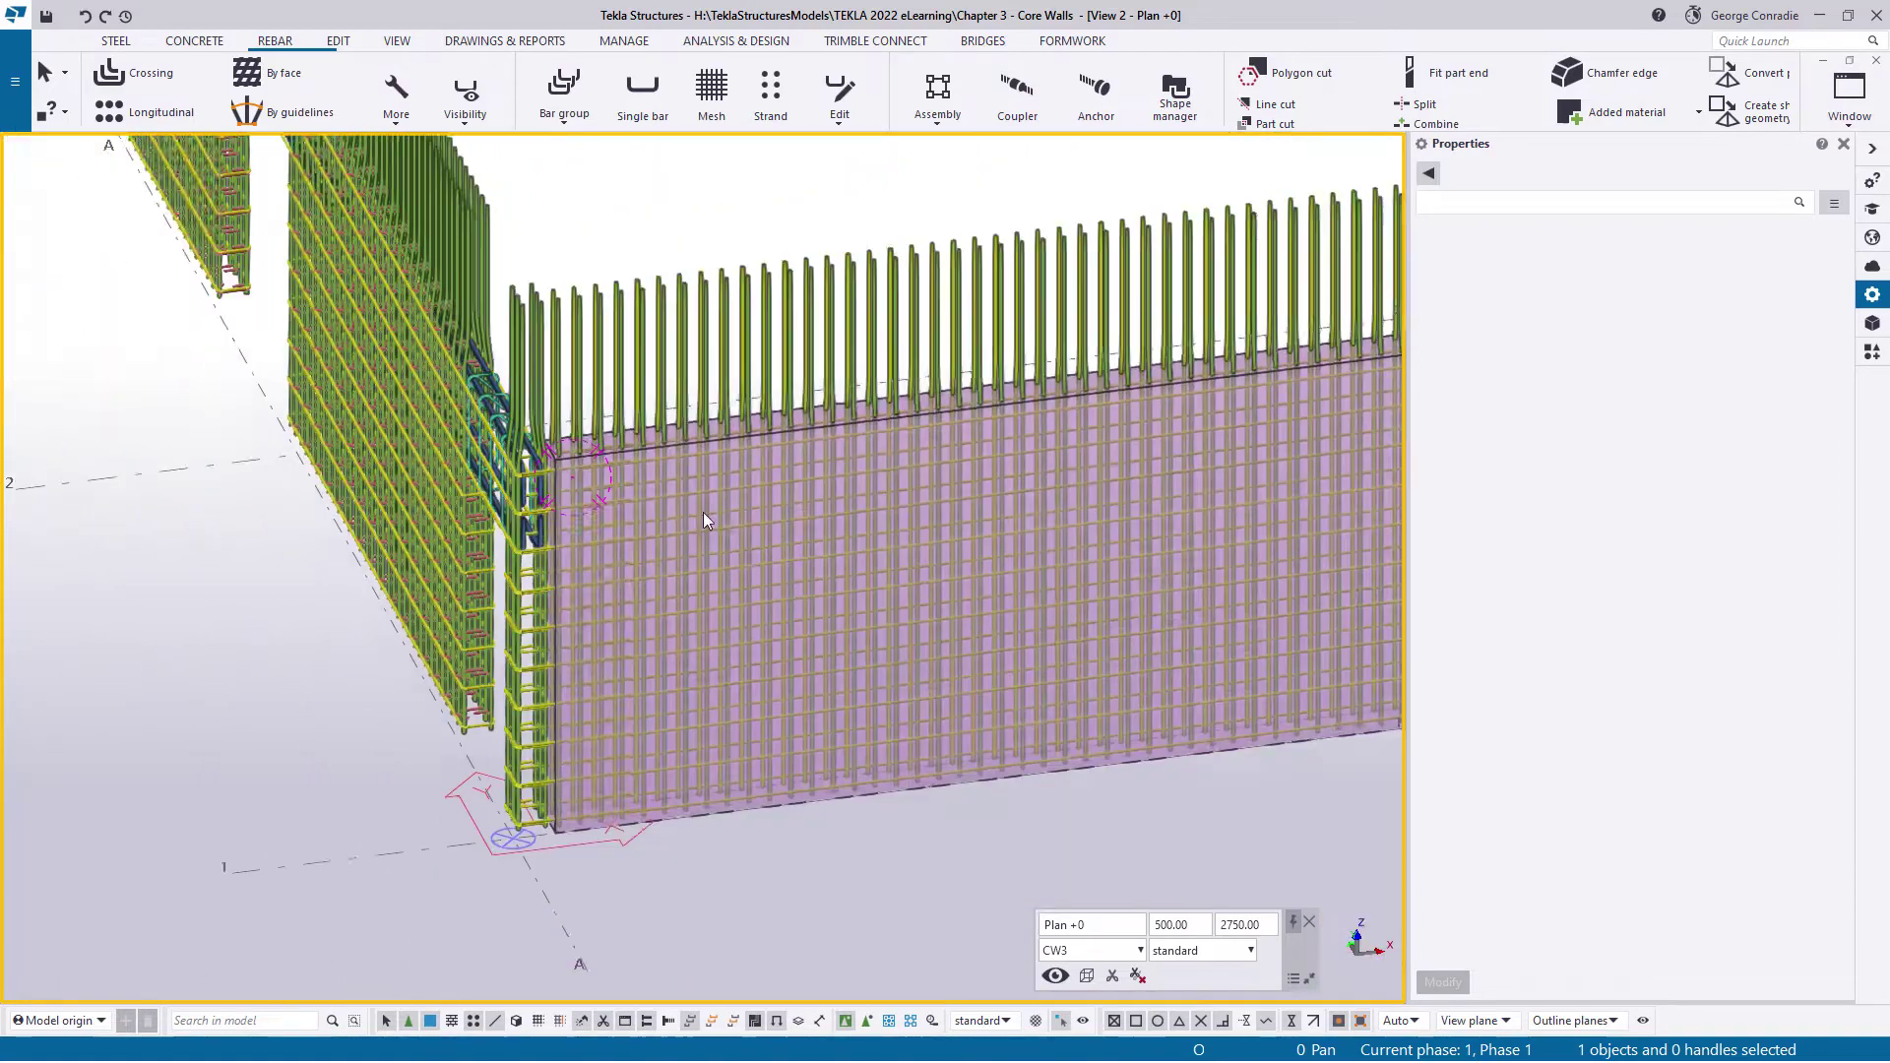
middle_click_drag(950, 482, 550, 599)
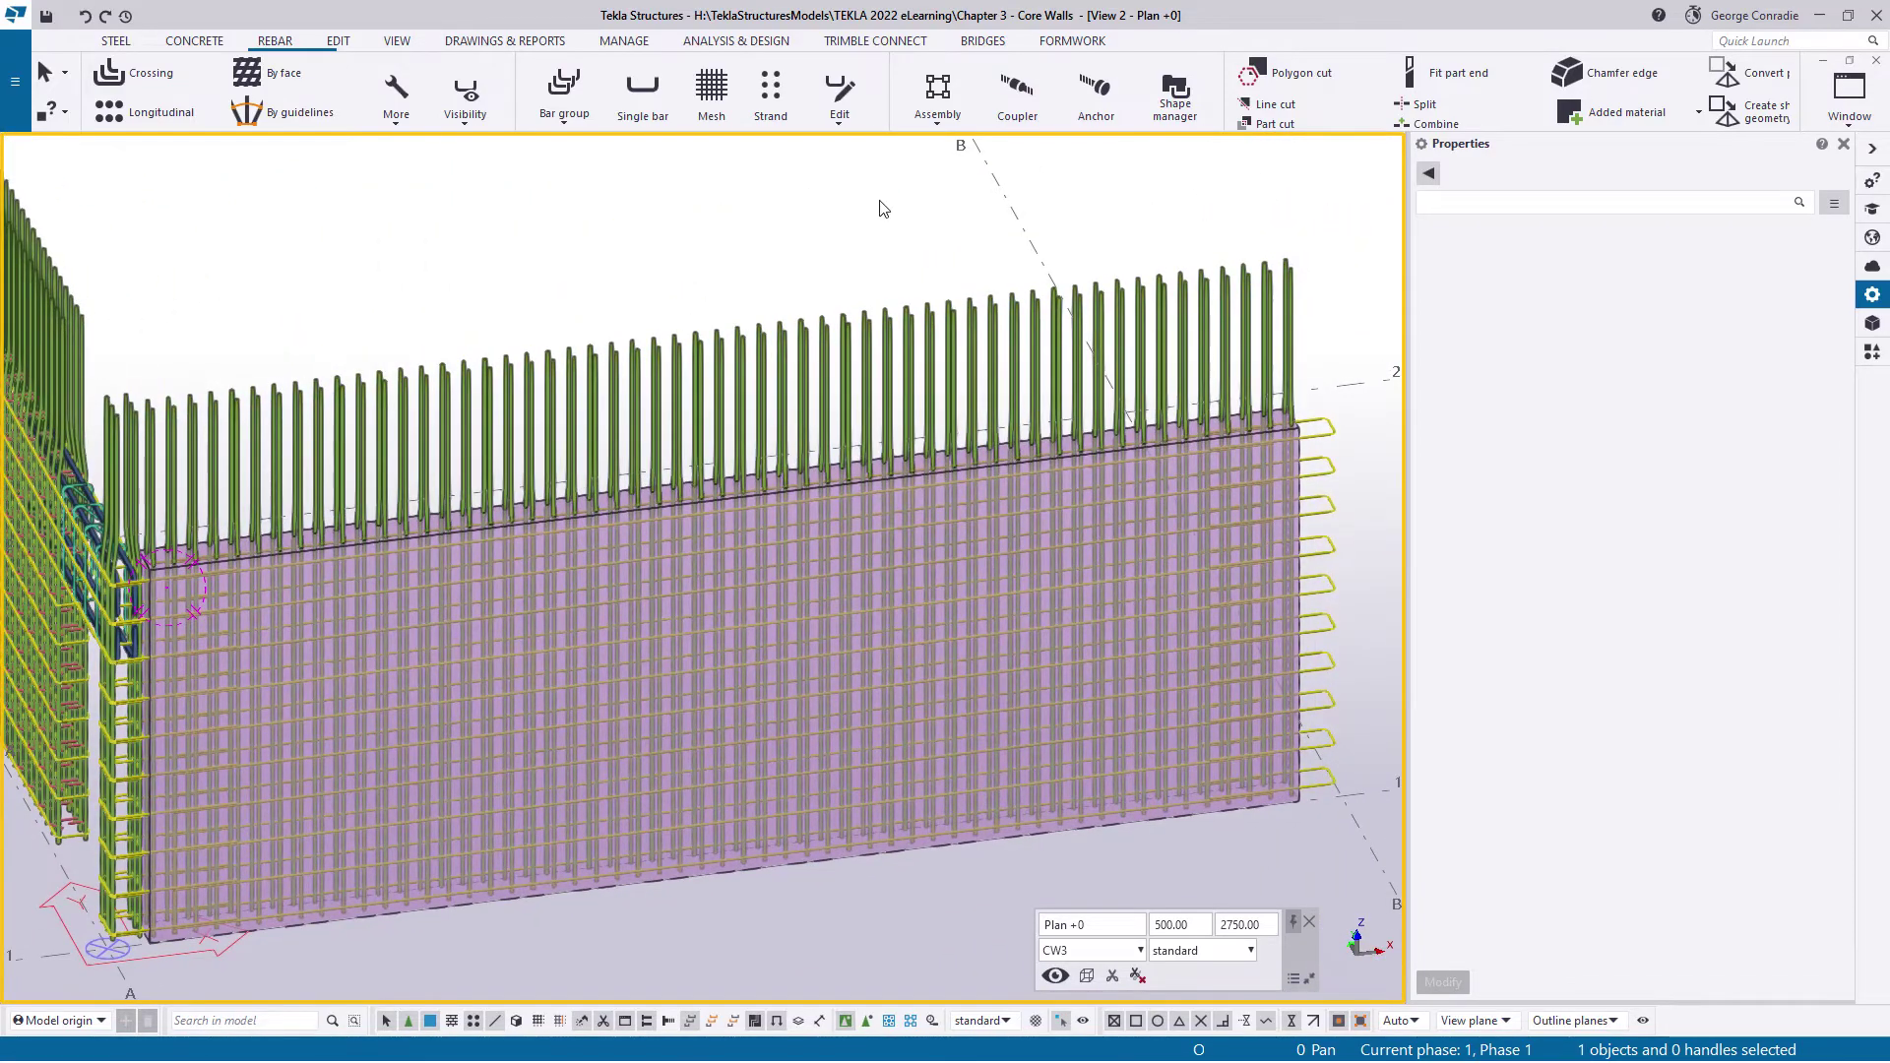
Switch to plan view and select the tie rebar set on the second pair of vertical bars at the grid 3 end
key("ctrl+p")
middle_click_drag(336, 382, 535, 434)
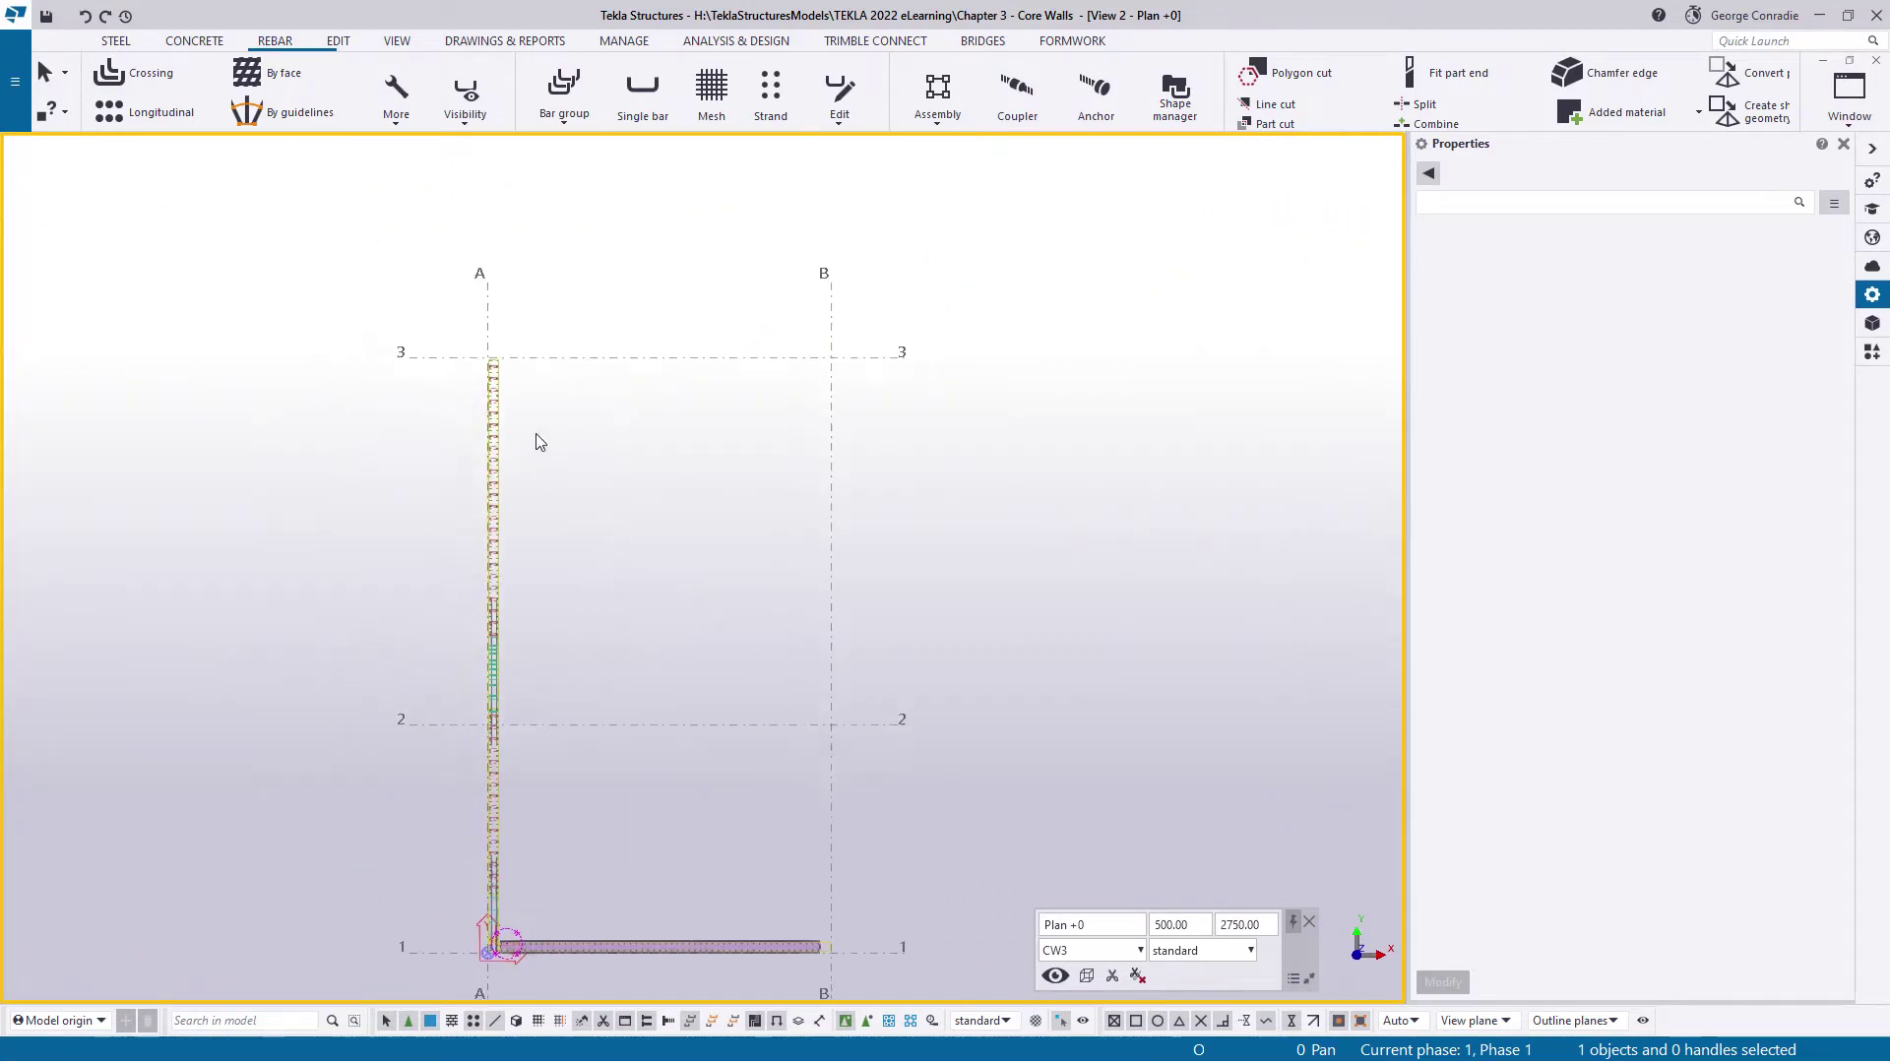
scroll(535, 434, "up", 10)
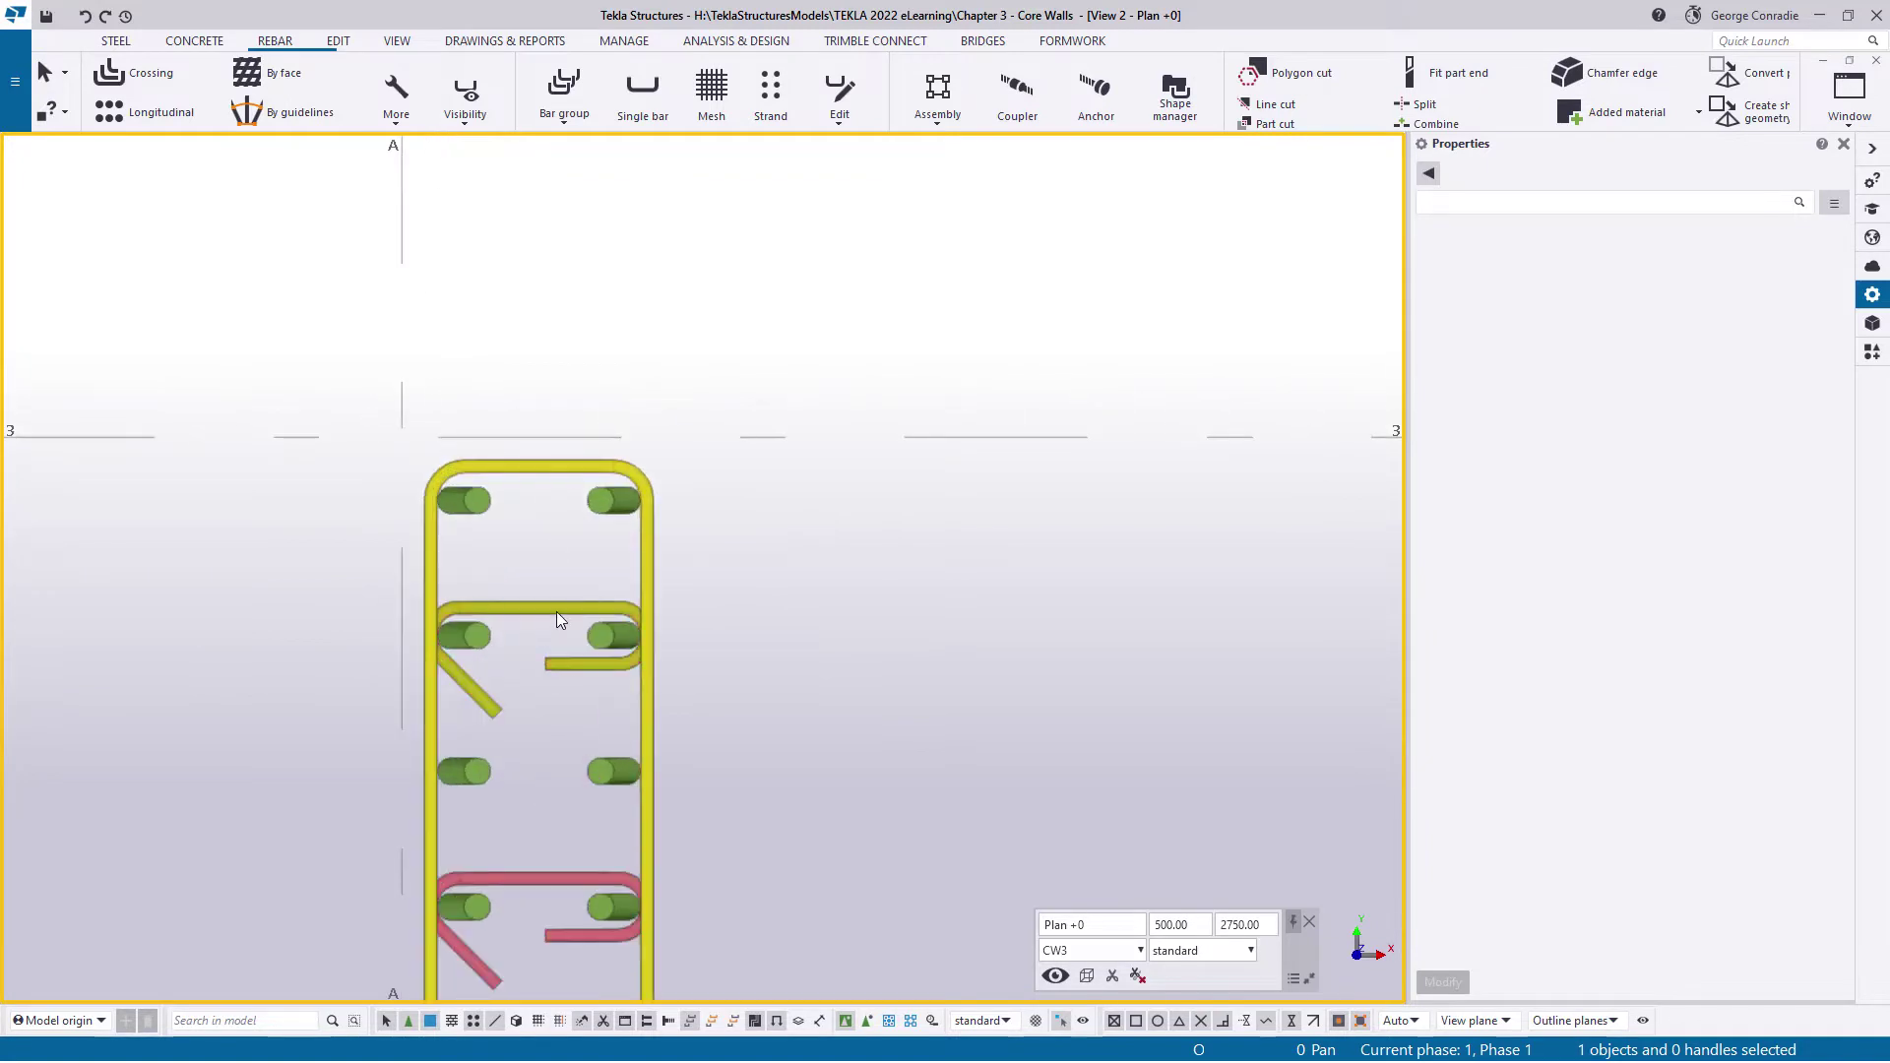
left_click(557, 612)
scroll(691, 502, "up", 2)
scroll(691, 502, "up", 2)
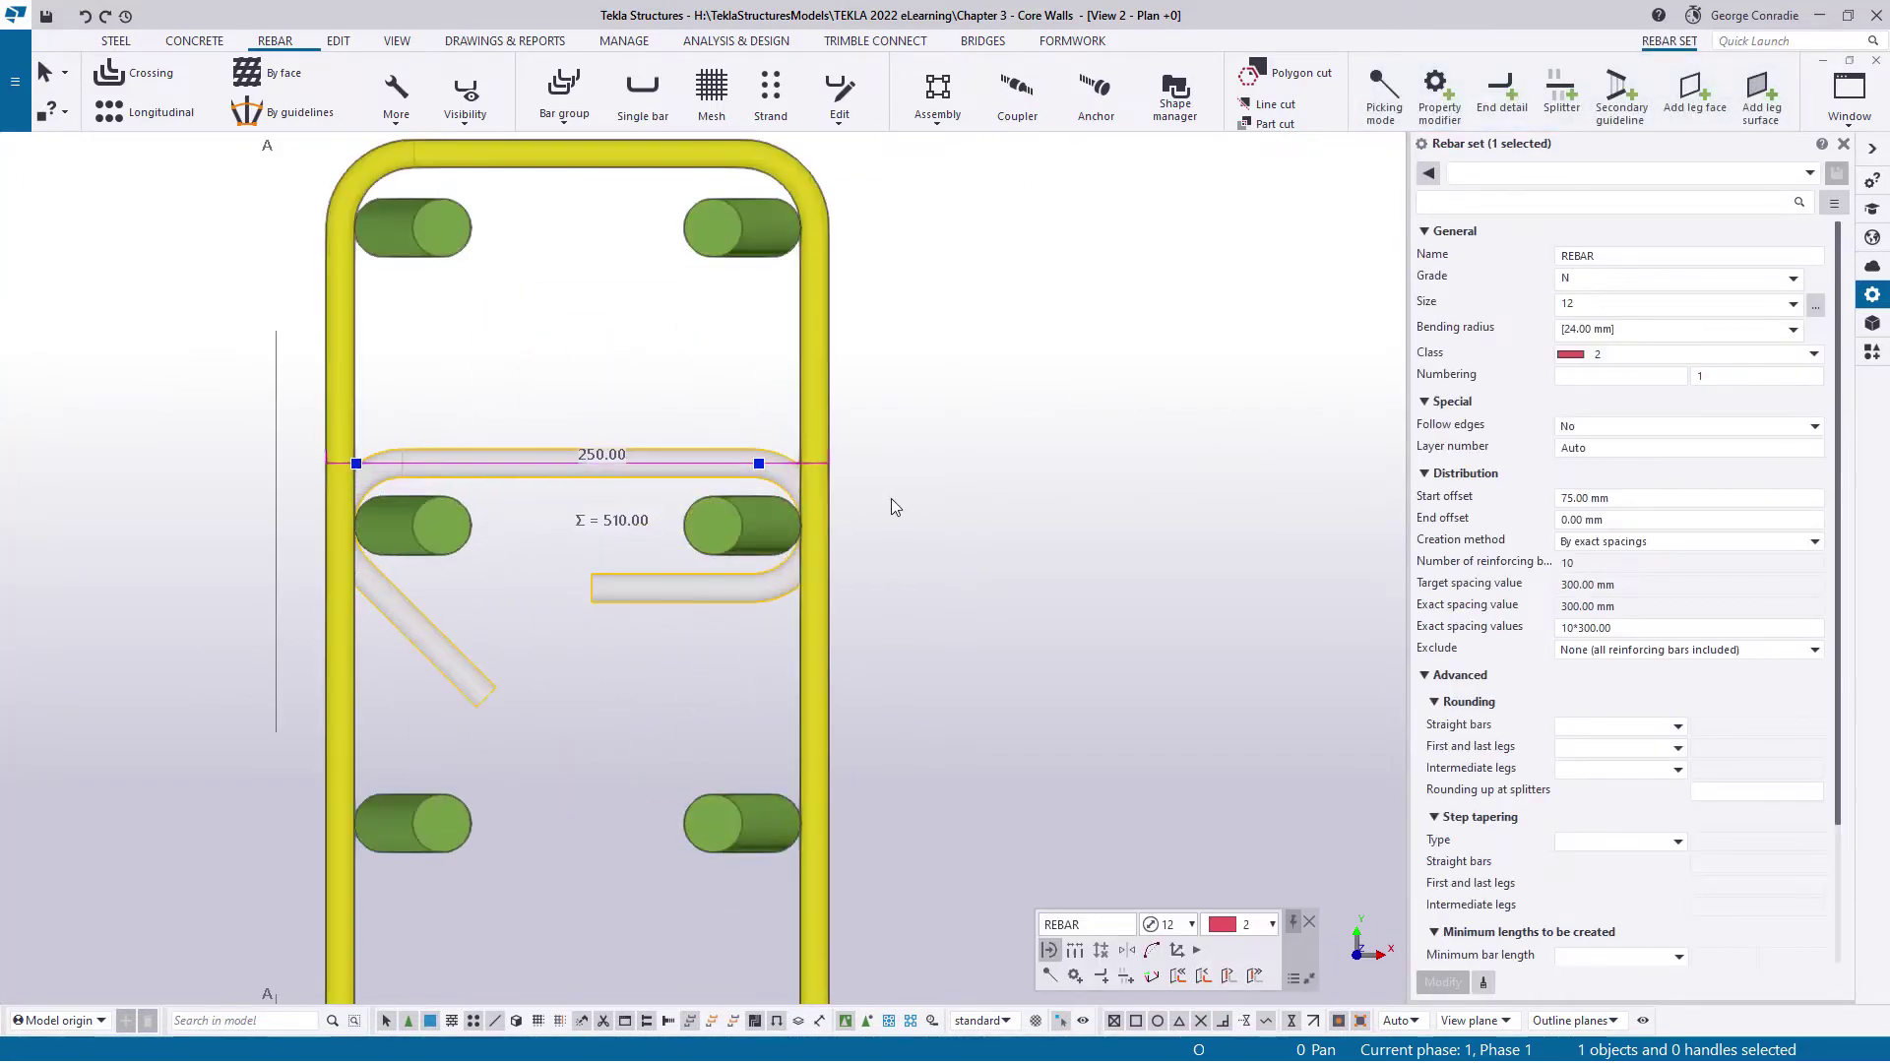
Linearly copy the tie set once onto CW3's second inner-face vertical bar from the grid A end, using picked bar points
right_click(892, 499)
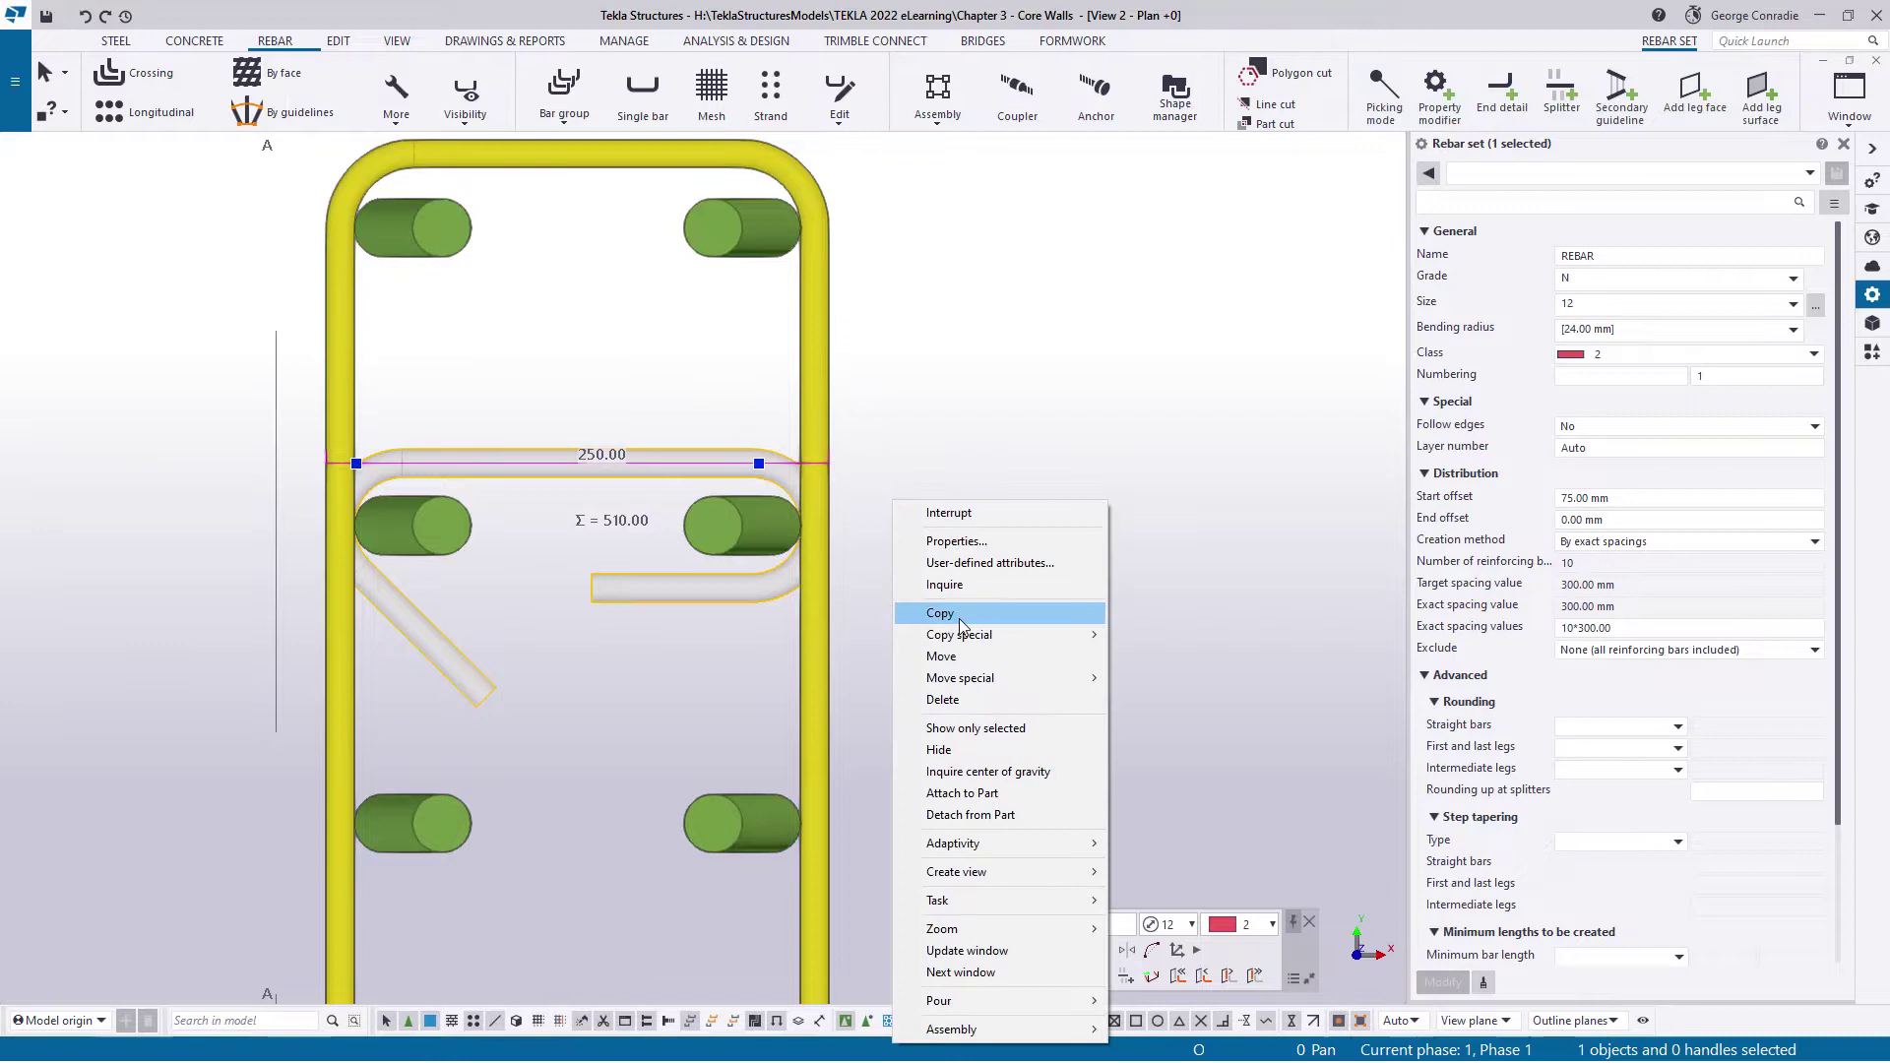
mouse_move(963, 641)
left_click(1156, 635)
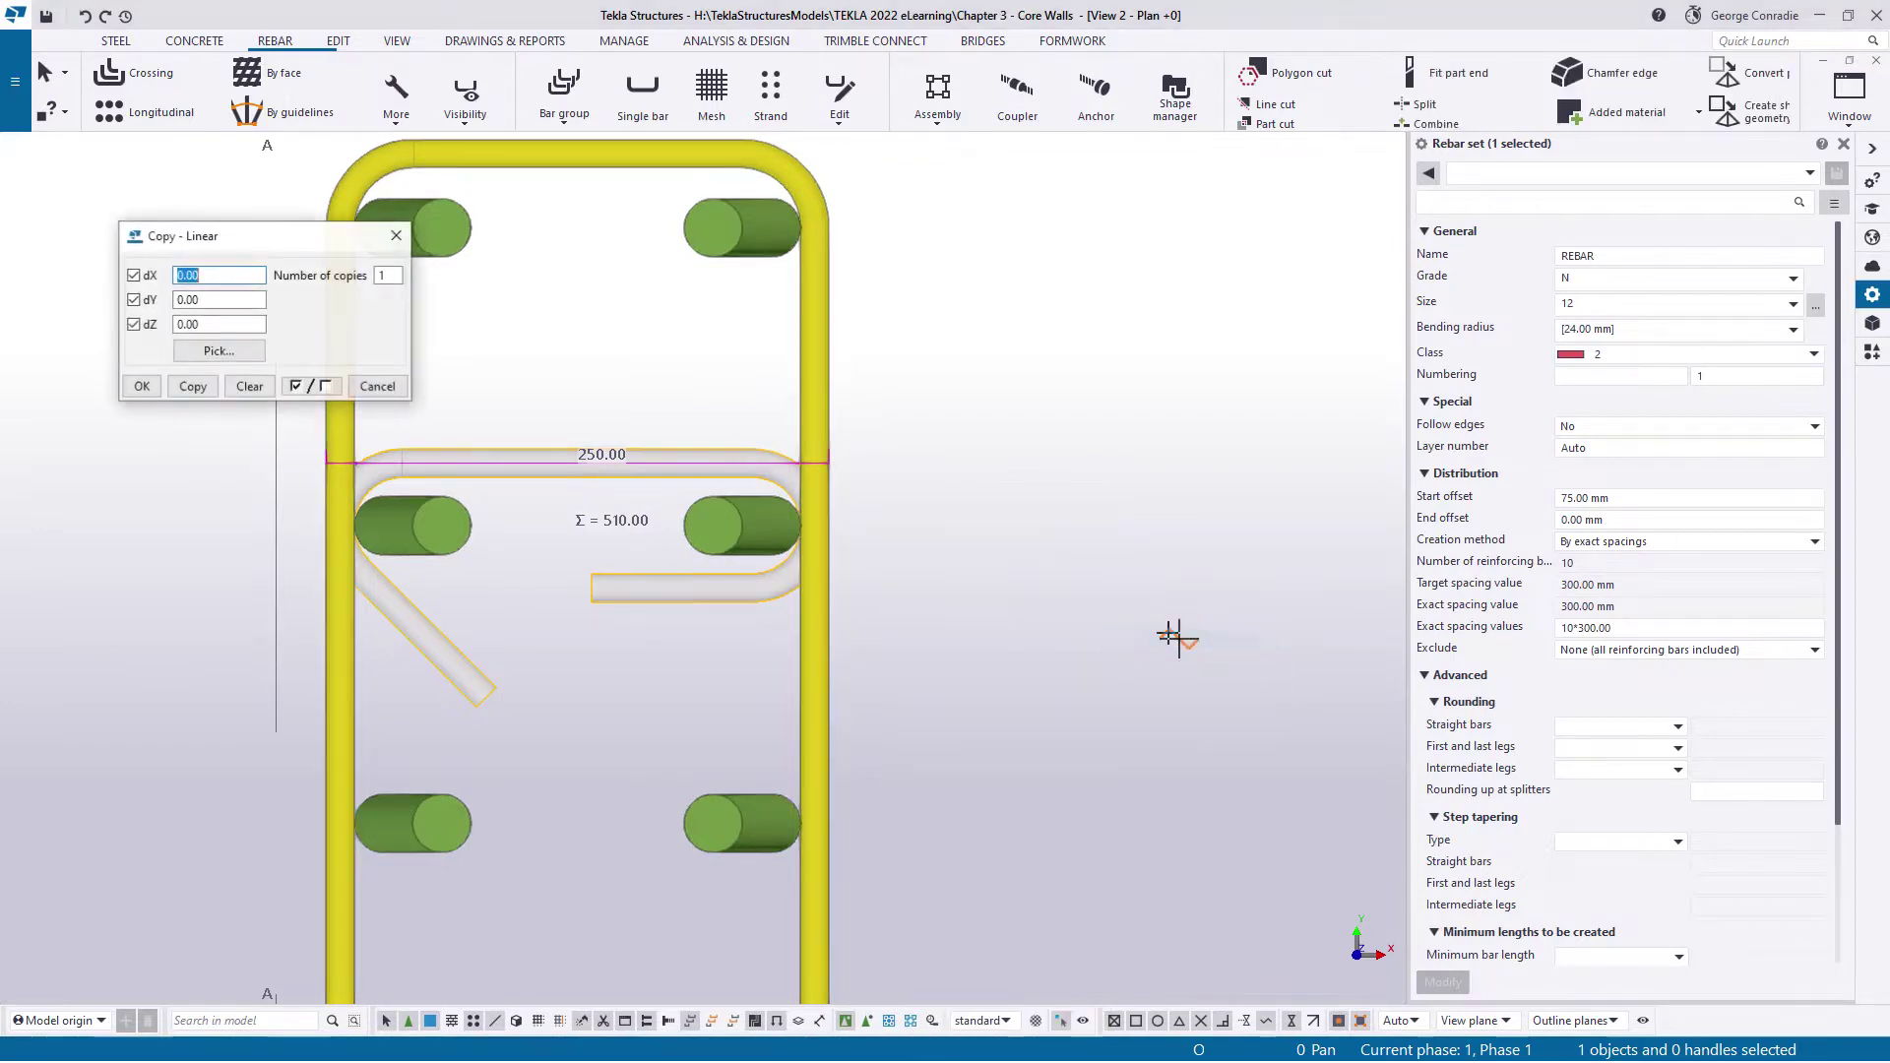
left_click(773, 527)
scroll(773, 526, "down", 6)
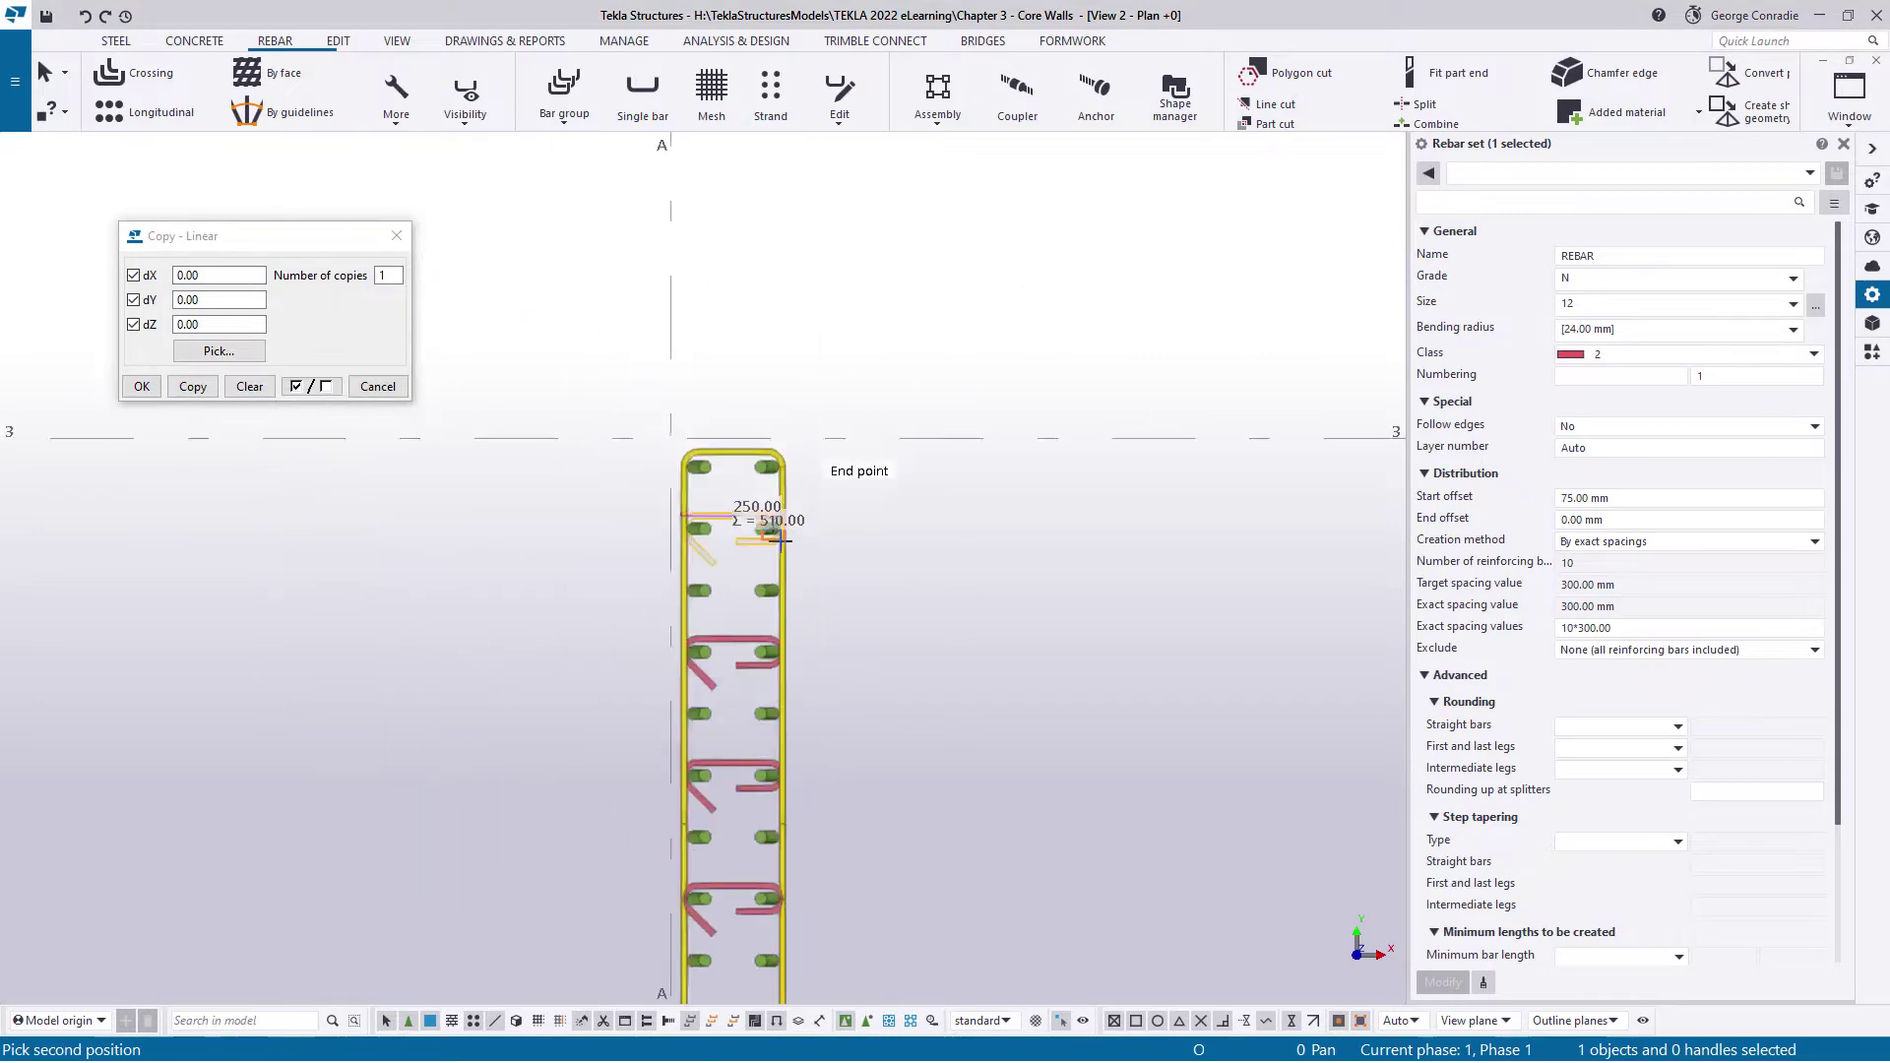
scroll(605, 612, "up", 6)
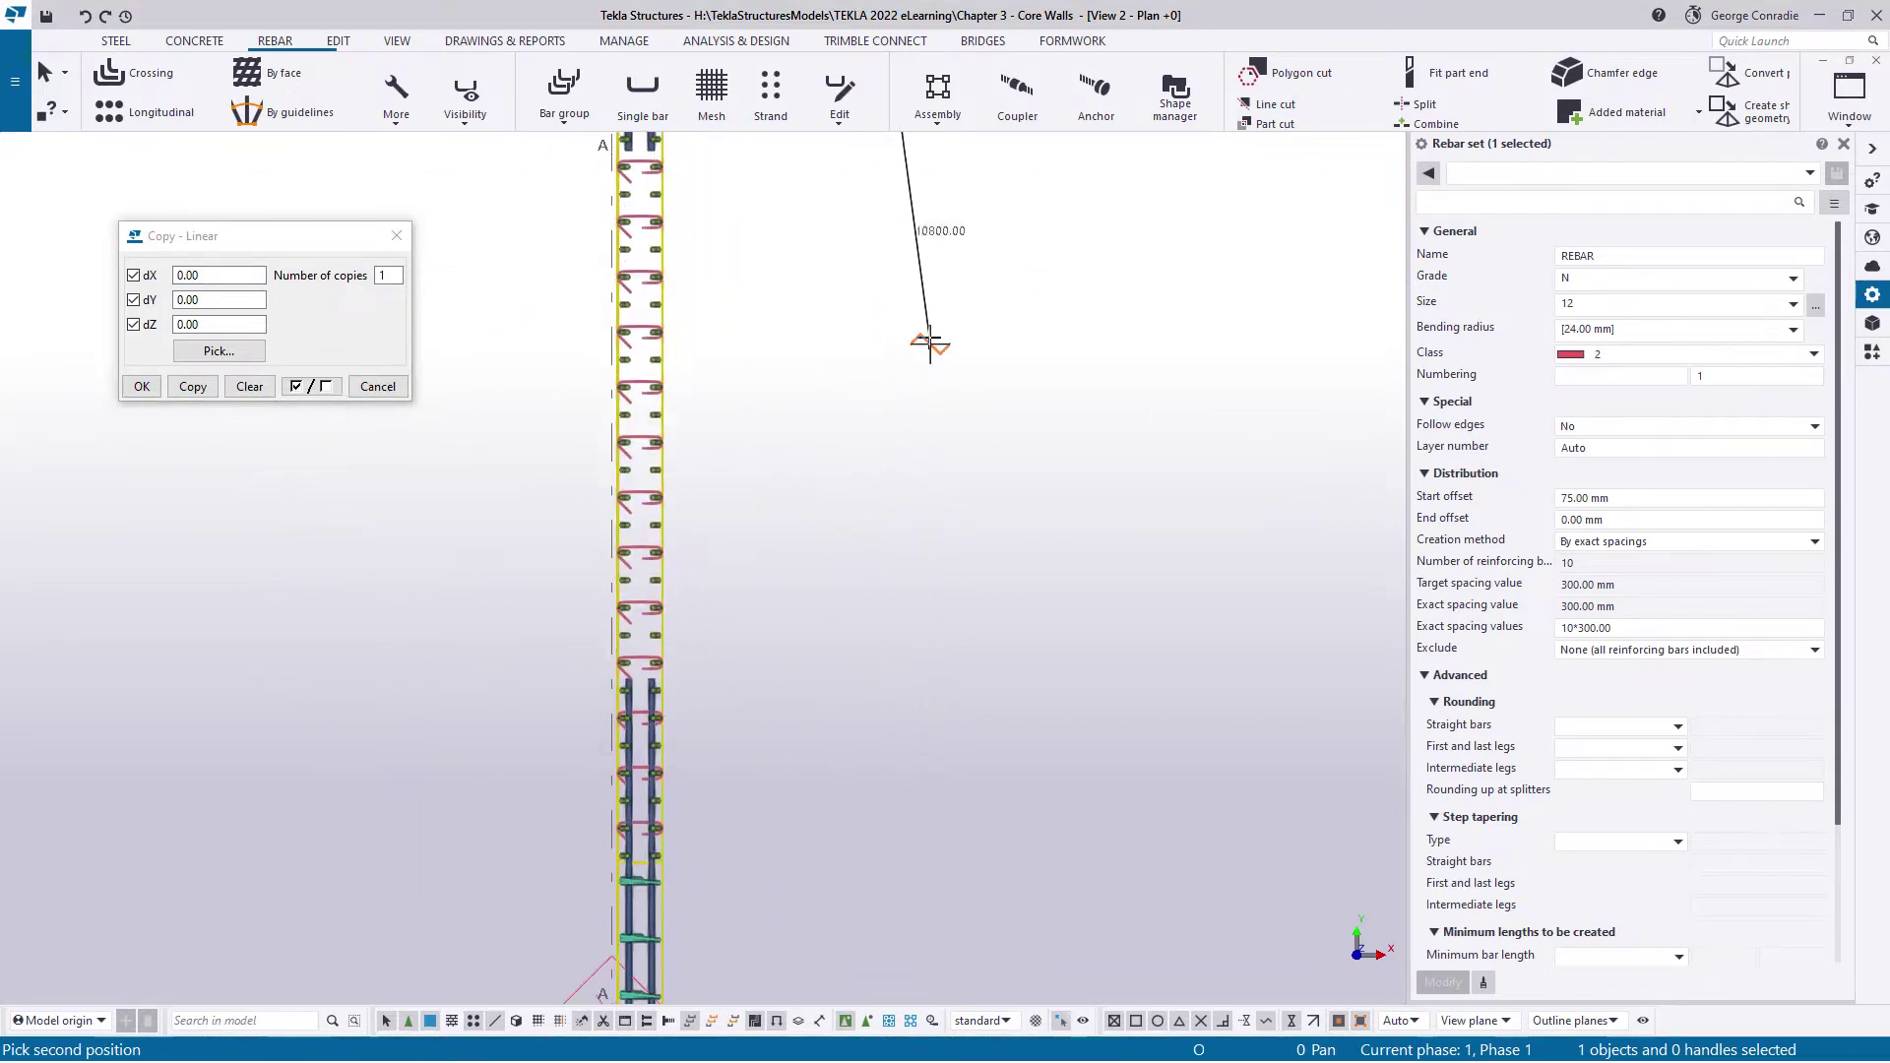
scroll(604, 612, "up", 5)
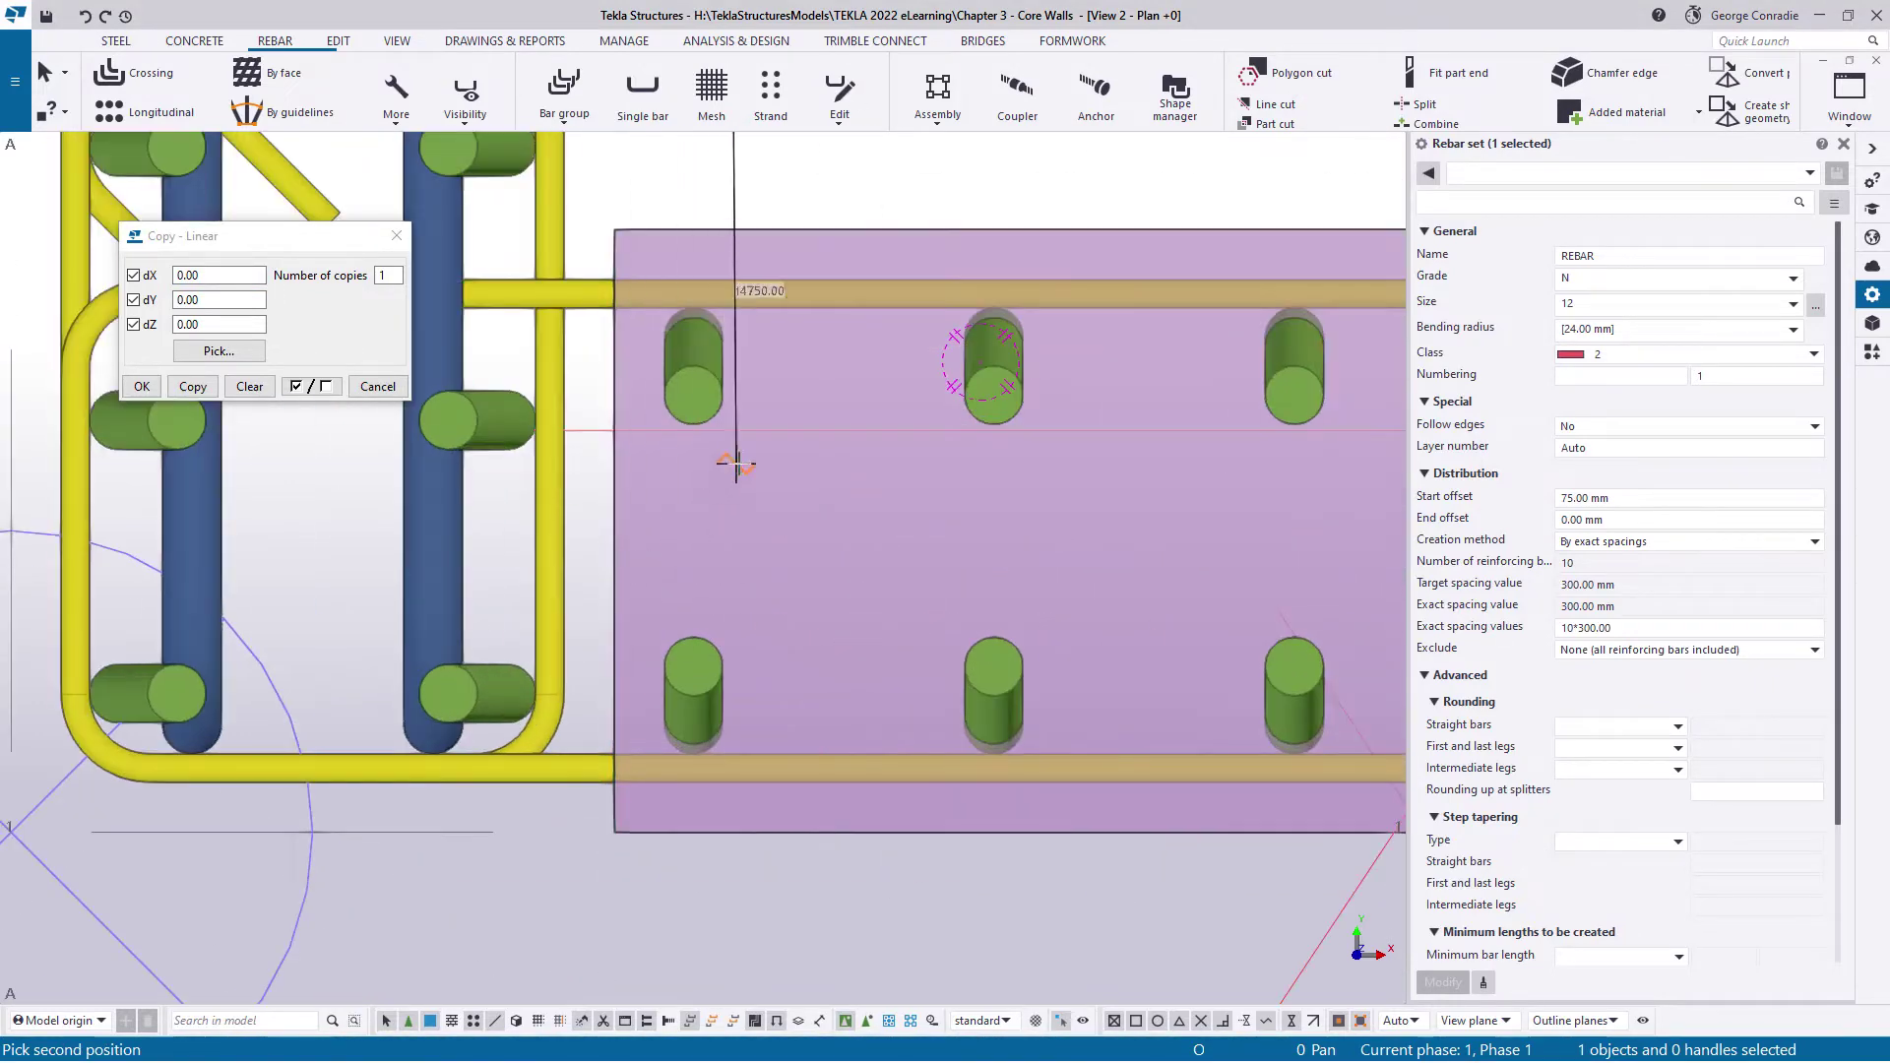
left_click(997, 338)
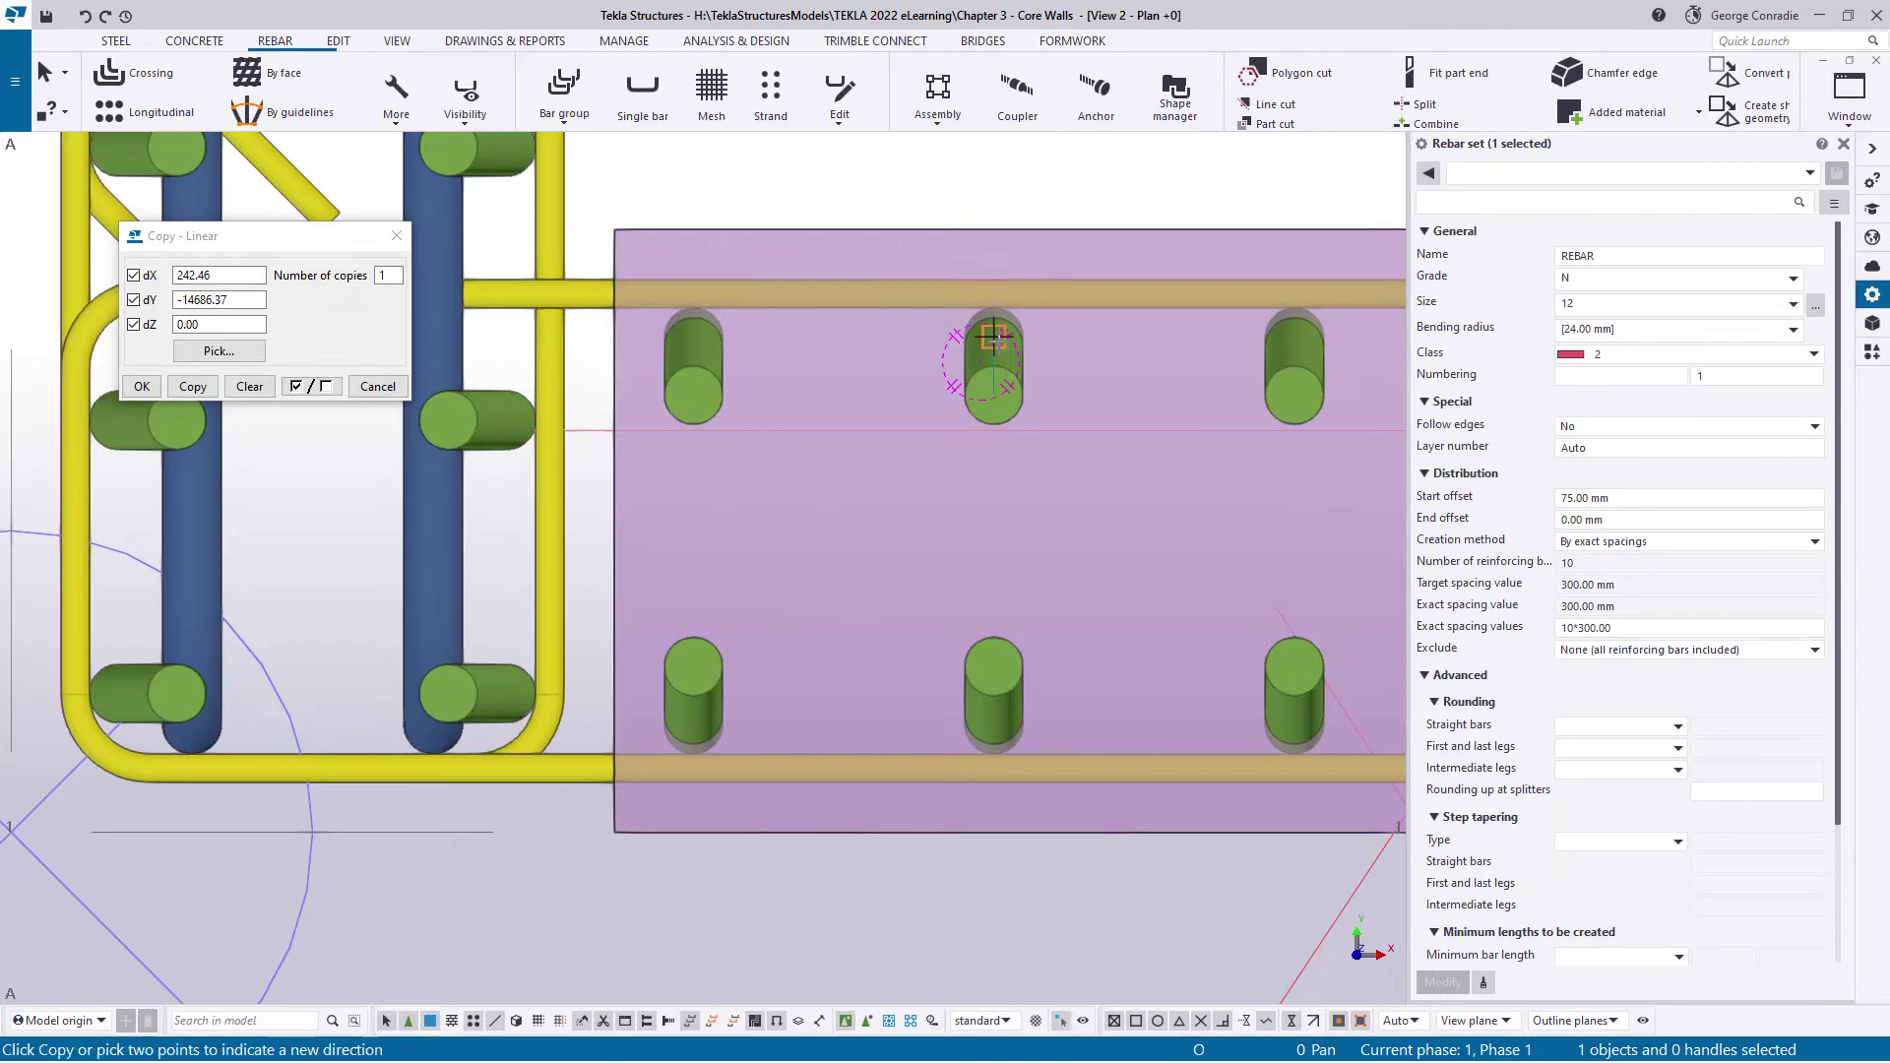
left_click(197, 387)
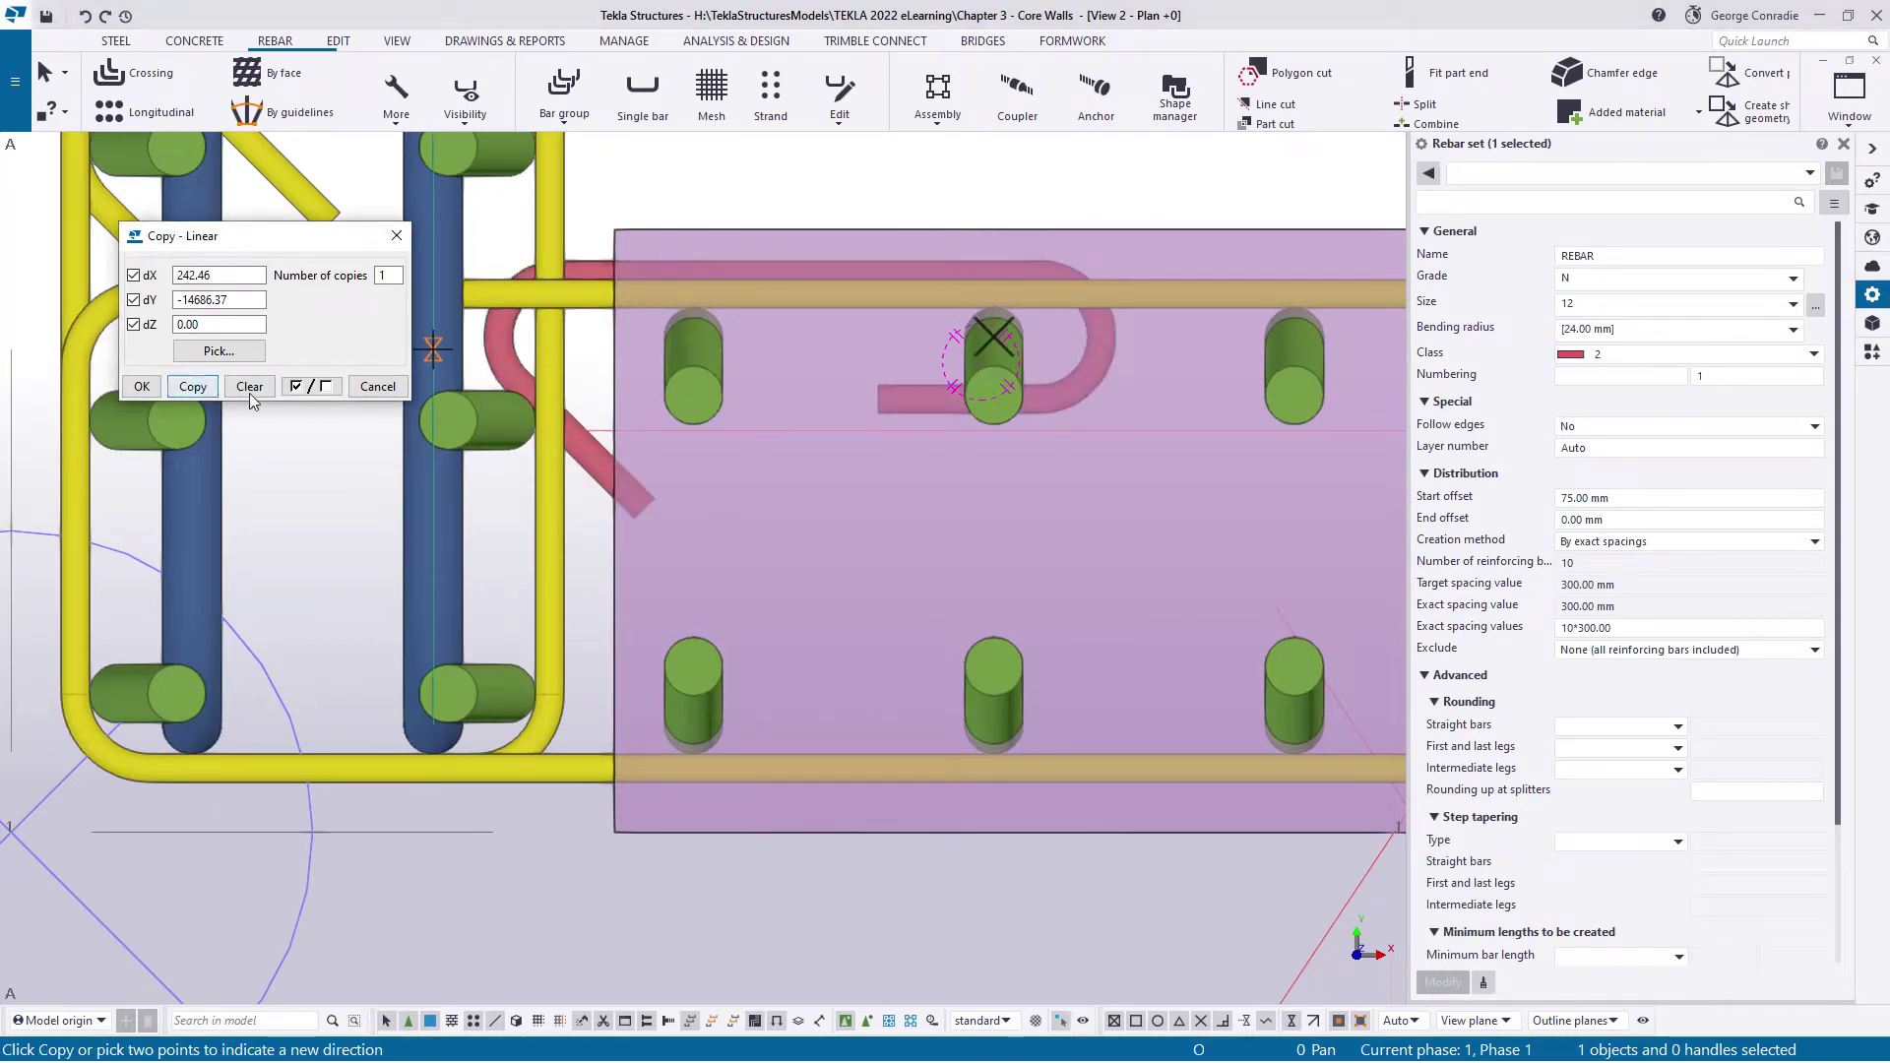
left_click(250, 387)
left_click(356, 389)
right_click(926, 187)
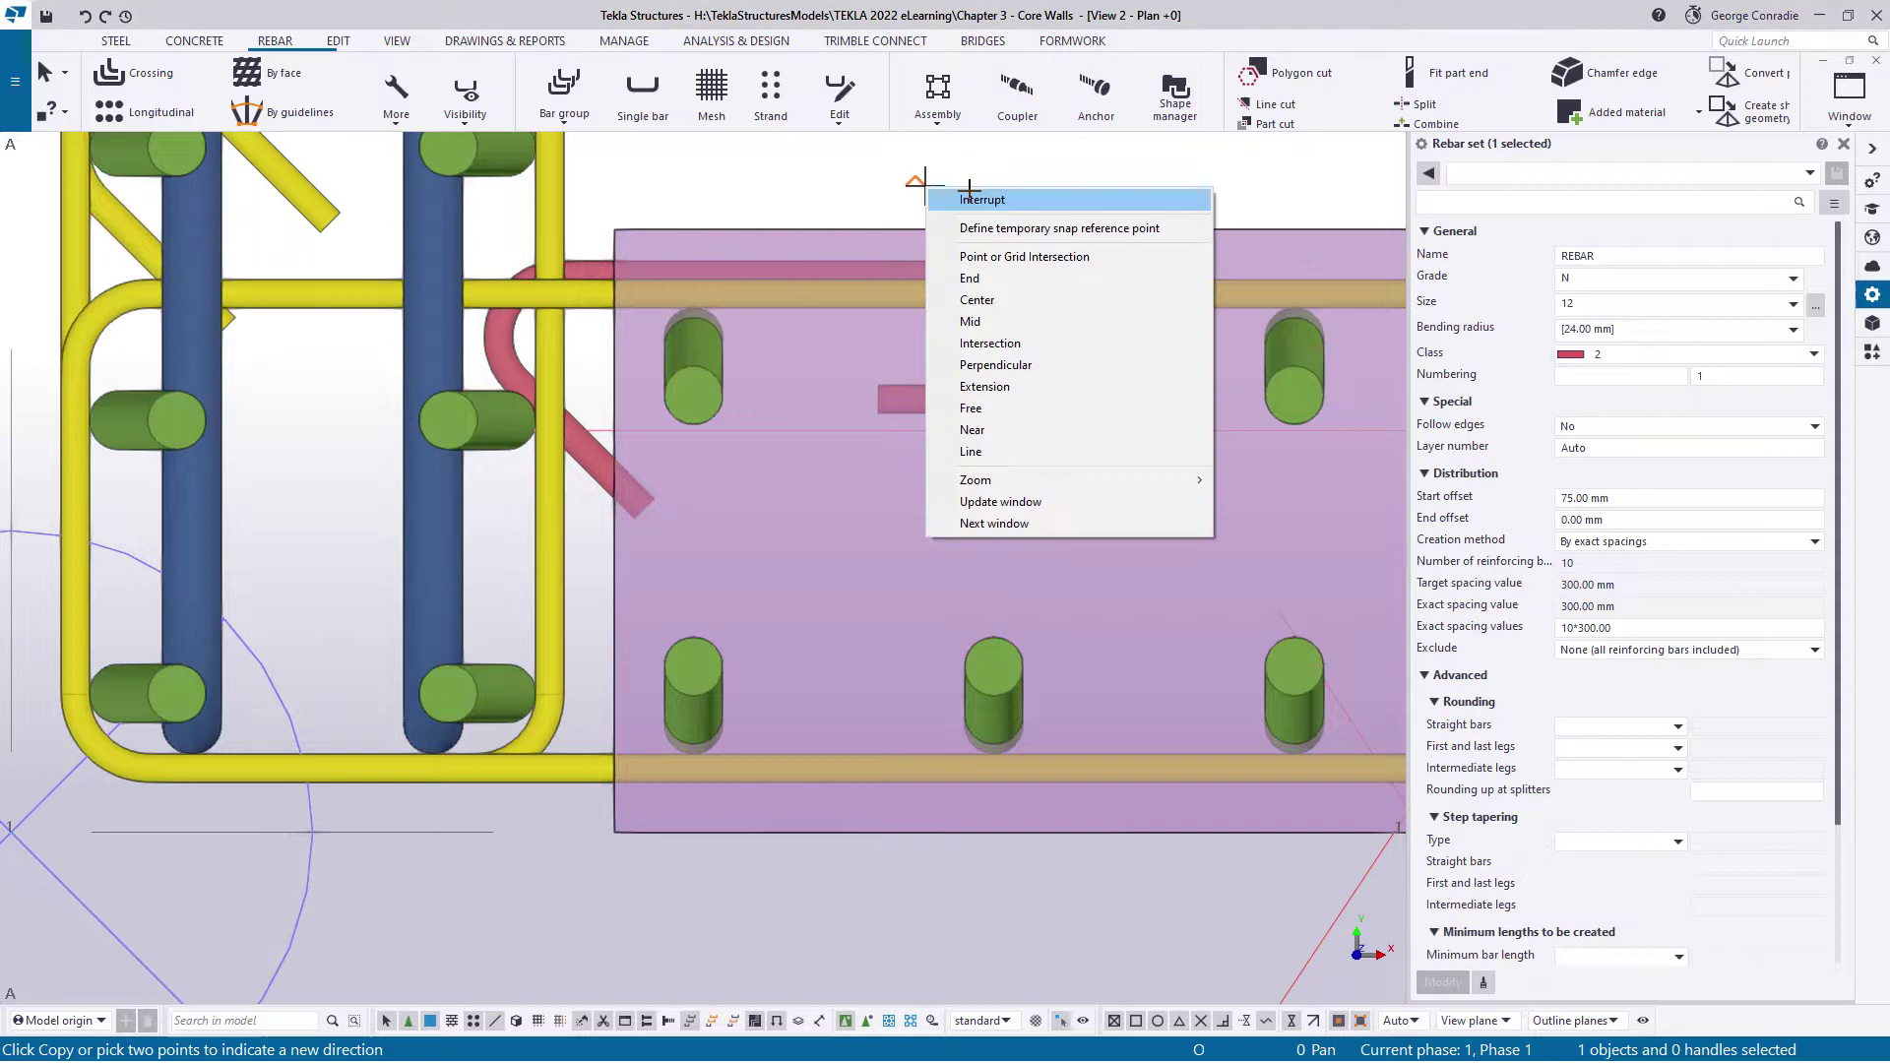
left_click(969, 196)
Rotate the copied tie set 90 degrees around Z about CW3's second inner-face vertical bar and end the command
left_click(1060, 401)
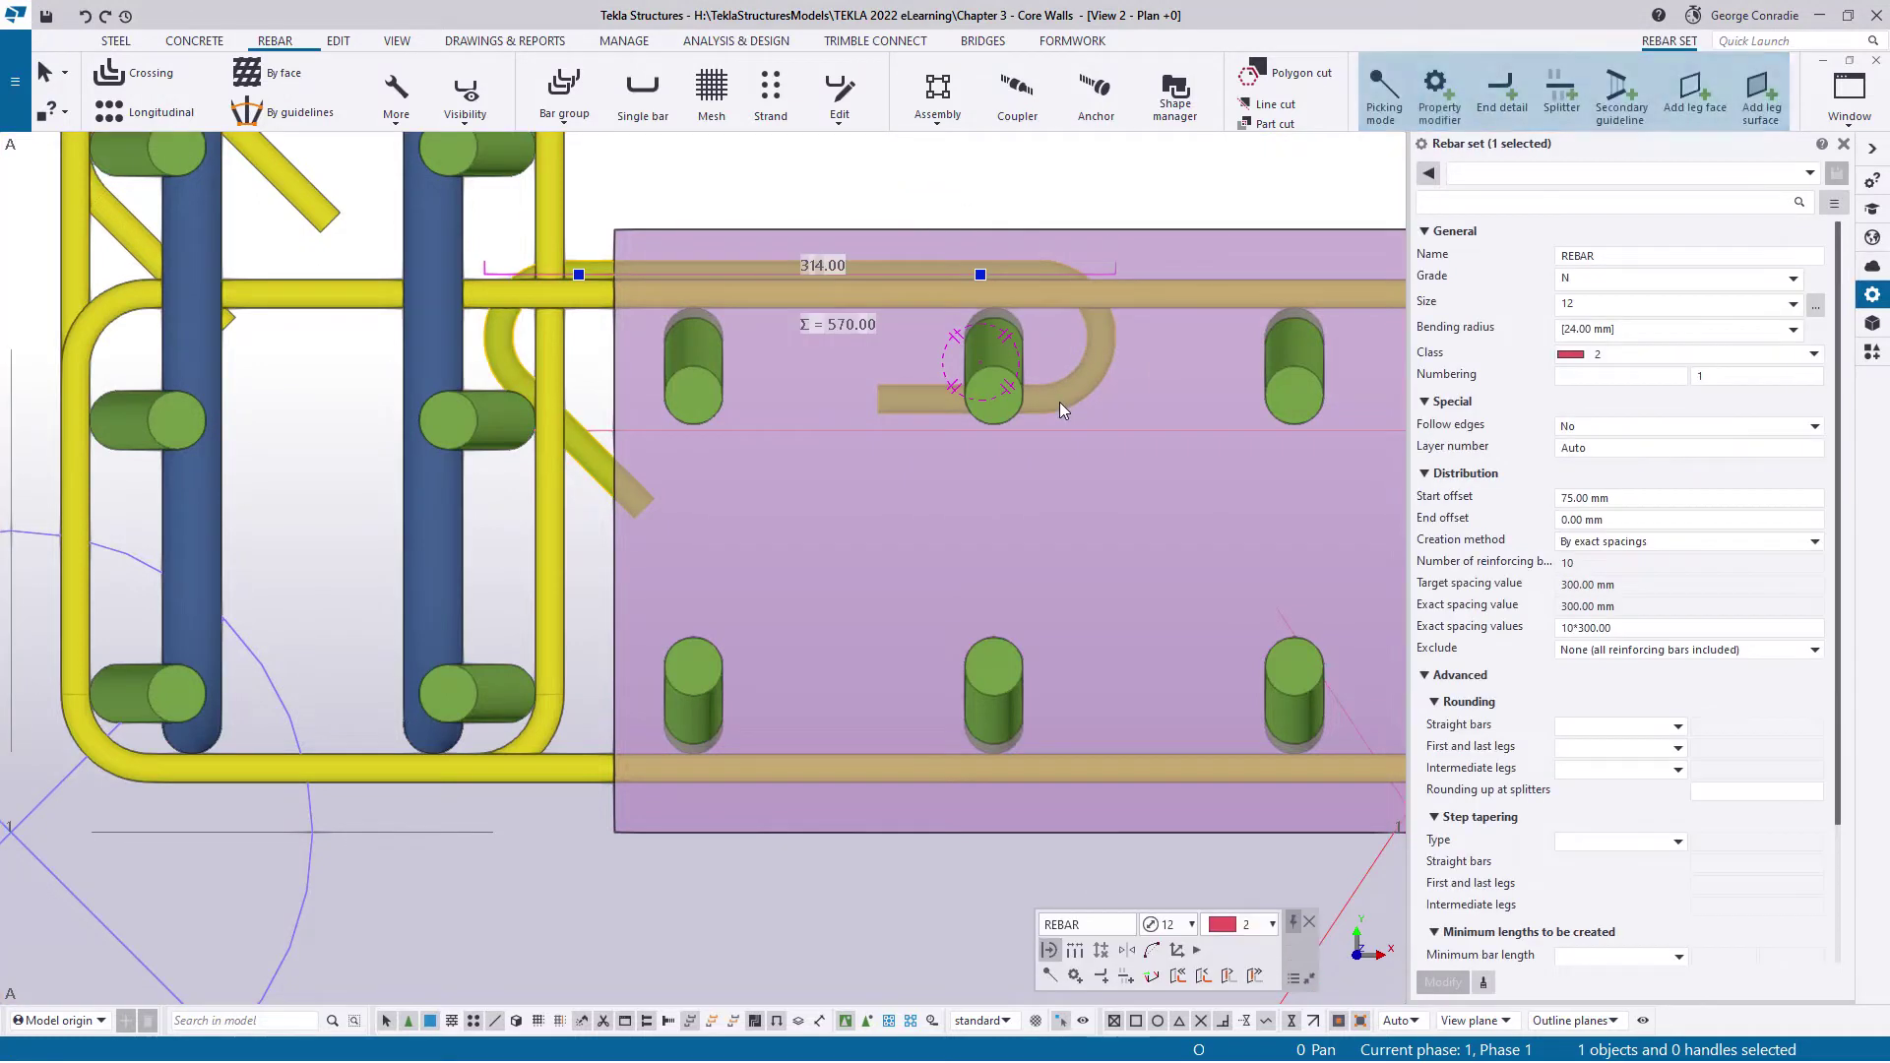
right_click(1059, 401)
mouse_move(1128, 584)
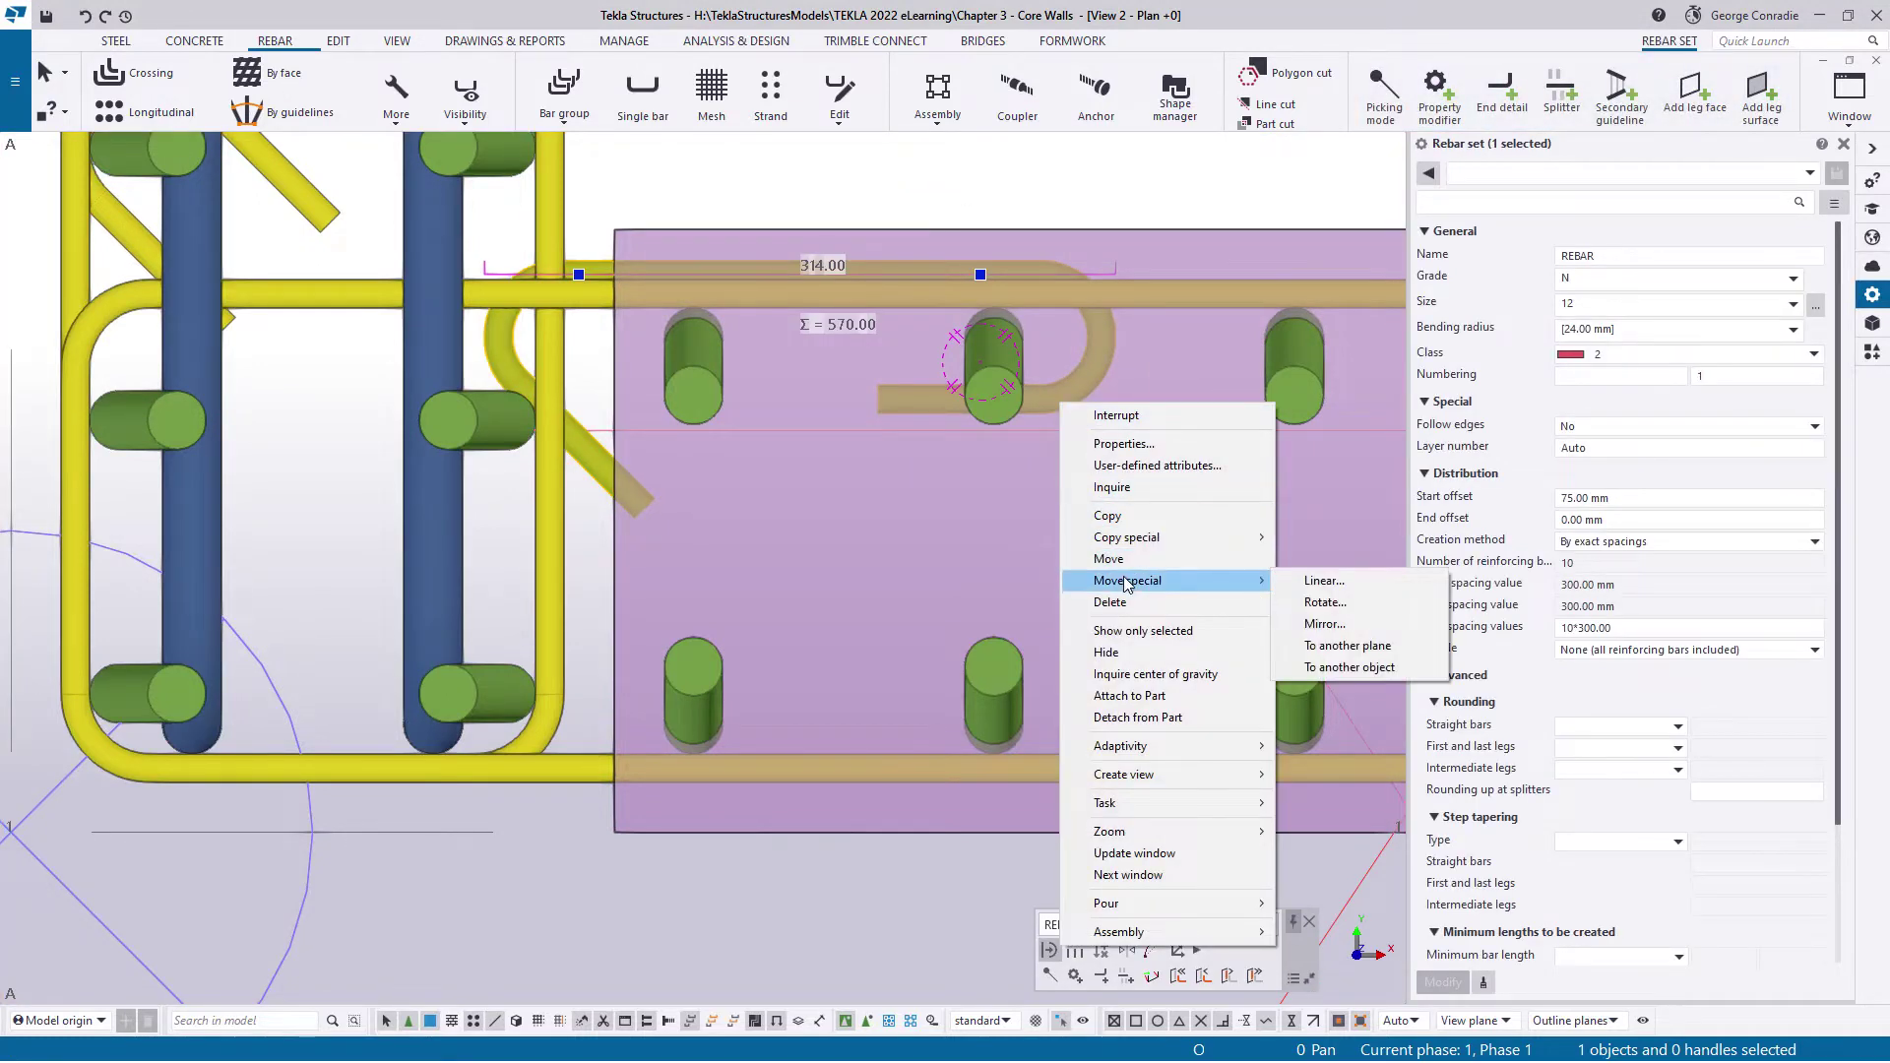
left_click(1326, 602)
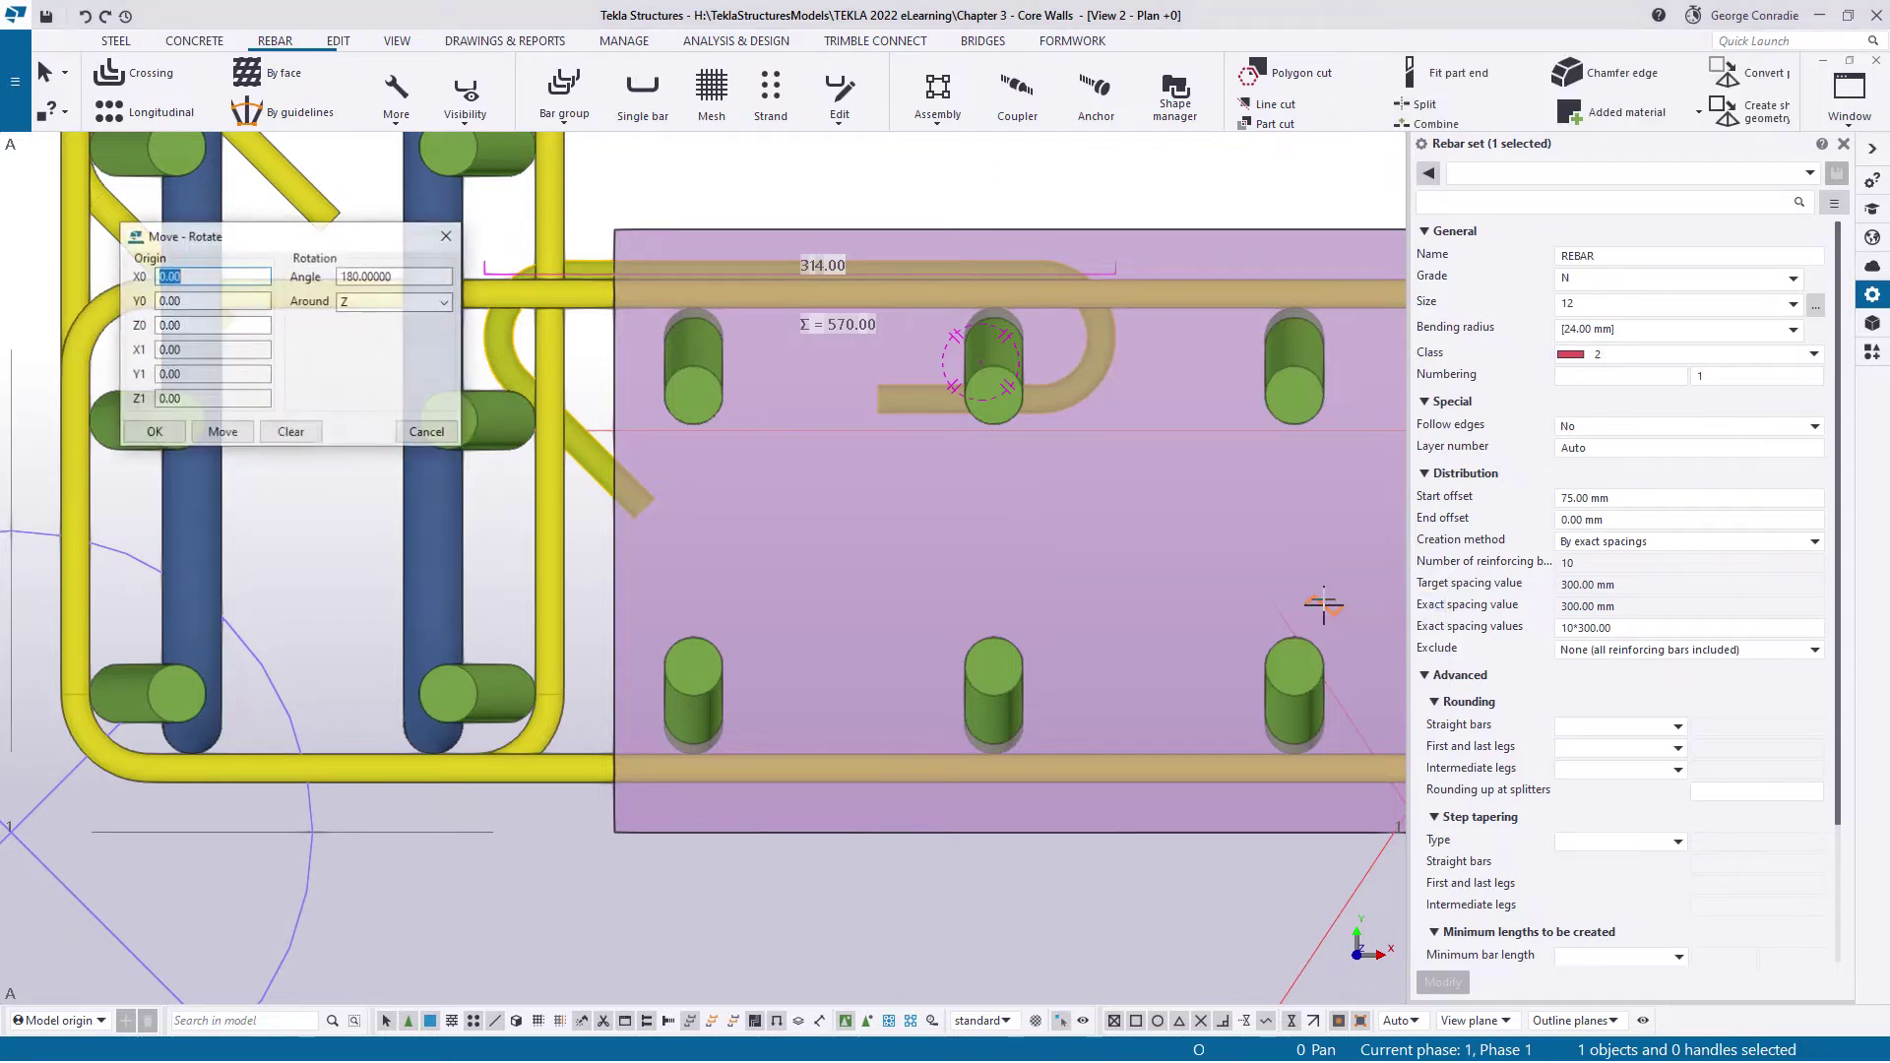
left_click(992, 338)
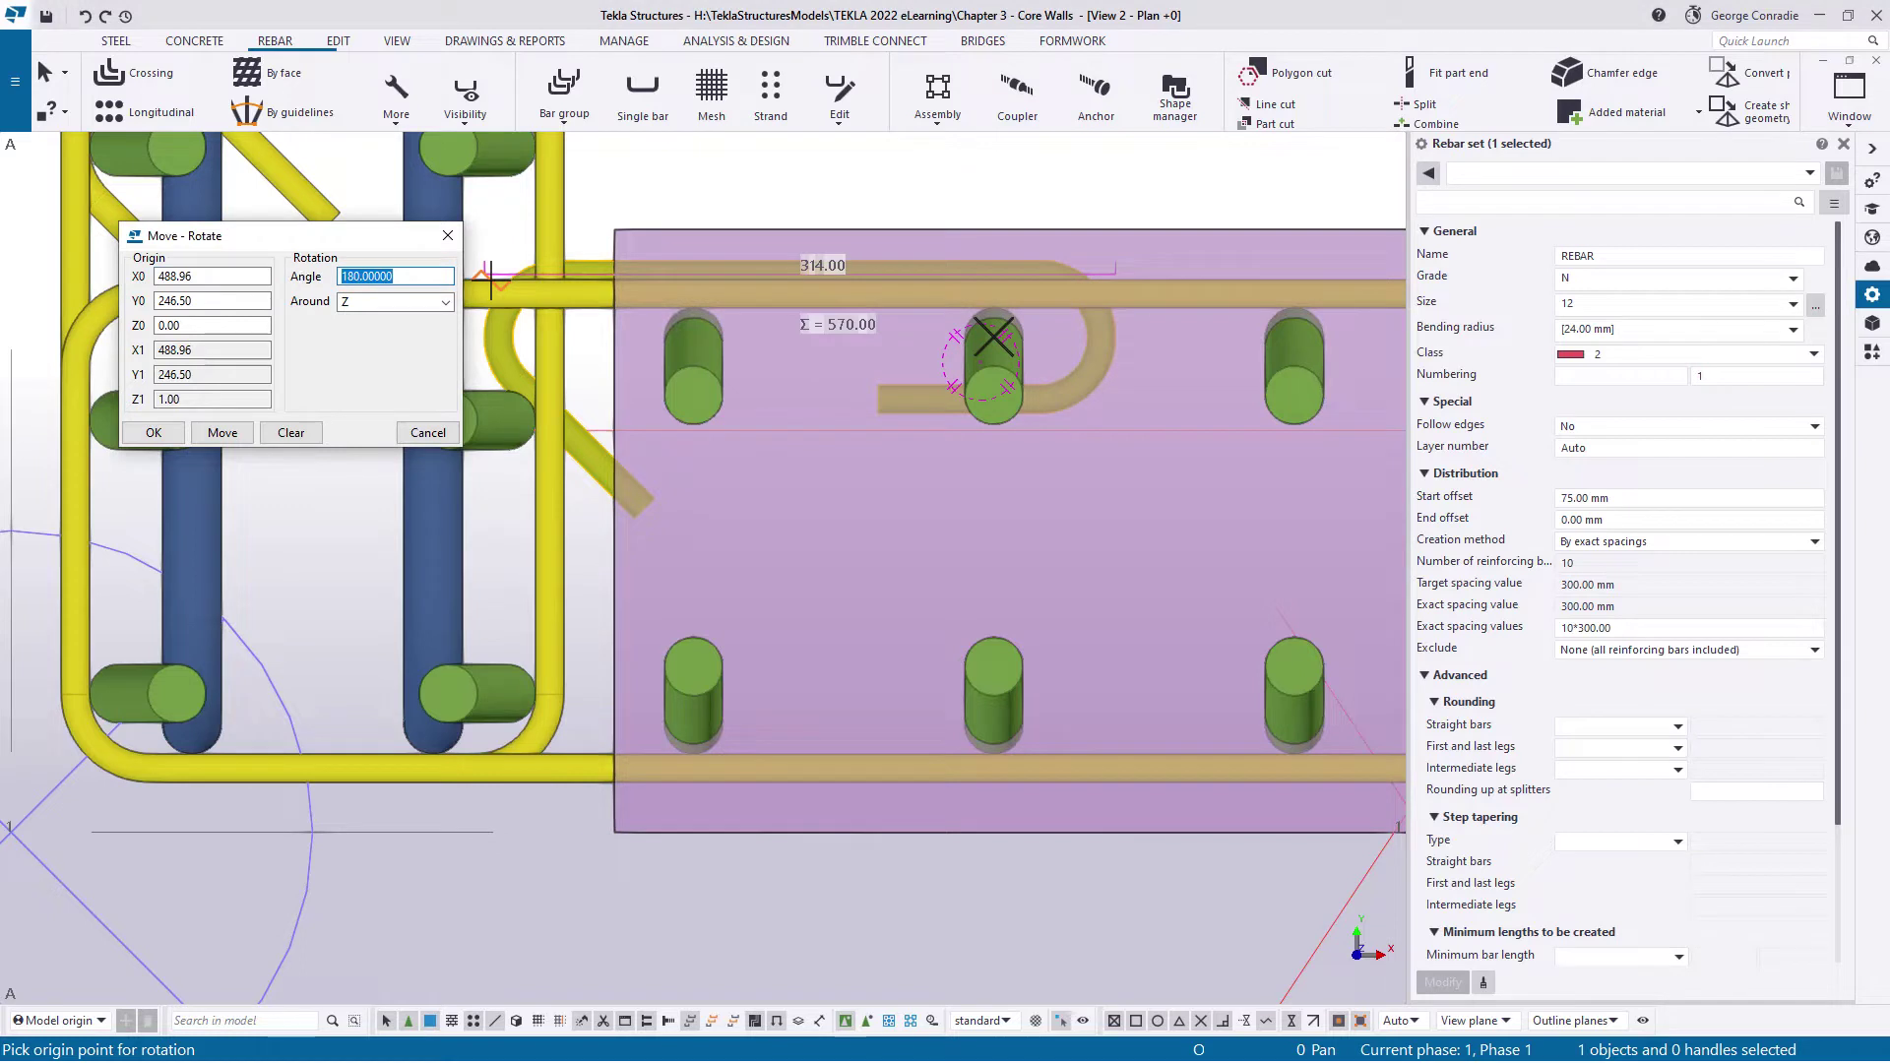
left_click(219, 433)
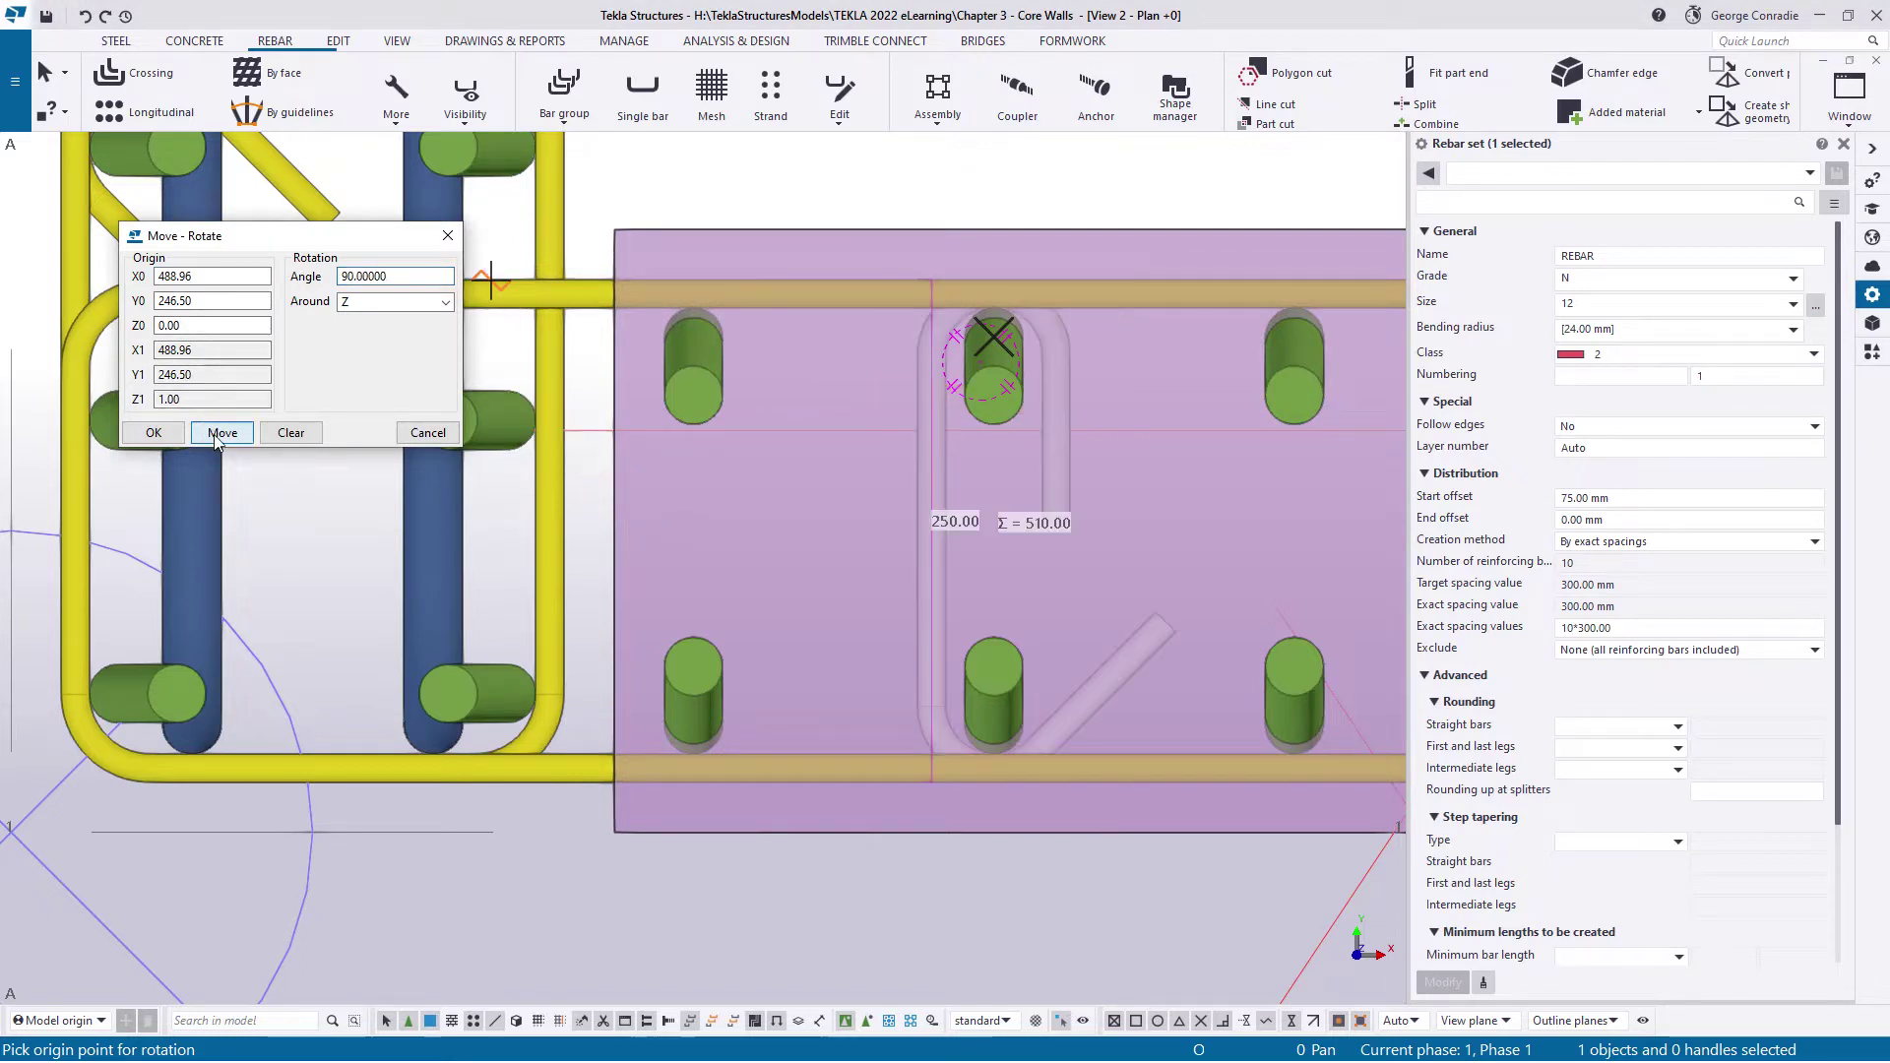
left_click(428, 433)
right_click(1008, 235)
left_click(1059, 254)
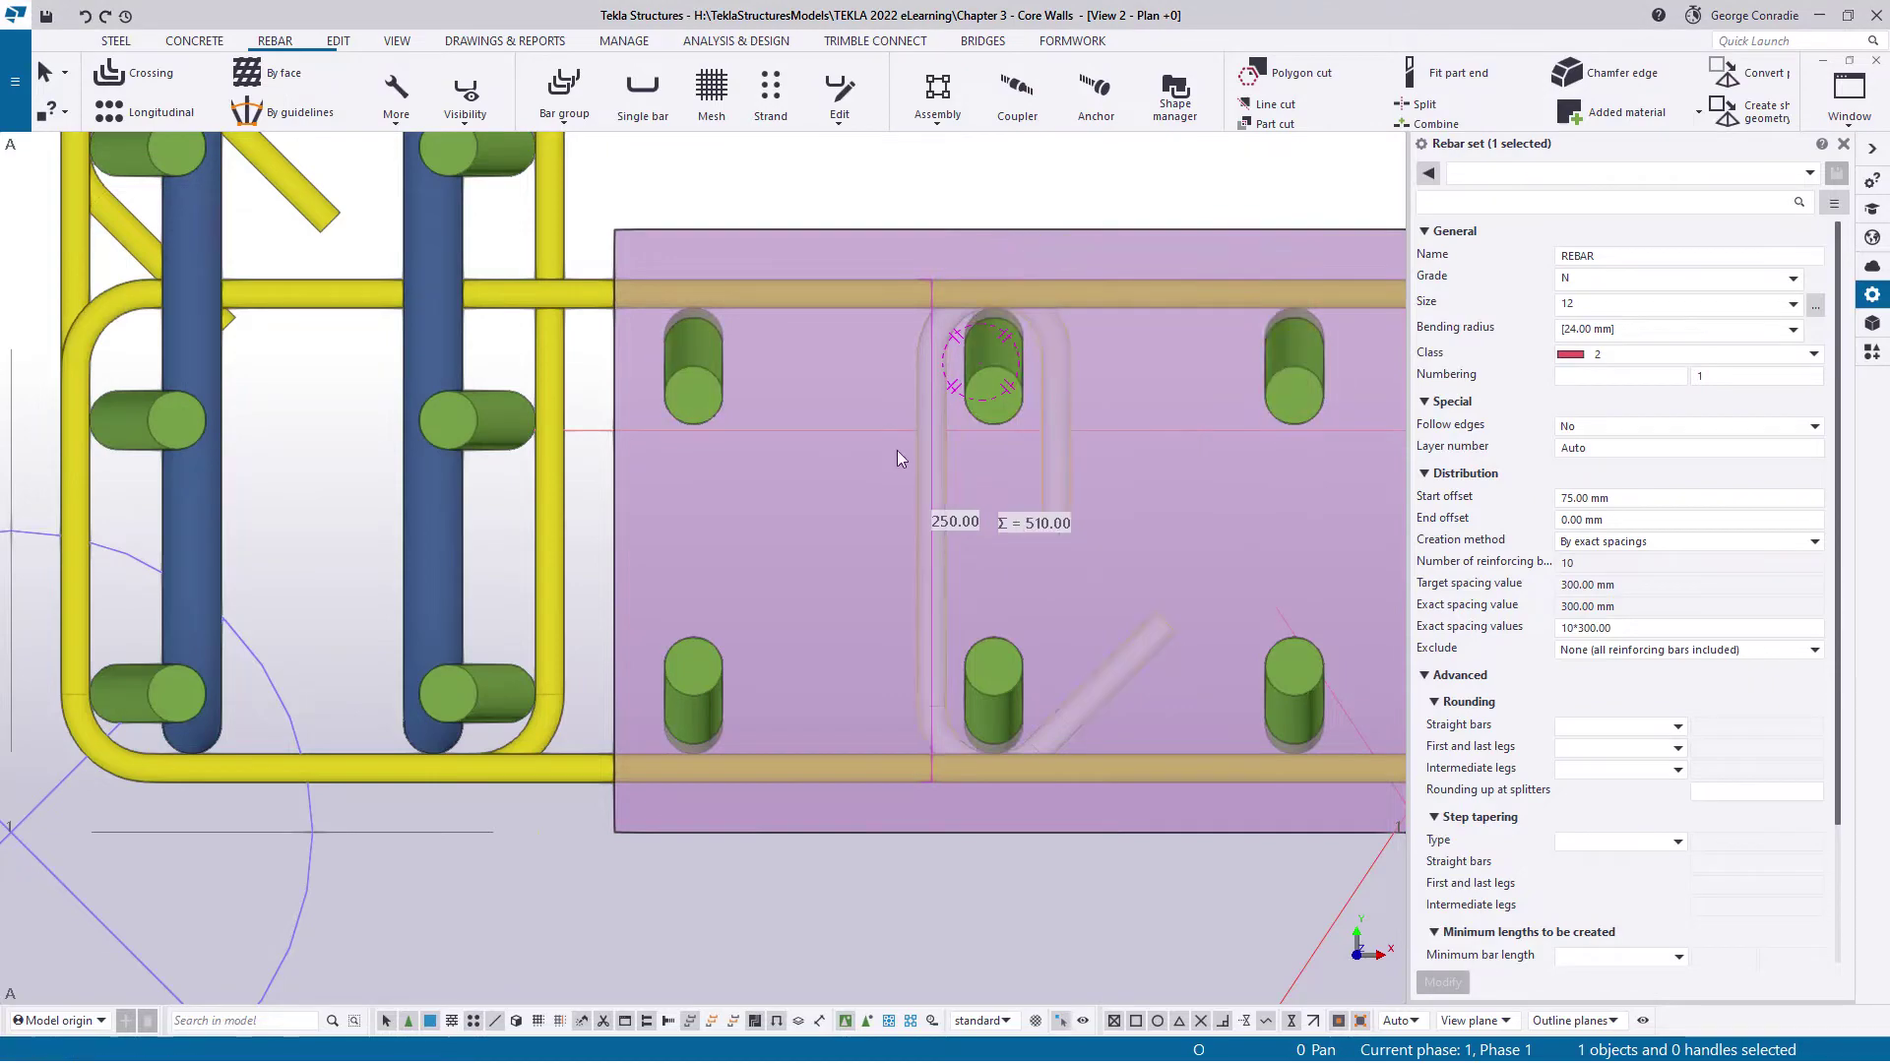
Examine the rotated ties in 3D at the base of CW3 against the adjoining corner reinforcement
scroll(1177, 465, "down", 5)
middle_click_drag(1089, 593, 1166, 472, "ctrl")
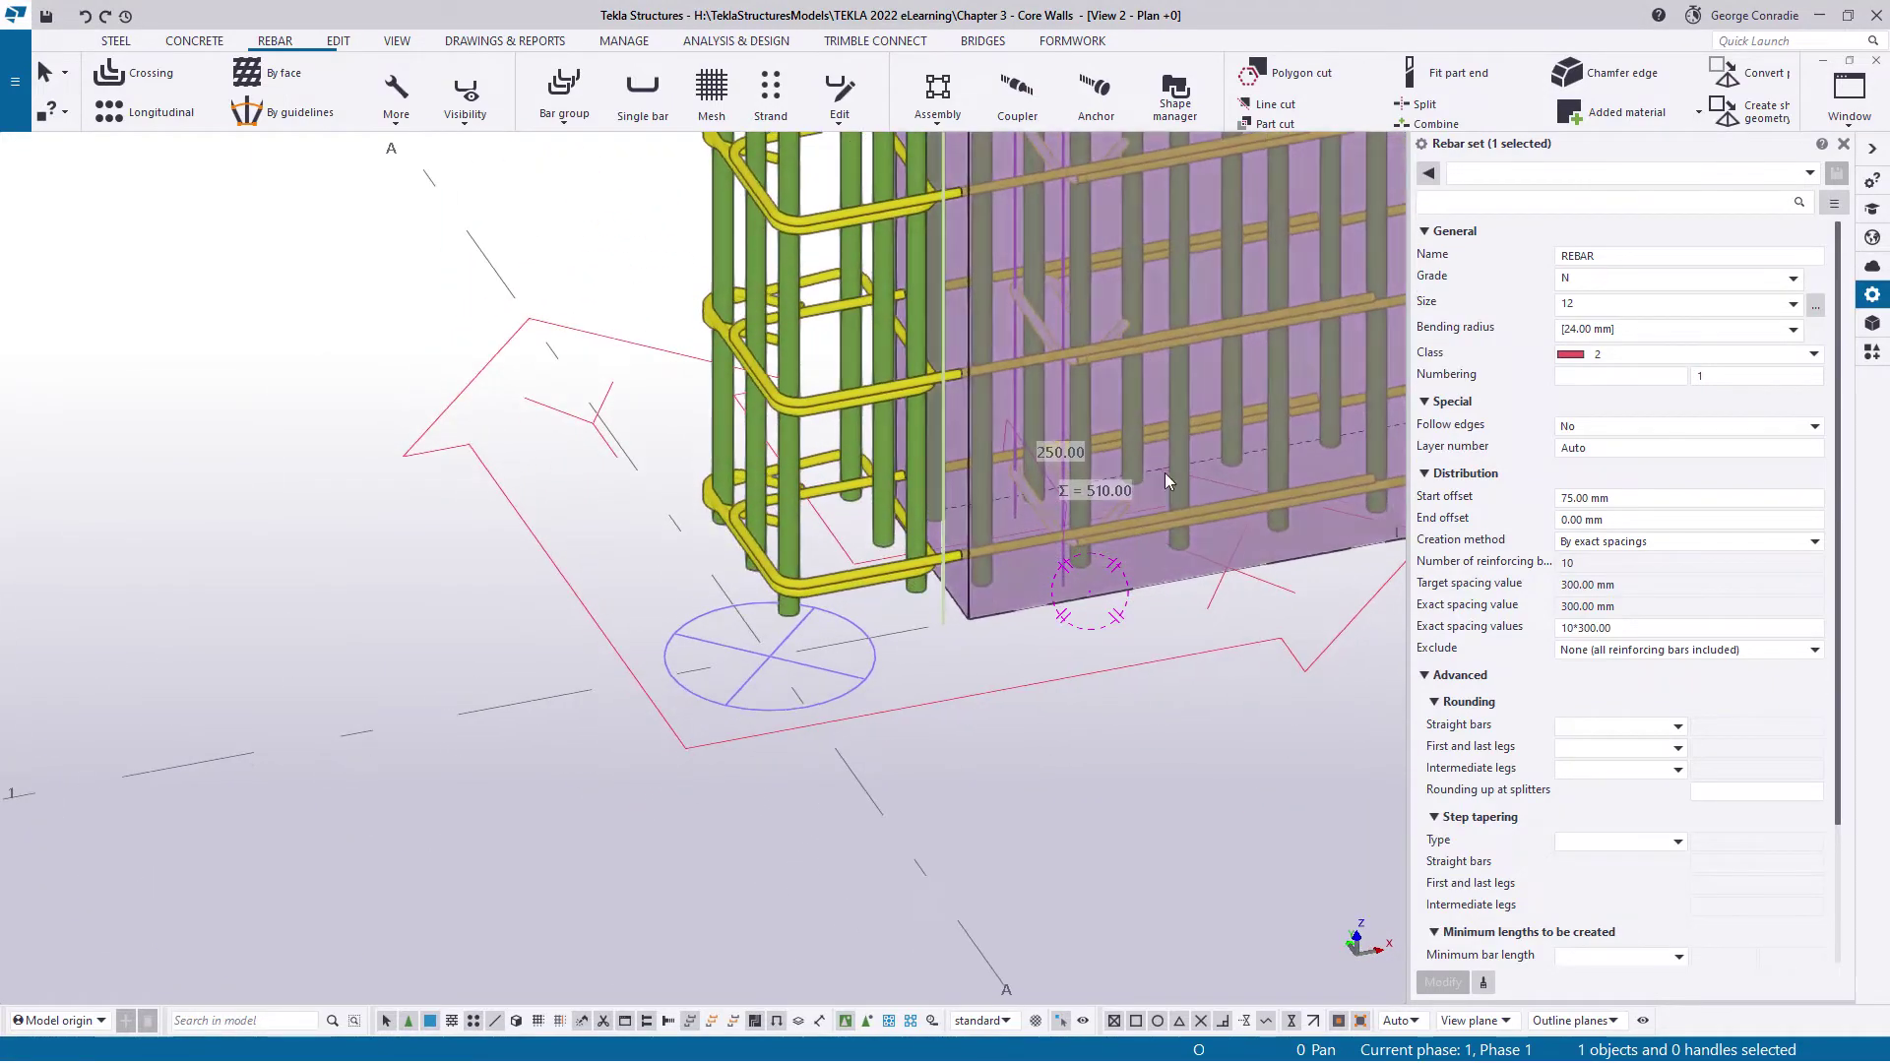
left_click(1136, 573)
scroll(1138, 571, "up", 4)
middle_click_drag(1074, 412, 1084, 322, "ctrl")
scroll(1083, 321, "down", 5)
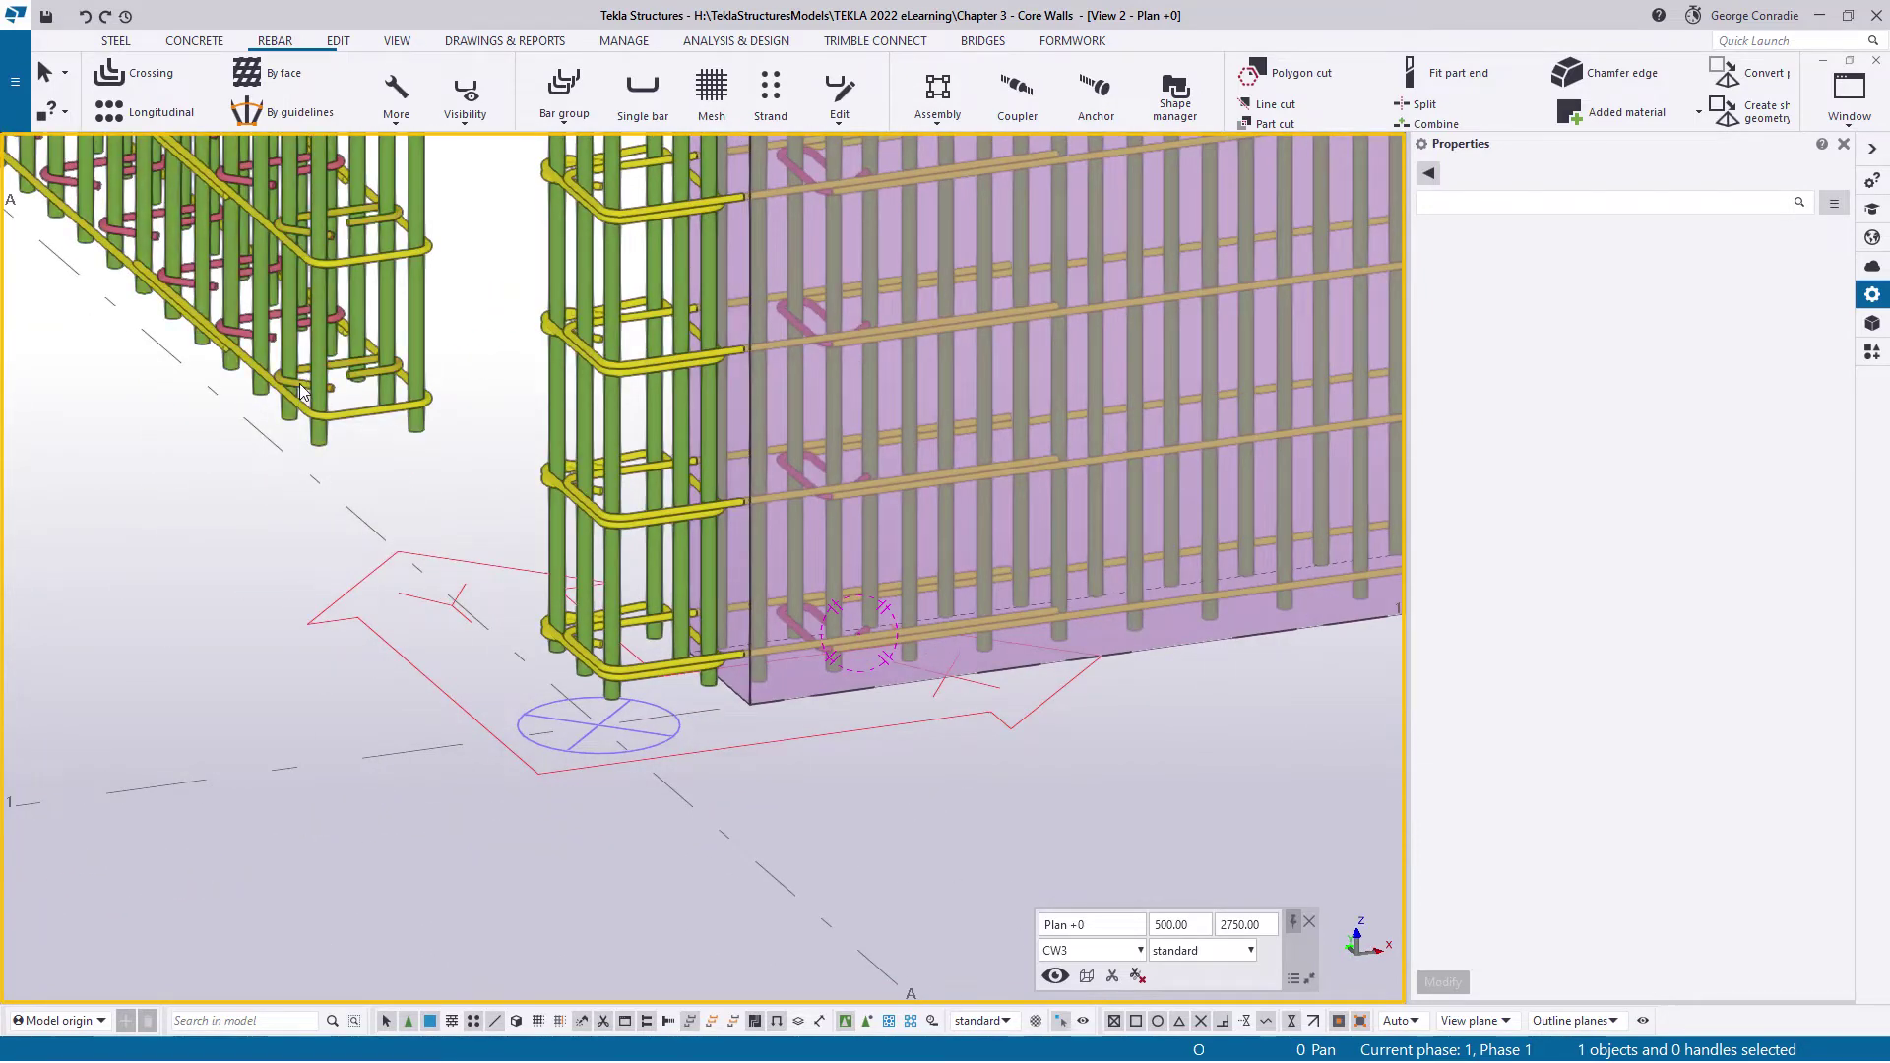
Check the start offset of the adjoining wall's ties and set the start offset of CW3's tie set to 105 mm
left_click(302, 391)
left_click(1574, 499)
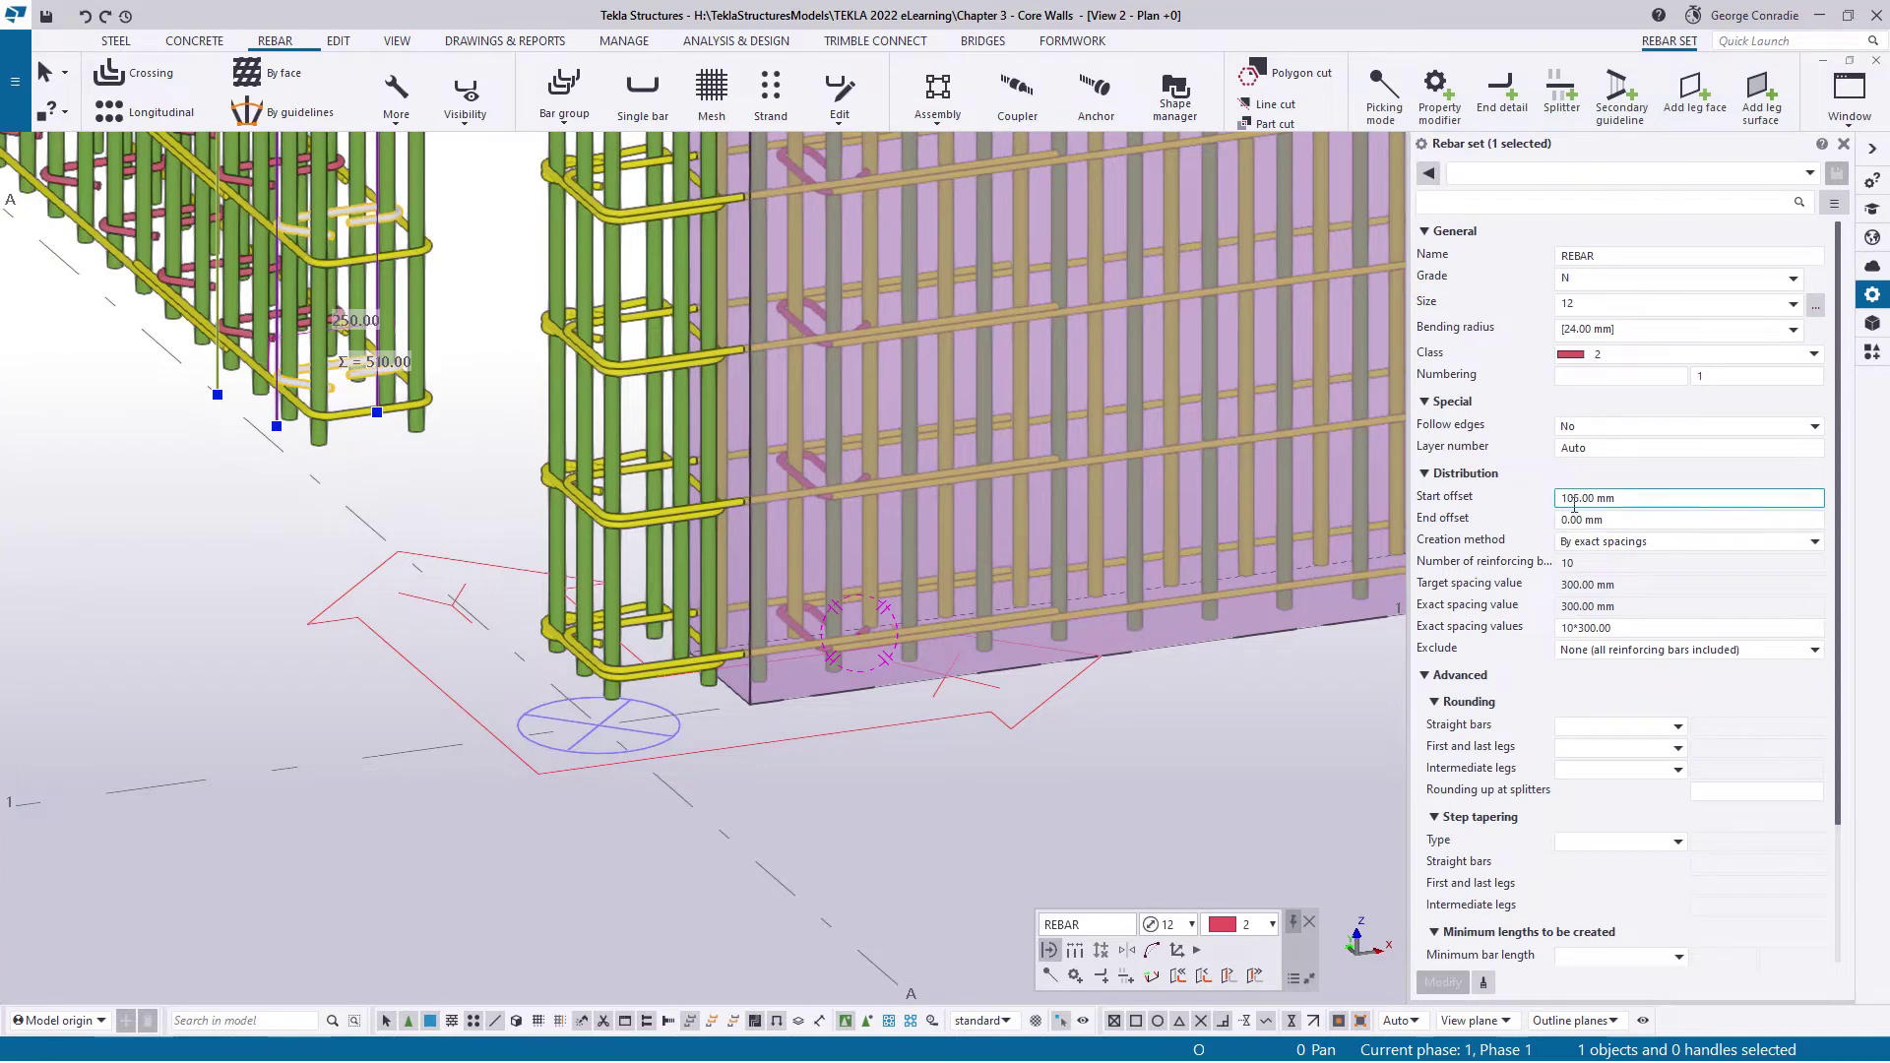
left_click(1038, 744)
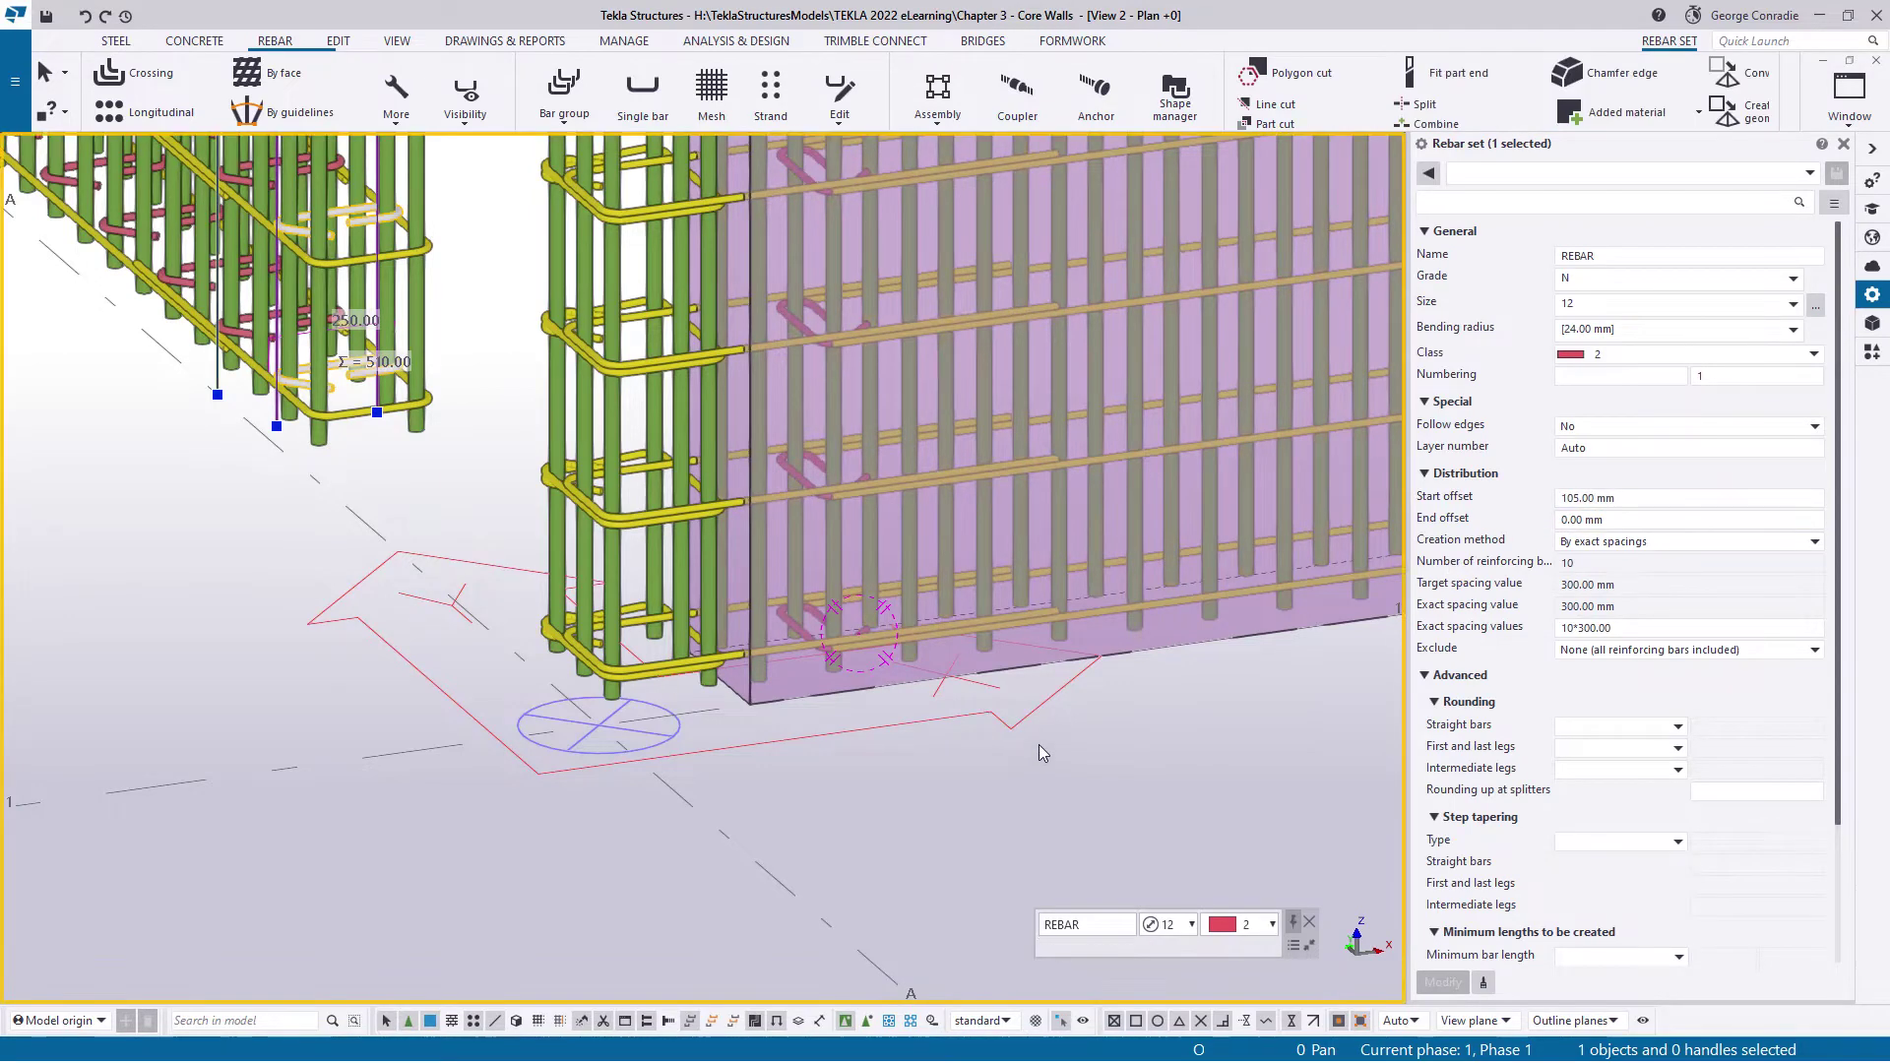
scroll(1025, 649, "up", 4)
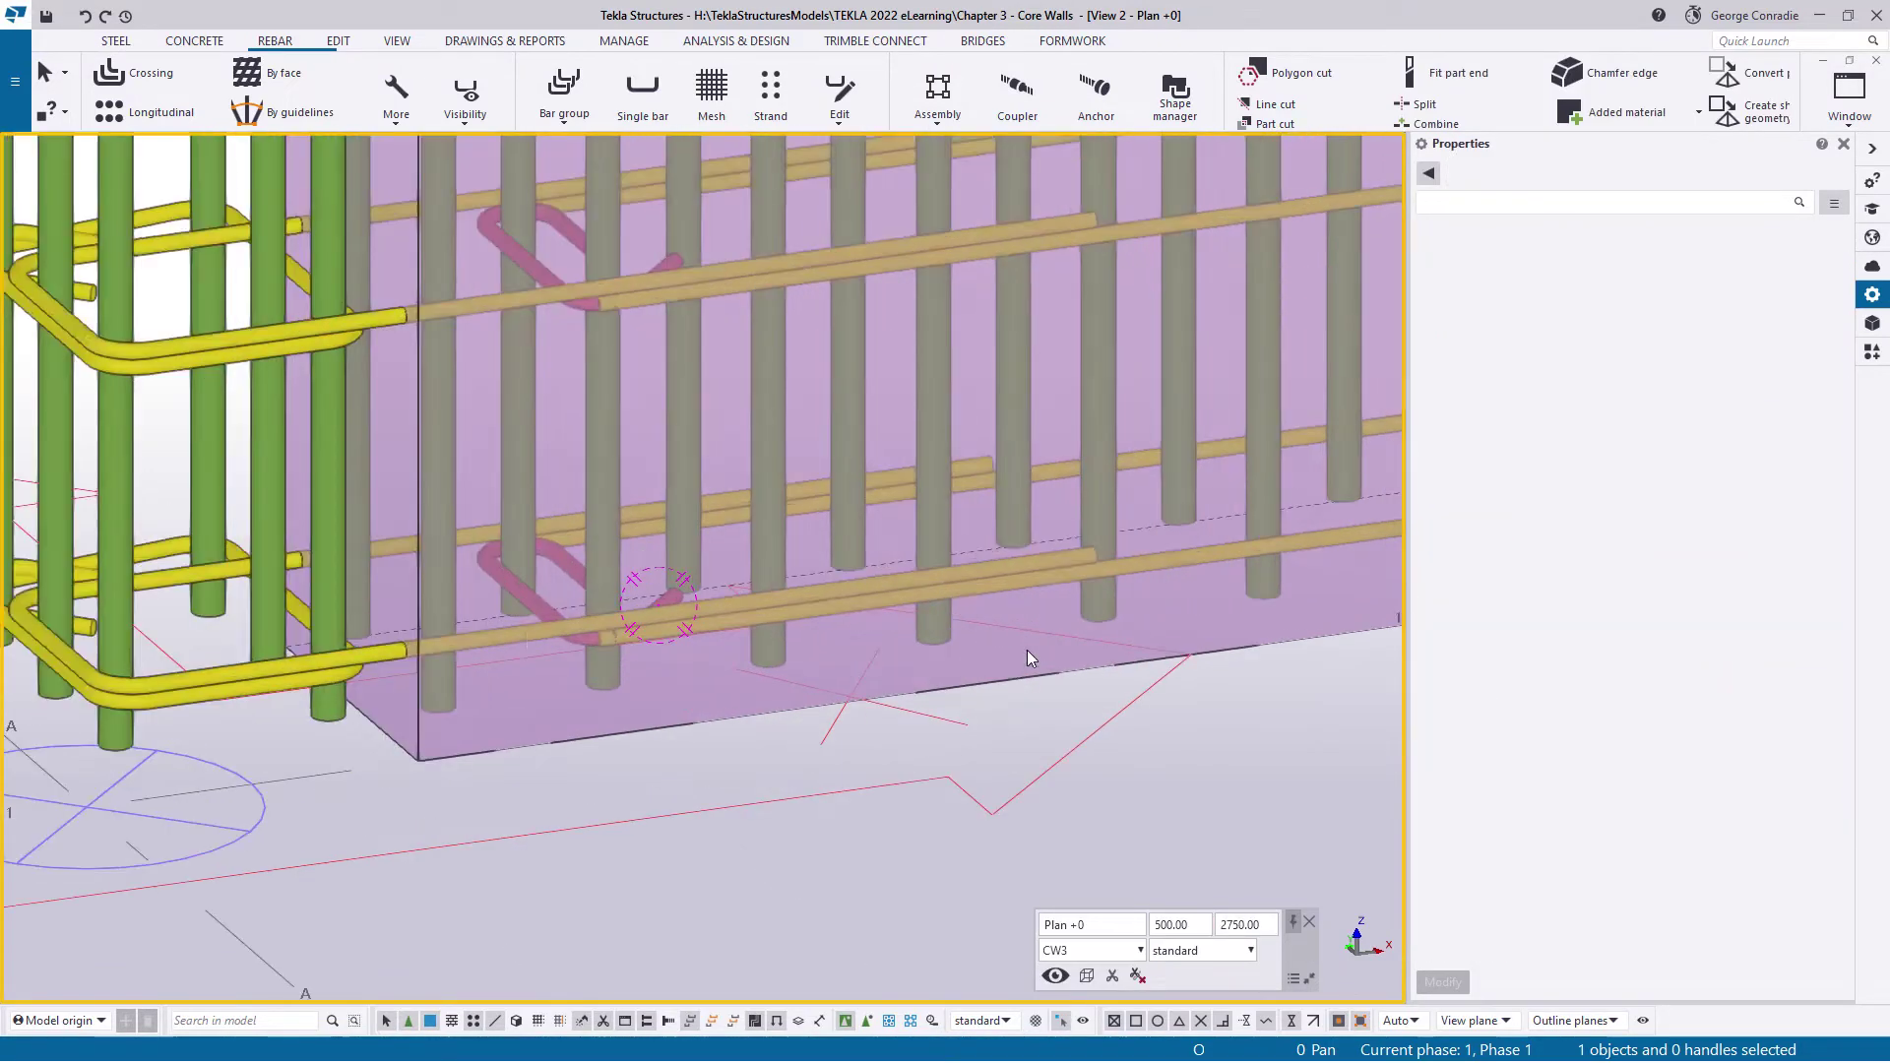
left_click(527, 599)
left_click(1595, 498)
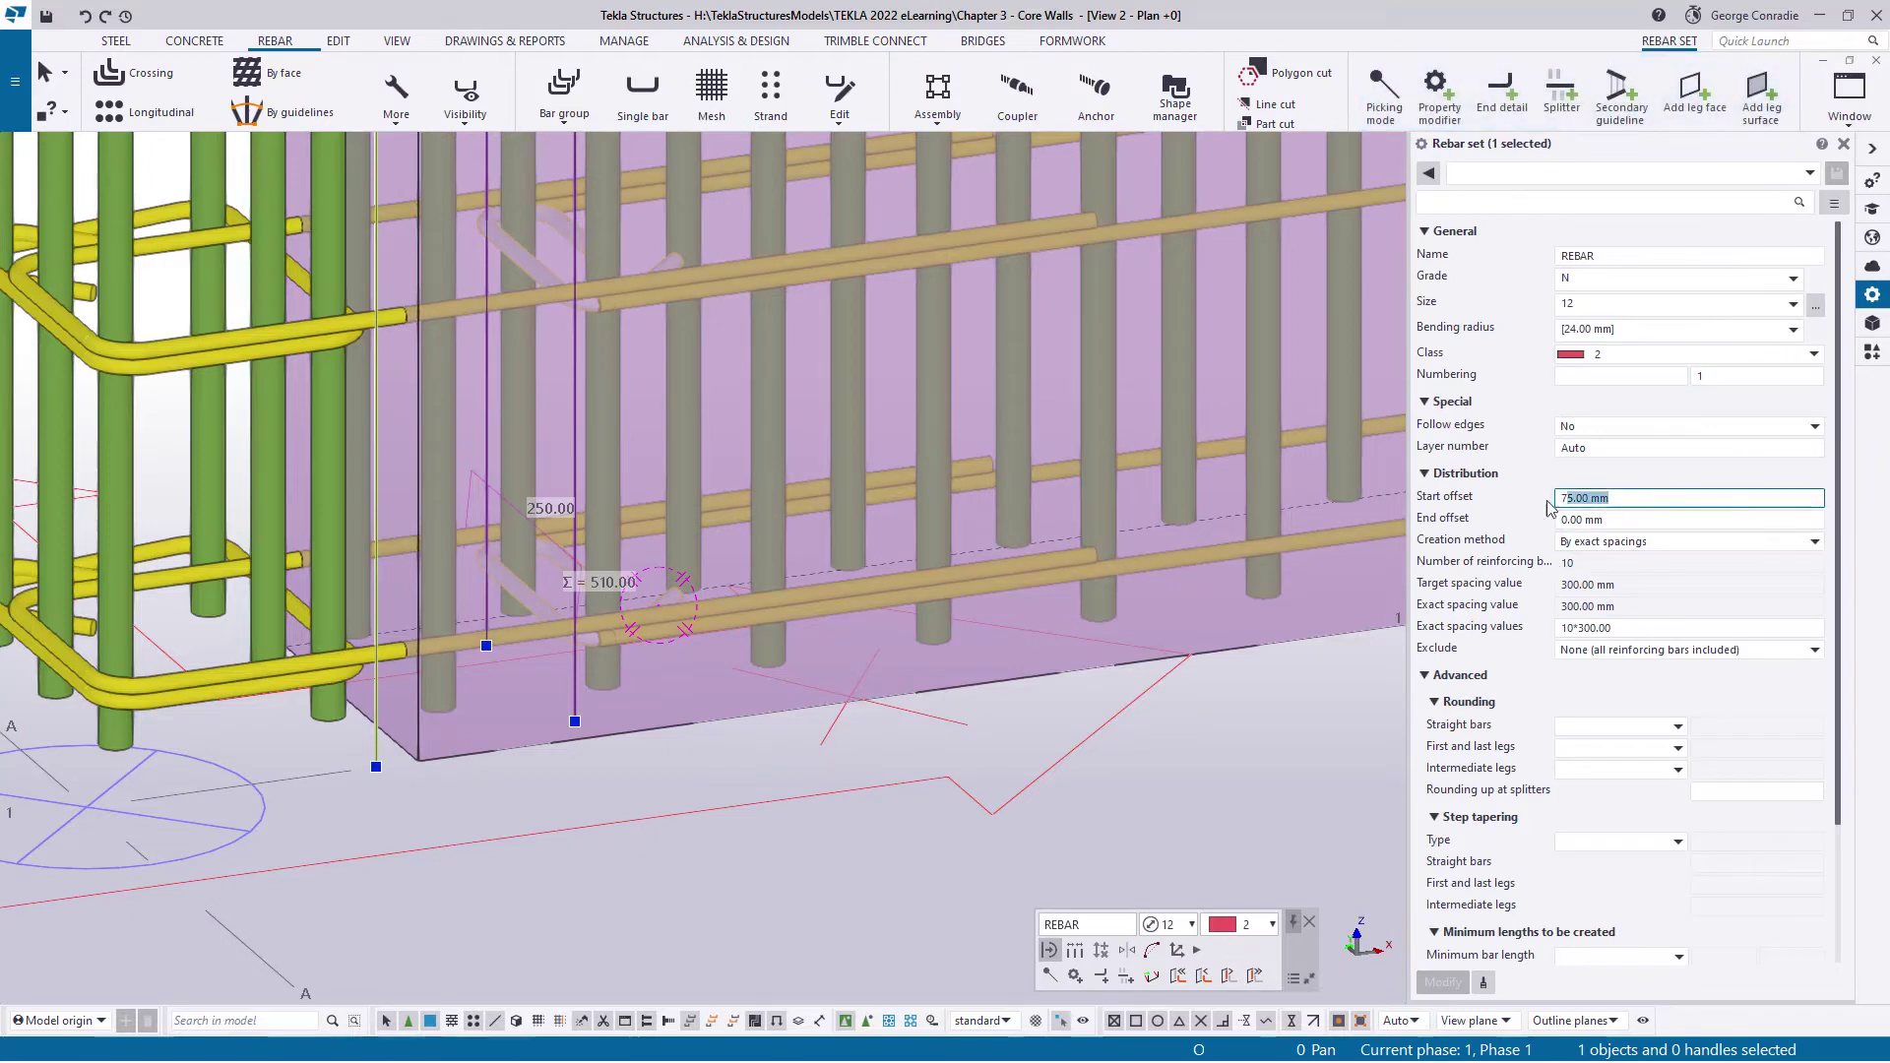
type("105")
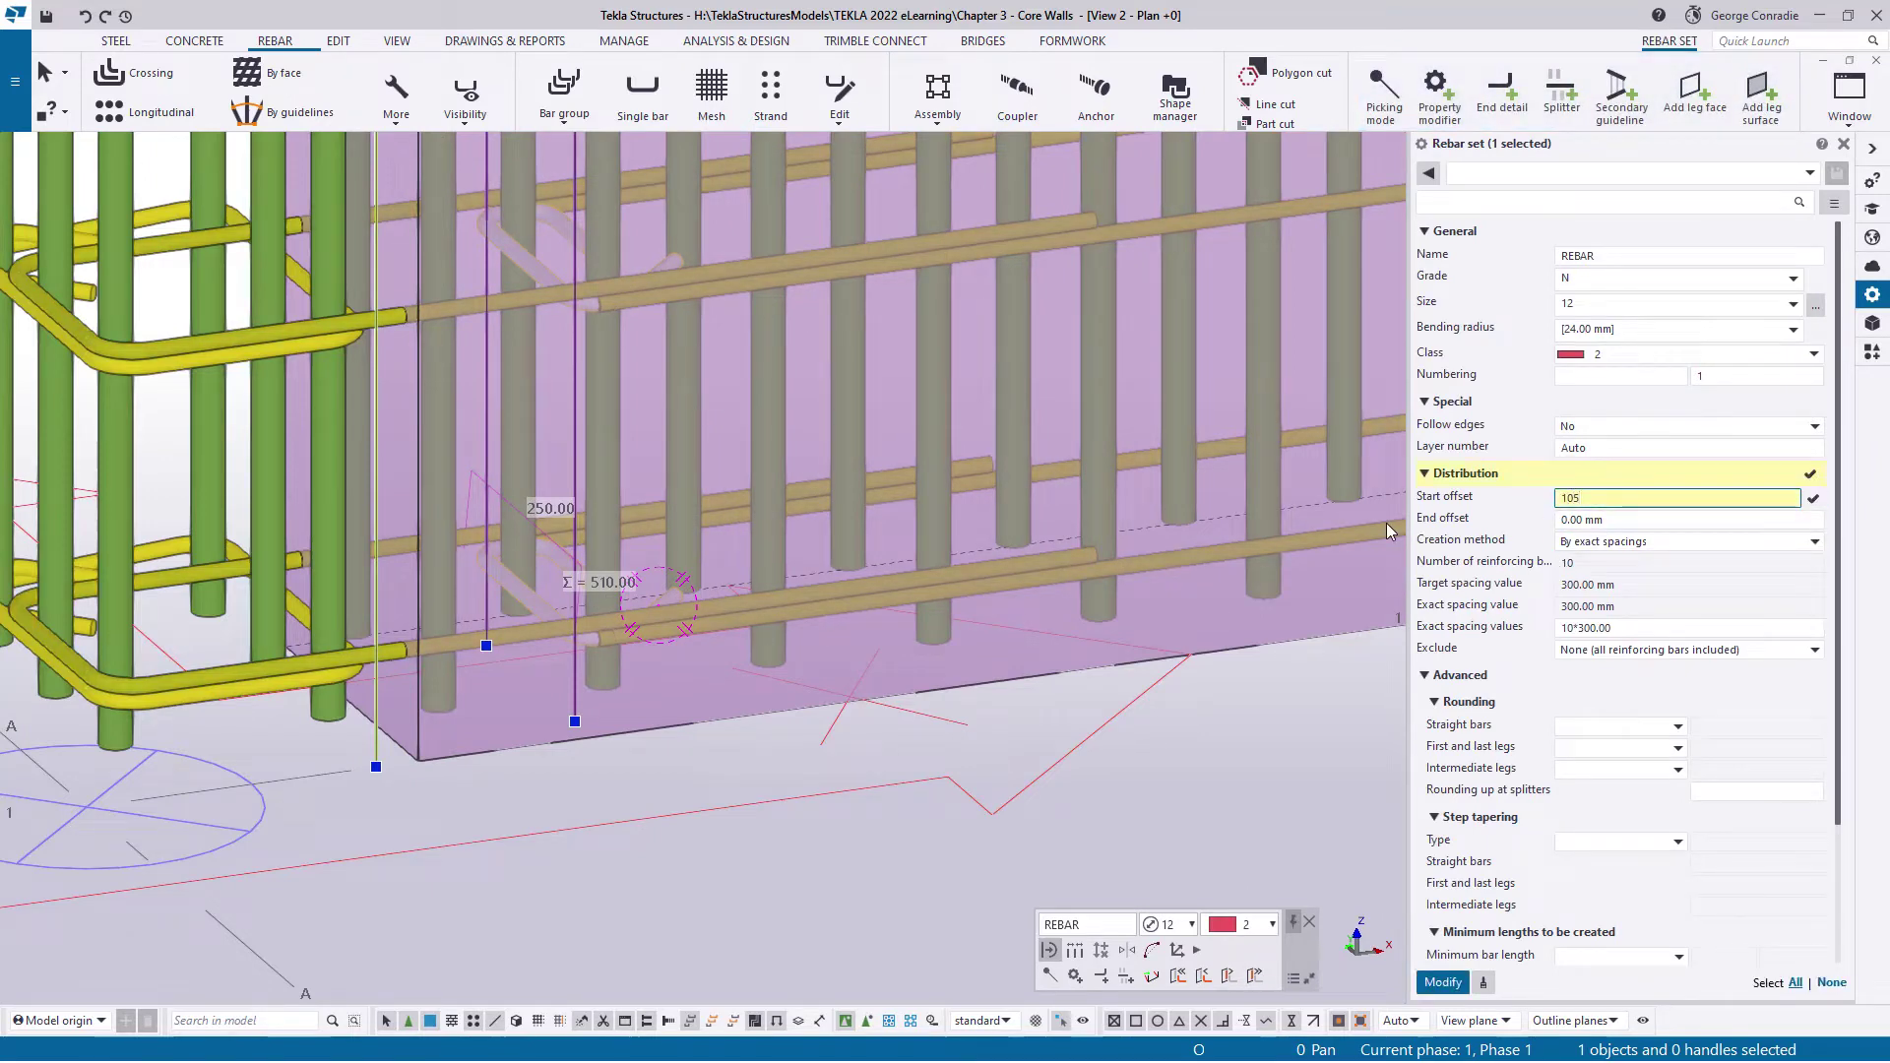
key("Return")
left_click(777, 700)
Set the exact spacing values of CW3's tie set to 6*300 315 2*300
scroll(714, 716, "down", 3)
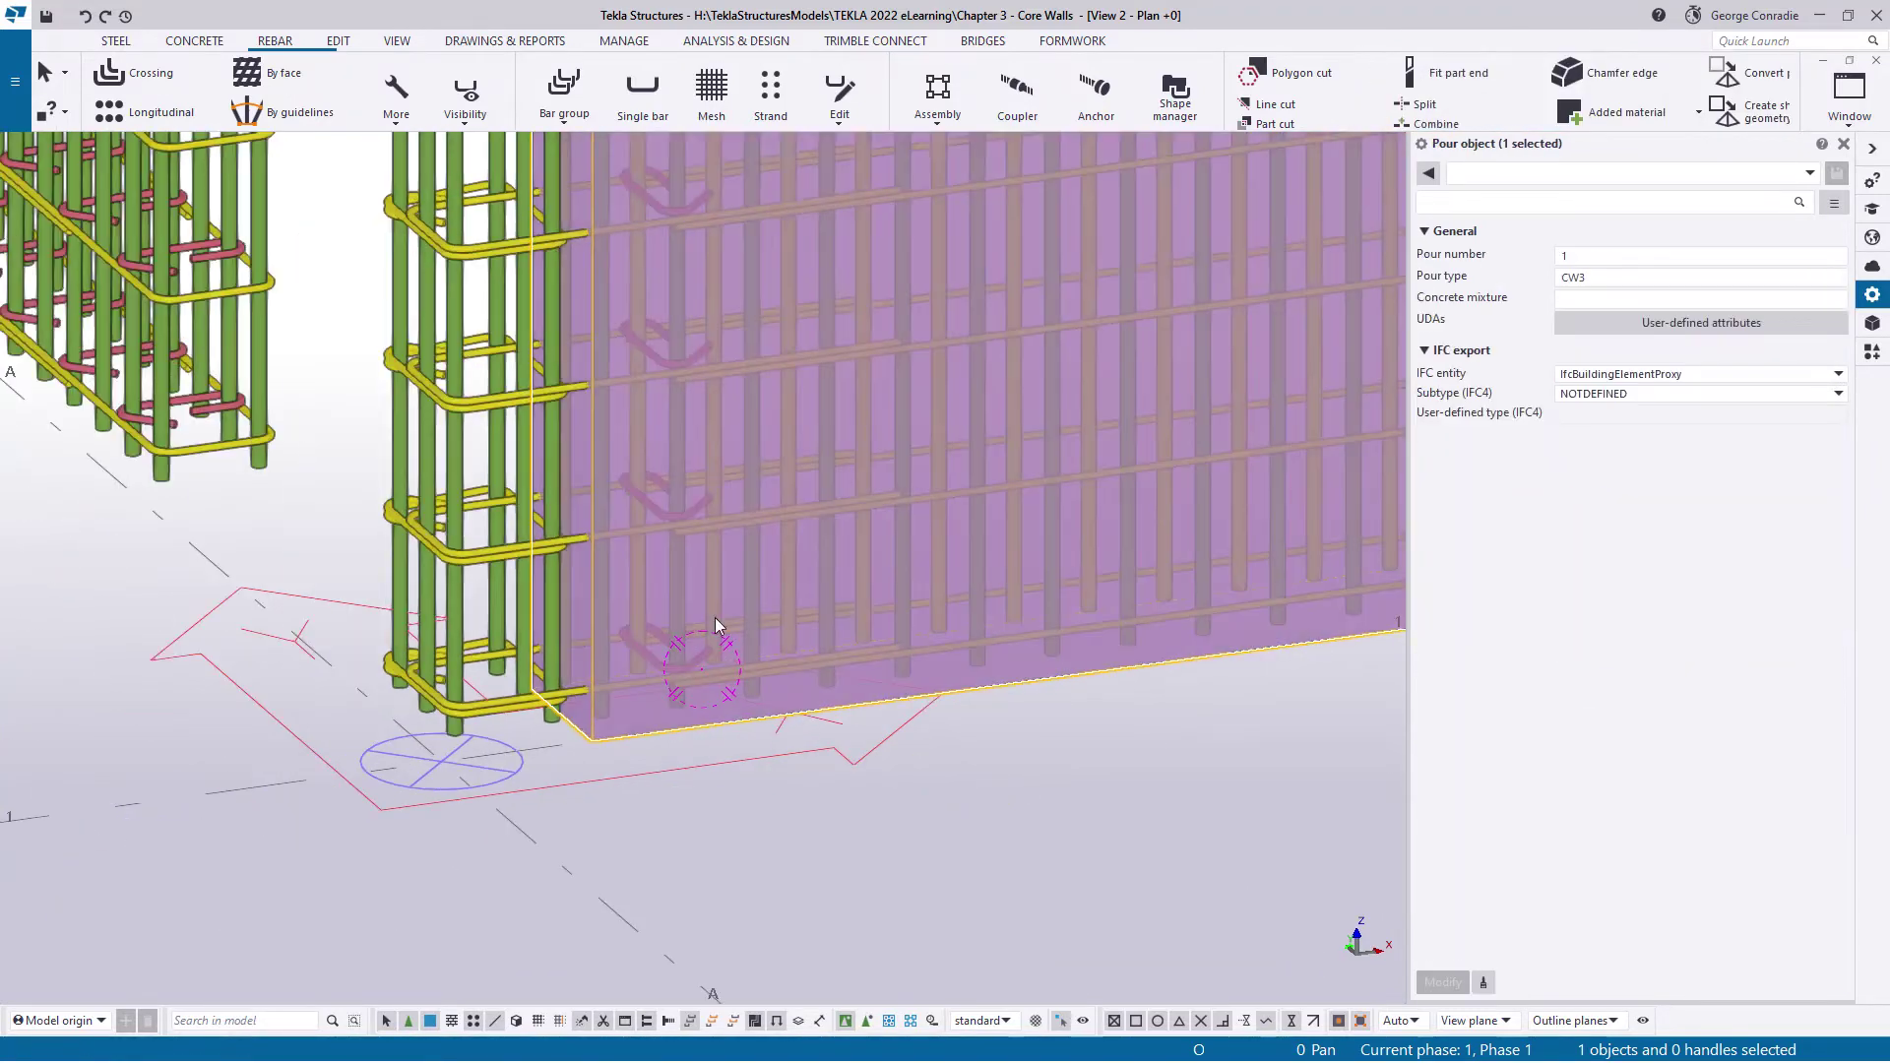
middle_click_drag(715, 617, 706, 799)
middle_click_drag(714, 653, 797, 828)
scroll(803, 827, "up", 5)
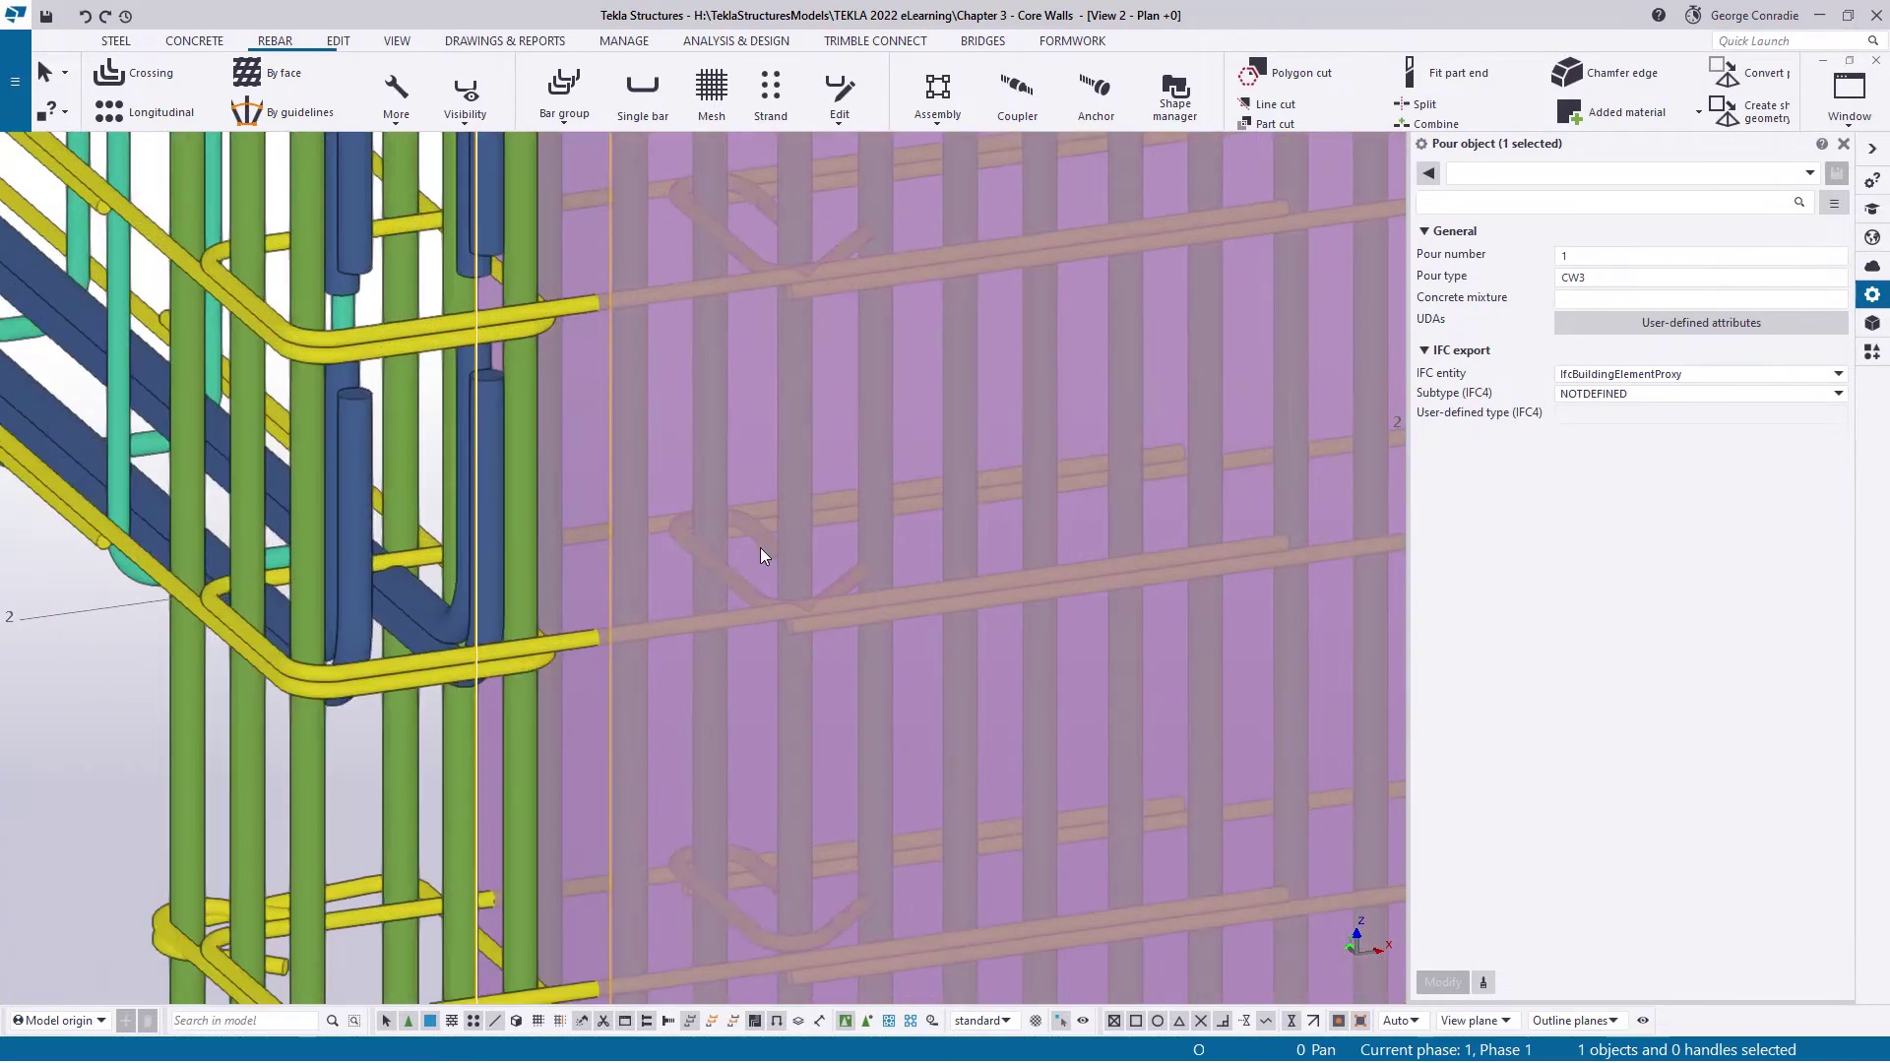
middle_click_drag(726, 576, 740, 550, "ctrl")
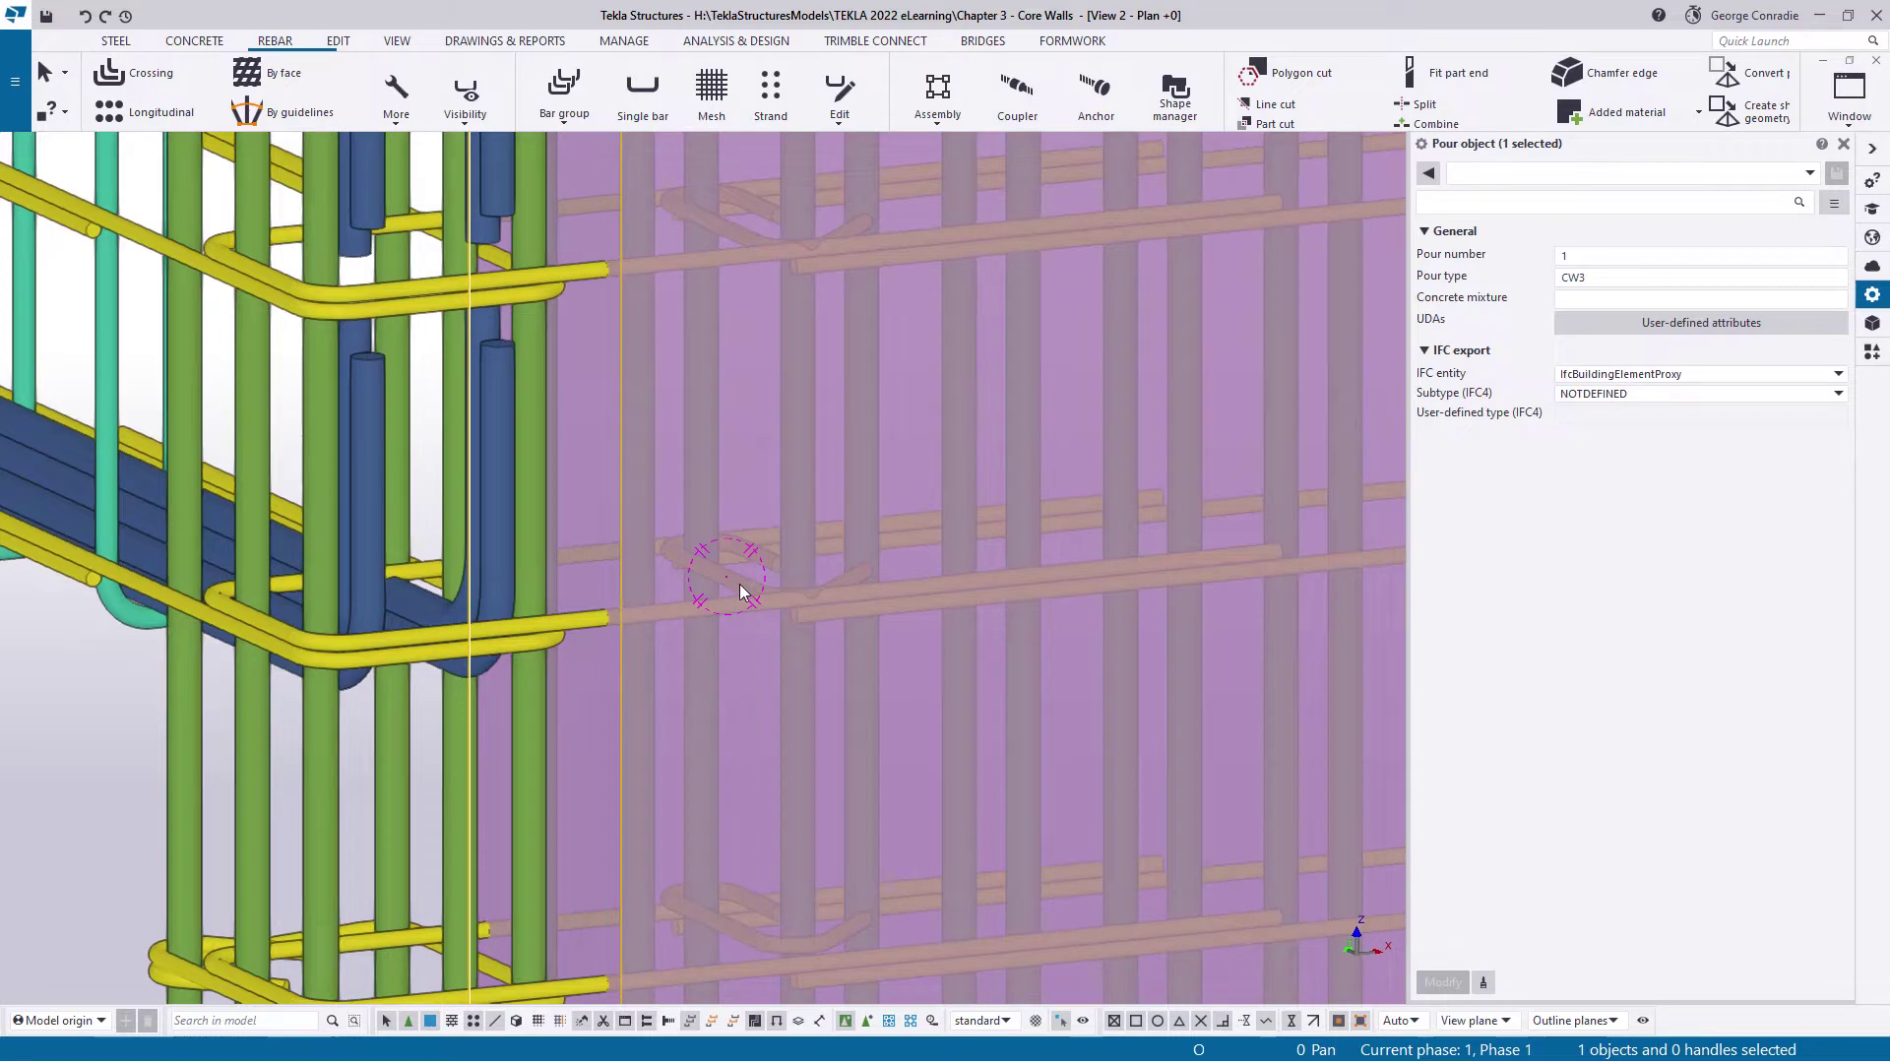
left_click(741, 591)
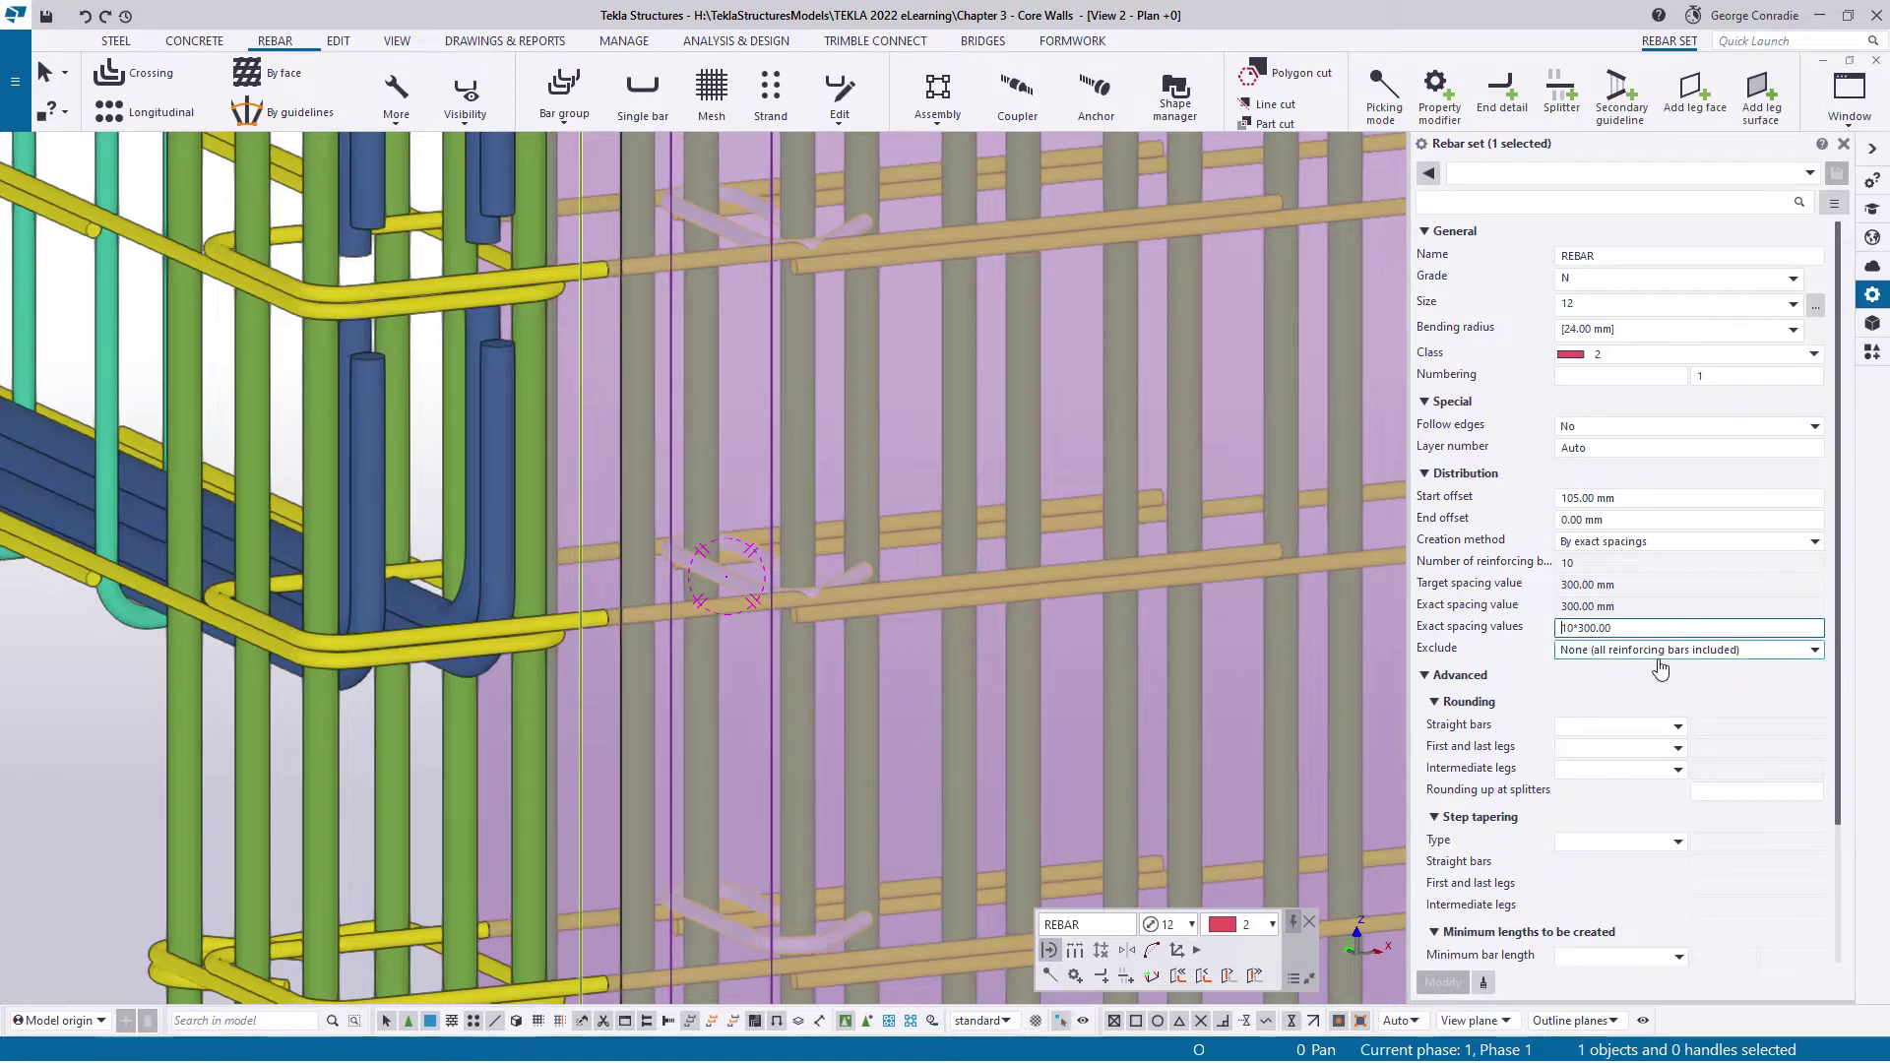
type("6")
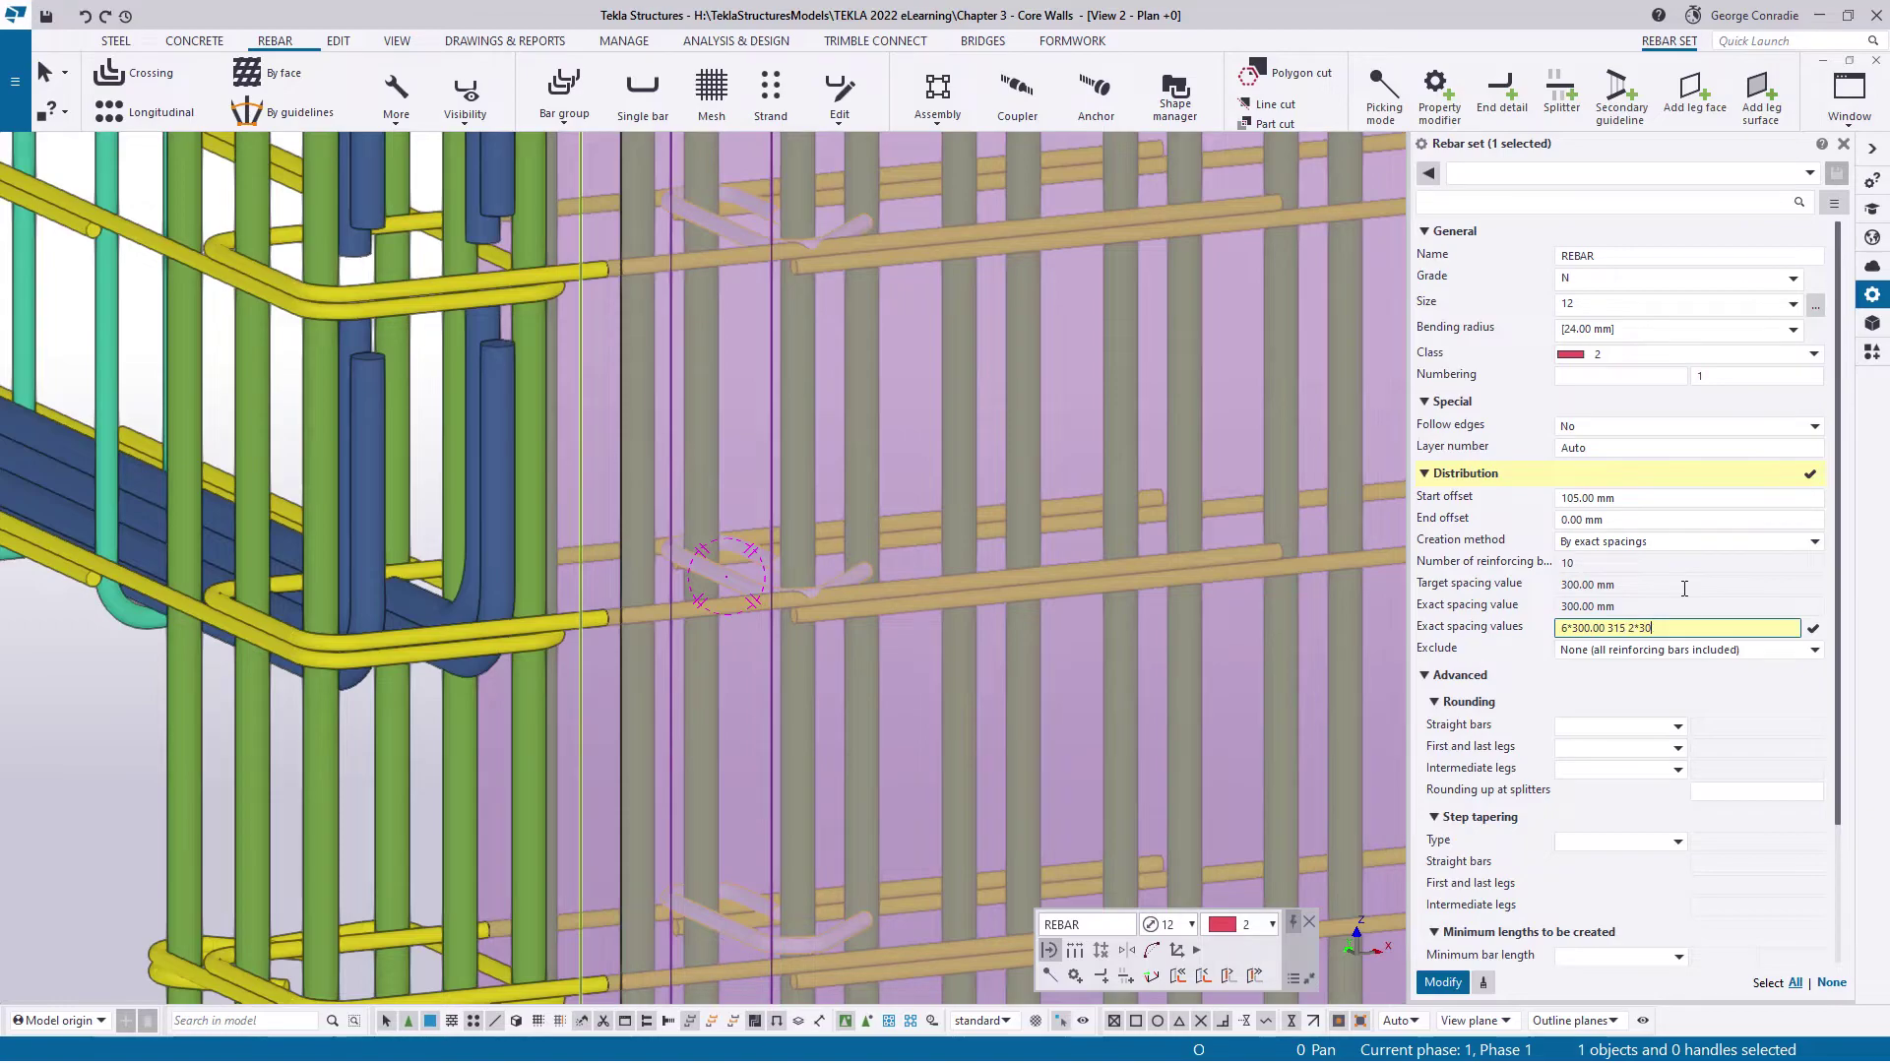
key("Return")
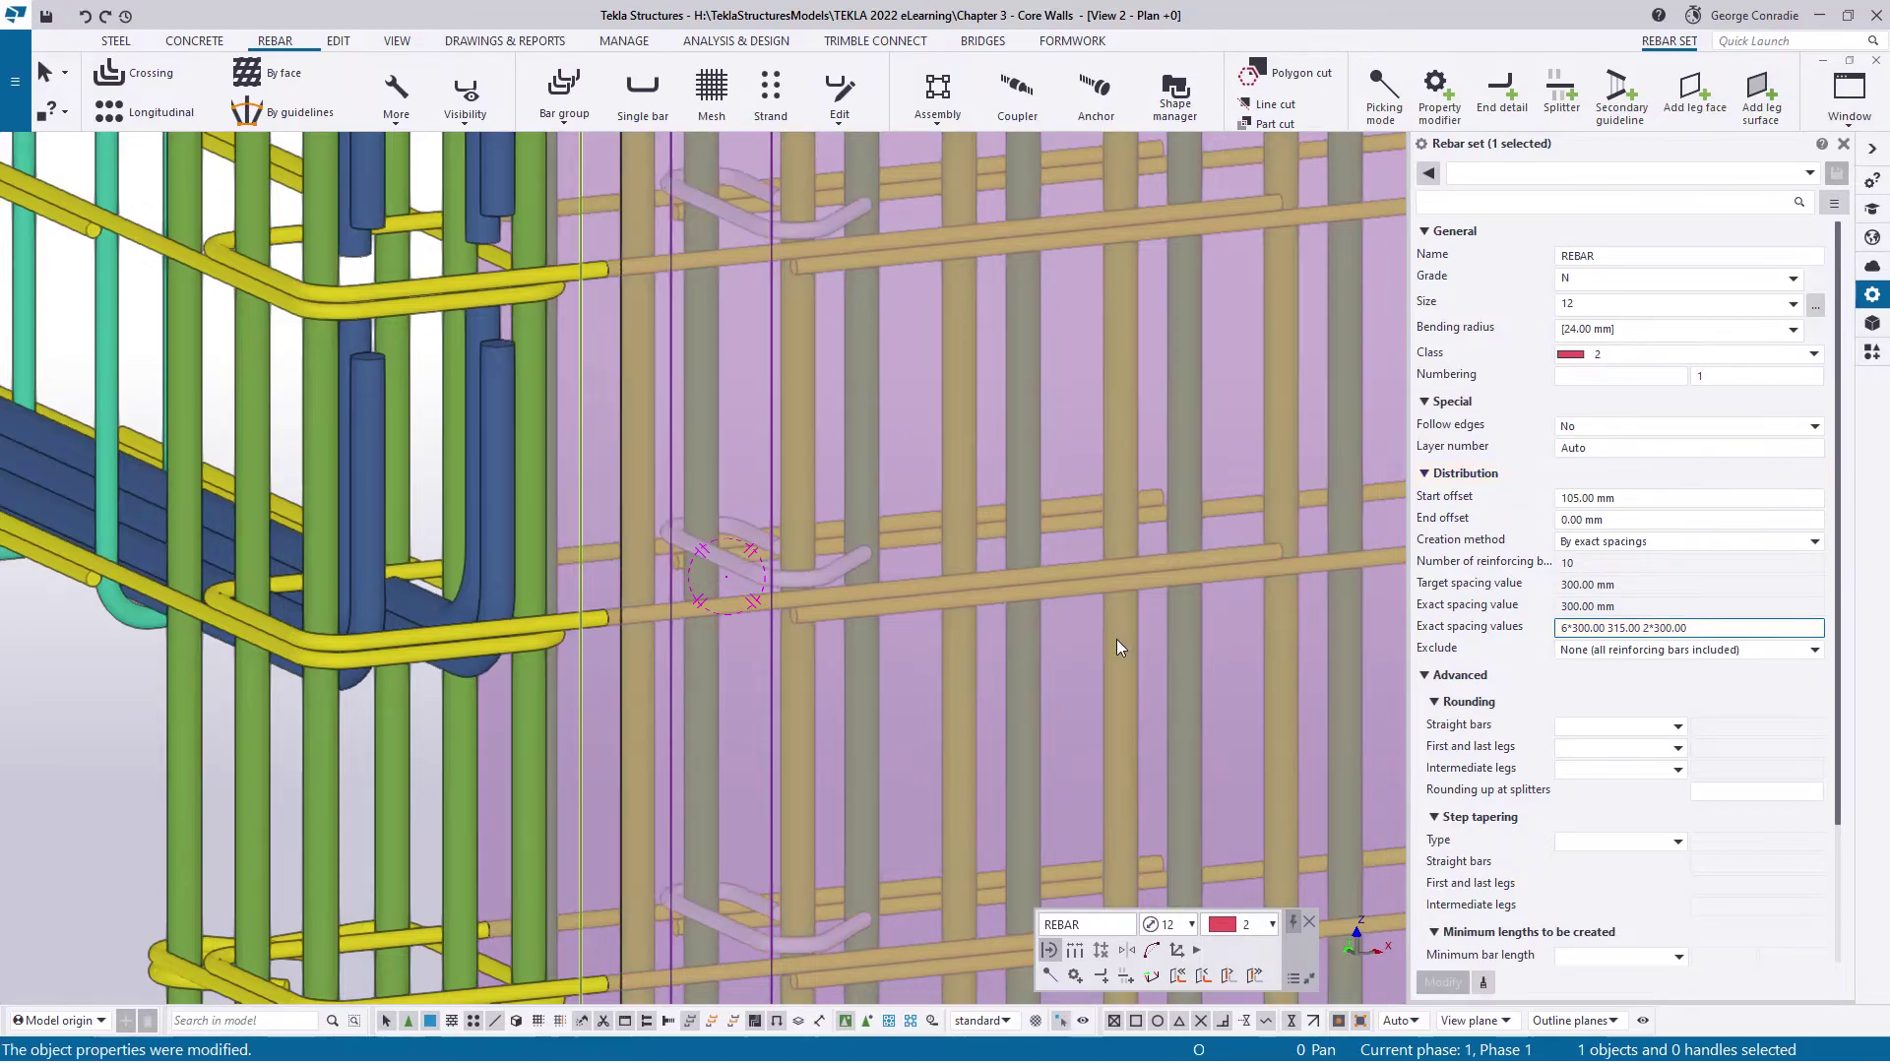
Examine the ties over CW3's lower height and, in plan view, check the bar count of its inner-face vertical set
scroll(1116, 640, "down", 3)
middle_click_drag(1085, 552, 900, 438)
scroll(965, 571, "down", 4)
middle_click_drag(979, 735, 806, 617)
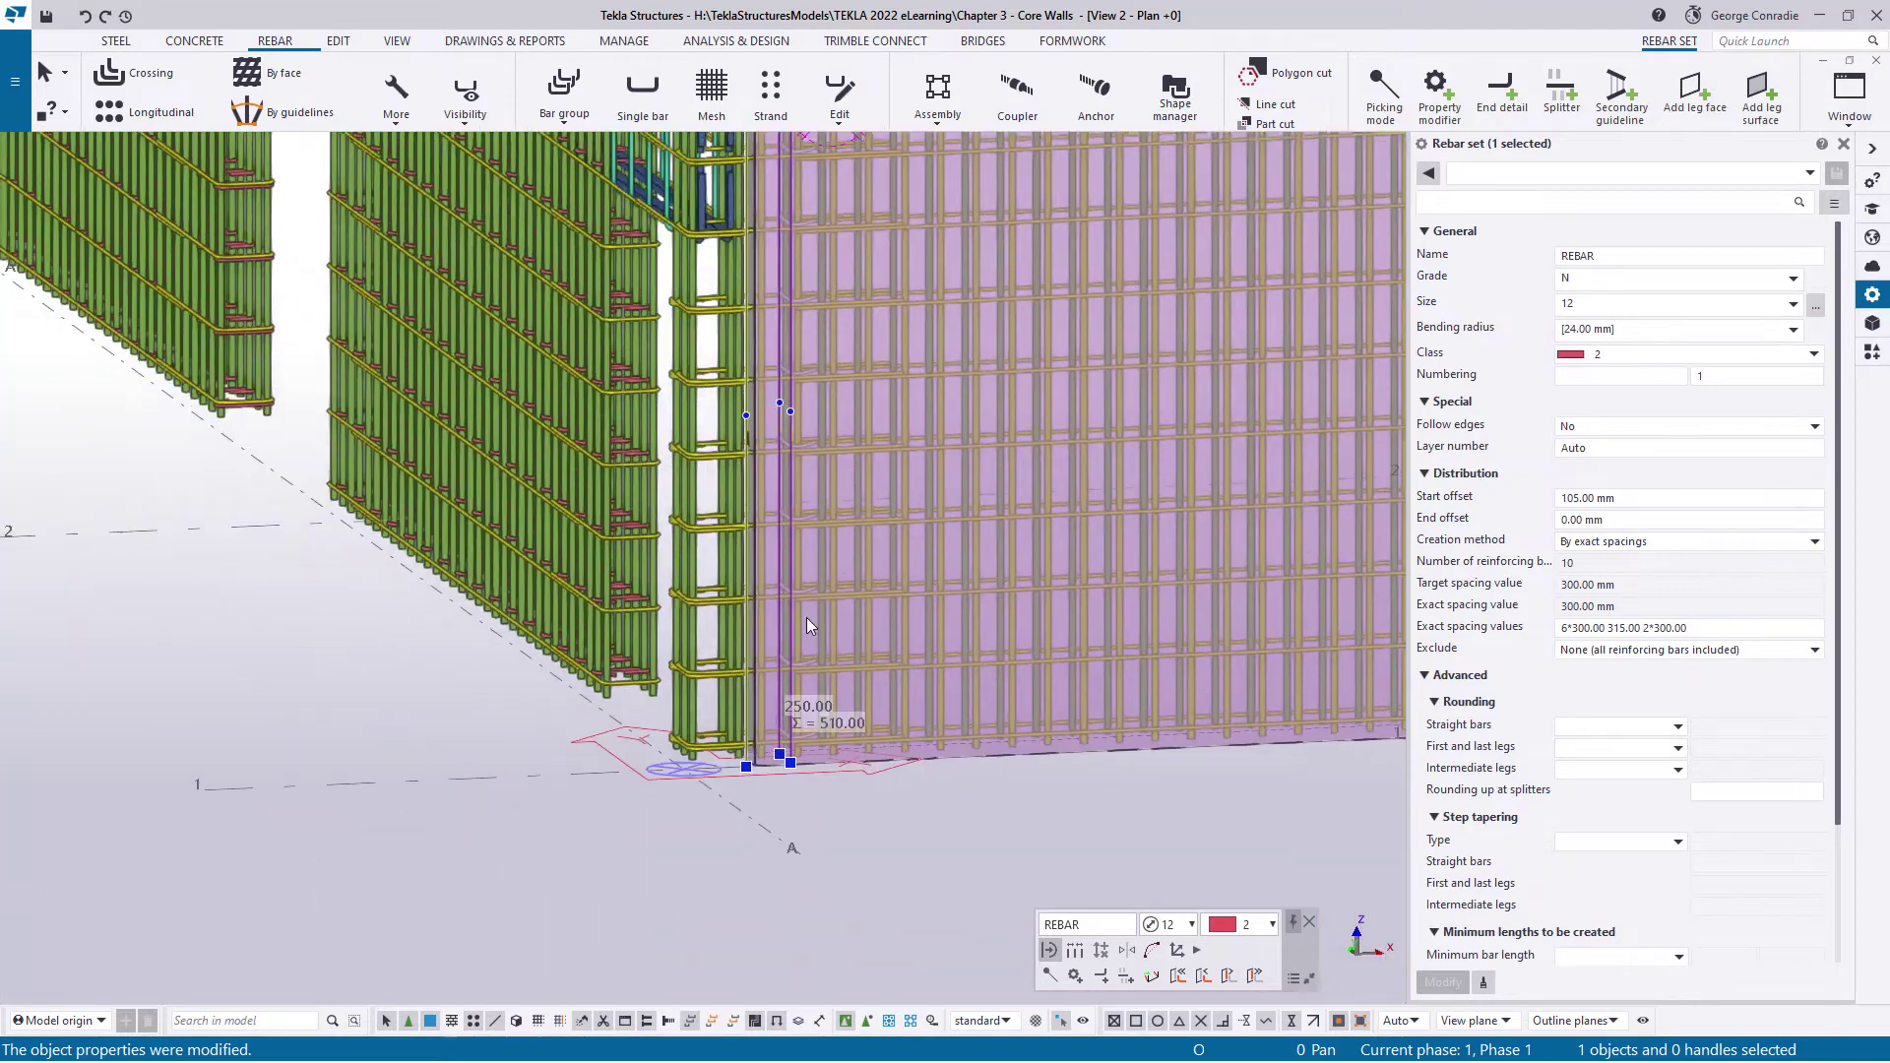
scroll(807, 689, "up", 2)
left_click(902, 847)
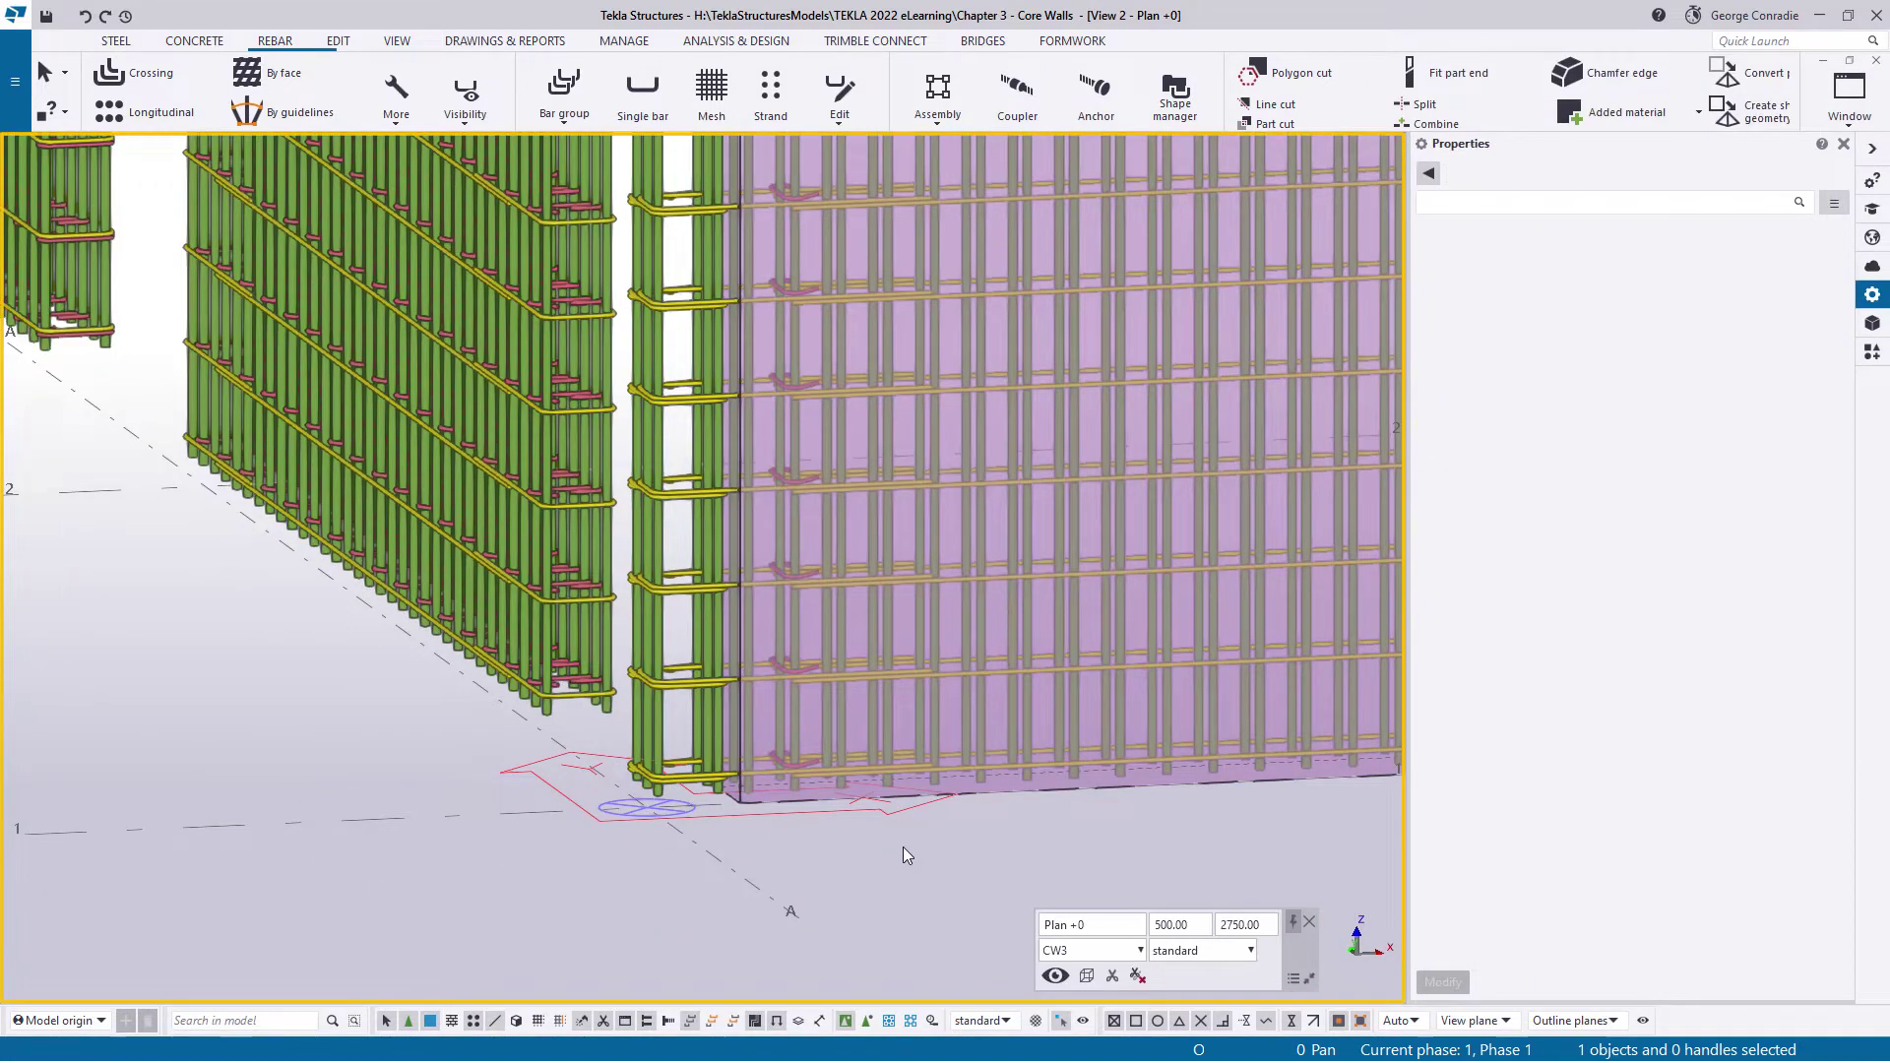
key("ctrl+p")
scroll(345, 852, "up", 5)
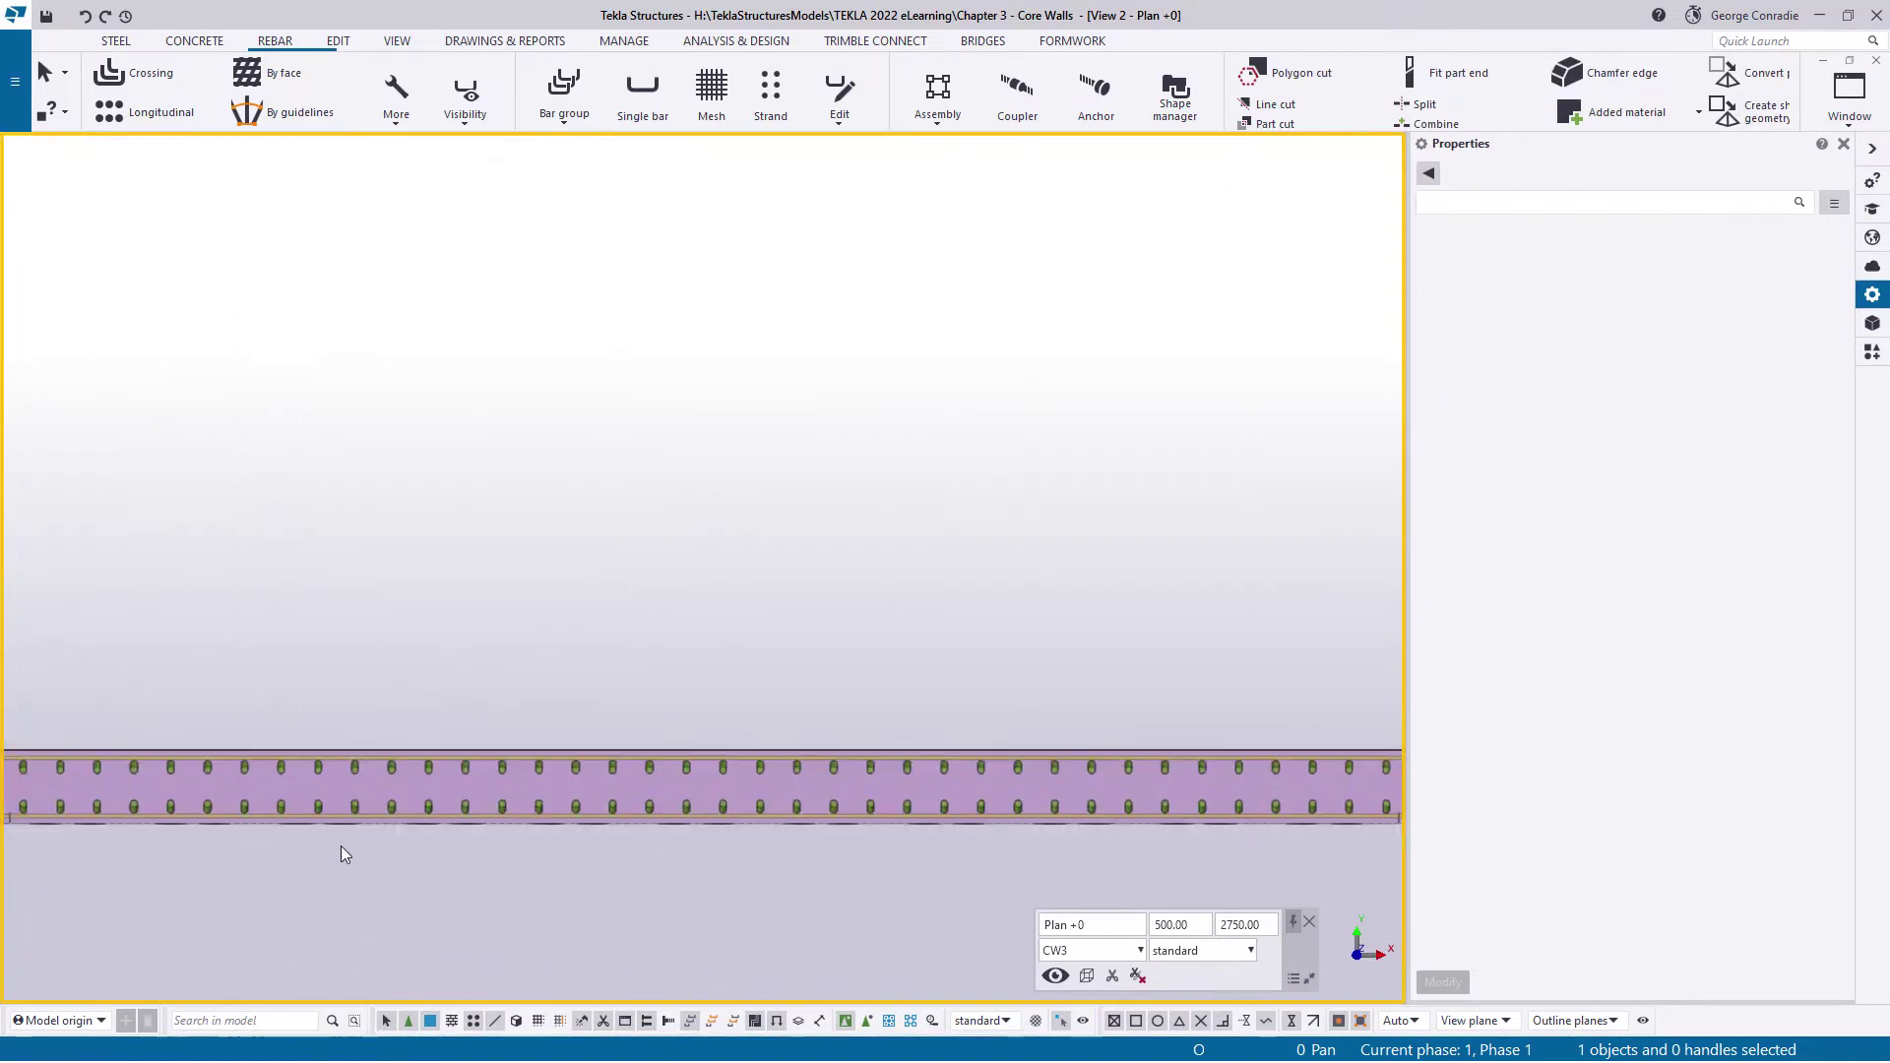
middle_click_drag(341, 846, 860, 679)
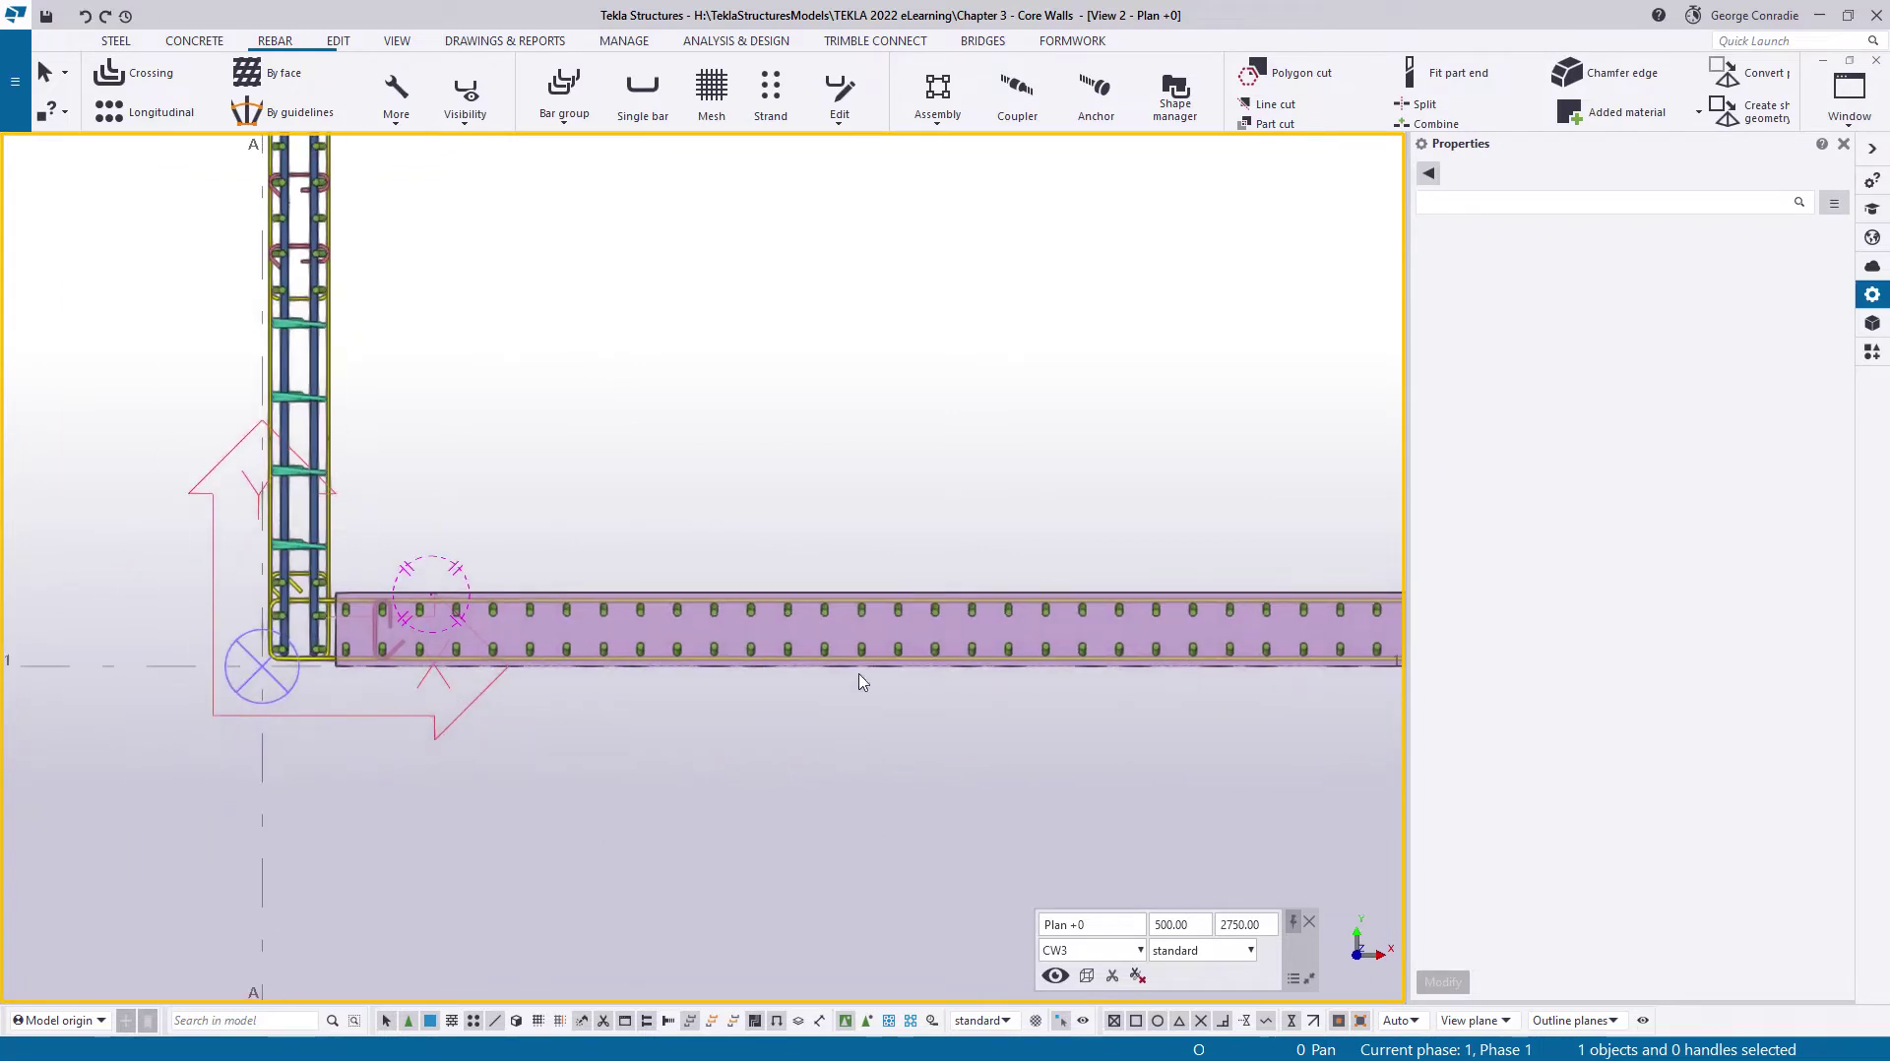
left_click(825, 618)
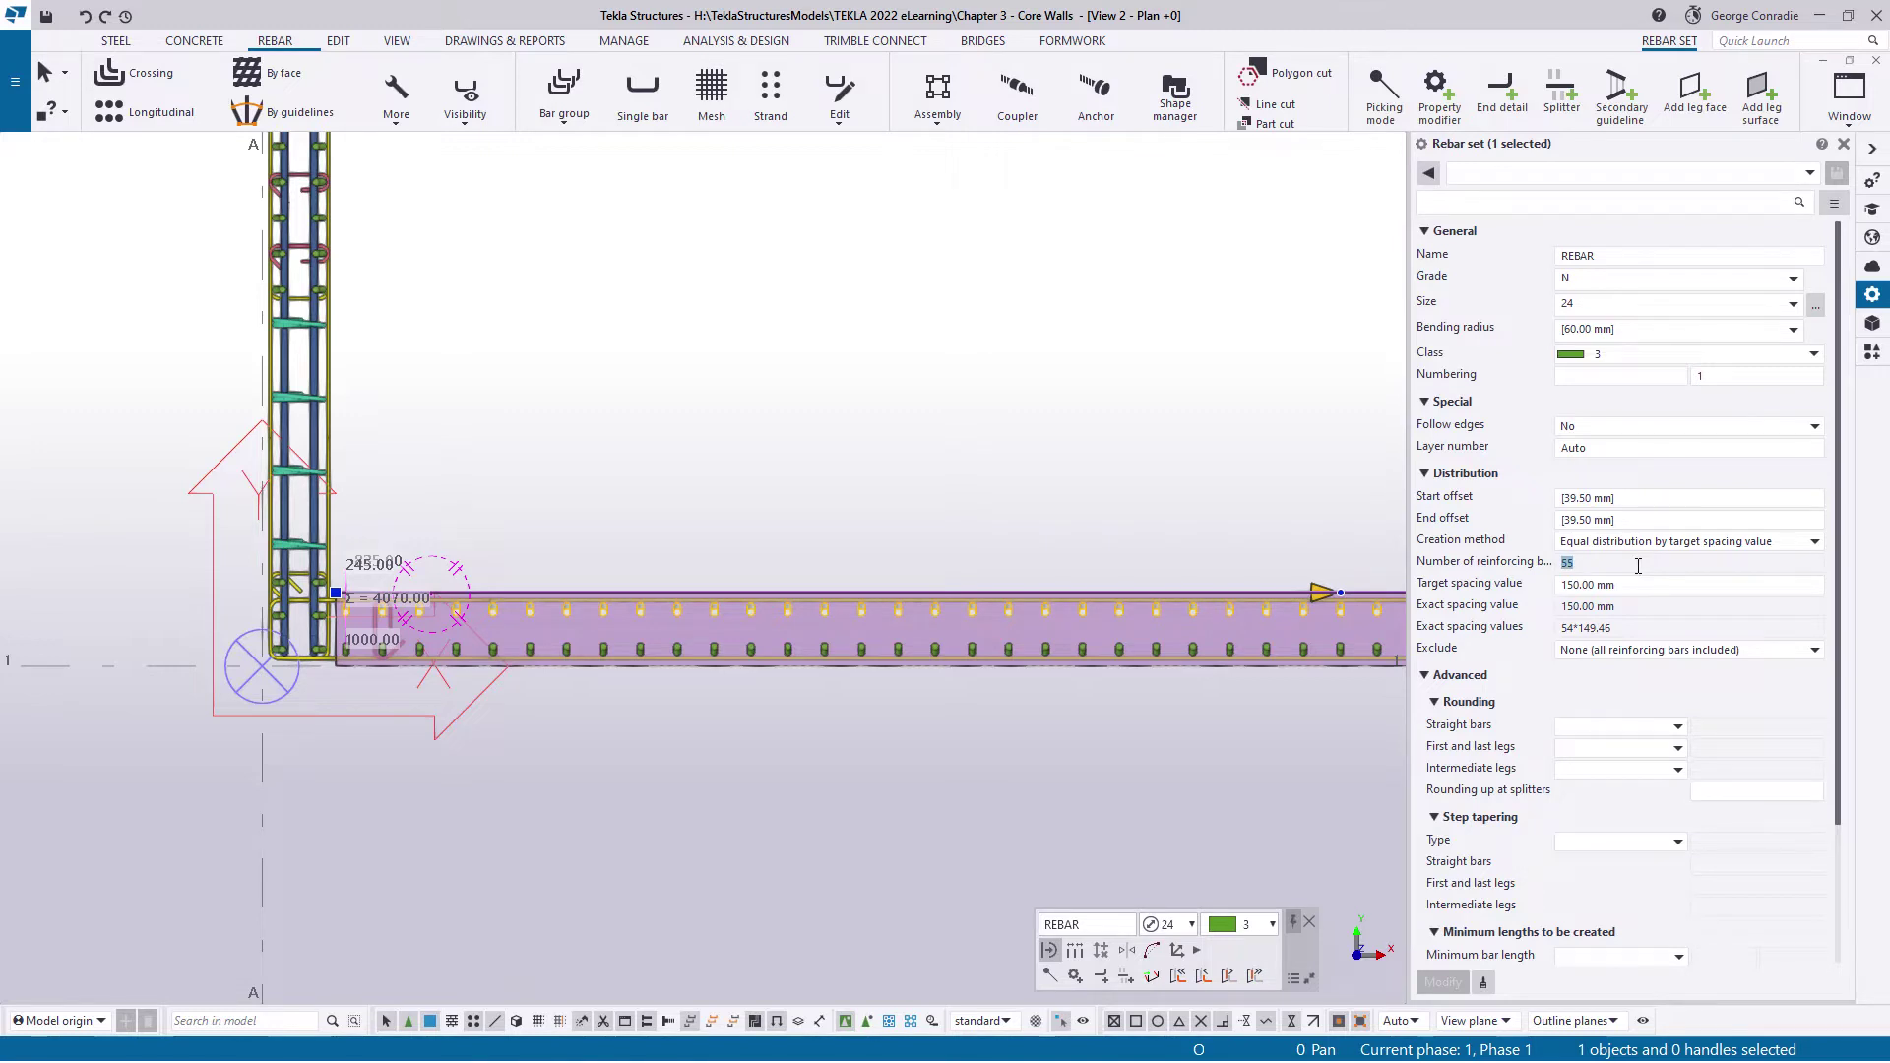
left_click(968, 800)
Linearly copy the tie set 26 times along CW3, with the offset picked from the second to the fourth inner-face vertical bar (298.93 mm in X)
scroll(394, 635, "up", 7)
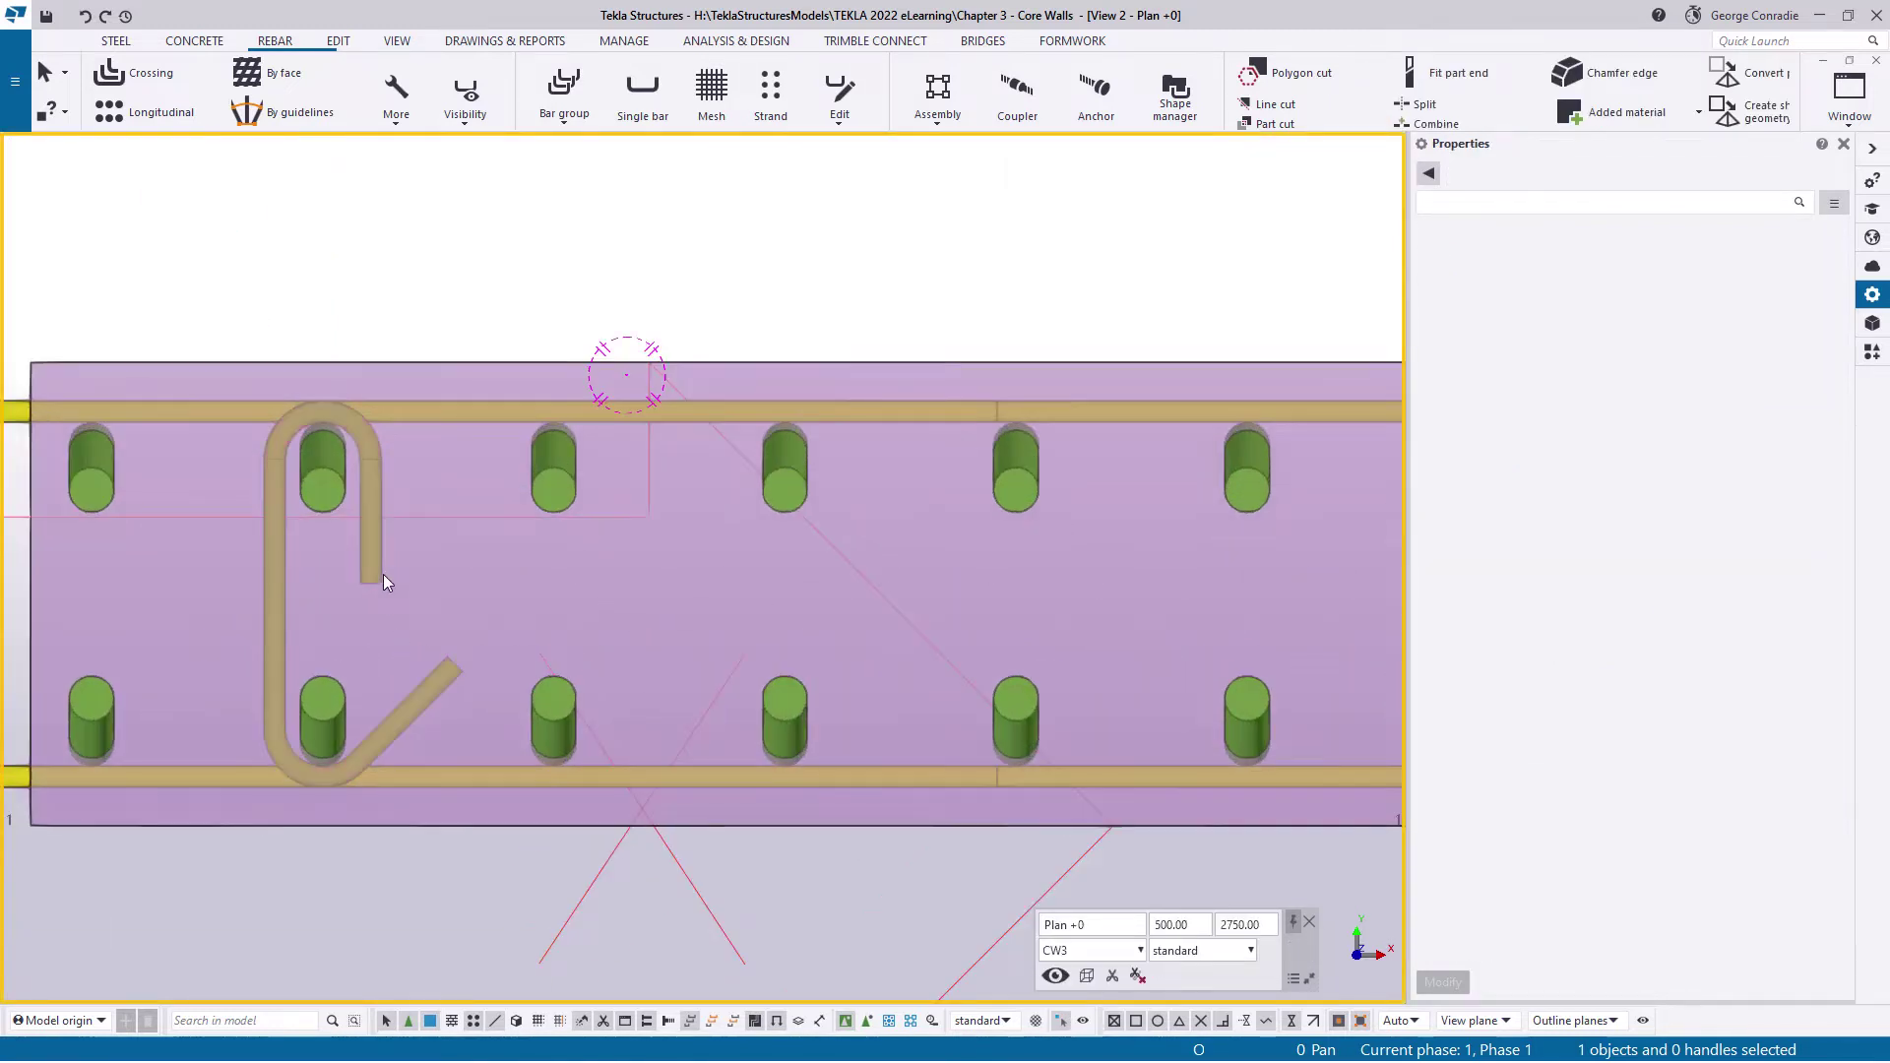
left_click(381, 575)
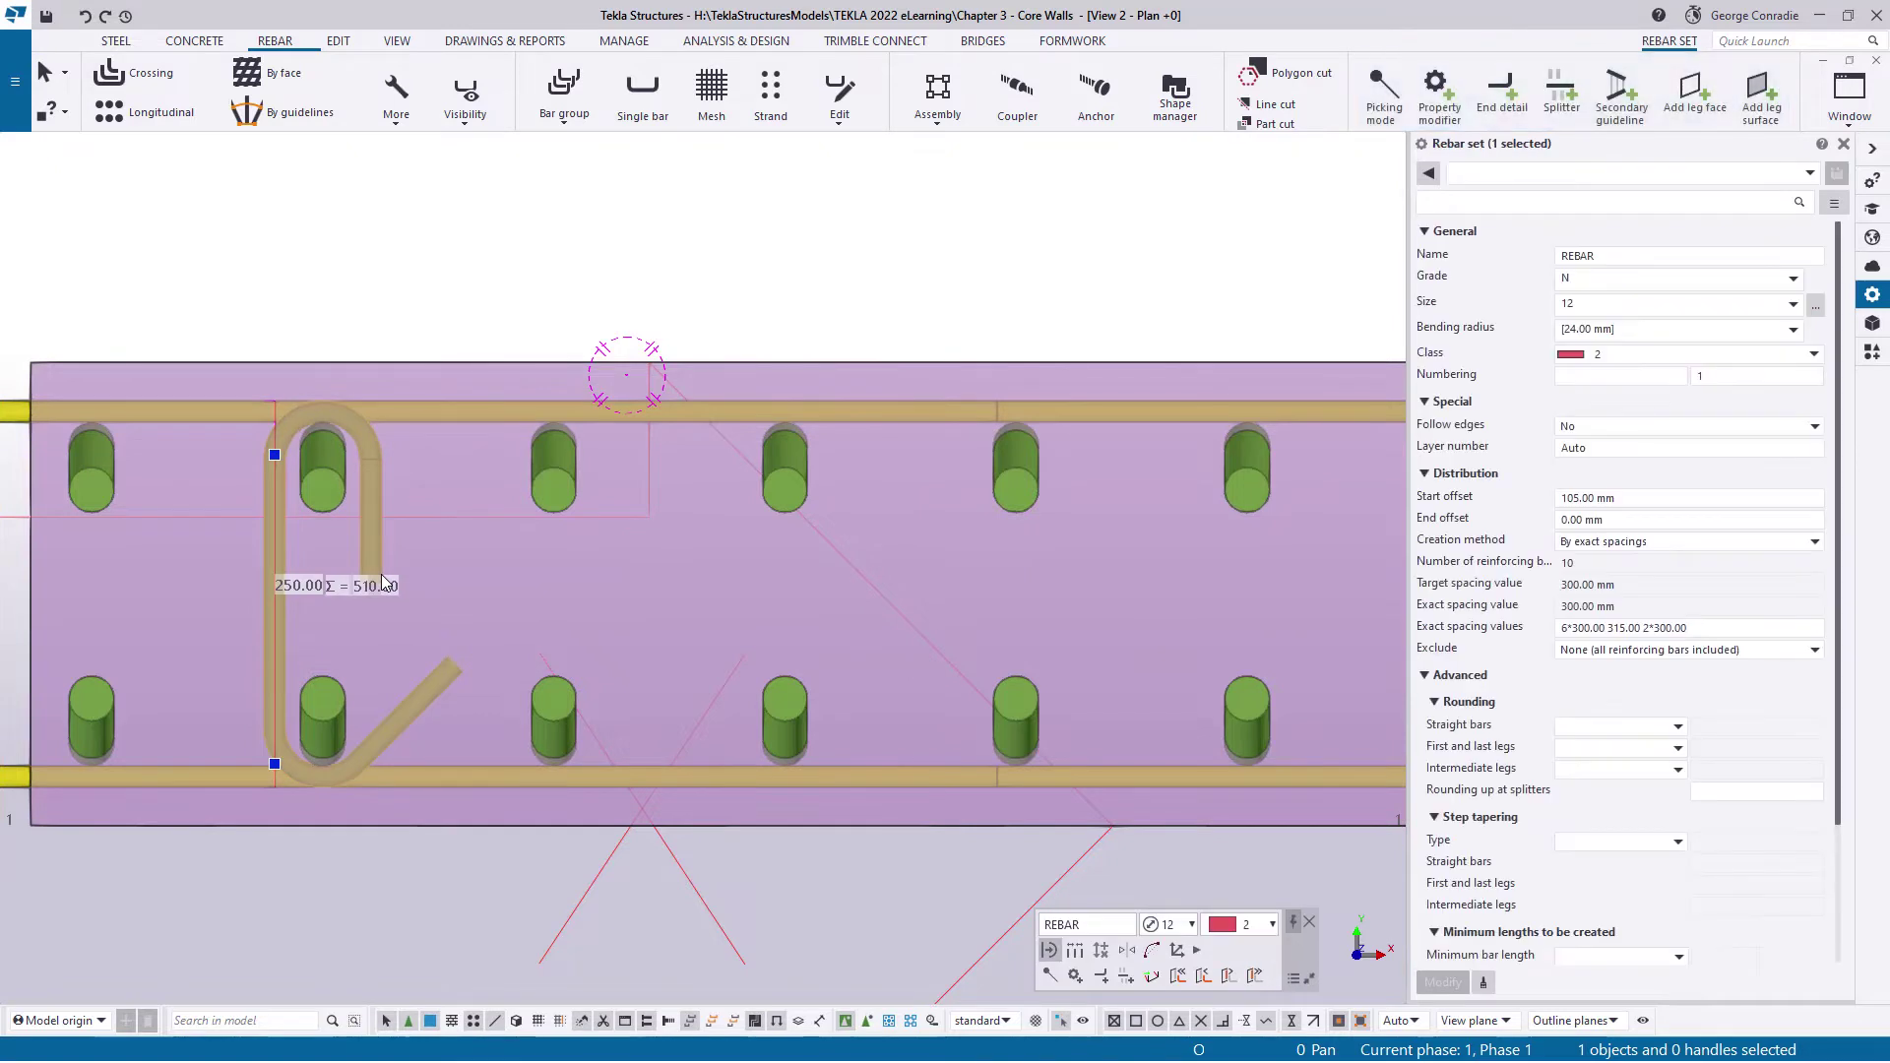
right_click(381, 575)
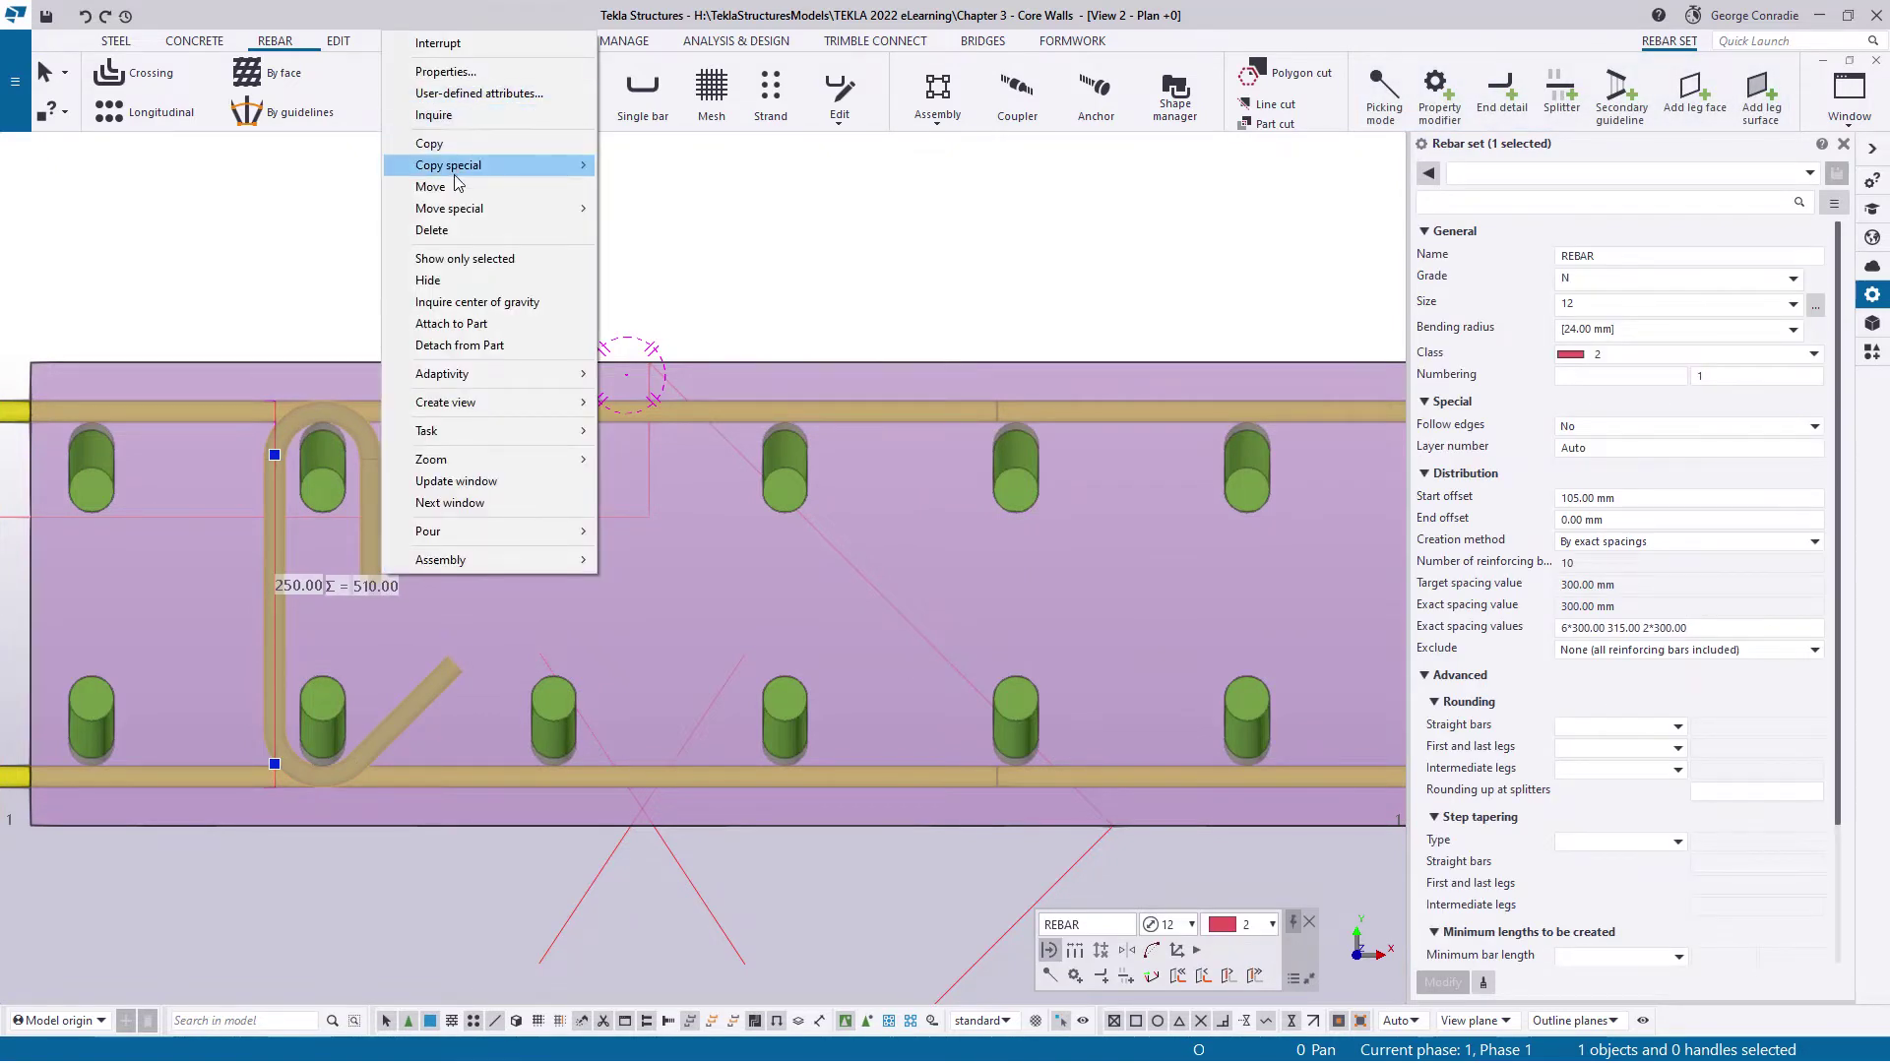
mouse_move(463, 174)
left_click(646, 165)
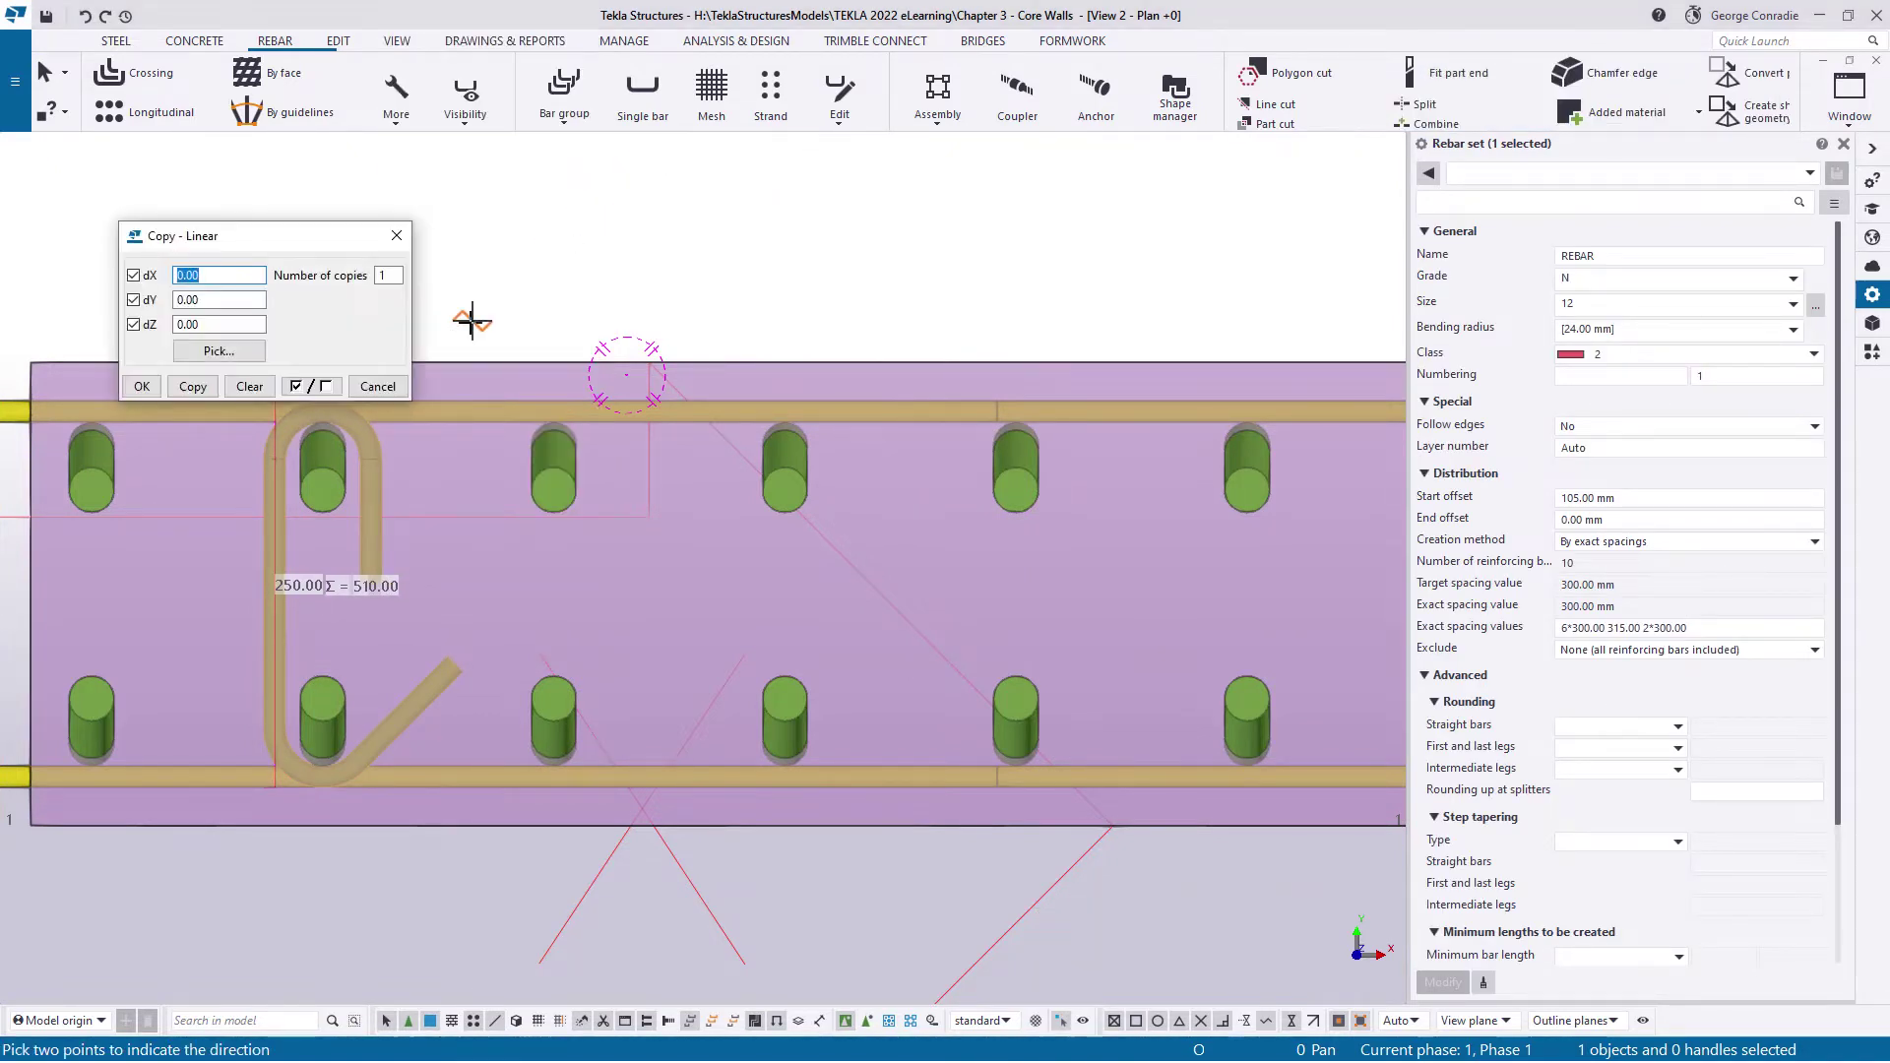
left_click(322, 444)
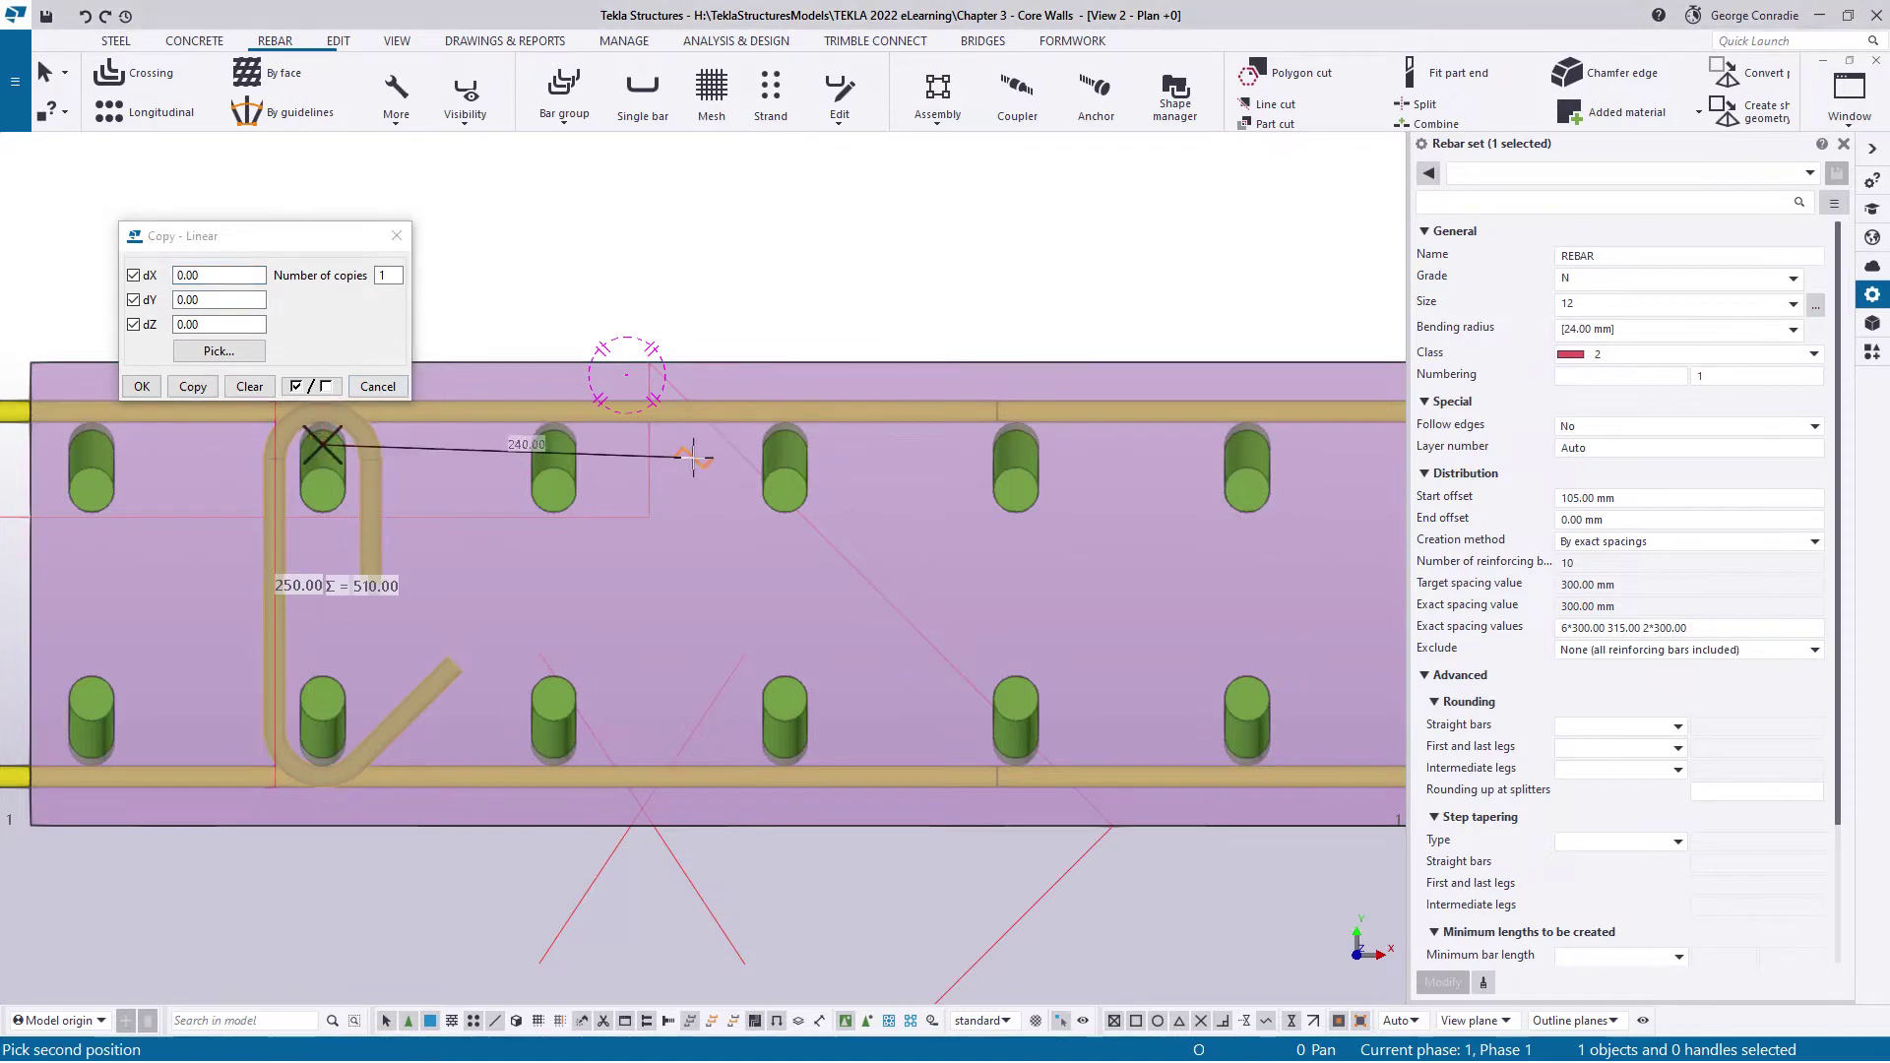
left_click(784, 445)
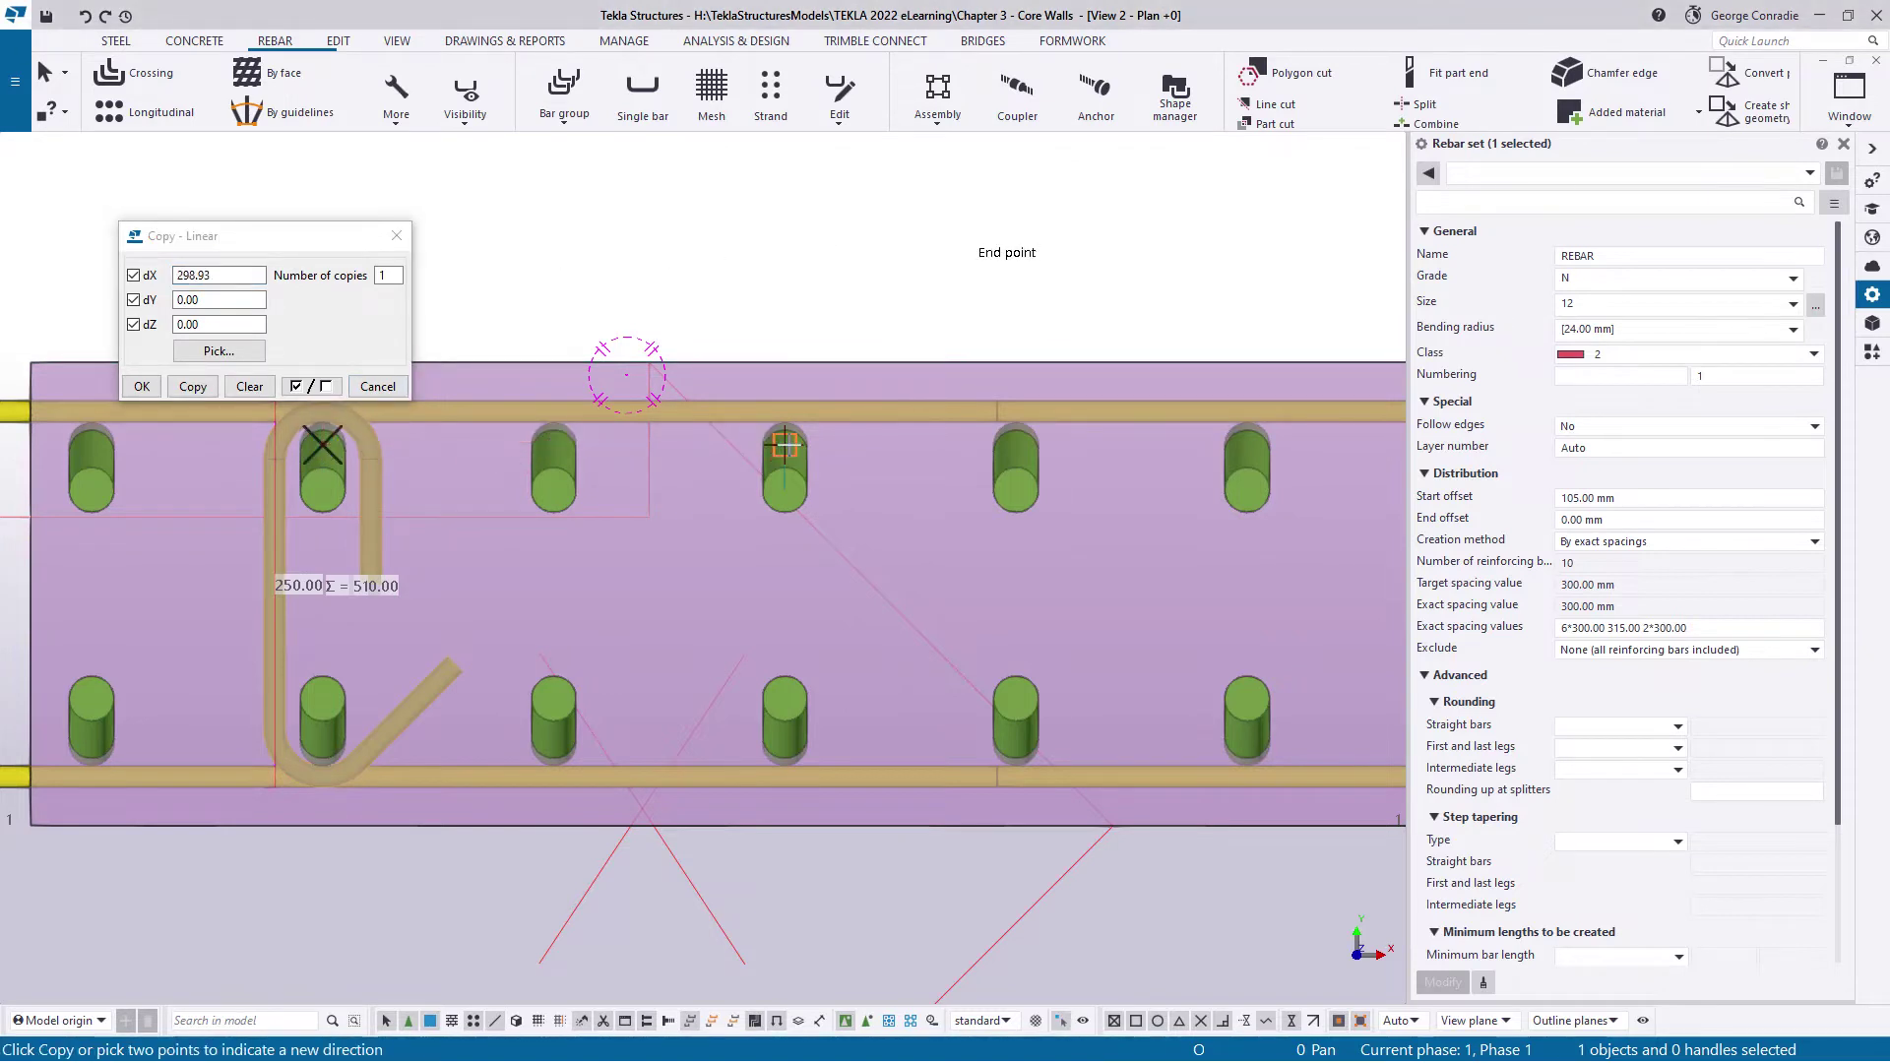
double_click(387, 275)
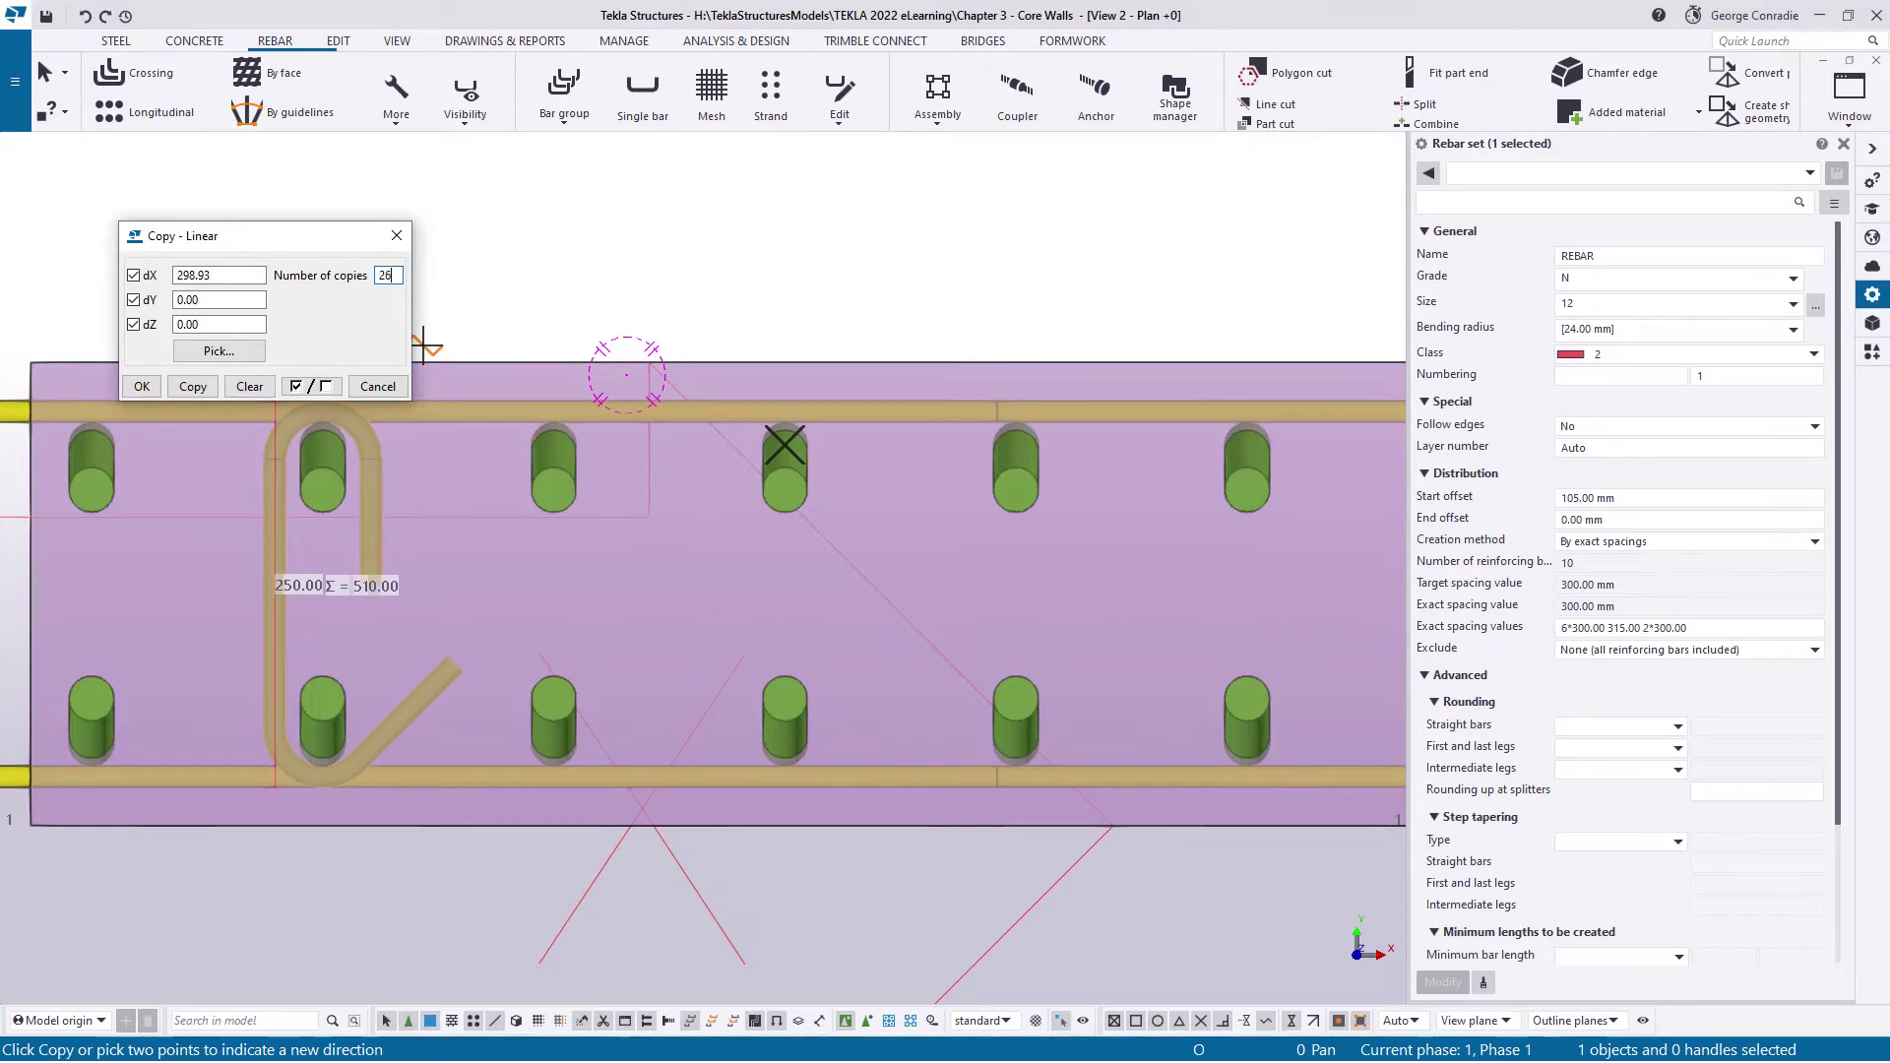
type("26")
left_click(194, 387)
left_click(377, 386)
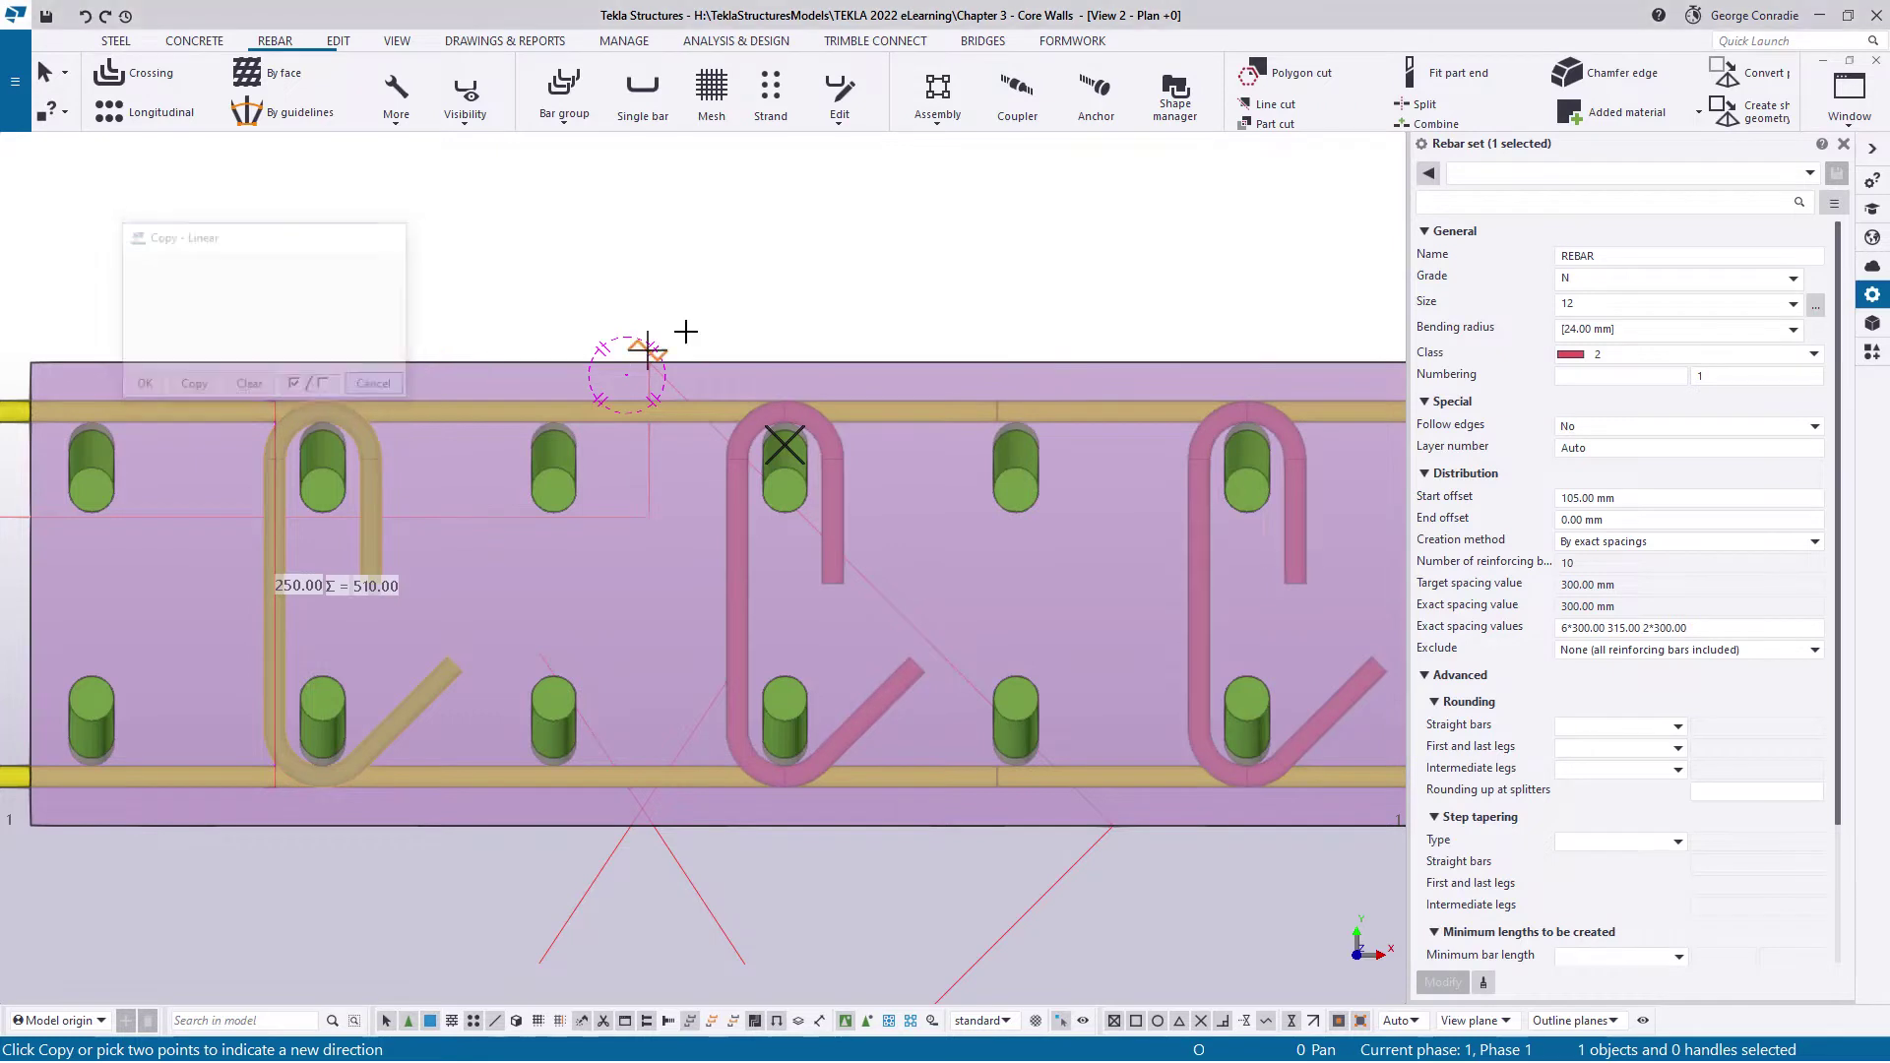
right_click(689, 297)
left_click(733, 308)
Examine the copied ties along CW3 up to its grid B end in plan, and the completed wall reinforcement in 3D
scroll(709, 498, "down", 4)
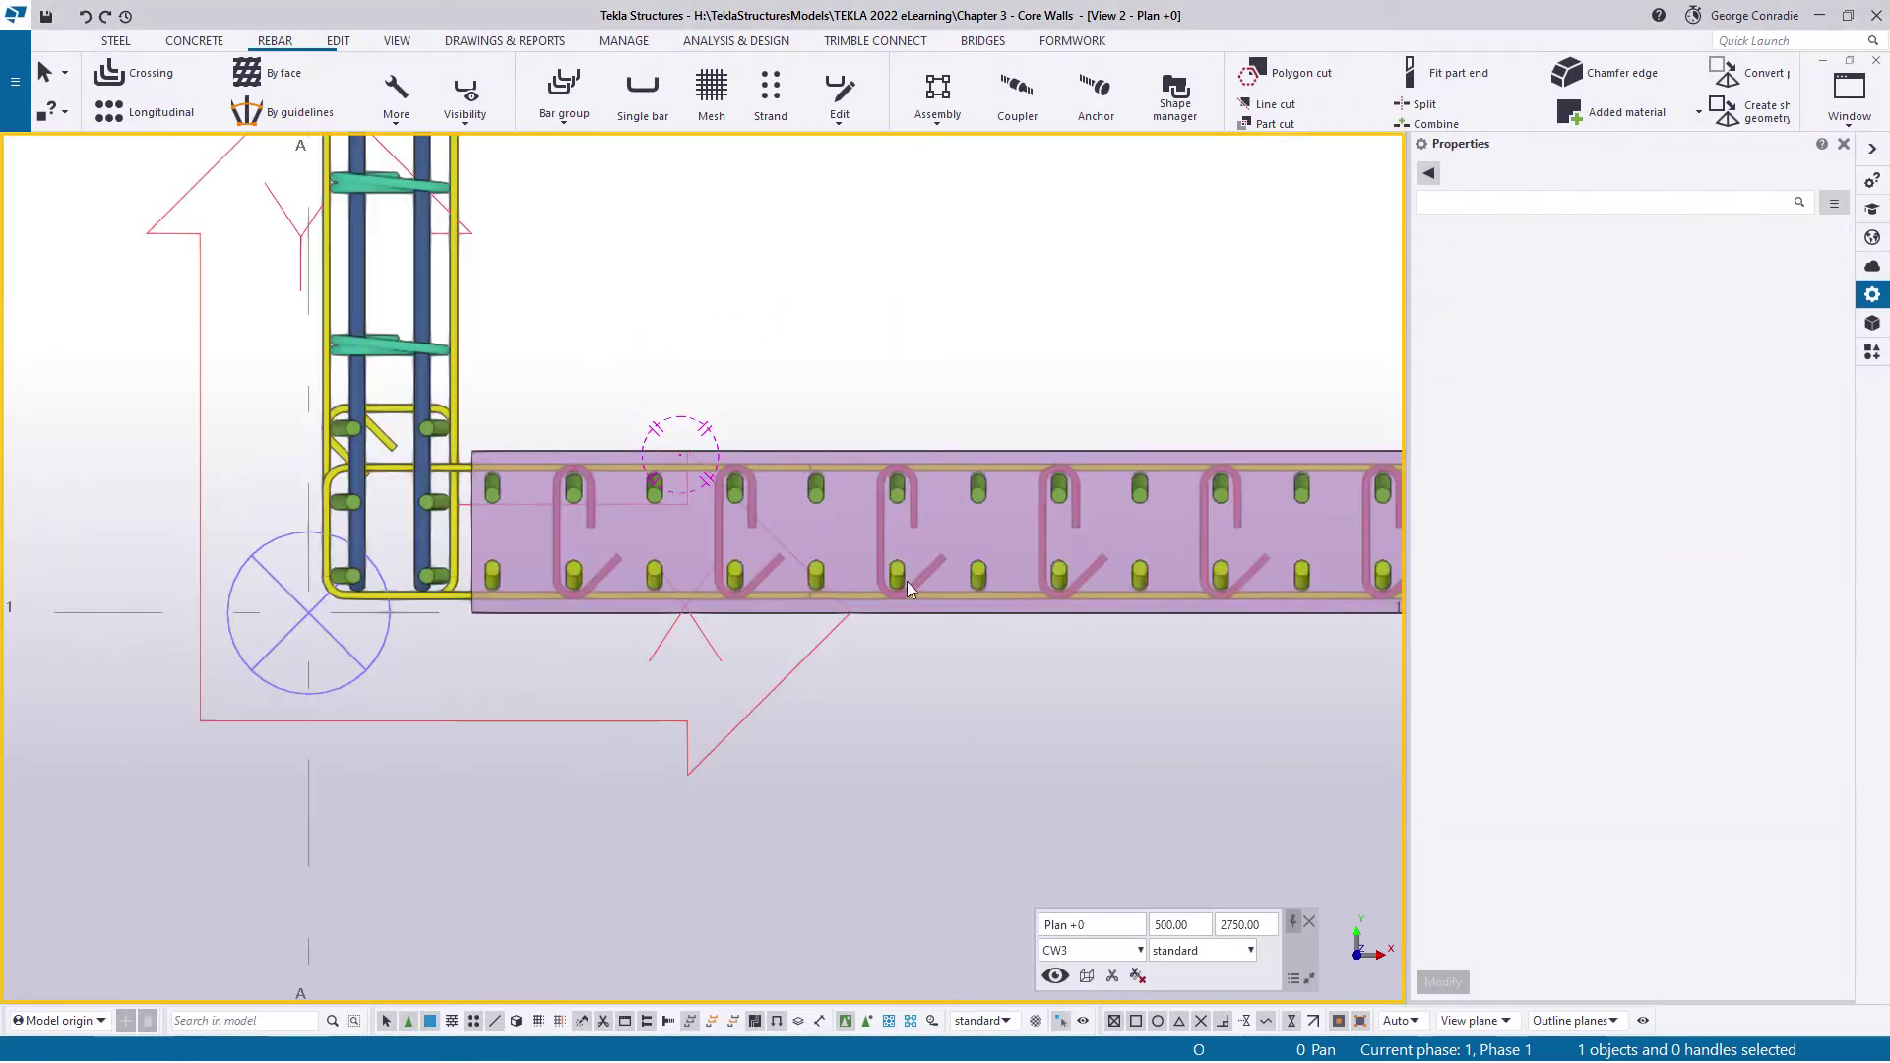
middle_click_drag(1359, 567, 840, 547)
middle_click_drag(1196, 548, 754, 554)
middle_click_drag(1045, 571, 743, 557)
middle_click_drag(1015, 548, 760, 559)
middle_click_drag(1081, 549, 778, 551)
middle_click_drag(1031, 555, 863, 533)
scroll(1054, 508, "down", 4)
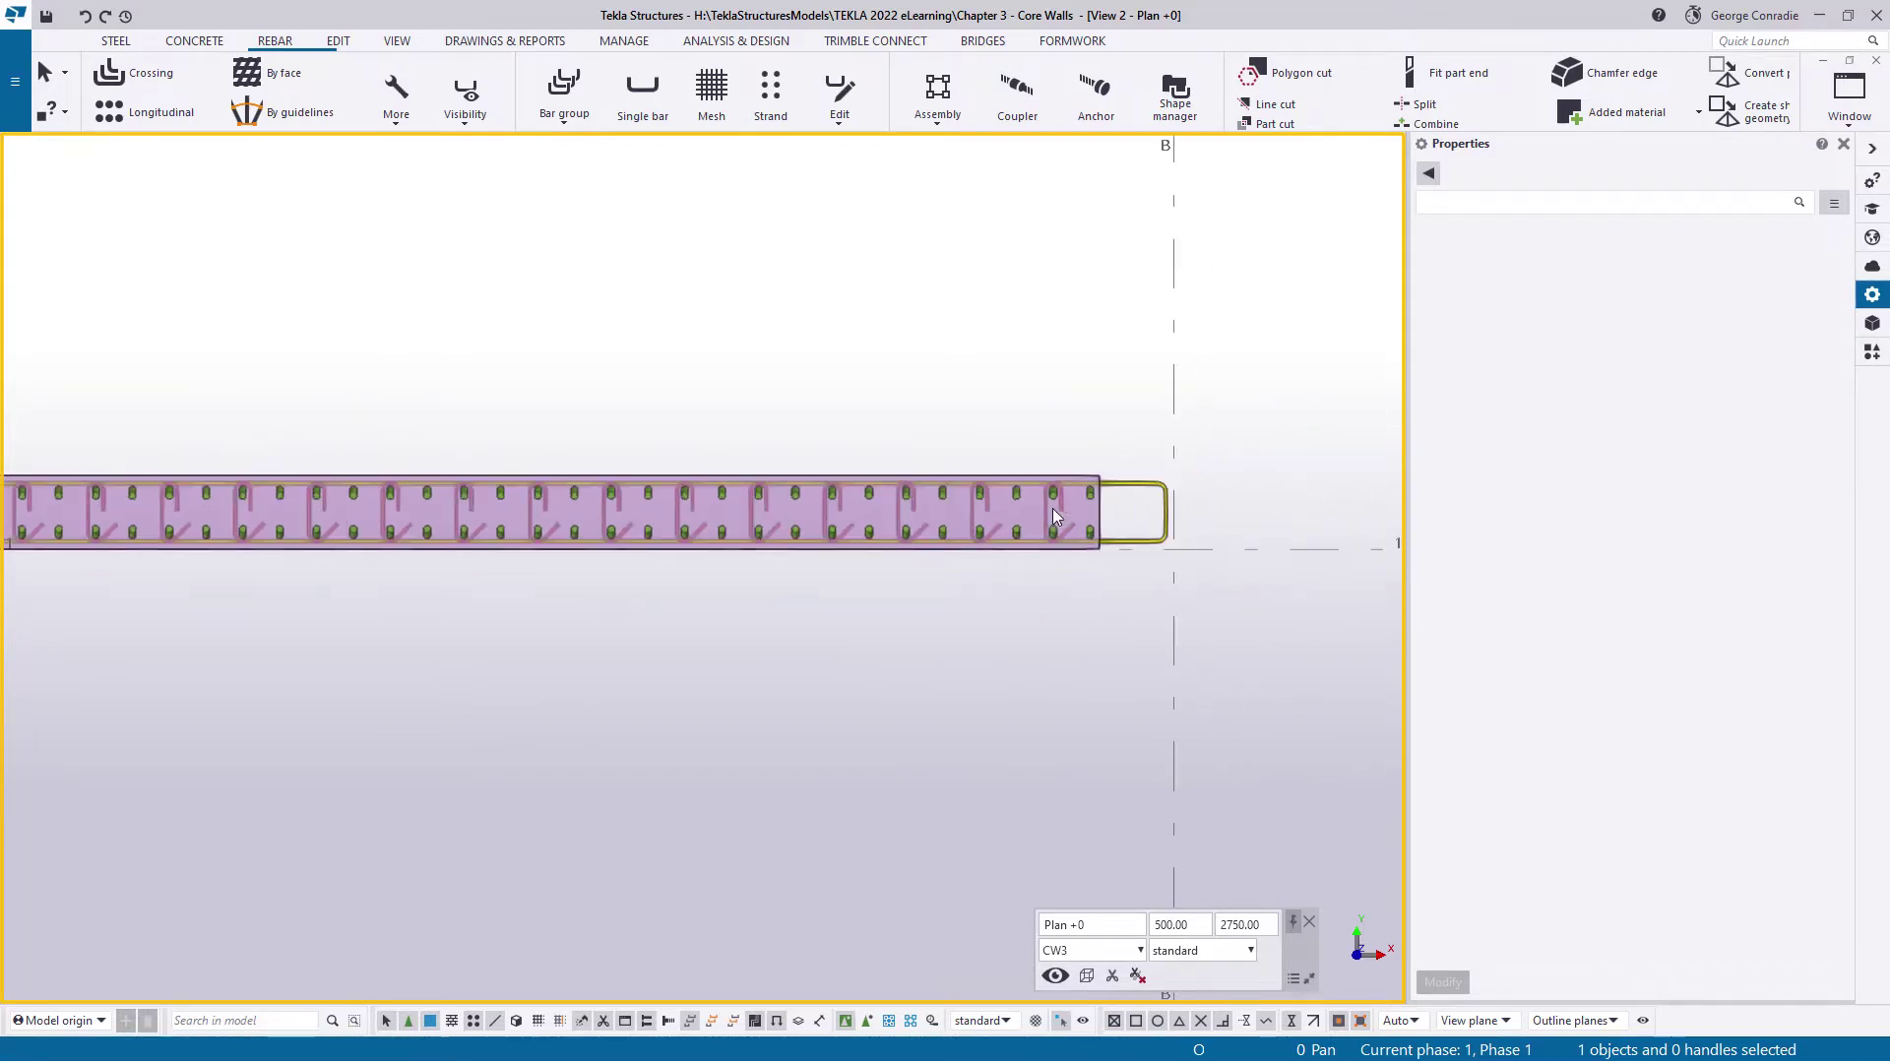
middle_click_drag(1053, 508, 1075, 559, "ctrl")
scroll(959, 612, "up", 3)
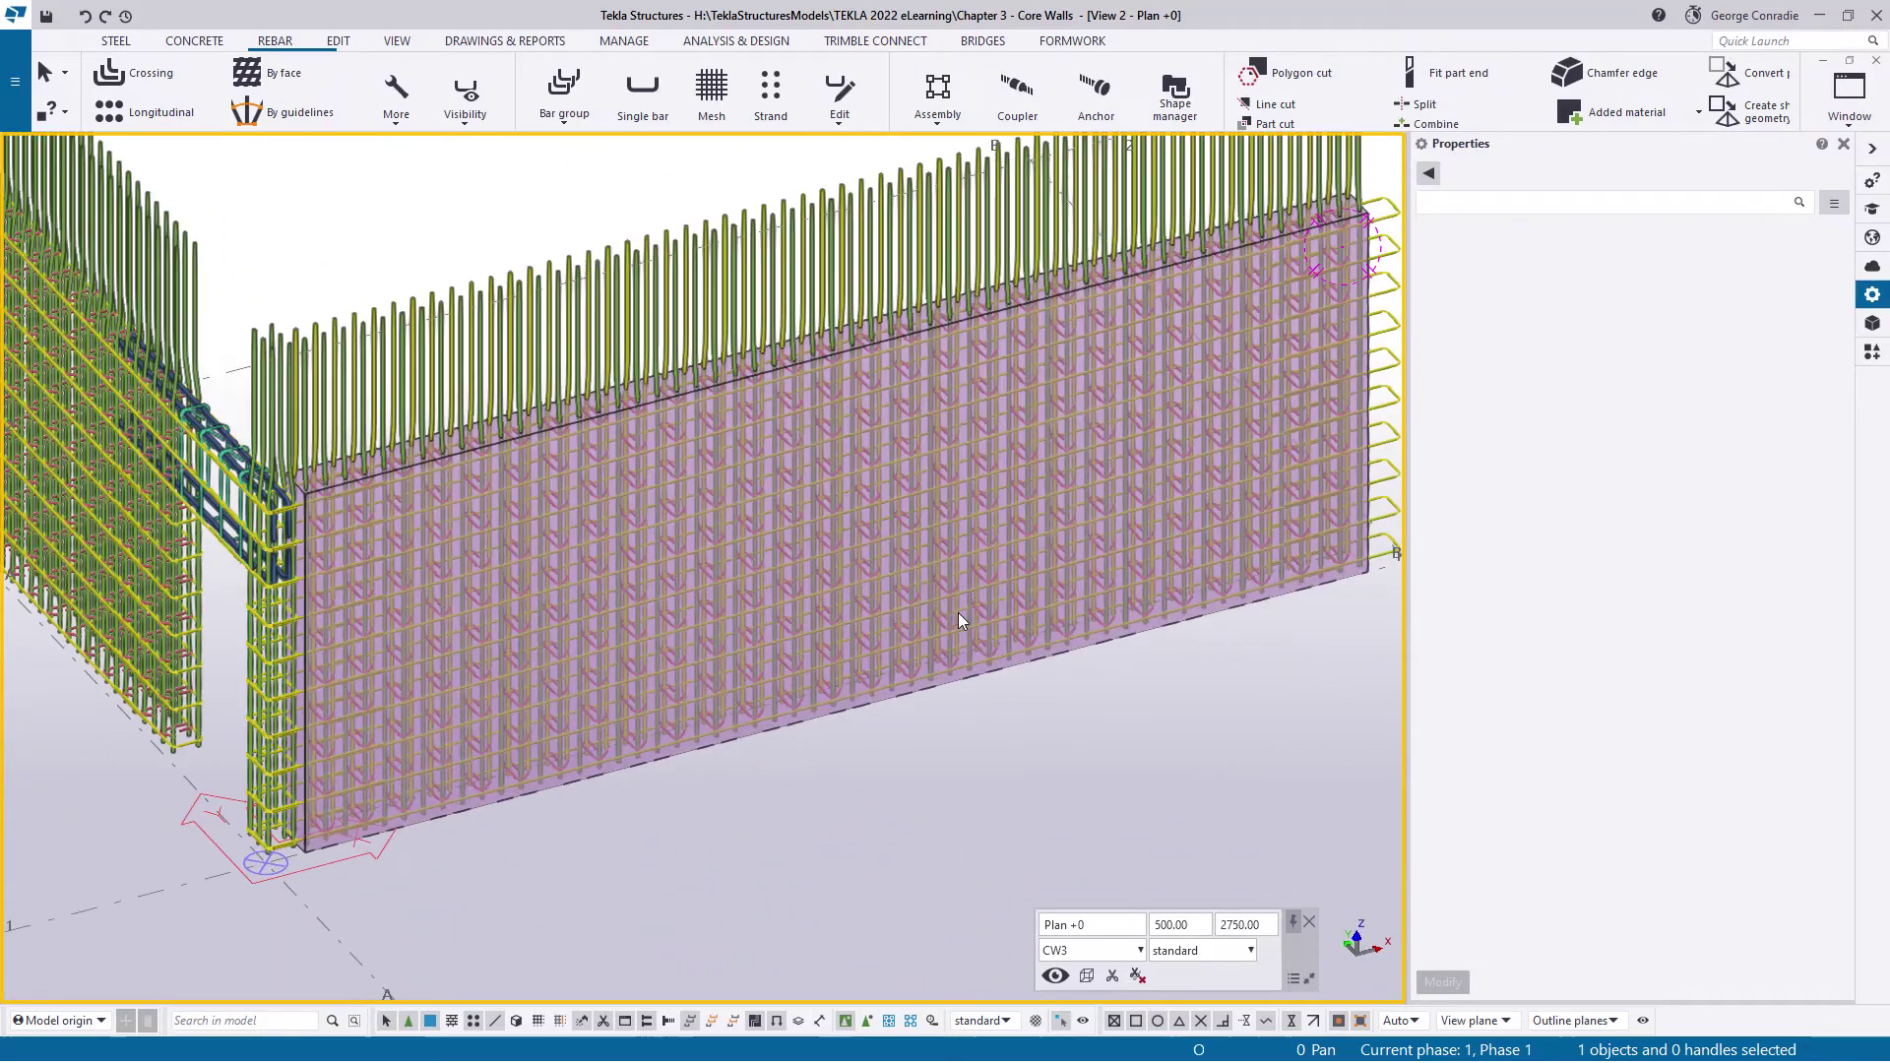
middle_click_drag(958, 612, 618, 591, "ctrl")
middle_click_drag(199, 620, 788, 889, "ctrl")
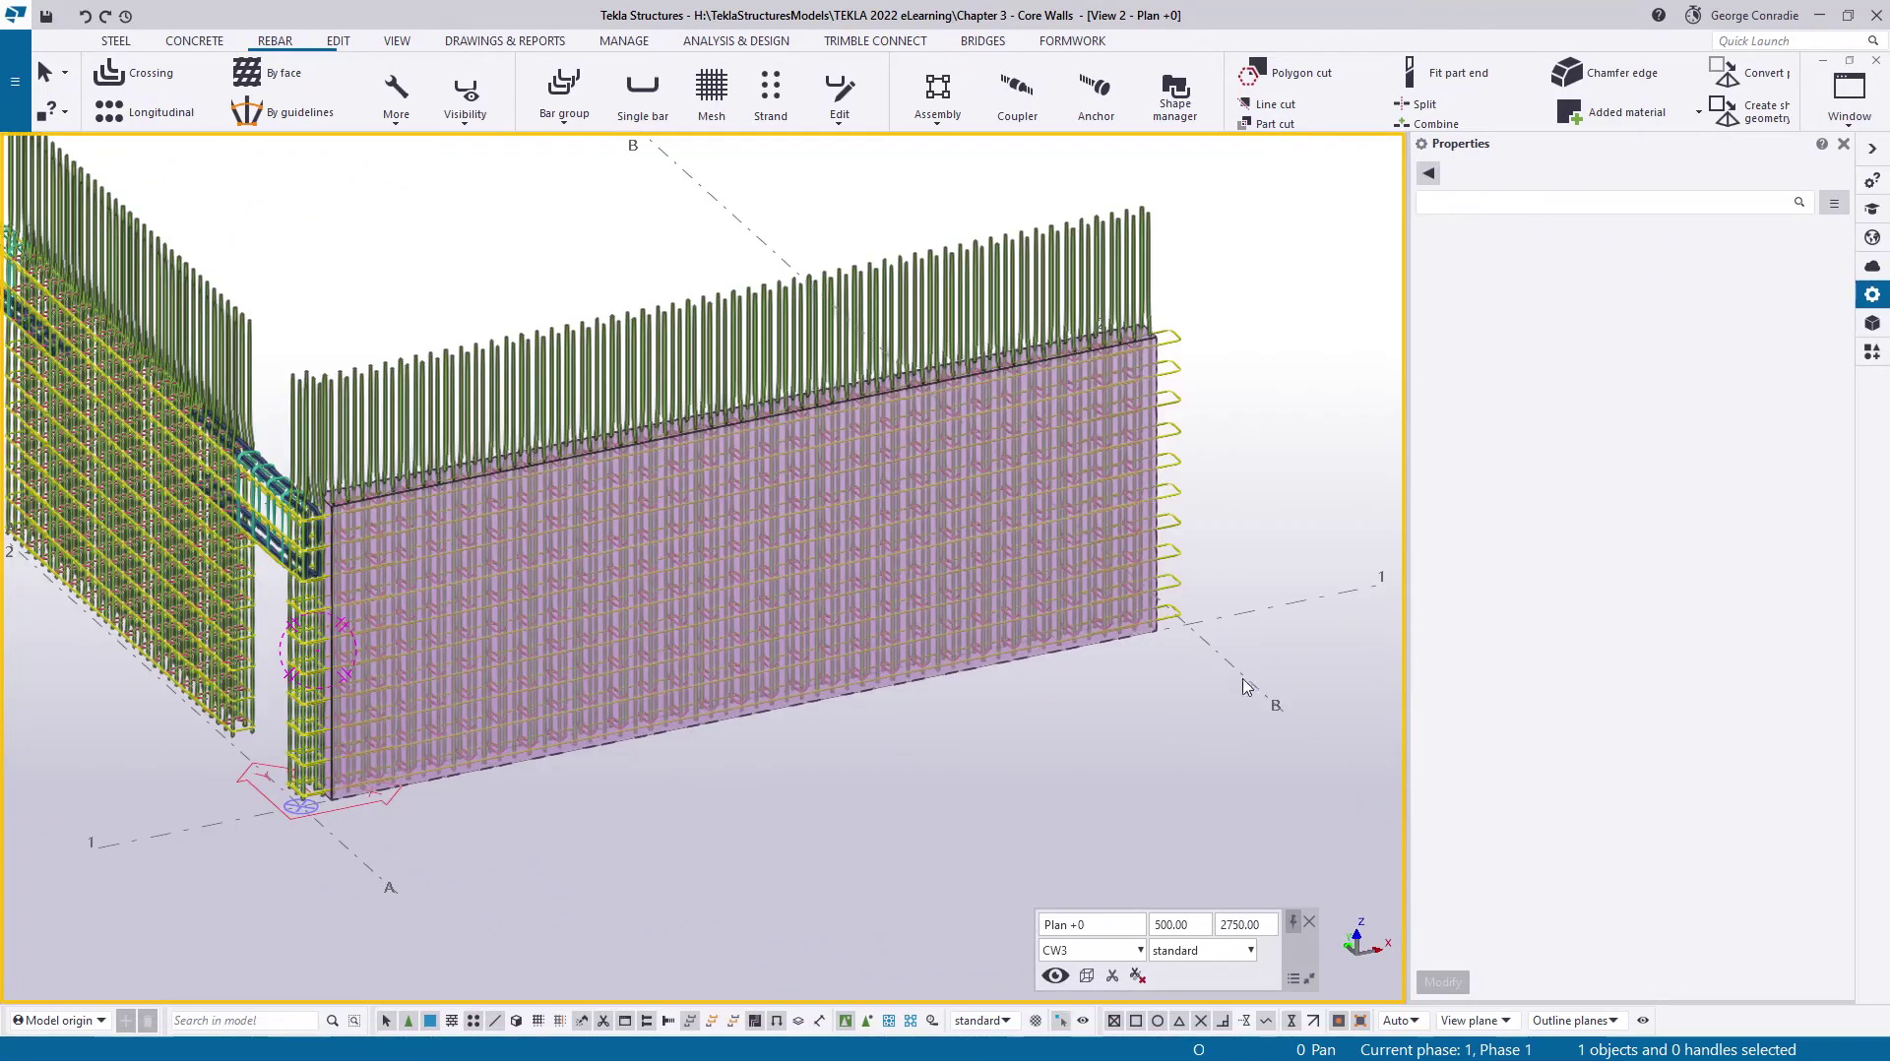
Return to the 3d-Rendered view, turning off pour view and applying the standard object filter
left_click(1876, 62)
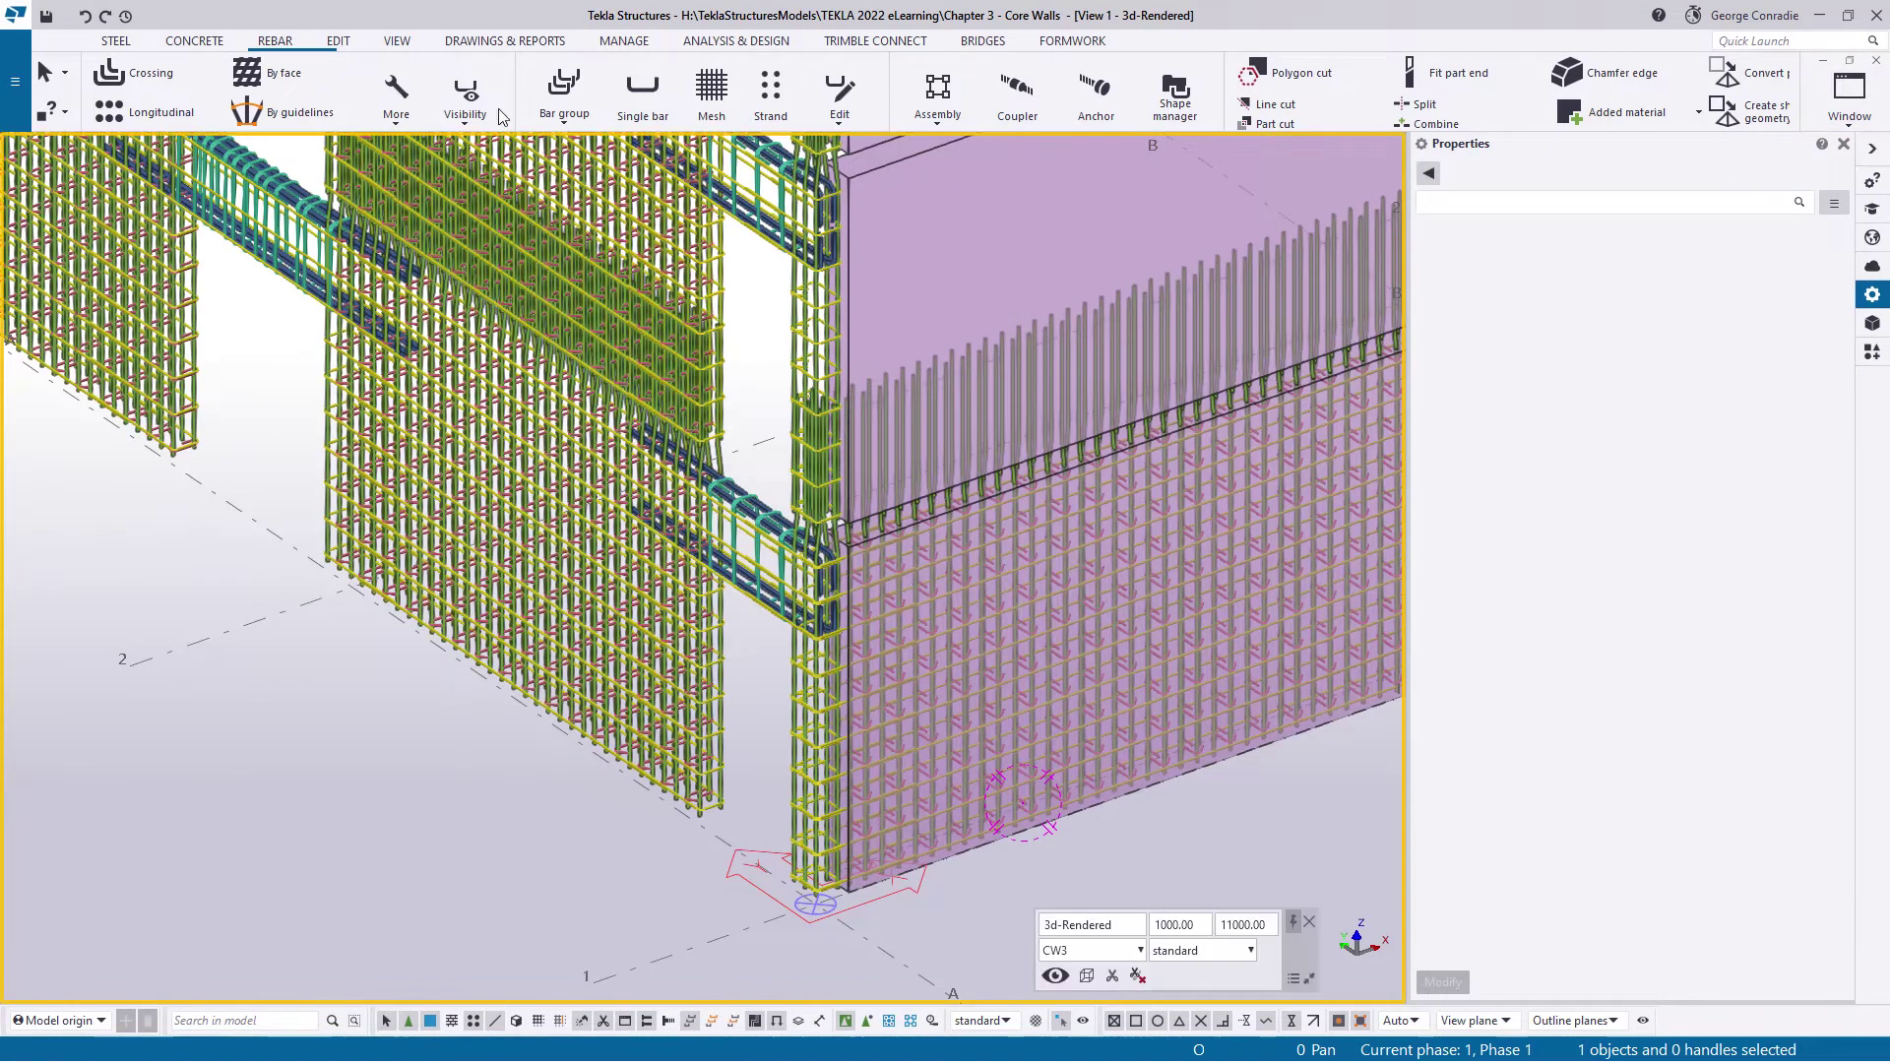
left_click(204, 48)
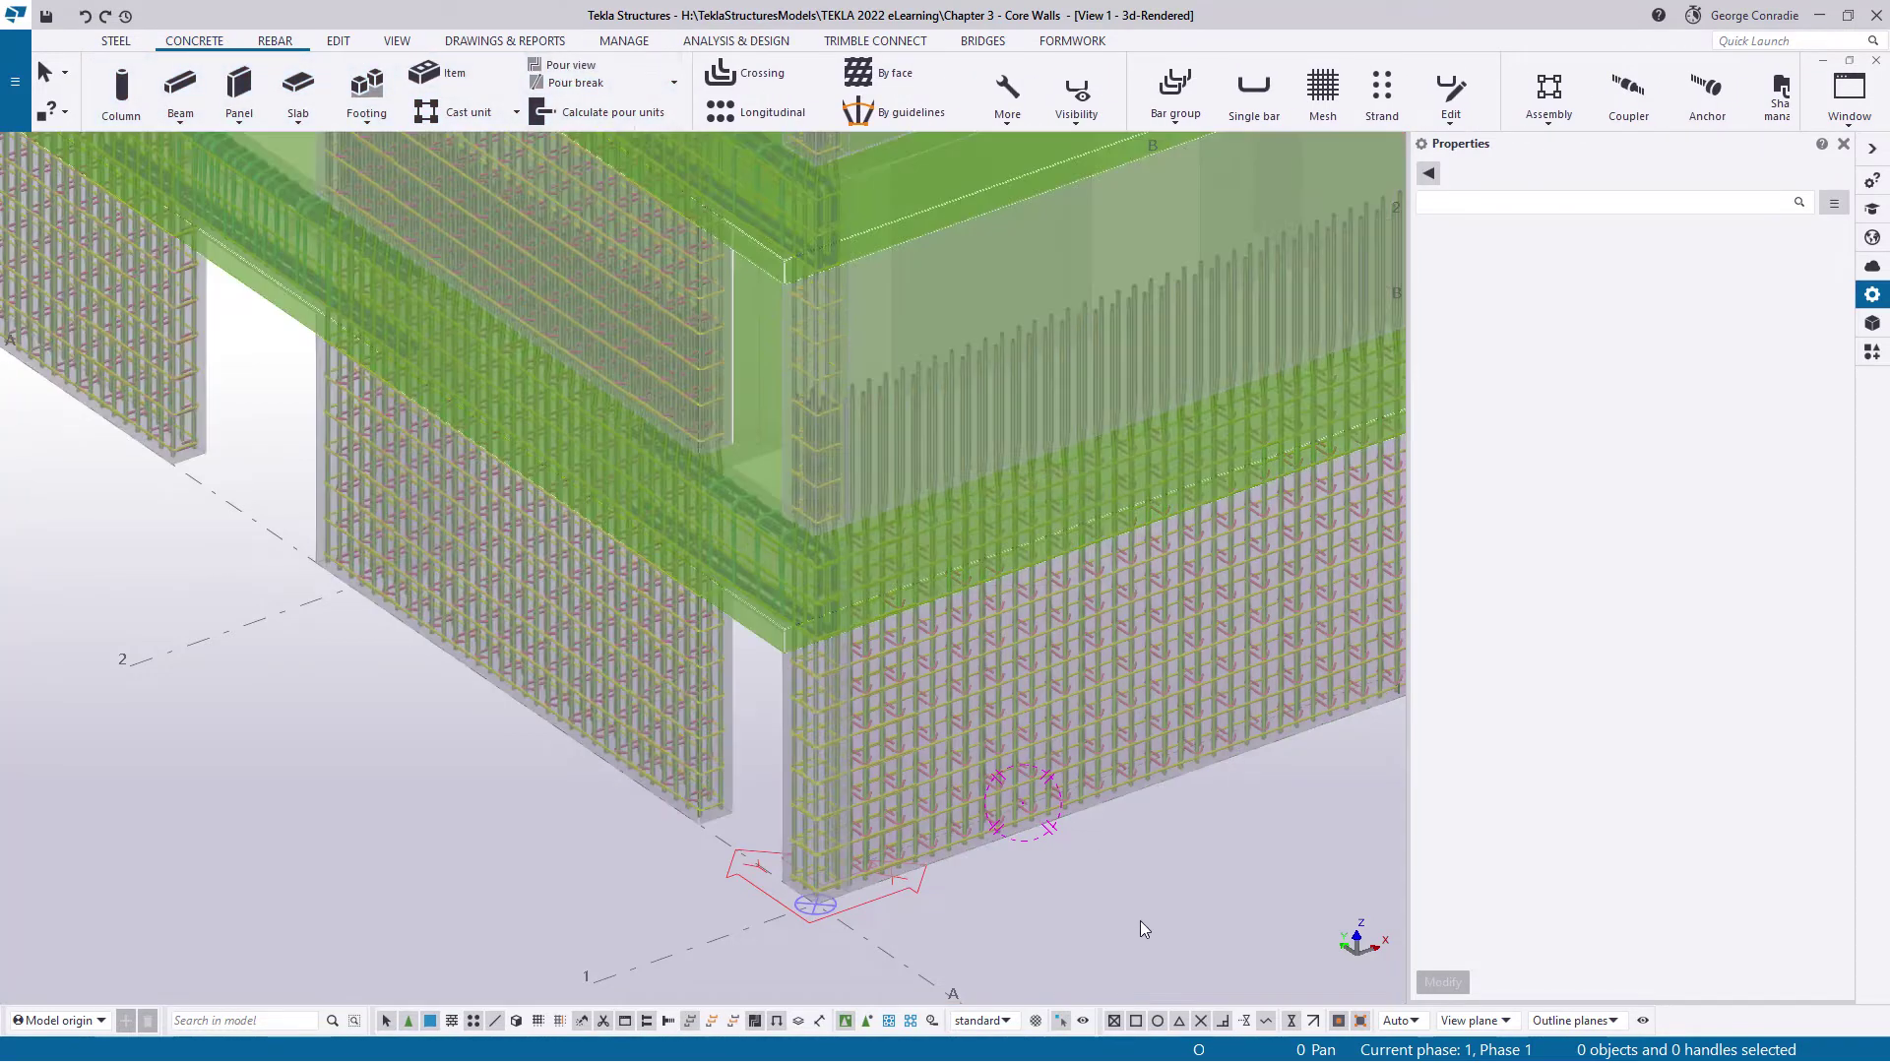
mouse_move(1140, 929)
left_click(1088, 950)
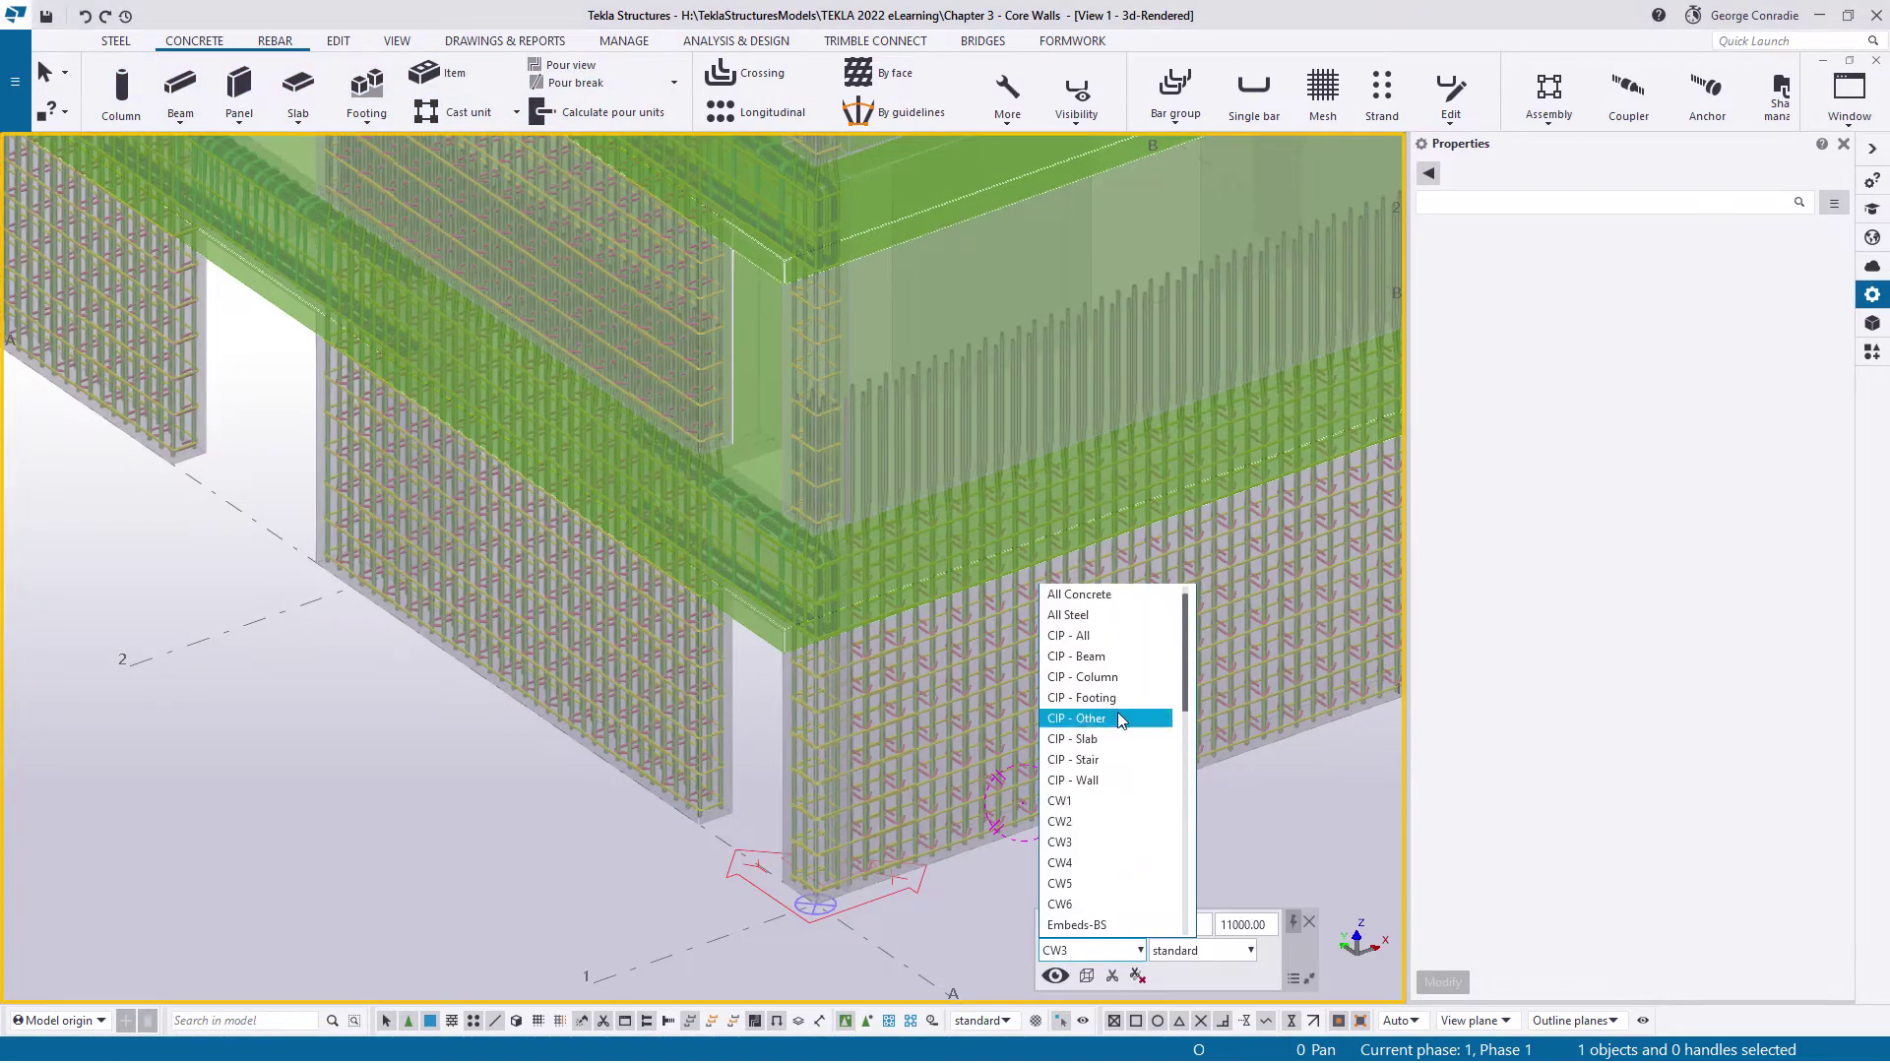
left_click(1095, 594)
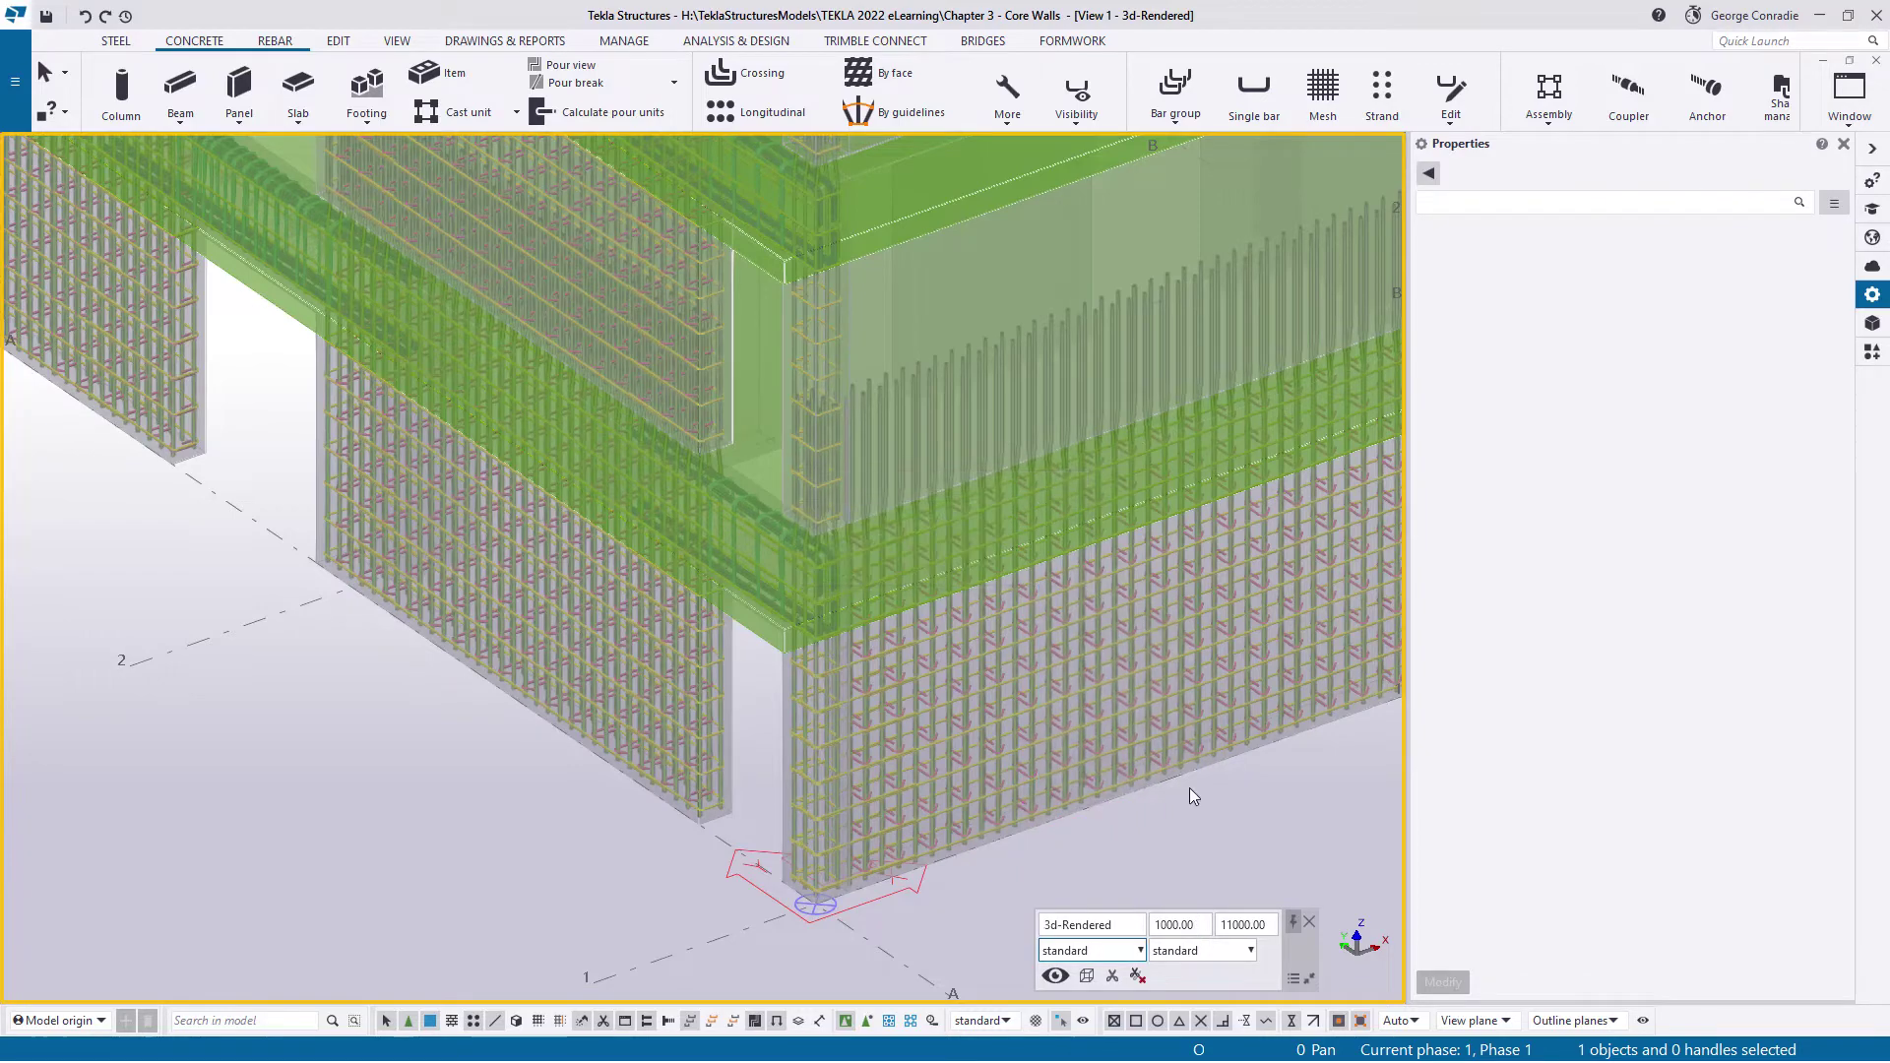
Open the Batch editor and set the reinforced CW3 cast unit at level +0.000 as the source assembly
scroll(1191, 793, "down", 4)
scroll(848, 827, "up", 4)
middle_click_drag(1168, 782, 930, 633)
scroll(963, 766, "up", 5)
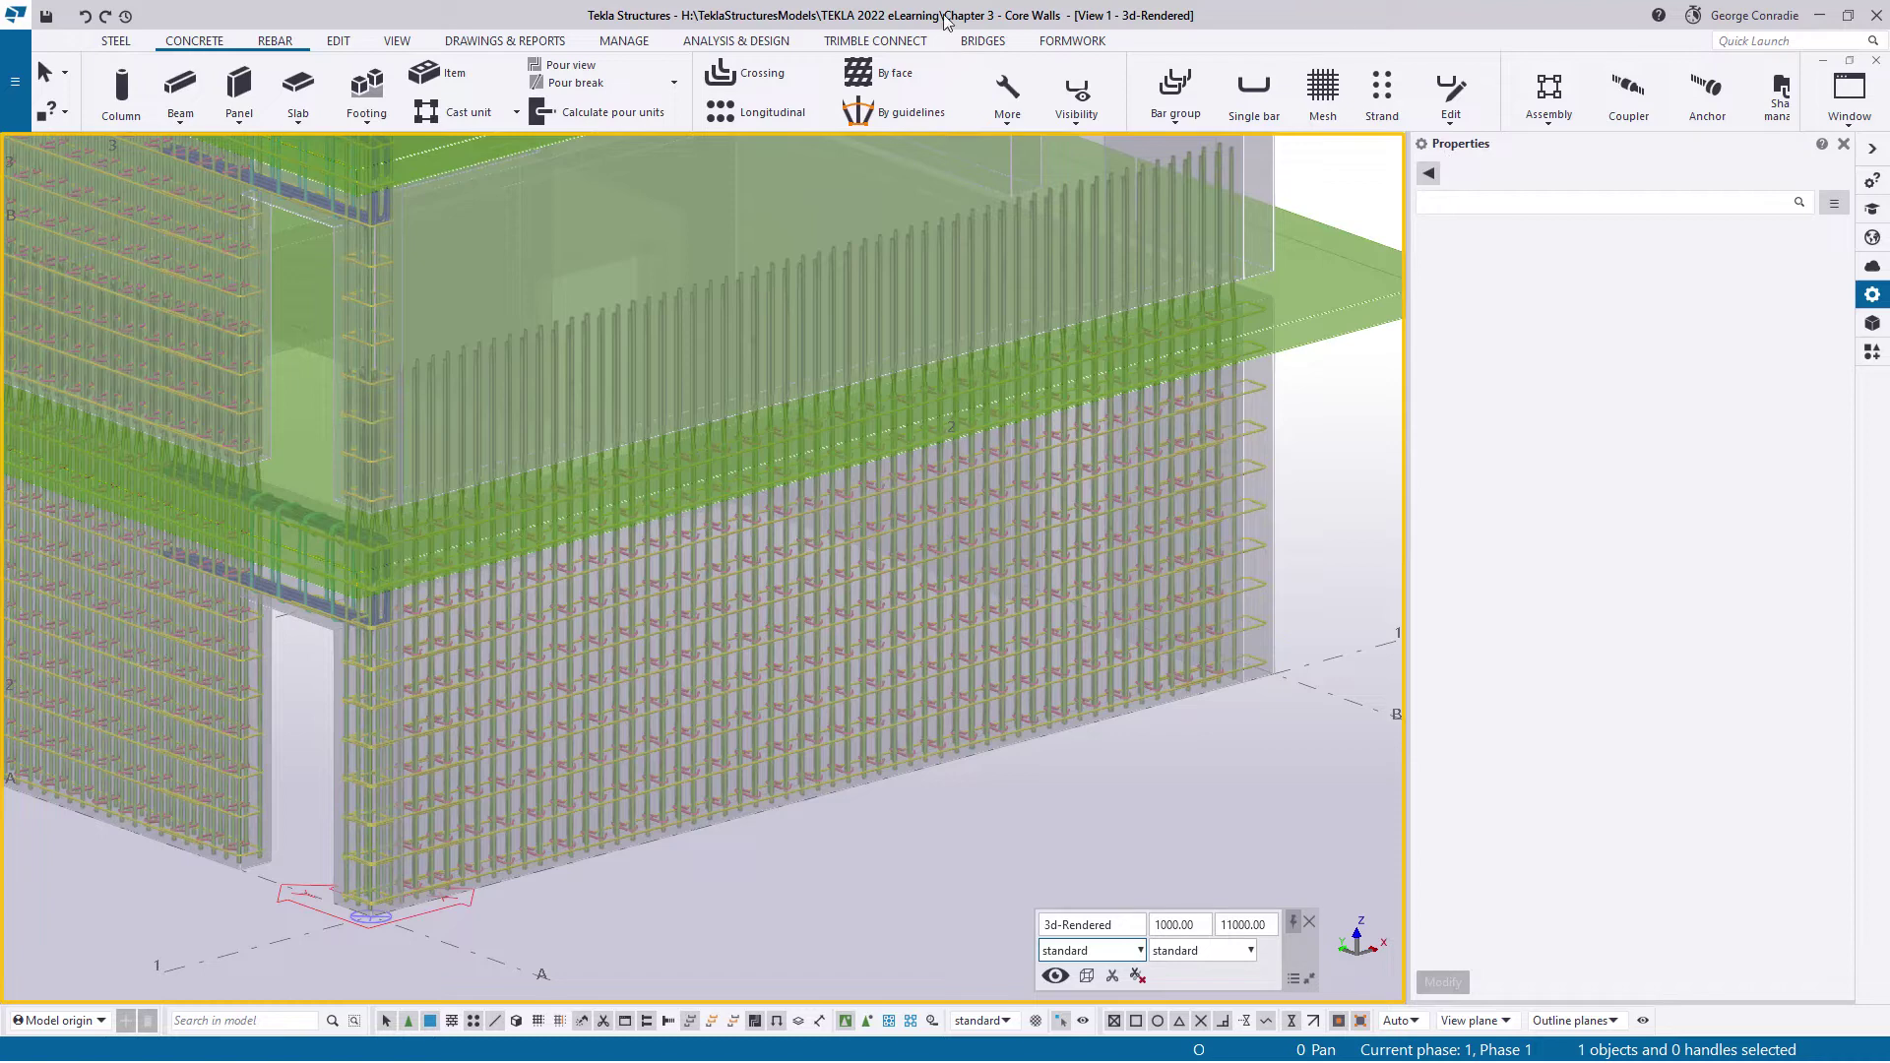
left_click(341, 42)
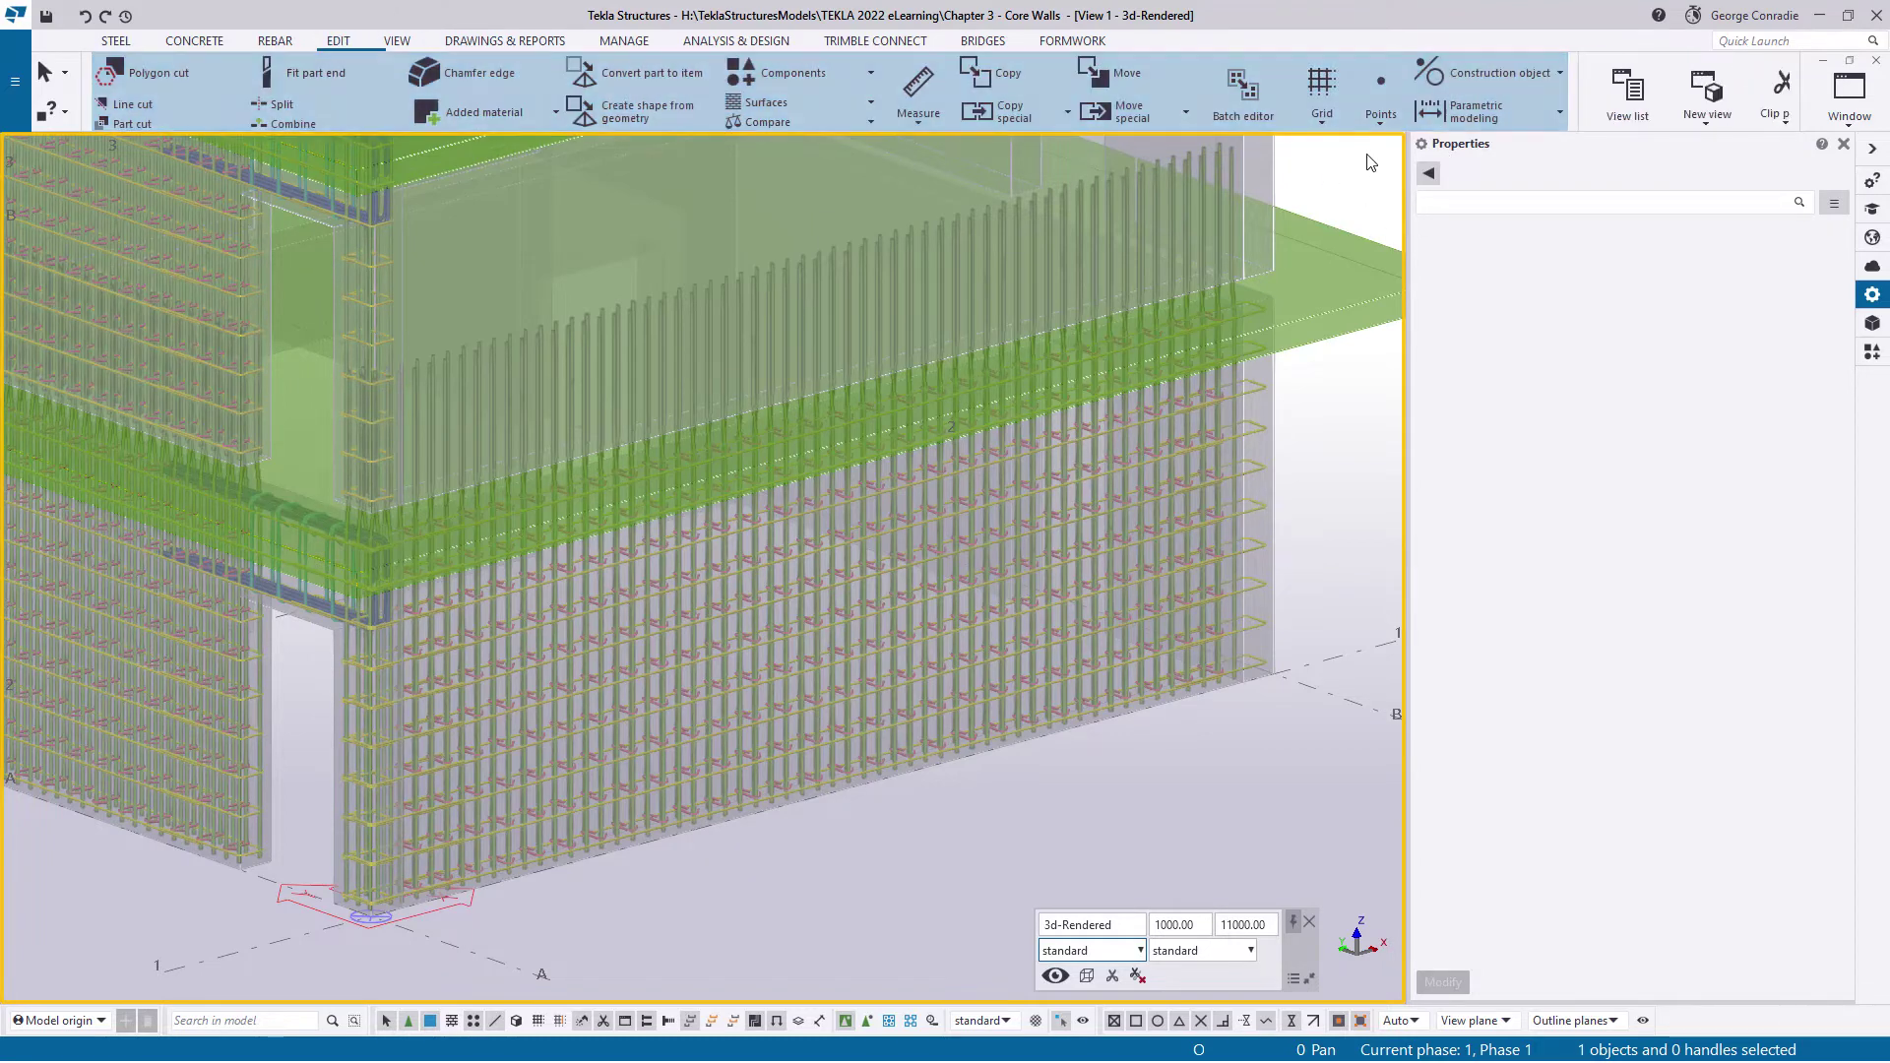
left_click(1268, 110)
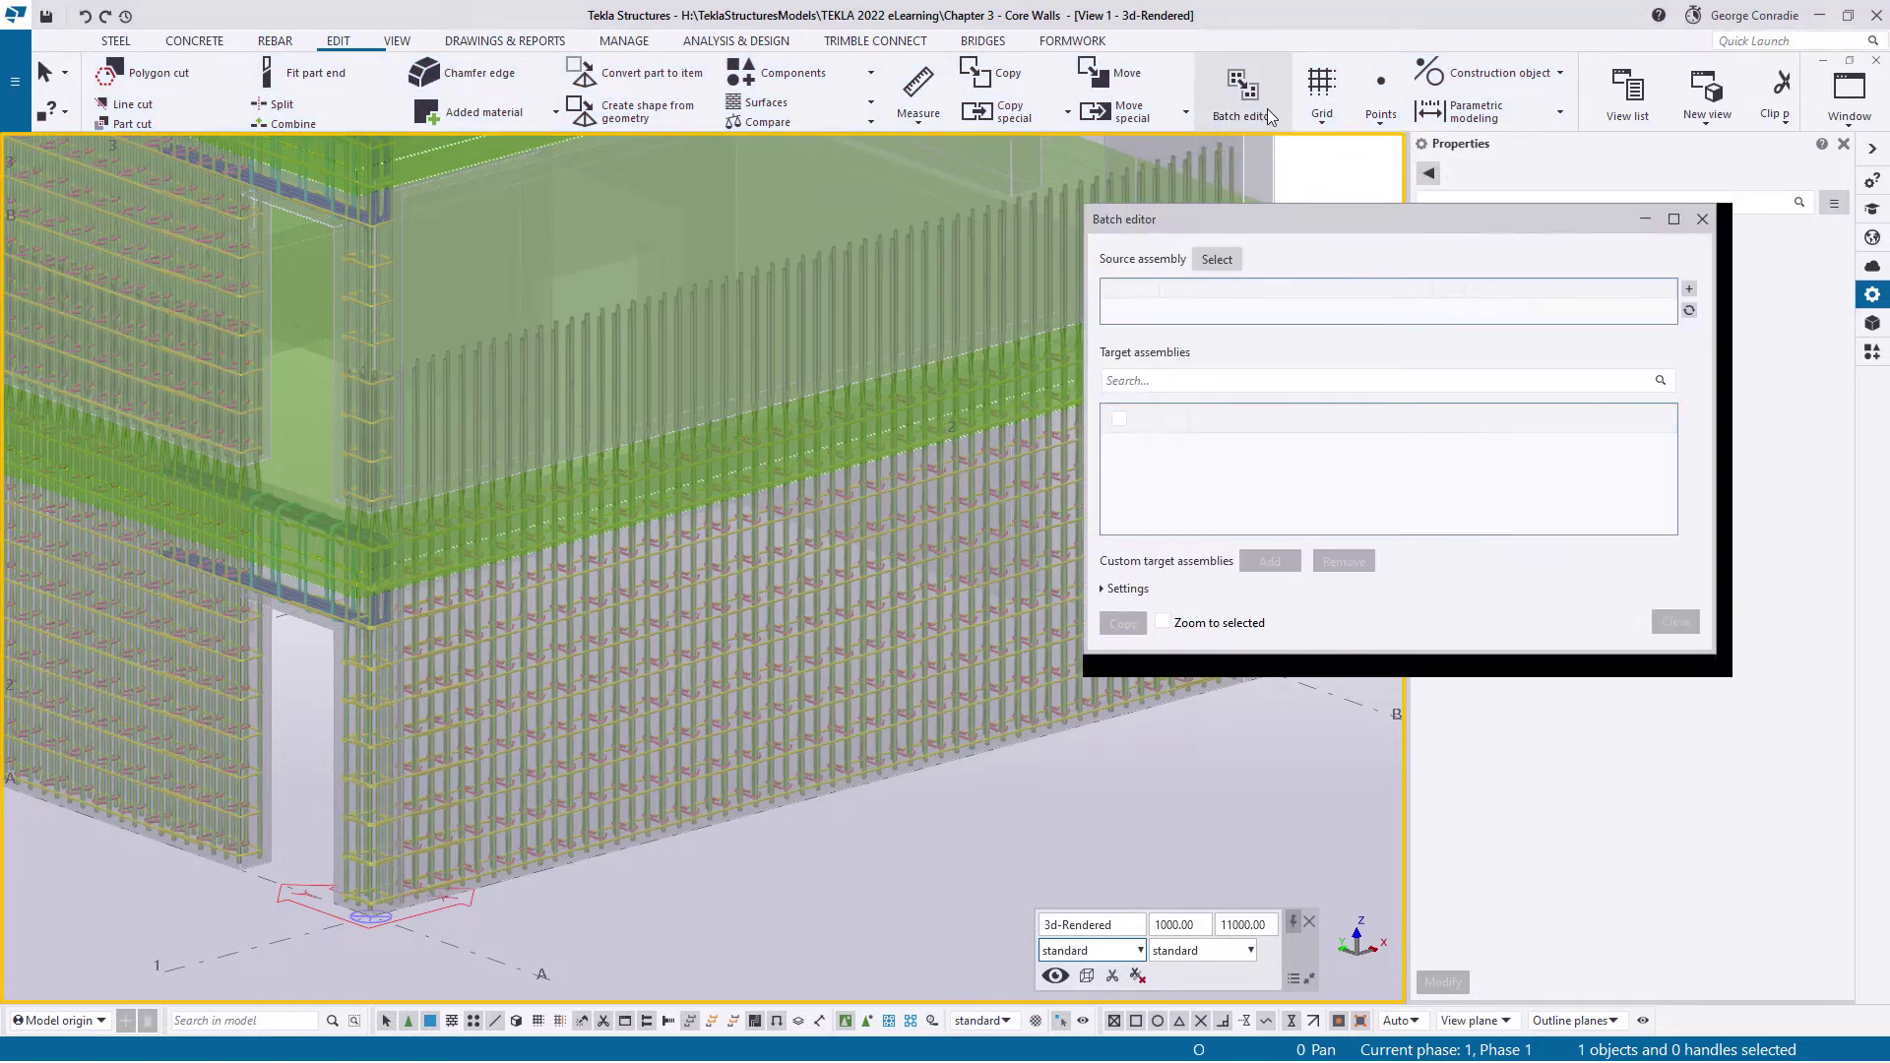
middle_click_drag(659, 882, 581, 881)
scroll(640, 880, "down", 2)
middle_click_drag(844, 878, 823, 773)
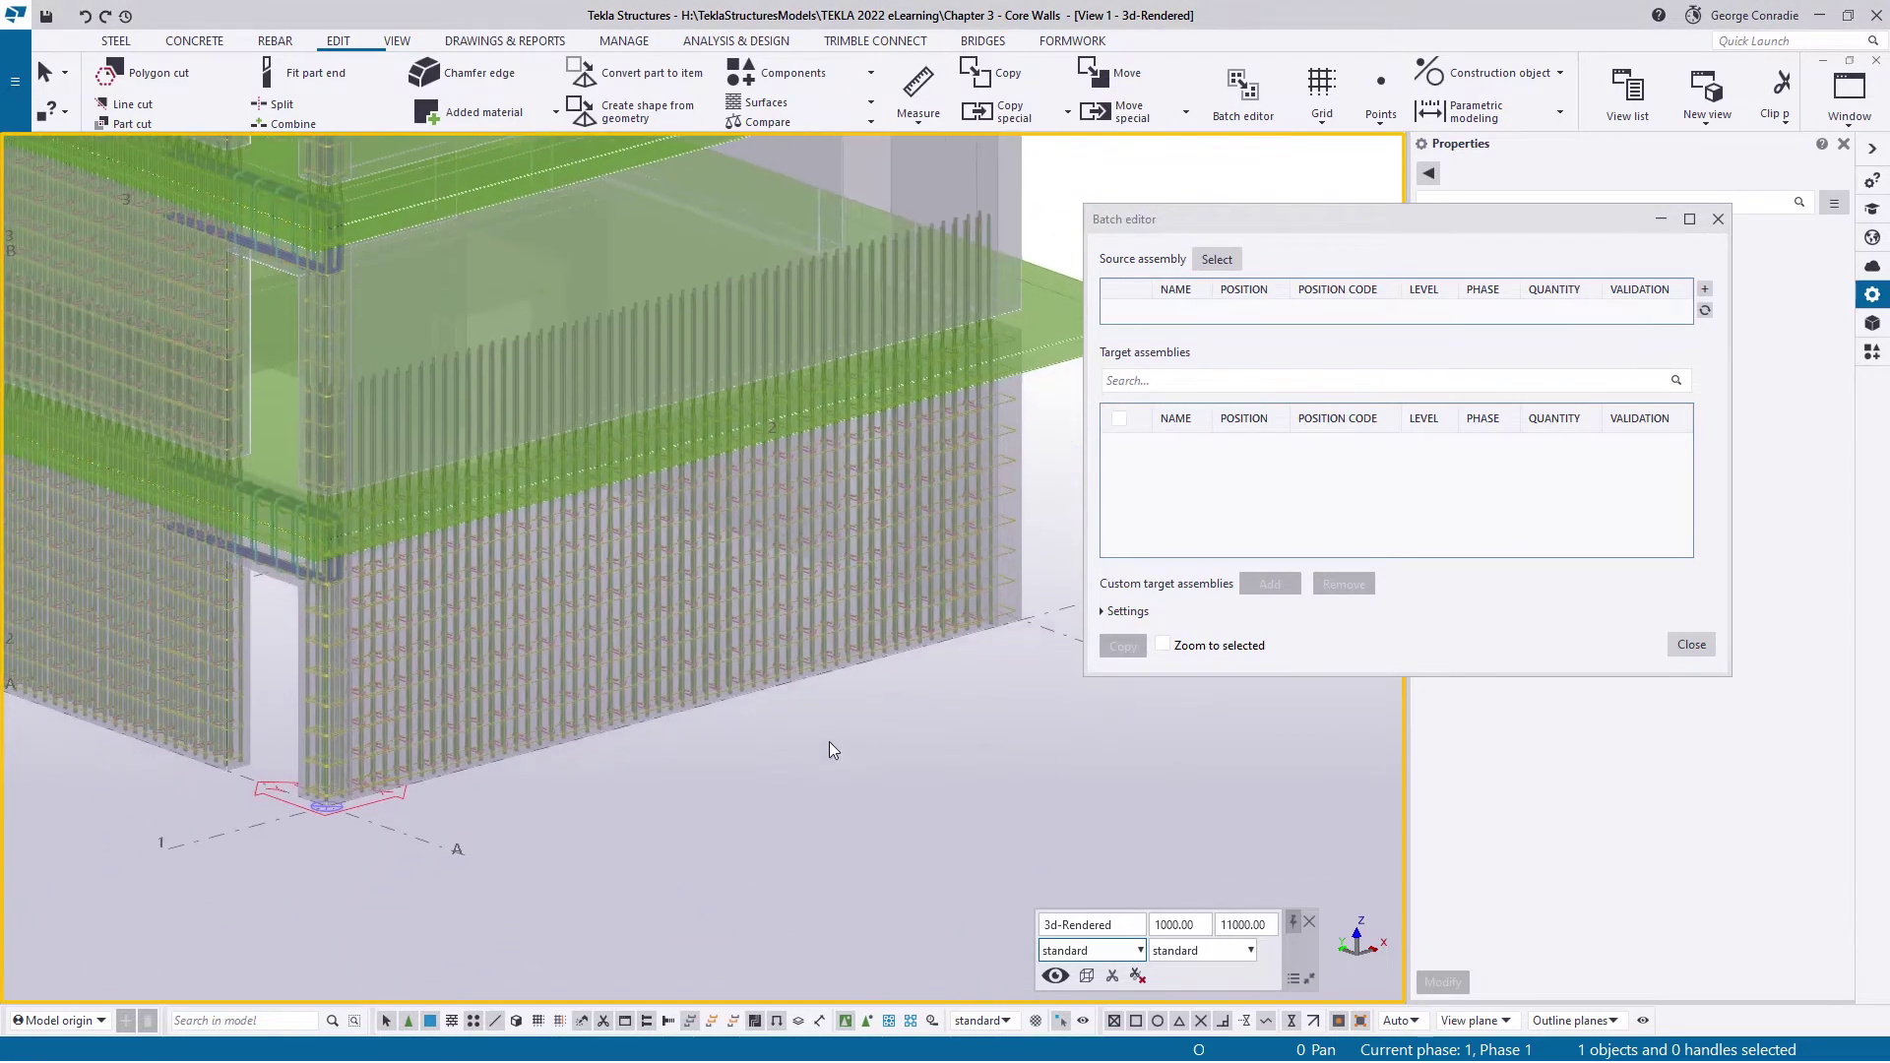
left_click(806, 684)
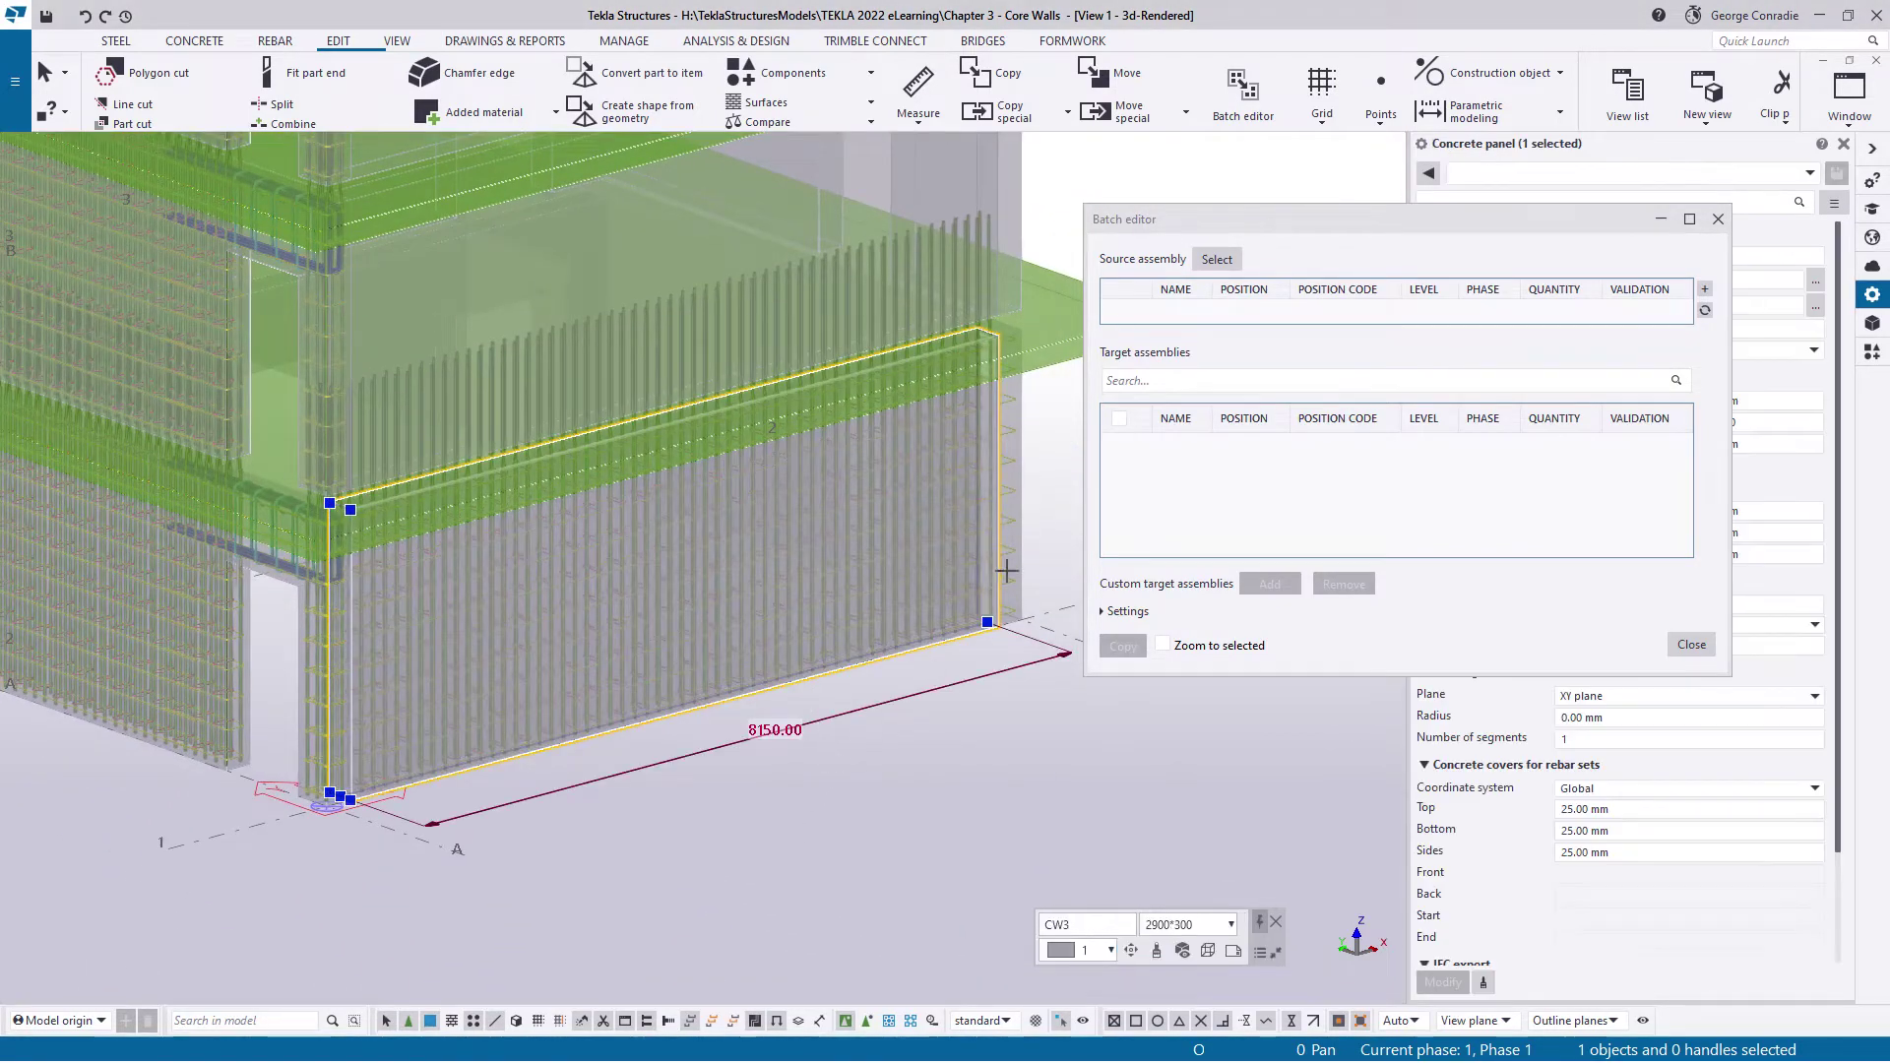
left_click(1219, 260)
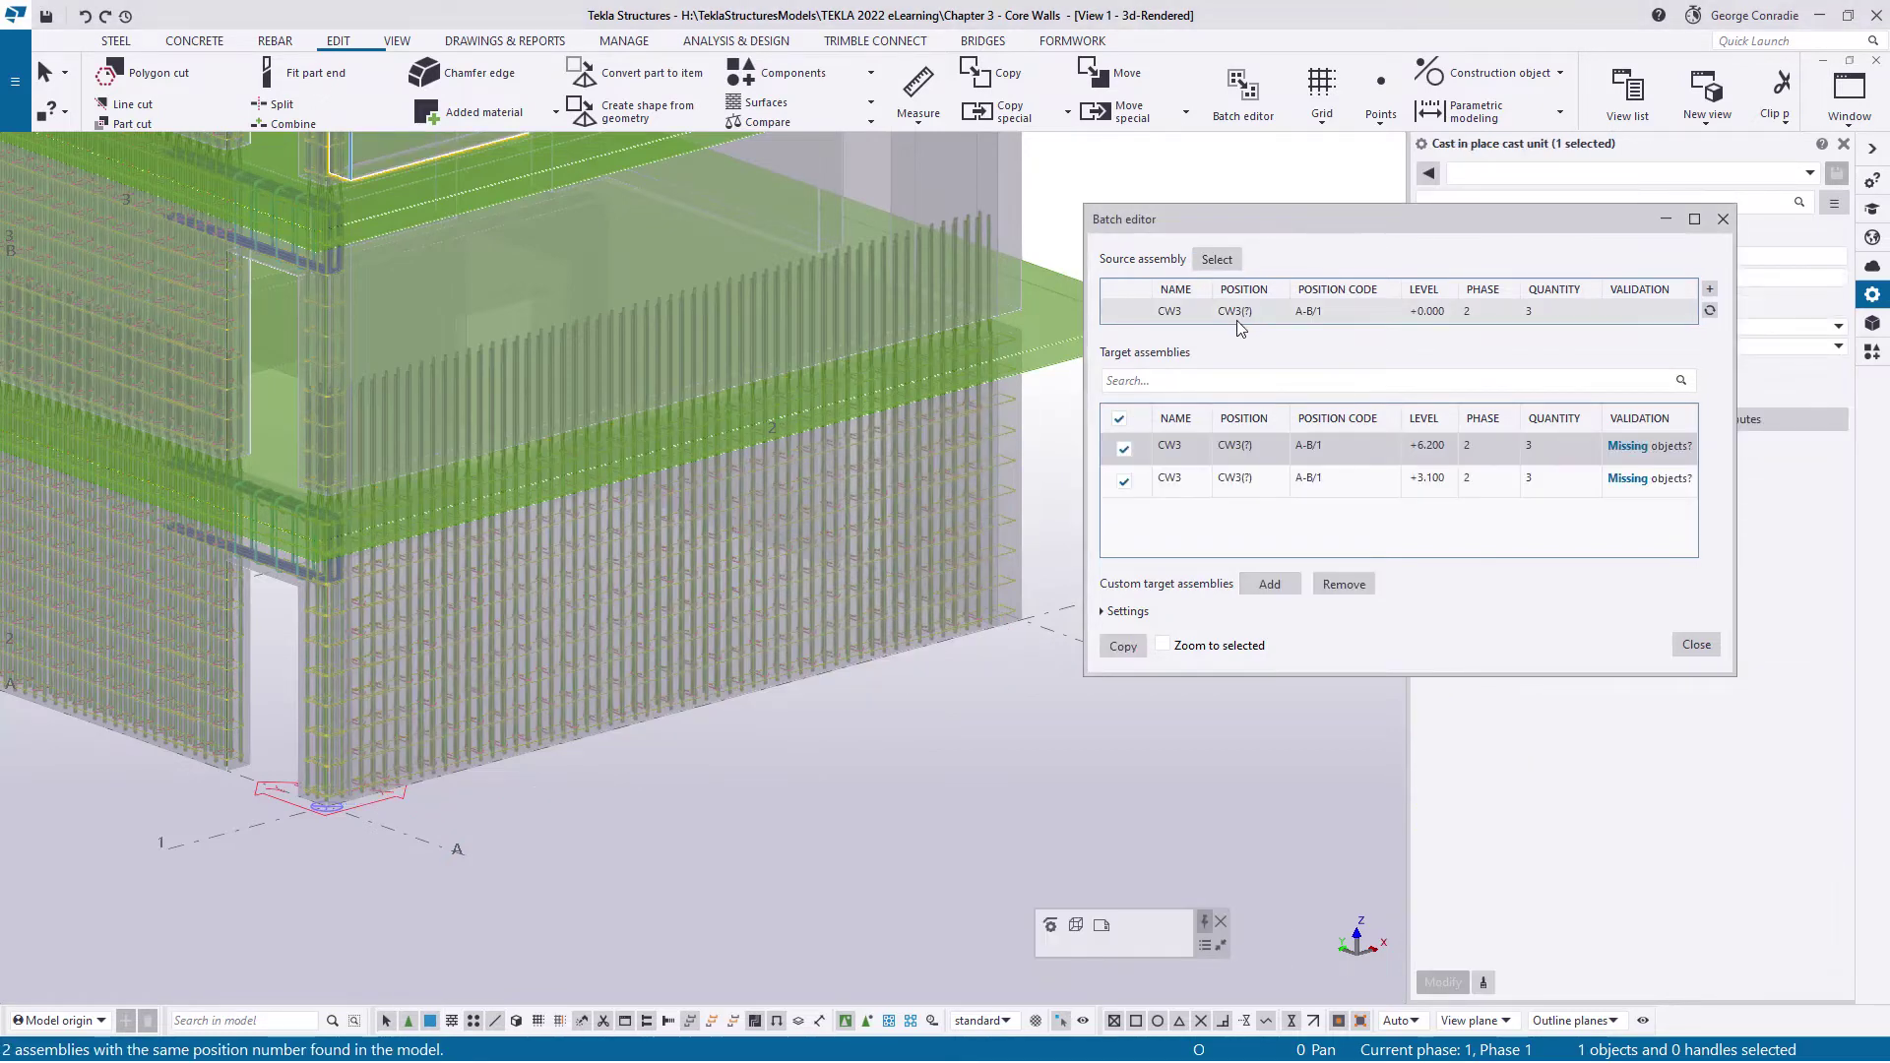
Copy the source reinforcement to the CW3 target assemblies at +3.100 and +6.200, check their grid B end, and close the Batch editor
scroll(1015, 689, "down", 1)
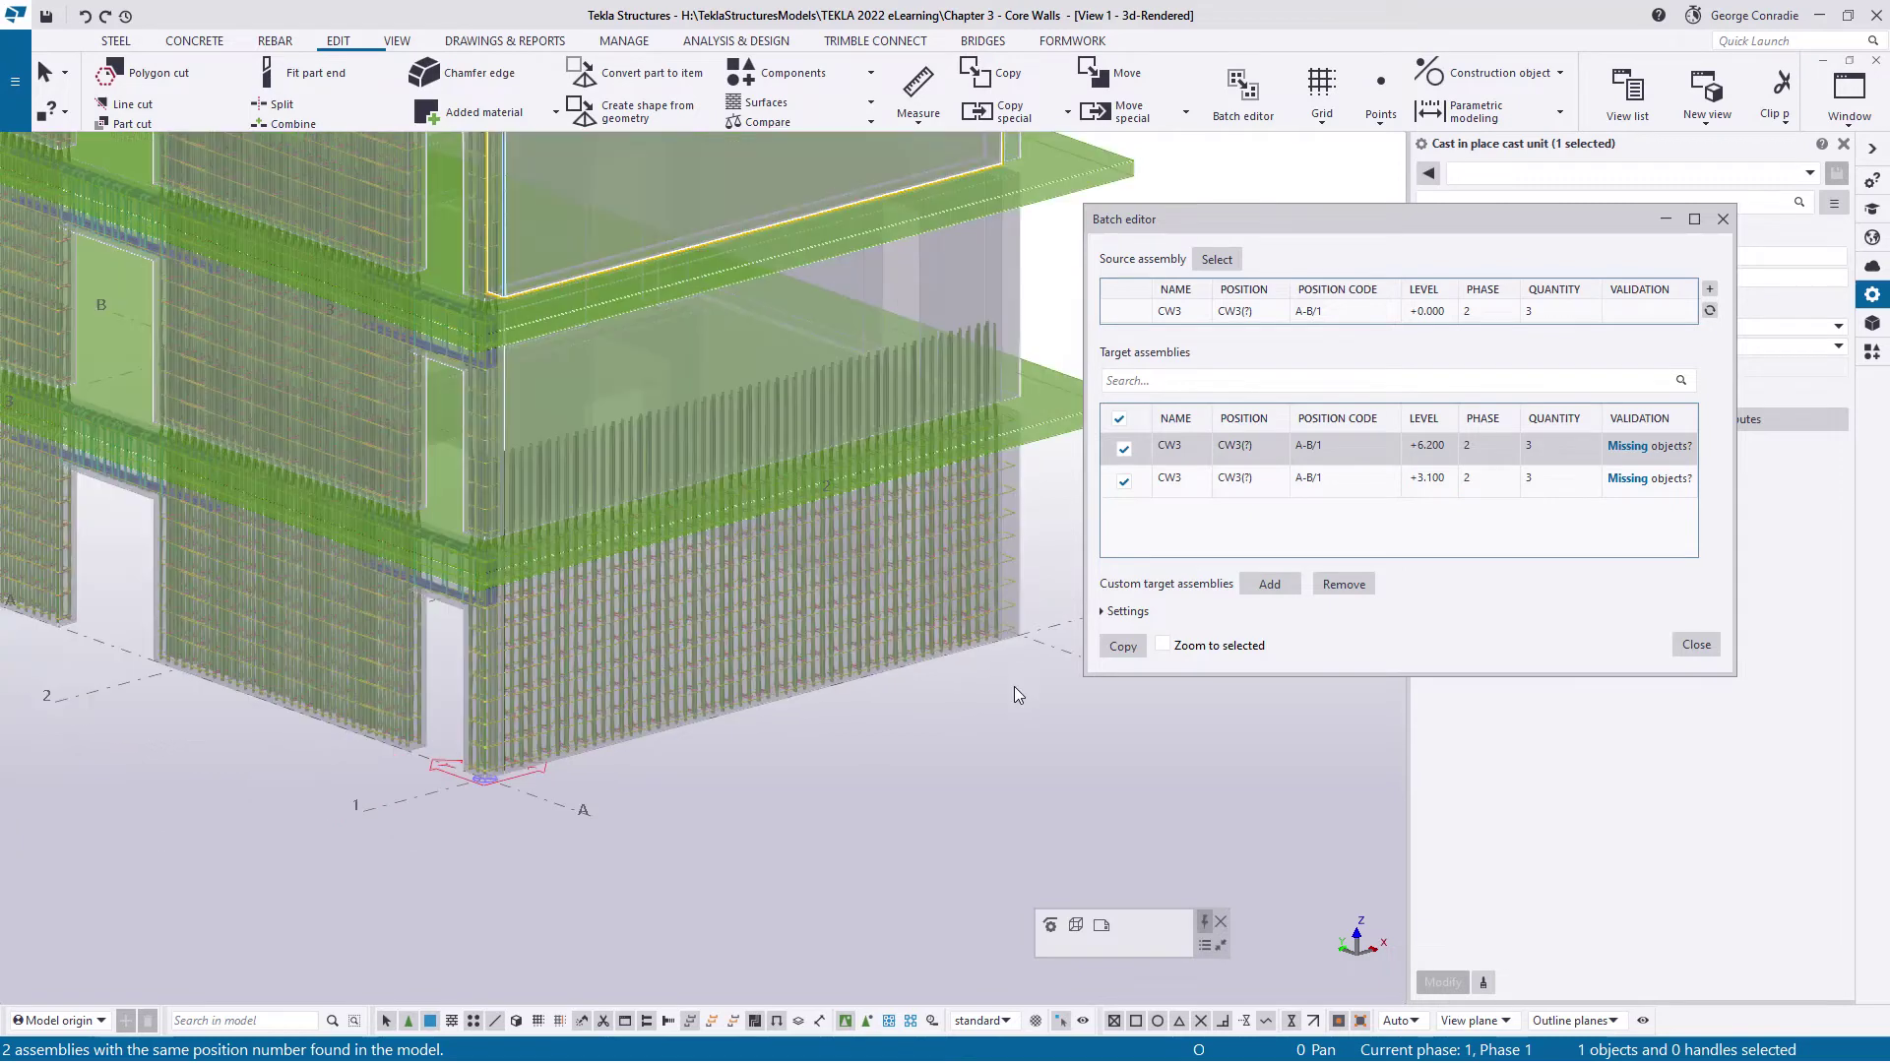
middle_click_drag(1014, 689, 868, 872)
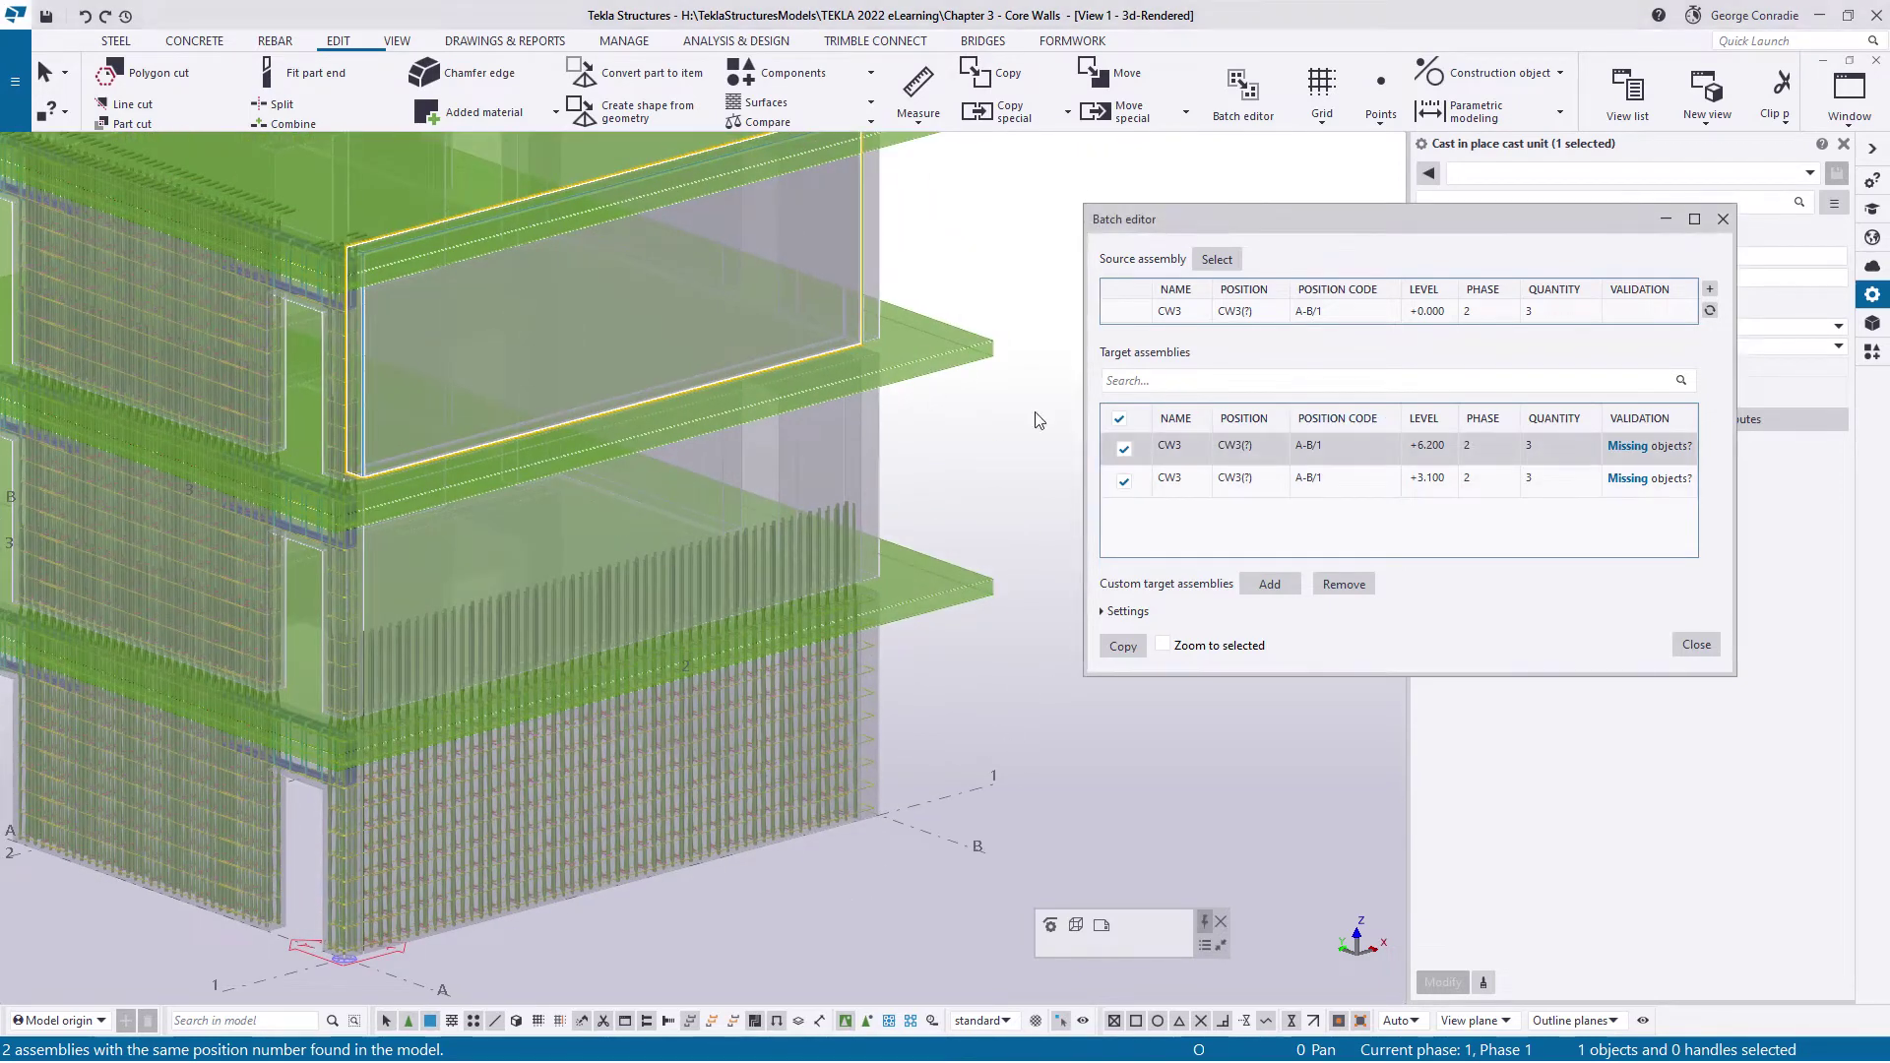
left_click(1229, 483)
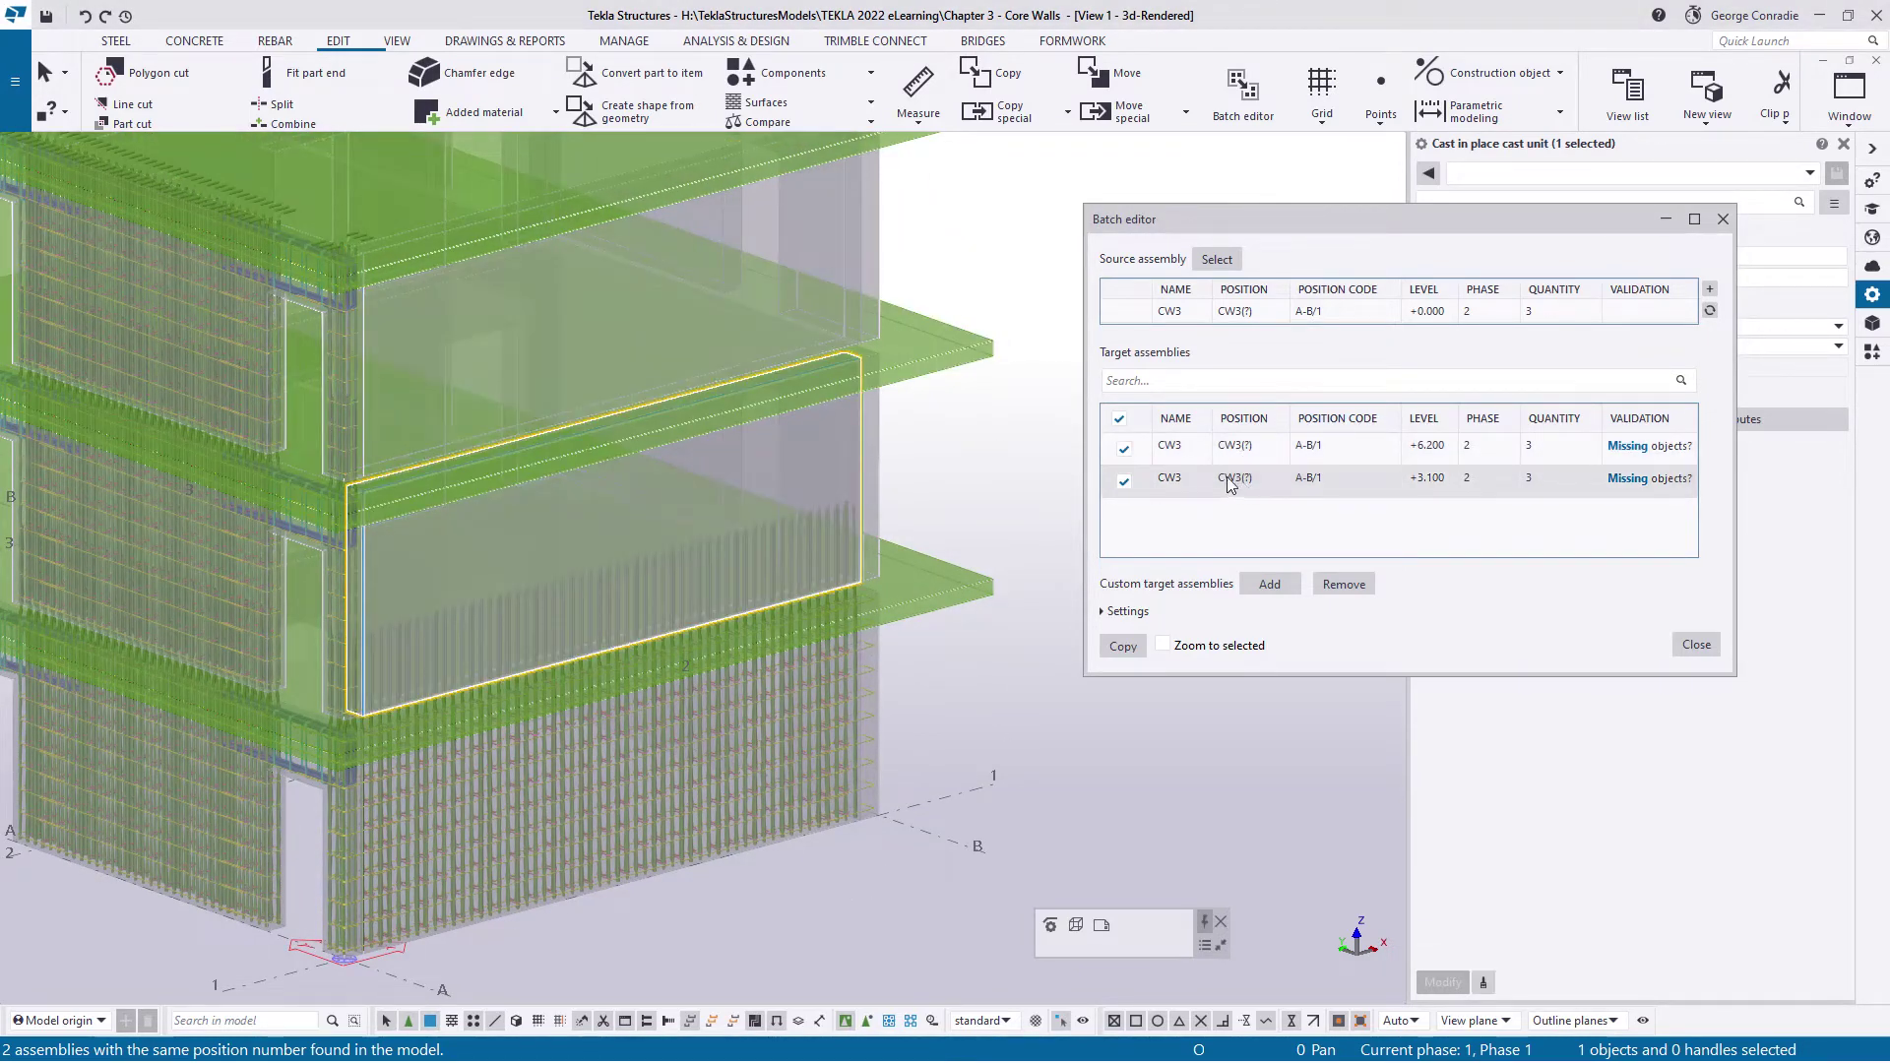
left_click(1125, 647)
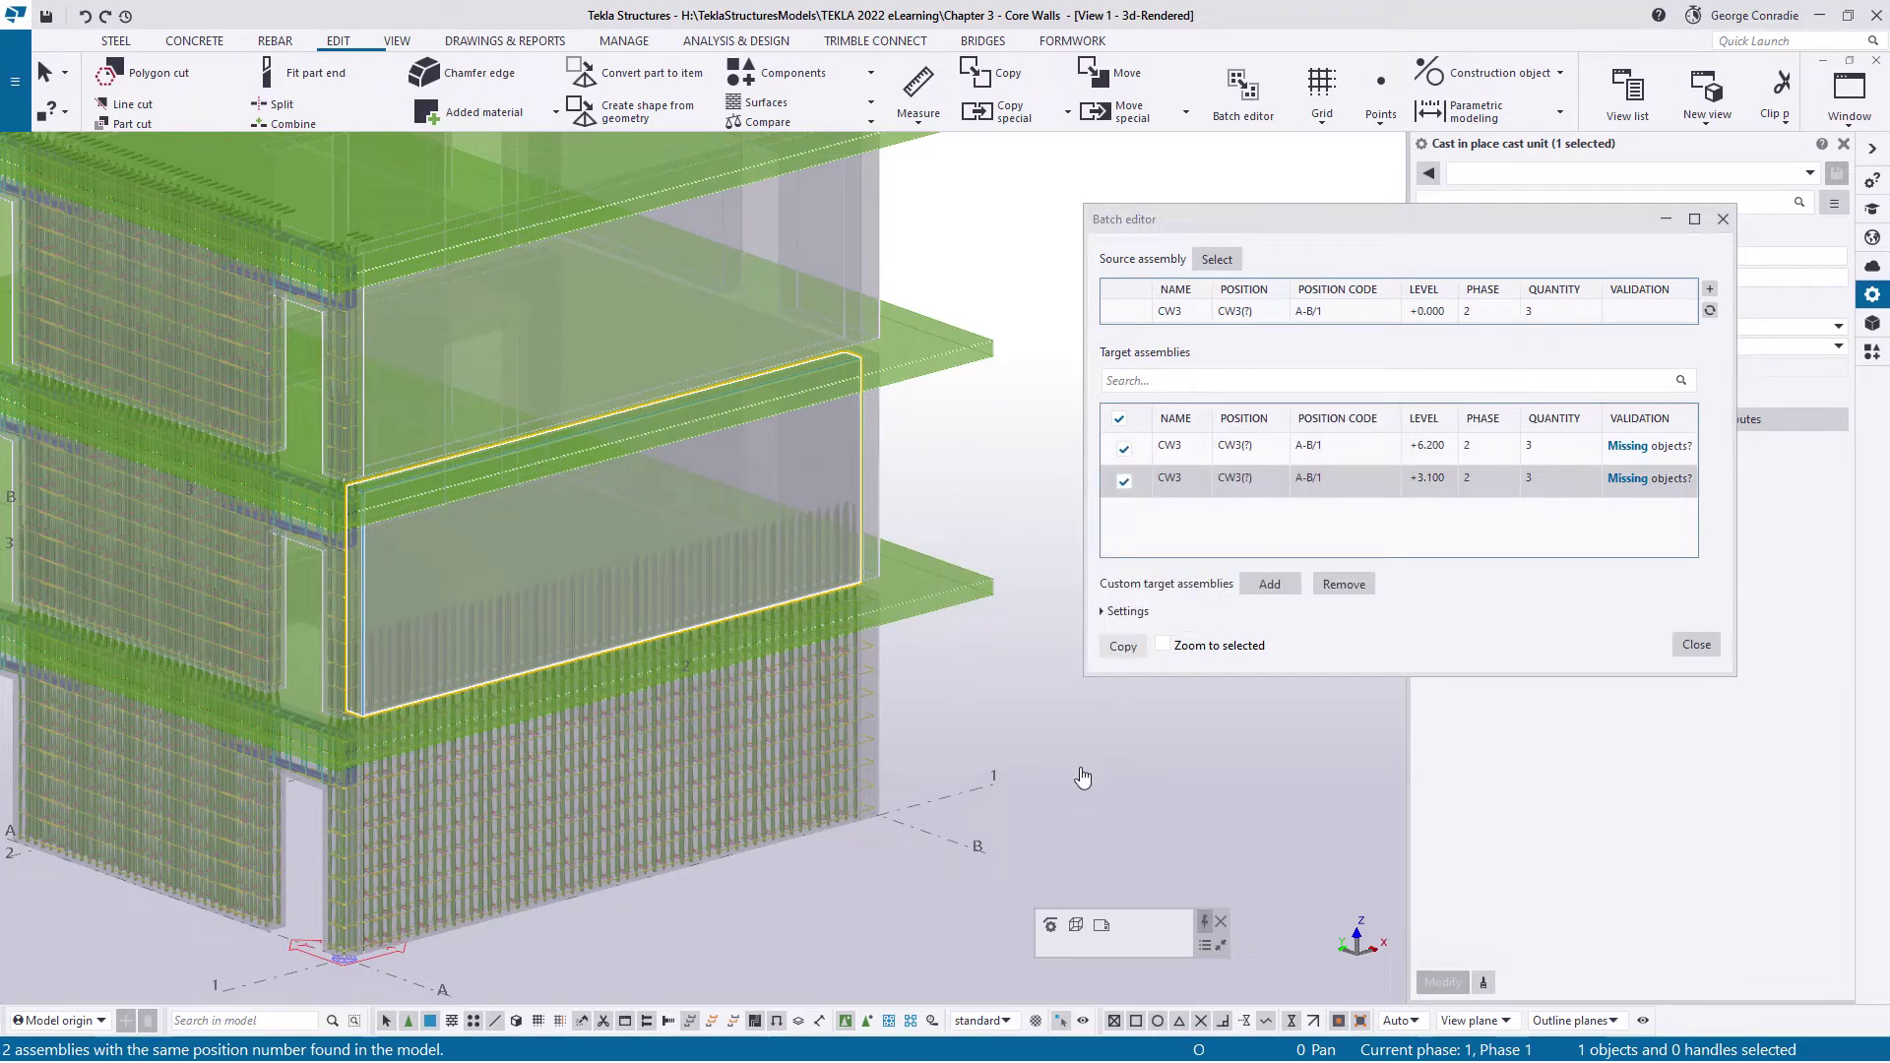
scroll(1004, 768, "up", 5)
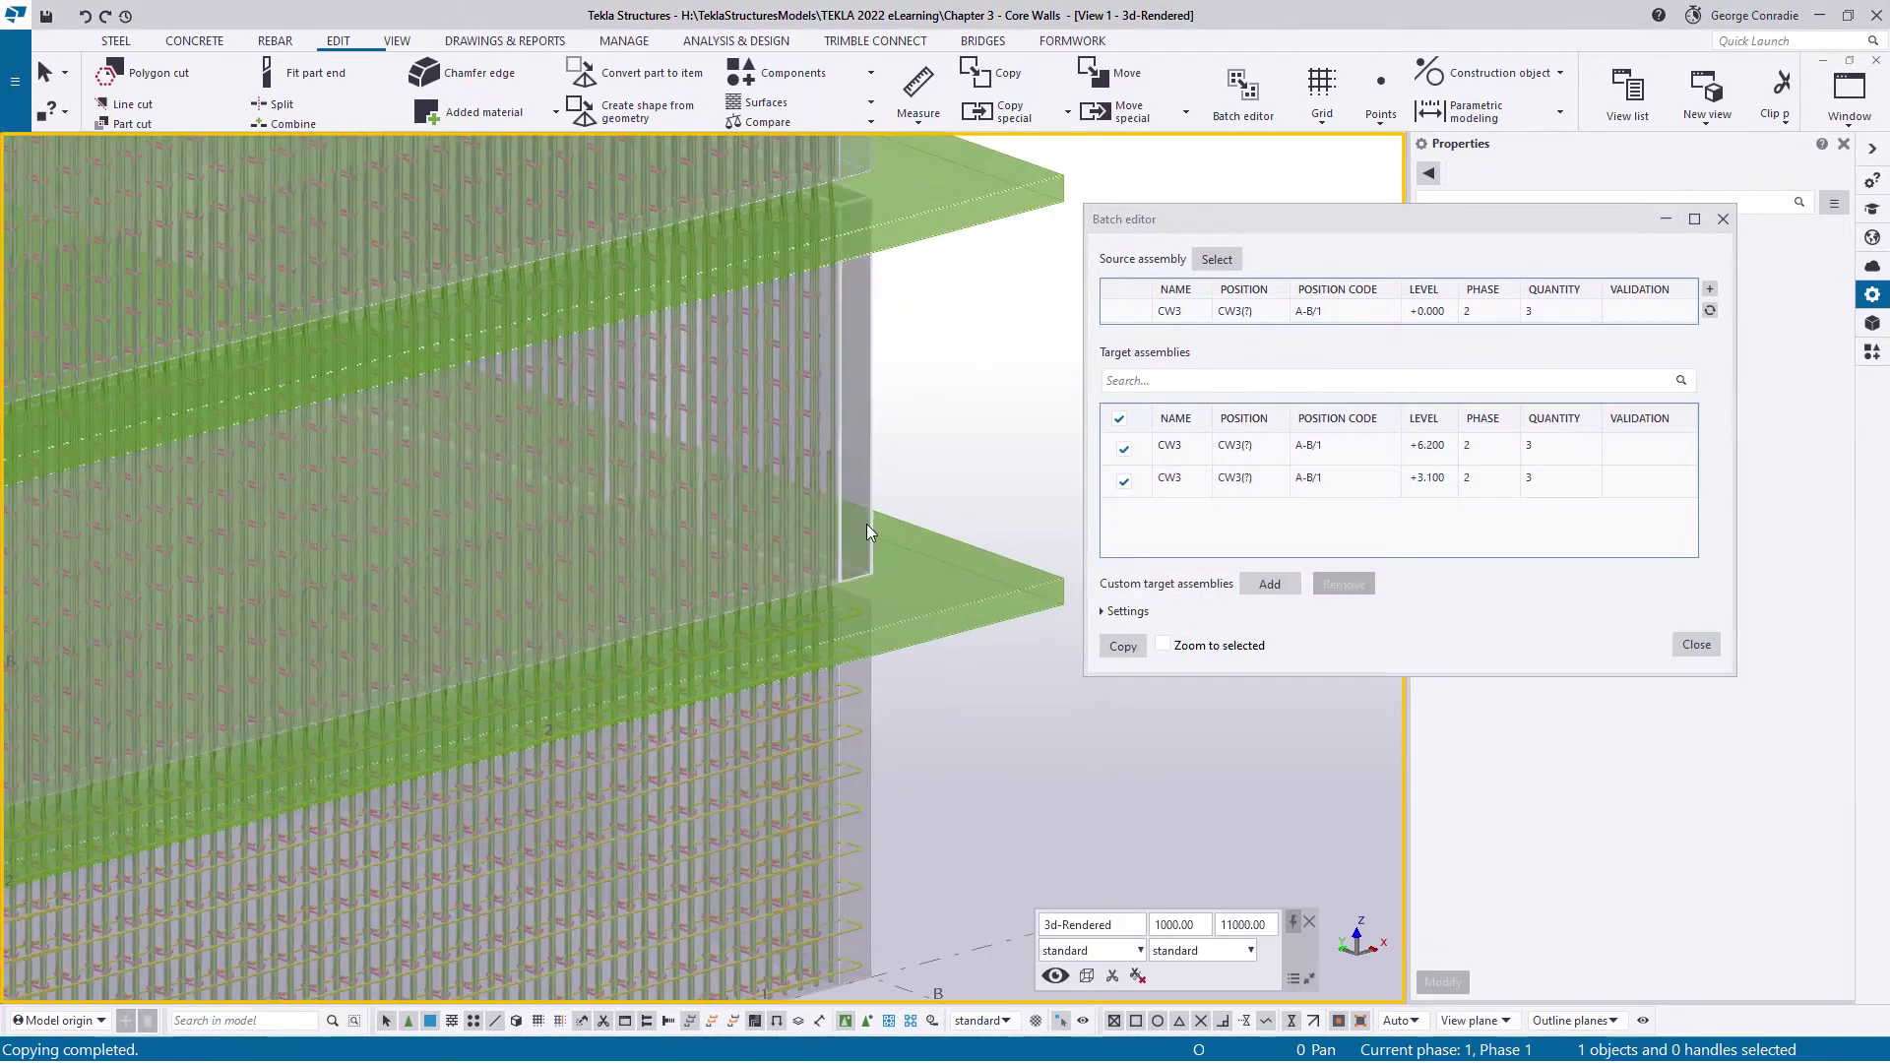
middle_click_drag(831, 485, 763, 477, "ctrl")
scroll(763, 476, "down", 1)
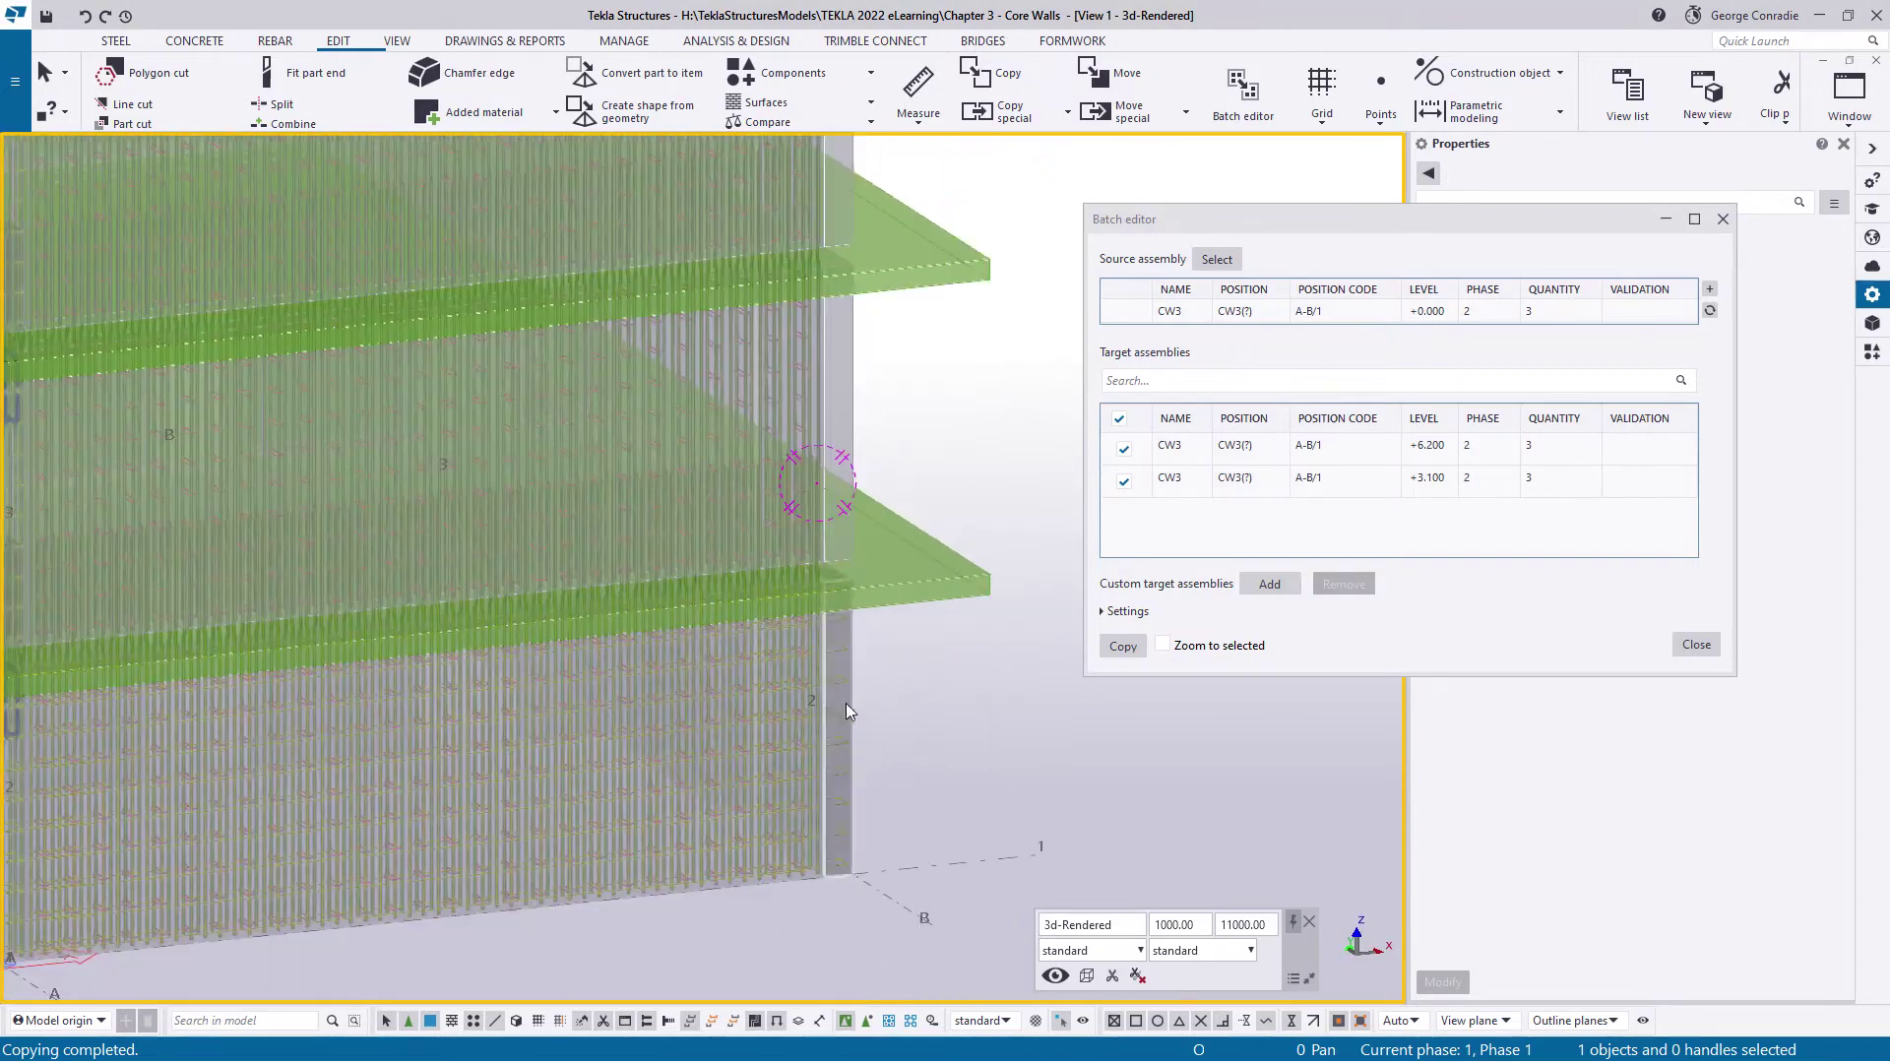
left_click(1695, 644)
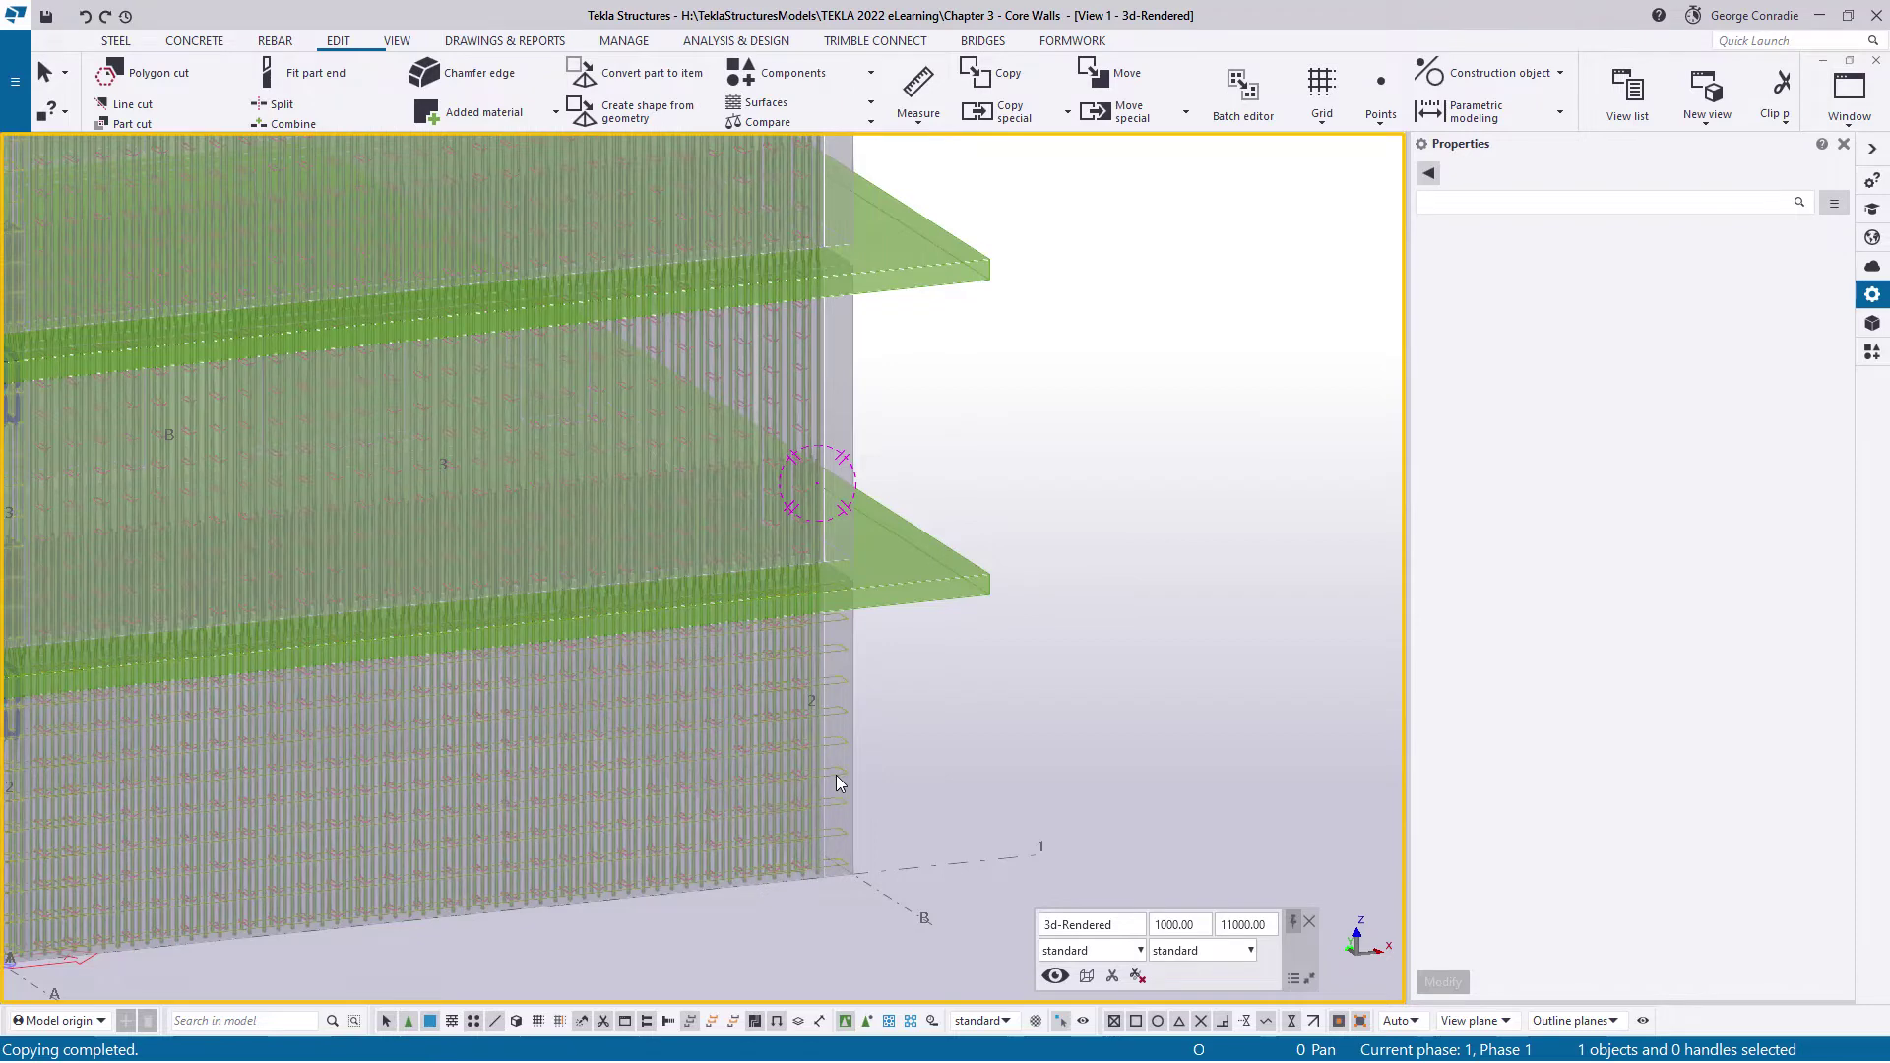
Copy CW3's horizontal N12 rebar set upward in 3100 mm storey steps to the two upper levels, based at the grid 1/B wall corner
left_click(836, 778)
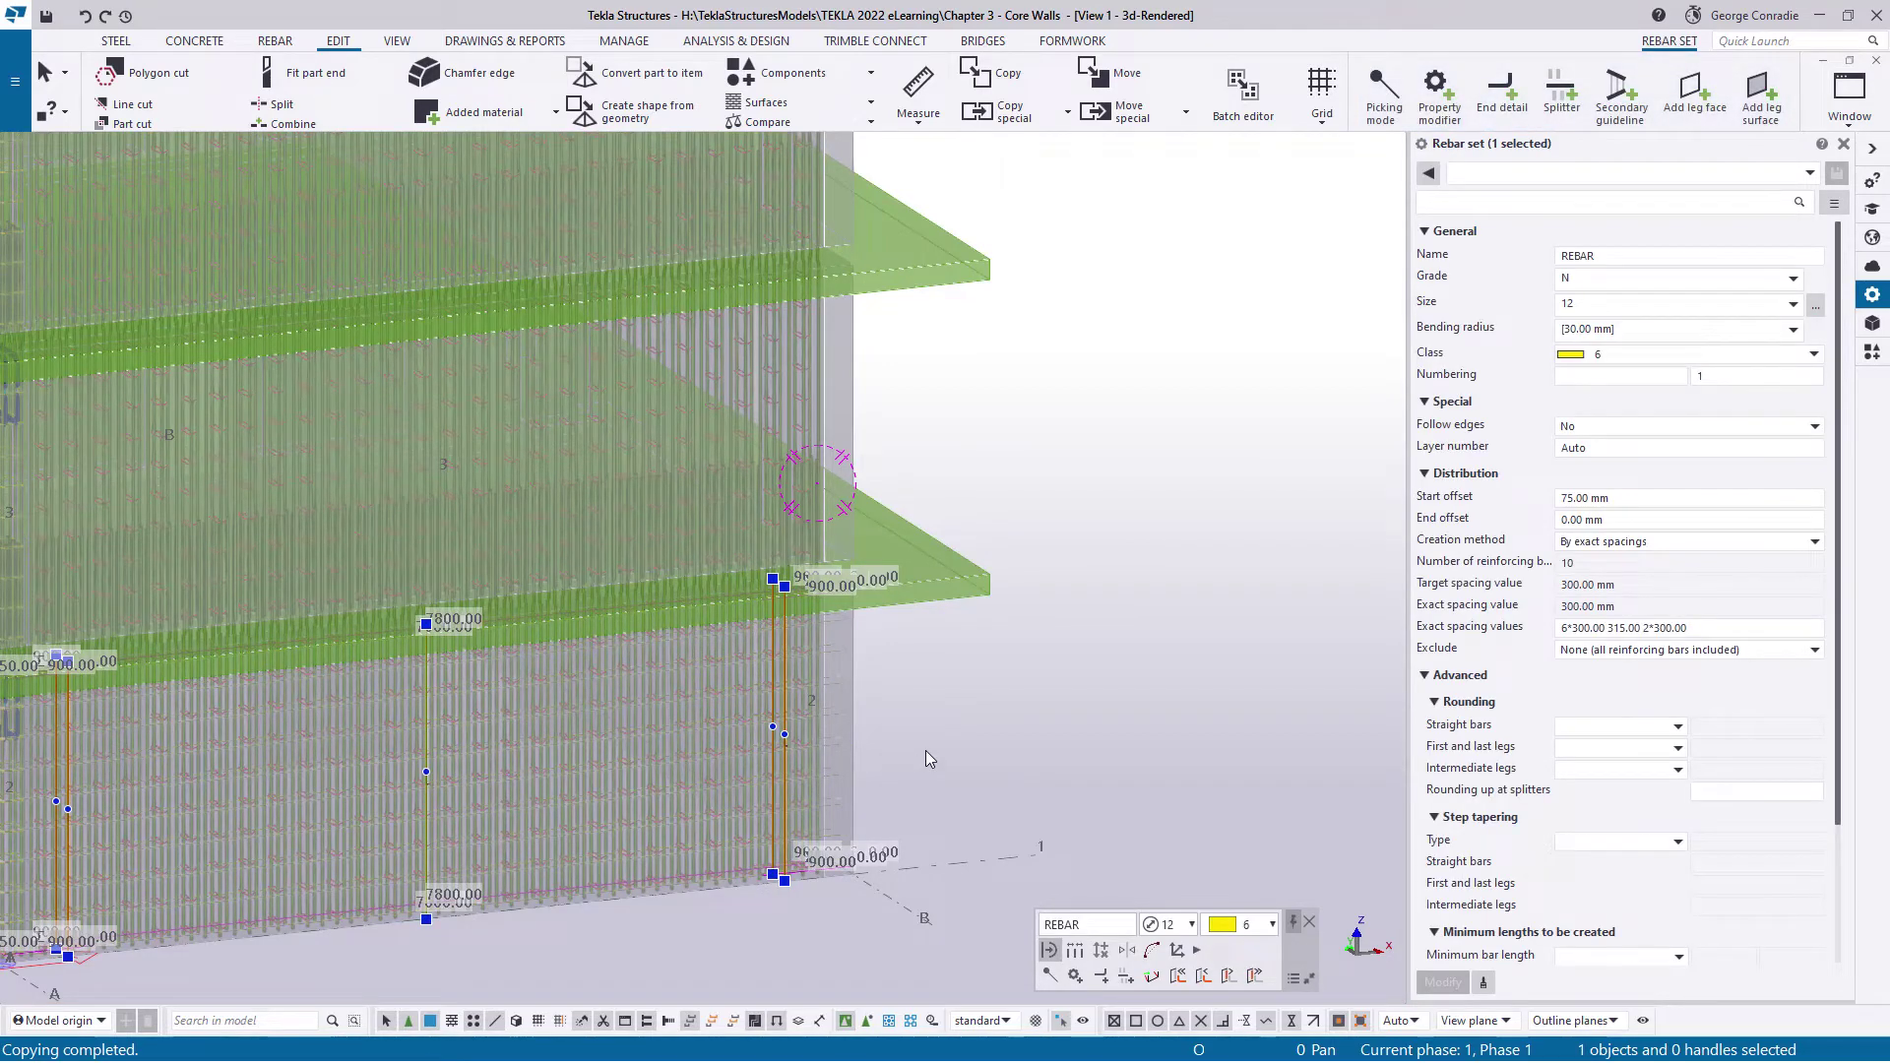
key("ctrl+c")
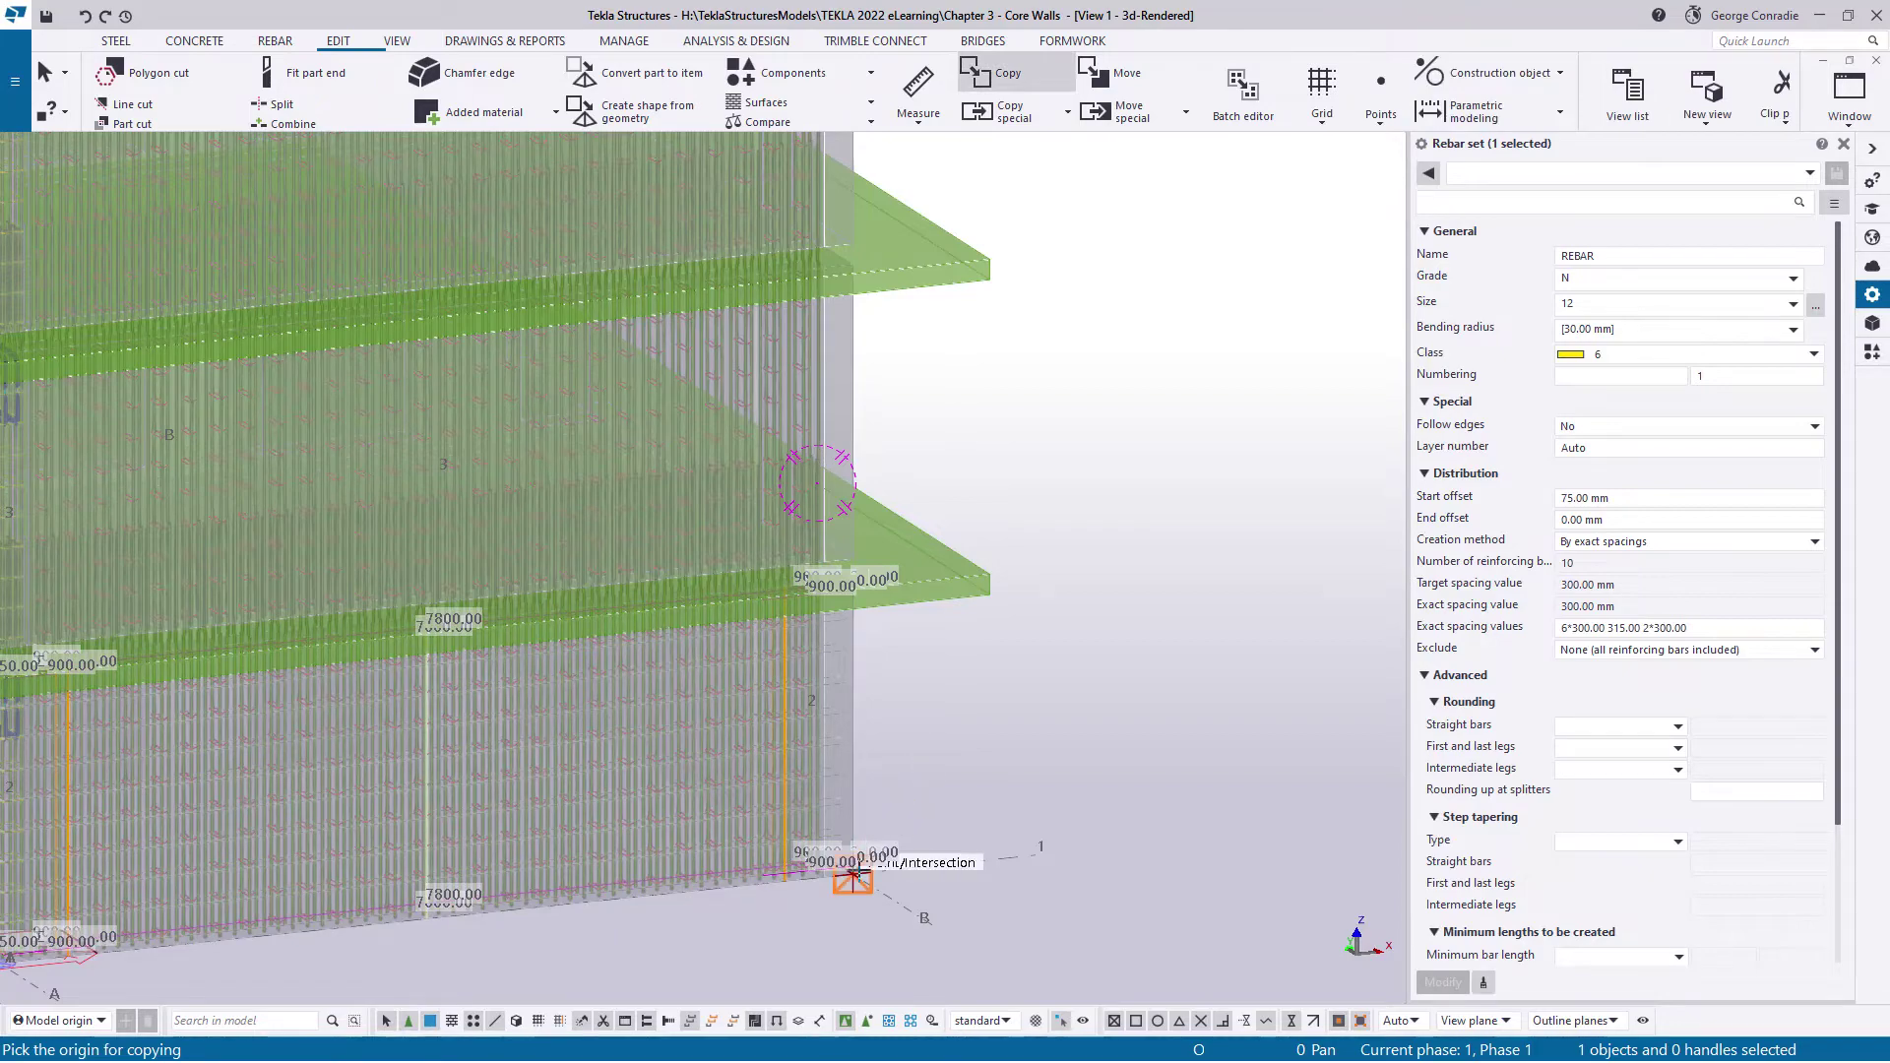
left_click(856, 879)
scroll(772, 541, "up", 5)
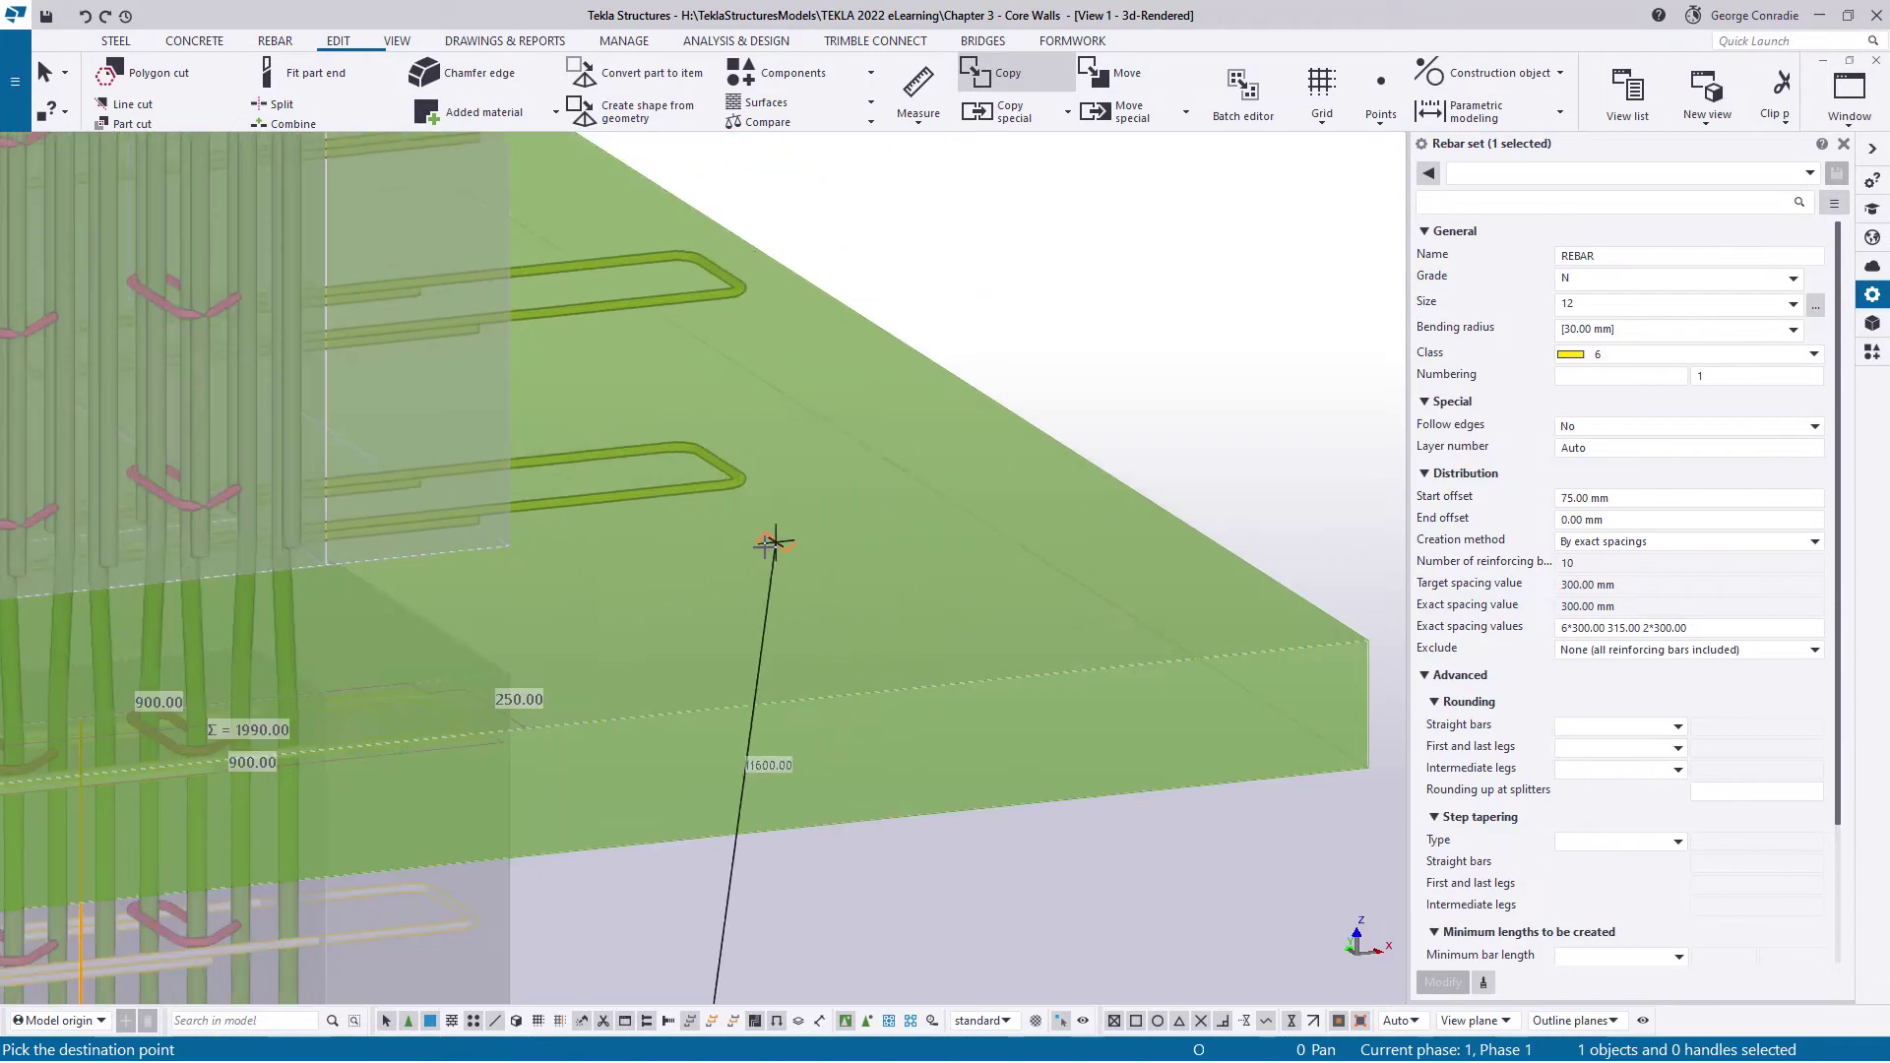
scroll(510, 547, "down", 5)
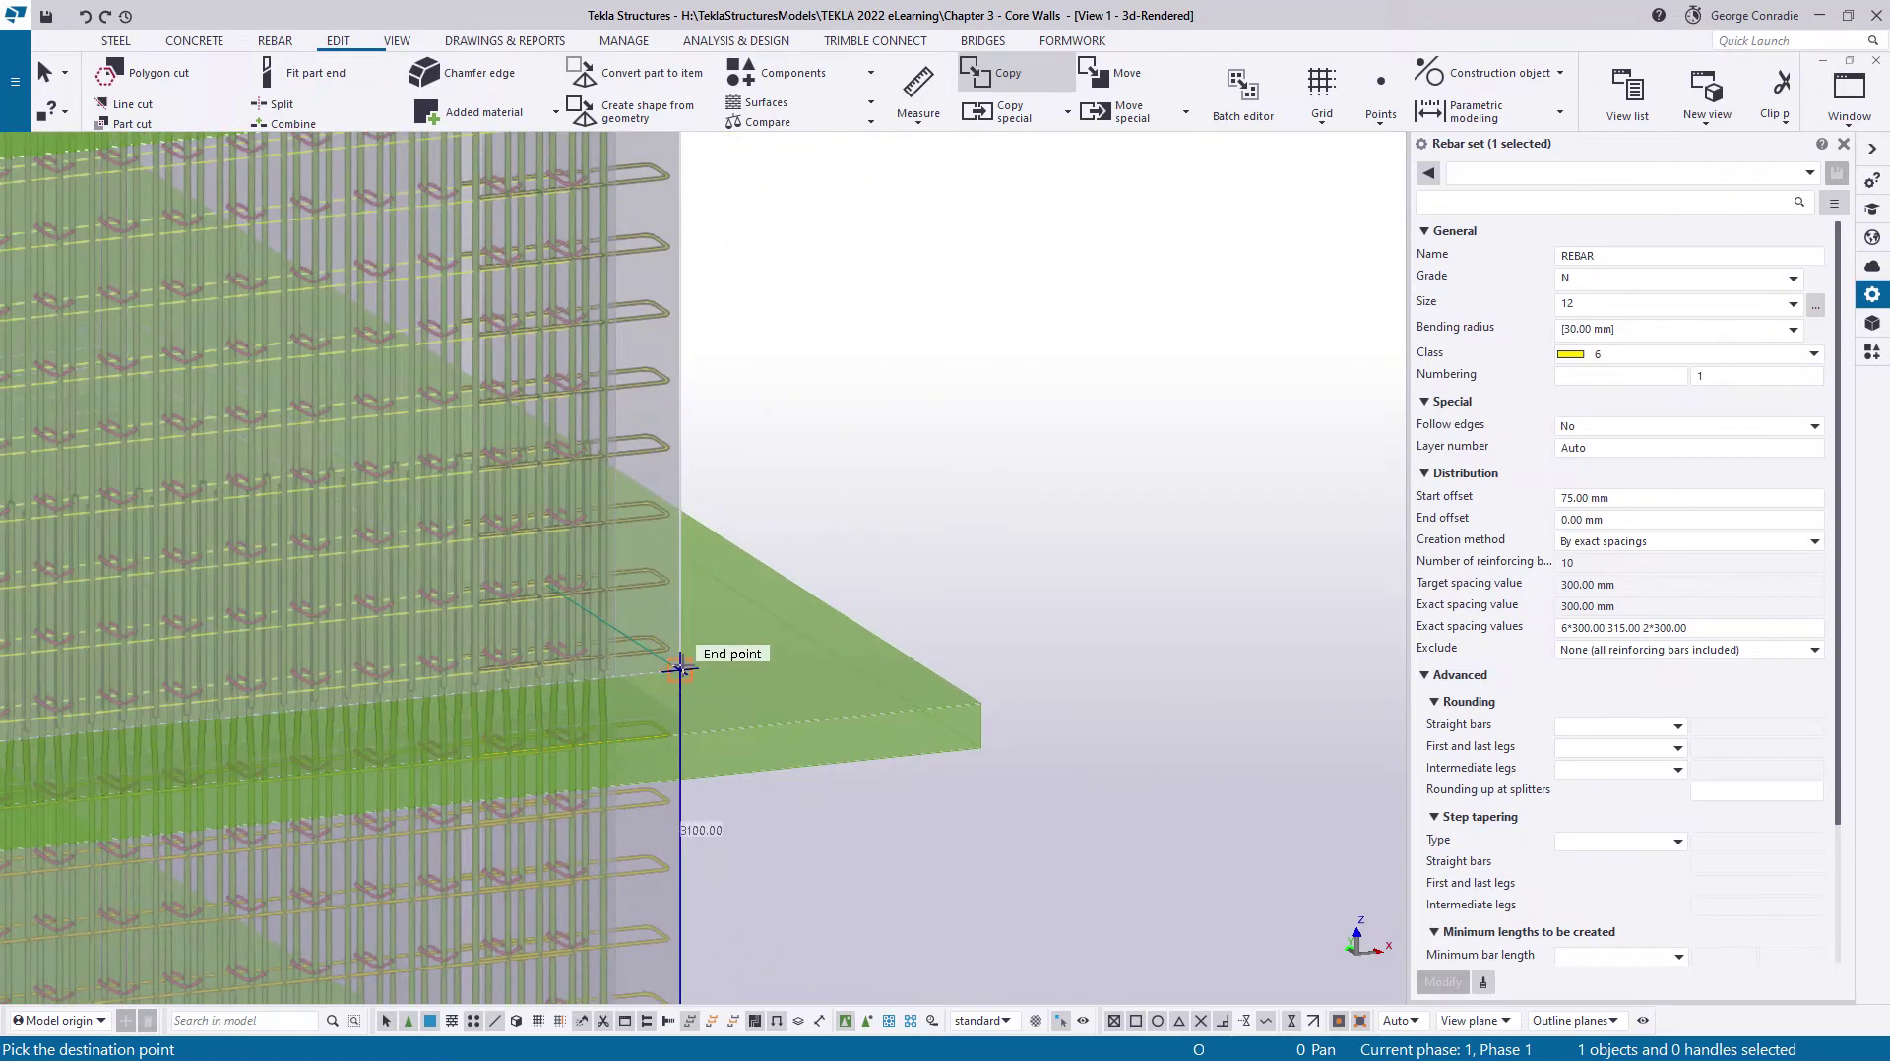
right_click(962, 586)
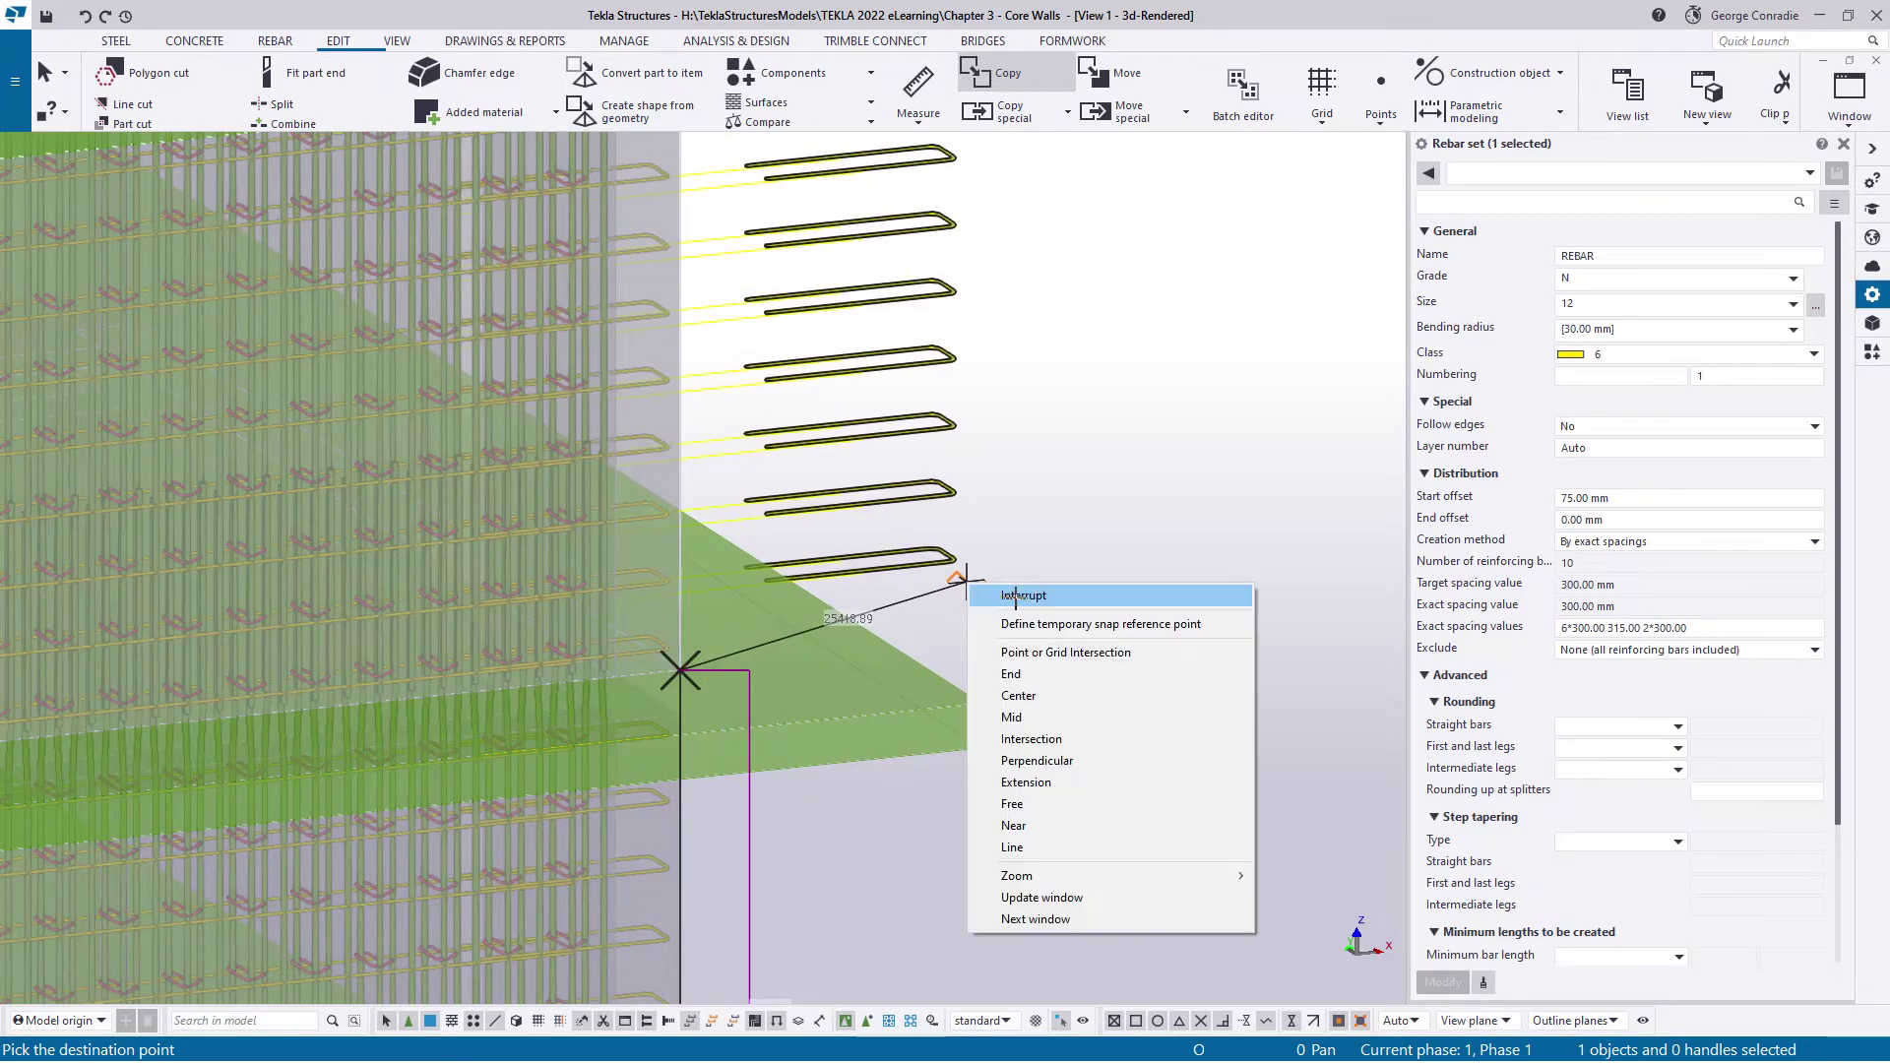
left_click(1012, 598)
left_click(1093, 564)
Move the copied horizontal N12 sets on CW3's upper levels to the outermost reinforcement layer
scroll(587, 588, "up", 2)
middle_click_drag(586, 588, 634, 579, "ctrl")
scroll(563, 612, "up", 3)
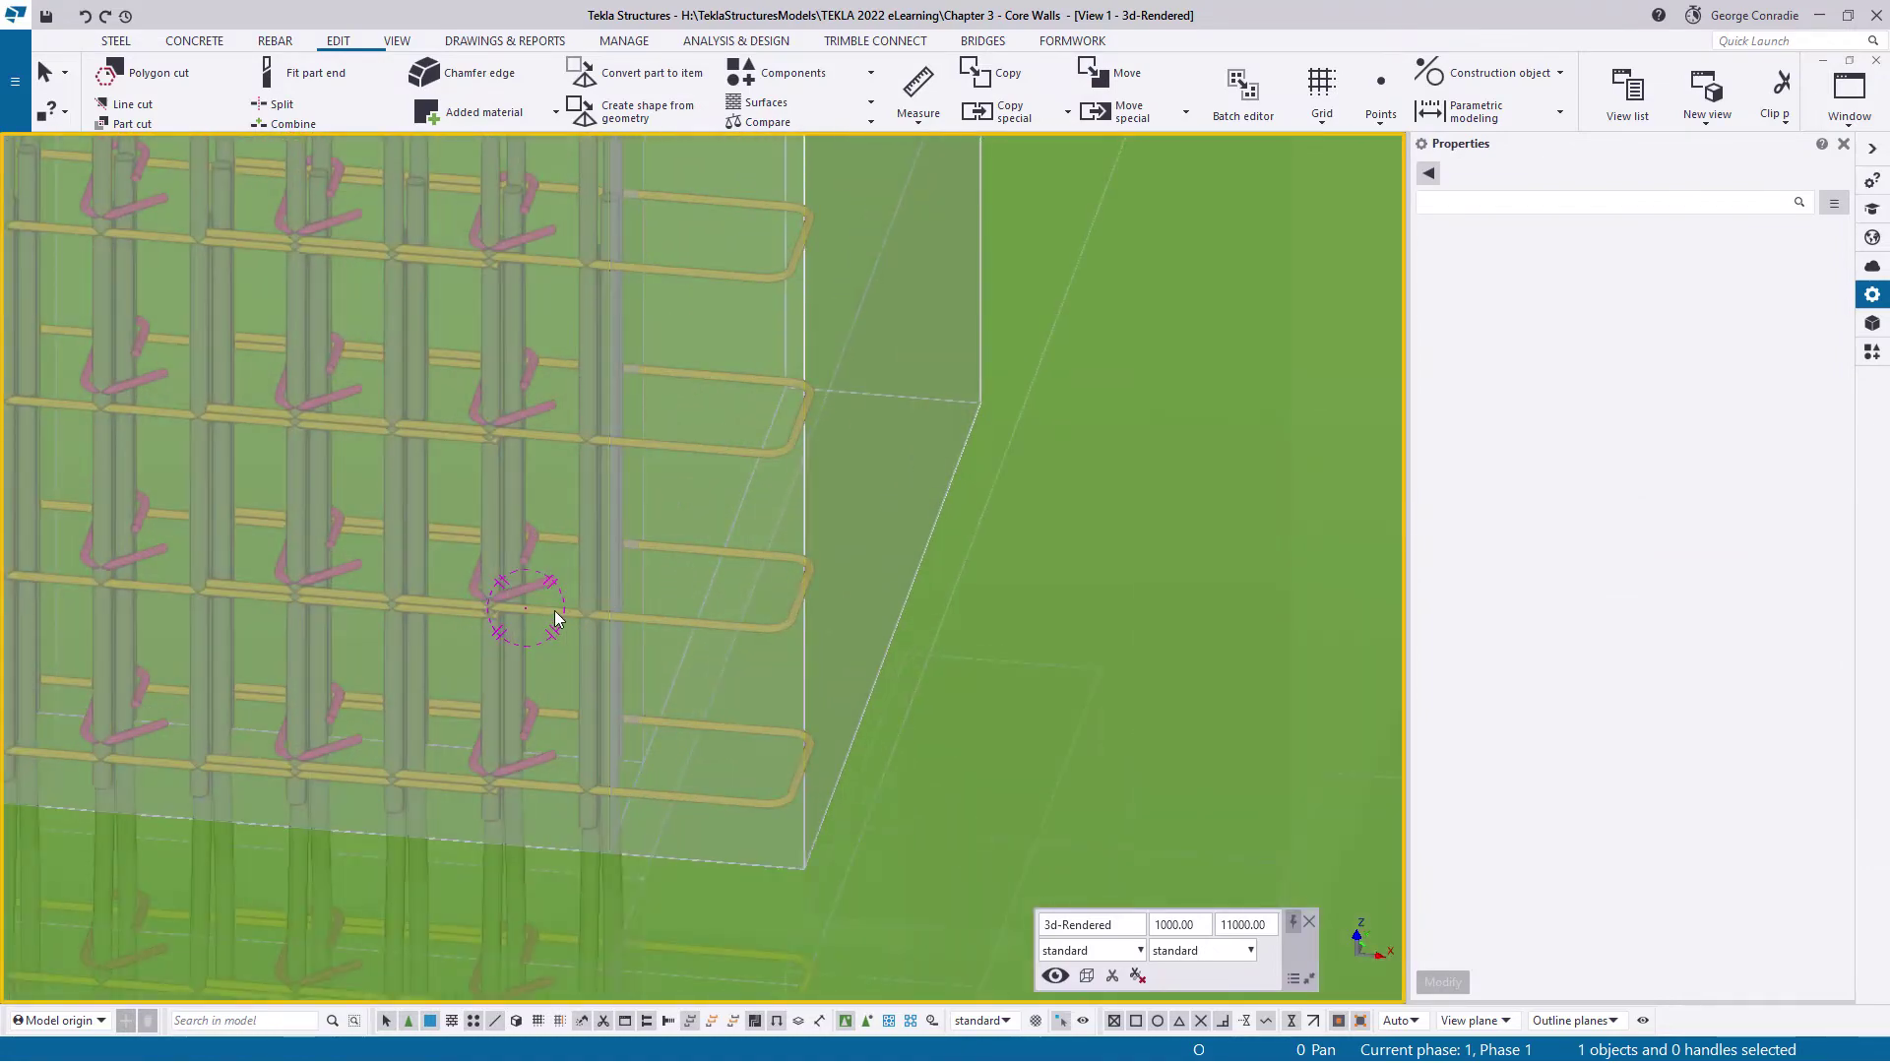
left_click(554, 613)
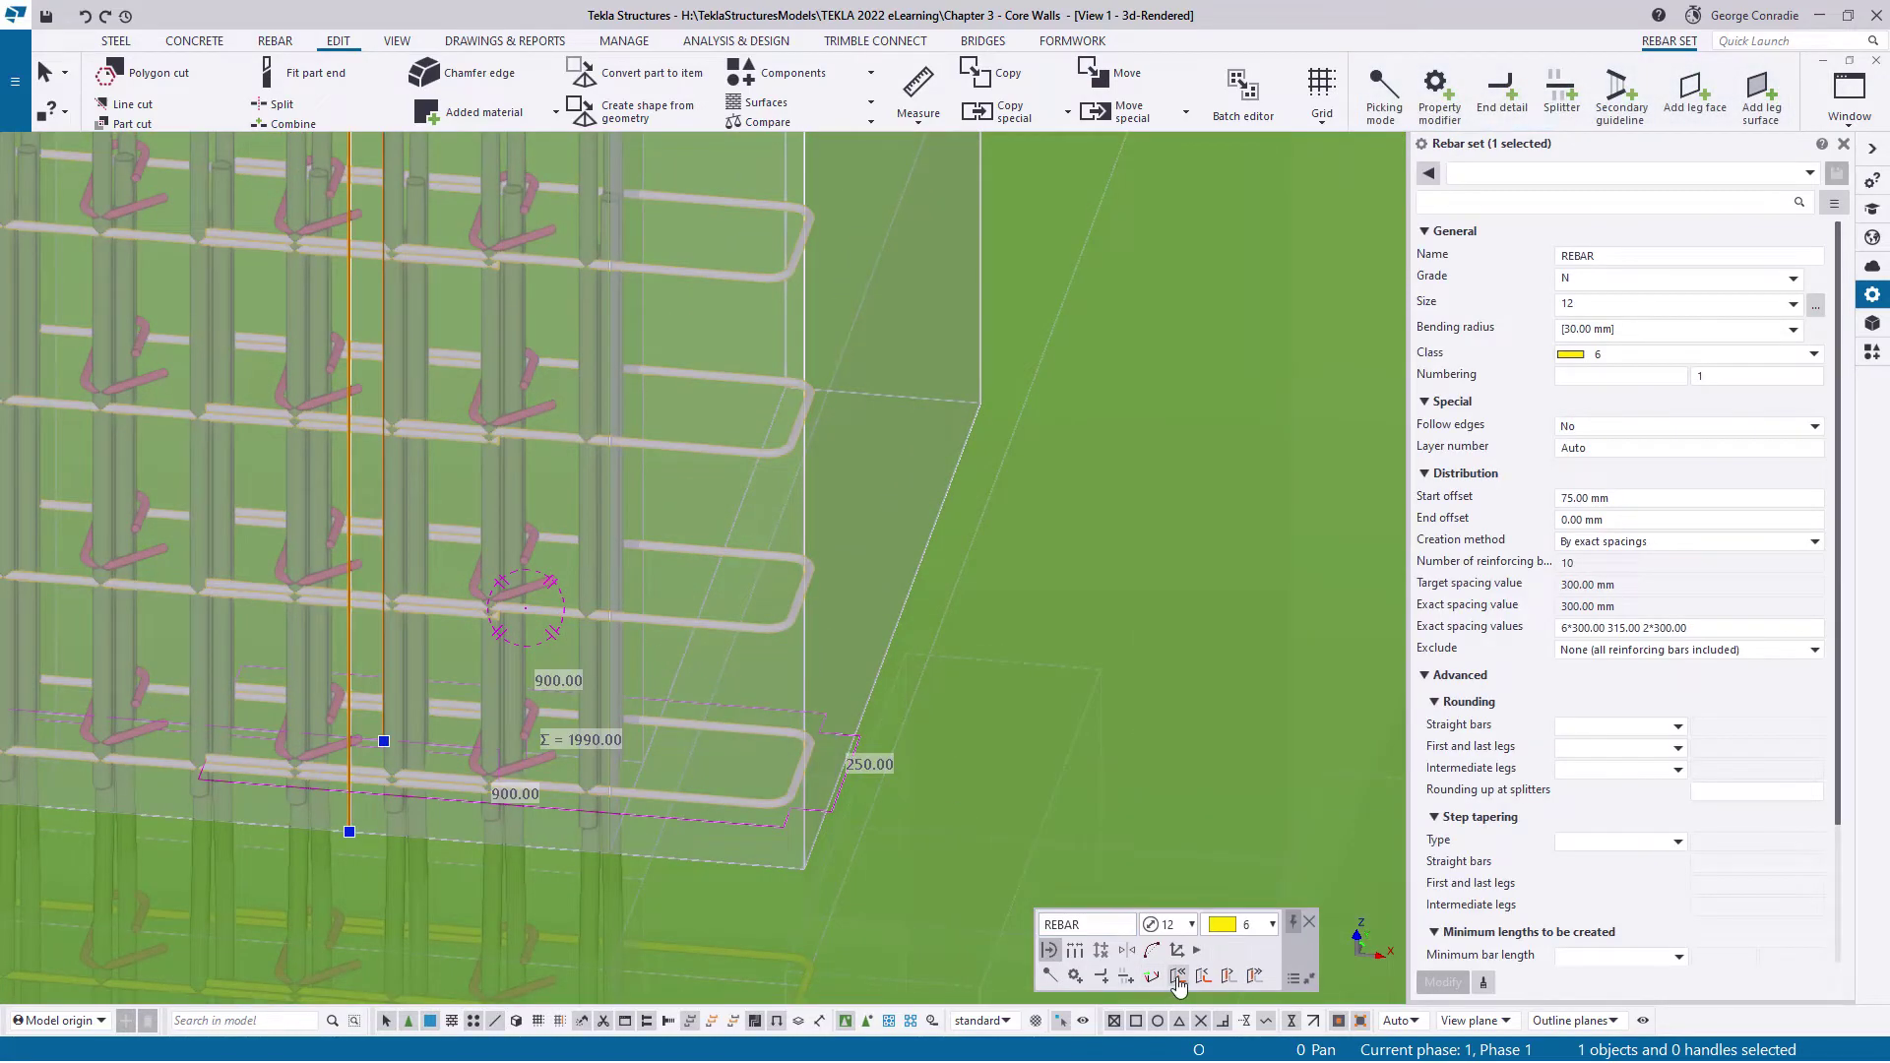
left_click(1180, 982)
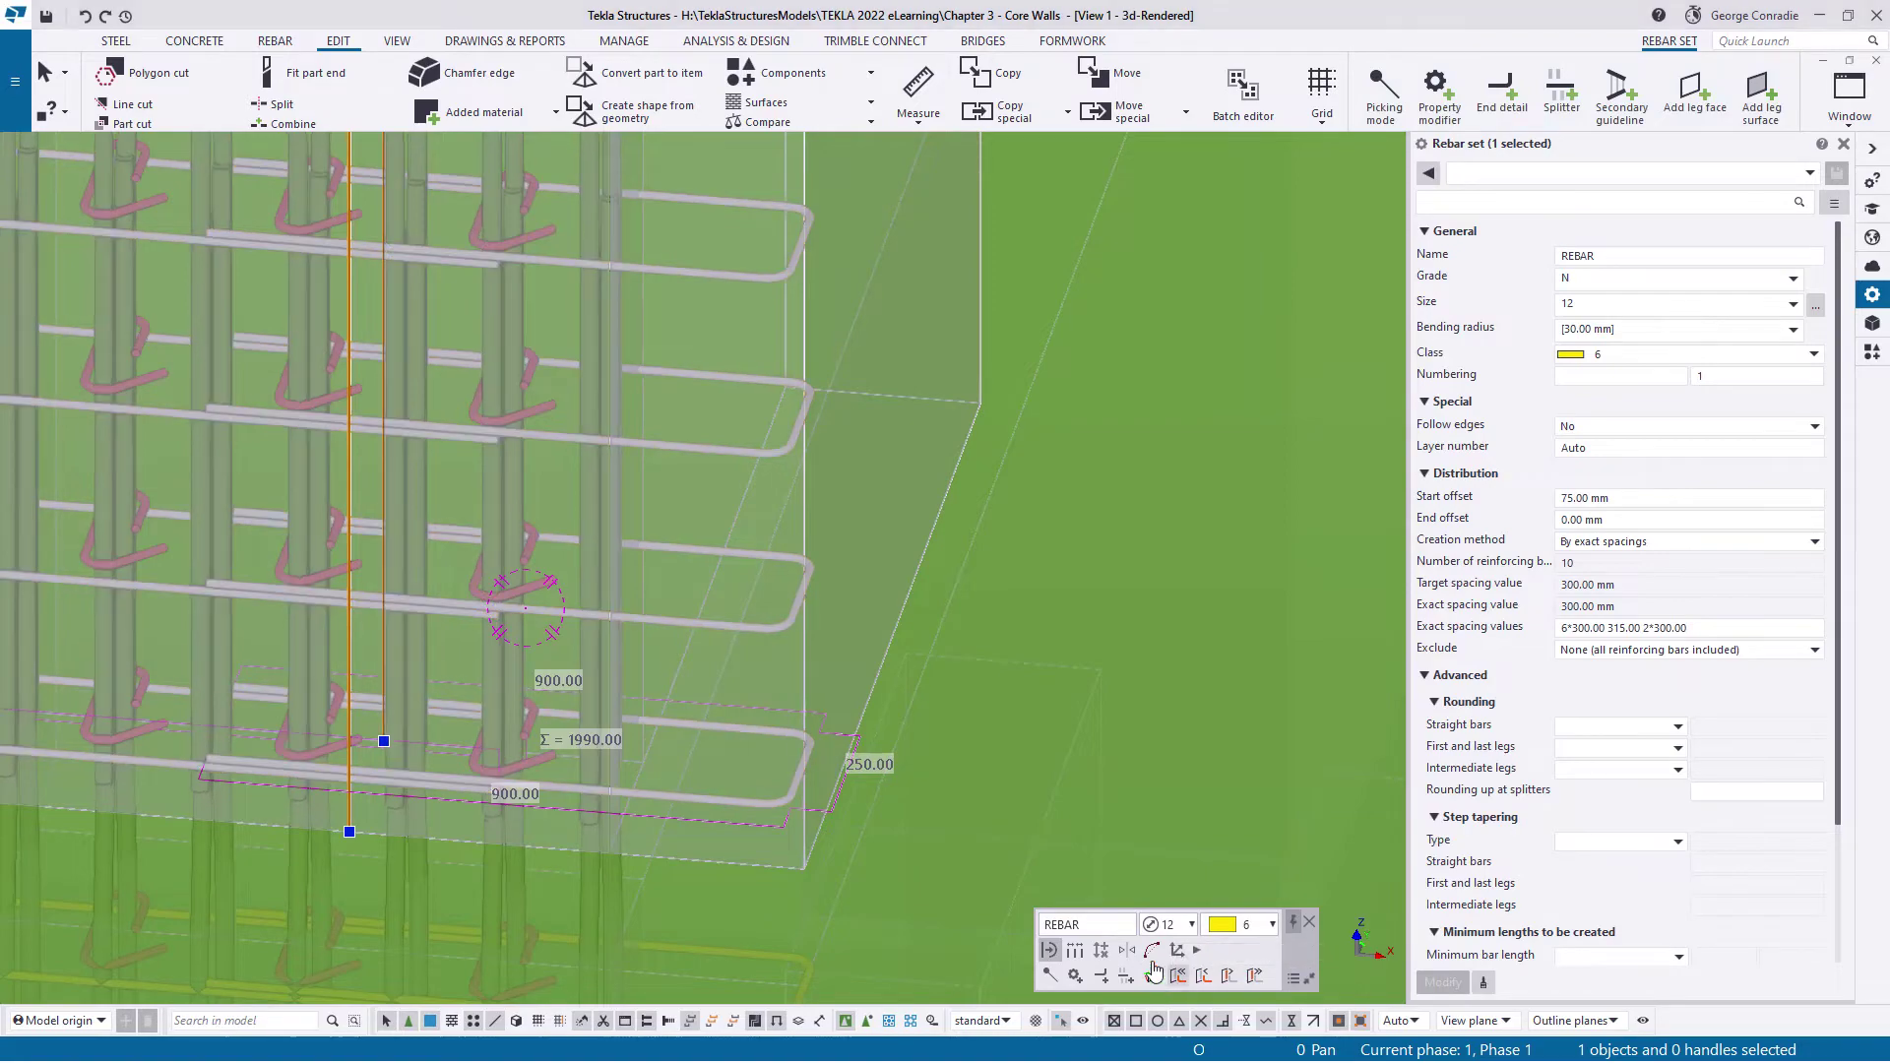
scroll(790, 704, "down", 3)
middle_click_drag(778, 762, 869, 303)
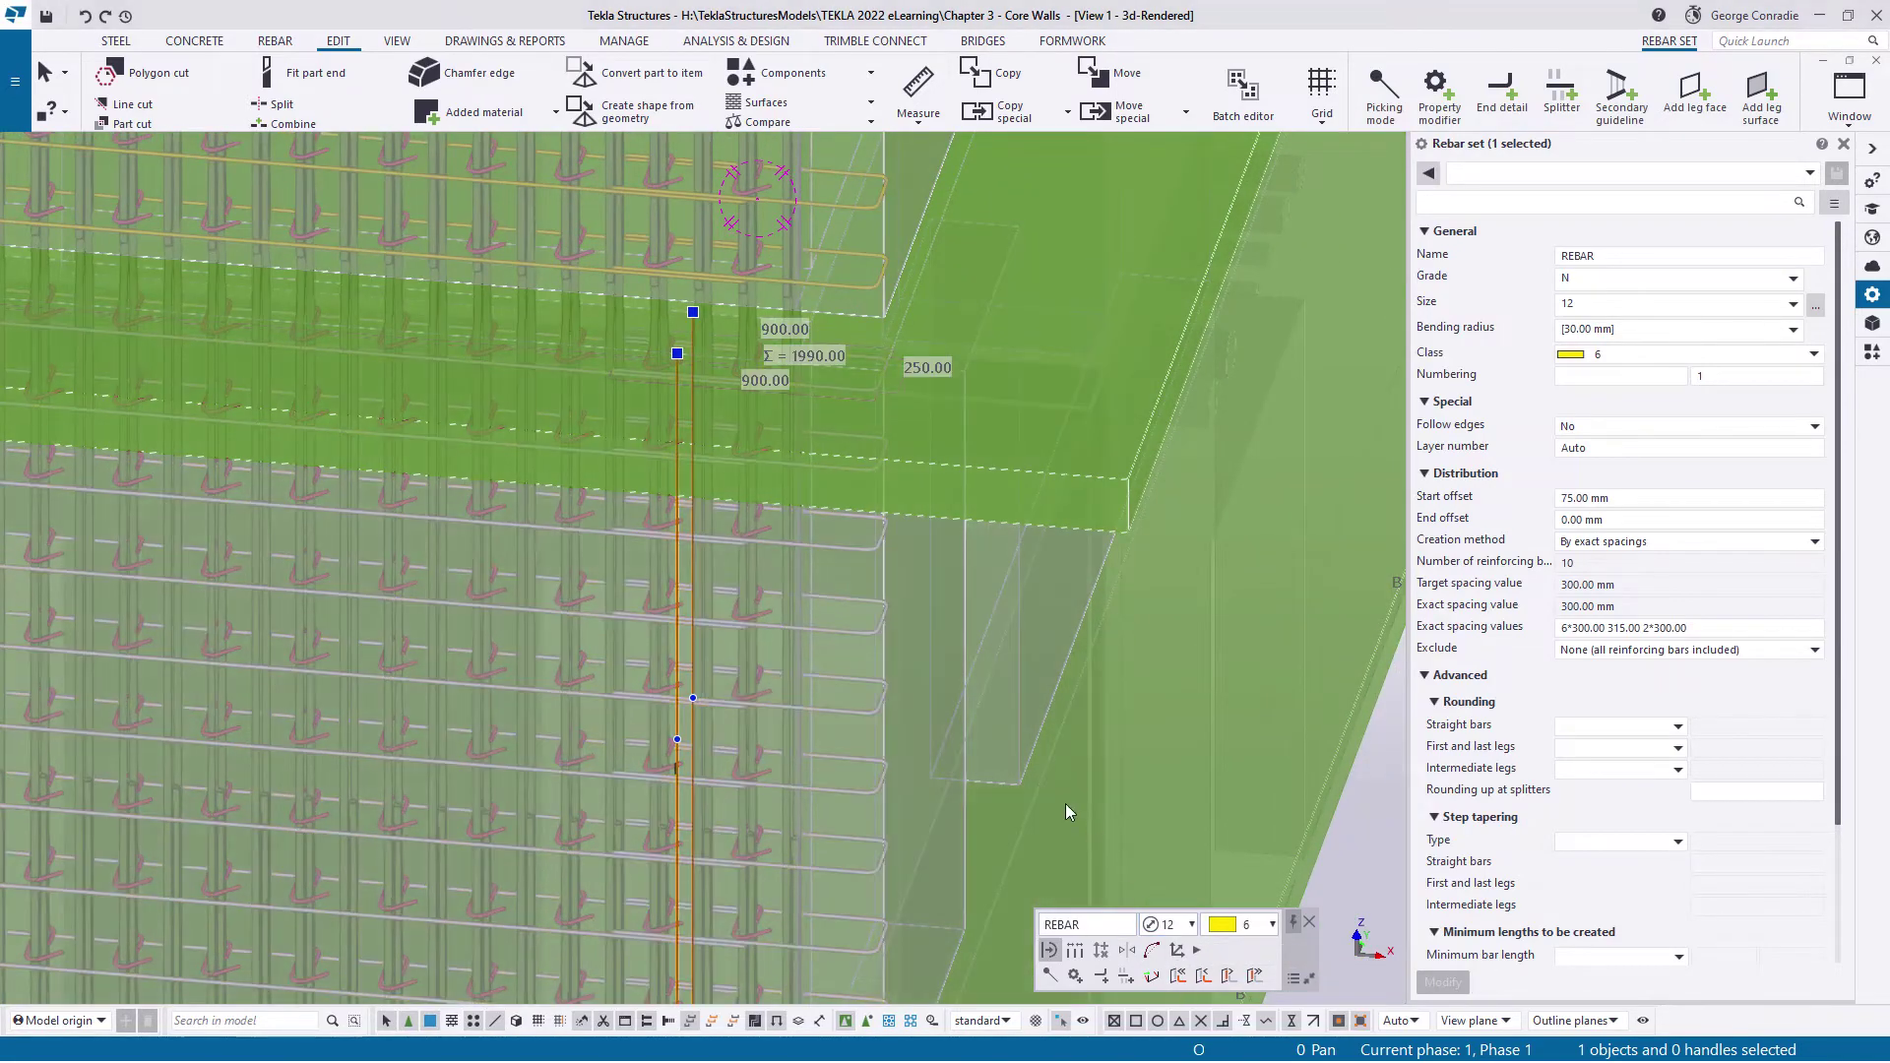
scroll(1068, 793, "down", 2)
left_click(1206, 779)
Examine the copied reinforcement at CW3's grid B end and the vertical bars projecting above the top slab
middle_click_drag(795, 657, 1028, 296, "ctrl")
middle_click_drag(868, 614, 970, 640, "ctrl")
scroll(1060, 362, "up", 6)
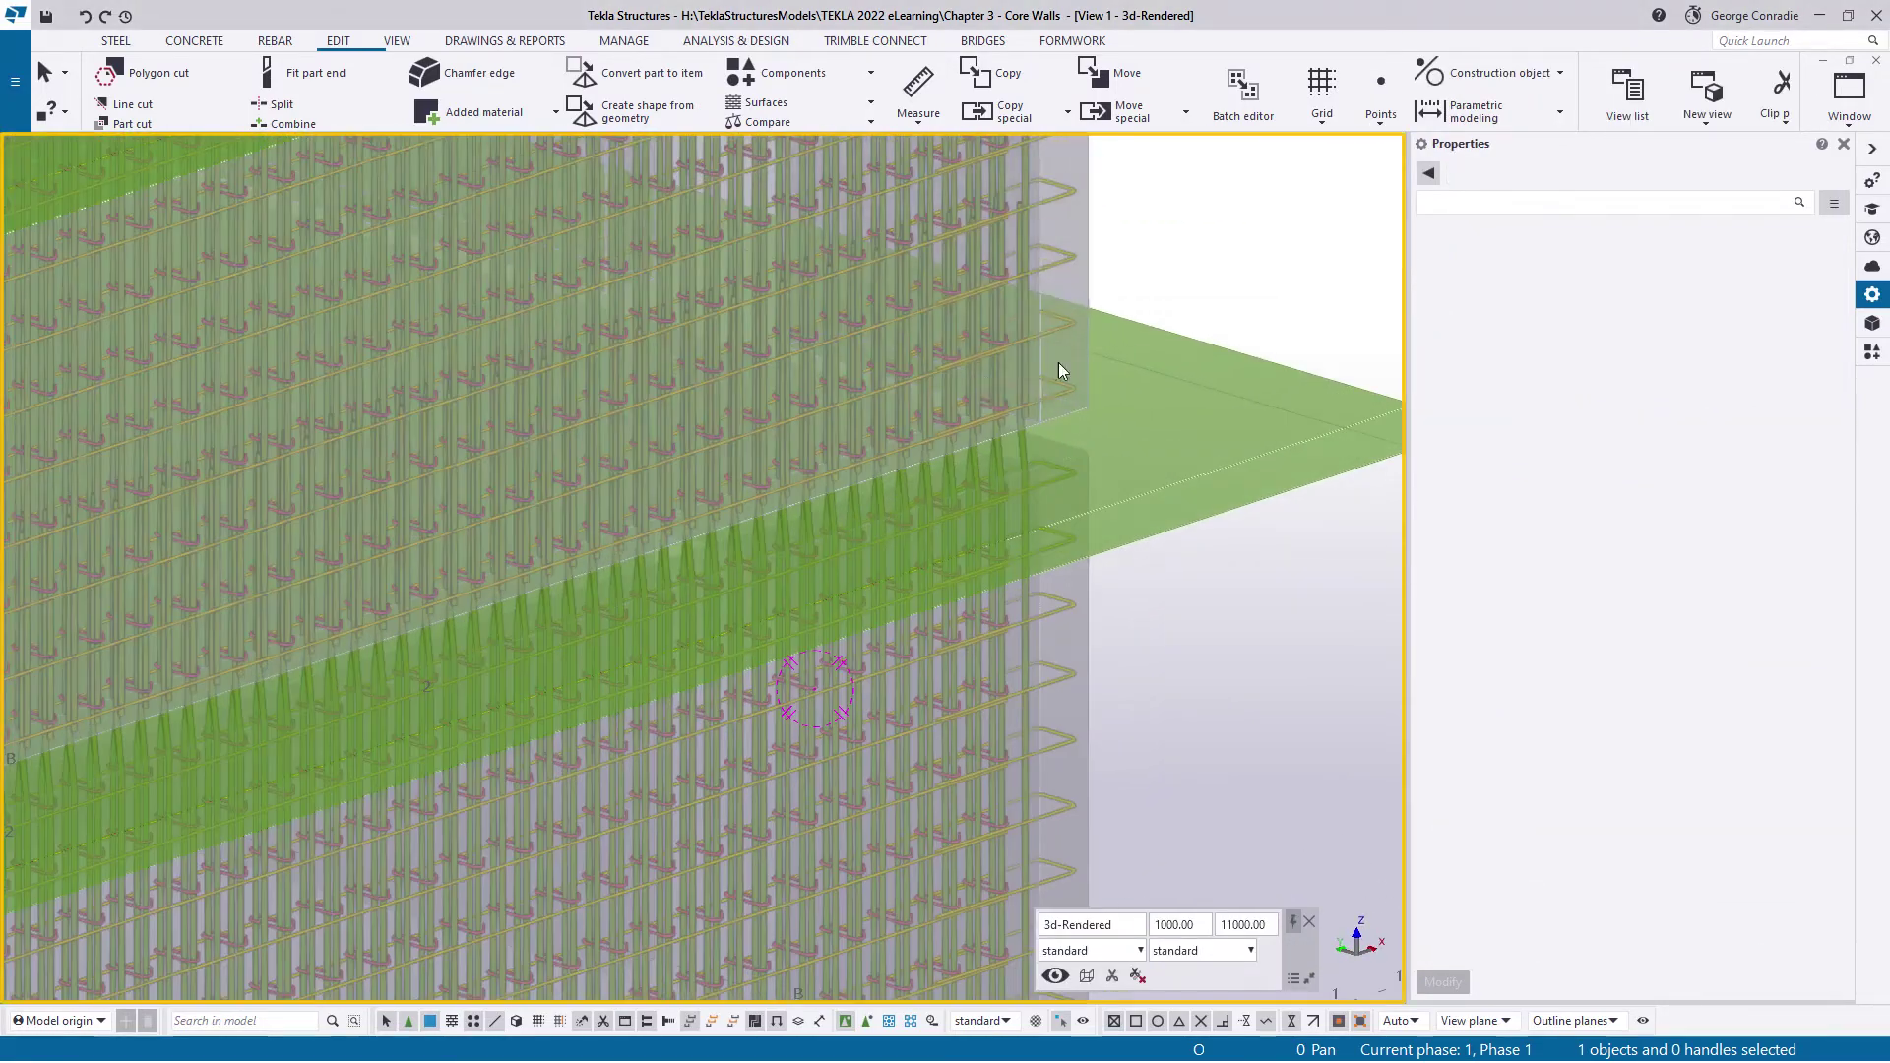
middle_click_drag(1027, 422, 1131, 364, "ctrl")
scroll(1131, 364, "down", 6)
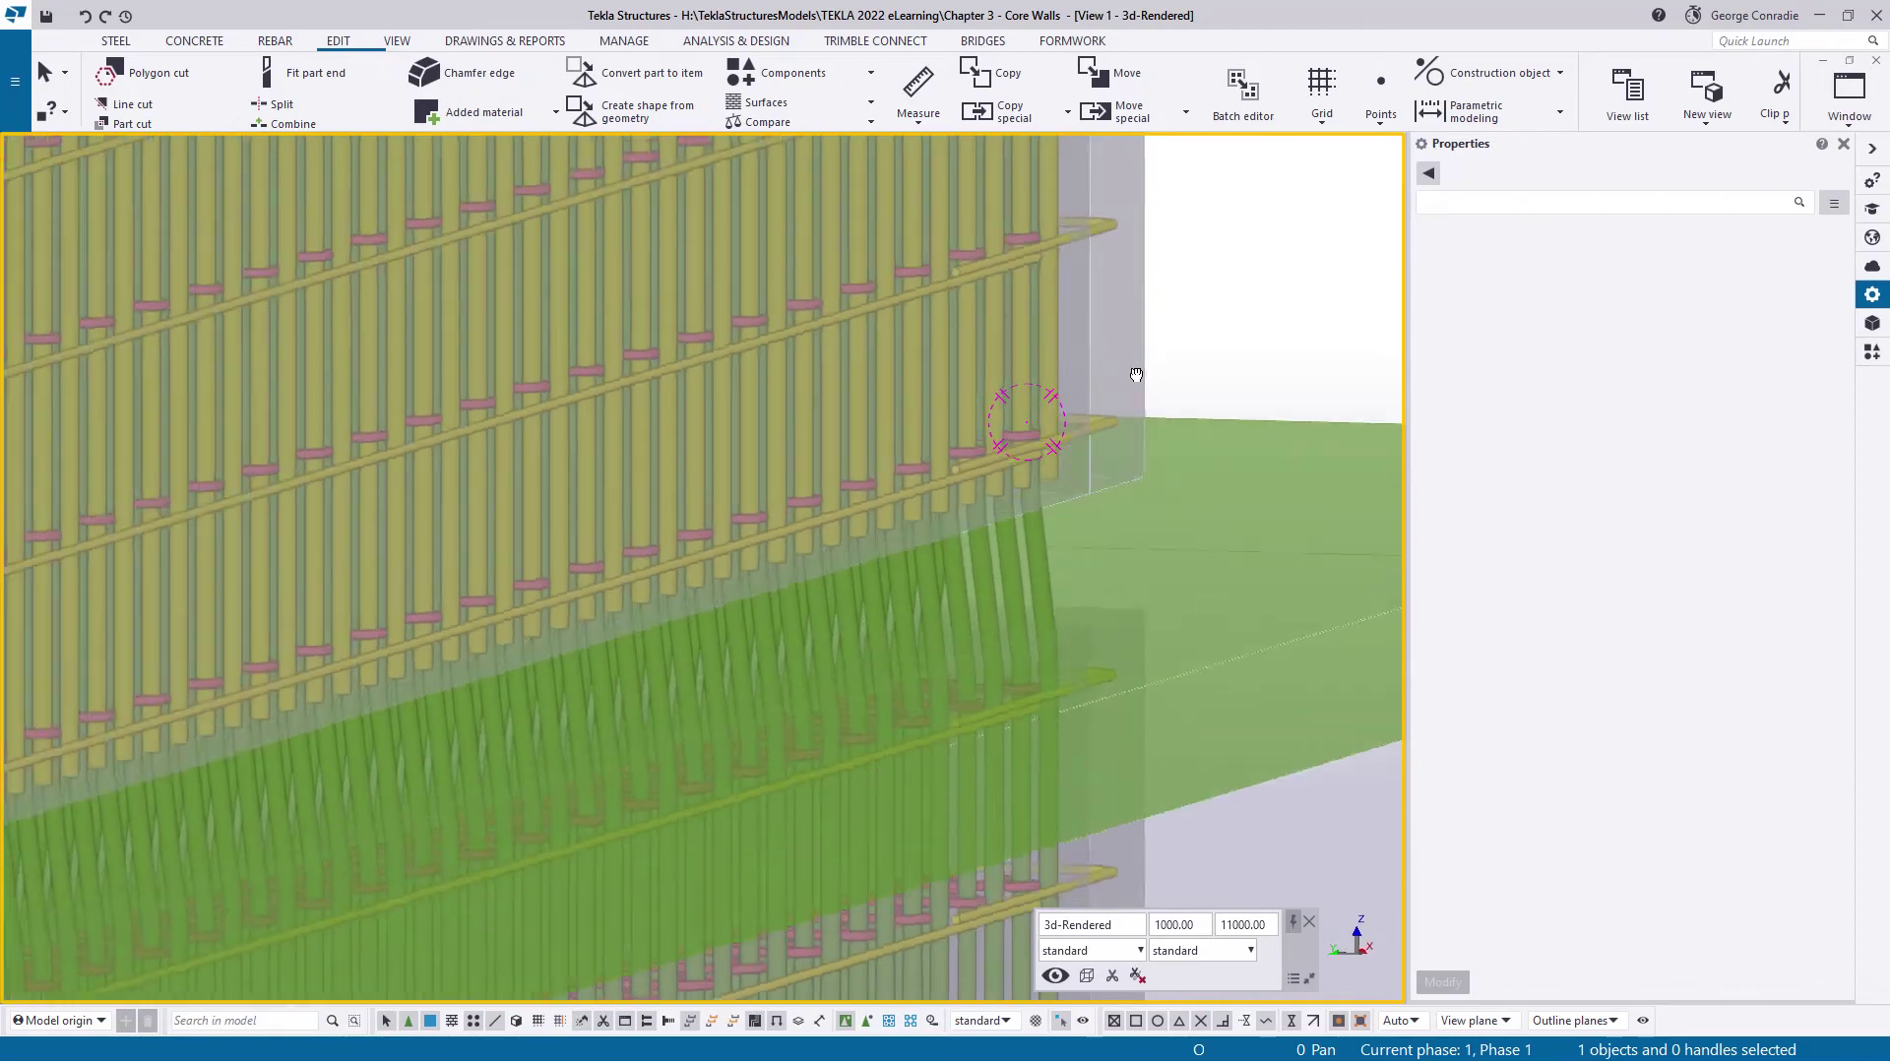
scroll(979, 471, "down", 3)
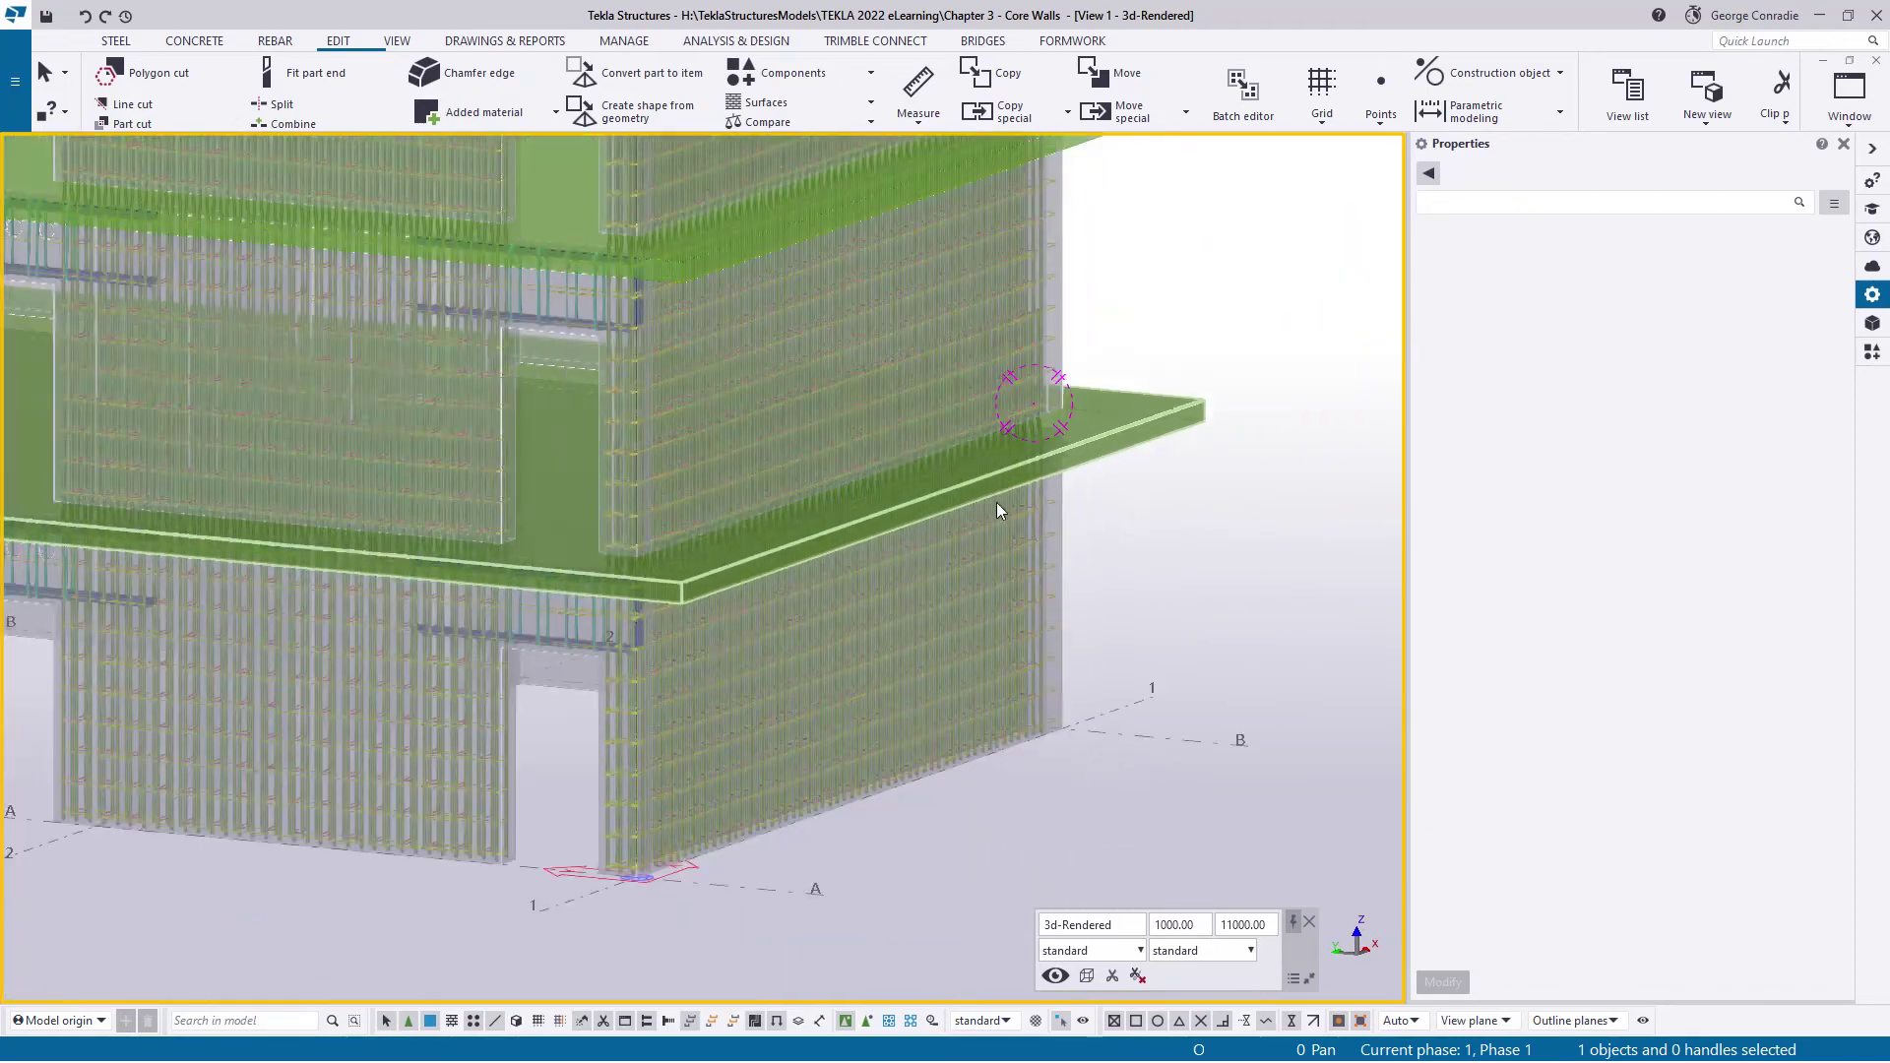
middle_click_drag(889, 532, 896, 684)
mouse_move(892, 601)
middle_mouse_down()
mouse_move(889, 784)
mouse_move(888, 709)
middle_mouse_up()
scroll(679, 417, "up", 4)
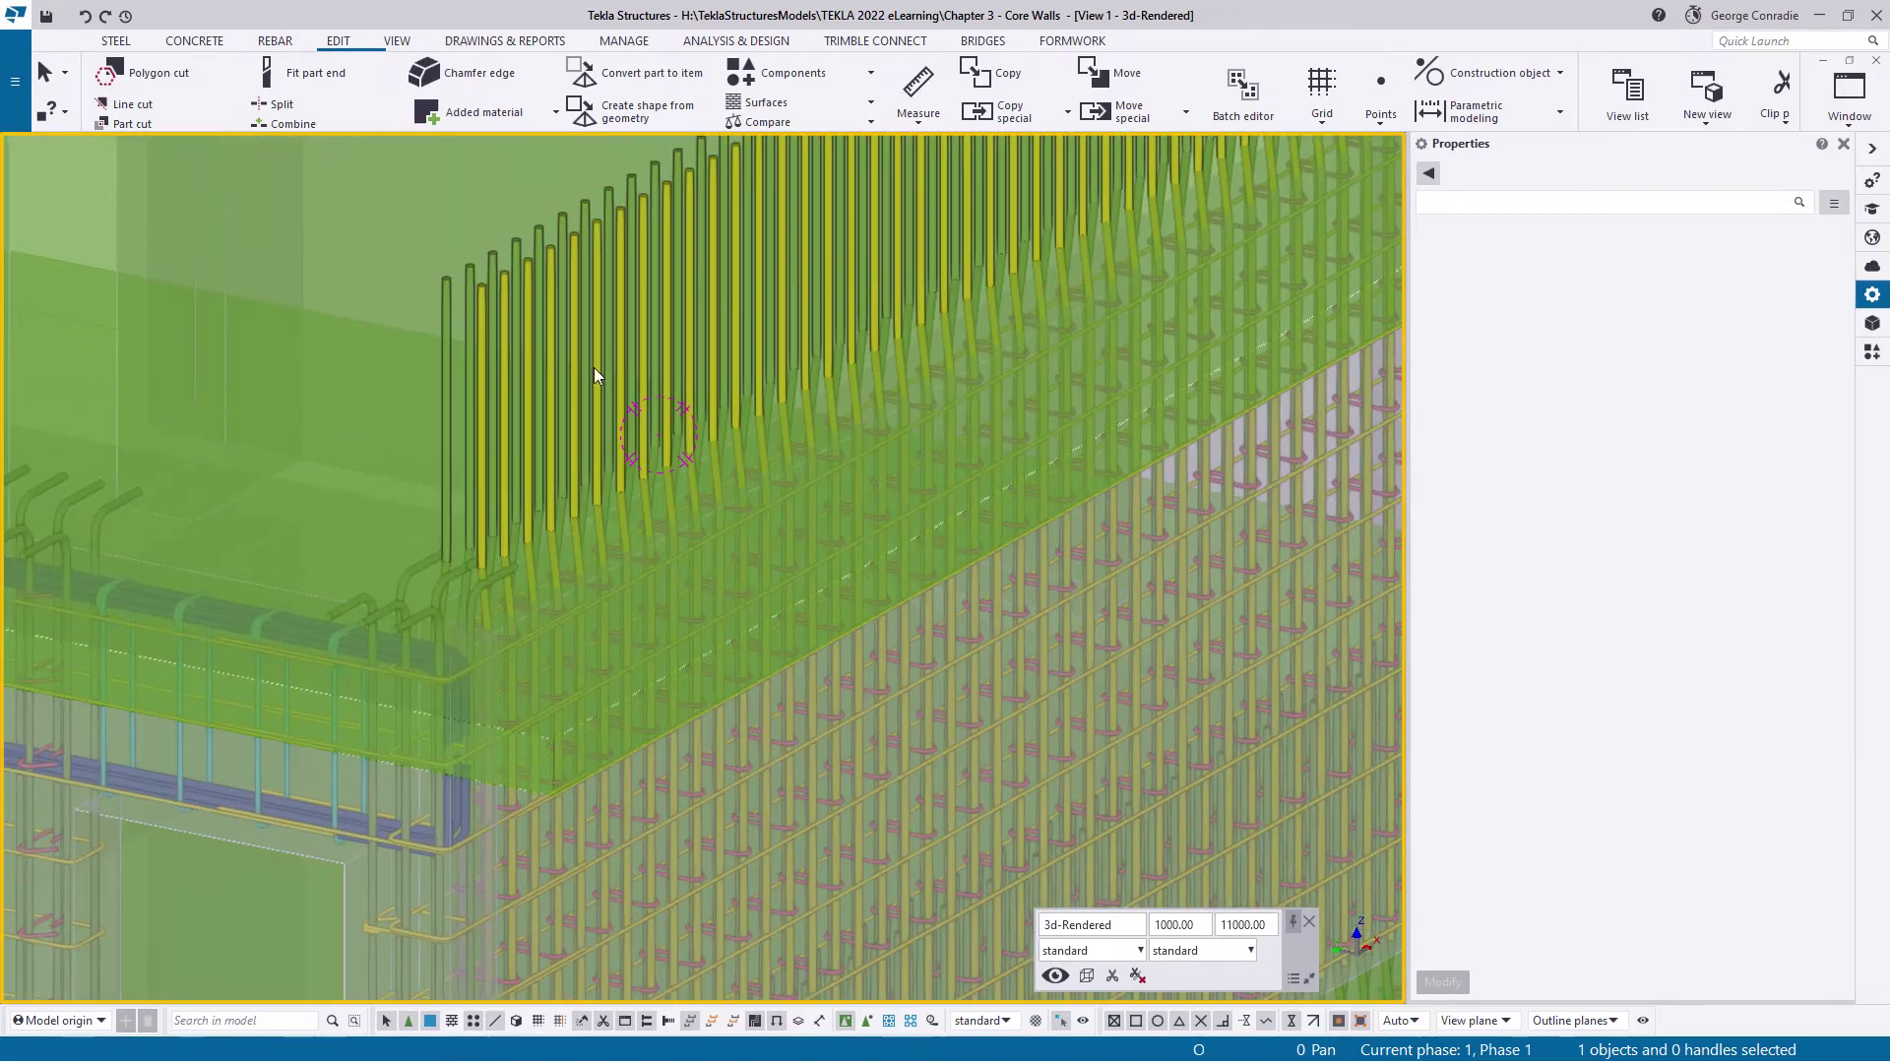
Copy the corner bars' standard 90-degree hook end detail, with 150 mm end offset, to the top ends of CW3's inner- and outer-face vertical sets
scroll(482, 531, "up", 3)
mouse_move(460, 589)
middle_mouse_down("ctrl")
mouse_move(536, 616)
mouse_move(485, 519)
mouse_move(409, 552)
middle_mouse_up("ctrl")
scroll(521, 607, "up", 1)
left_click(404, 549)
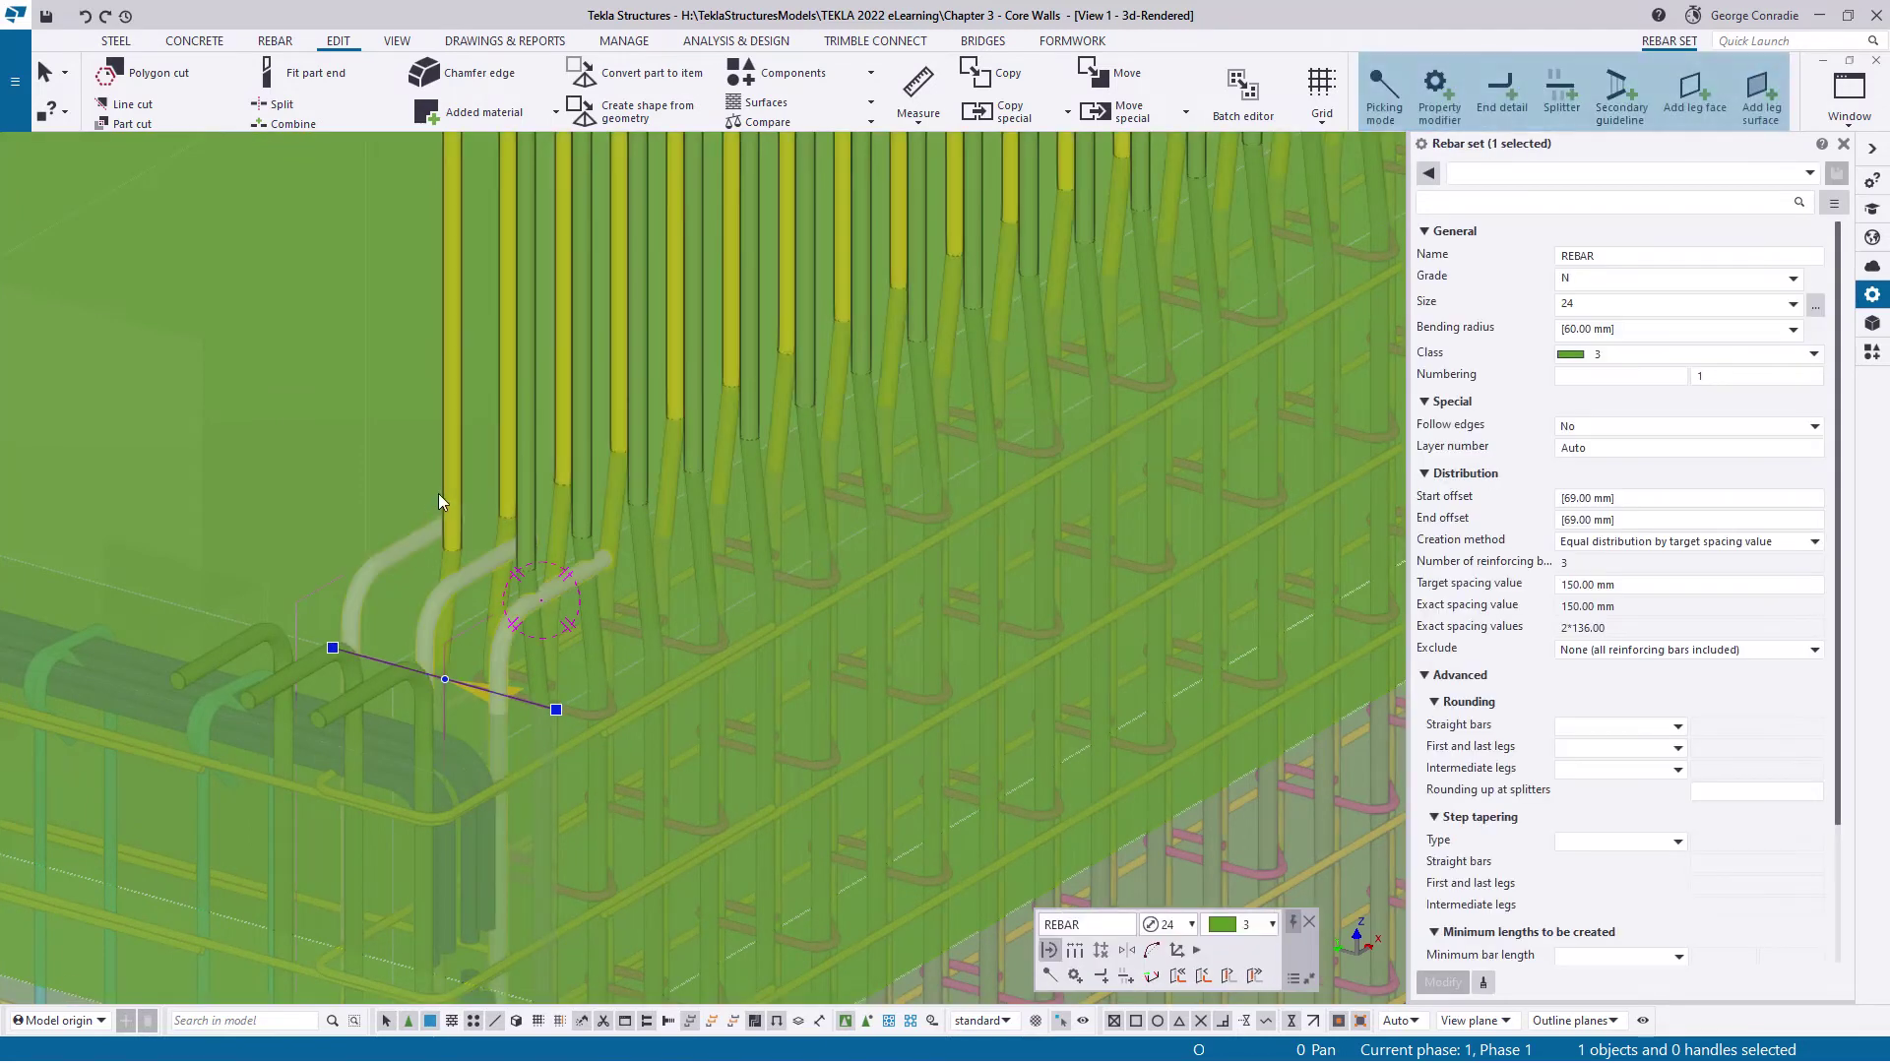
left_click(529, 472, "shift")
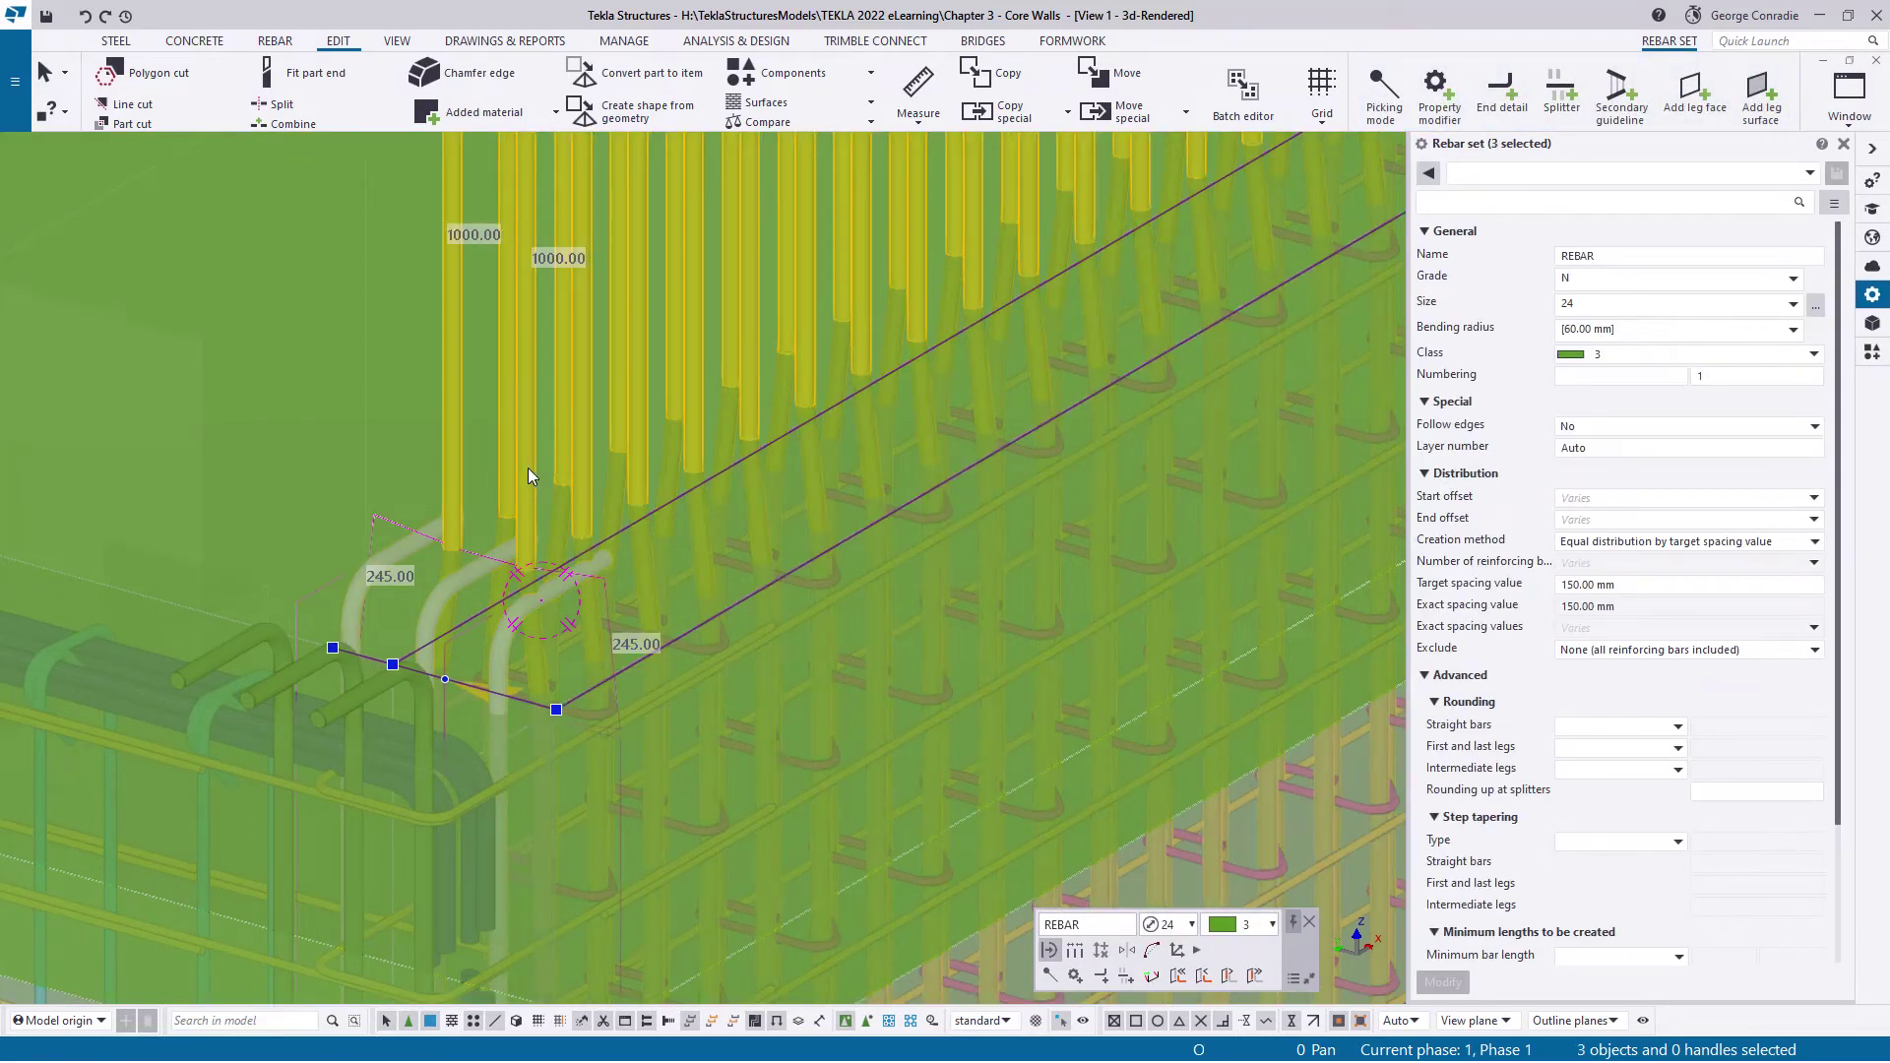
left_click(360, 657)
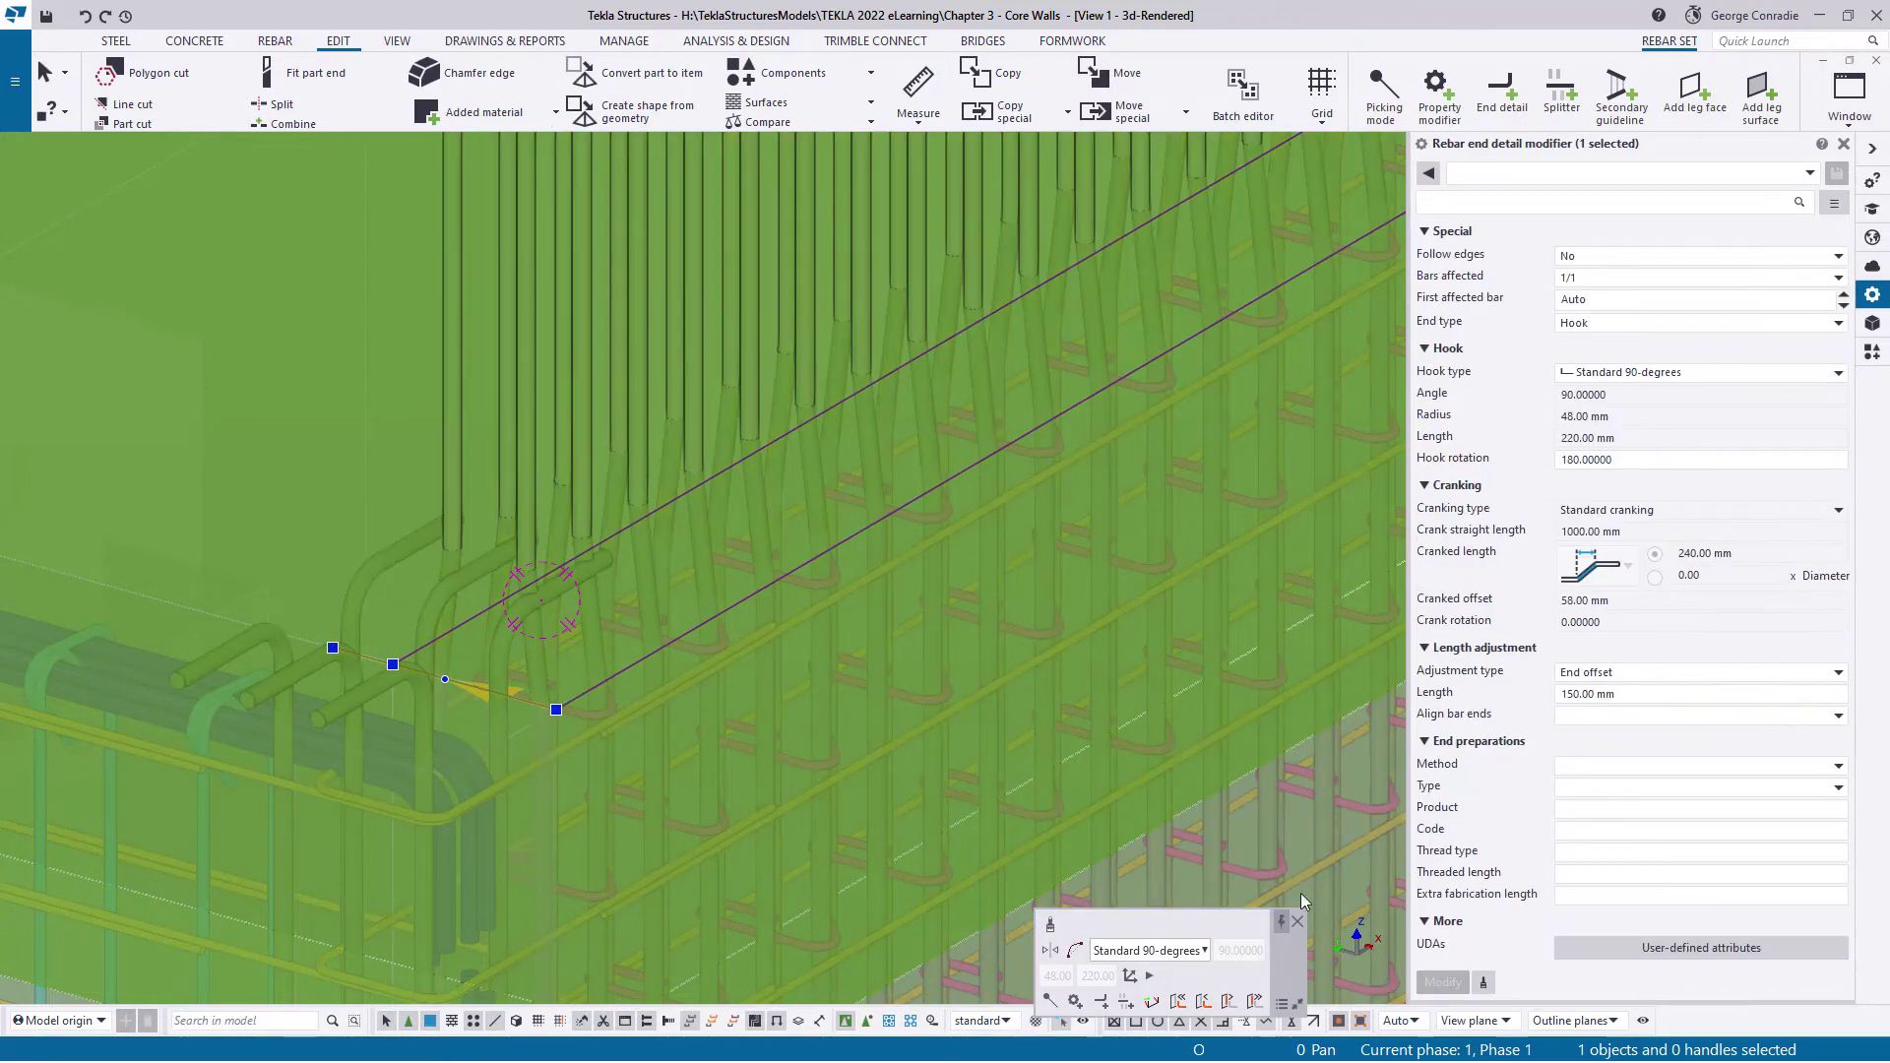
left_click(1483, 982)
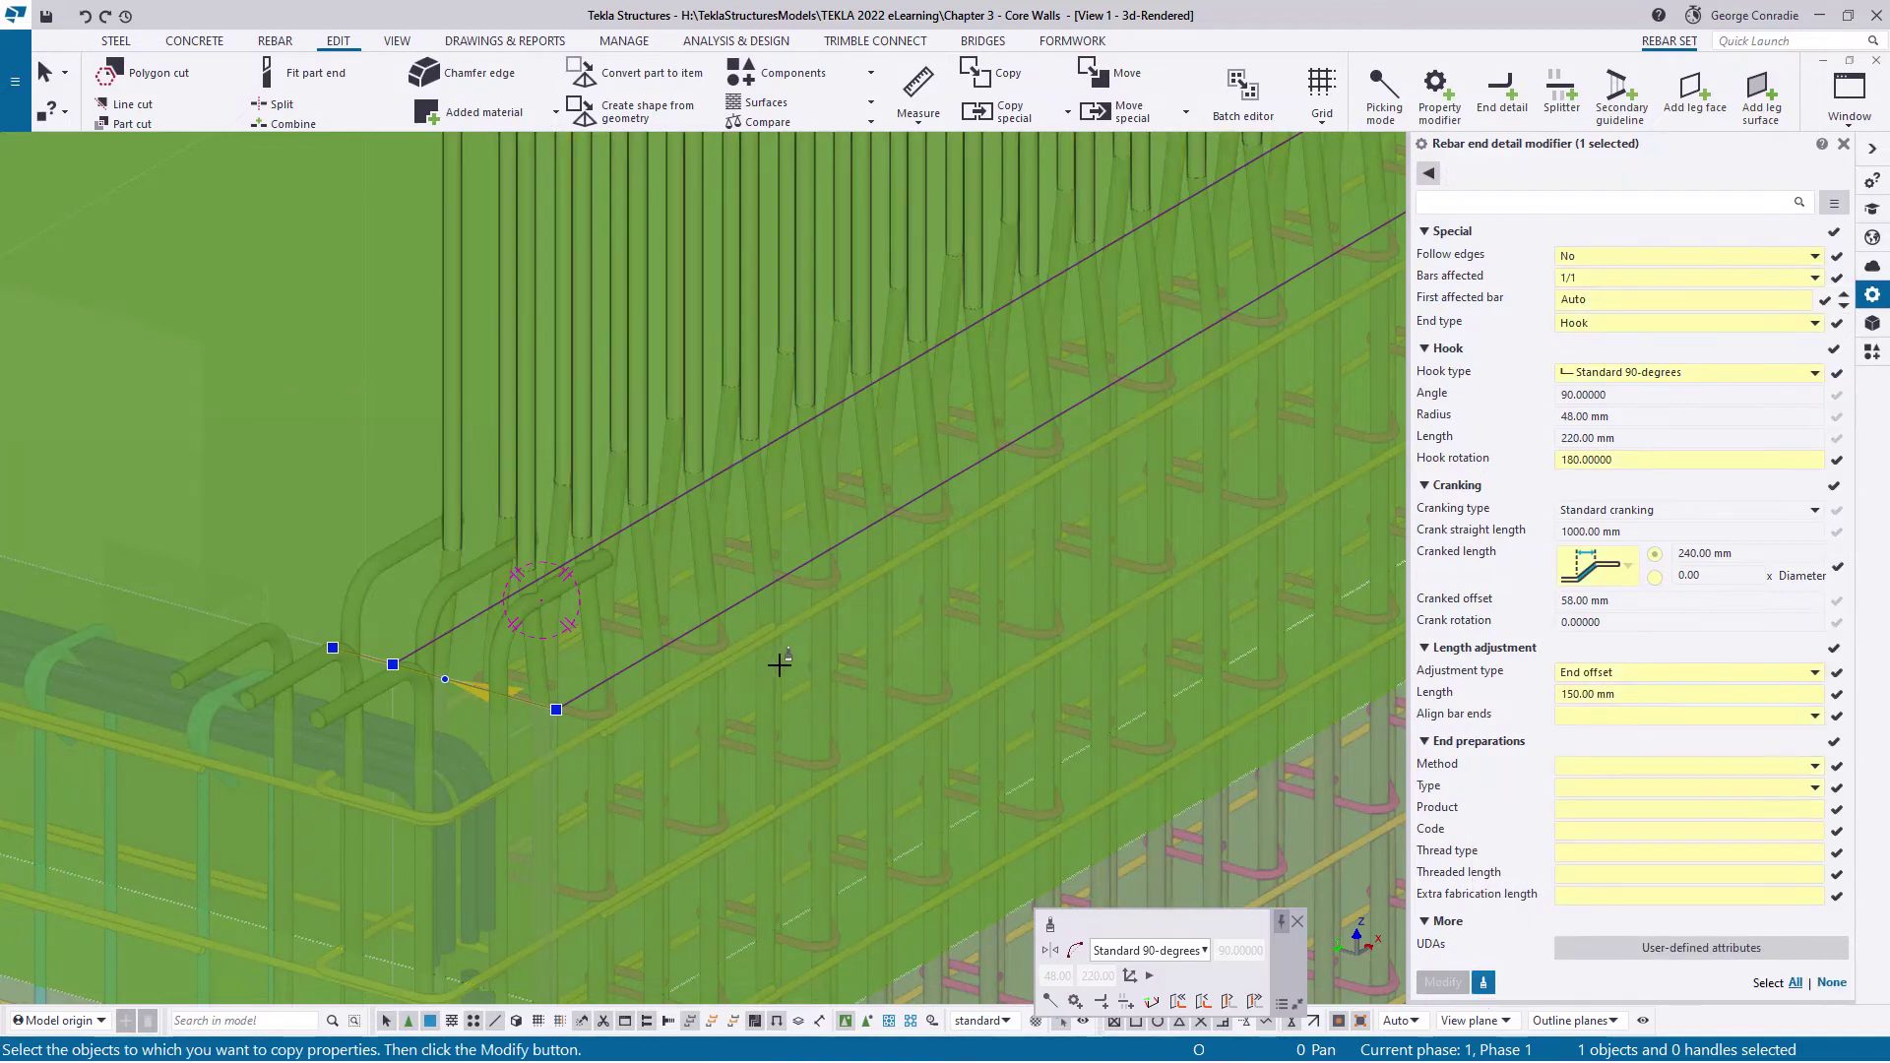
left_click(615, 532)
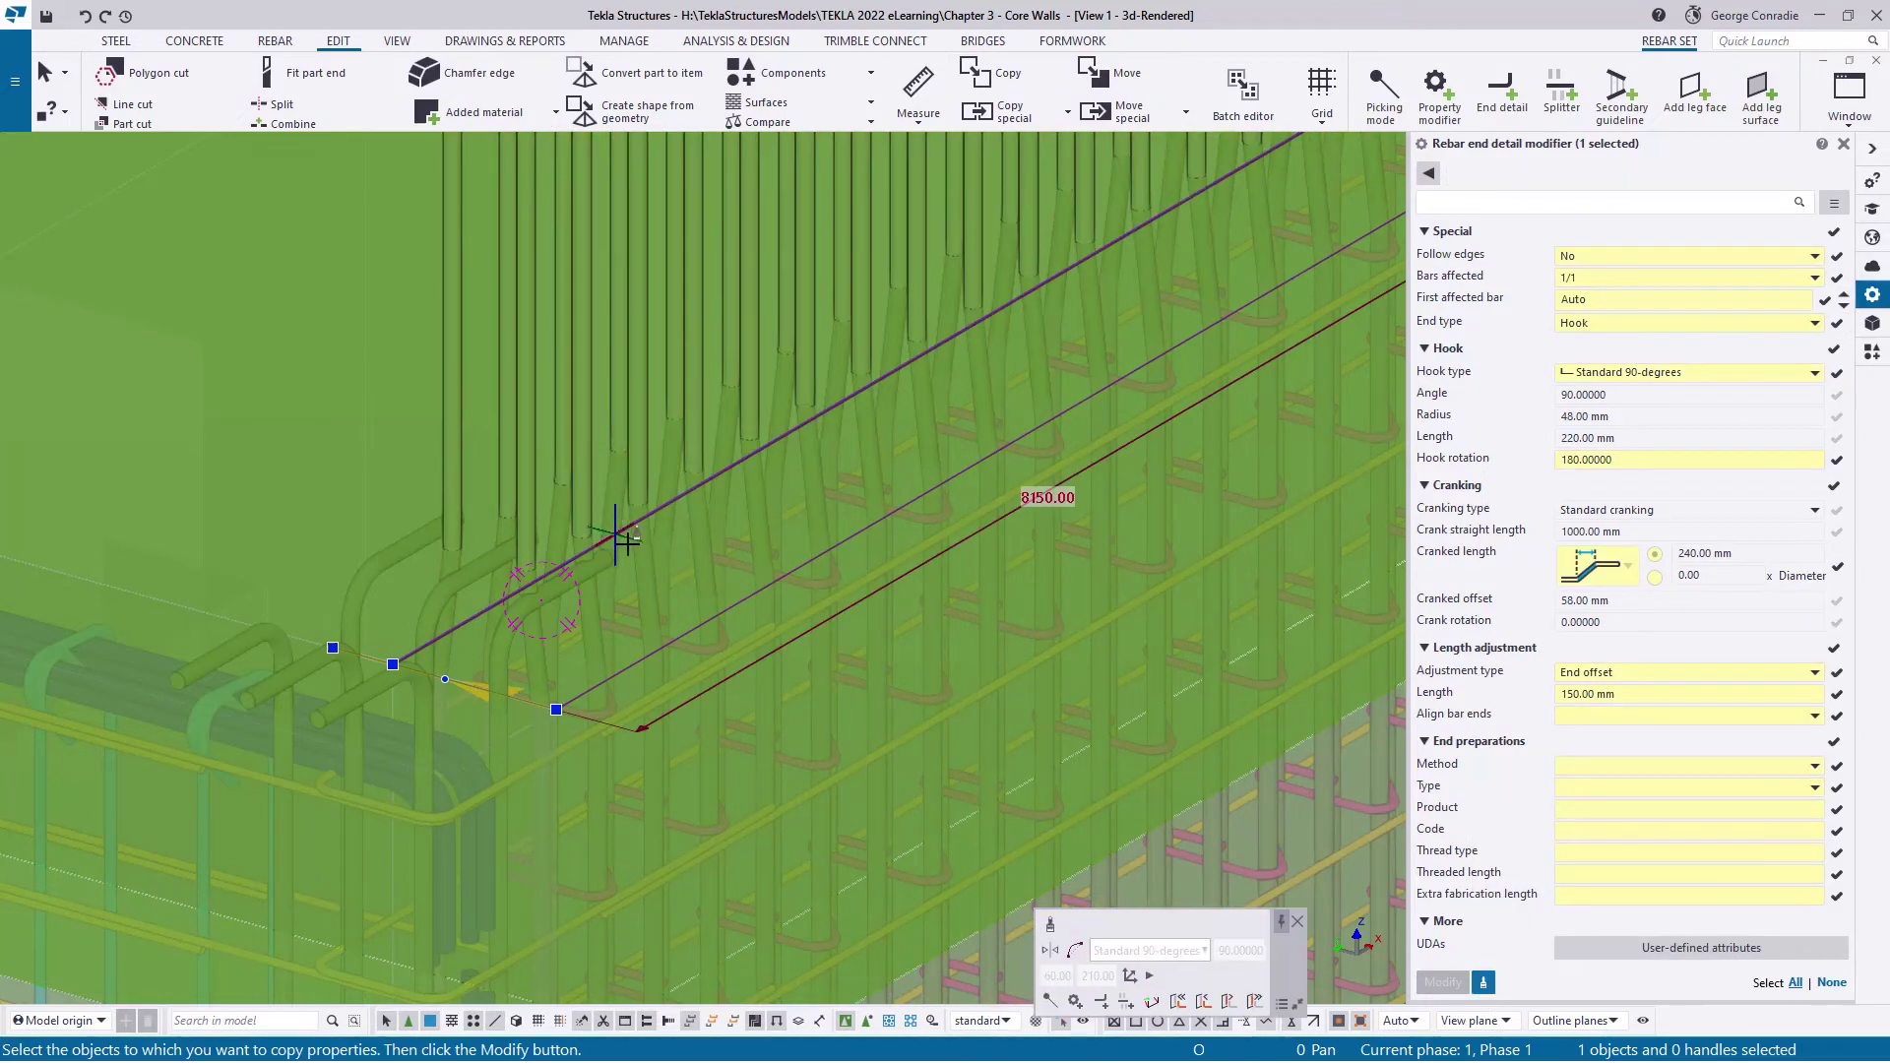
left_click(725, 610)
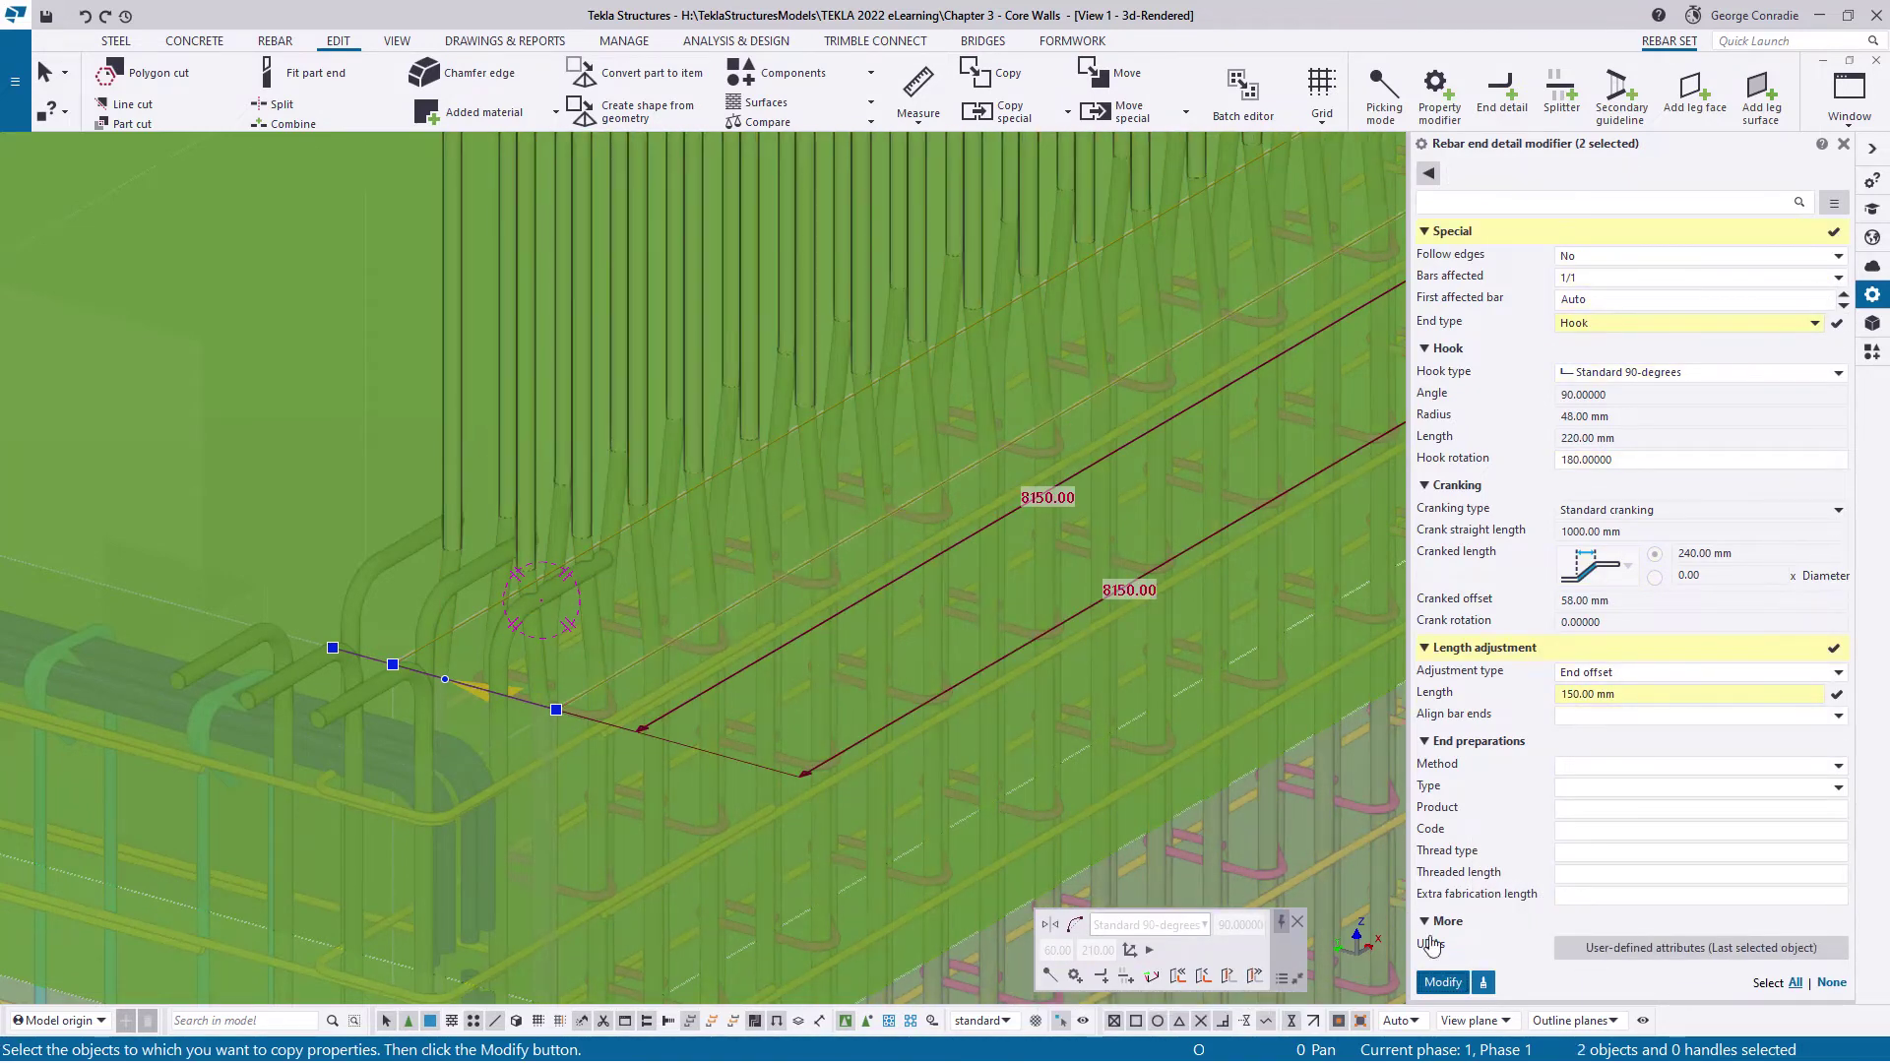
left_click(1445, 982)
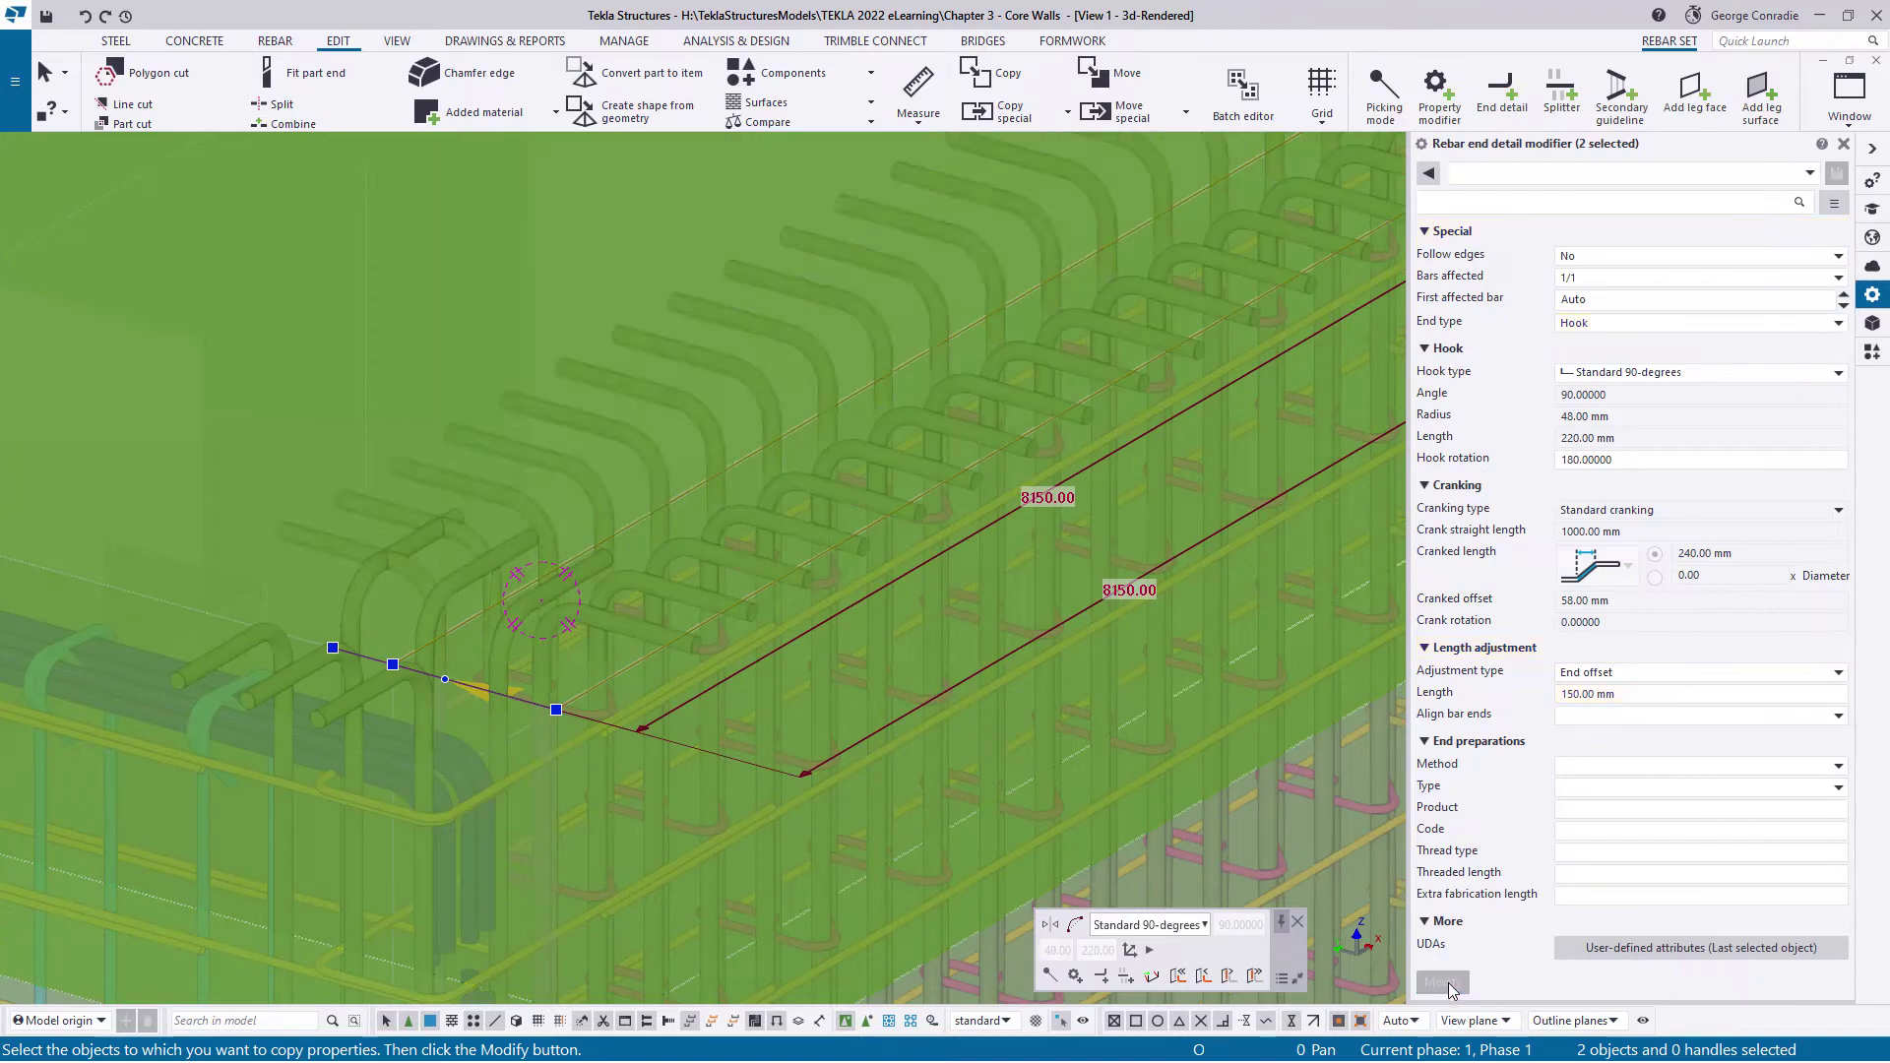
right_click(764, 481)
left_click(803, 494)
Set the end offset of the three corner bars' top hook end detail to 120 mm, below the adjacent vertical bars' hooks
scroll(804, 494, "down", 6)
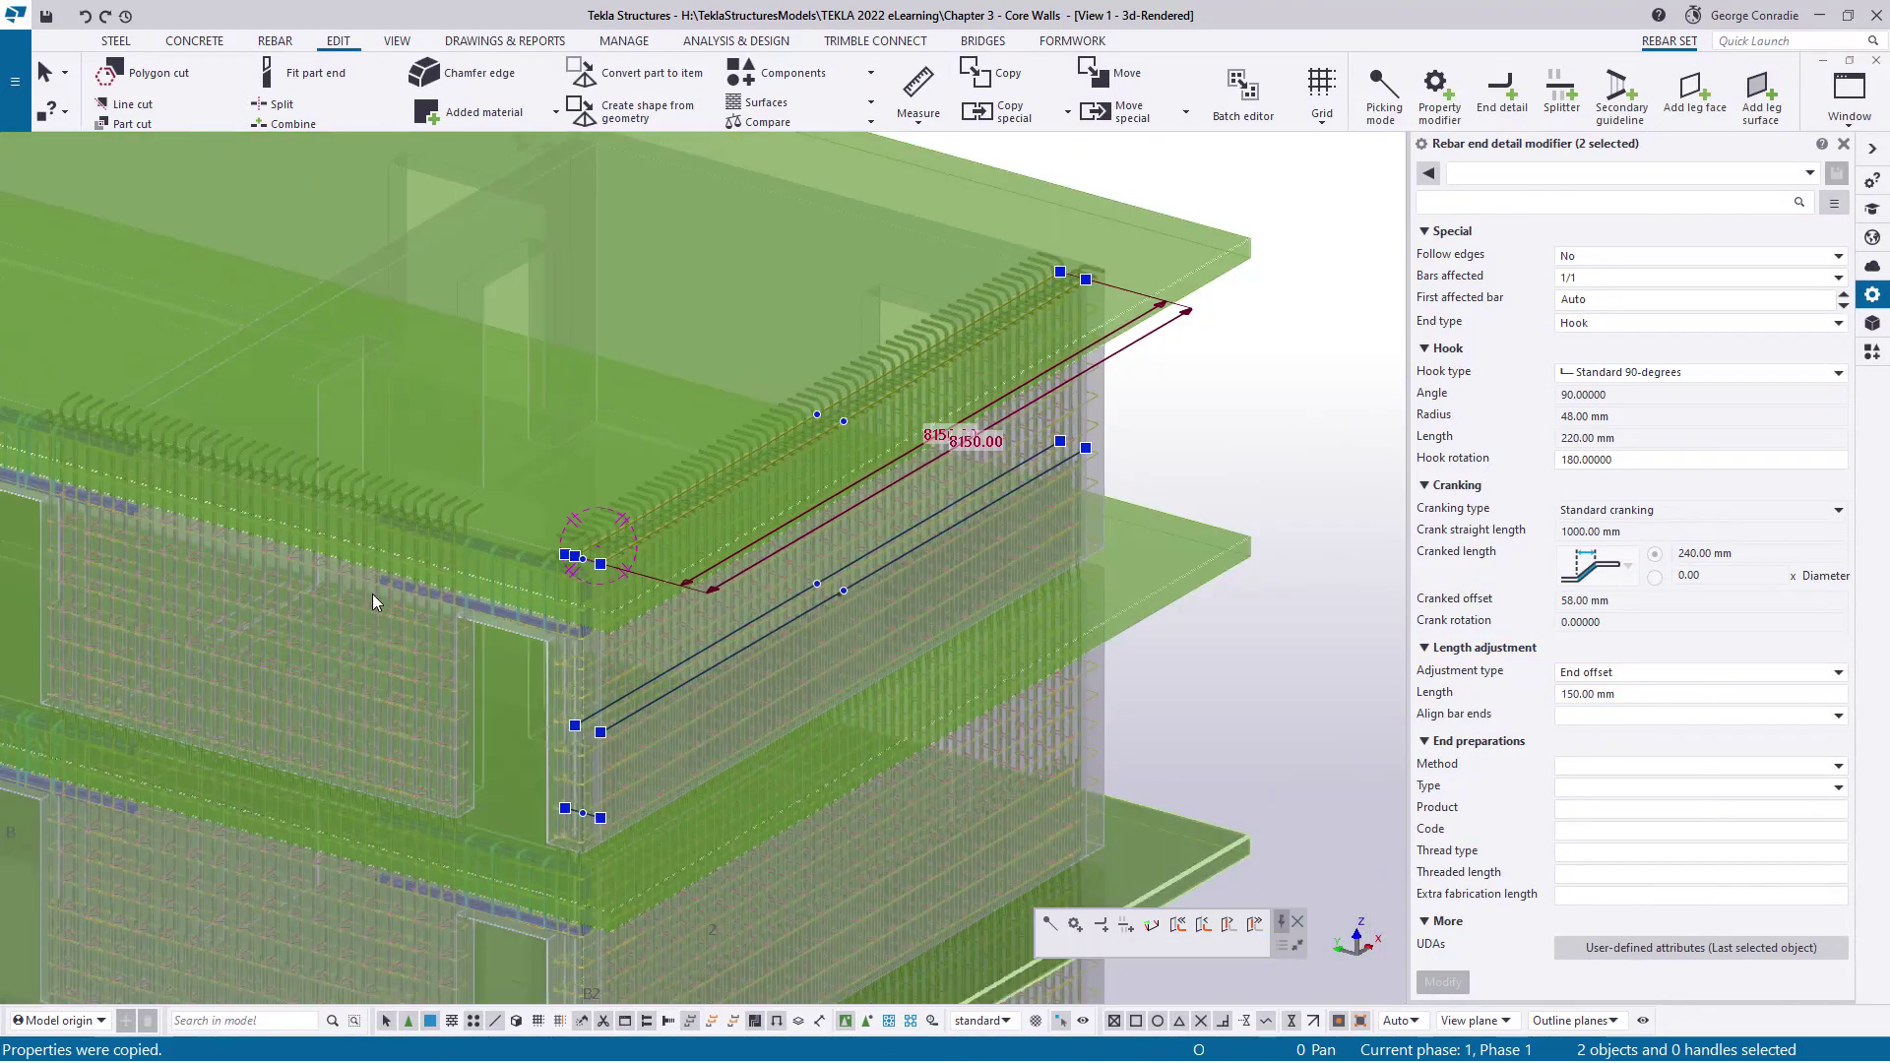
left_click(1235, 375)
scroll(597, 547, "up", 7)
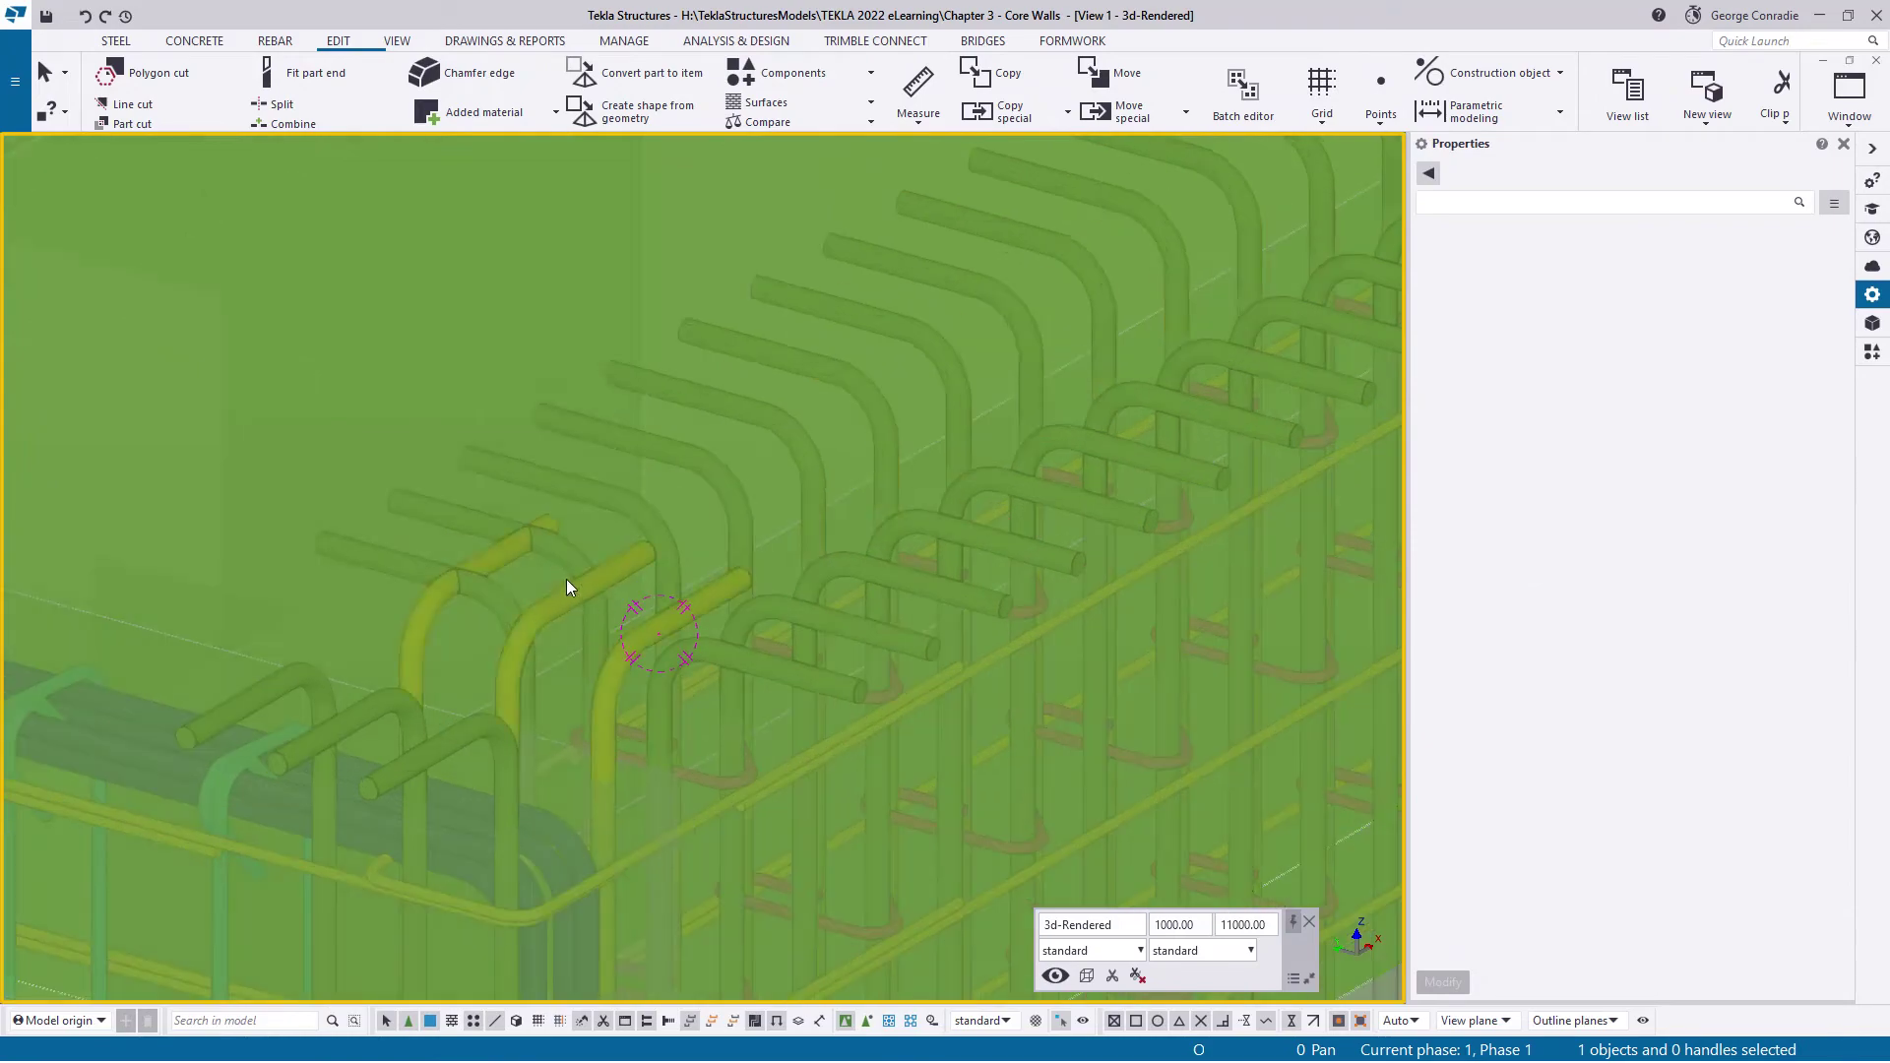
mouse_move(571, 577)
middle_mouse_down()
mouse_move(604, 580)
mouse_move(559, 564)
mouse_move(588, 583)
mouse_move(686, 499)
mouse_move(545, 574)
mouse_move(550, 608)
middle_mouse_up()
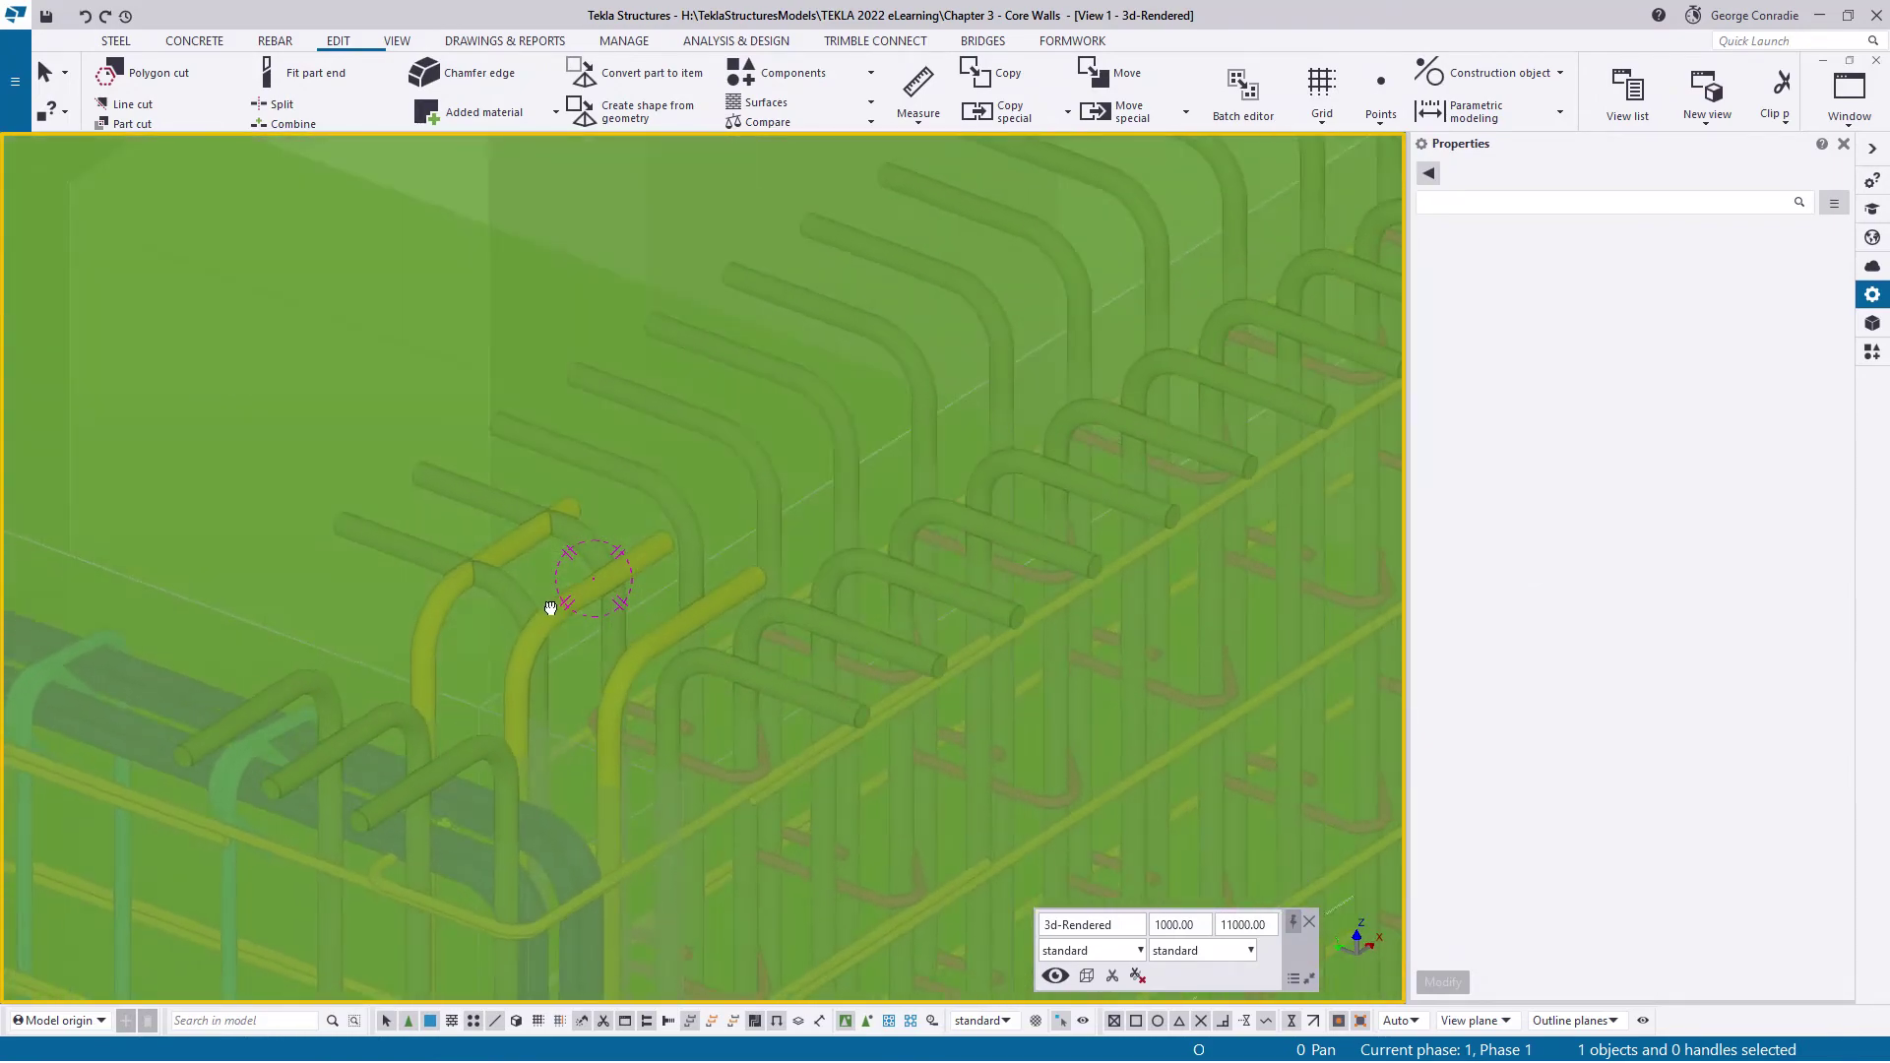
left_click(571, 600)
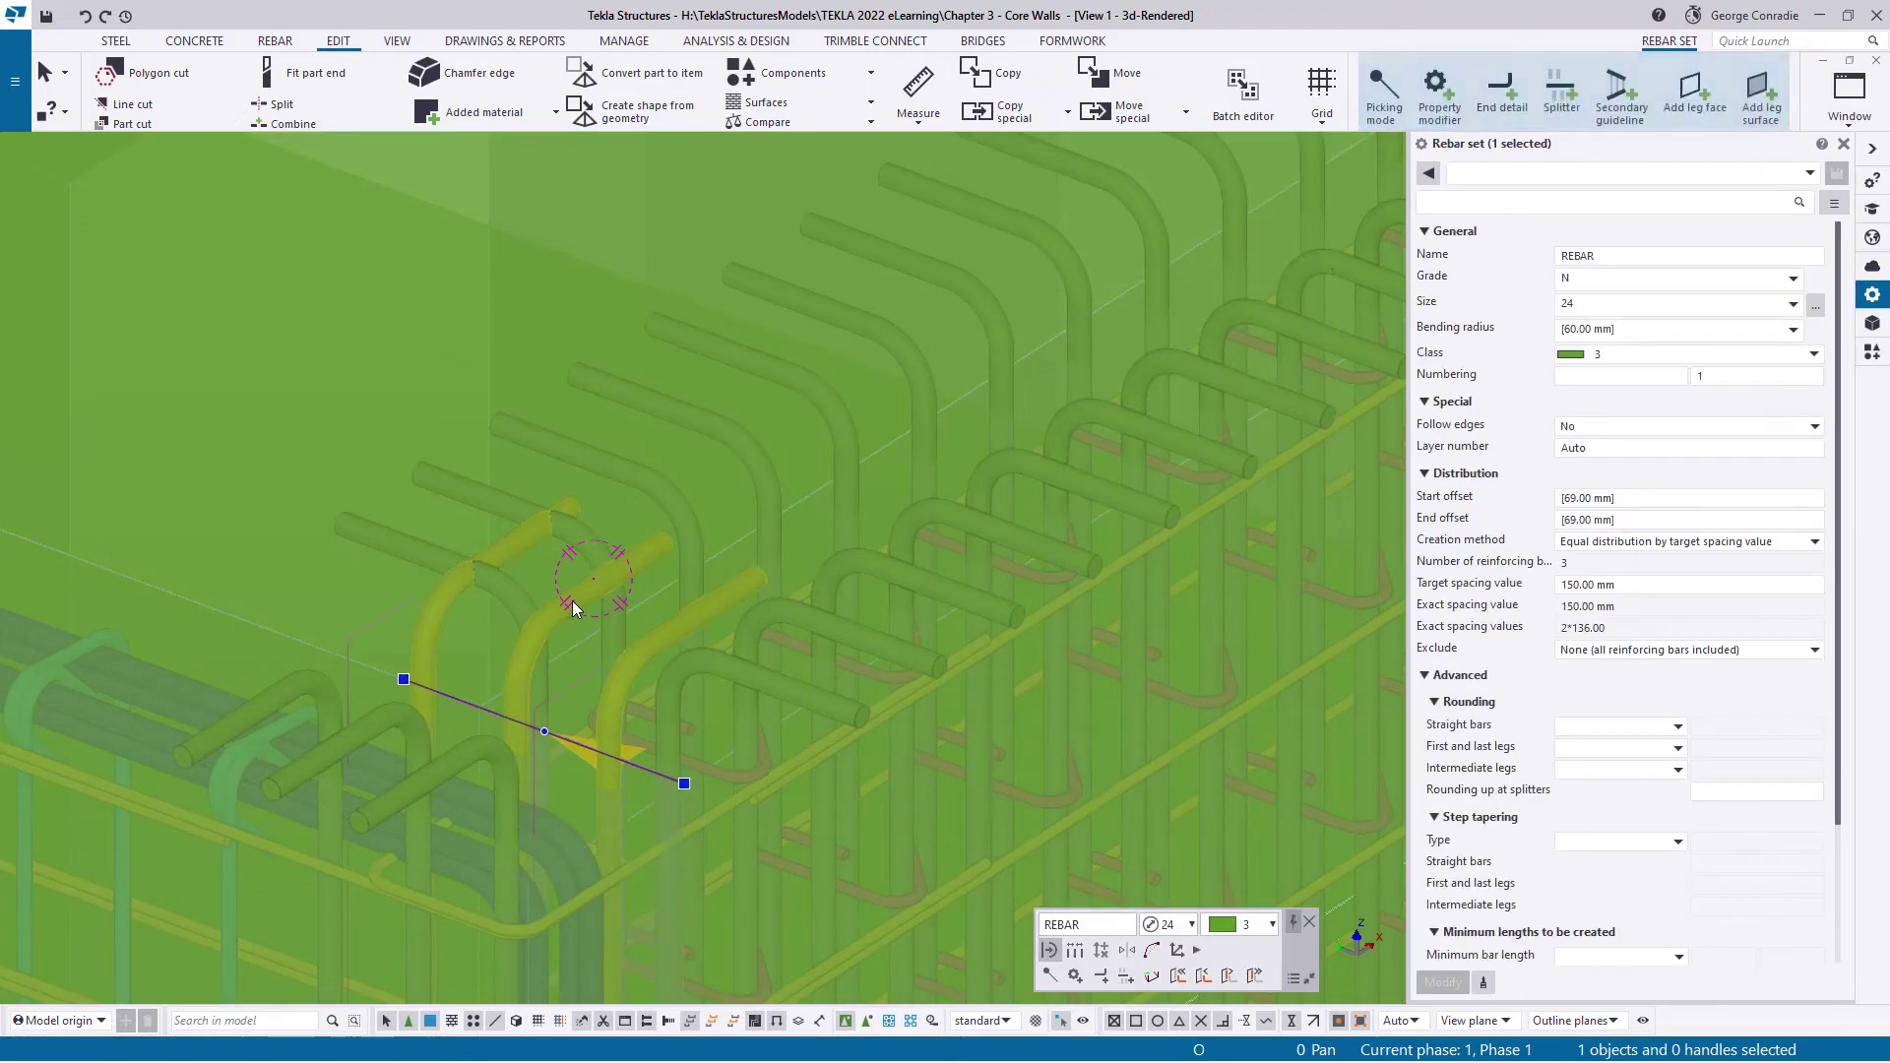
left_click(443, 694)
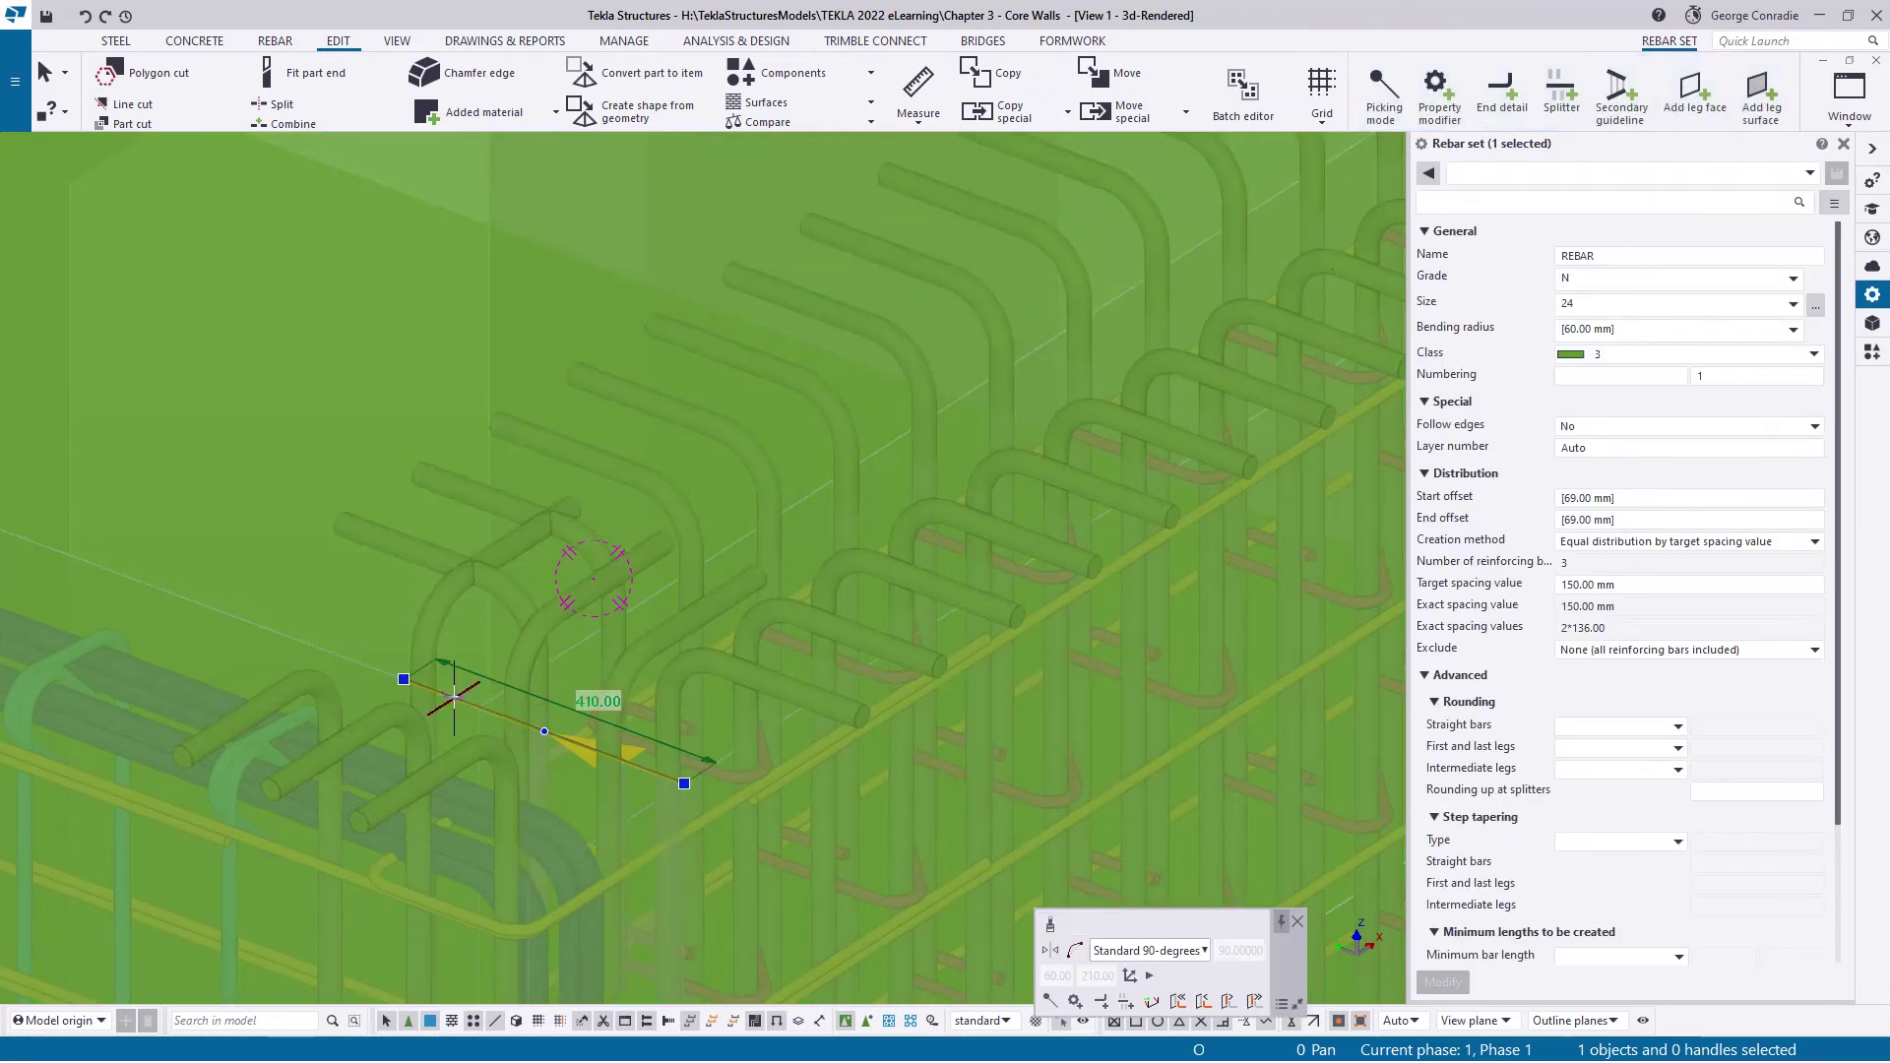
left_click(1575, 695)
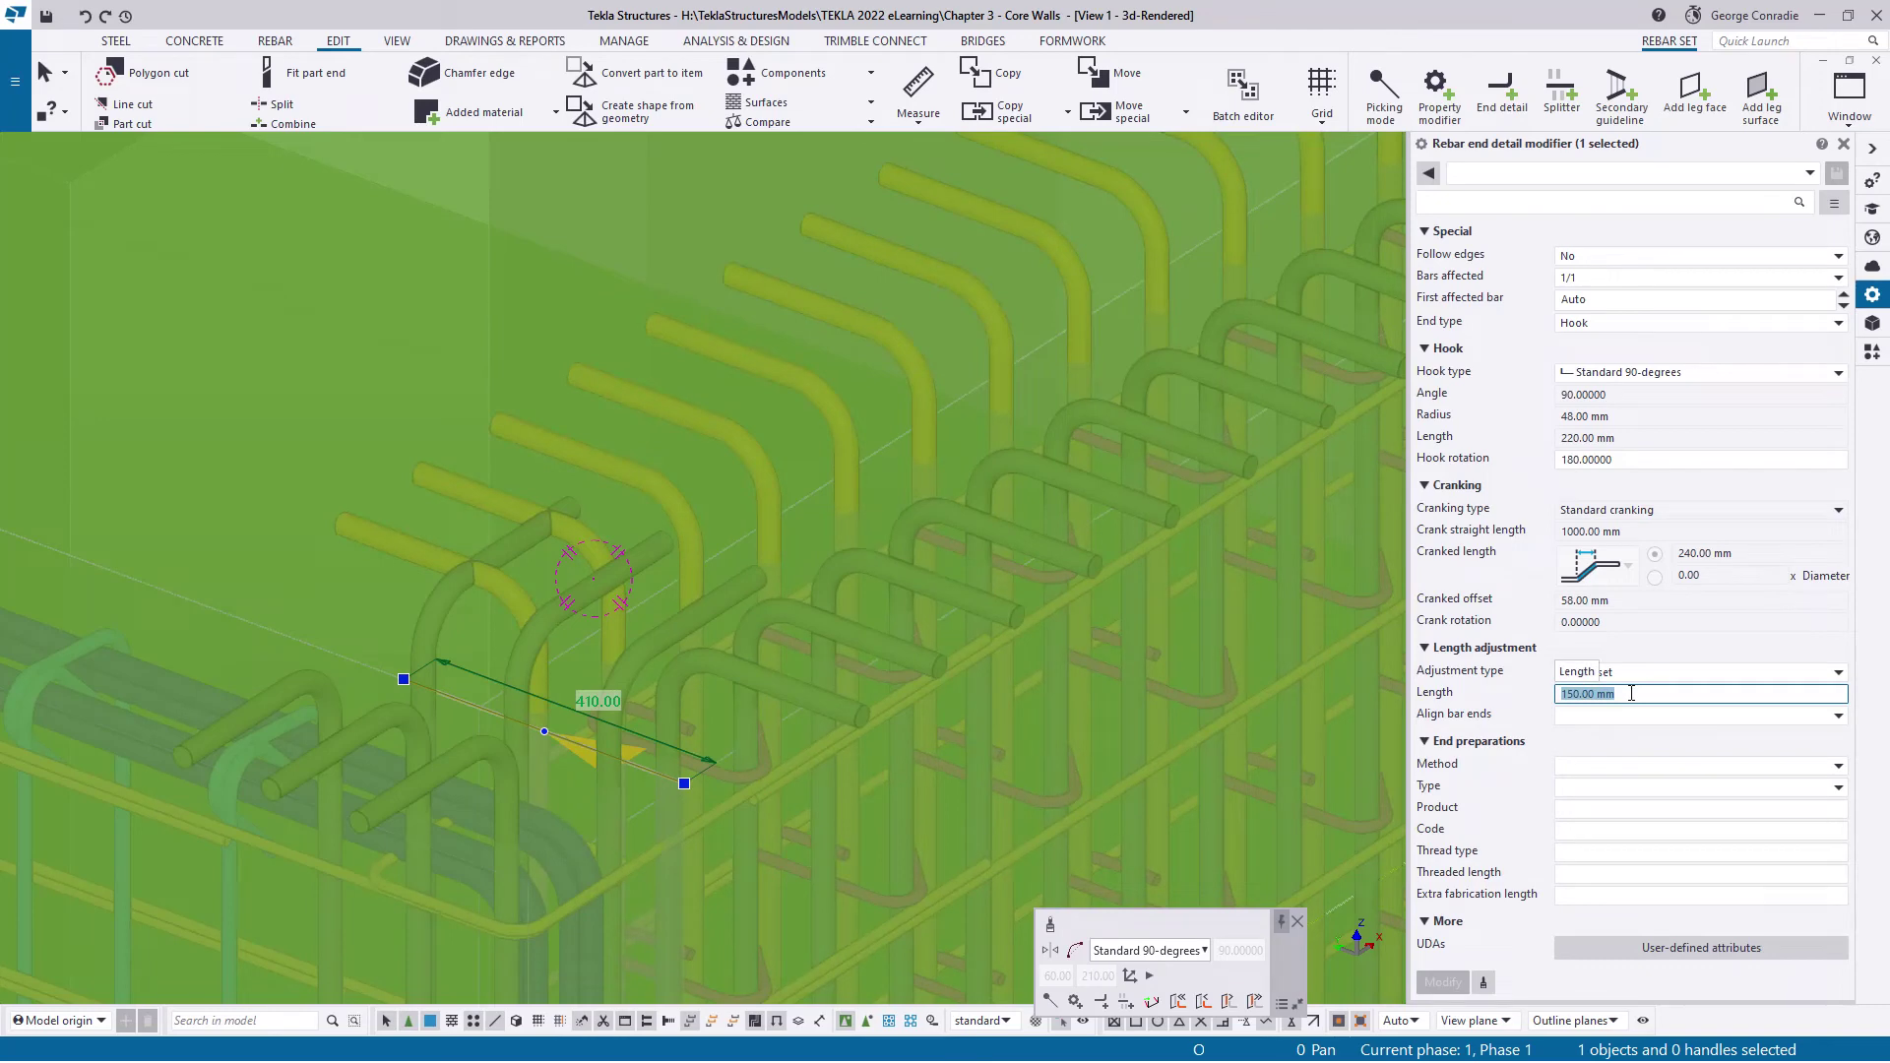
type("120")
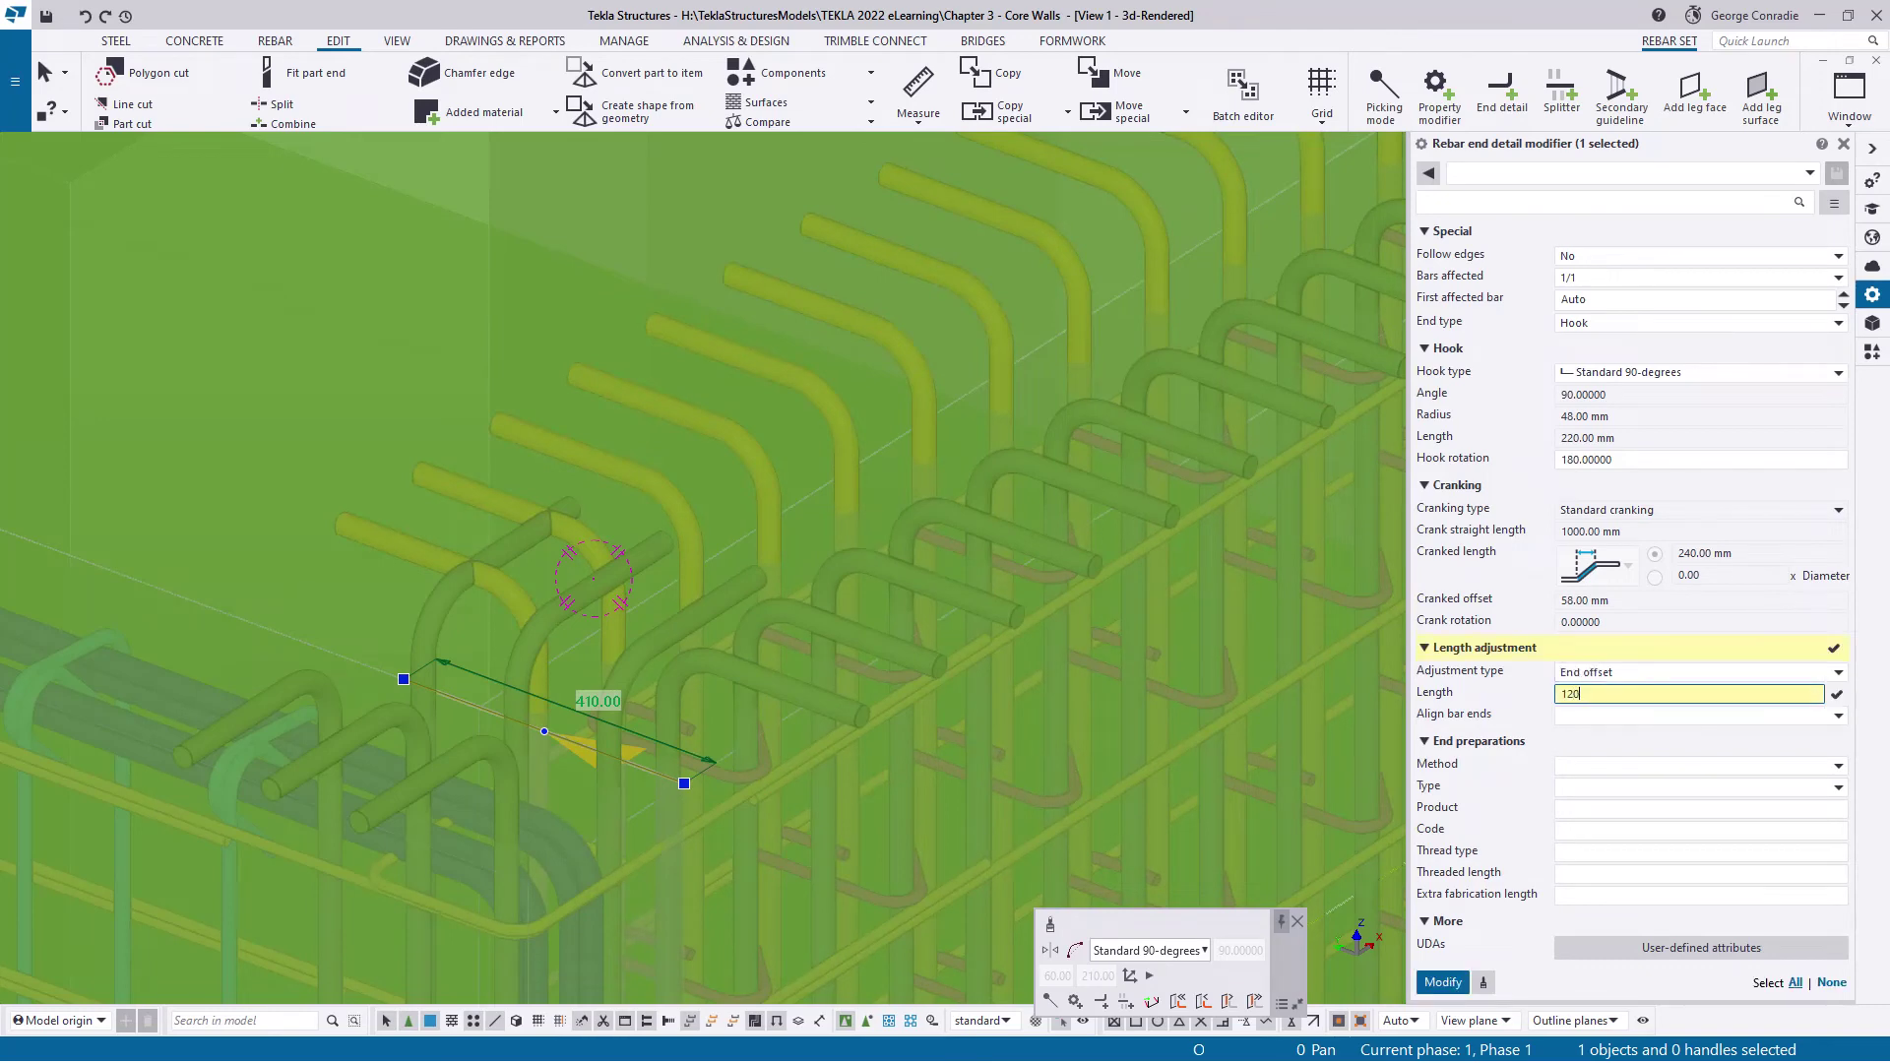
key("Return")
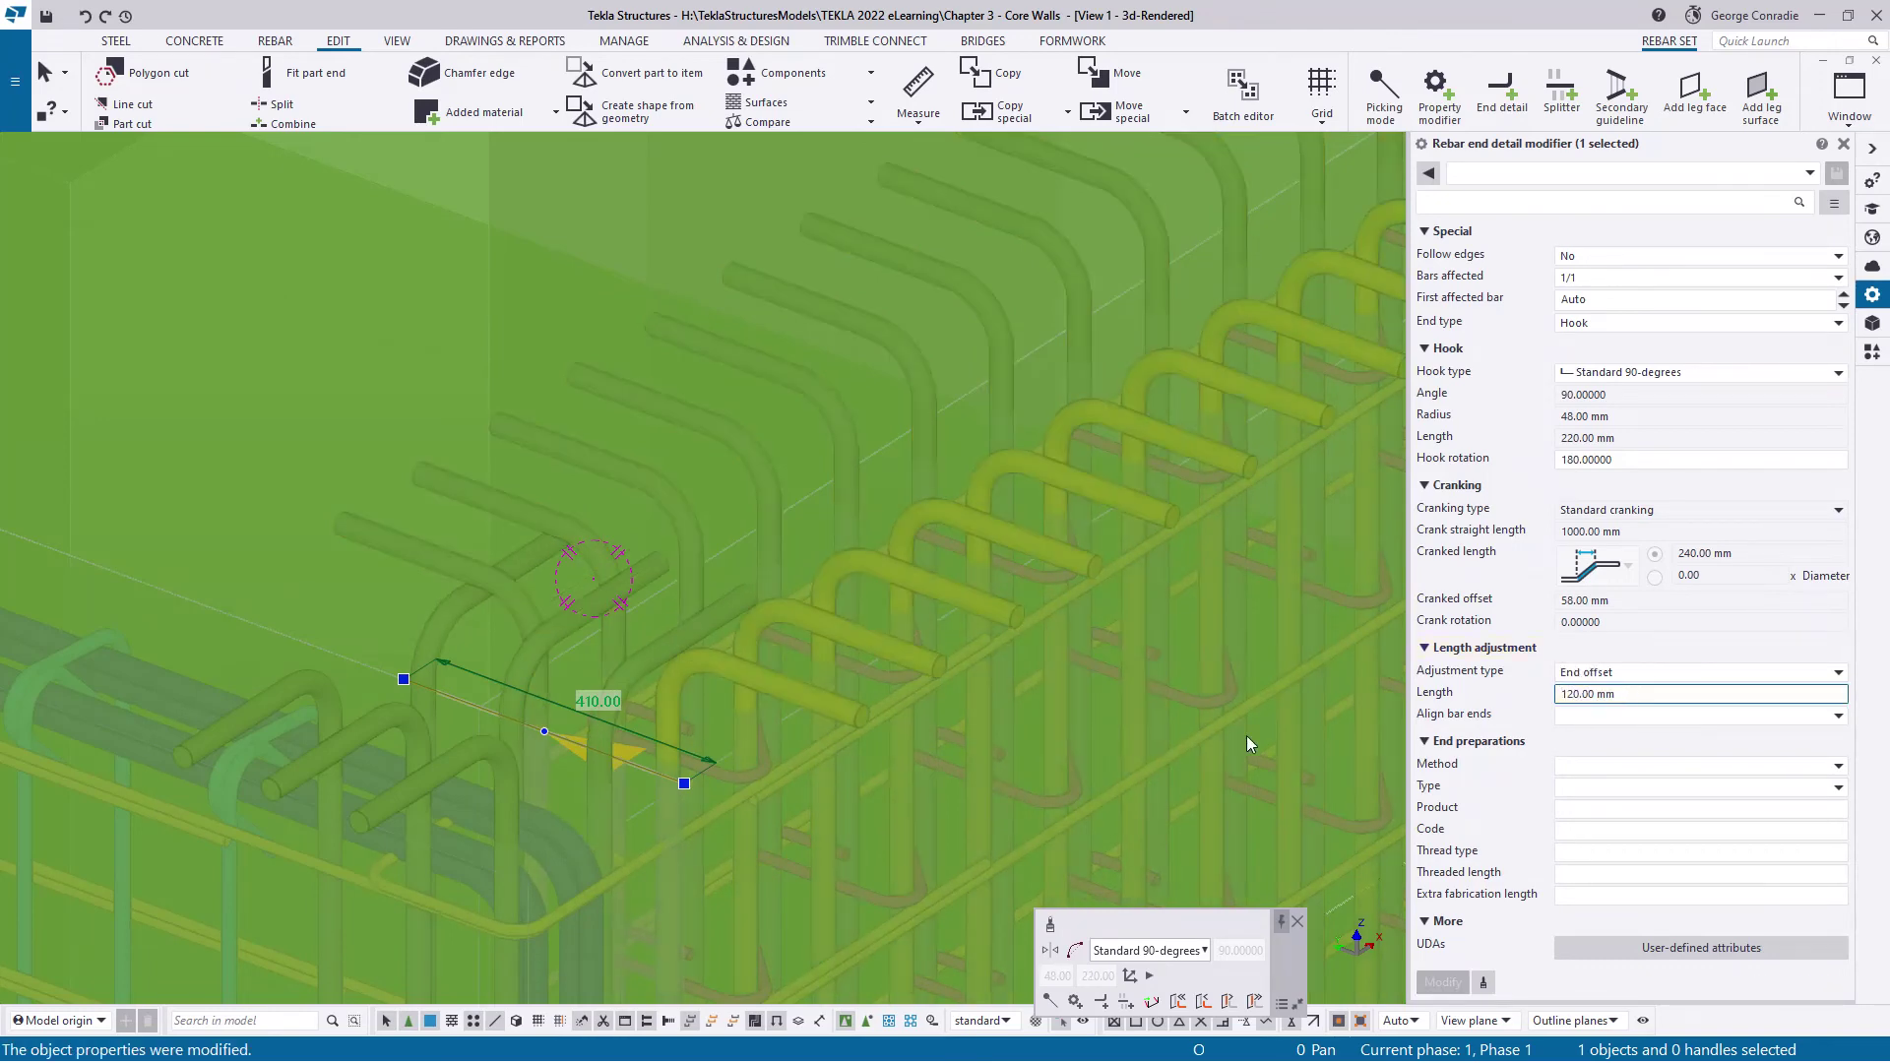
Examine the hooked top ends at CW3's grid 1/A corner for clearance between layers and position within the top slab
scroll(922, 717, "down", 2)
scroll(921, 718, "down", 2)
middle_click_drag(745, 624, 855, 581, "ctrl")
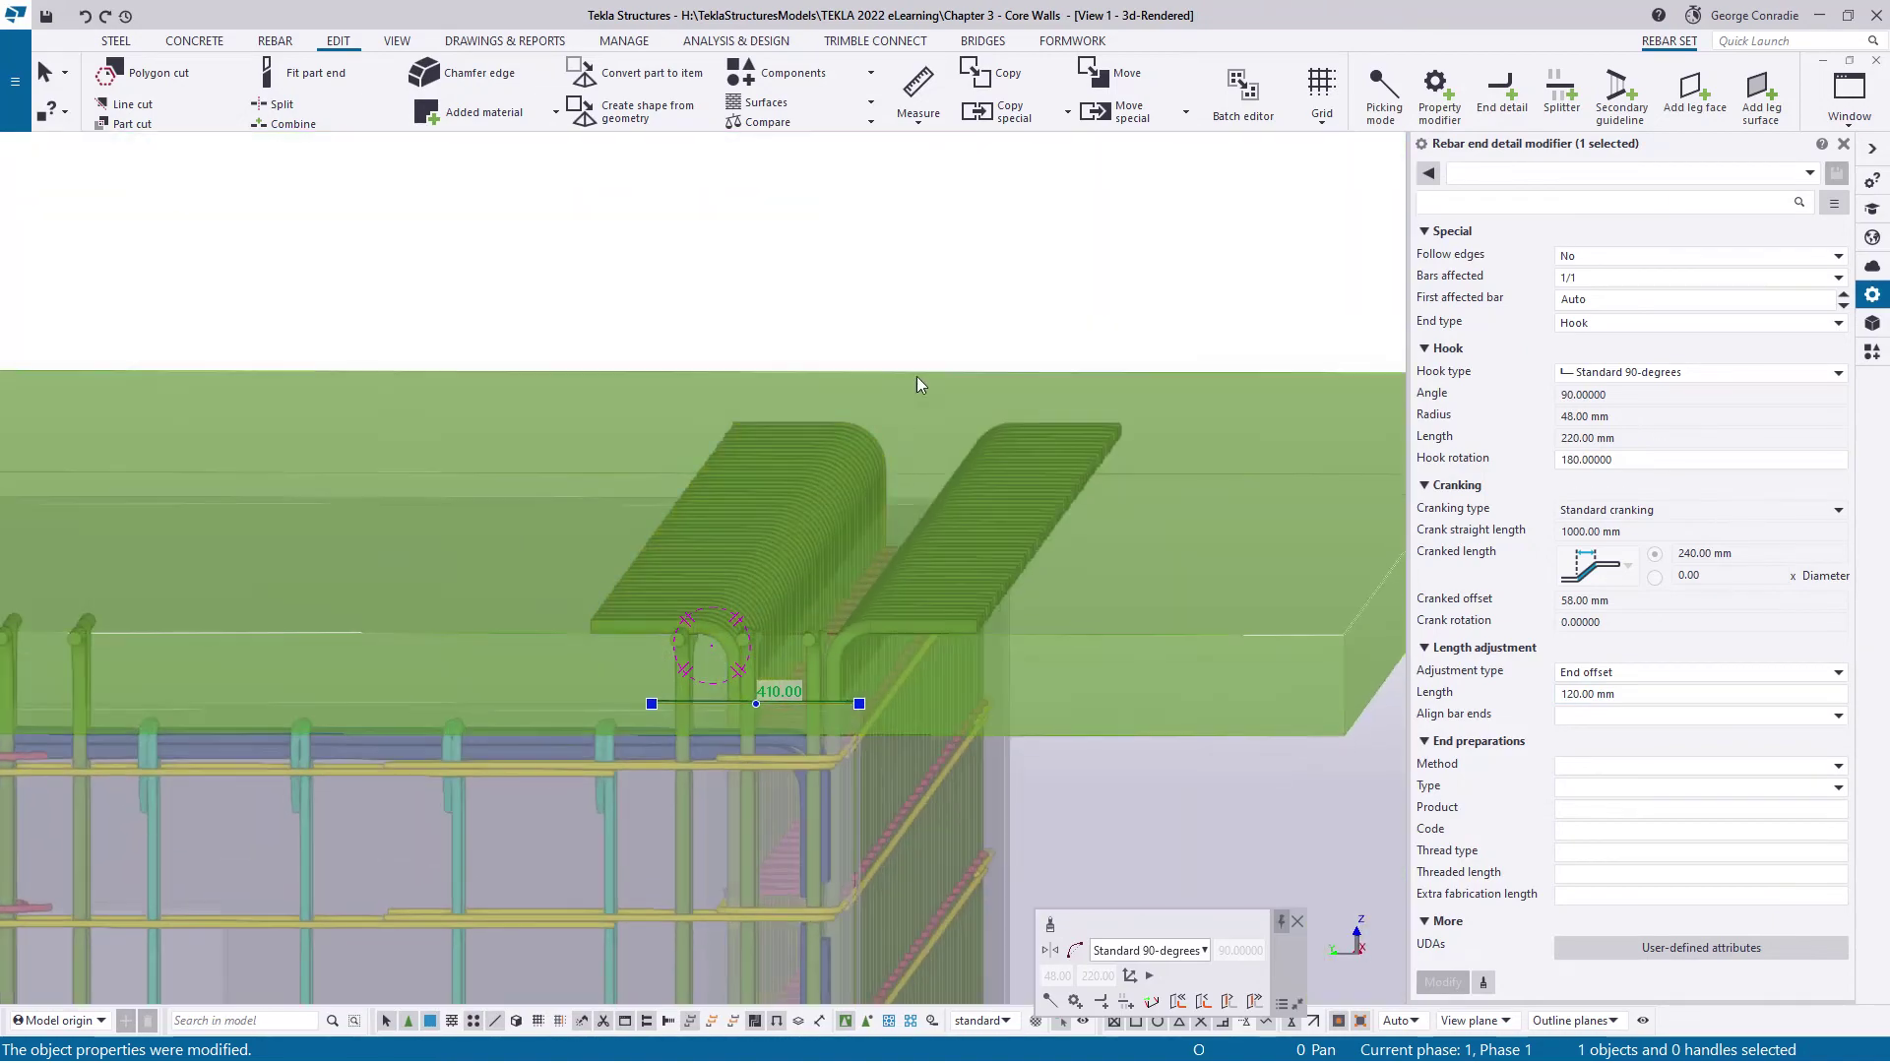
left_click(919, 340)
scroll(741, 645, "up", 3)
middle_click_drag(741, 649, 745, 598, "ctrl")
middle_click_drag(636, 665, 818, 495, "ctrl")
Review the reinforced core walls across all three storeys from several sides of the building
scroll(881, 650, "down", 4)
scroll(789, 492, "down", 3)
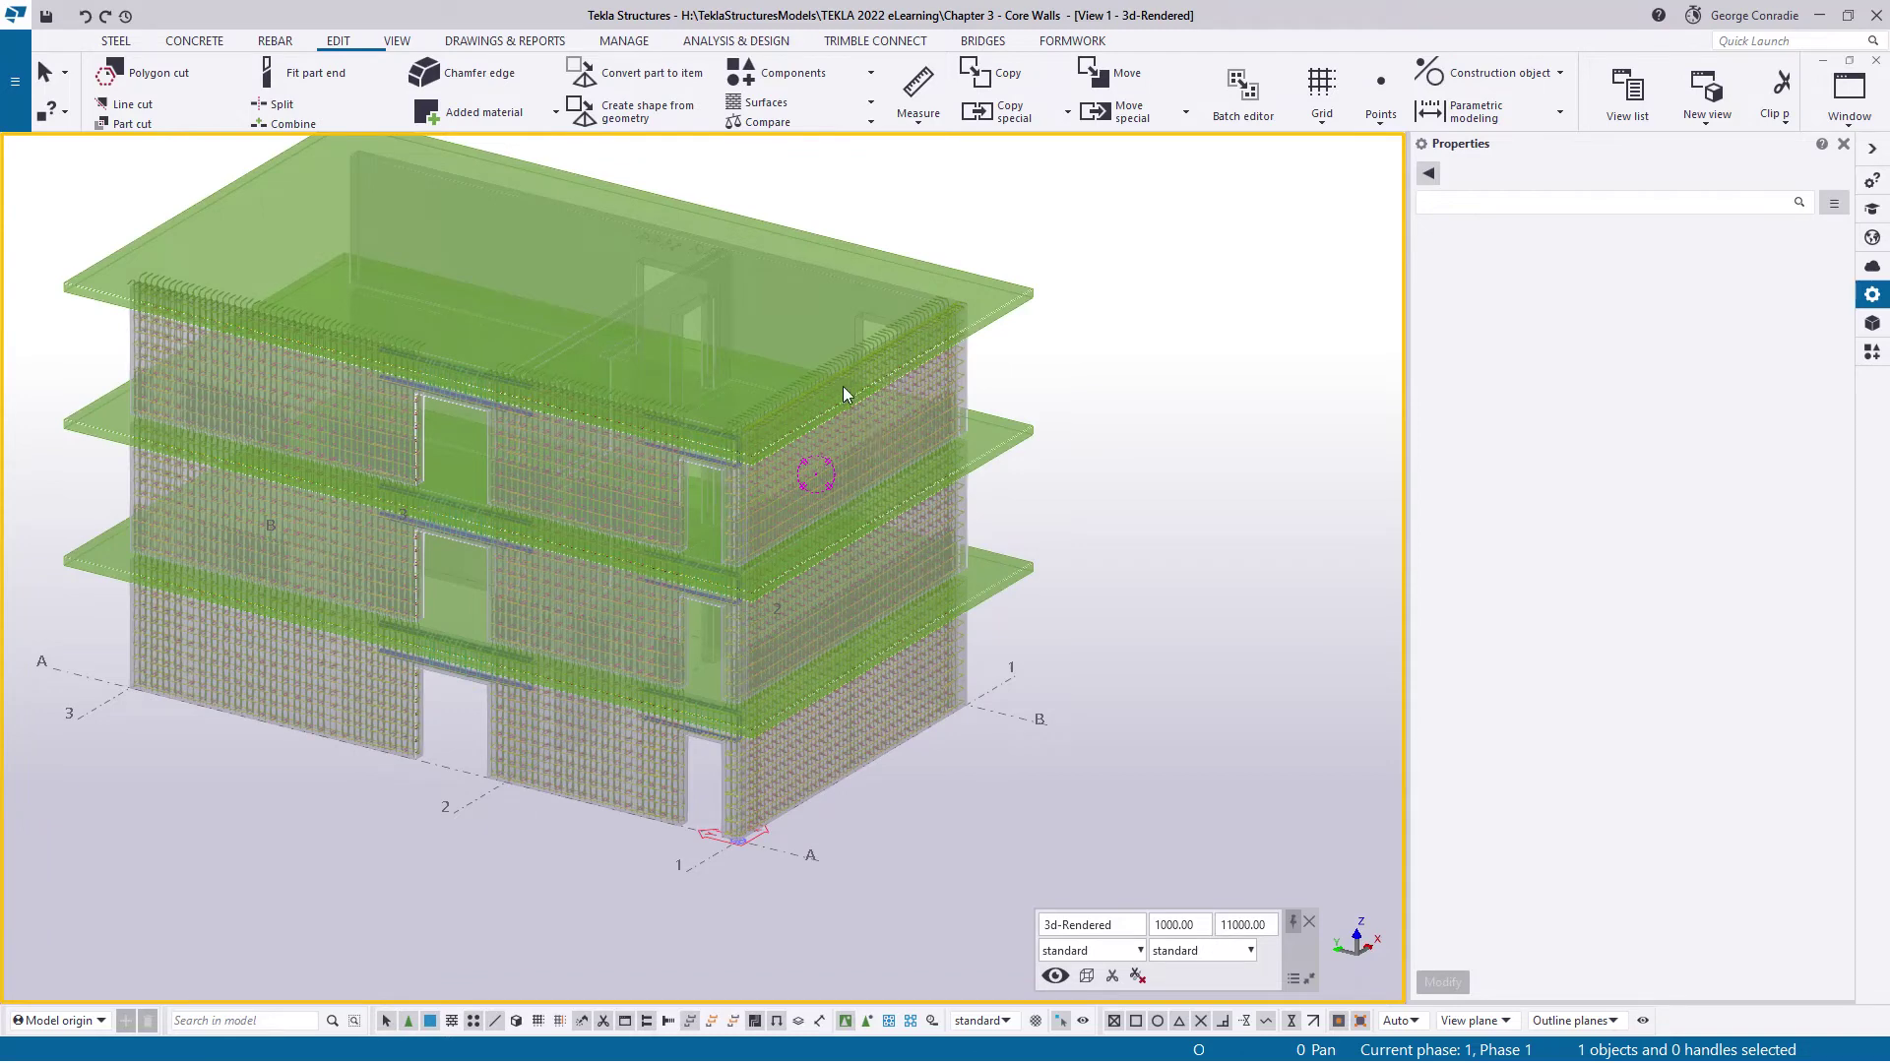
middle_click_drag(849, 454, 842, 567, "ctrl")
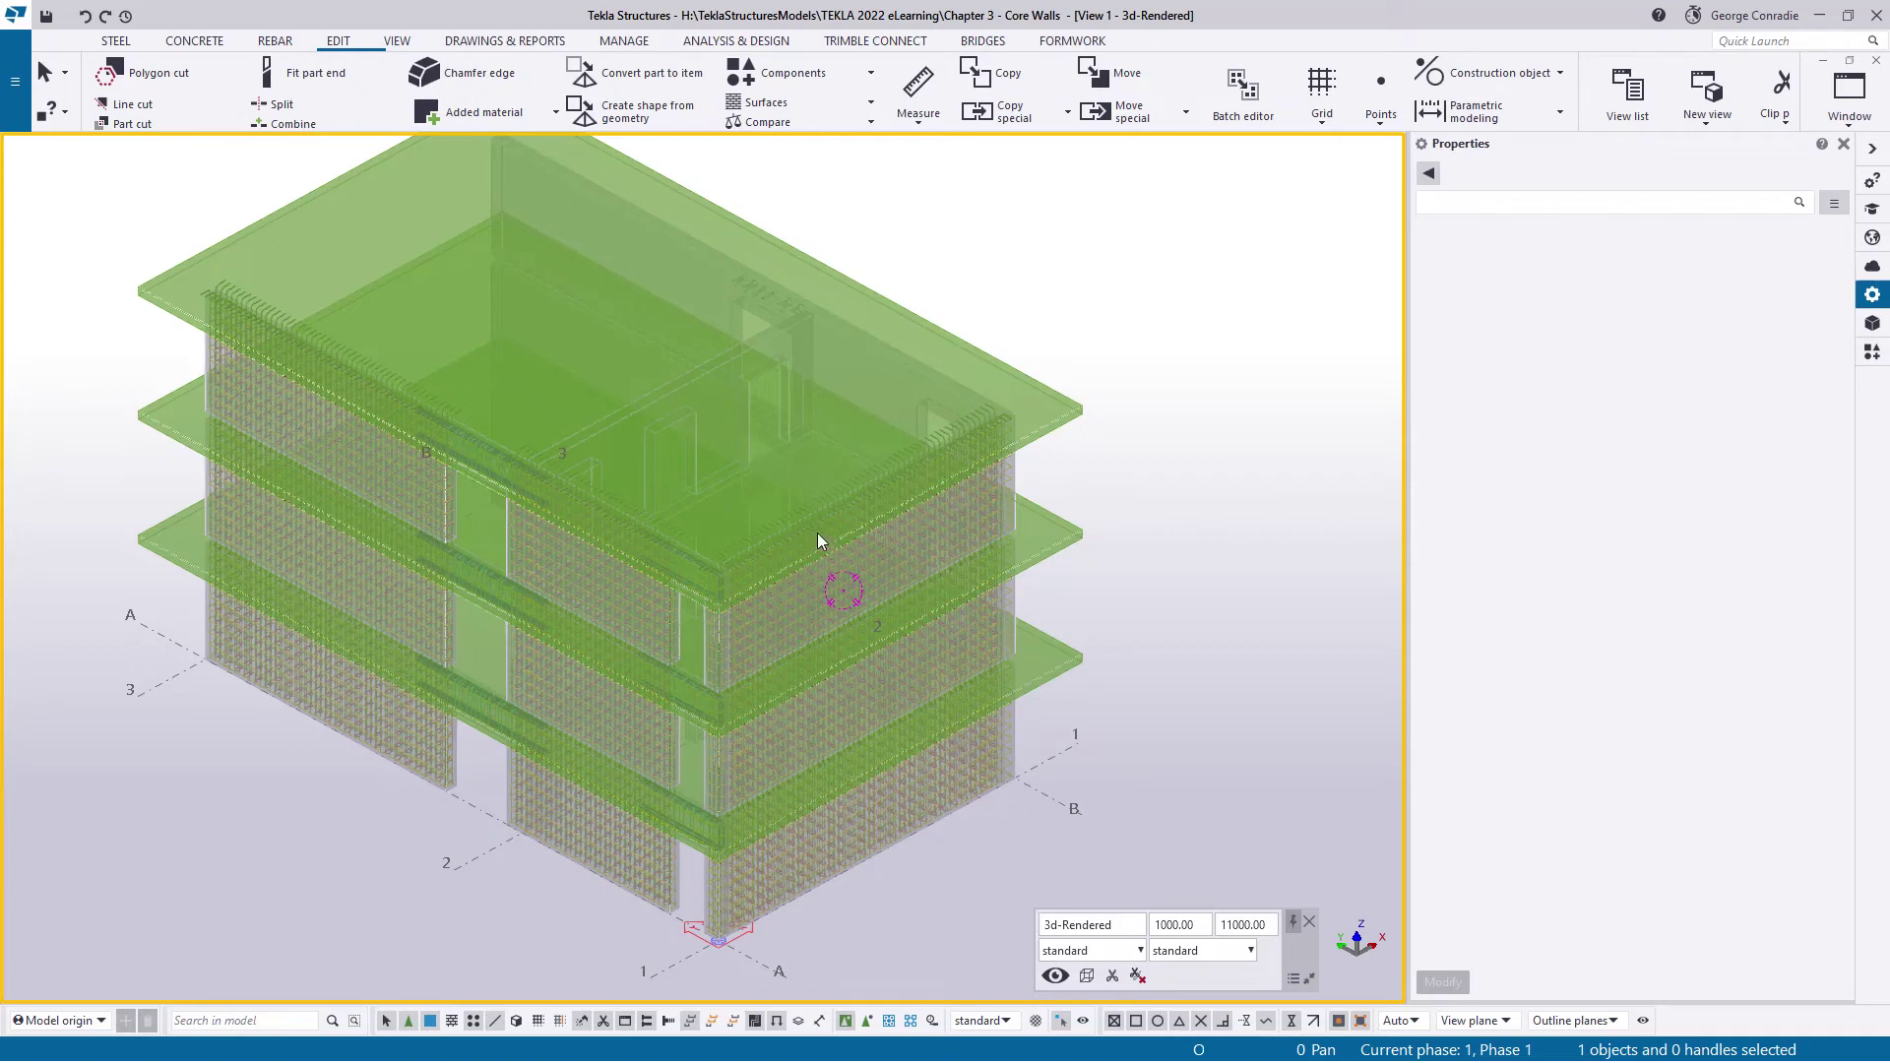
middle_click_drag(817, 539, 814, 514, "ctrl")
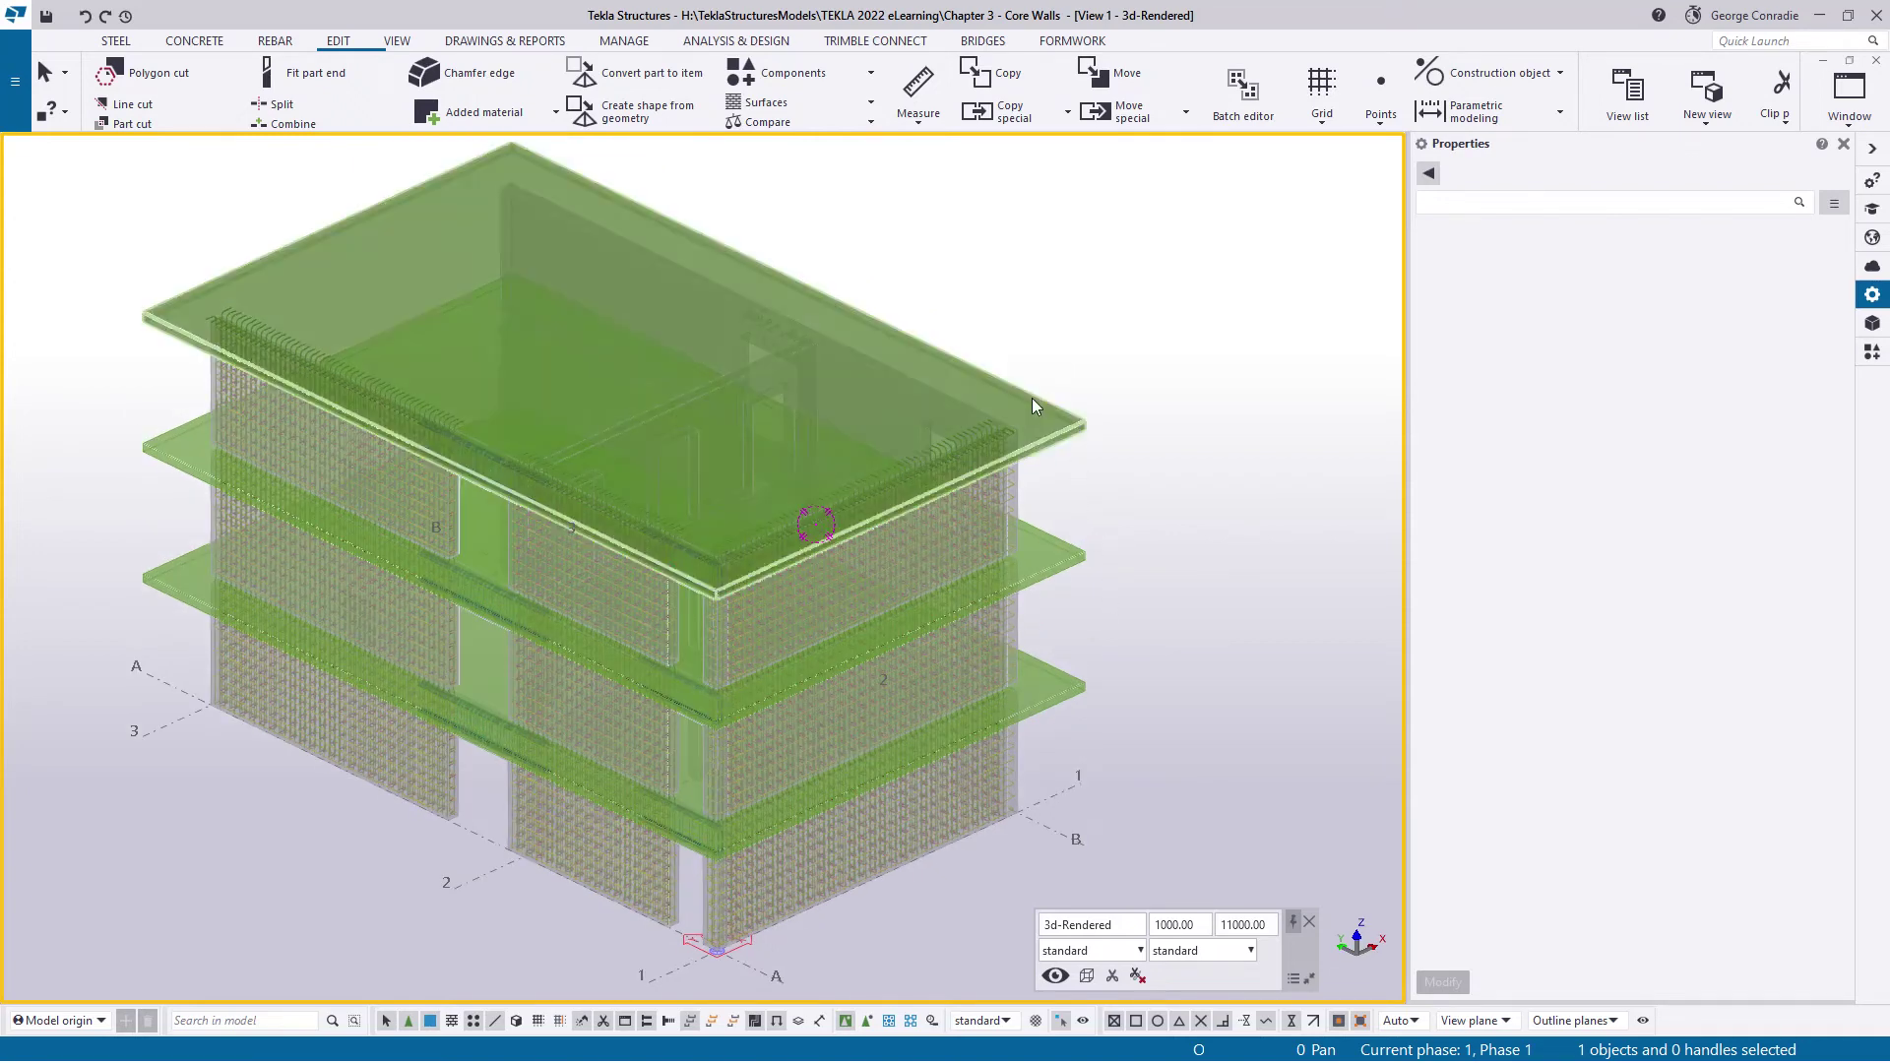
mouse_move(955, 683)
middle_mouse_down("ctrl")
mouse_move(845, 603)
mouse_move(619, 593)
middle_mouse_up("ctrl")
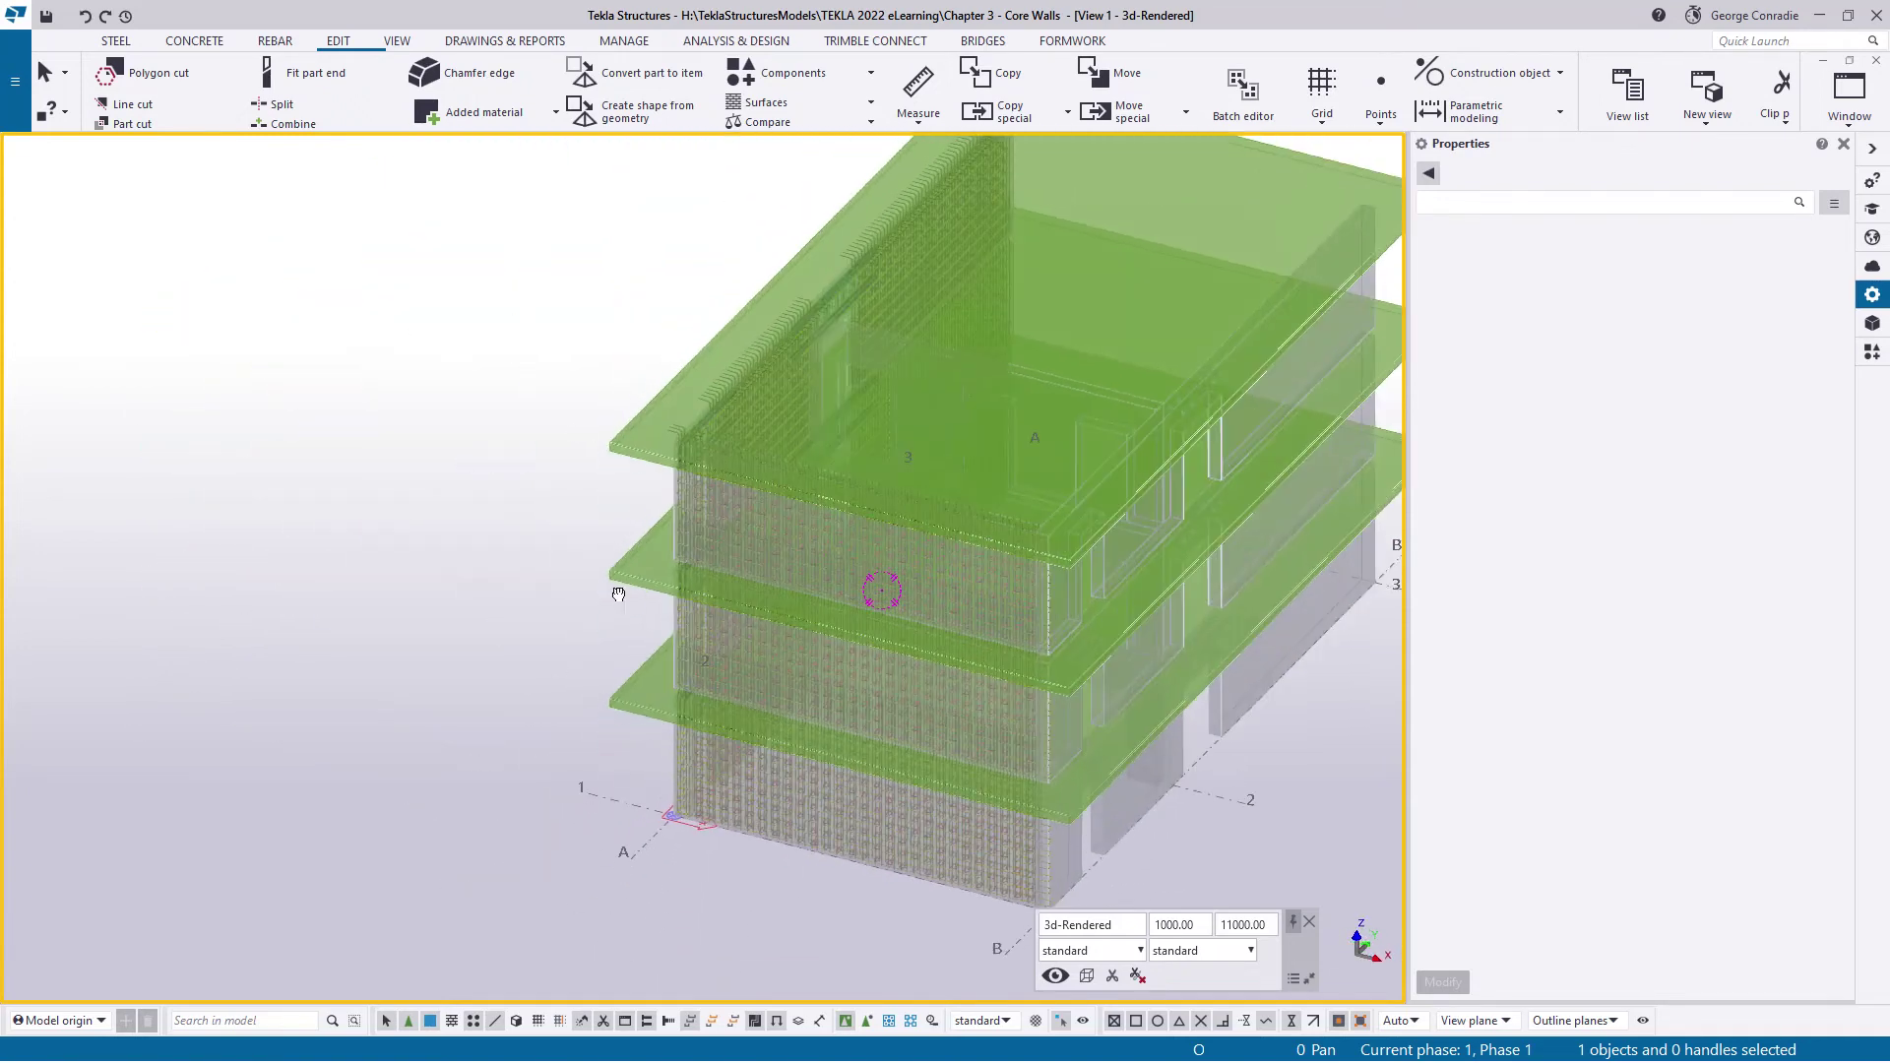
middle_click_drag(863, 684, 424, 706)
mouse_move(410, 216)
middle_mouse_down("ctrl")
mouse_move(540, 337)
mouse_move(899, 482)
mouse_move(764, 603)
mouse_move(692, 540)
middle_mouse_up("ctrl")
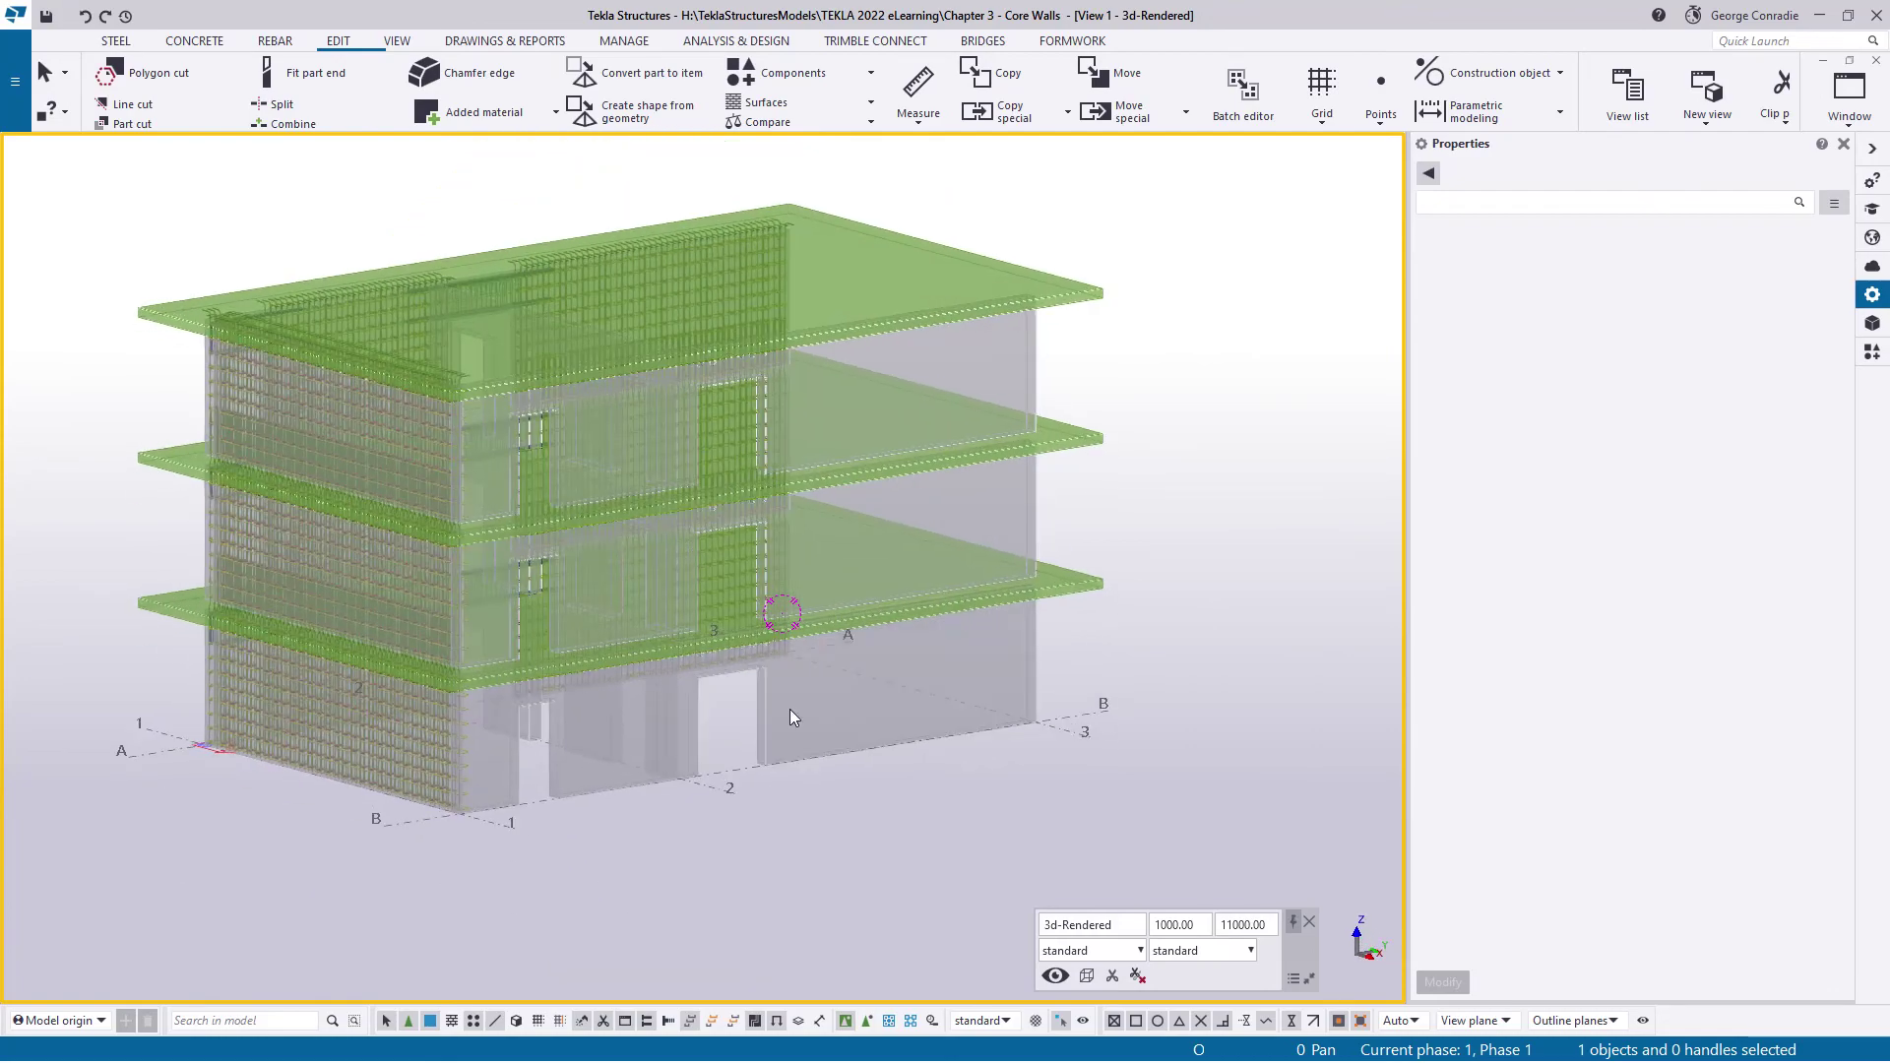
mouse_move(790, 709)
middle_mouse_down("ctrl")
mouse_move(719, 728)
mouse_move(740, 758)
middle_mouse_up("ctrl")
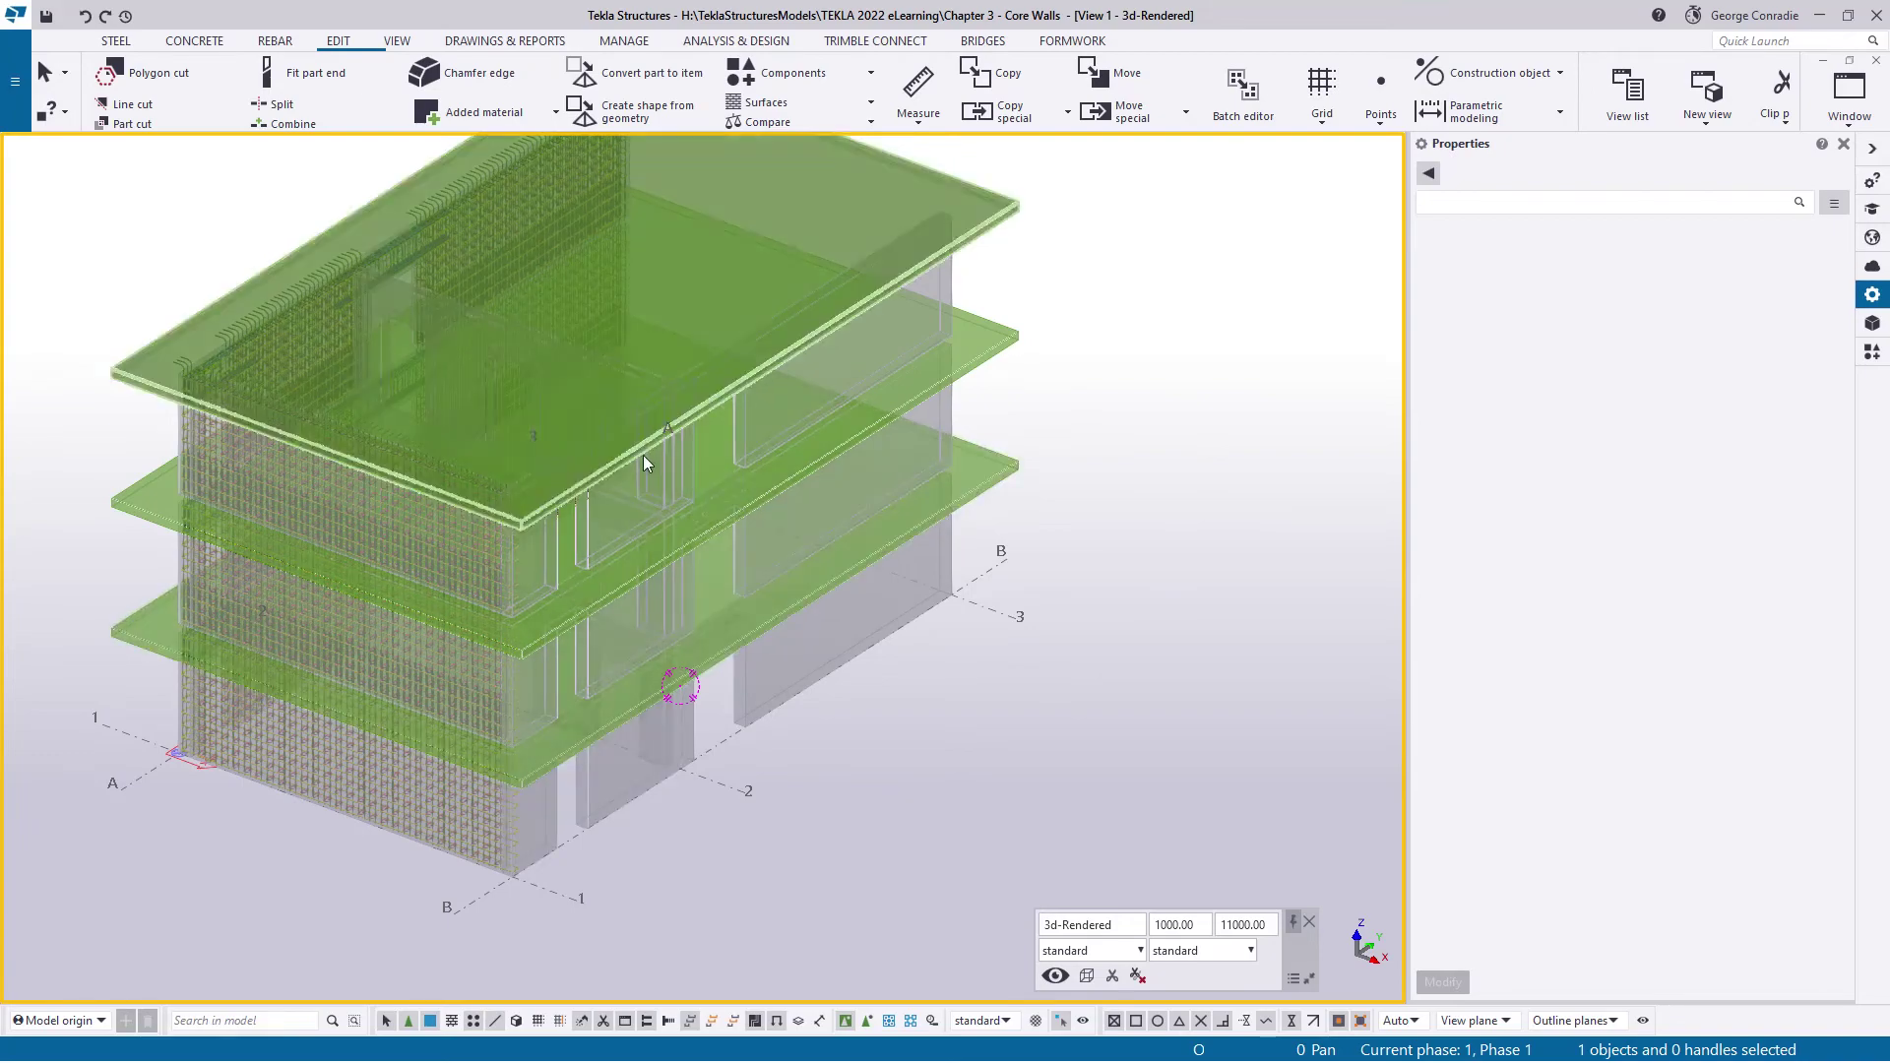
mouse_move(645, 462)
middle_mouse_down("ctrl")
mouse_move(715, 666)
mouse_move(763, 487)
mouse_move(1025, 603)
mouse_move(749, 669)
mouse_move(757, 691)
middle_mouse_up("ctrl")
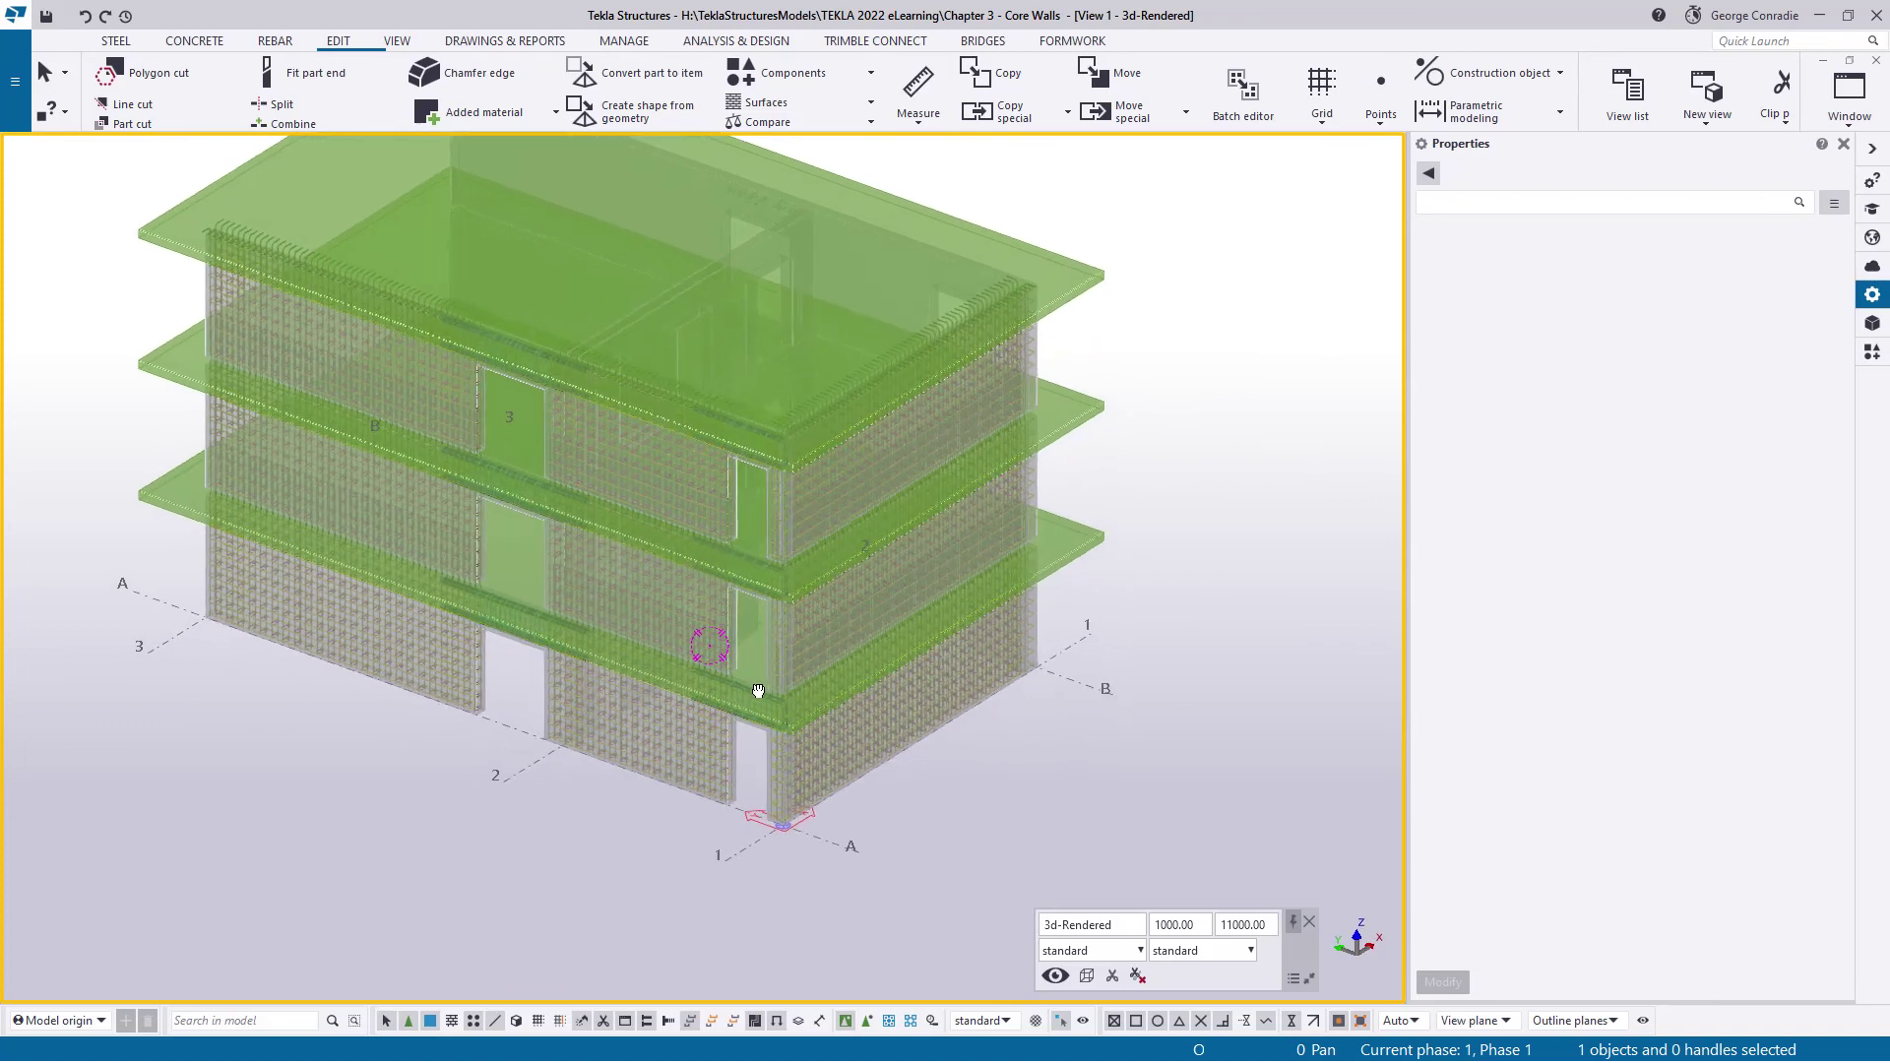
middle_click_drag(851, 764, 824, 803)
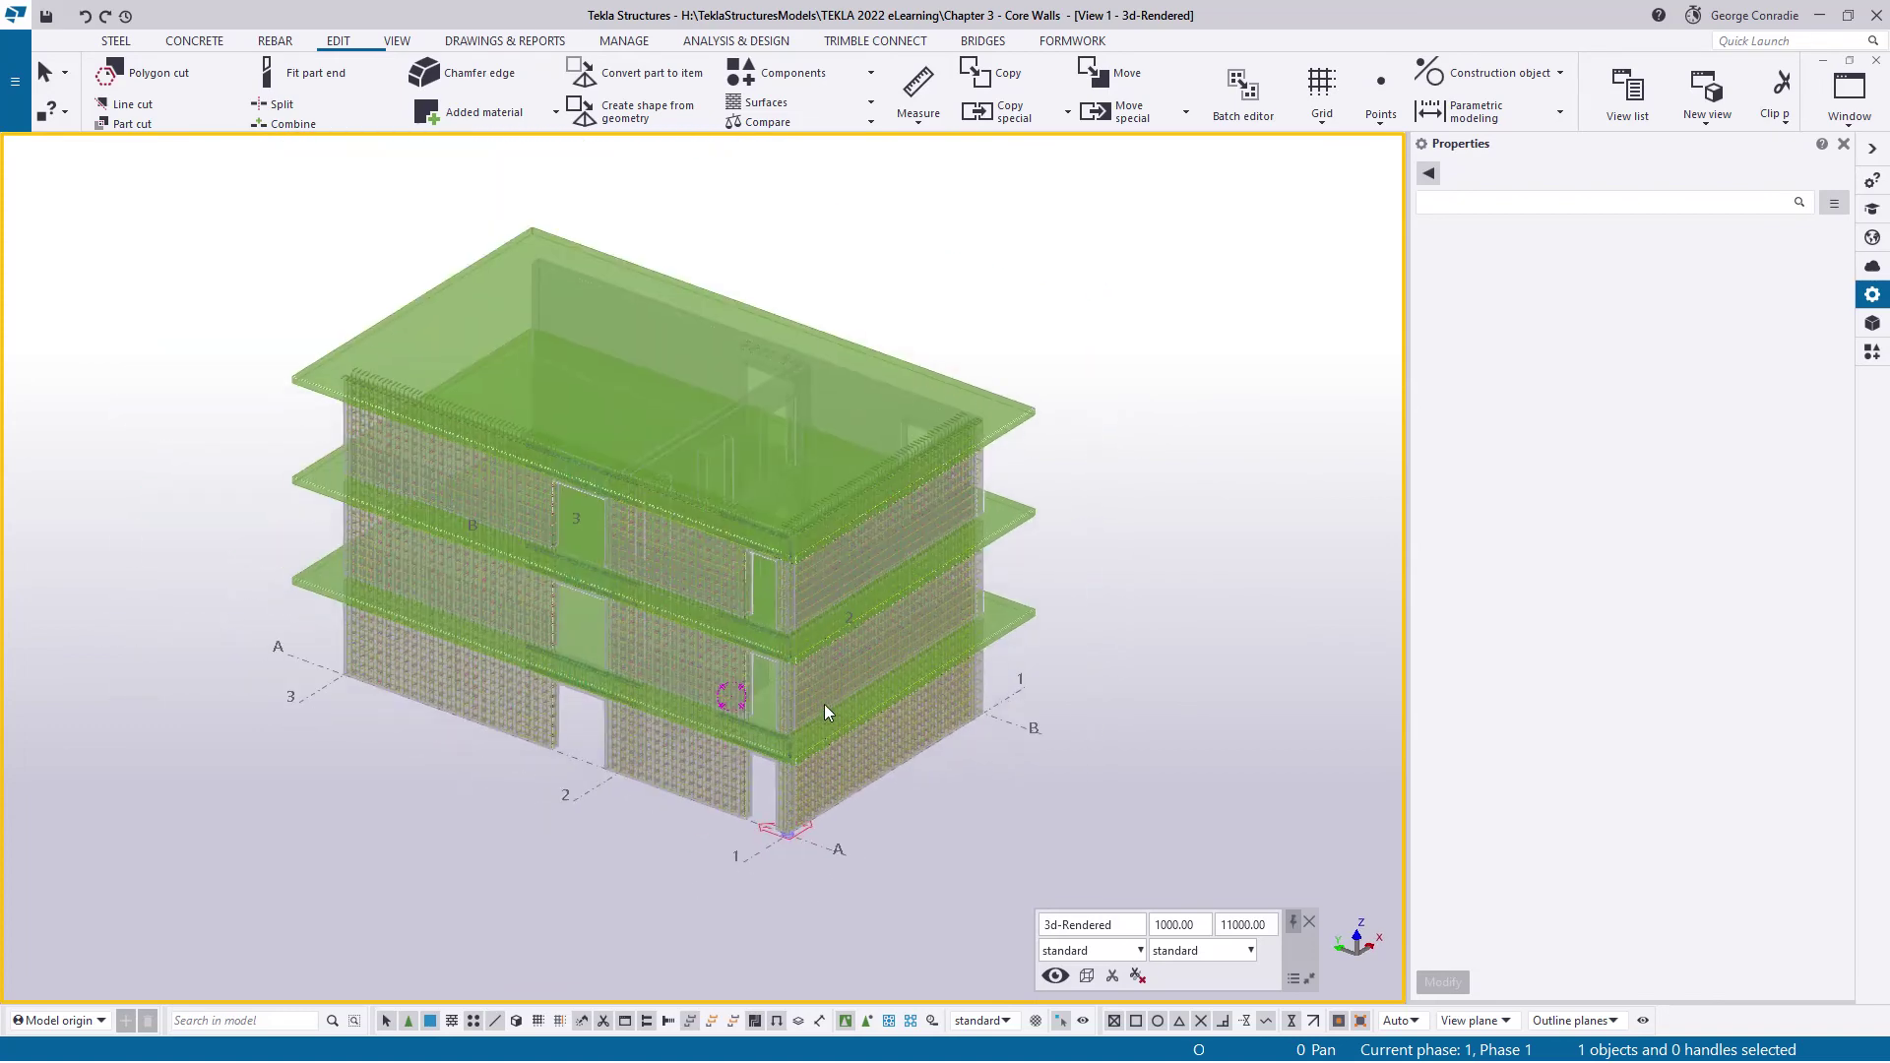
middle_click_drag(824, 705, 848, 731)
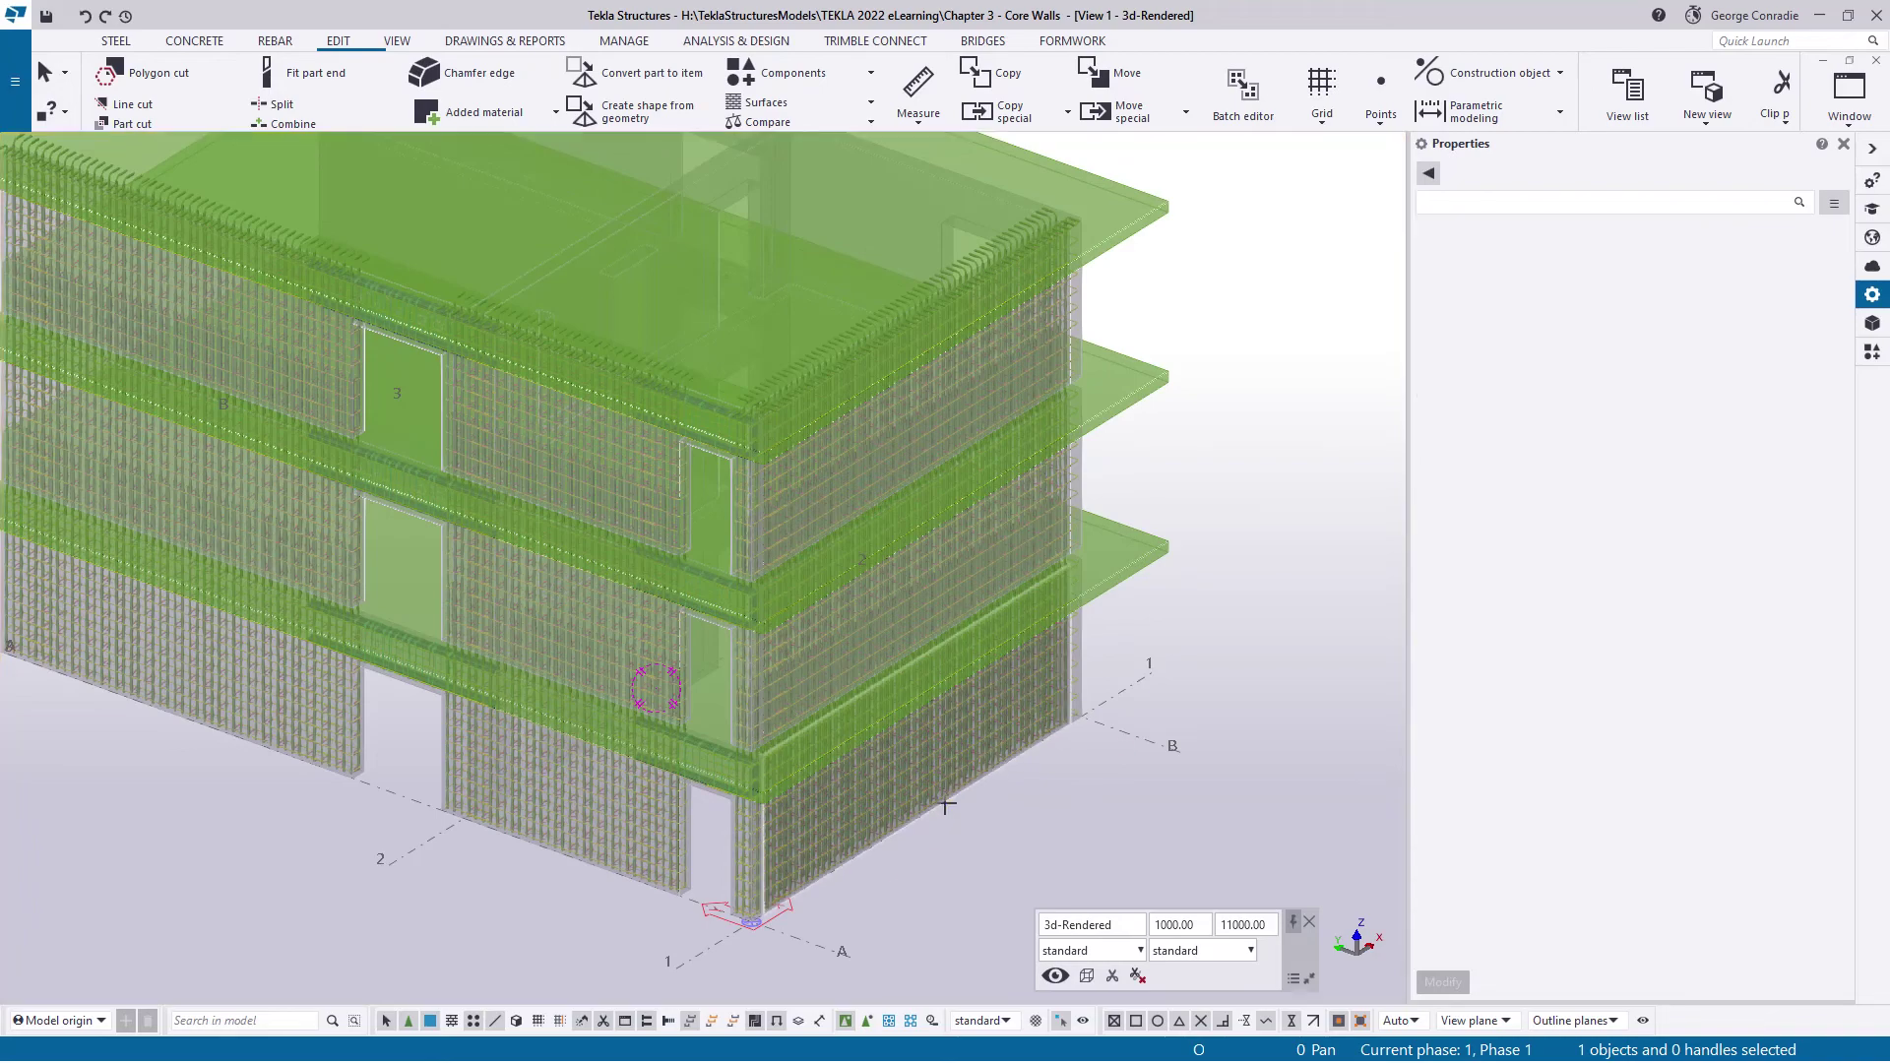
Inquire the ground-level CW3 cast unit and review its total weight, rebar weight, concrete volume and reinforcing bar list
left_click(945, 805)
right_click(945, 805)
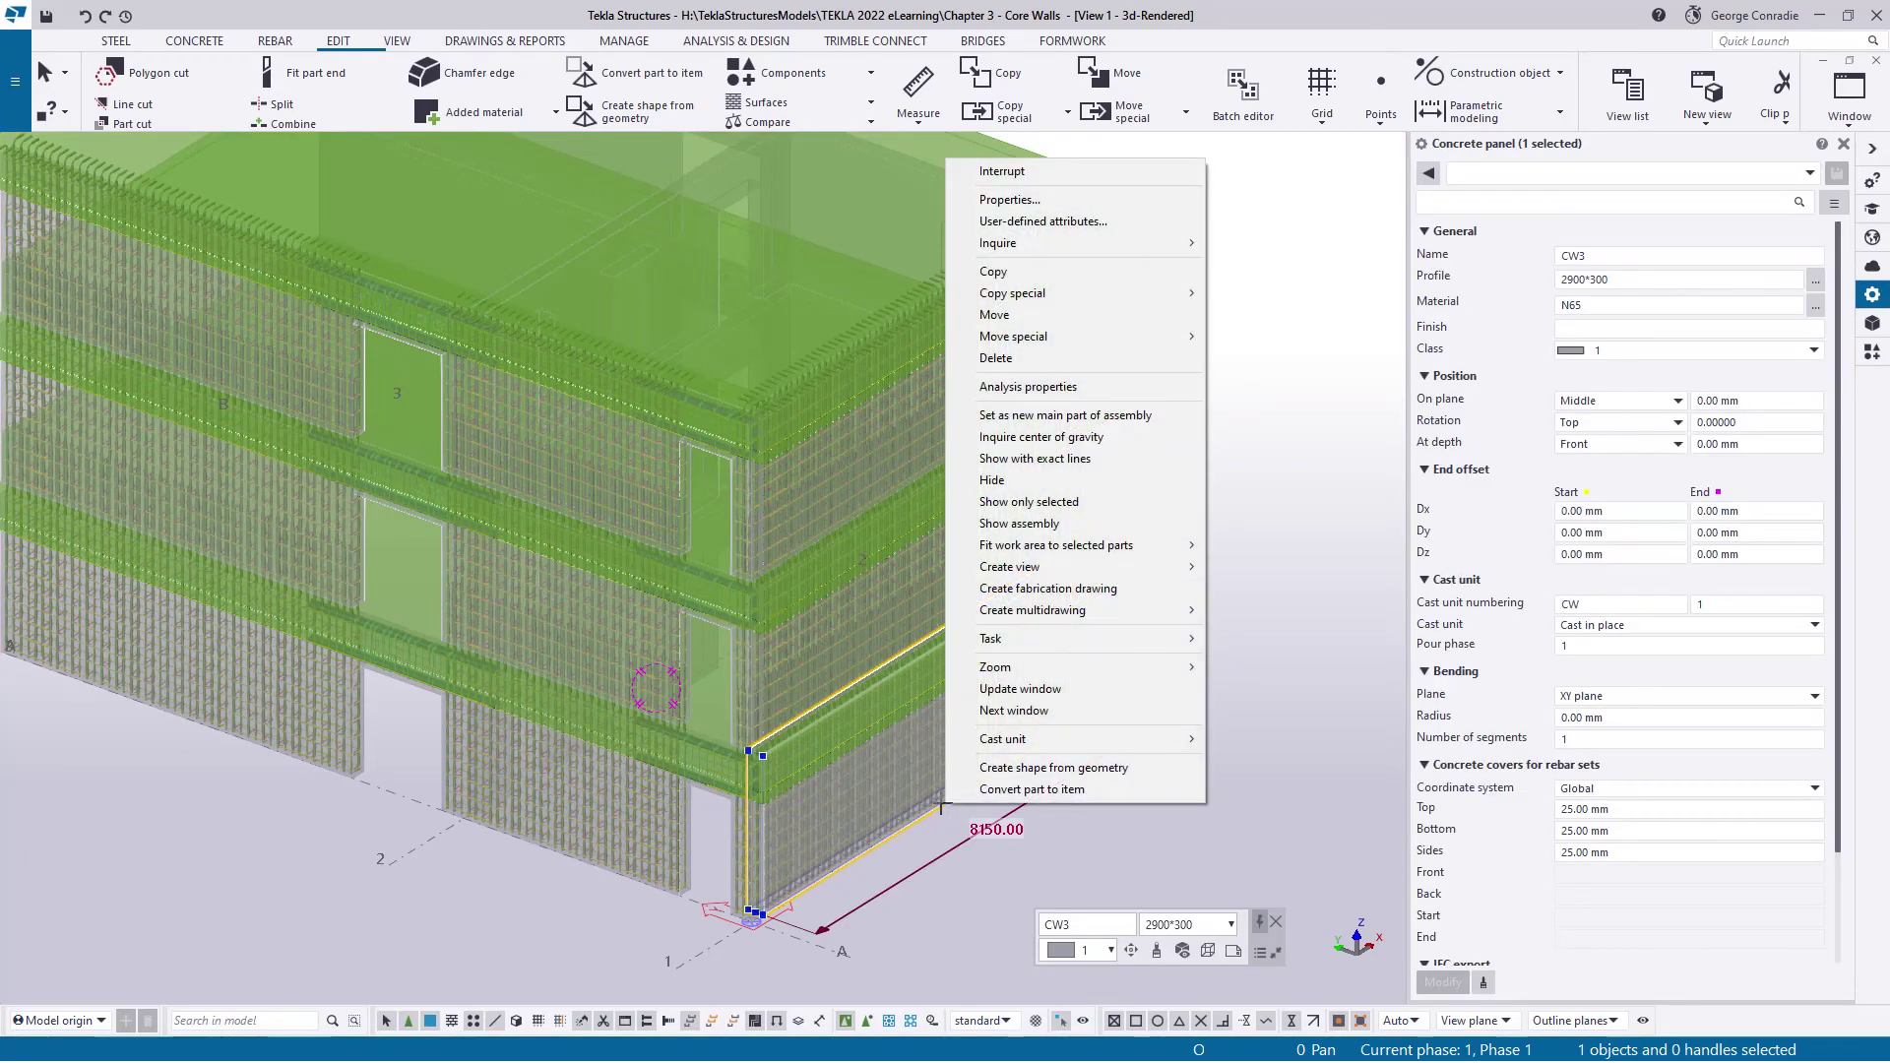
mouse_move(1050, 245)
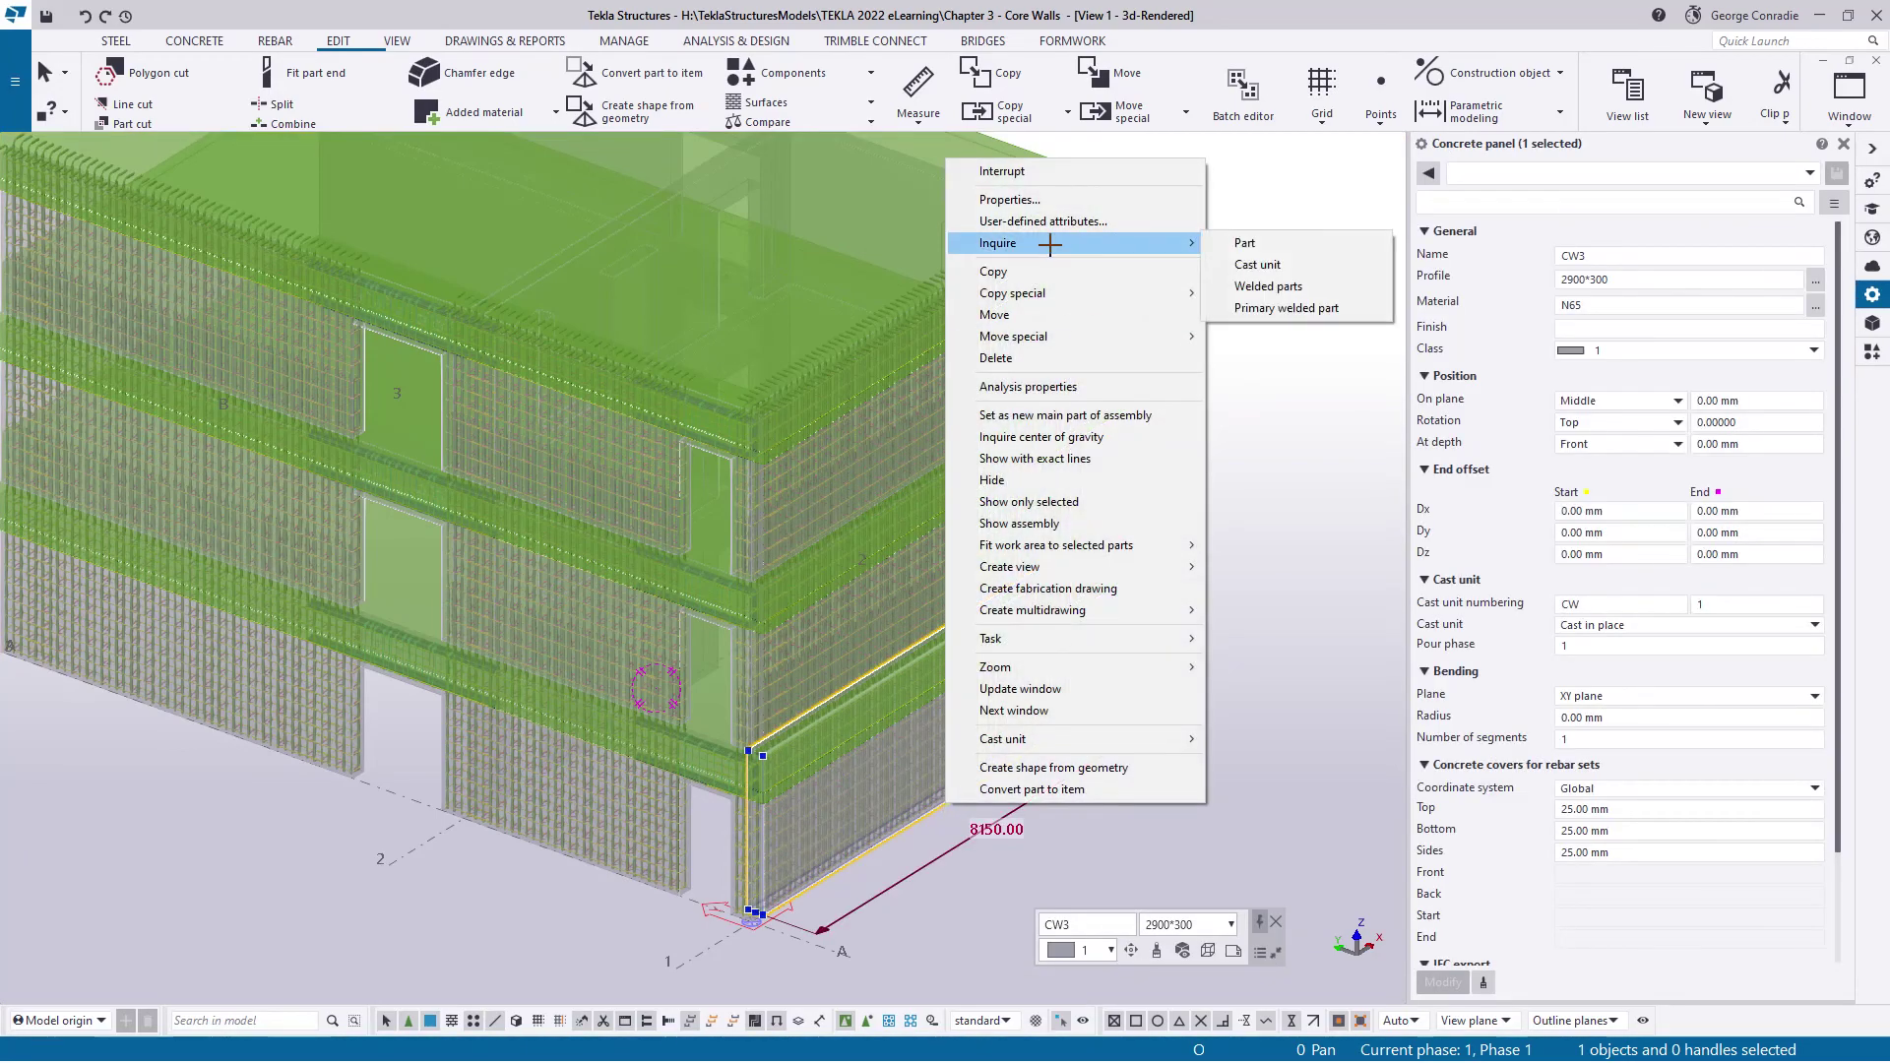
left_click(1257, 265)
scroll(688, 557, "down", 1)
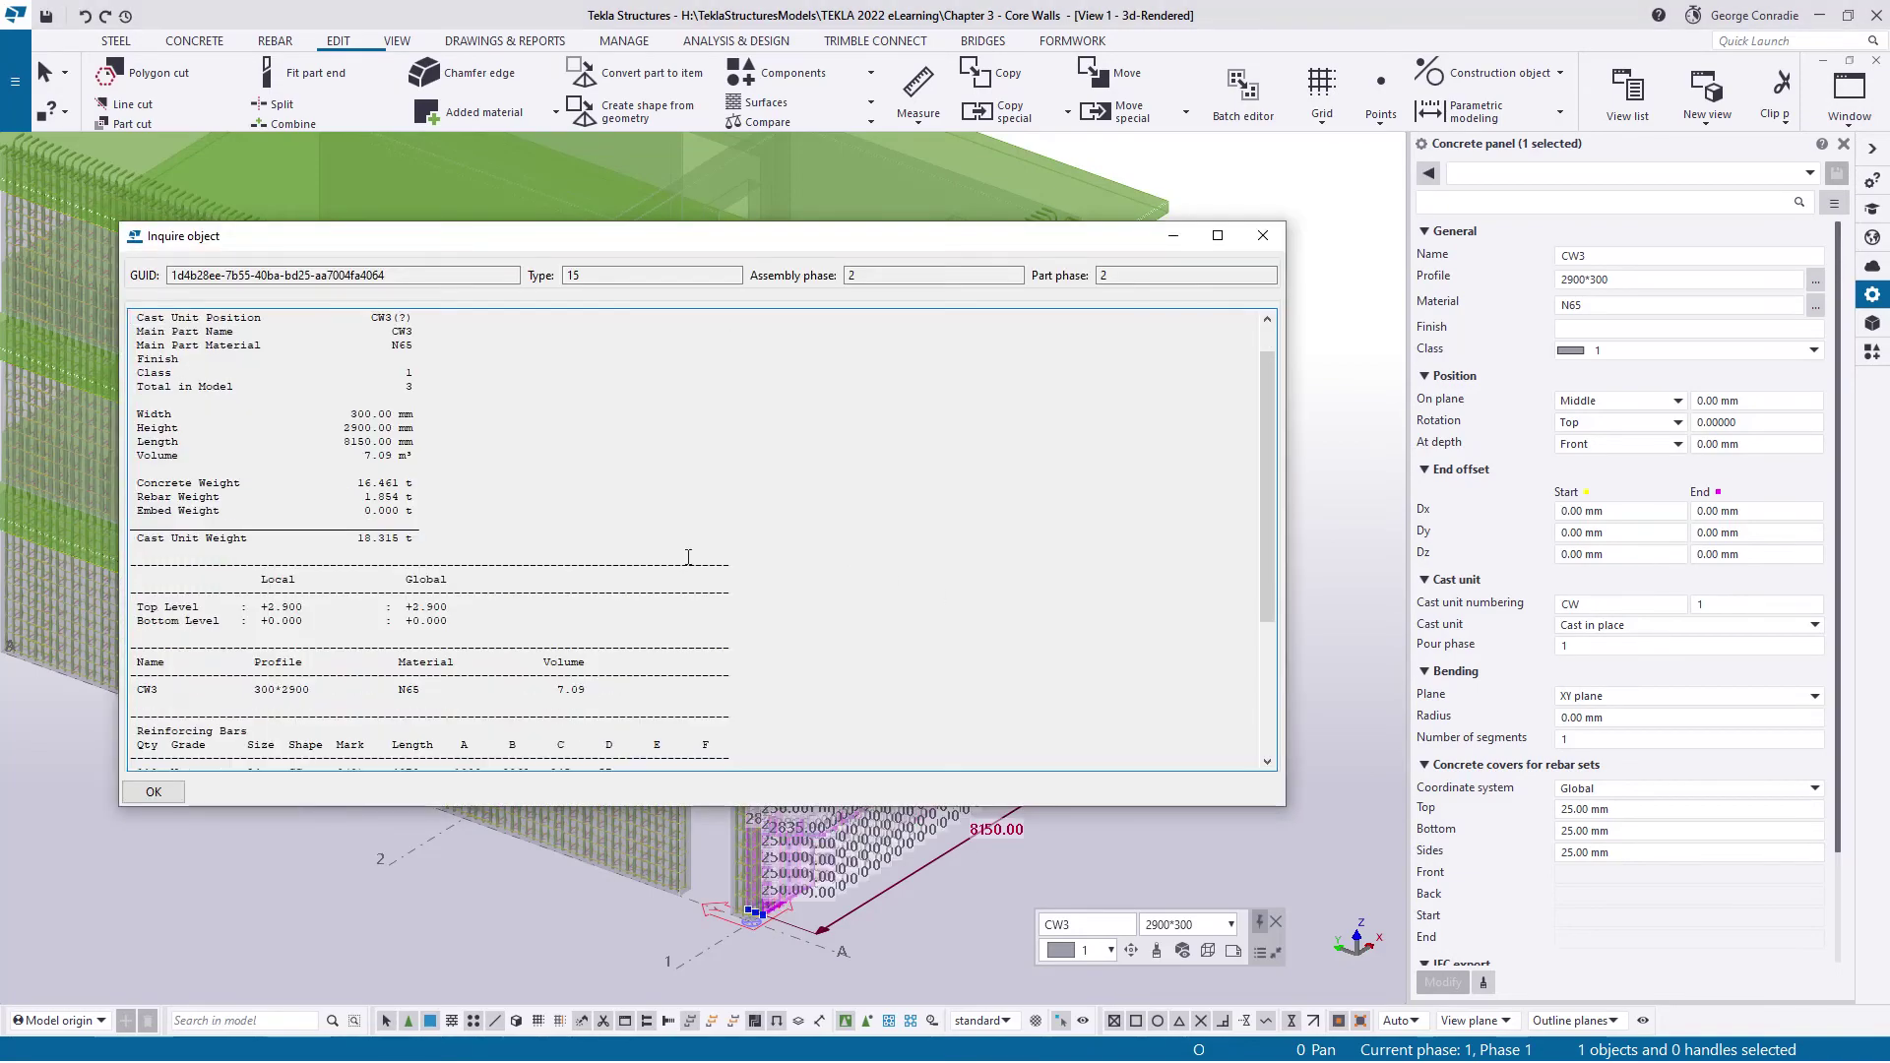
left_click_drag(351, 539, 414, 539)
left_click_drag(358, 497, 407, 498)
double_click(379, 455)
scroll(767, 547, "down", 5)
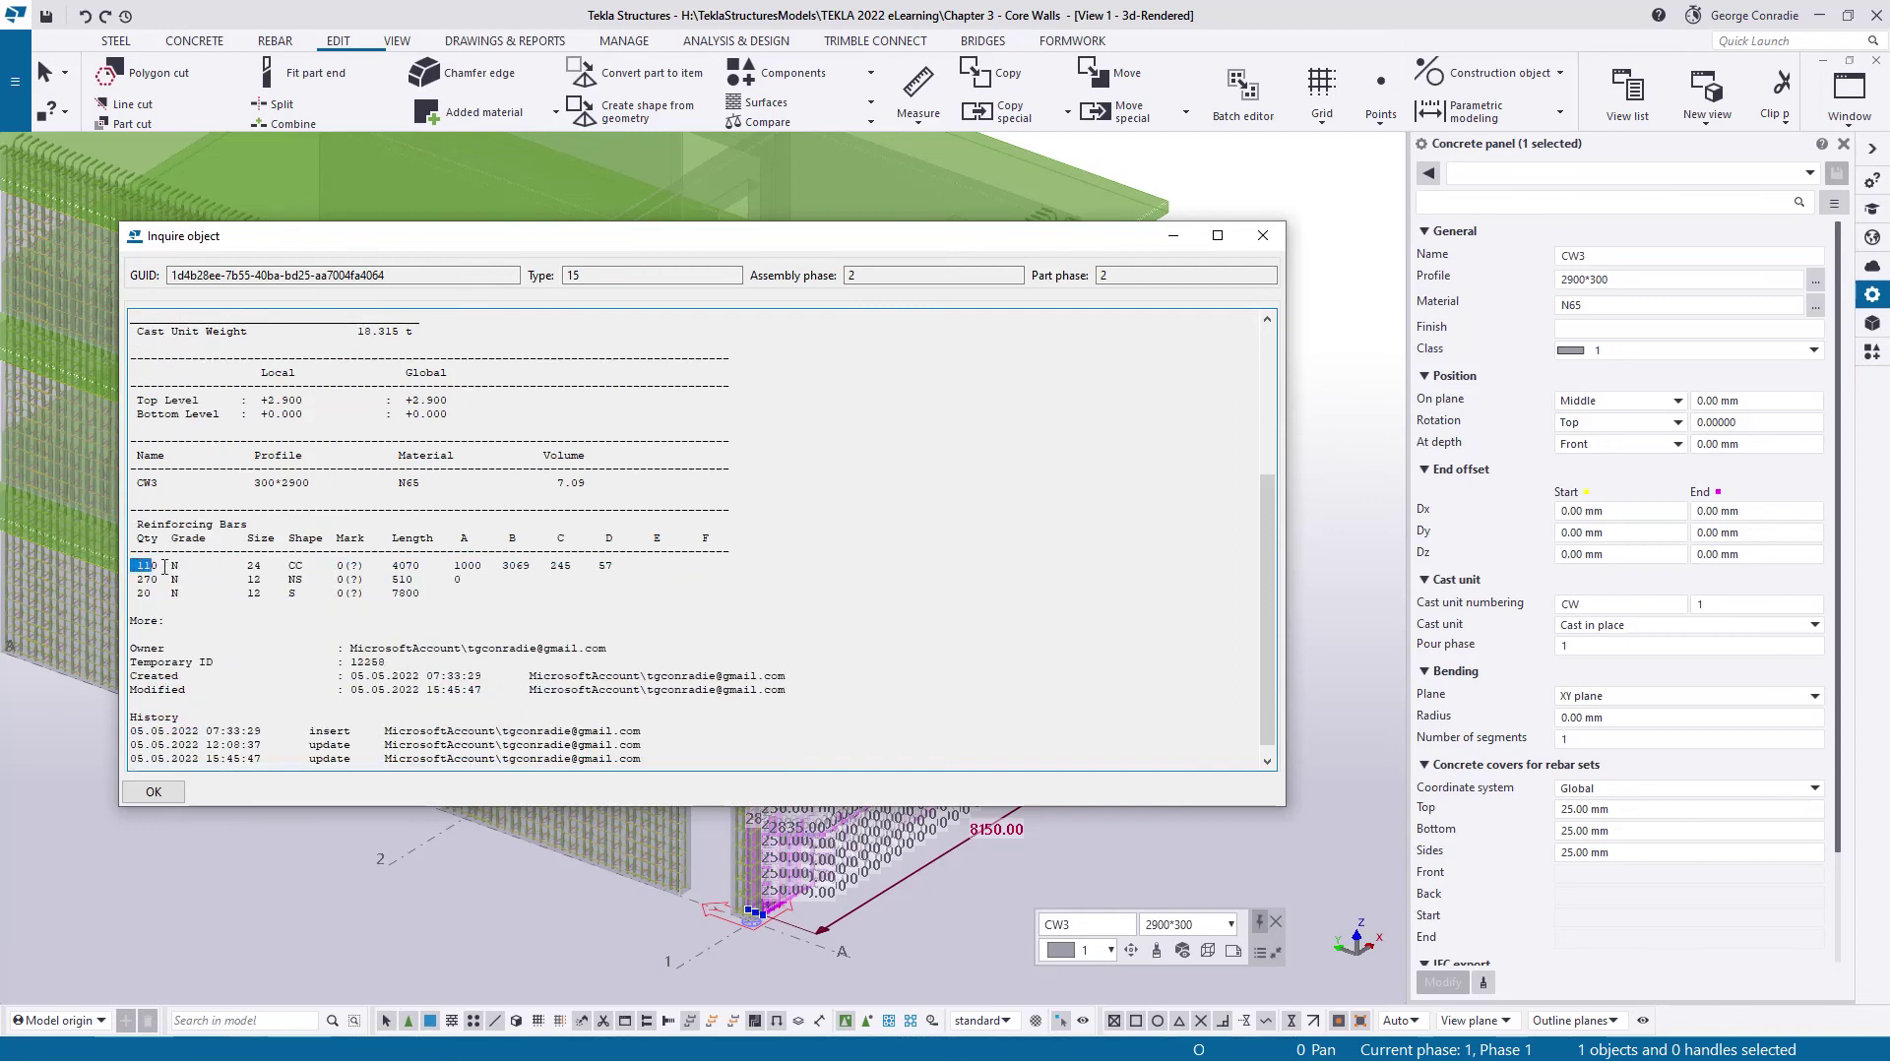
left_click_drag(131, 565, 441, 594)
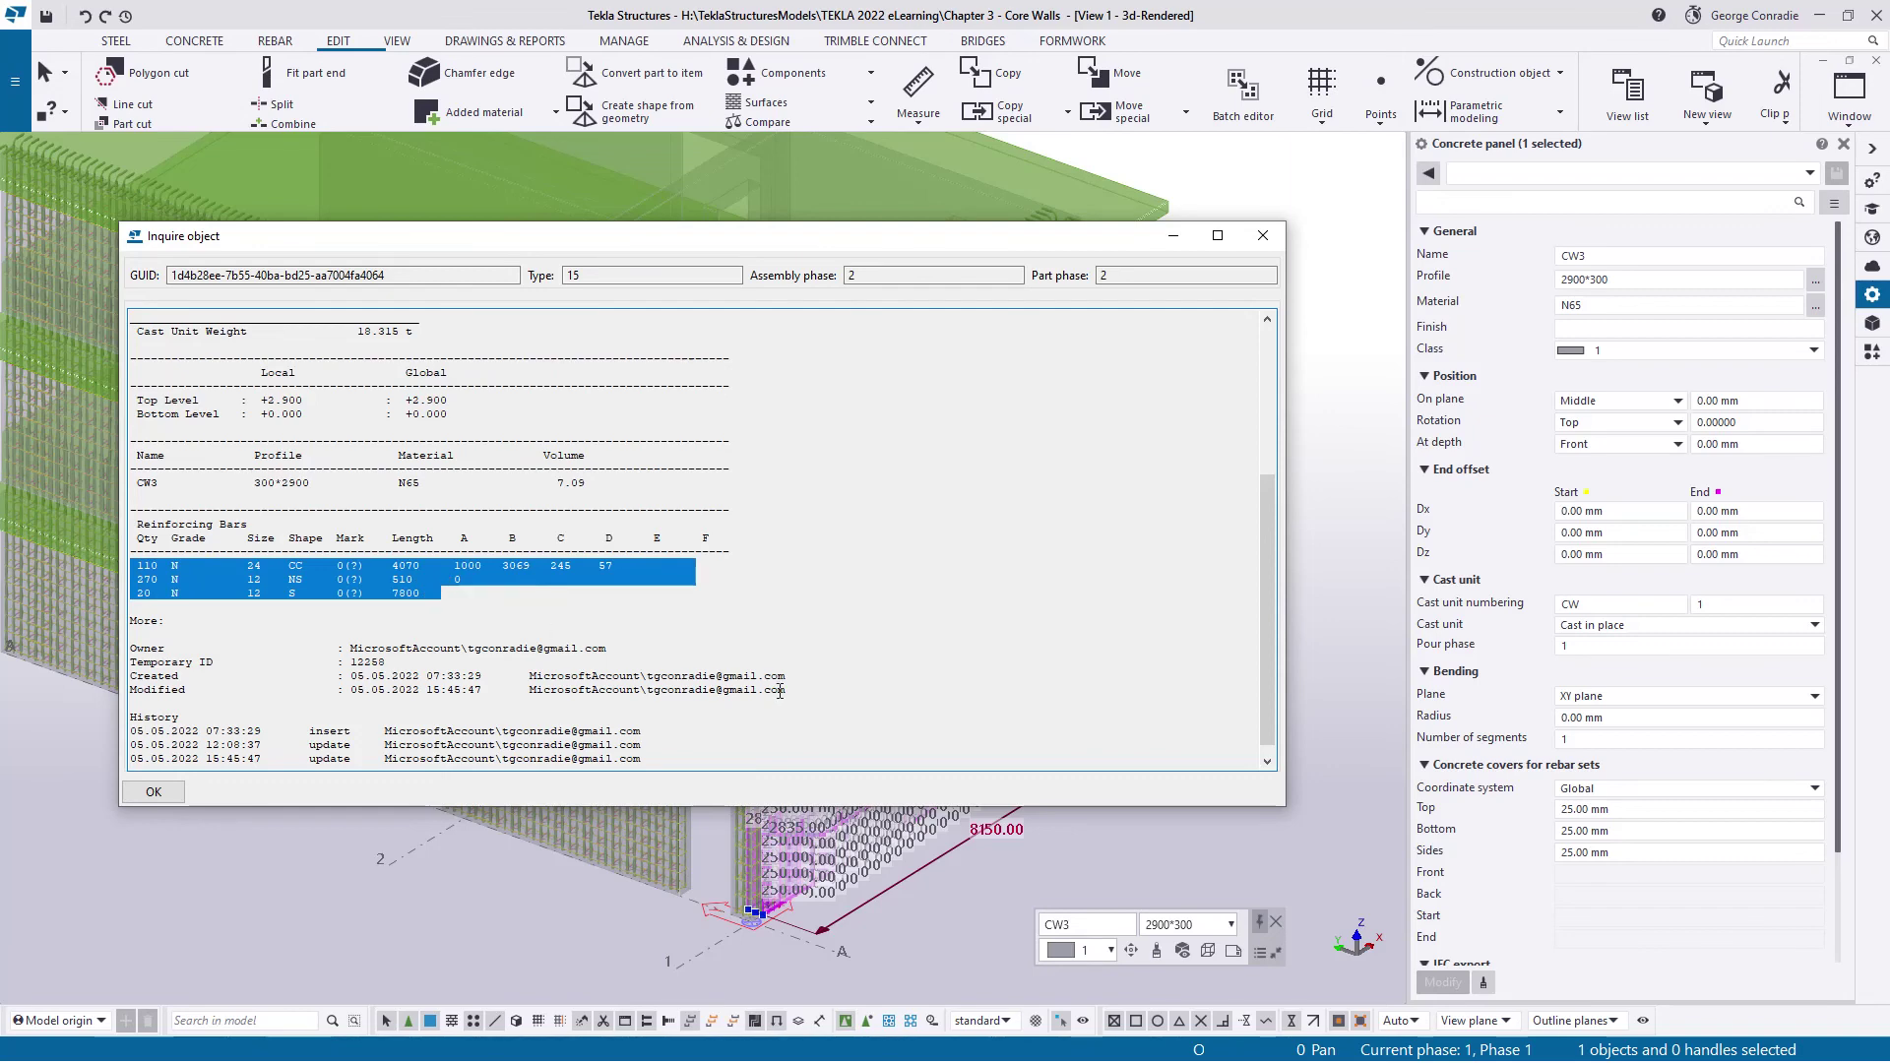
left_click(1263, 246)
left_click(1148, 648)
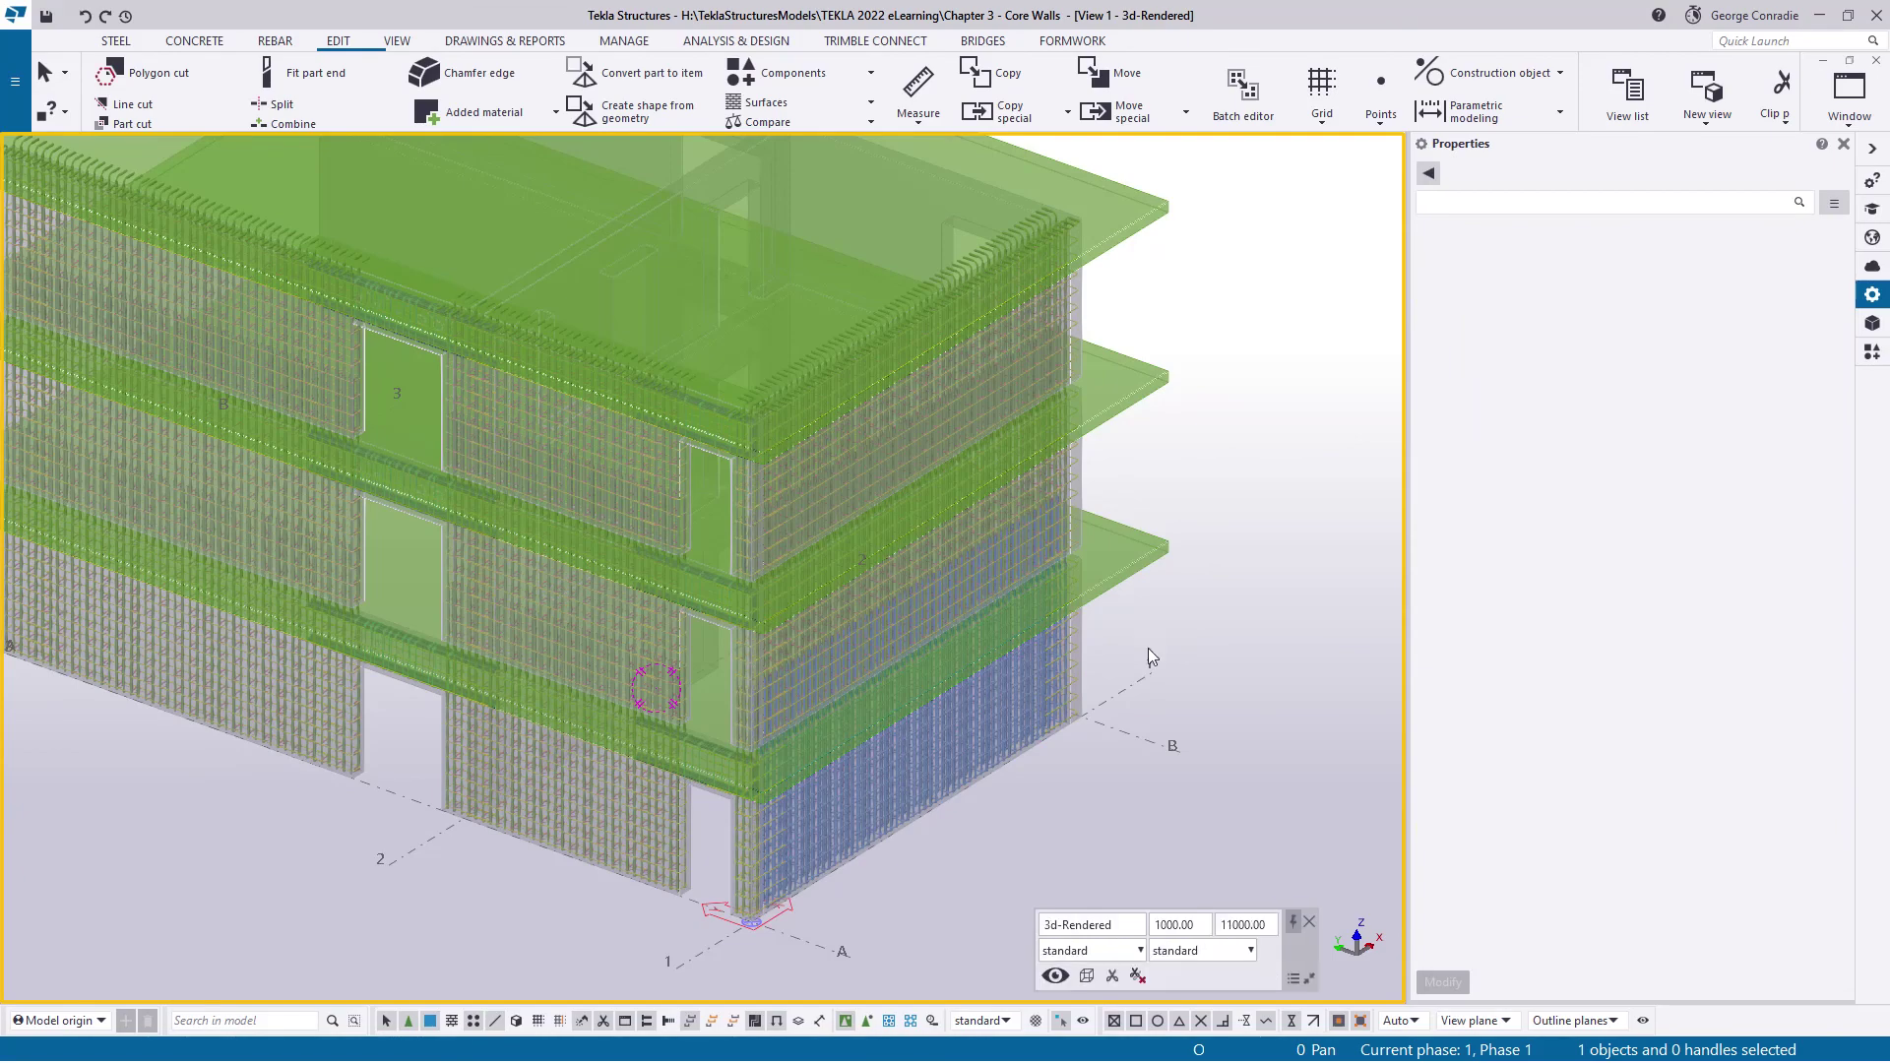
Examine the highlighted reinforcement belonging to the ground-level CW3 cast unit, including the bars extending into the storey above
scroll(1089, 765, "up", 3)
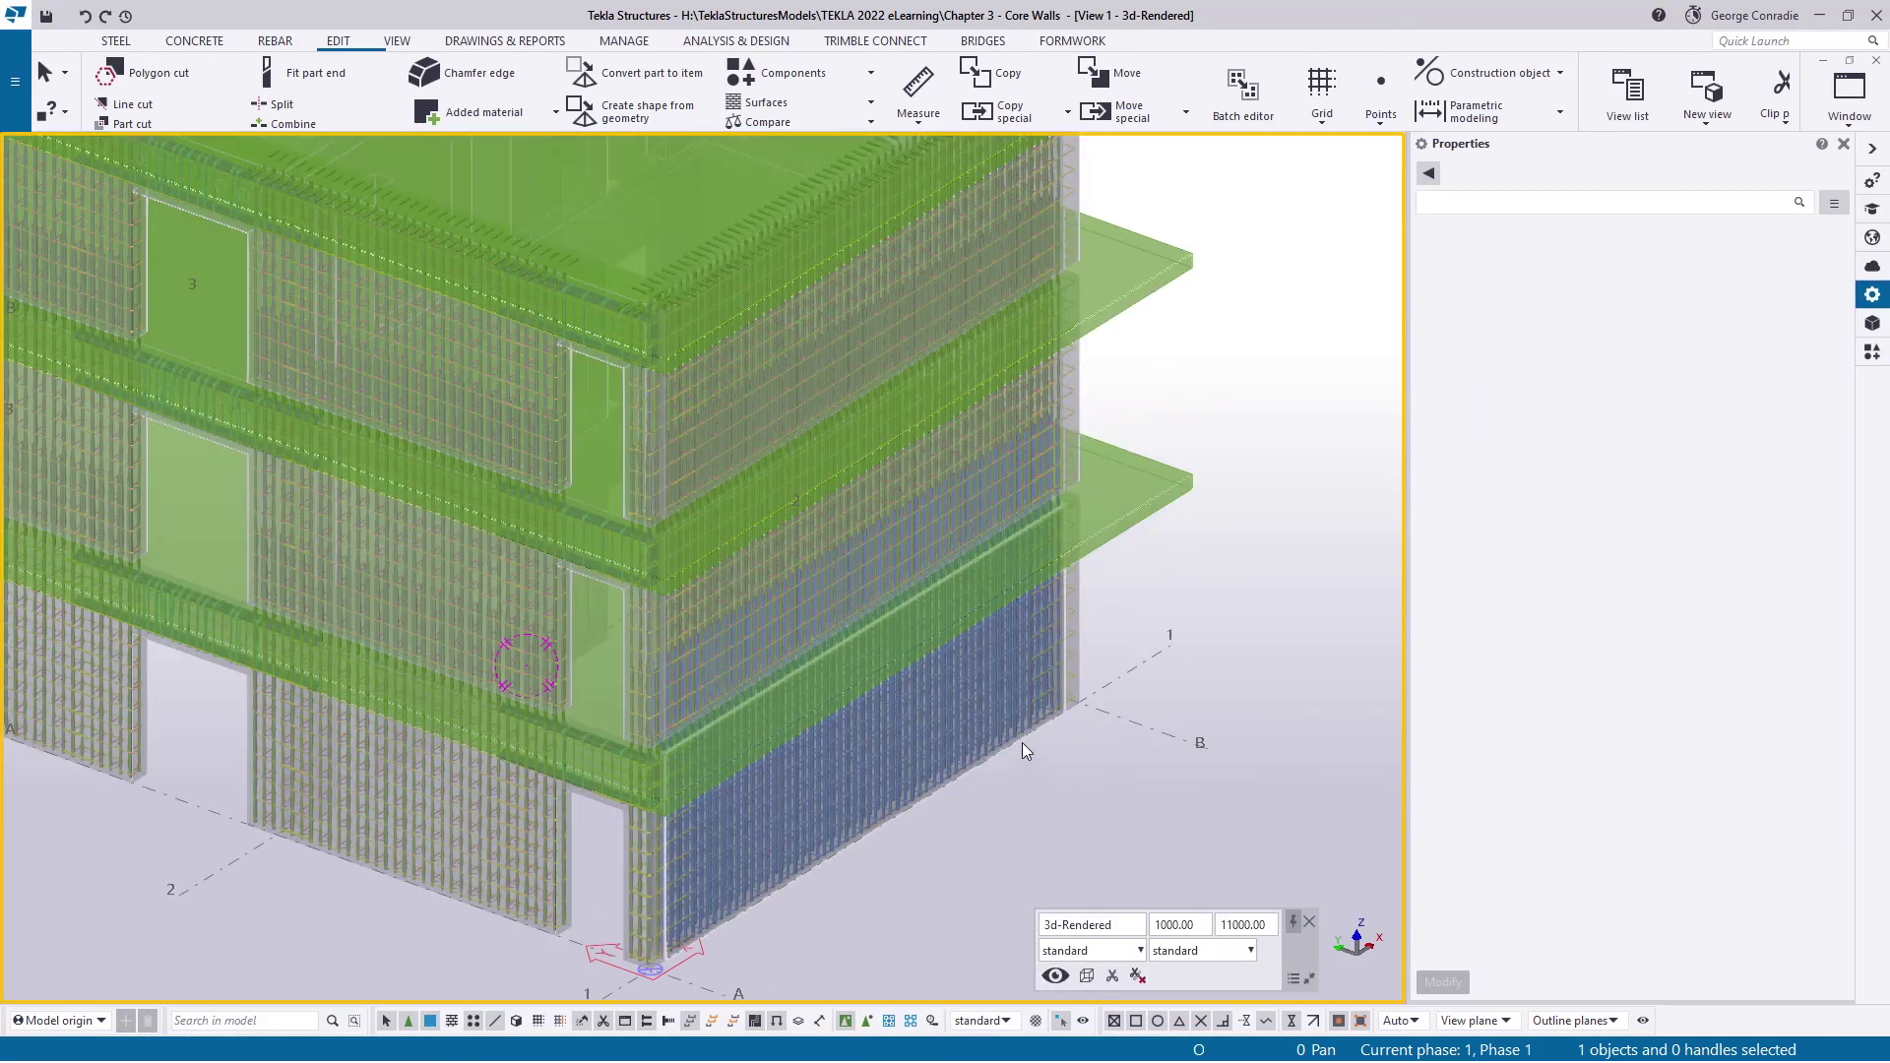
mouse_move(1022, 743)
middle_mouse_down()
mouse_move(992, 709)
mouse_move(985, 726)
middle_mouse_up()
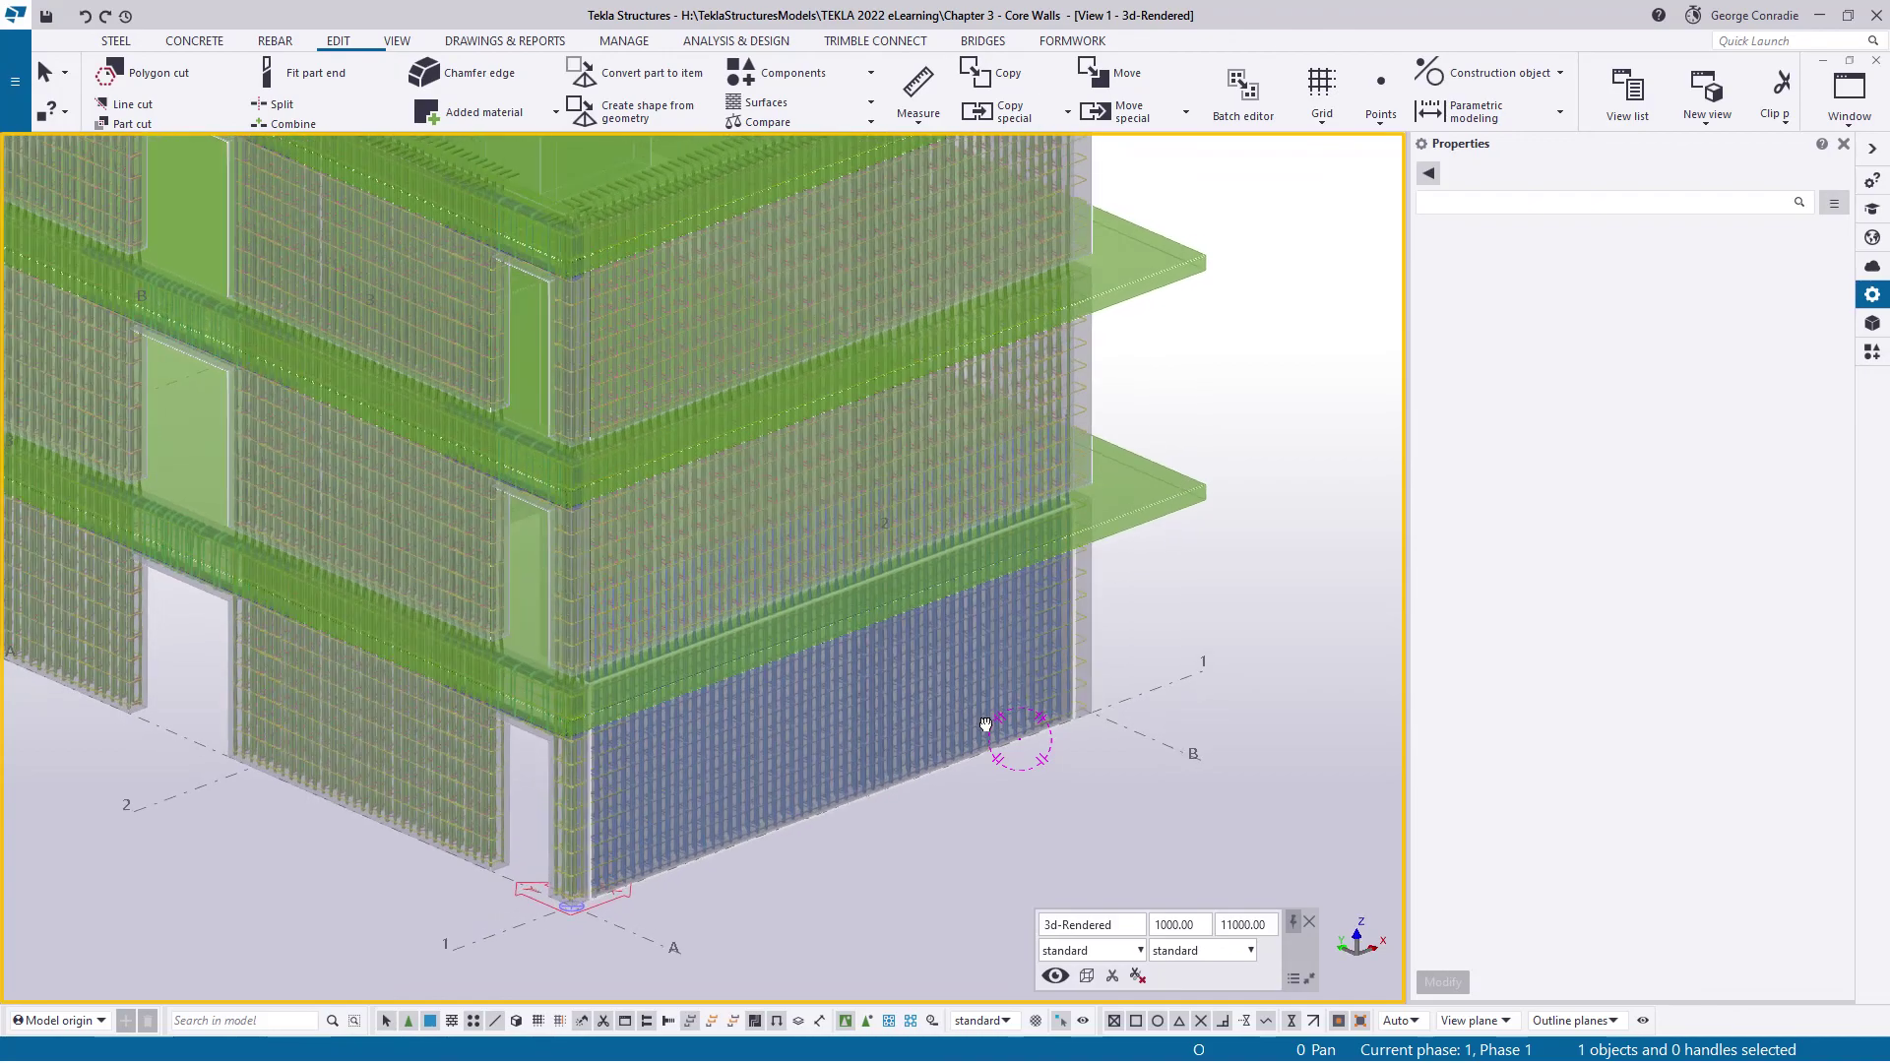
scroll(1000, 780, "down", 5)
scroll(1005, 766, "up", 7)
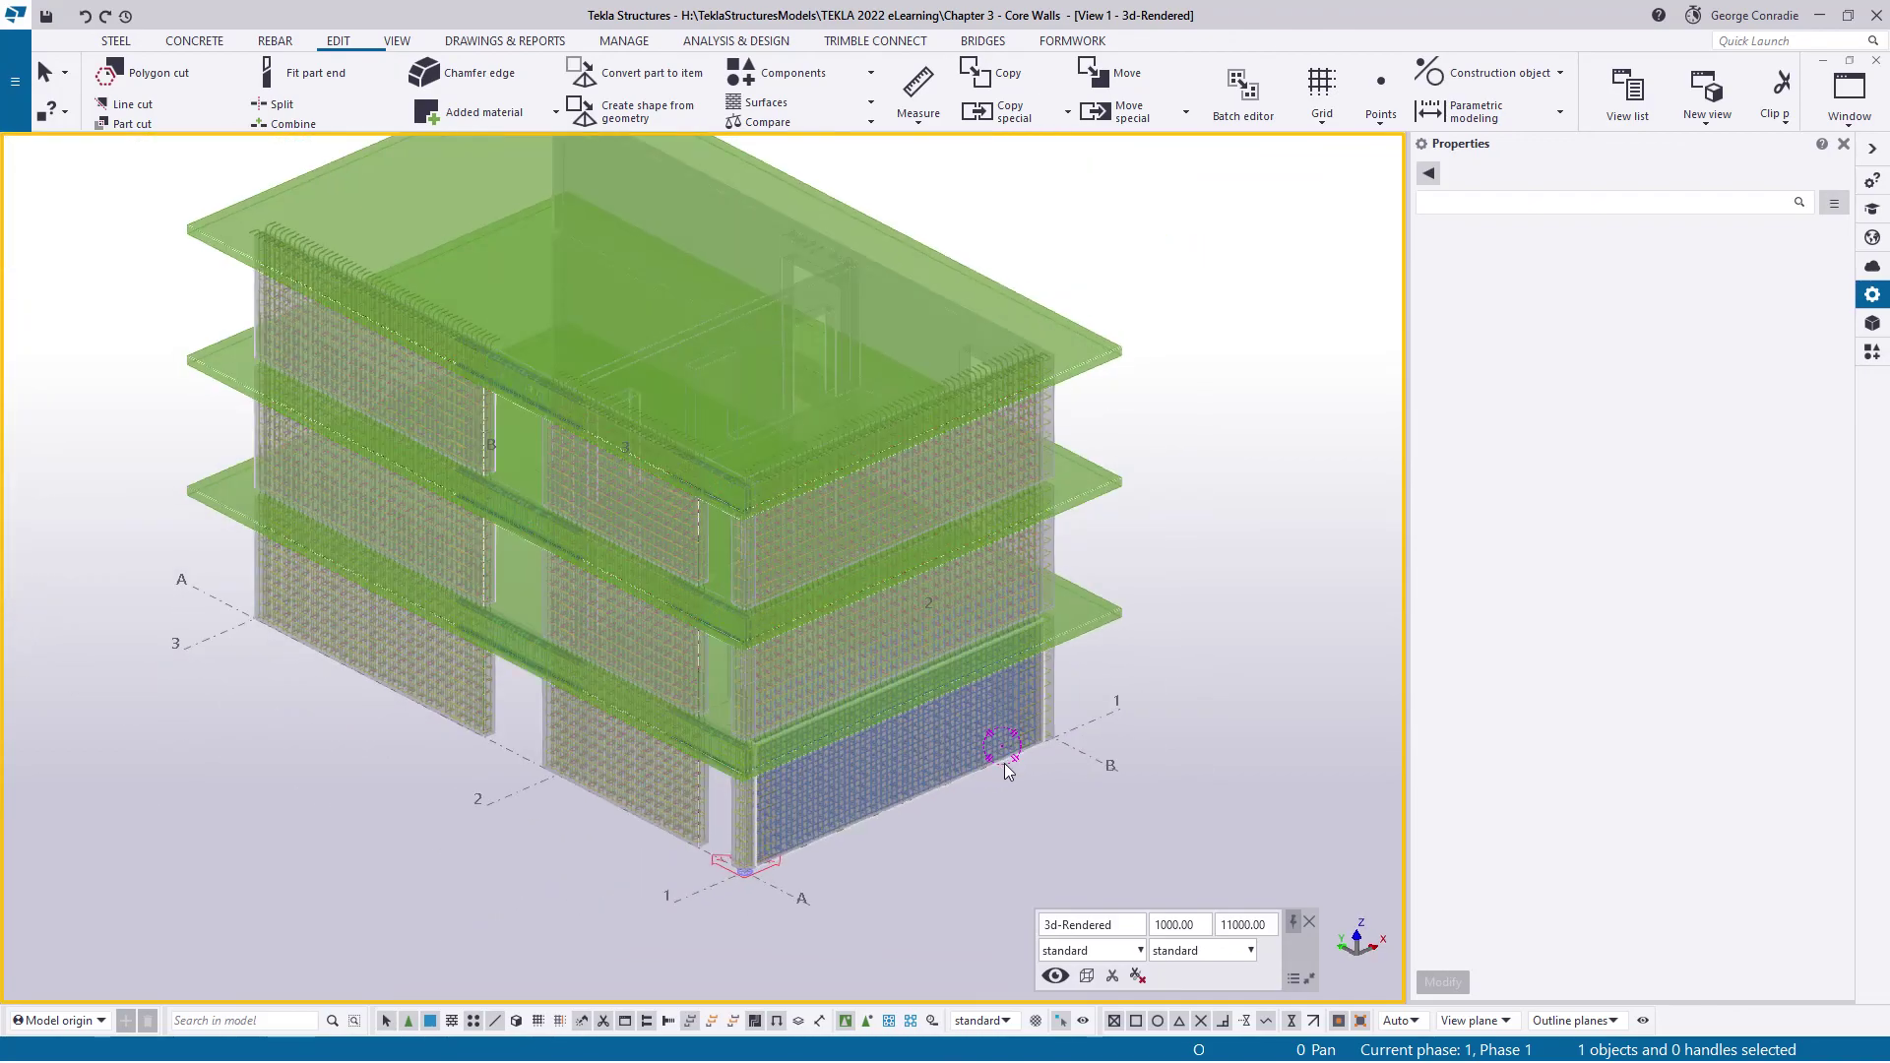
middle_click_drag(987, 694, 1003, 638, "ctrl")
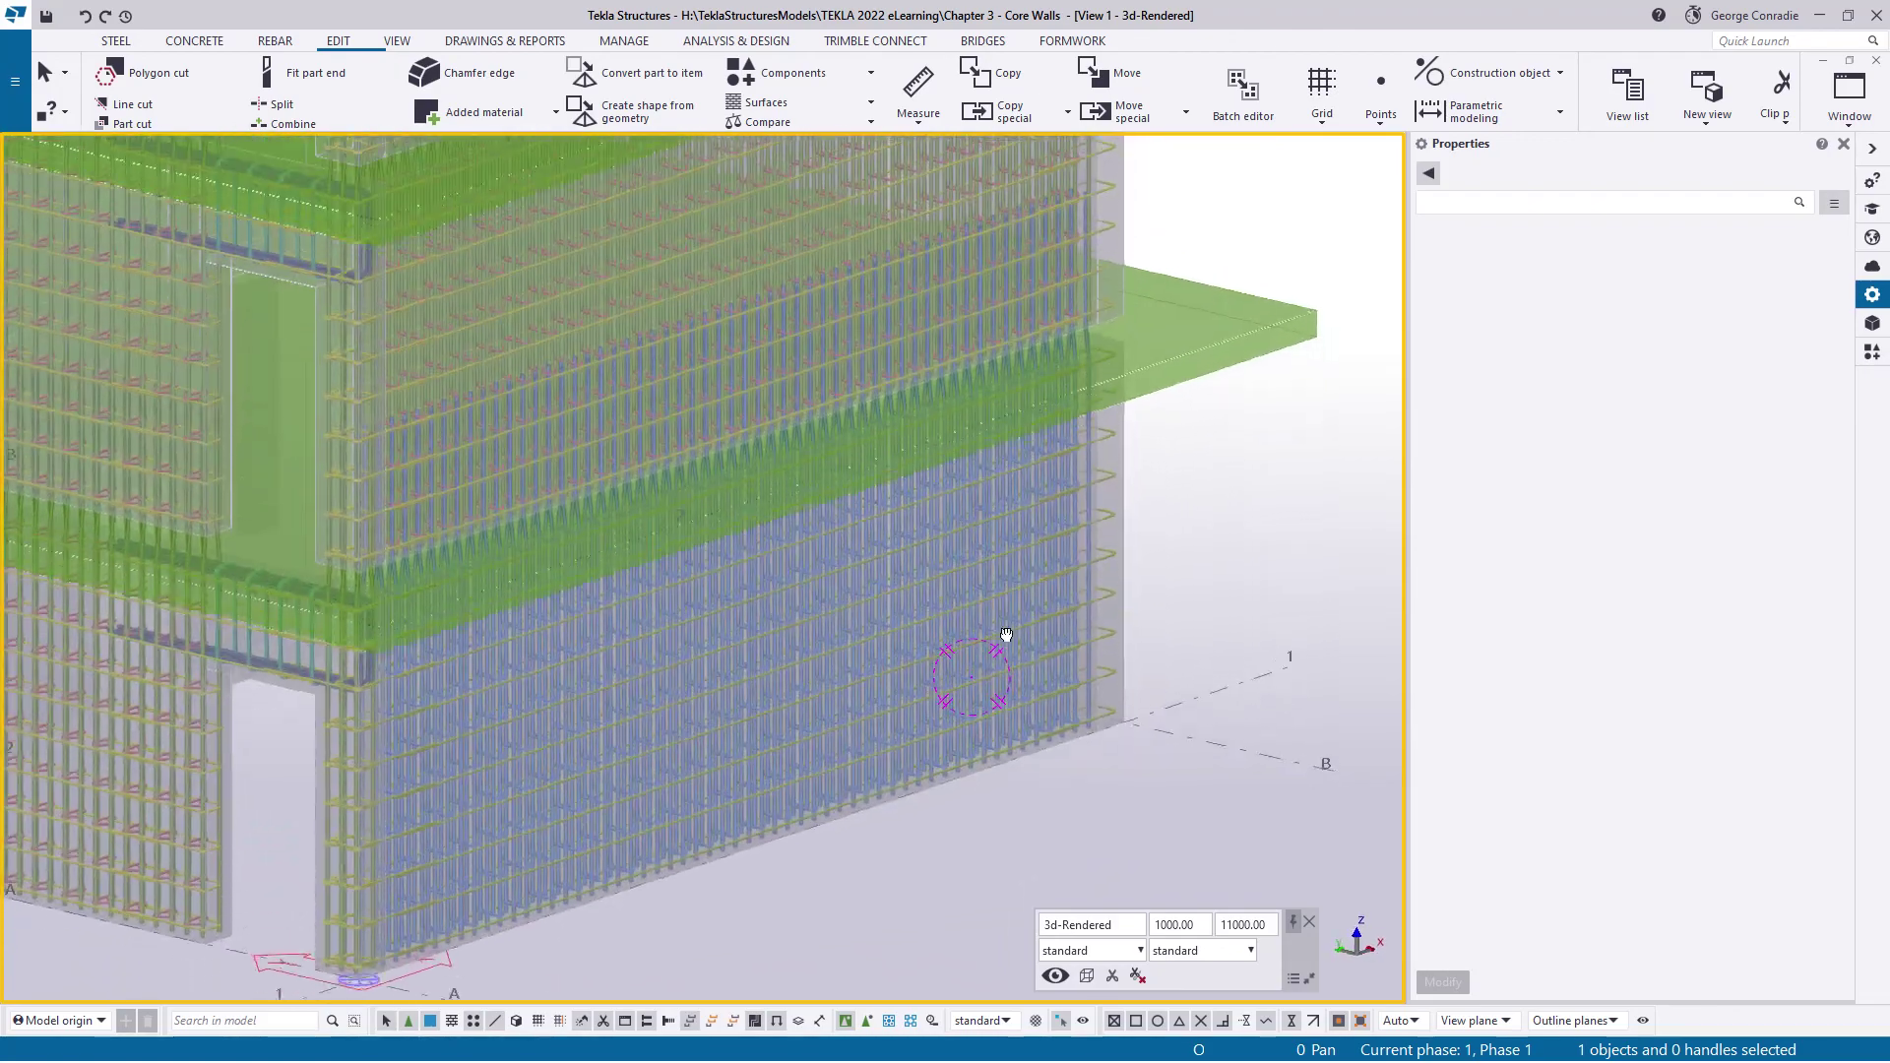
scroll(1002, 640, "down", 3)
scroll(1002, 640, "down", 2)
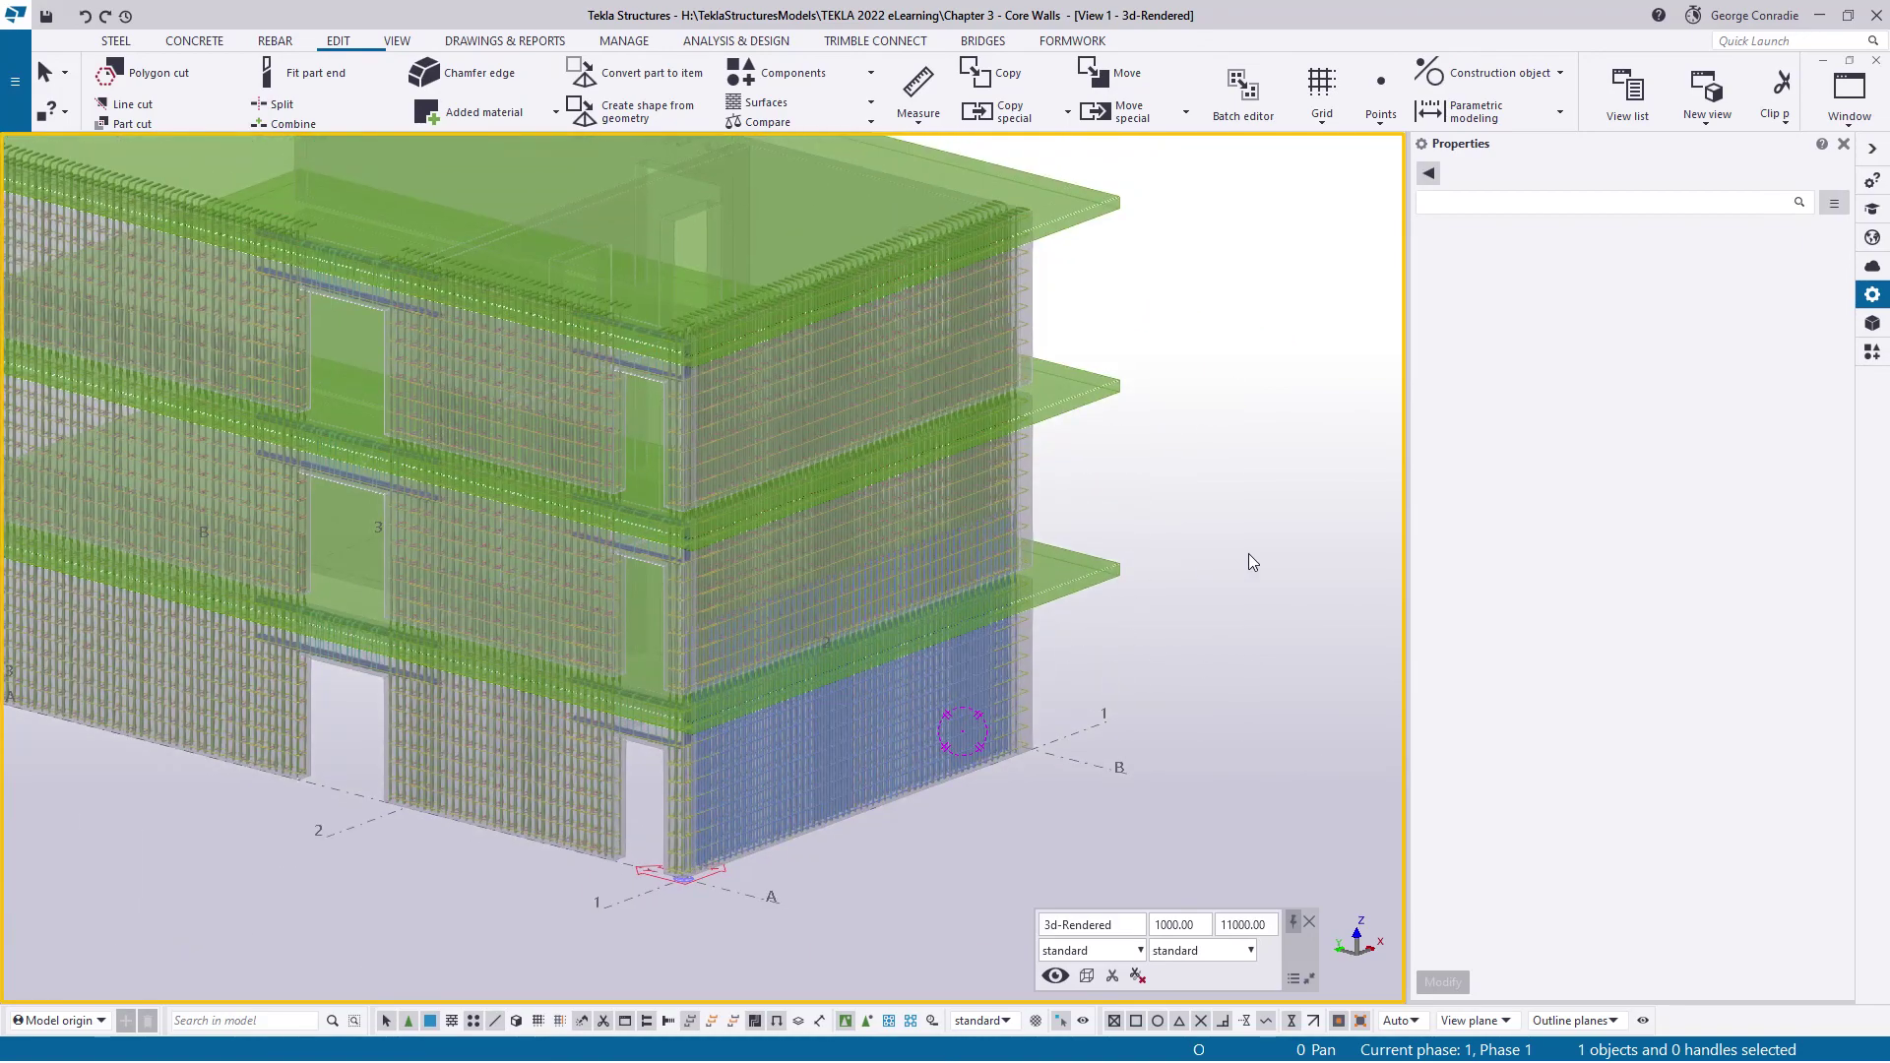